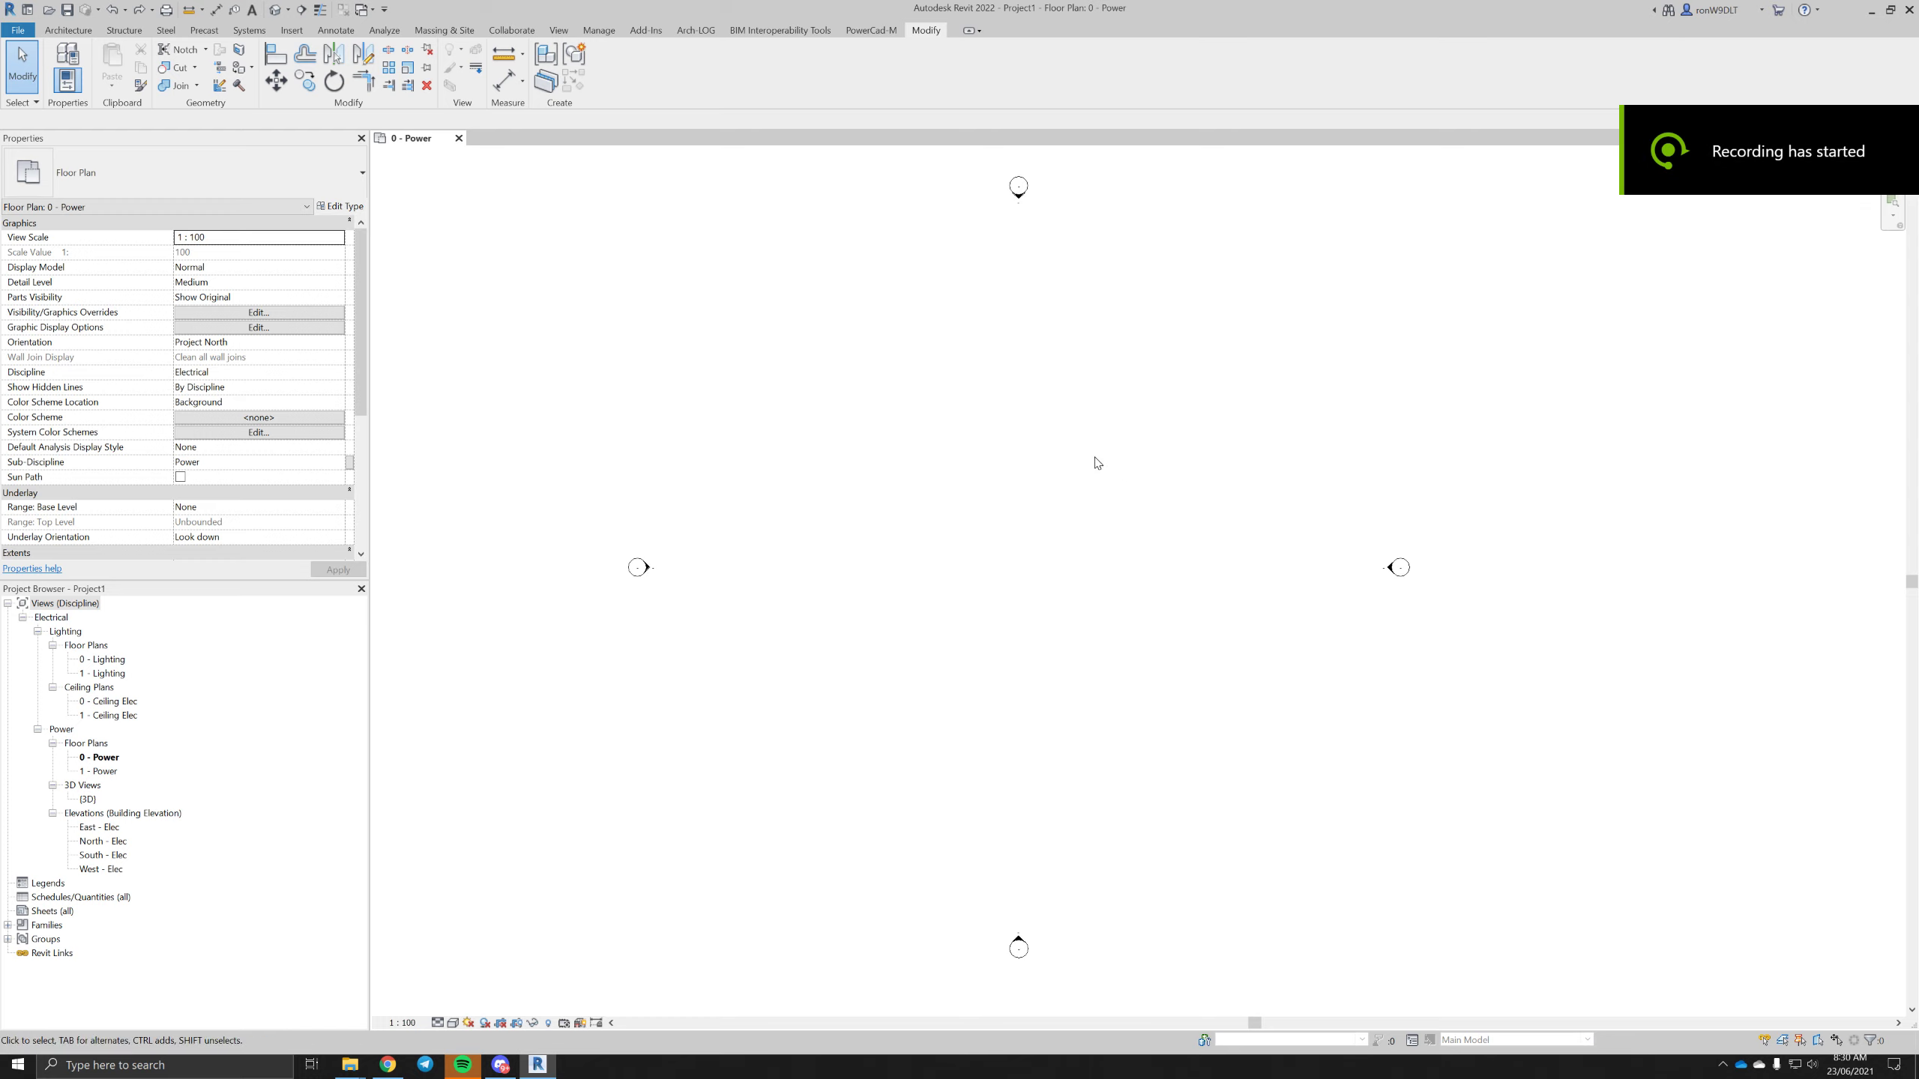
- Draw a horizontal Generic - 200mm wall about 27800 mm long between the elevation markers in the floor plan
middle_click_drag(941, 437, 898, 435)
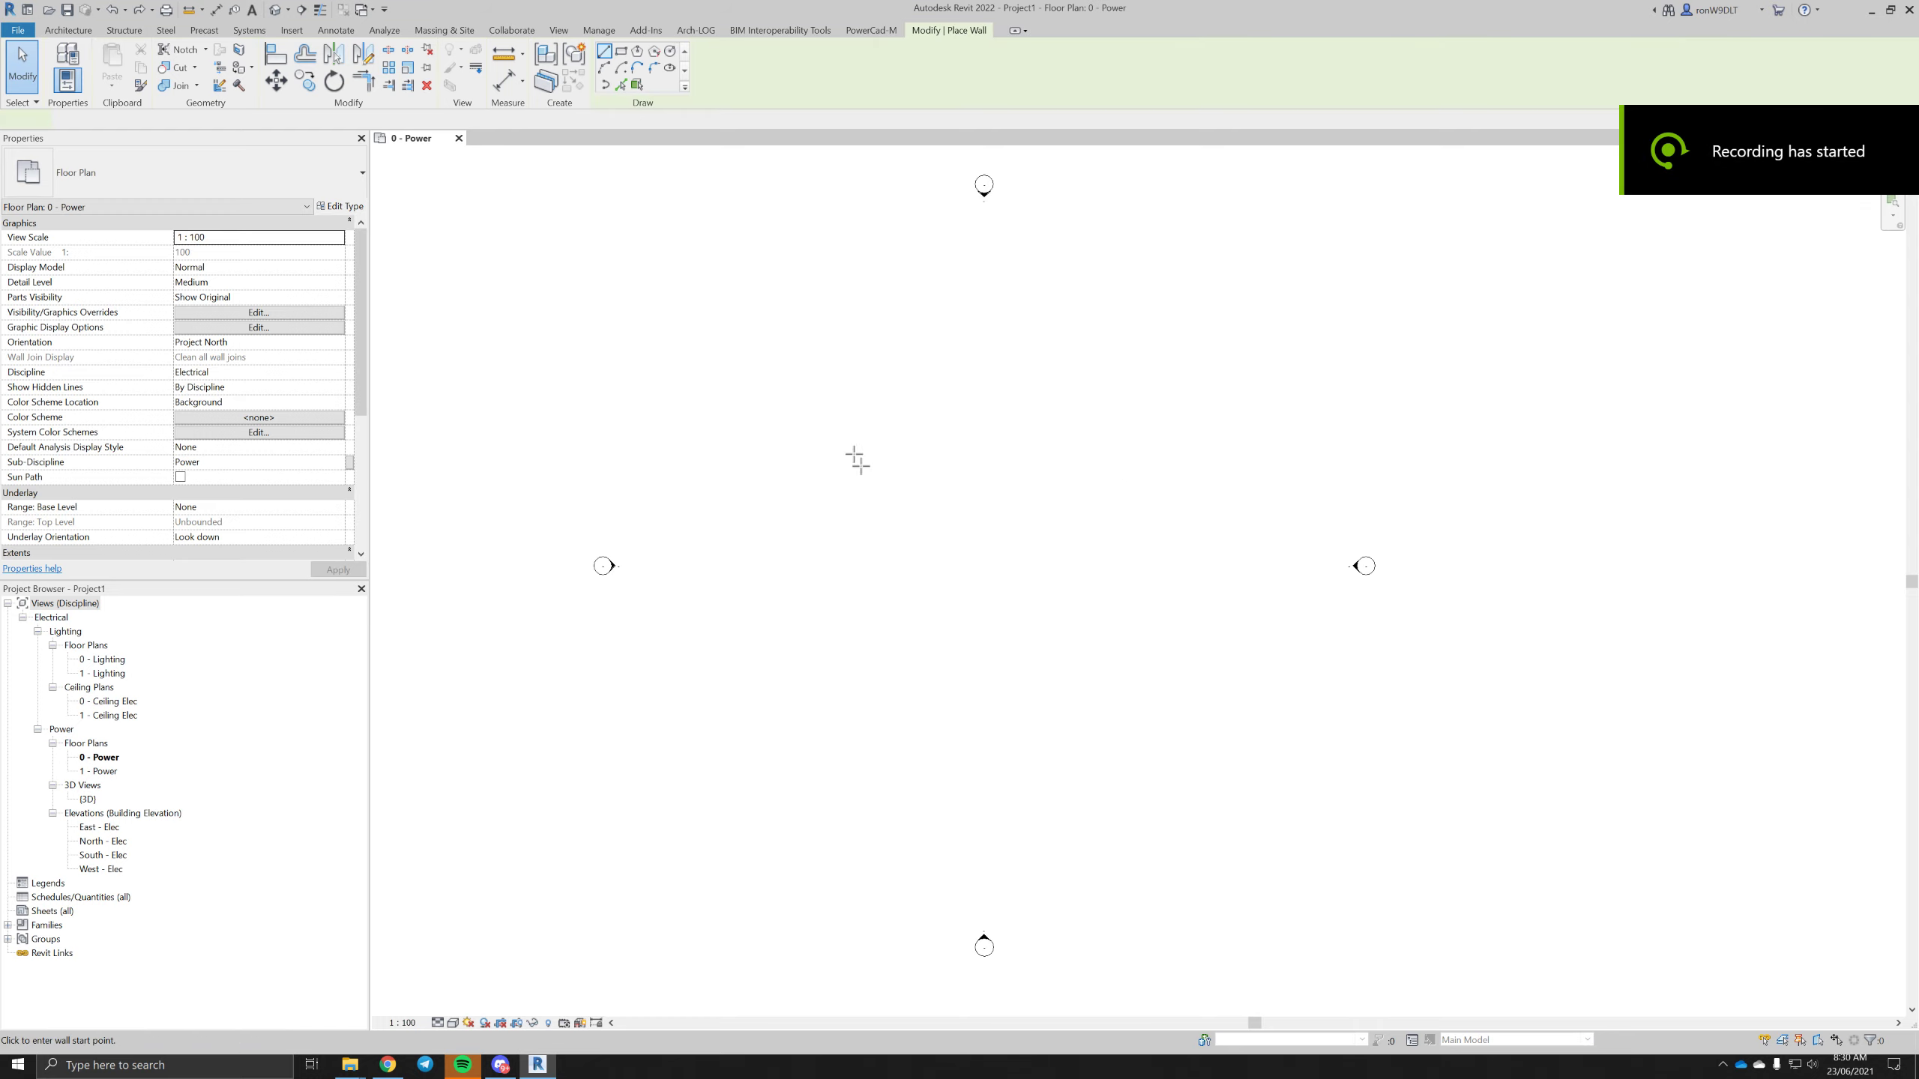
left_click(799, 504)
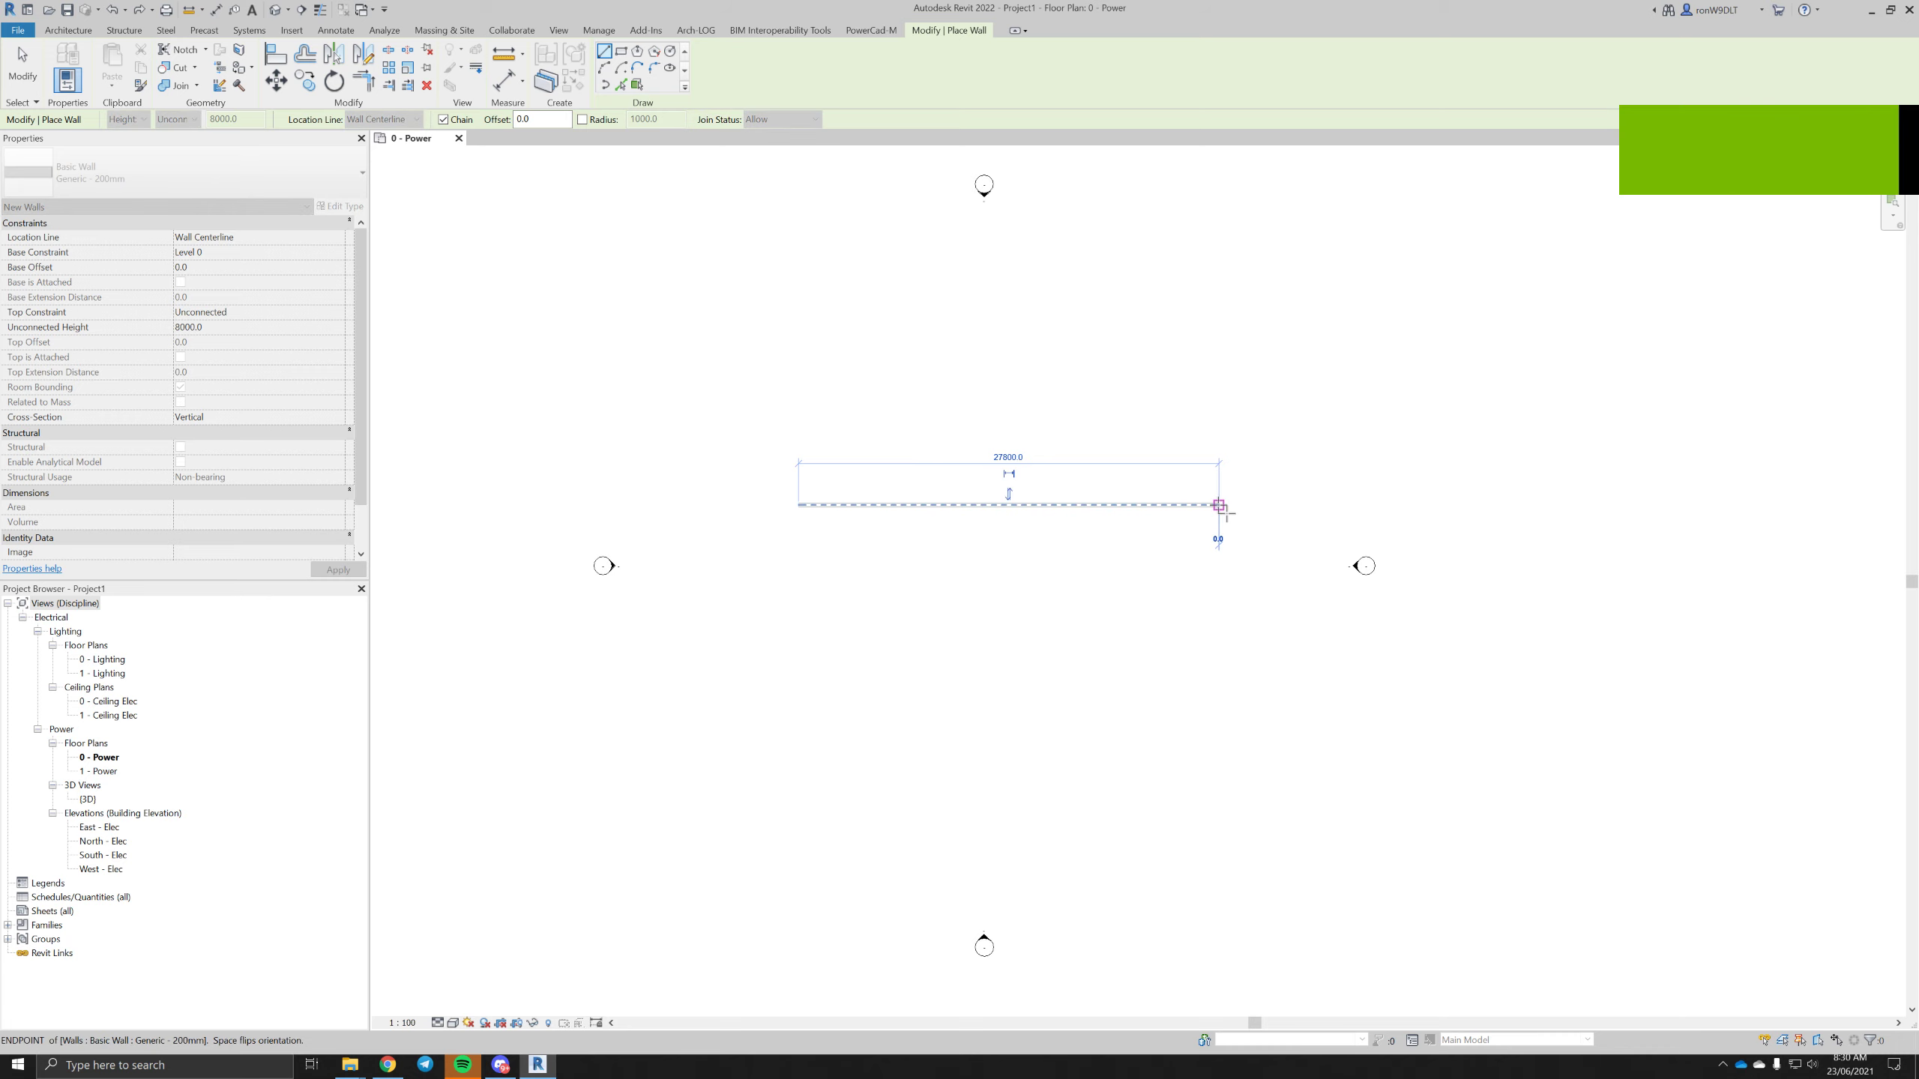
left_click(1219, 505)
key("Escape")
key("Escape")
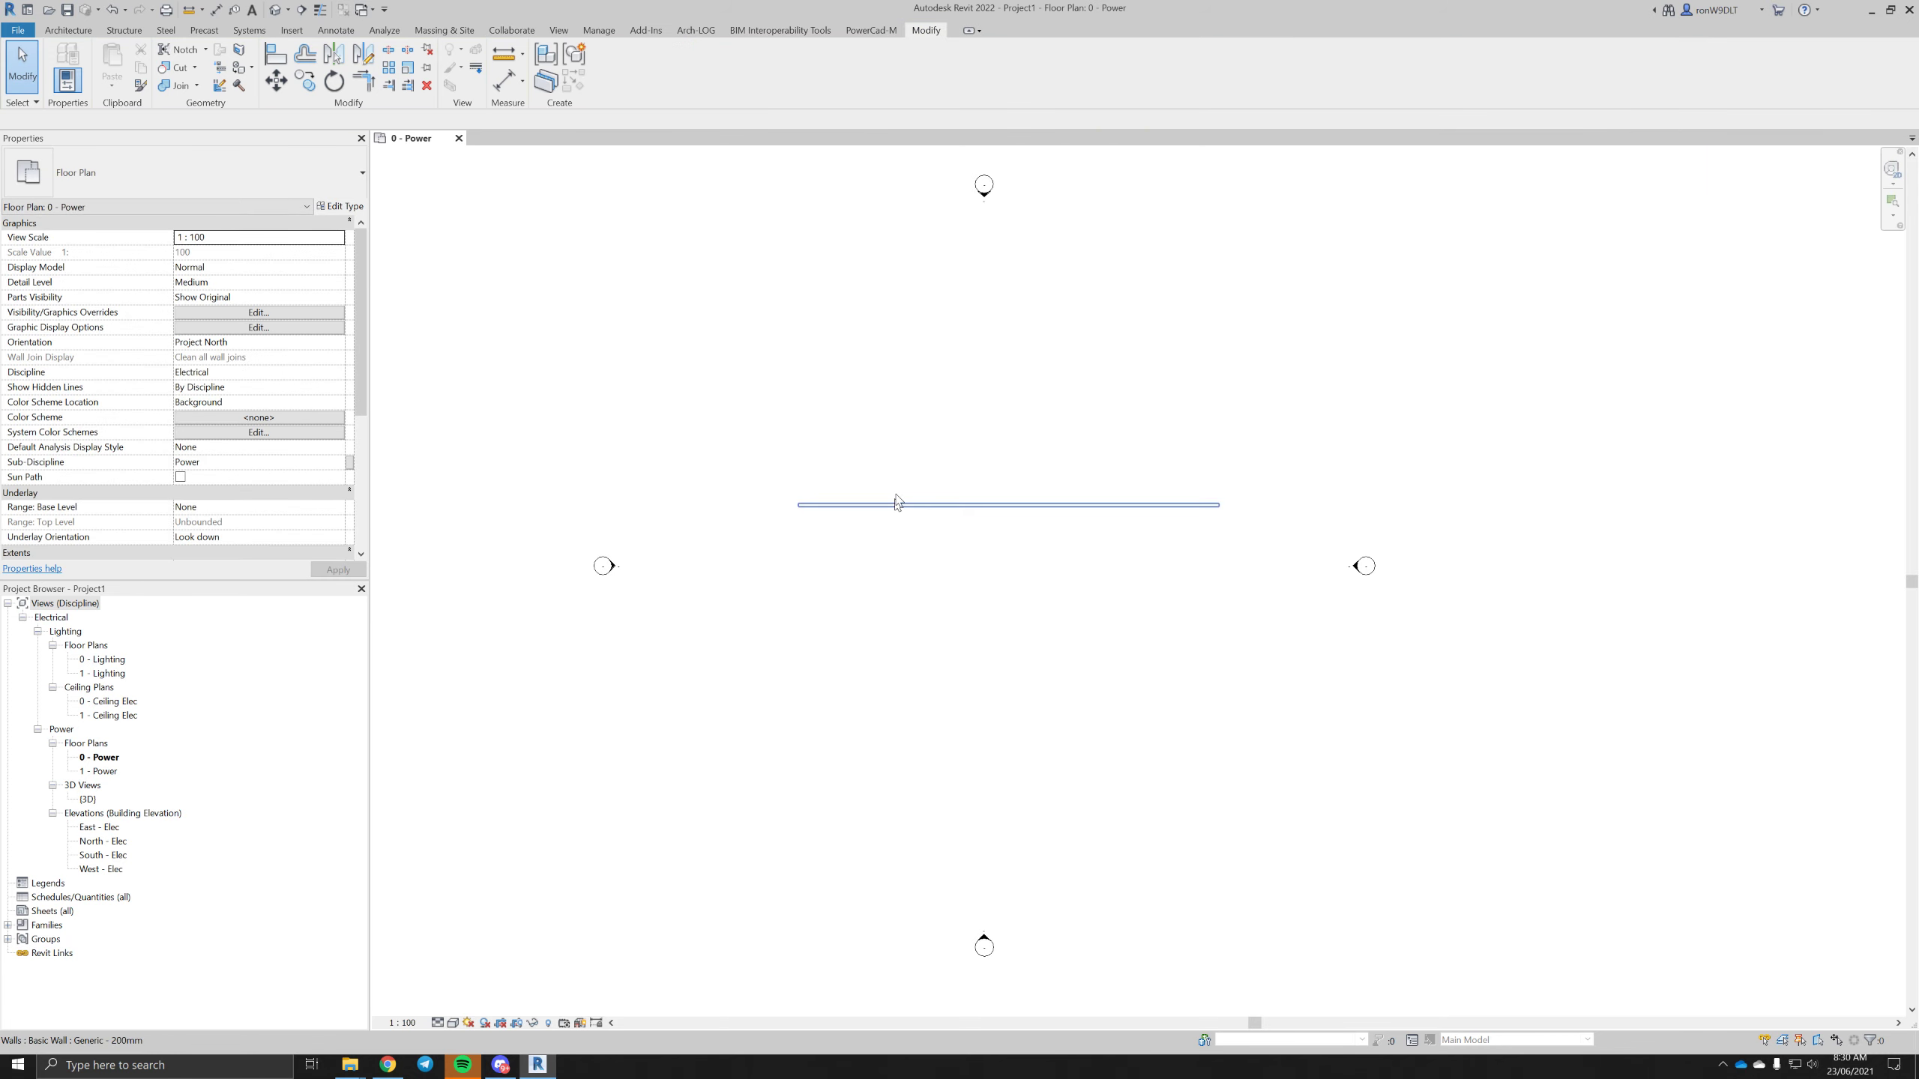
middle_click_drag(989, 438, 961, 454)
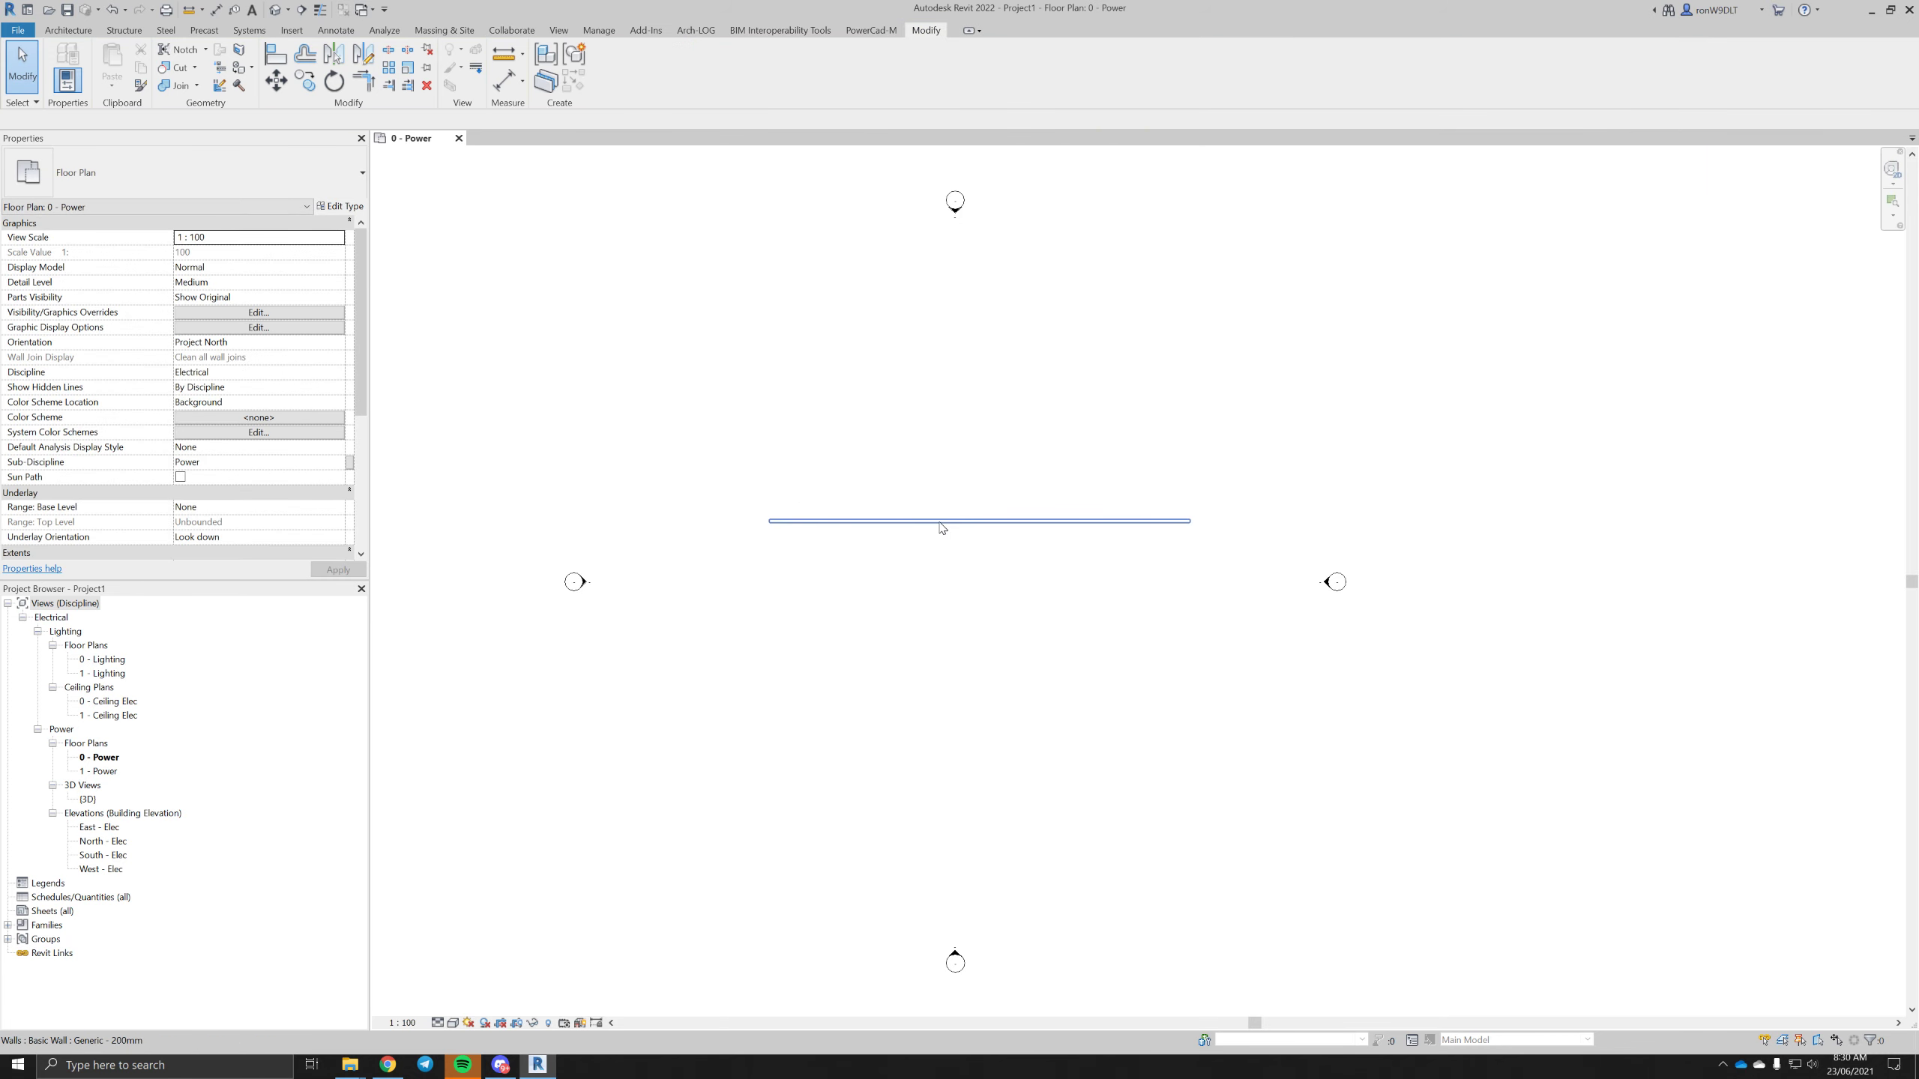
- Create a new family from the Metric Generic Model face based template
left_click(14, 30)
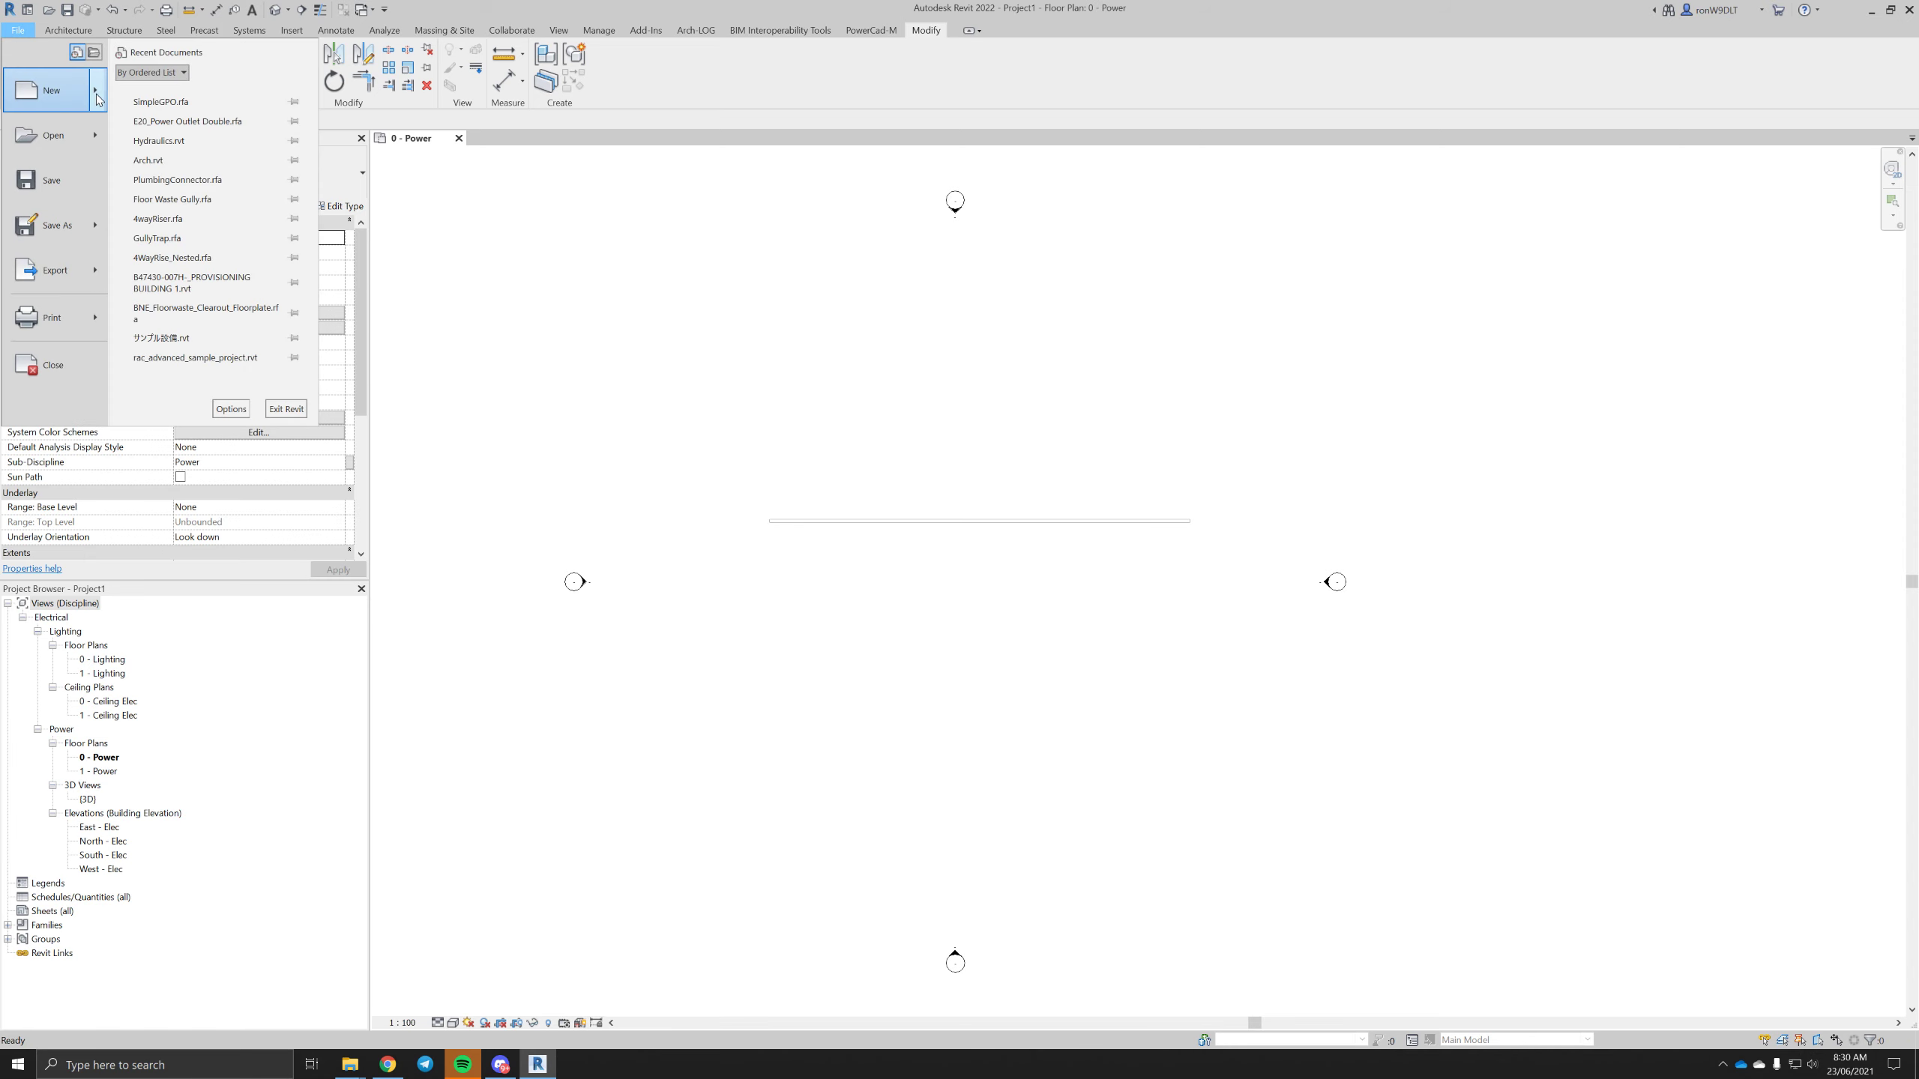
mouse_move(96, 99)
left_click(179, 140)
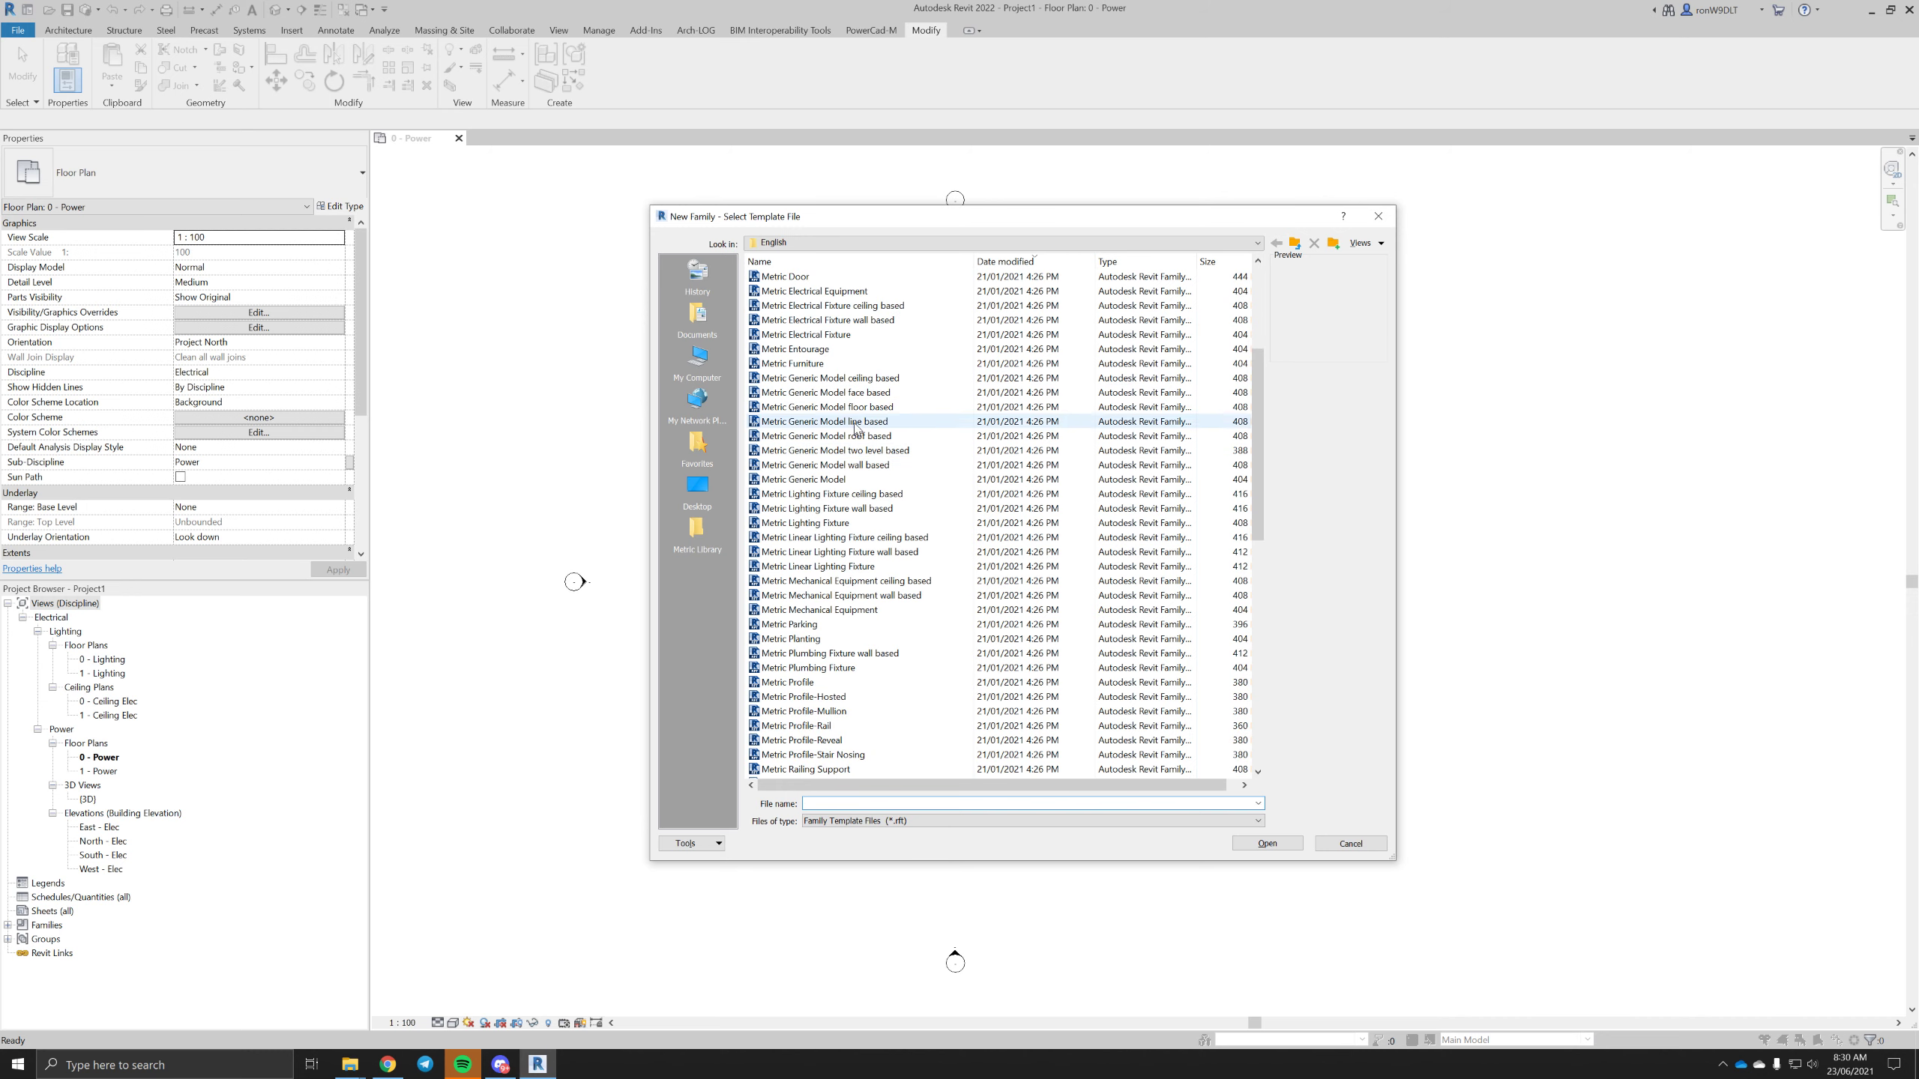
left_click(866, 394)
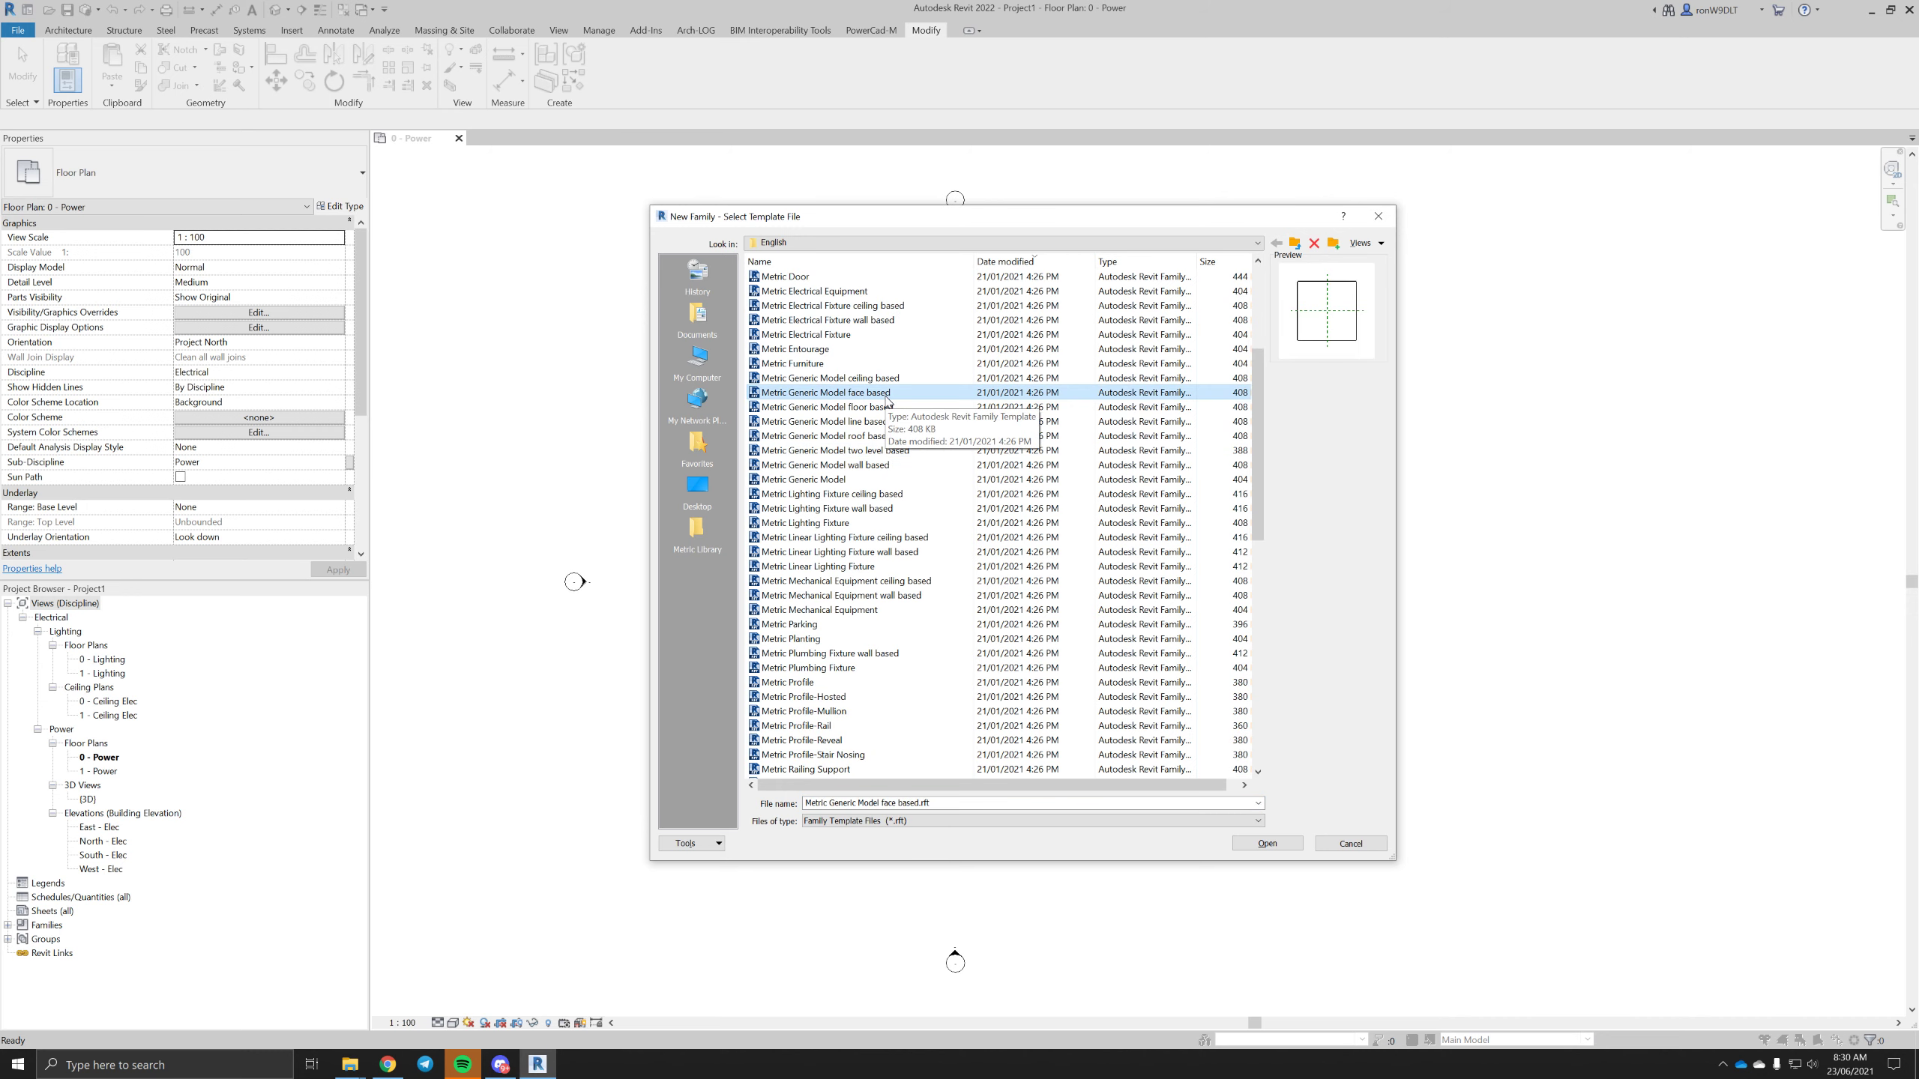
left_click(1268, 844)
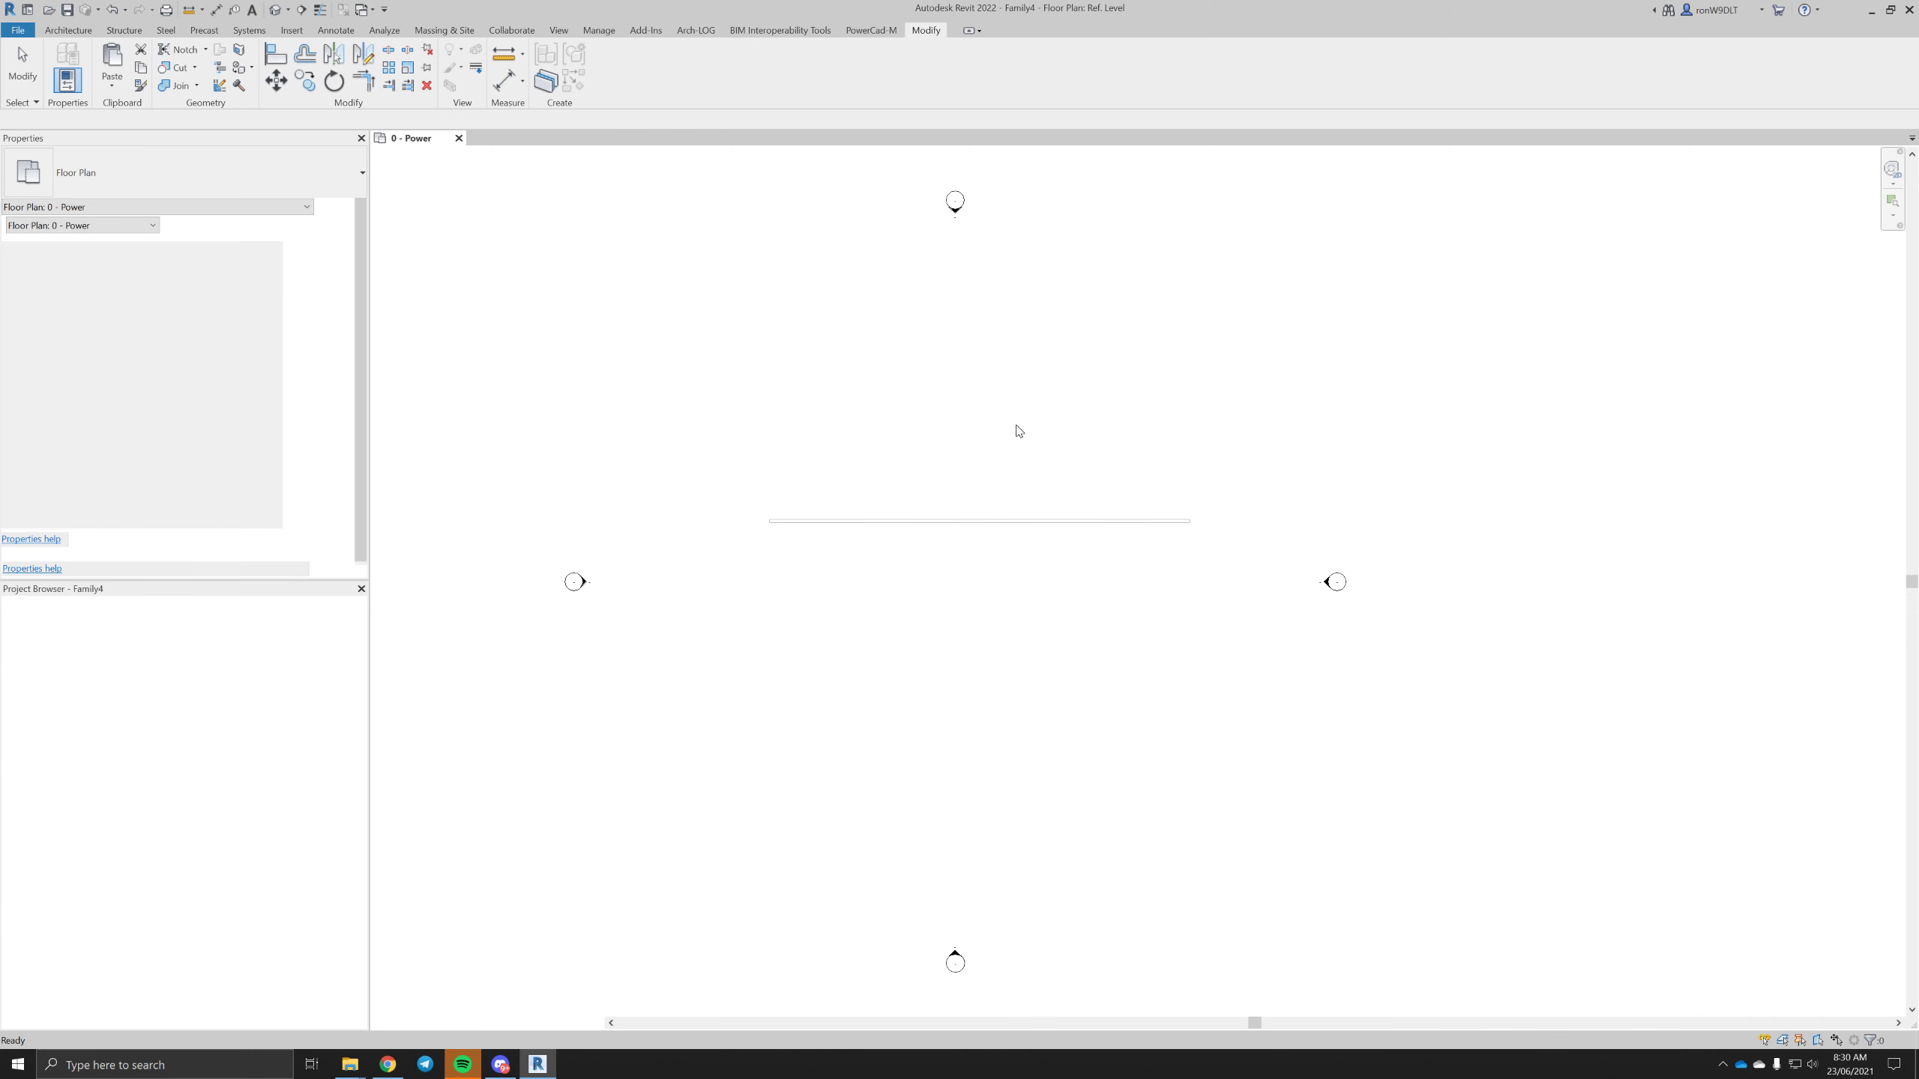
scroll(1012, 555, "up", 2)
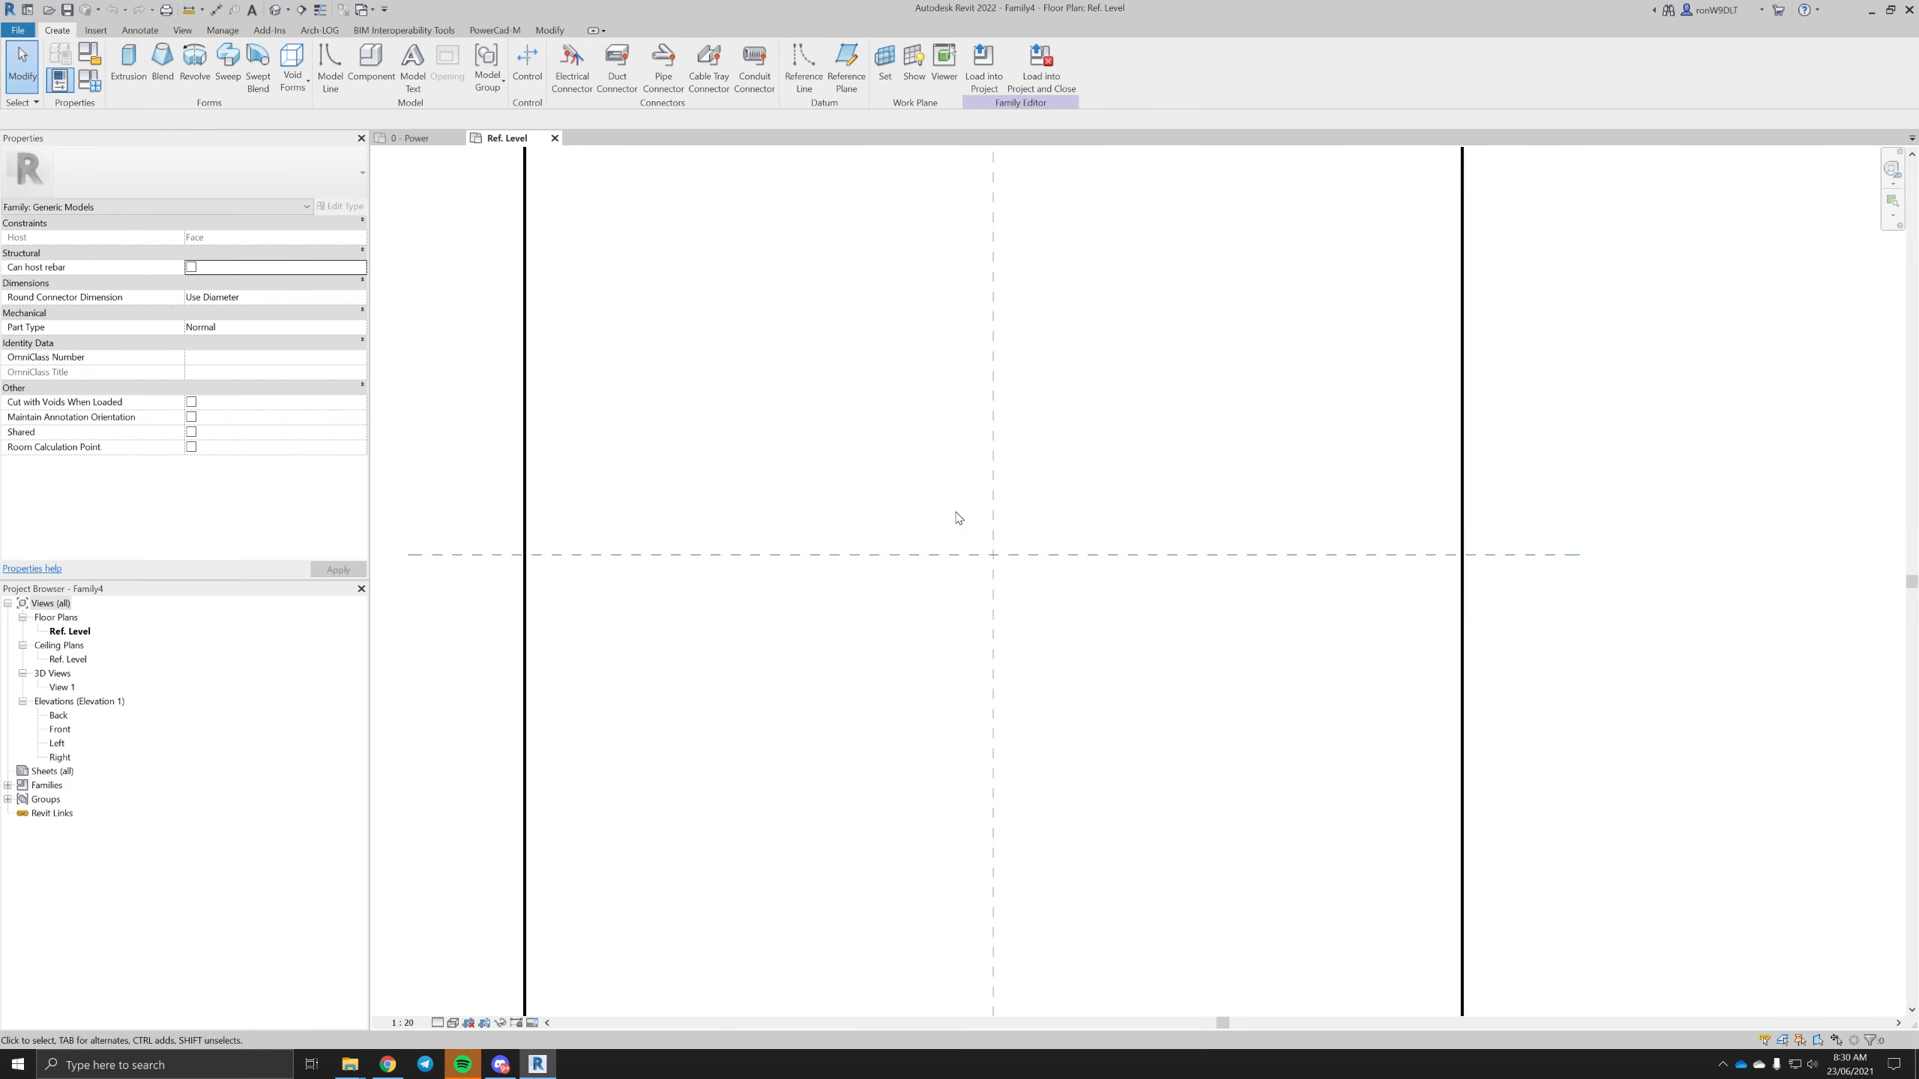
scroll(1004, 503, "up", 2)
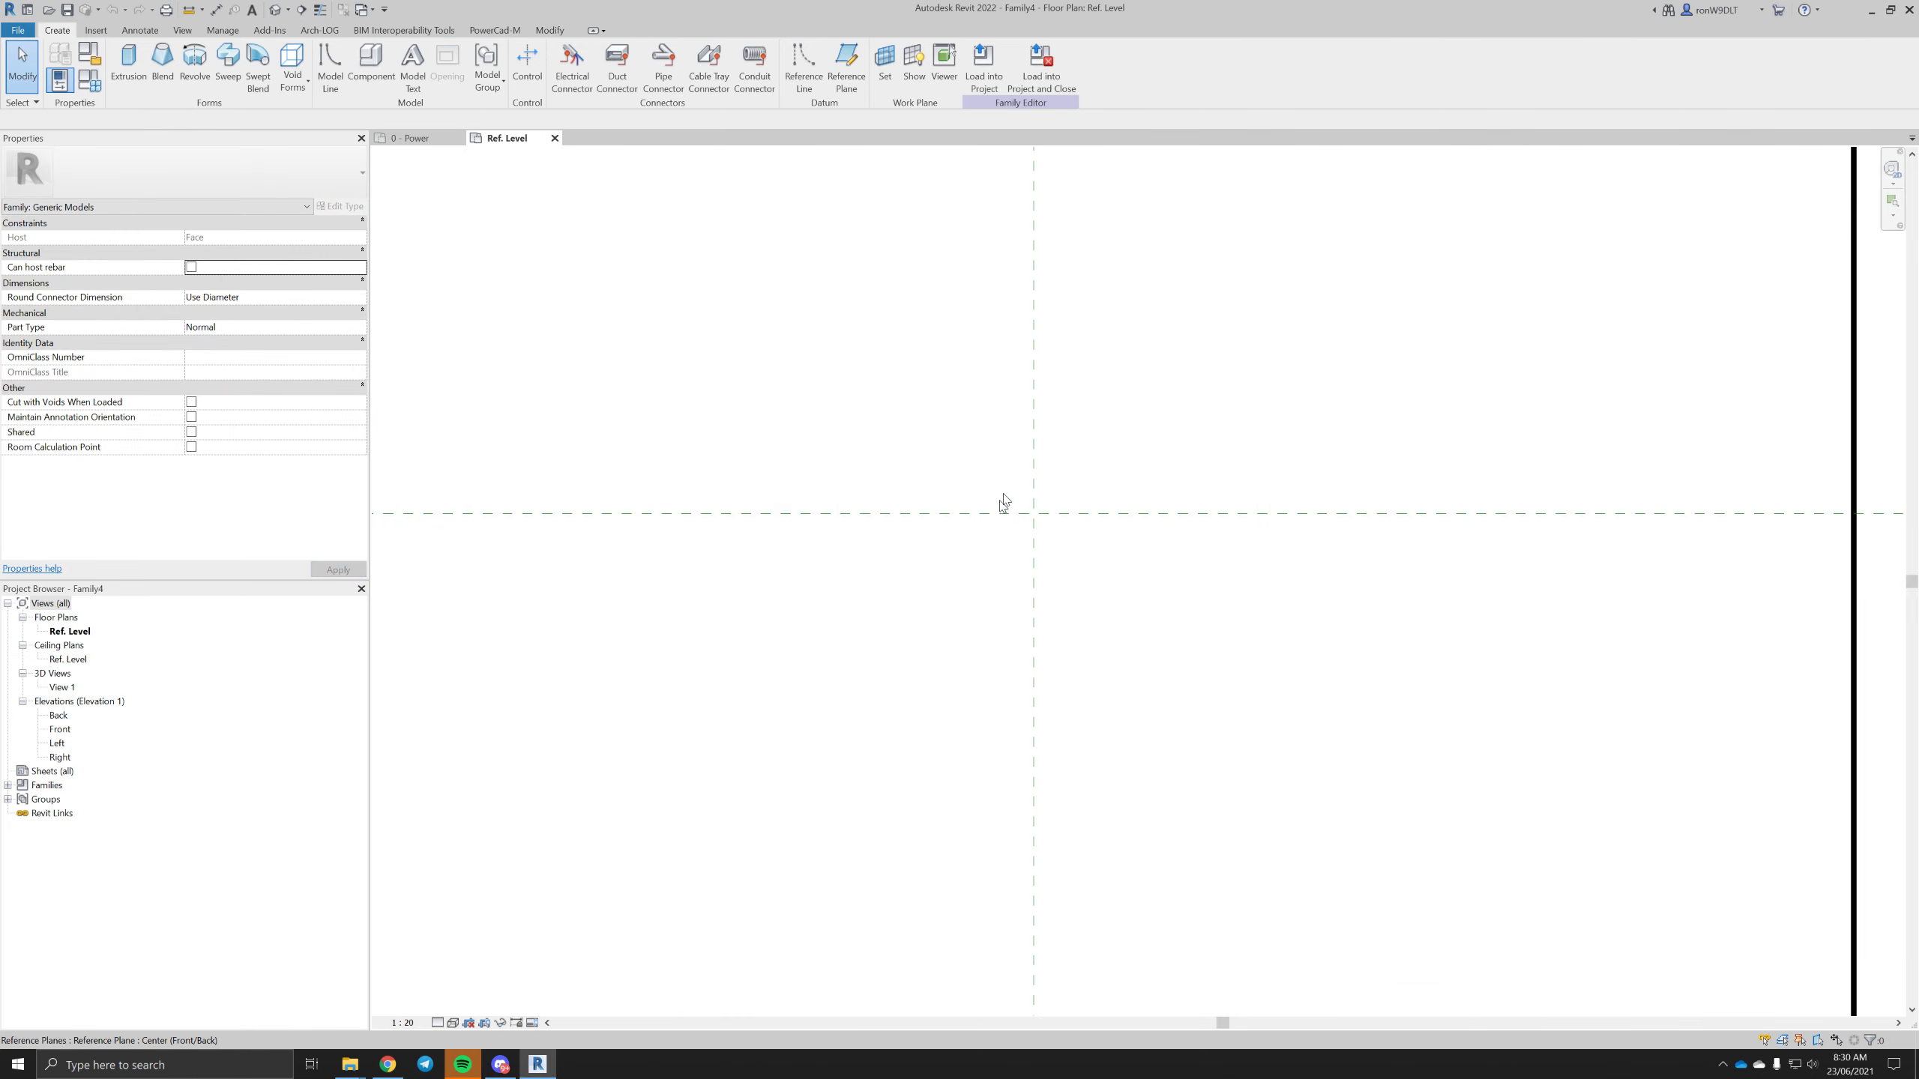
middle_click_drag(838, 436, 736, 431)
left_click(129, 68)
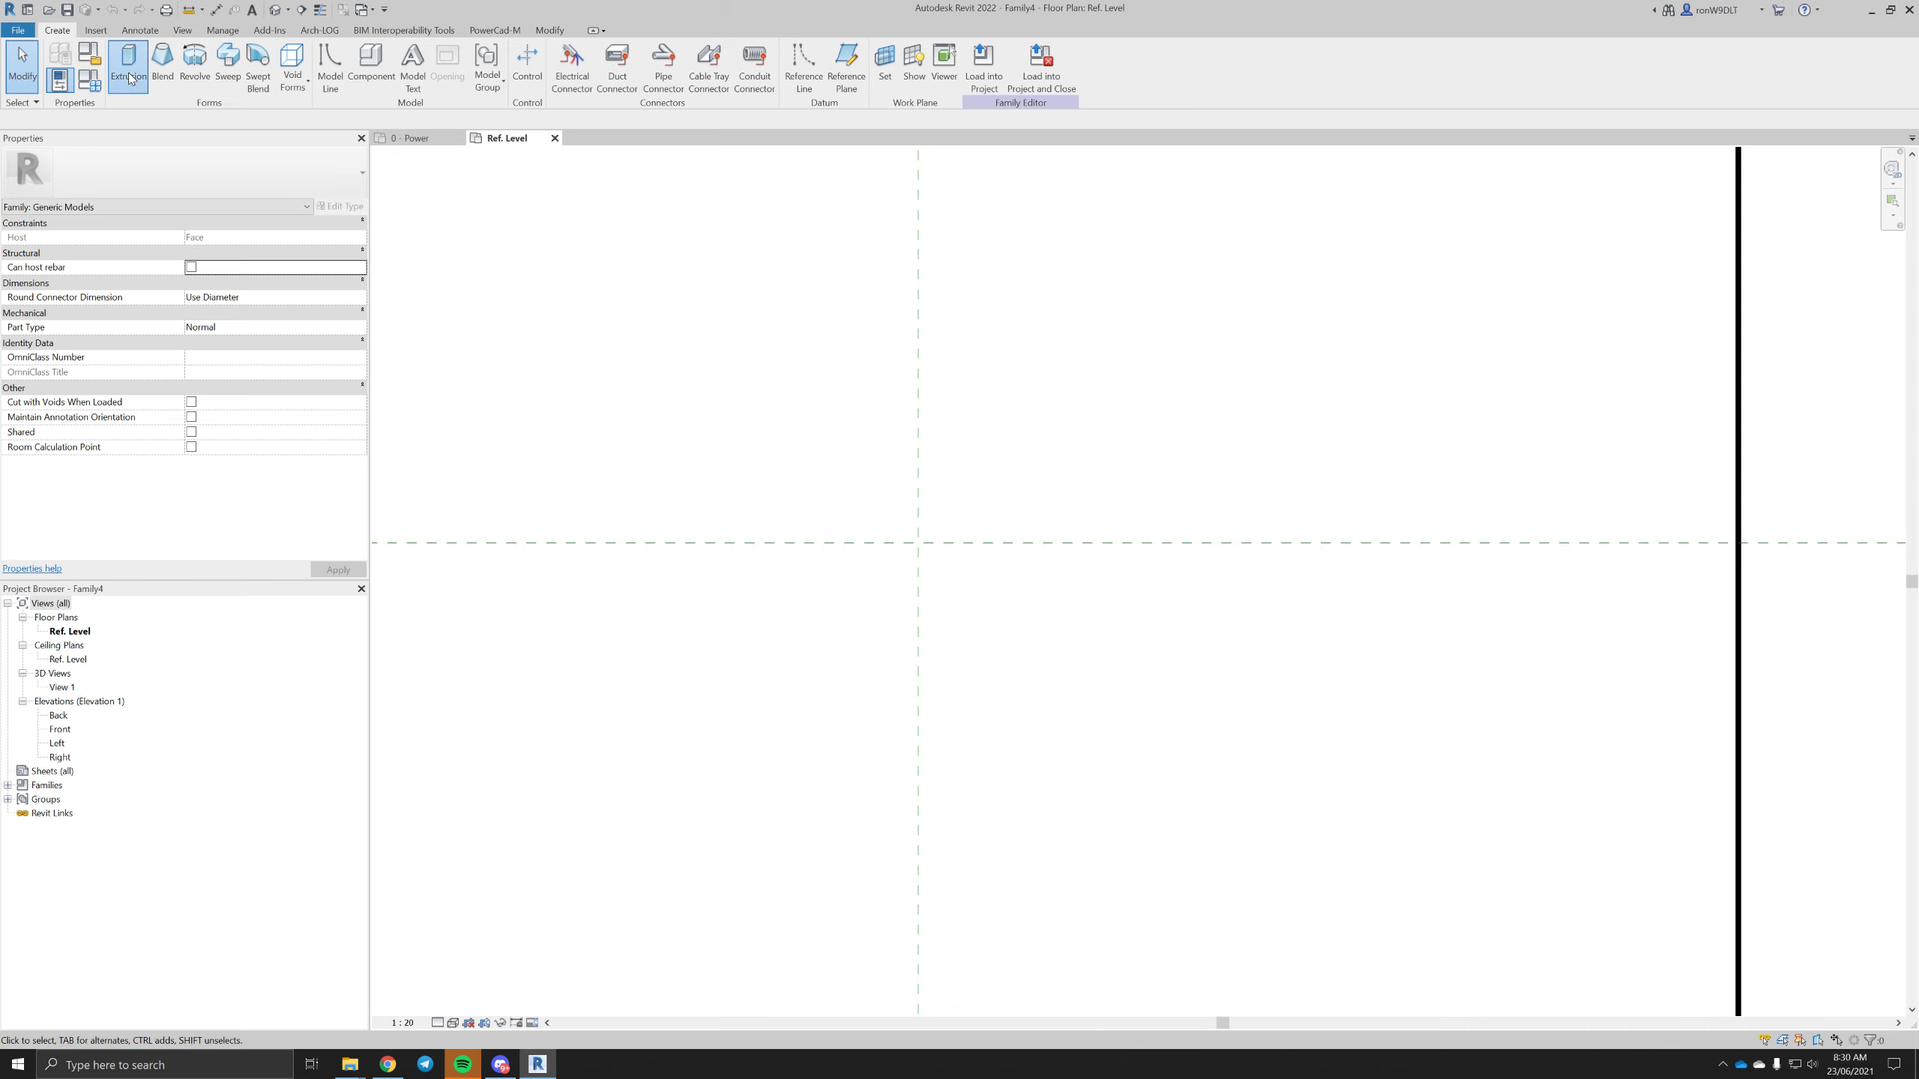
left_click(519, 54)
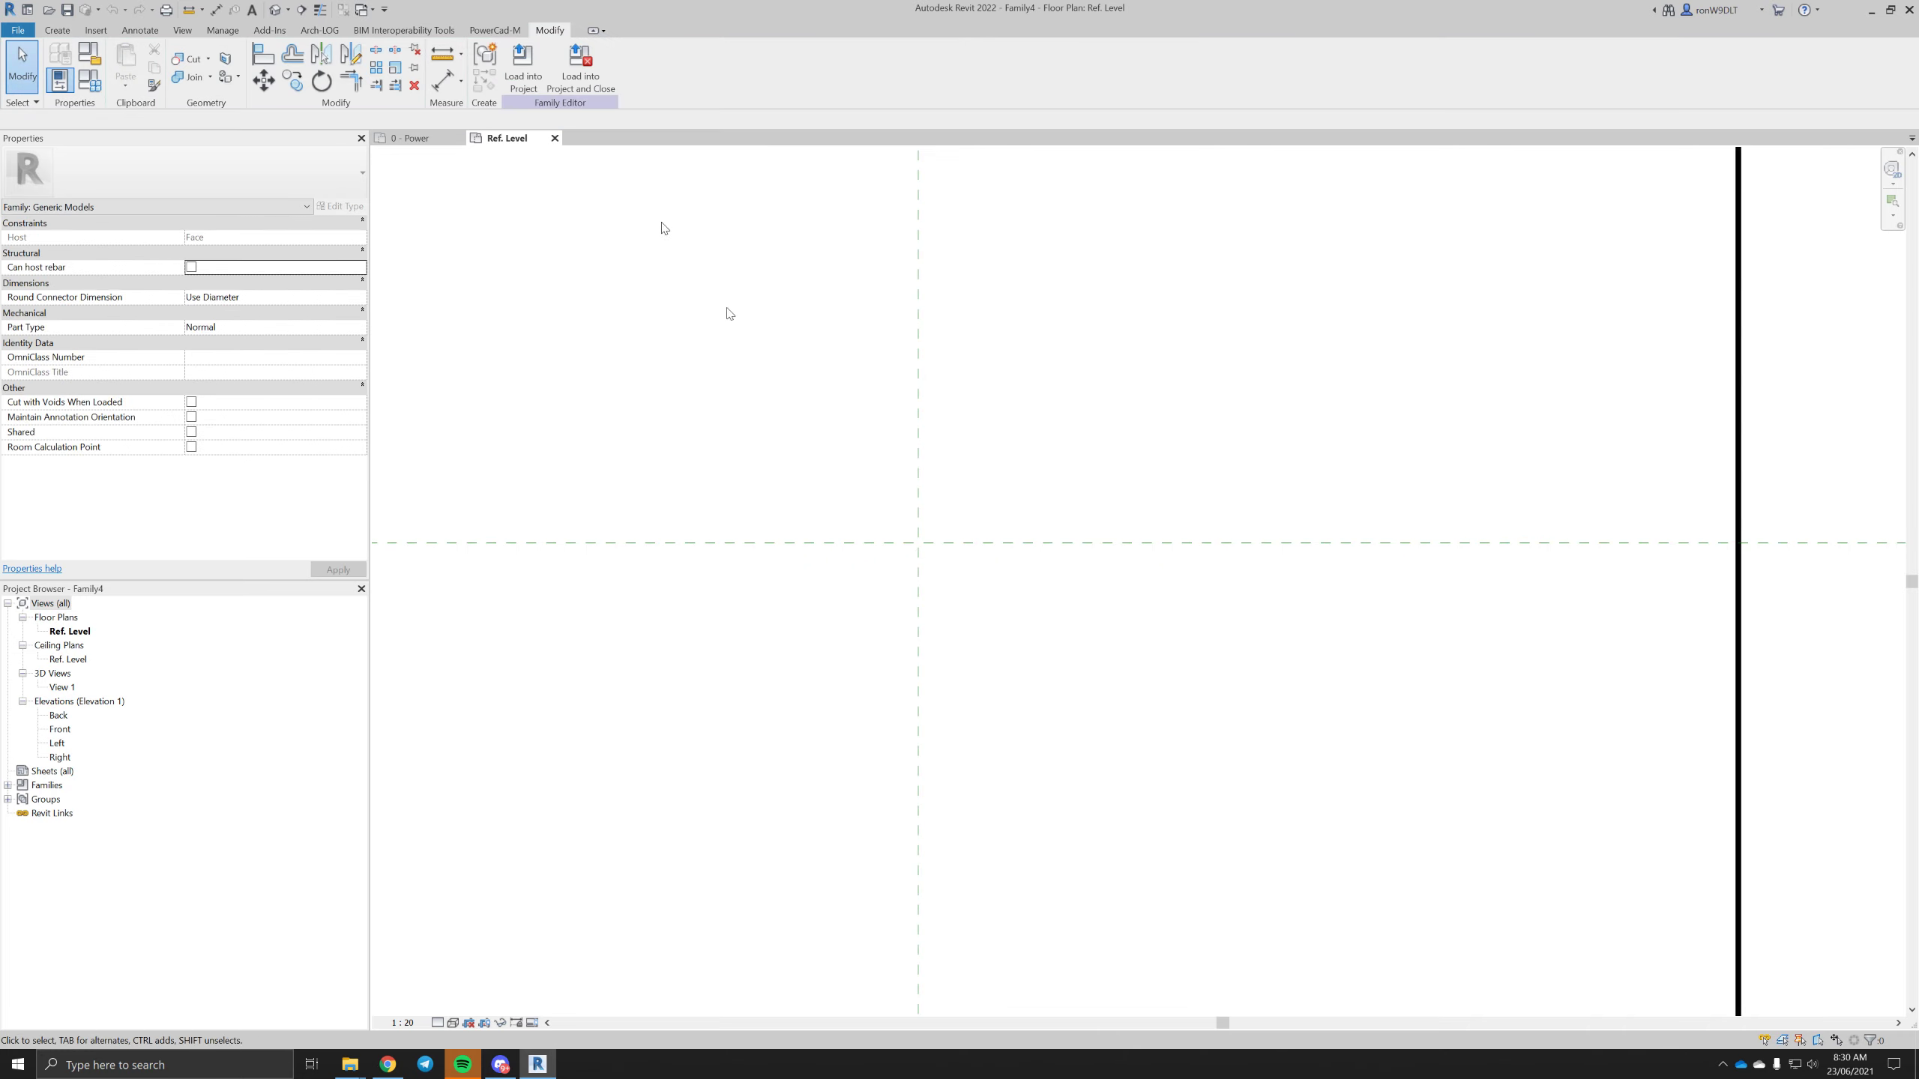
middle_click_drag(835, 479, 903, 441)
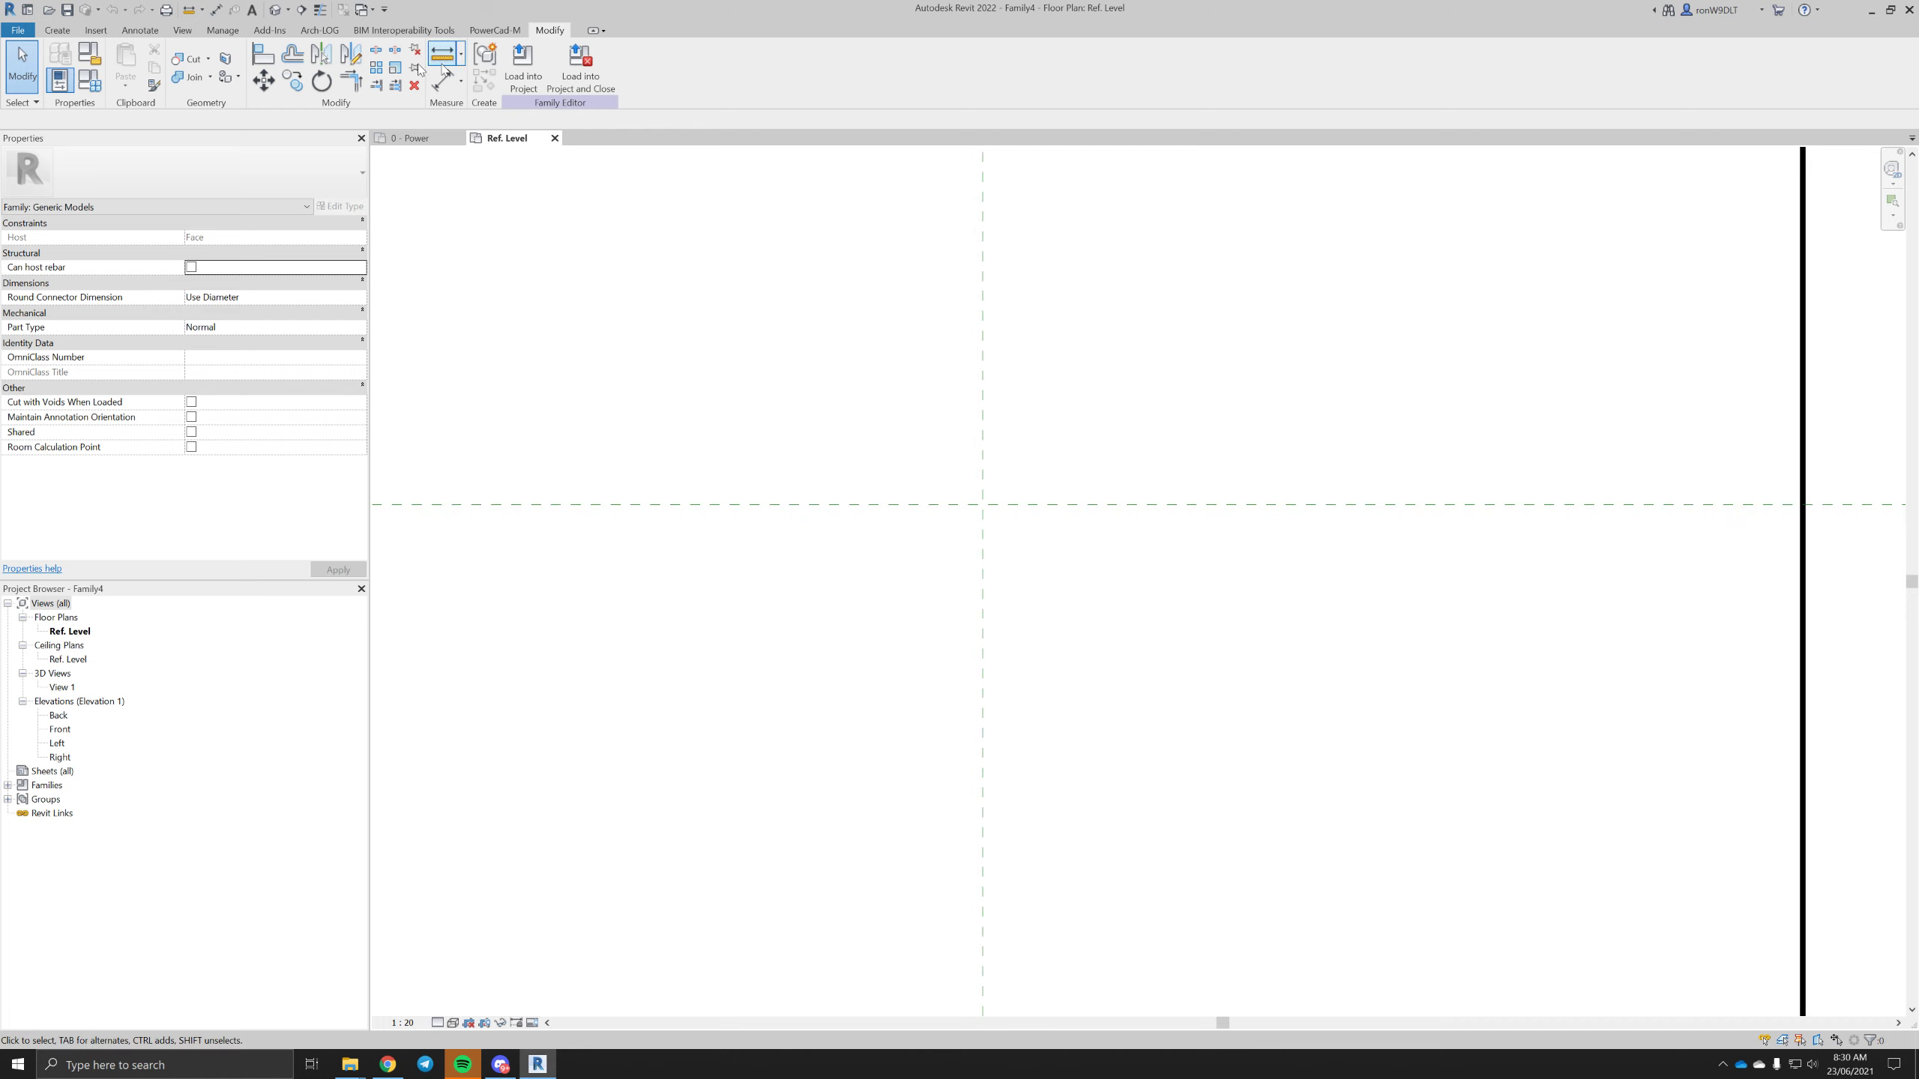
- Import the image gpo.png from the Pictures library and place it near the intersection of the reference planes
left_click(97, 30)
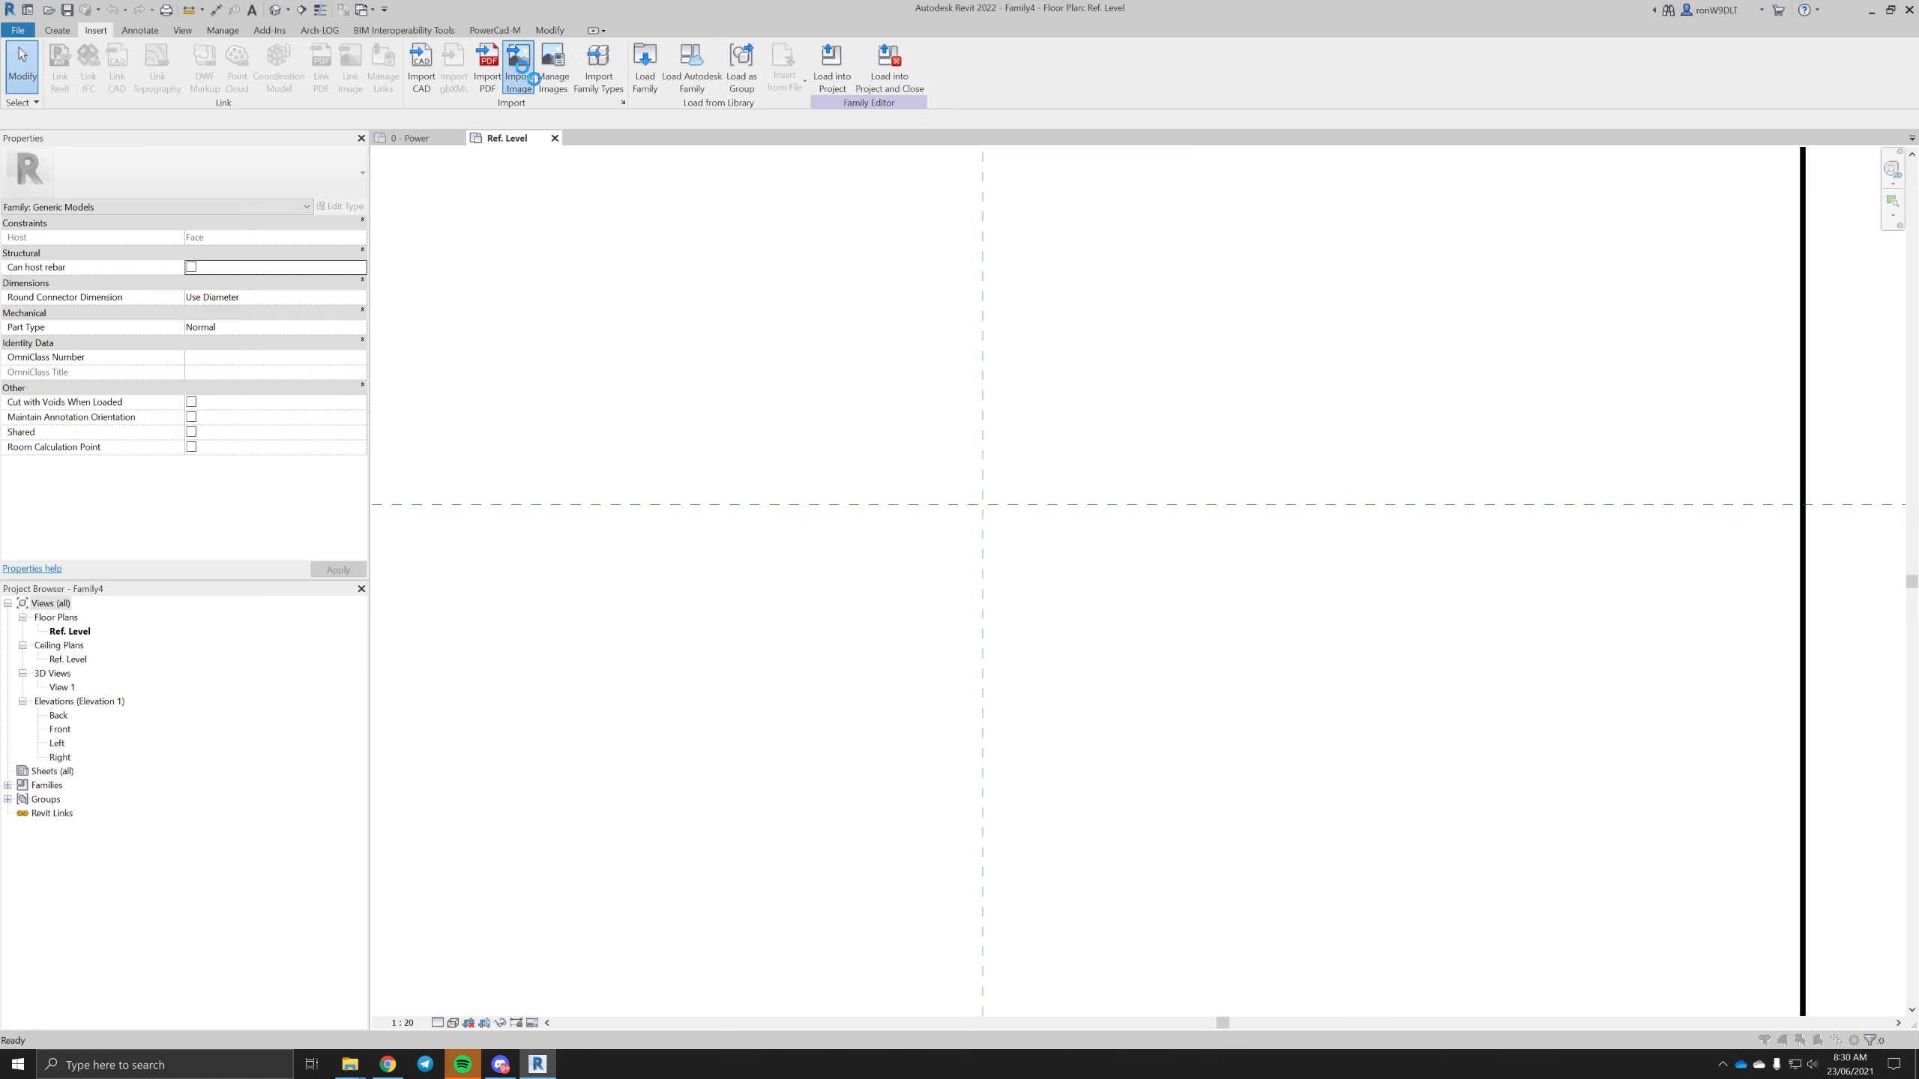
left_click(1072, 548)
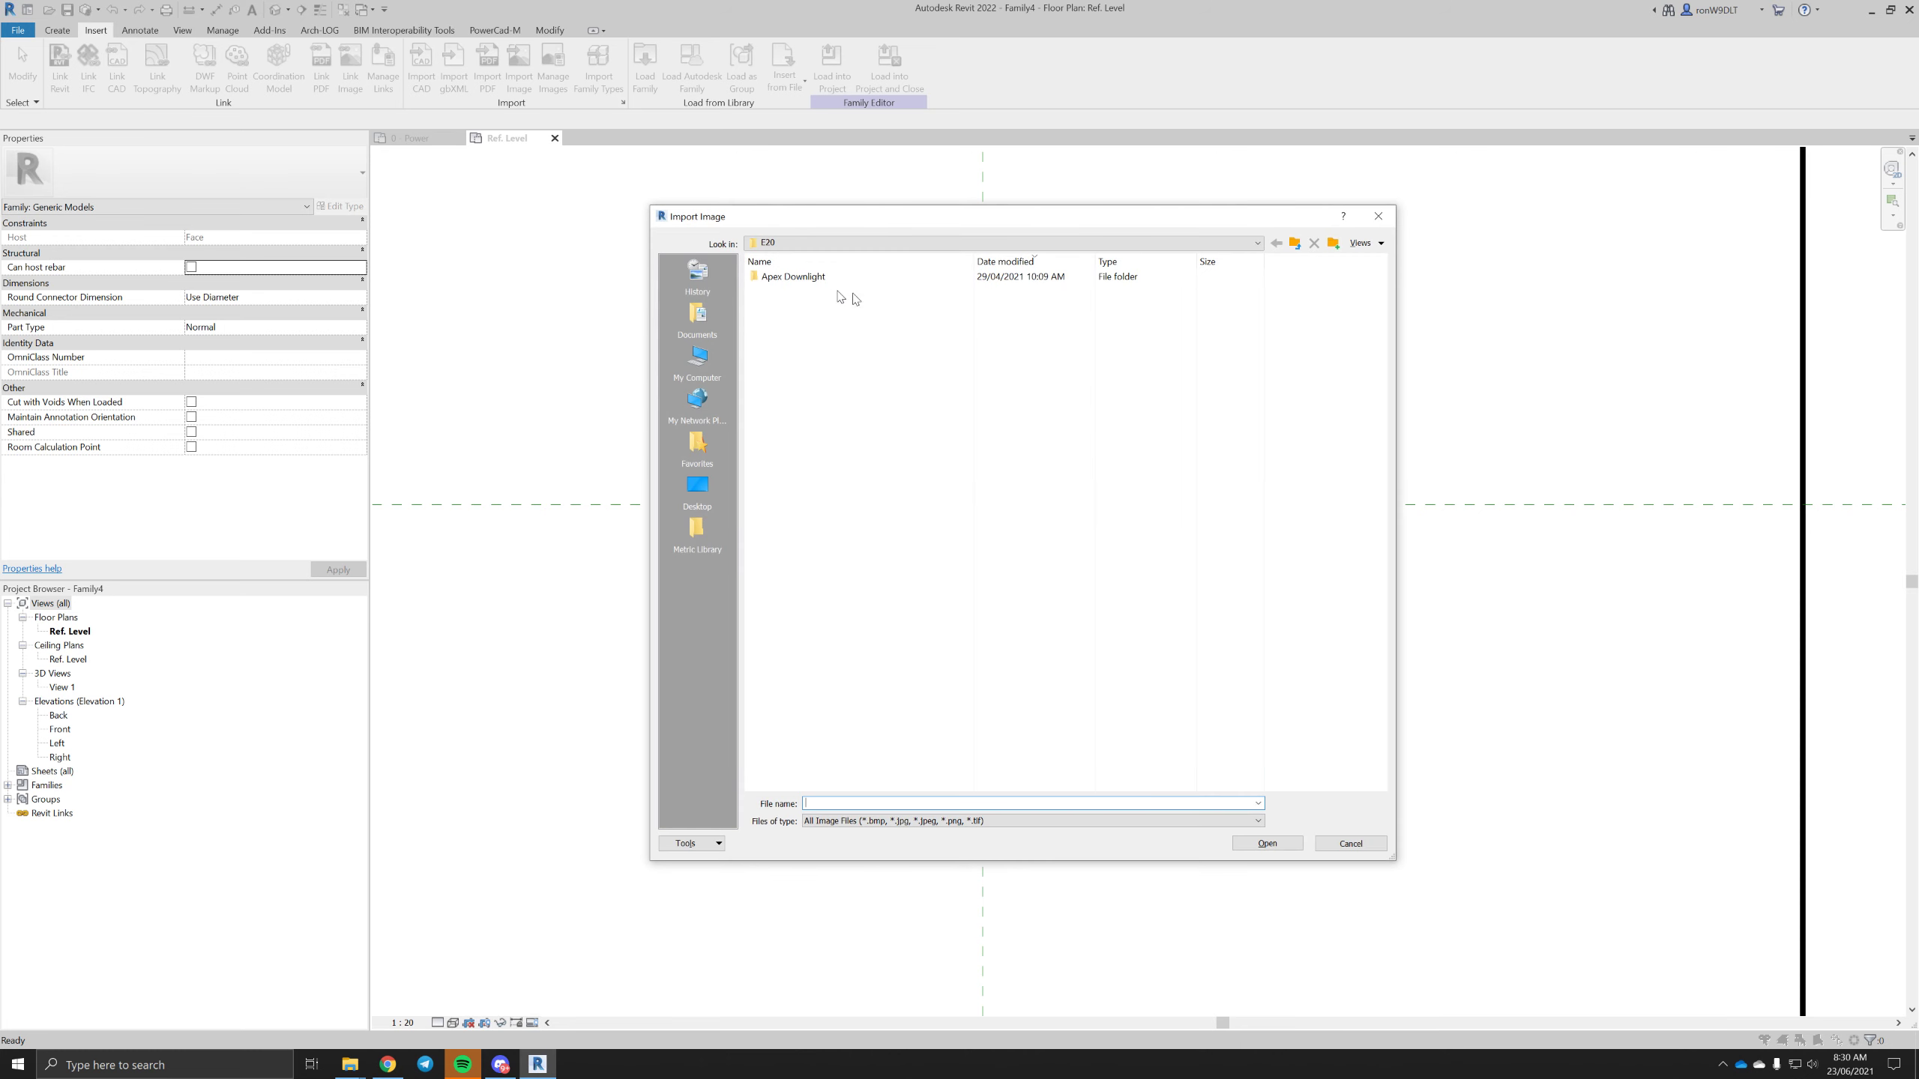
left_click(794, 243)
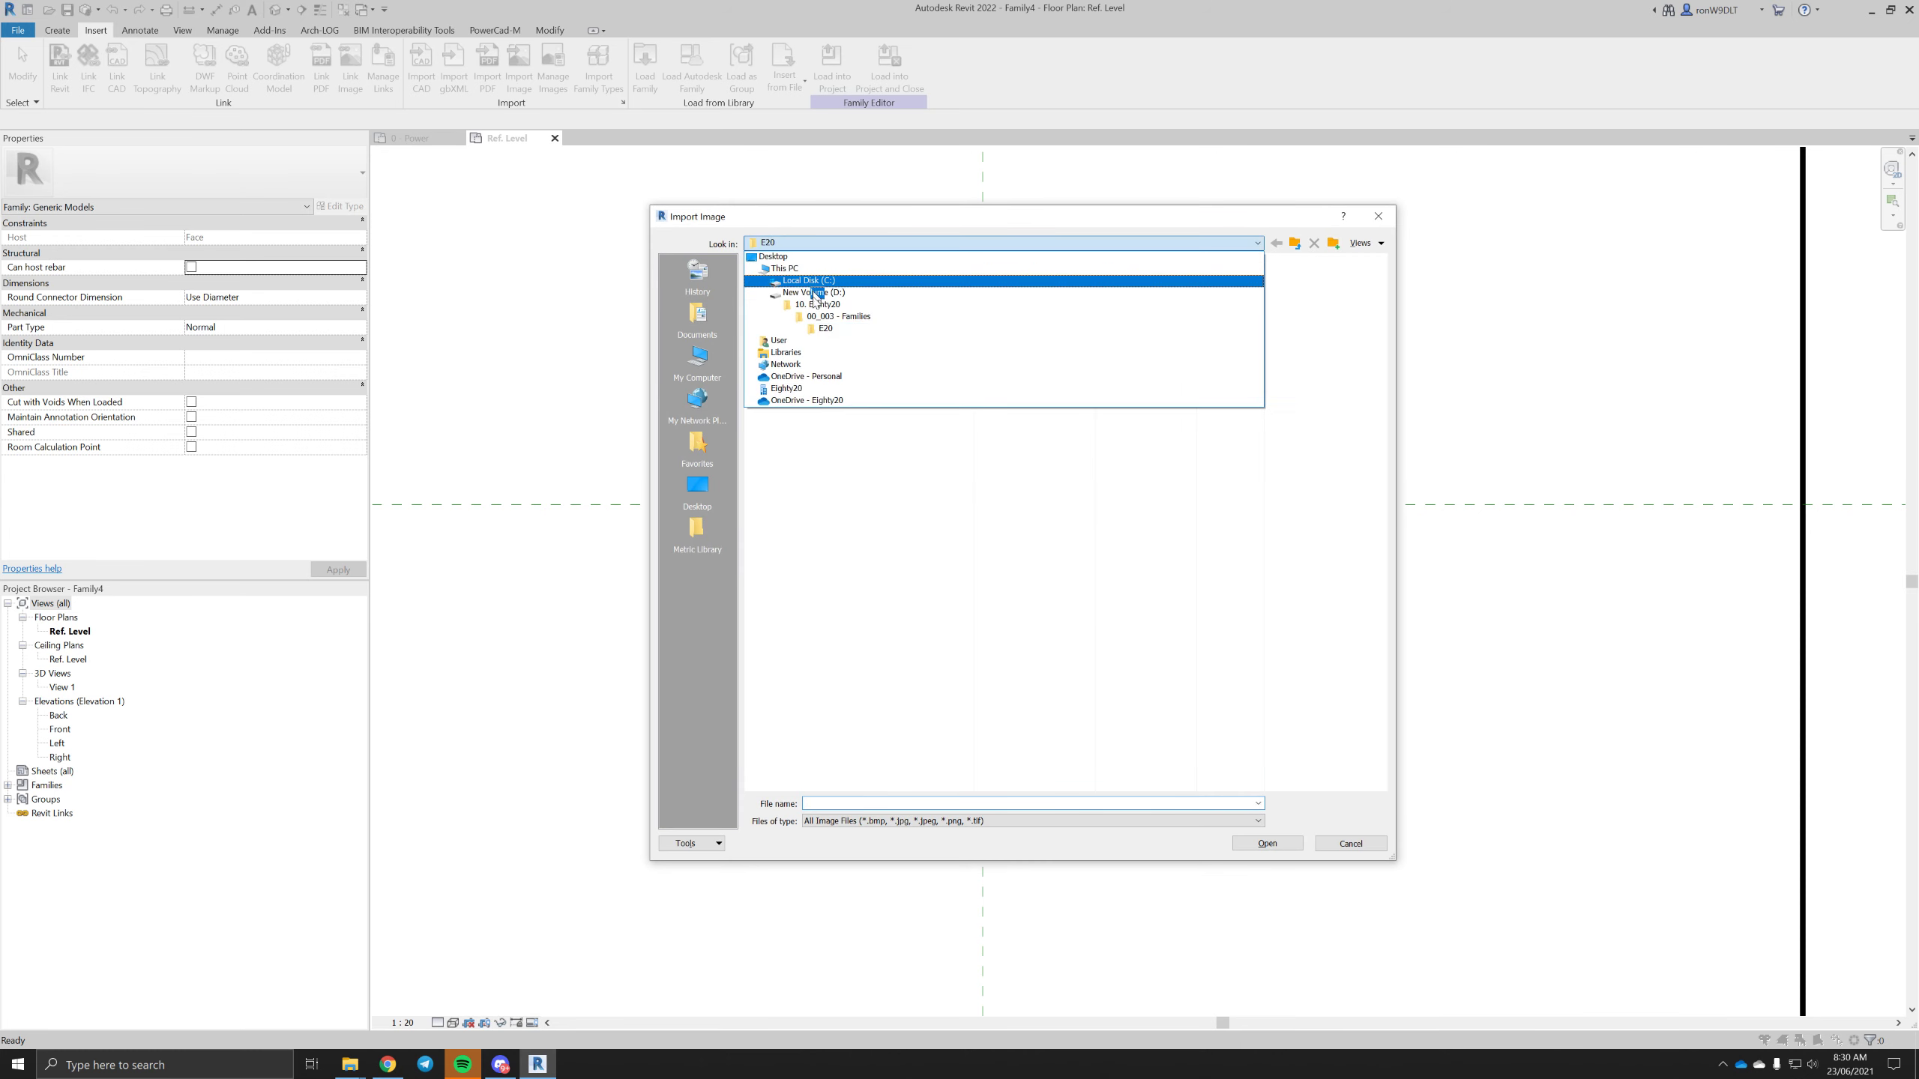
left_click(793, 354)
double_click(777, 277)
left_click(785, 322)
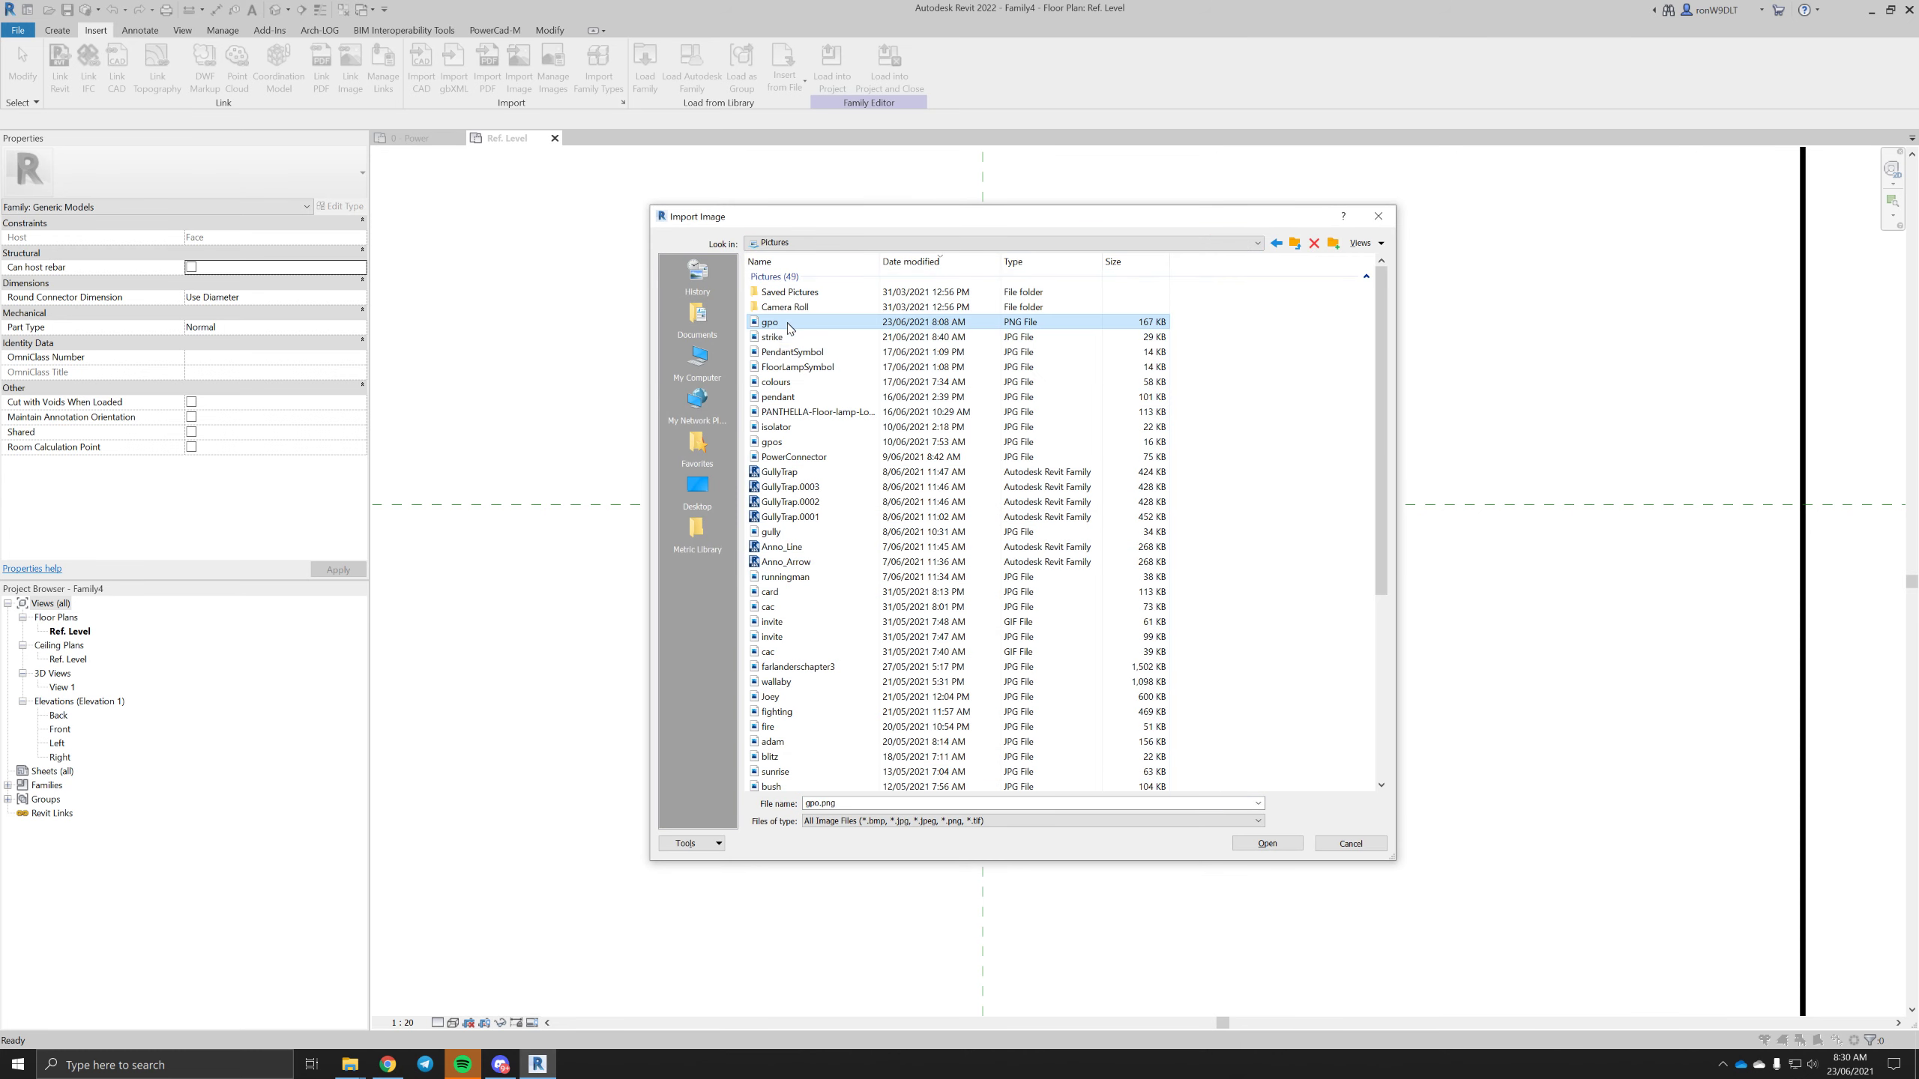
double_click(785, 324)
left_click(997, 517)
- Shrink the gpo.png image roughly by its corners and move it into the host face's upper-left quadrant
scroll(1057, 533, "down", 6)
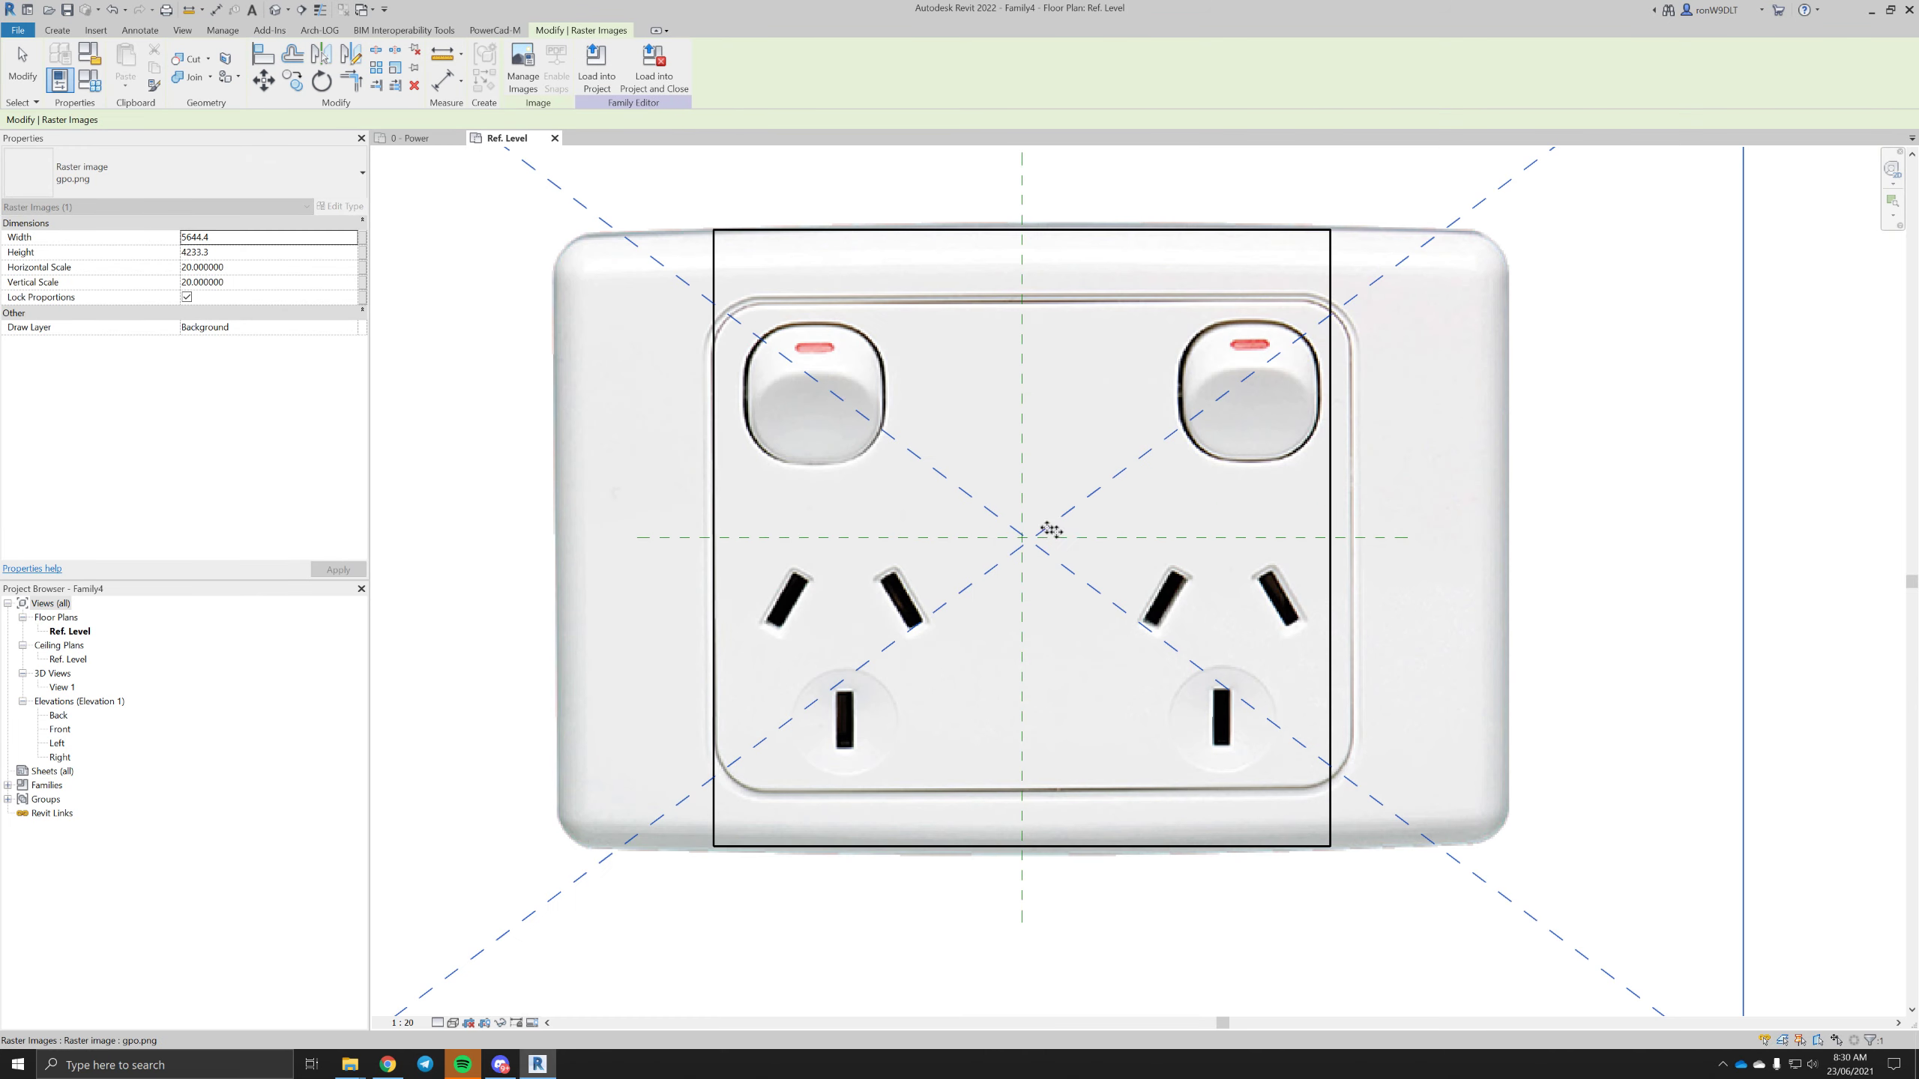
left_click_drag(1357, 300, 937, 634)
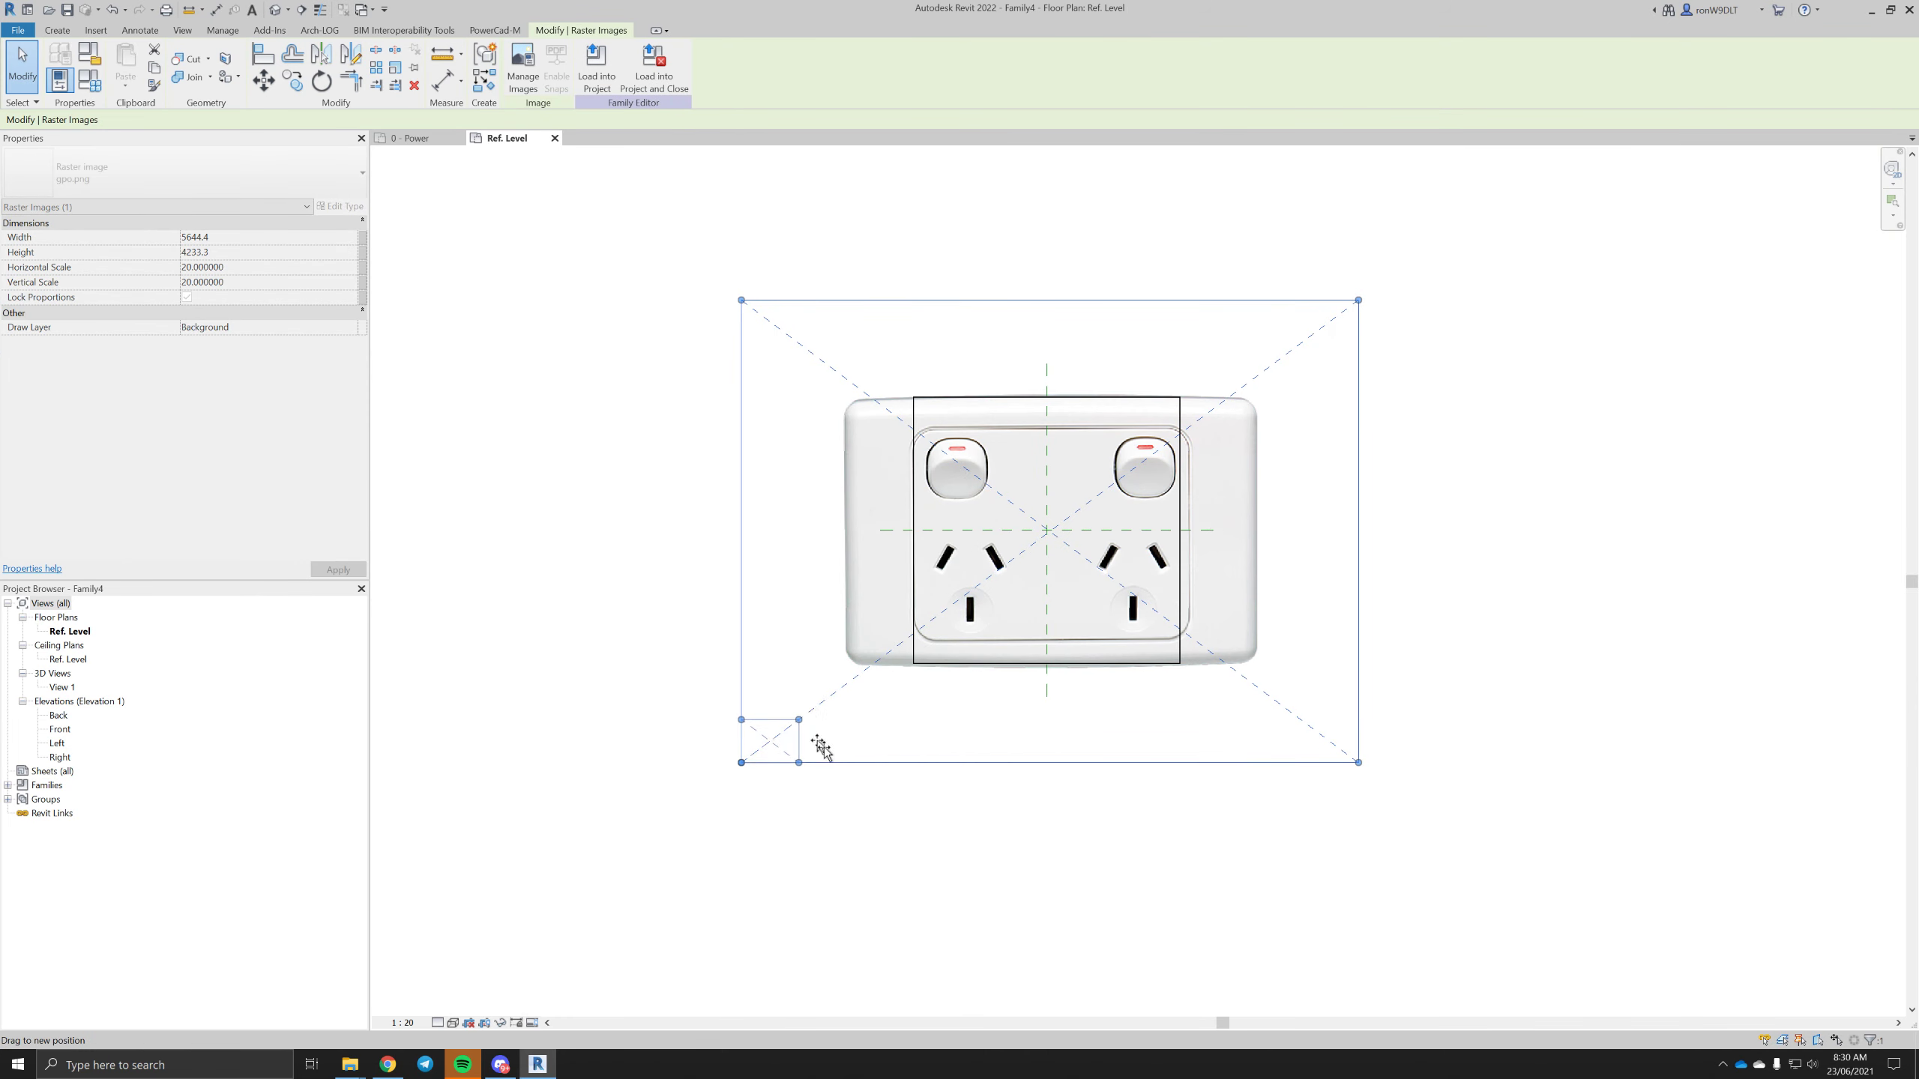
scroll(802, 756, "up", 2)
left_click_drag(819, 743, 1109, 331)
left_click(1115, 284)
scroll(1115, 285, "up", 2)
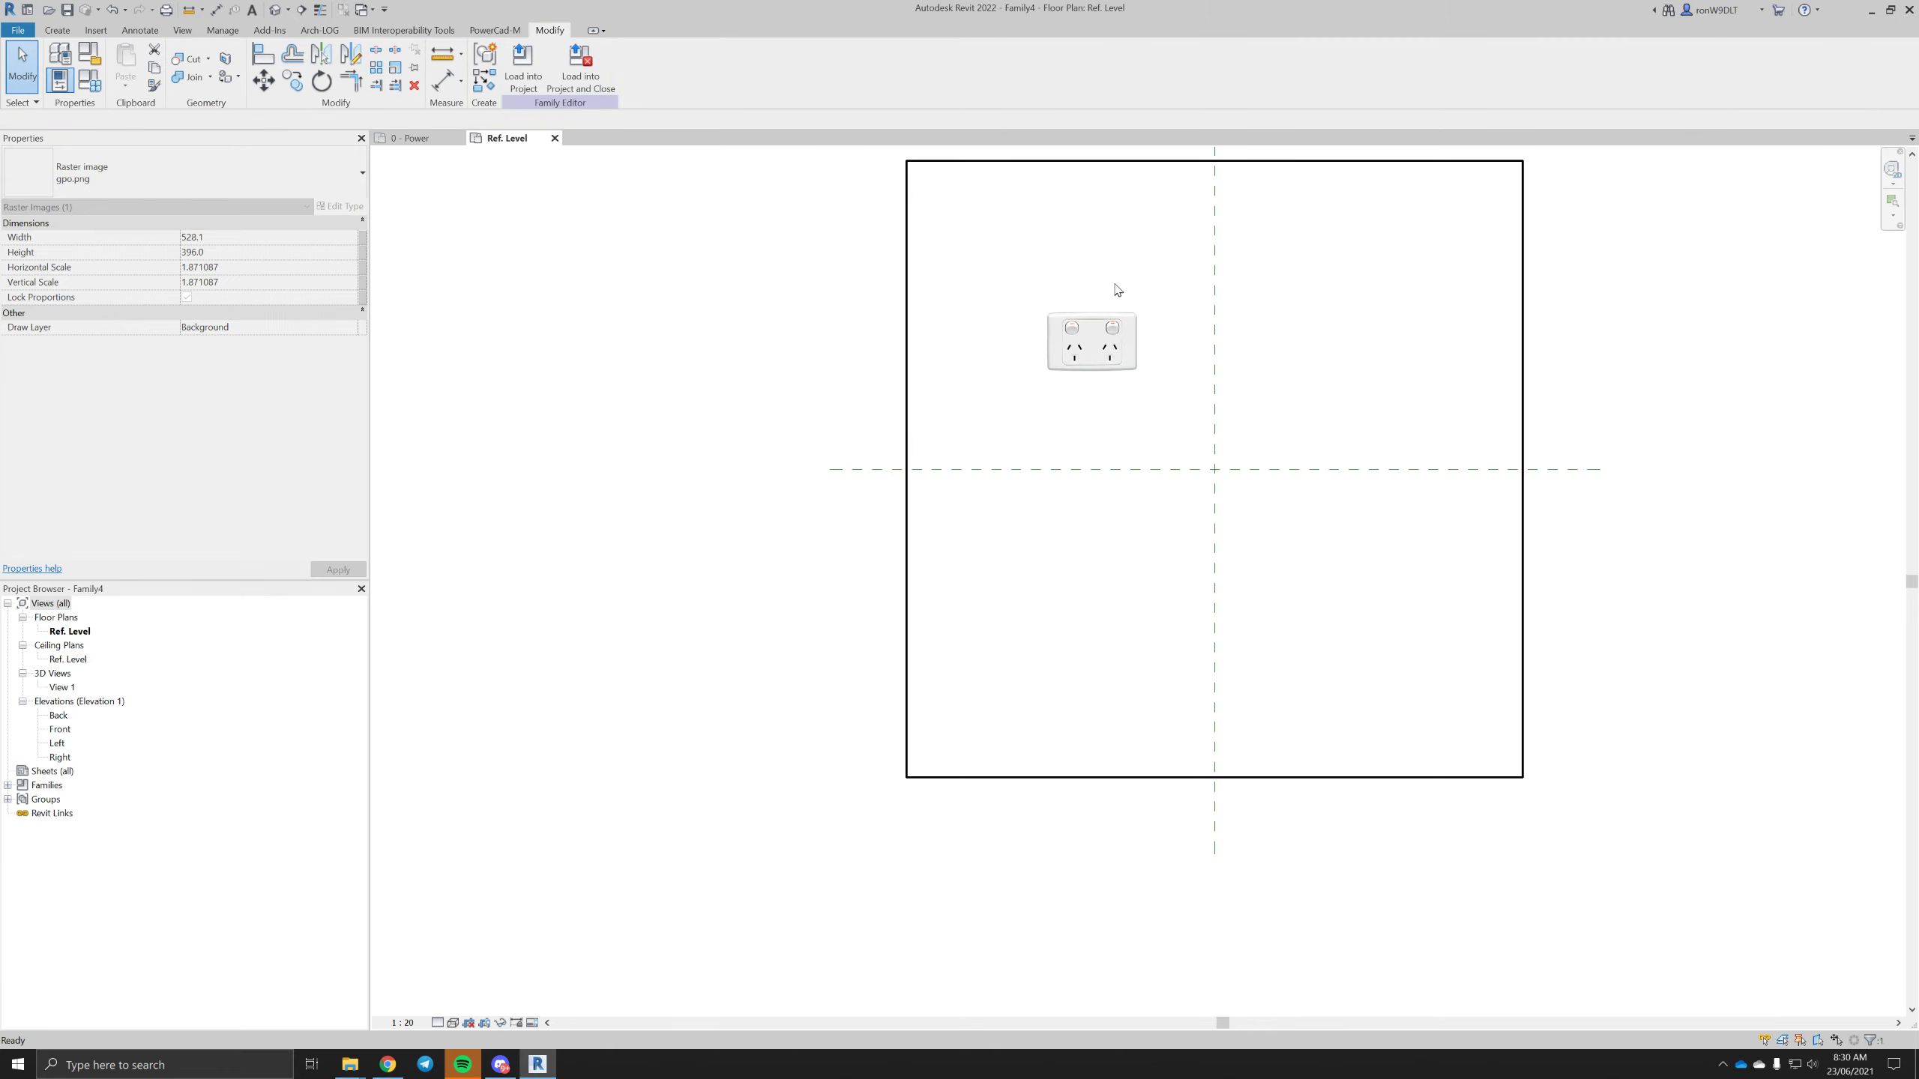
left_click(1117, 290)
scroll(1118, 289, "up", 5)
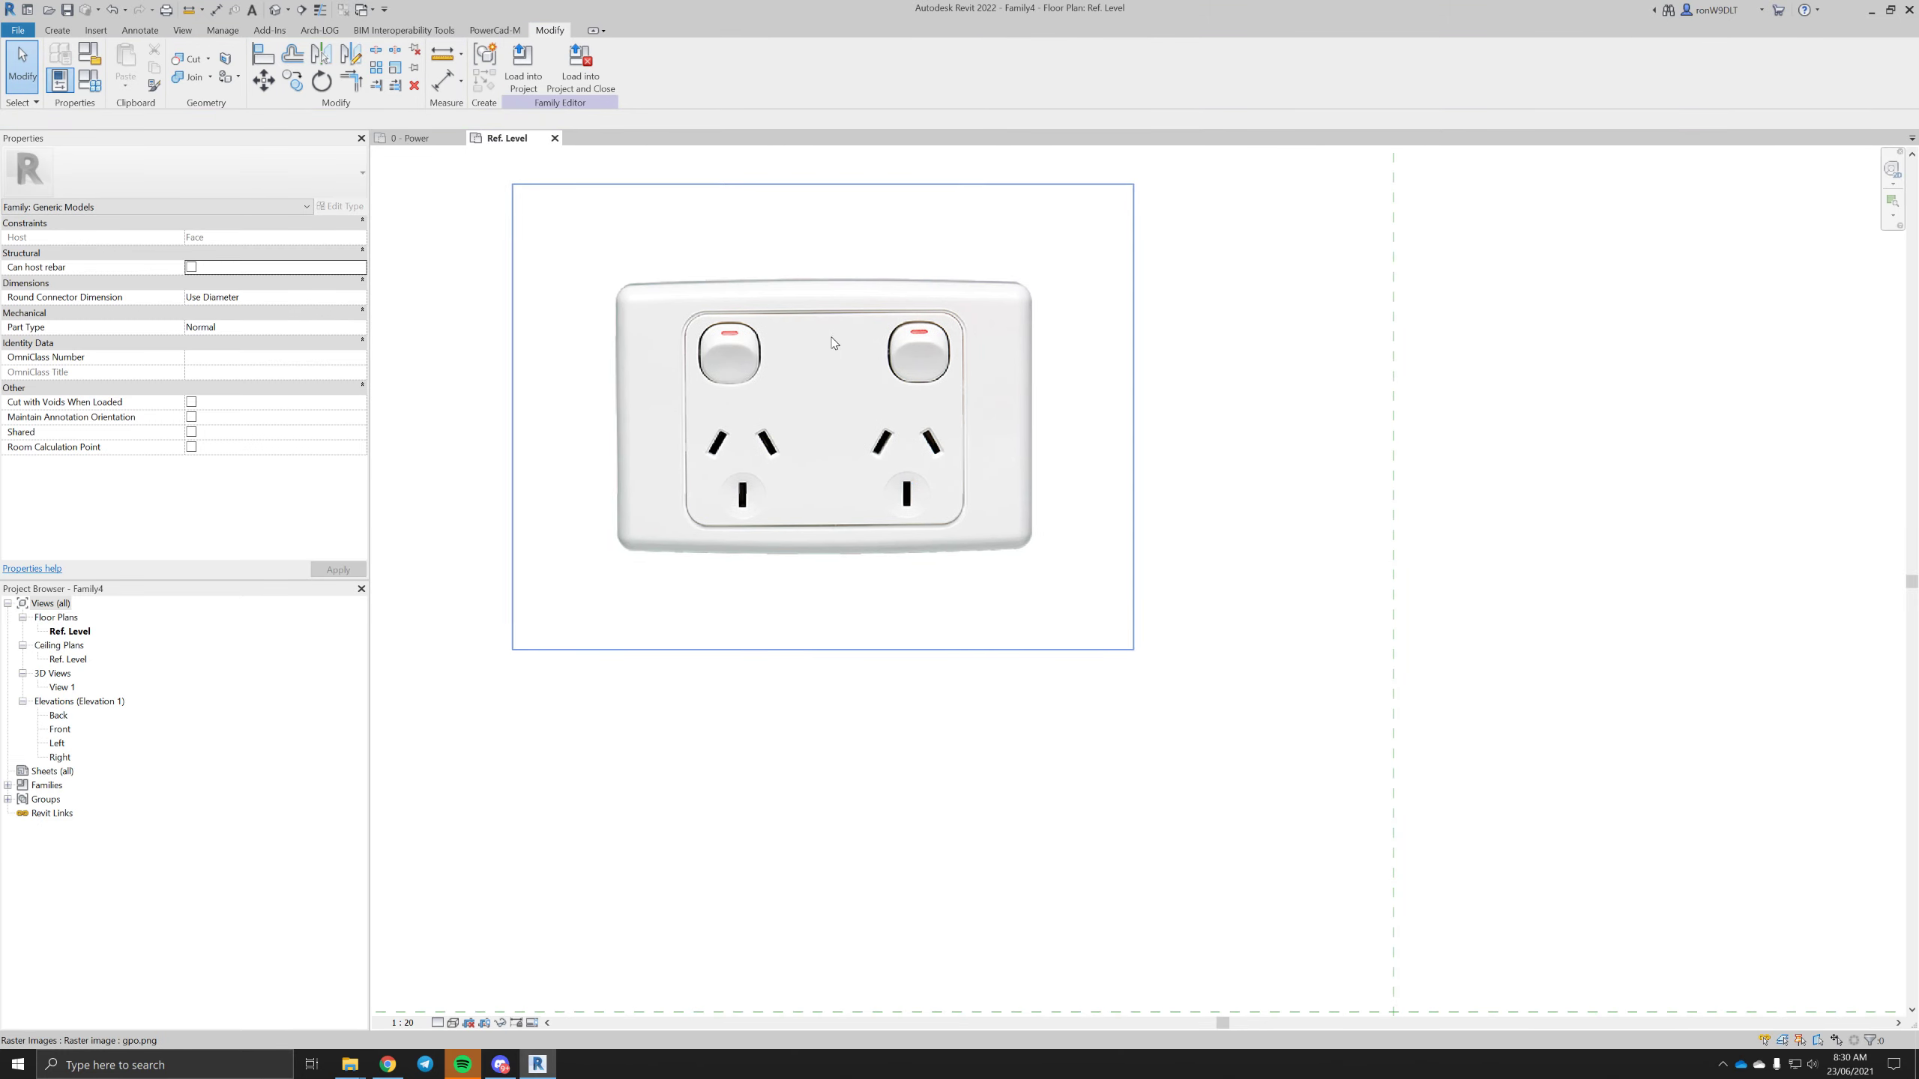
left_click(833, 339)
scroll(1013, 382, "down", 2)
left_click_drag(1080, 270, 970, 351)
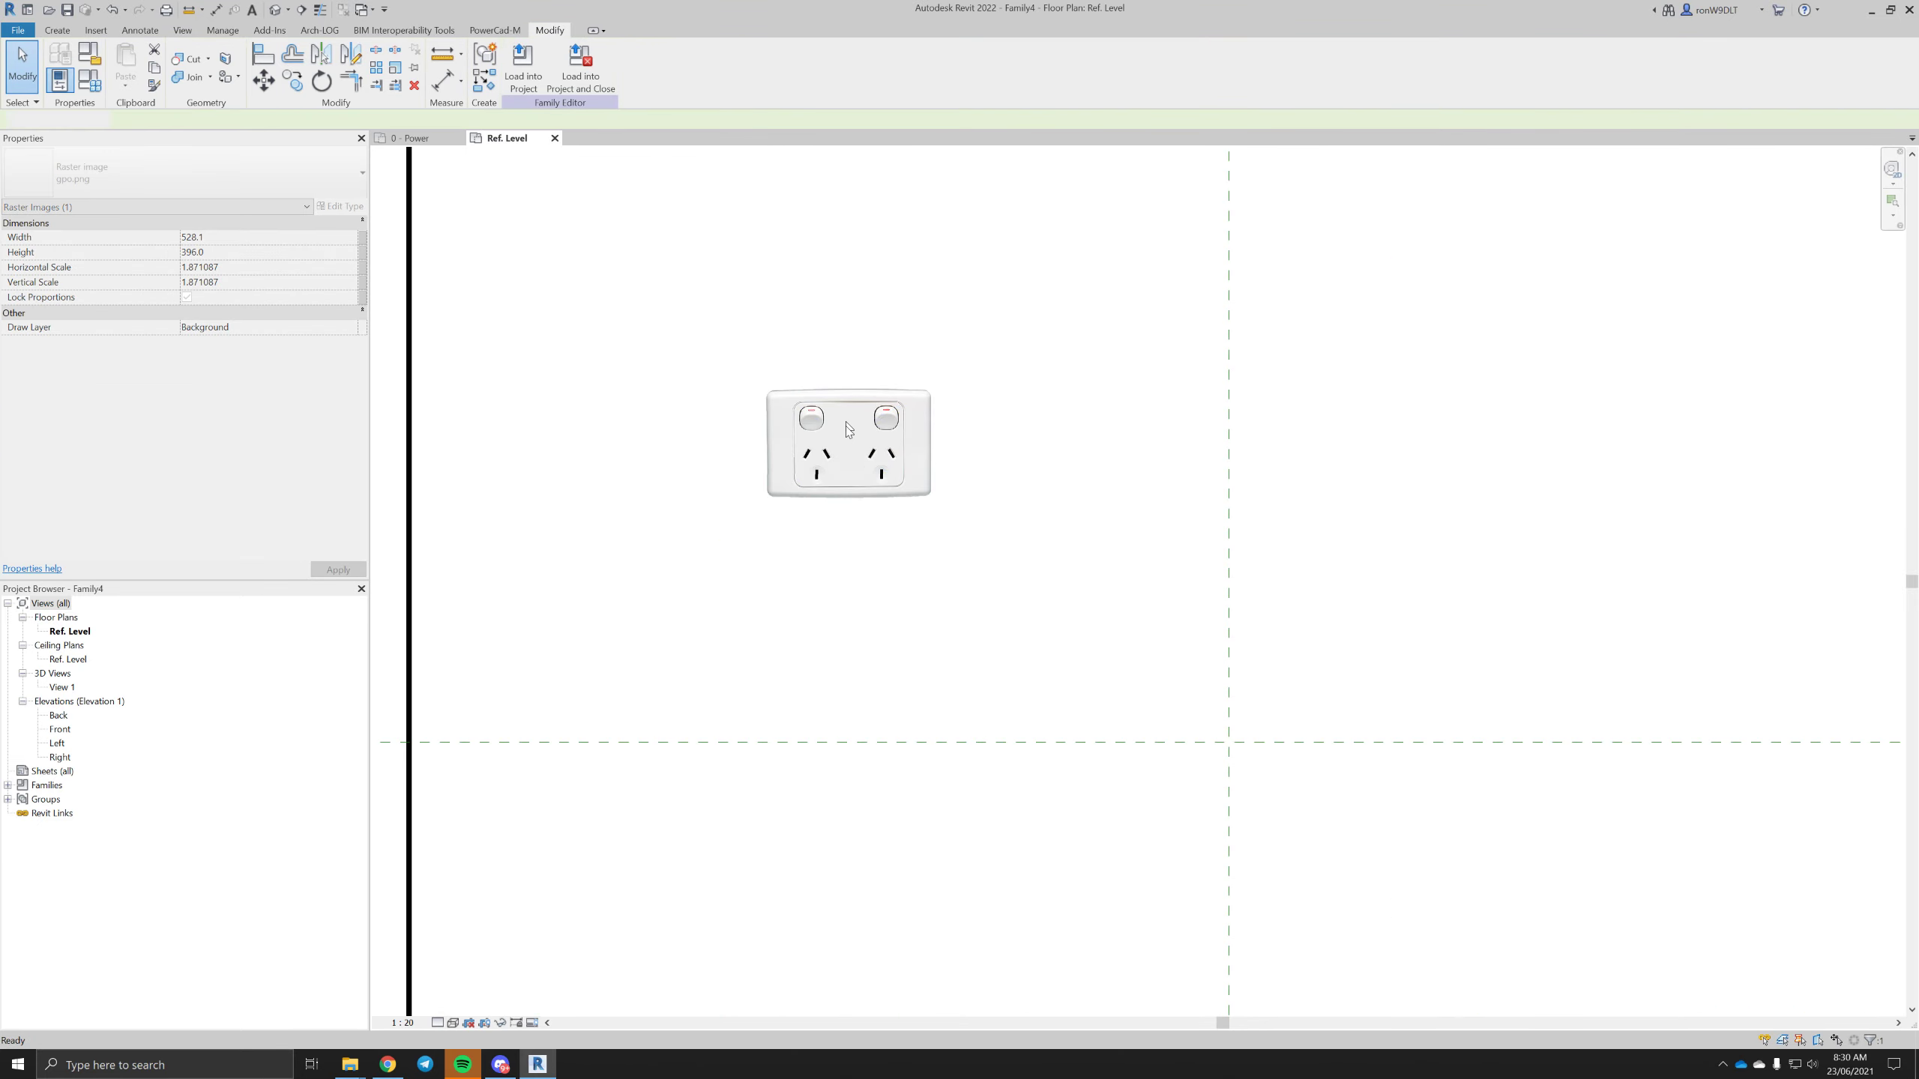
- Resize the image graphically from the socket plate's left edge to its right edge, making the plate 120 mm wide
scroll(847, 425, "up", 1)
left_click(851, 434)
key("r")
key("e")
scroll(790, 383, "up", 8)
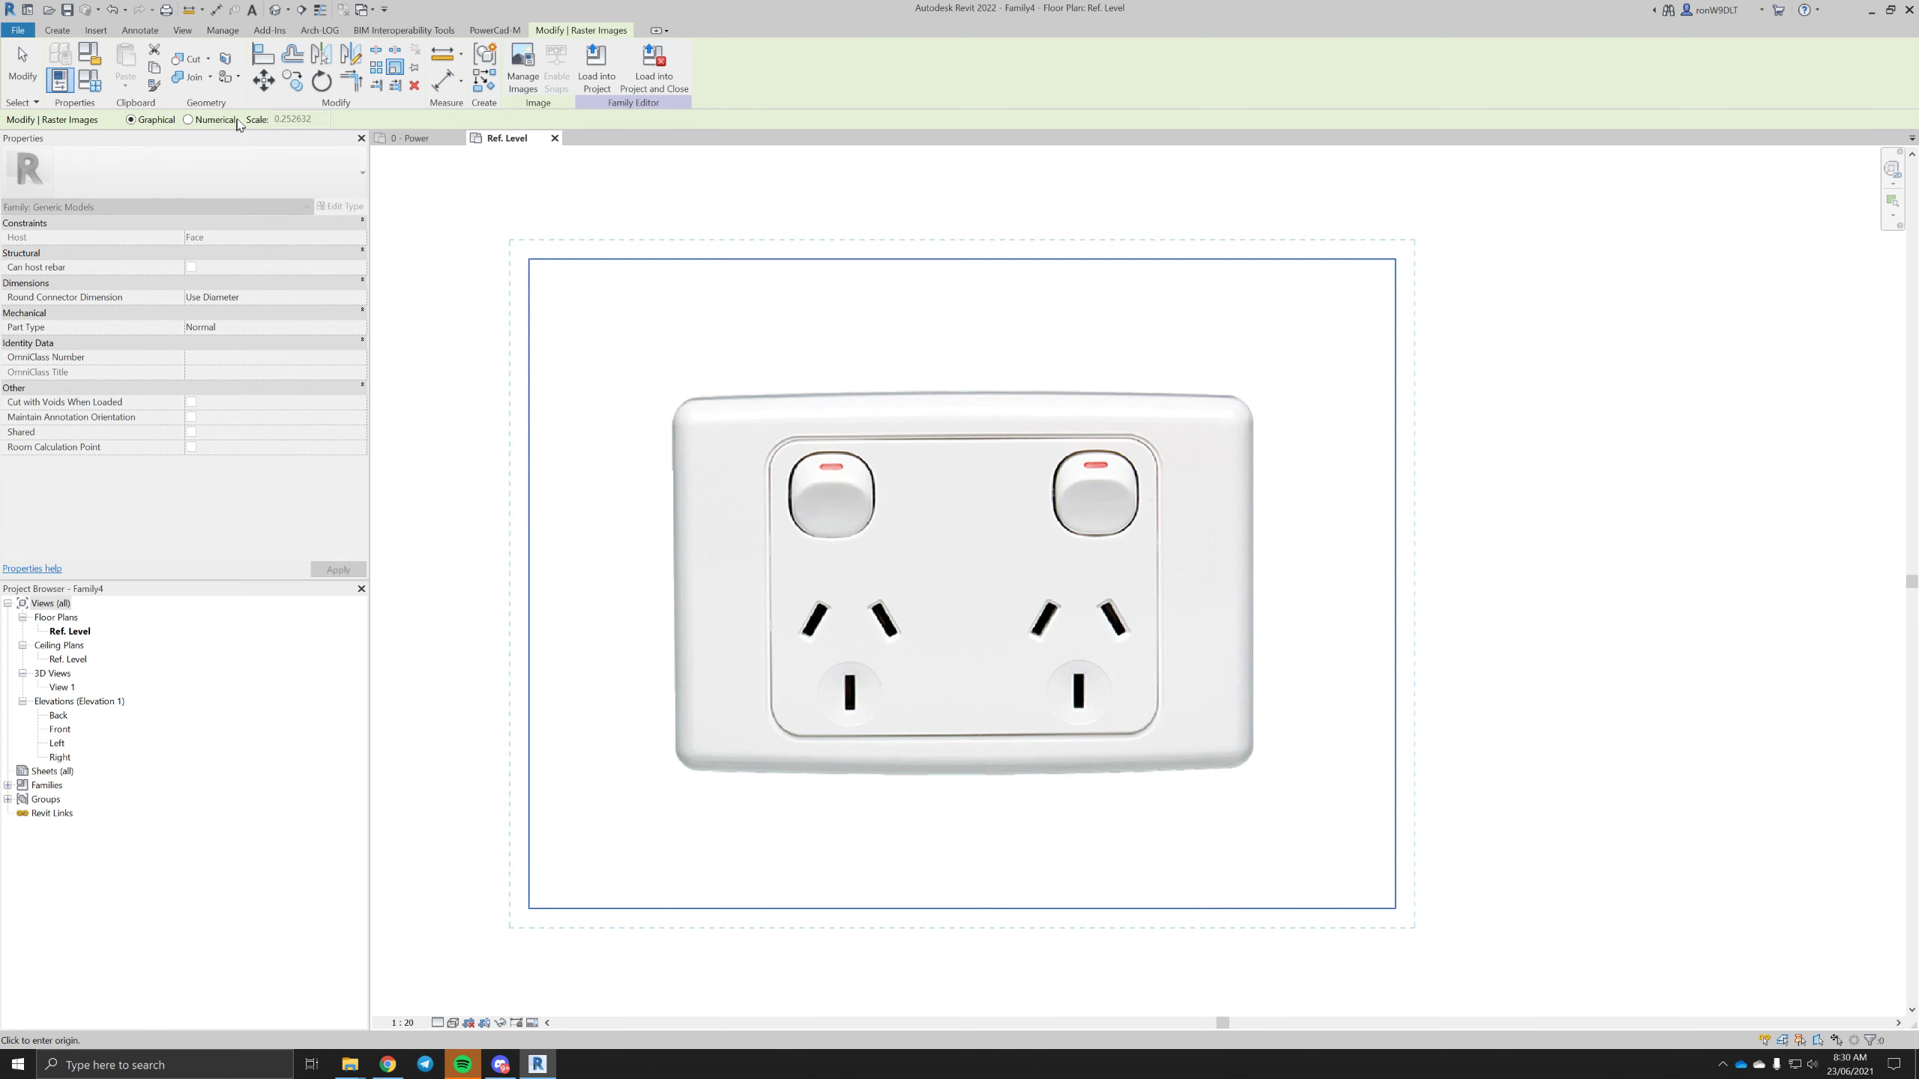
left_click(673, 459)
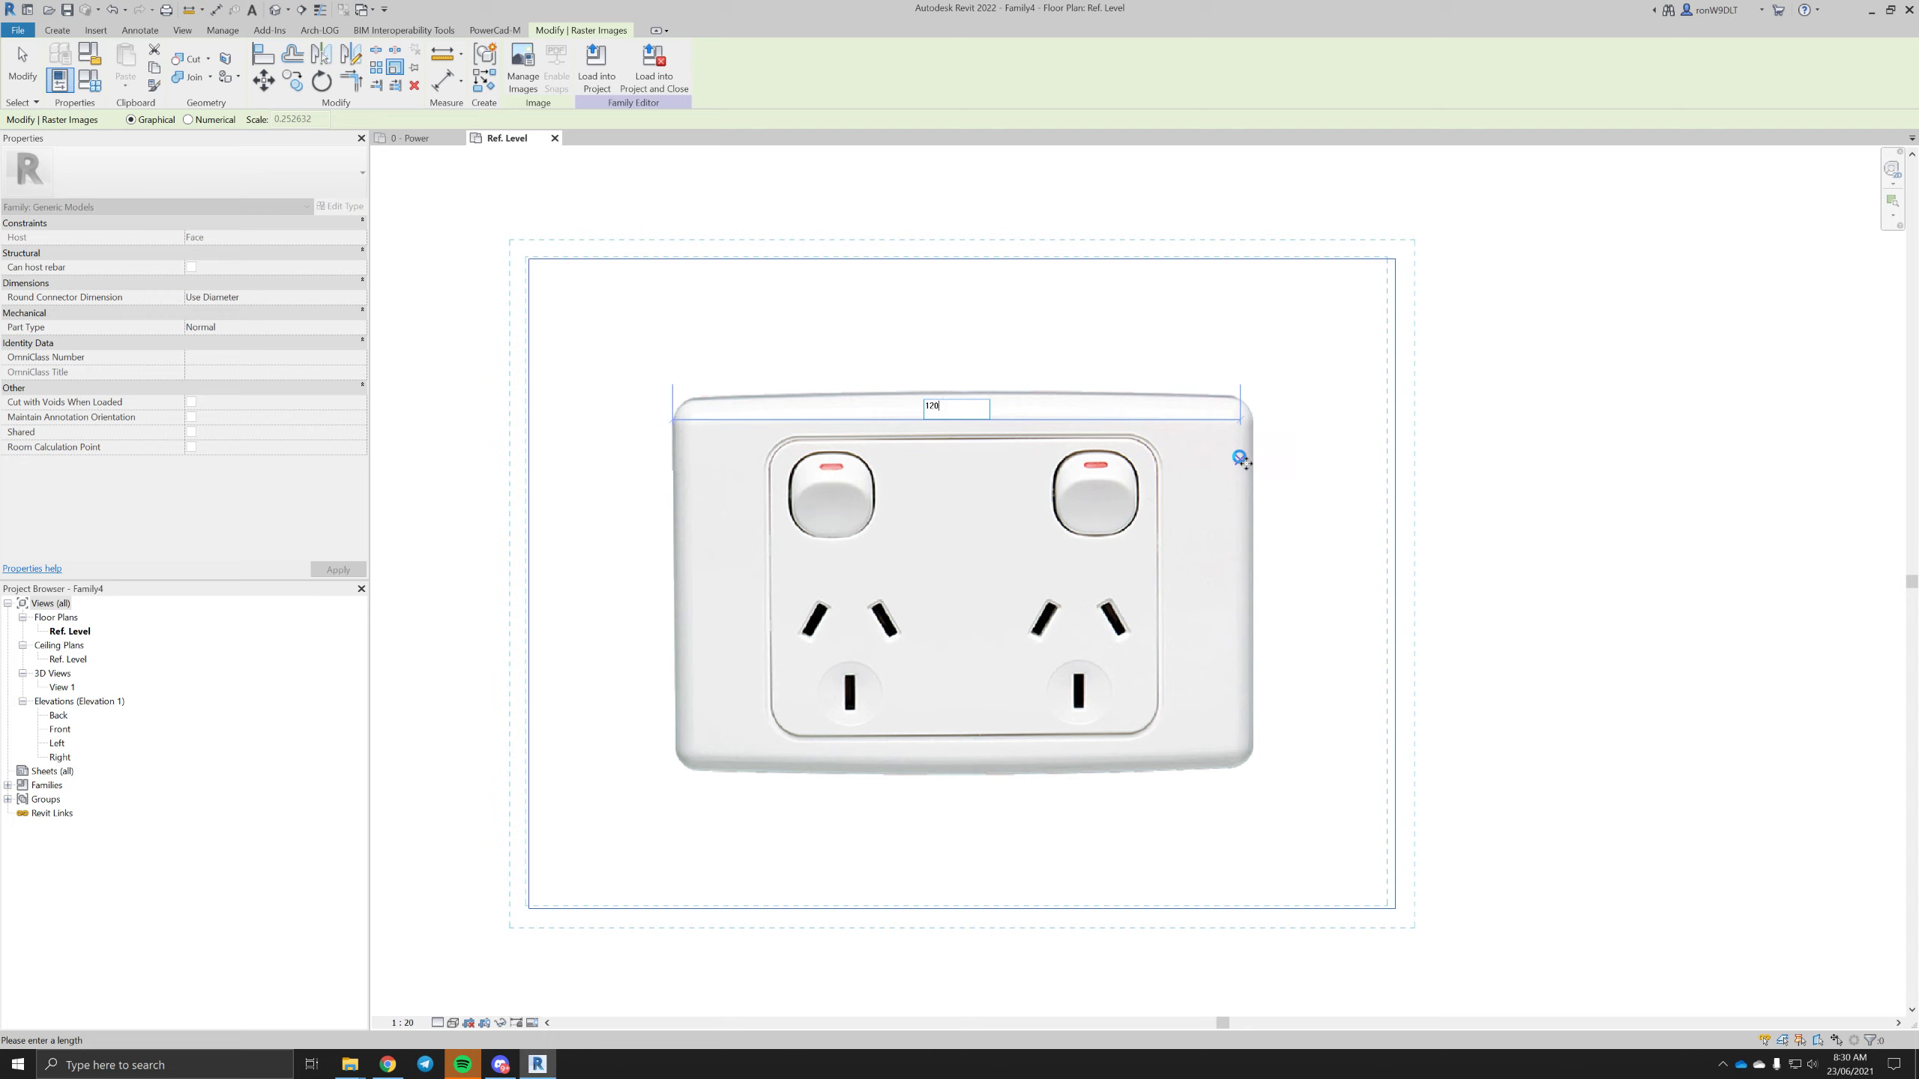
left_click(957, 457)
- Move the image by its top-edge midpoint onto the vertical Center (Left/Right) reference plane
scroll(870, 296, "down", 2)
left_click_drag(861, 415, 1185, 524)
middle_click_drag(1494, 576, 992, 299)
left_click_drag(718, 260, 878, 352)
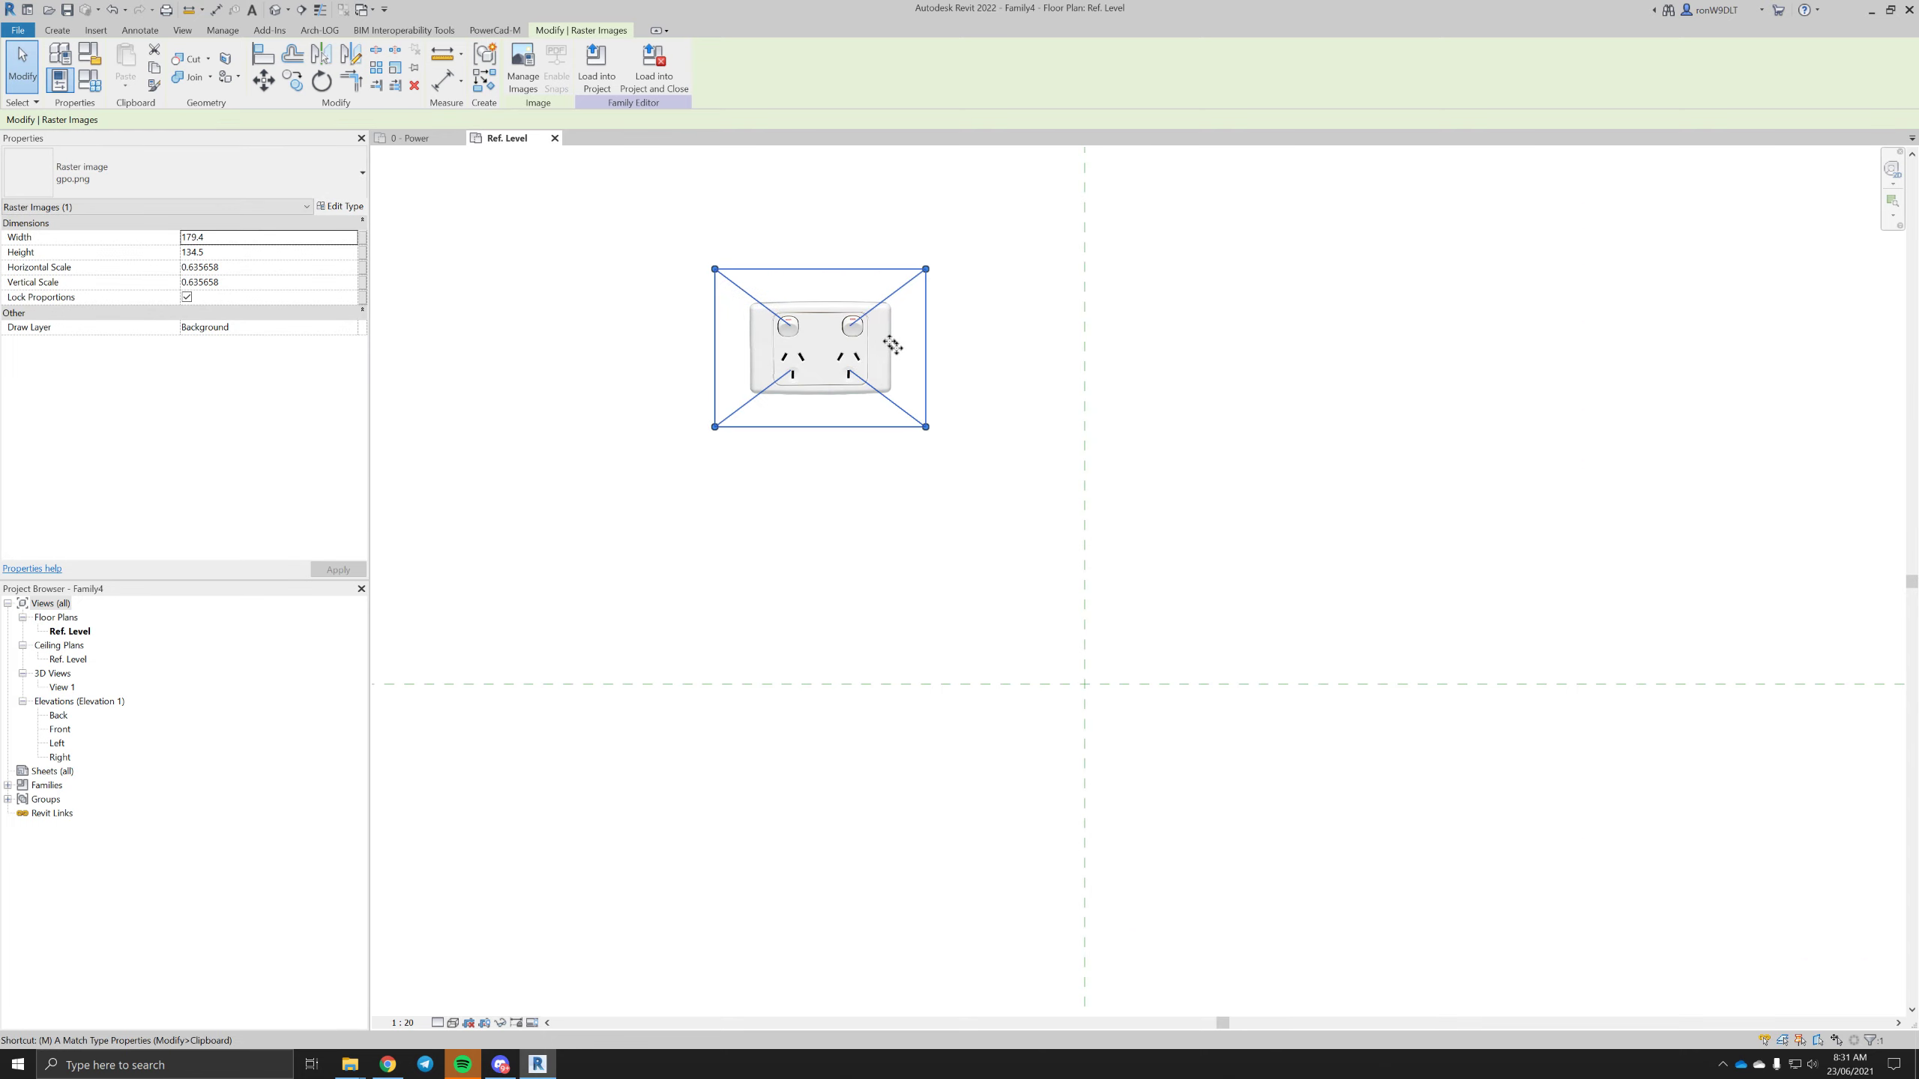
left_click(822, 271)
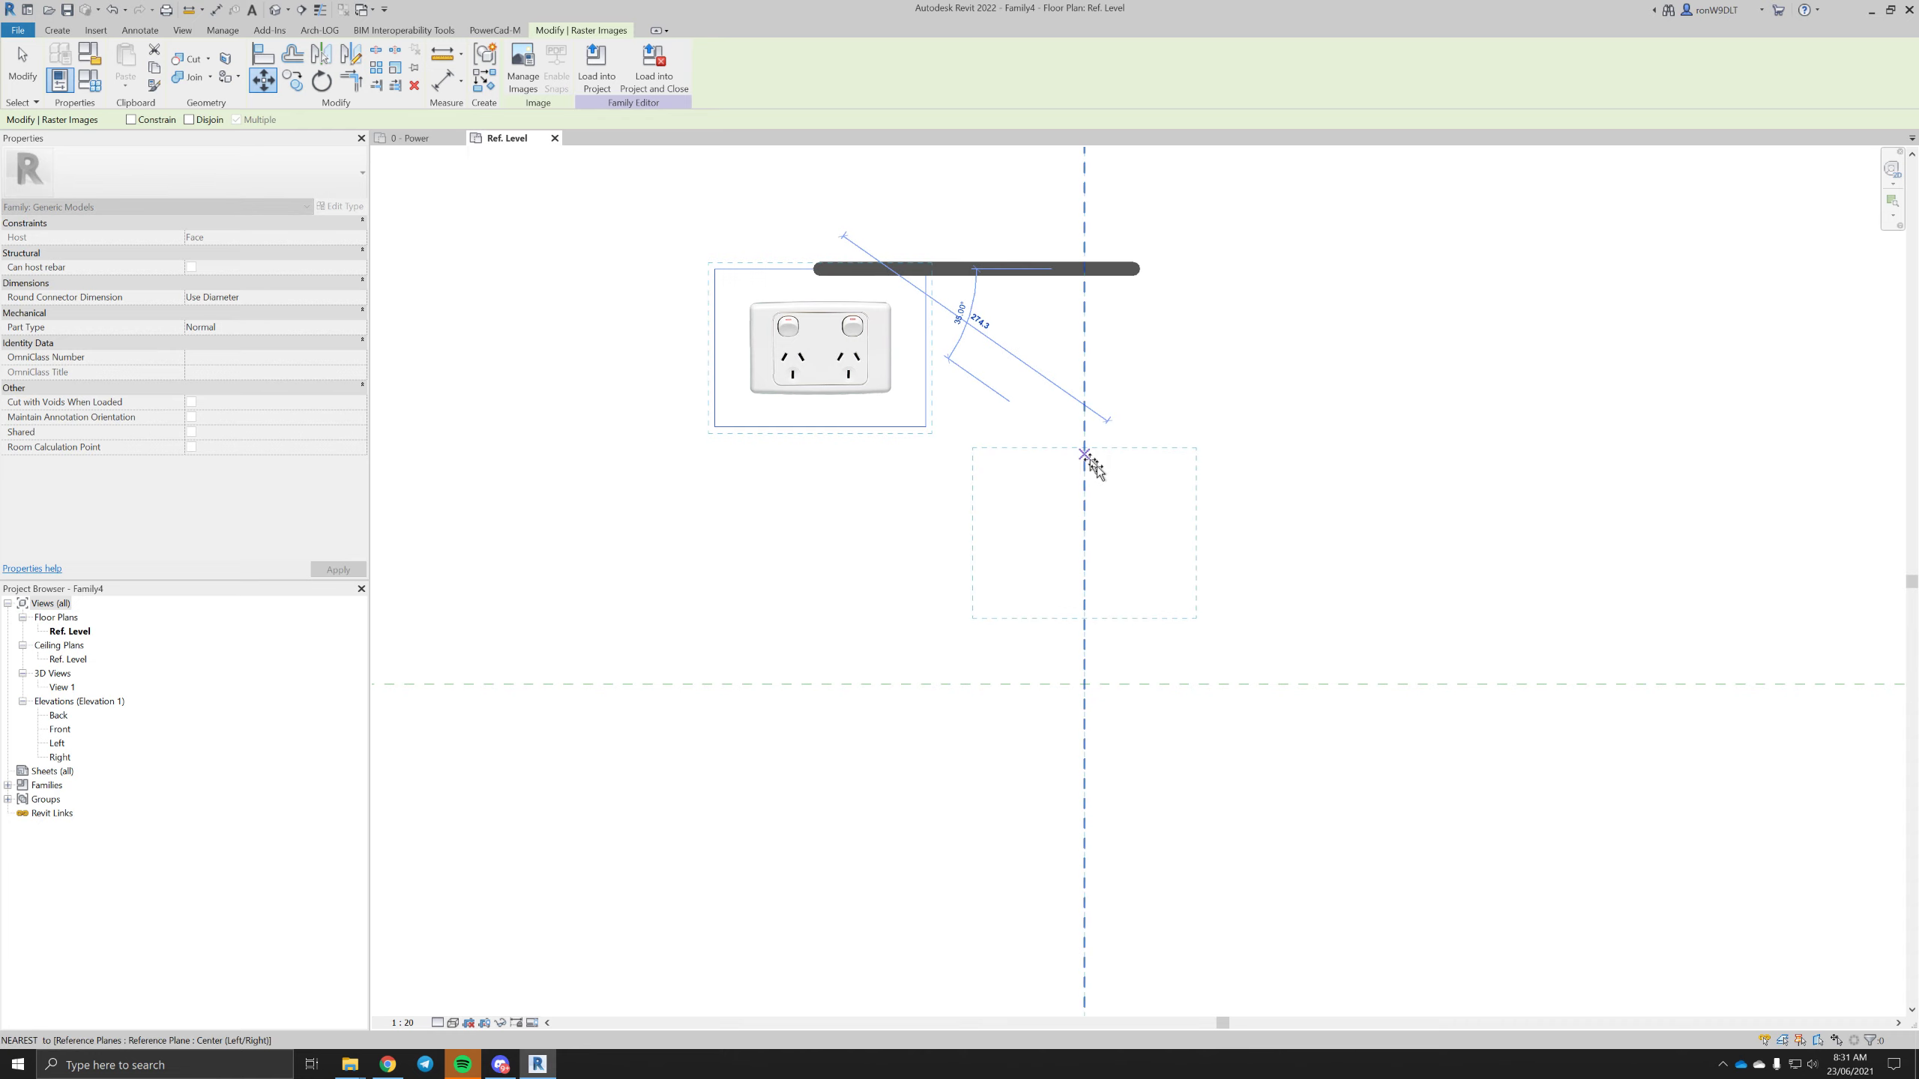
left_click(1087, 458)
- Move the image by its right-edge midpoint onto the horizontal Center (Front/Back) reference plane
middle_click_drag(1317, 593, 1156, 422)
key("m")
key("v")
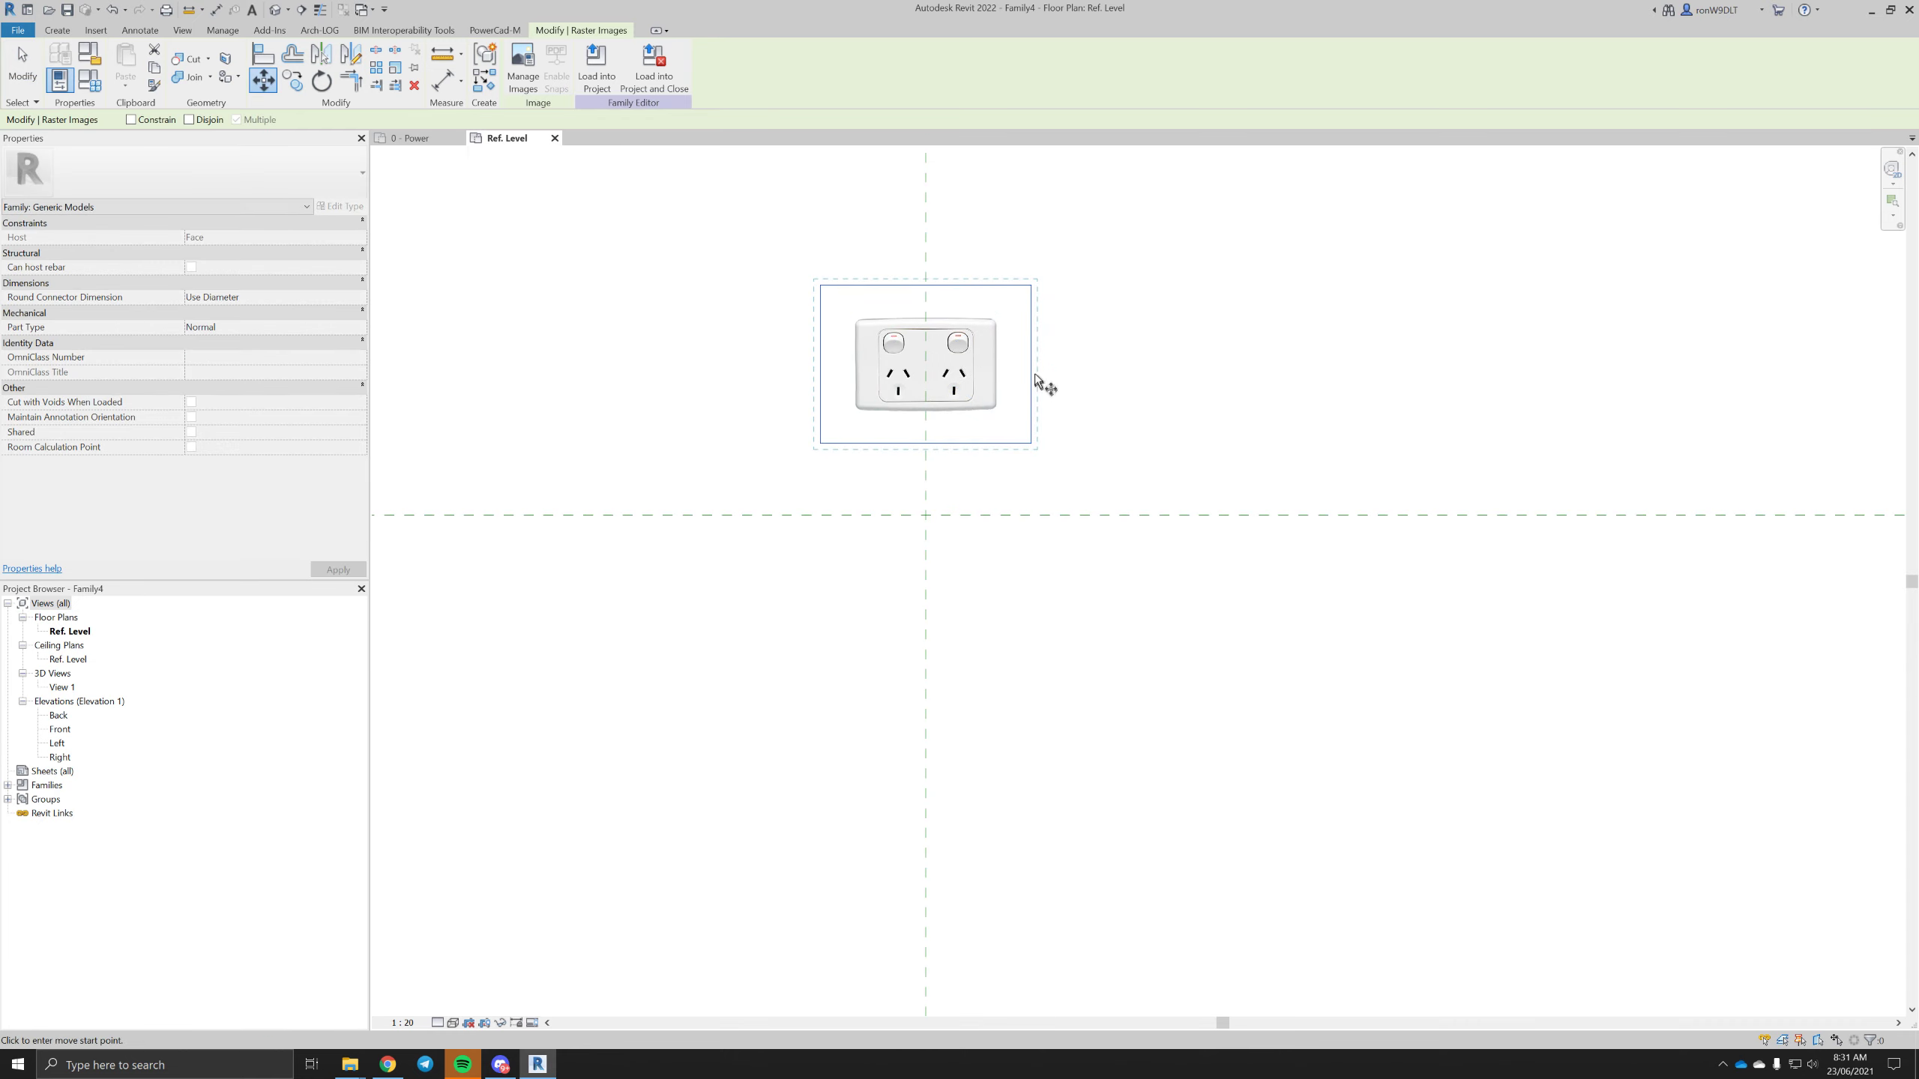
left_click(1033, 366)
left_click(1034, 516)
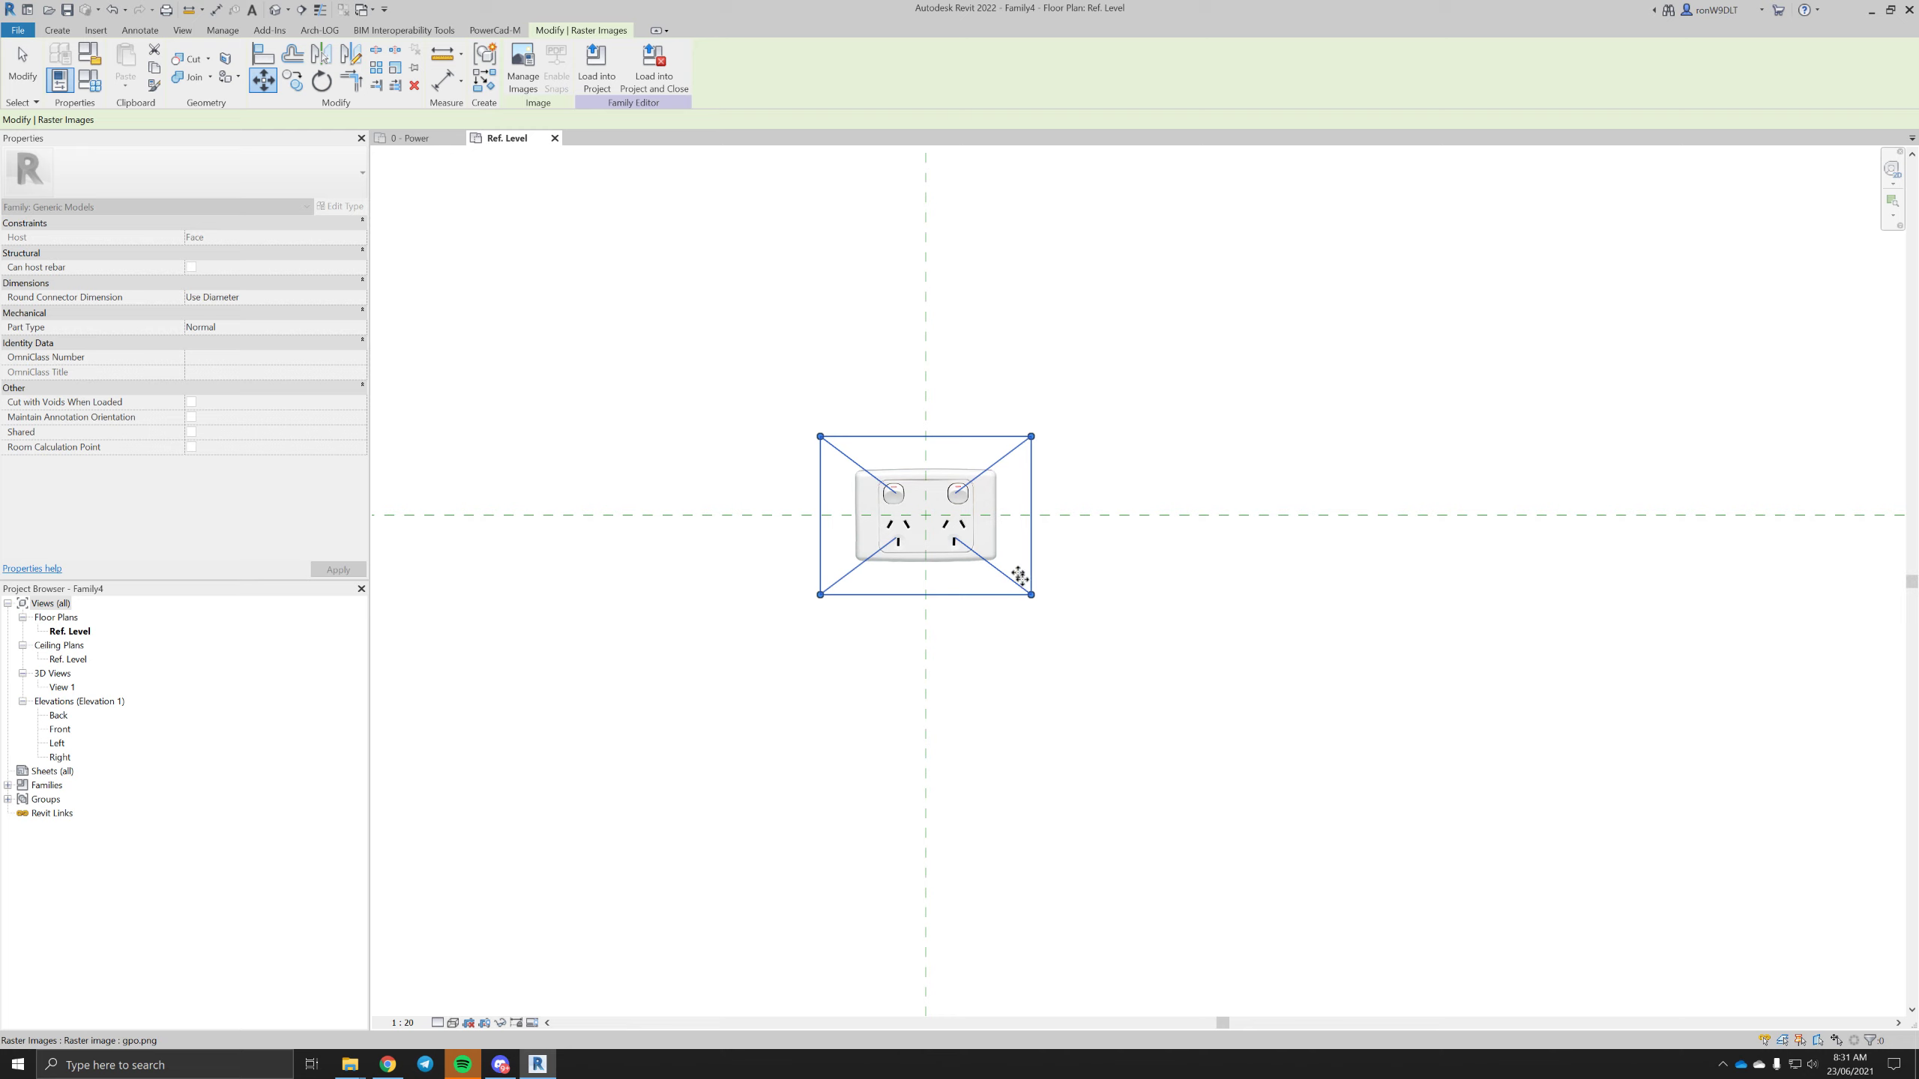
scroll(928, 530, "up", 3)
key("Escape")
- Start an extrusion and sketch a rectangle about 122 mm by 78 mm around the socket plate's outline
scroll(809, 546, "up", 2)
mouse_move(810, 546)
middle_mouse_down()
mouse_move(934, 559)
mouse_move(1077, 638)
middle_mouse_up()
left_click(63, 35)
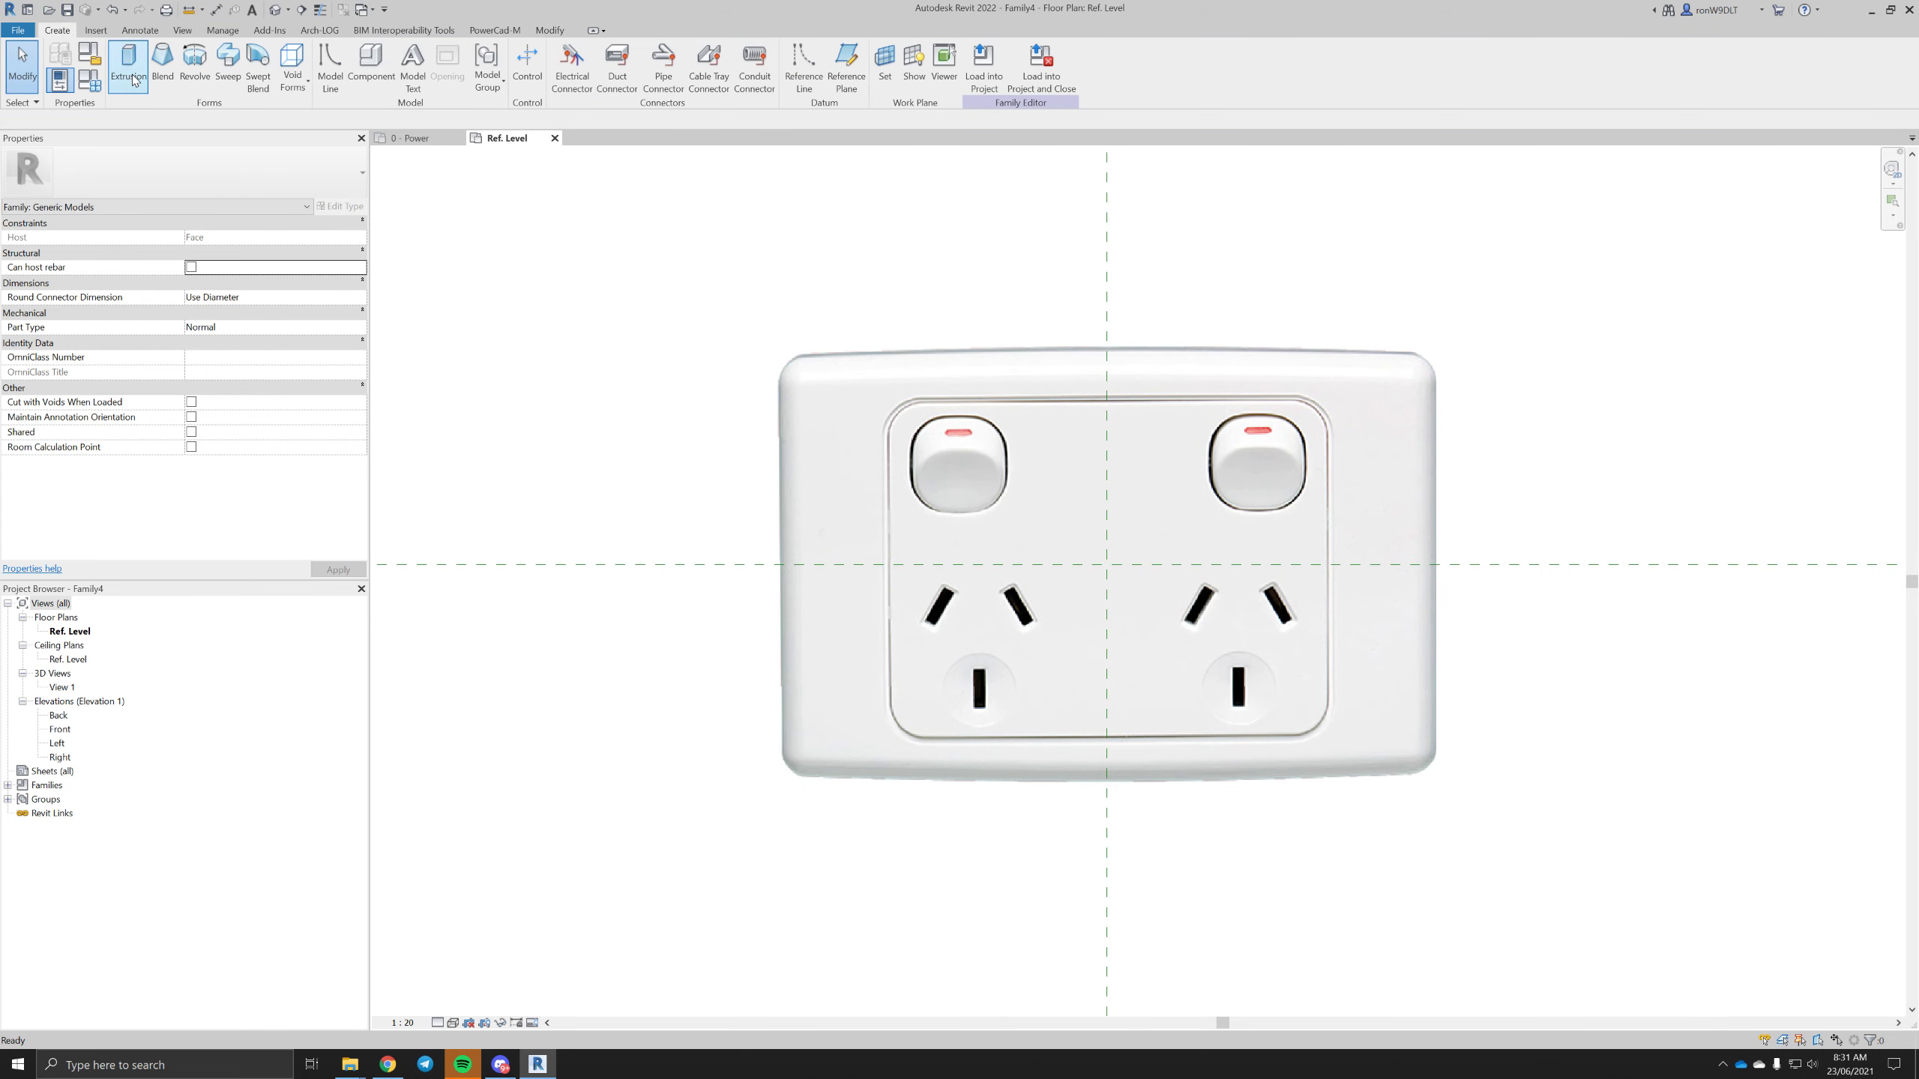
scroll(771, 313, "down", 3)
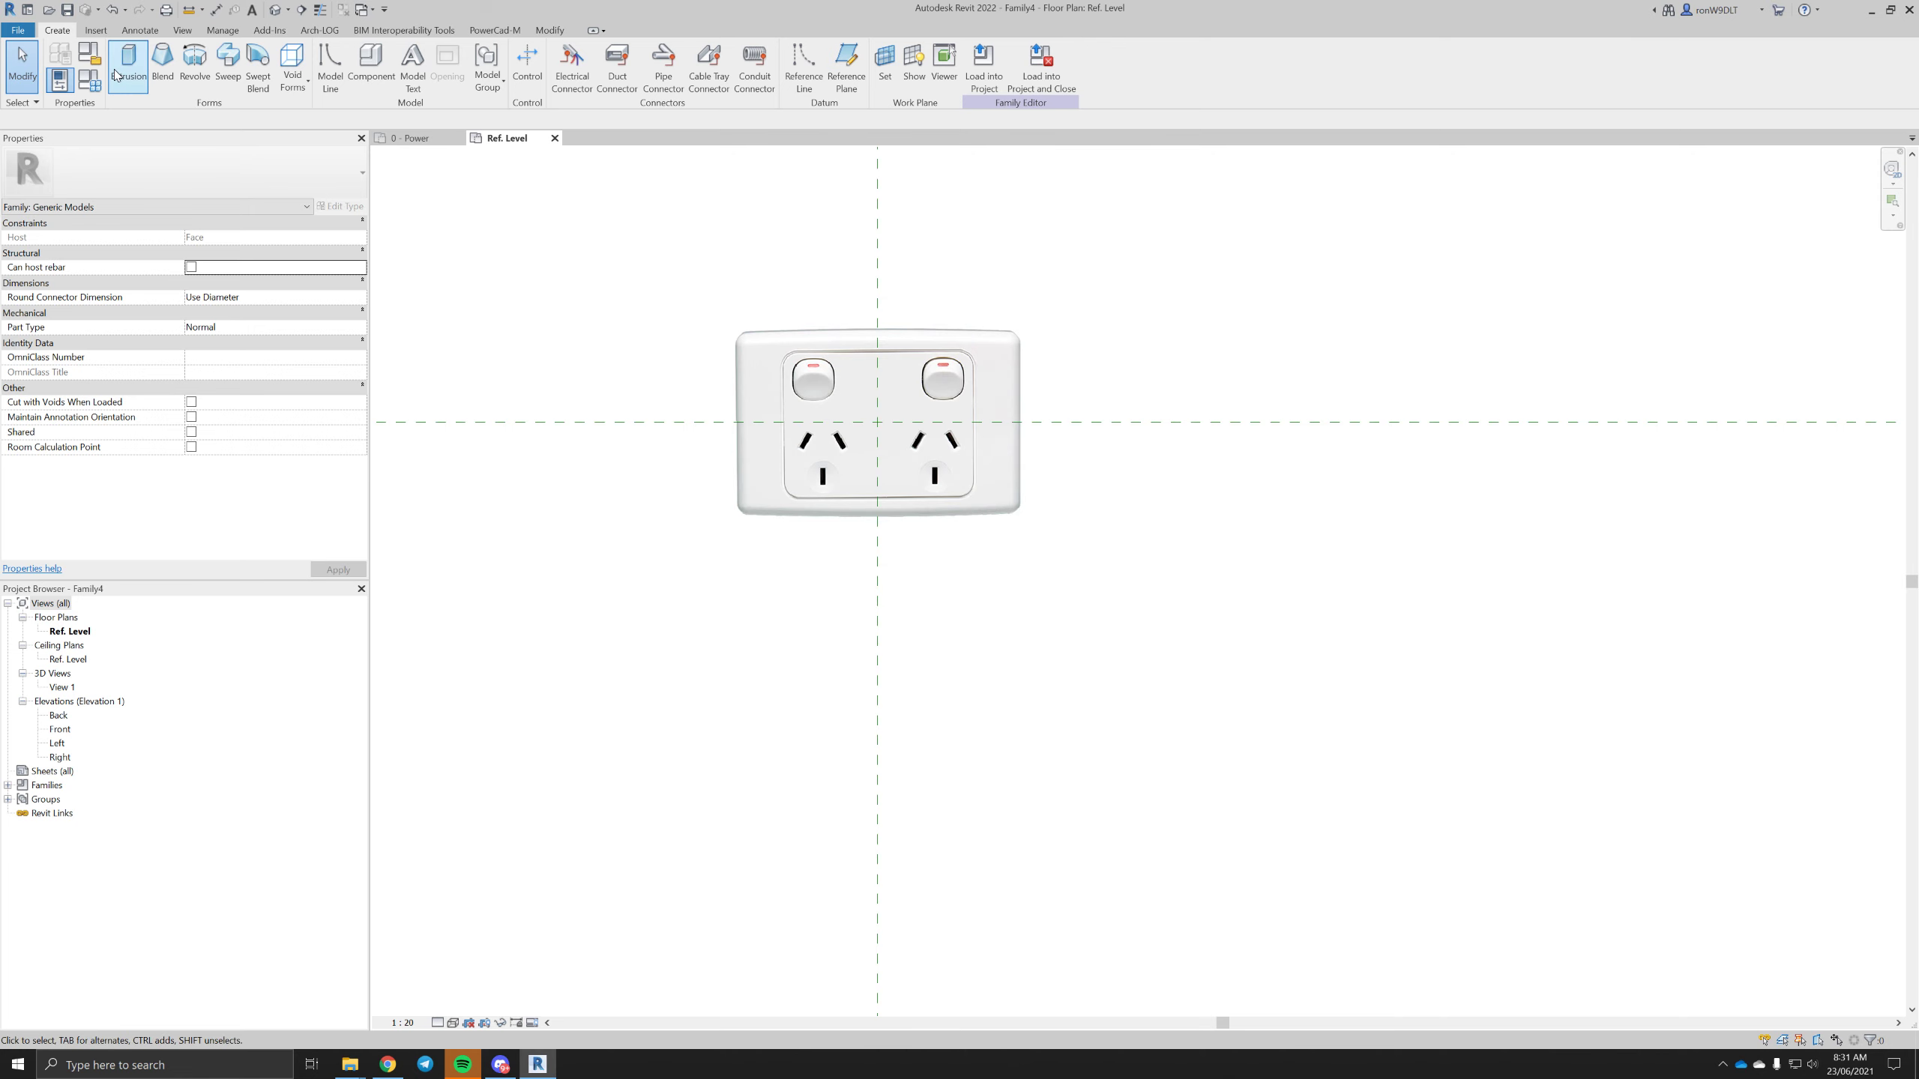
left_click(564, 53)
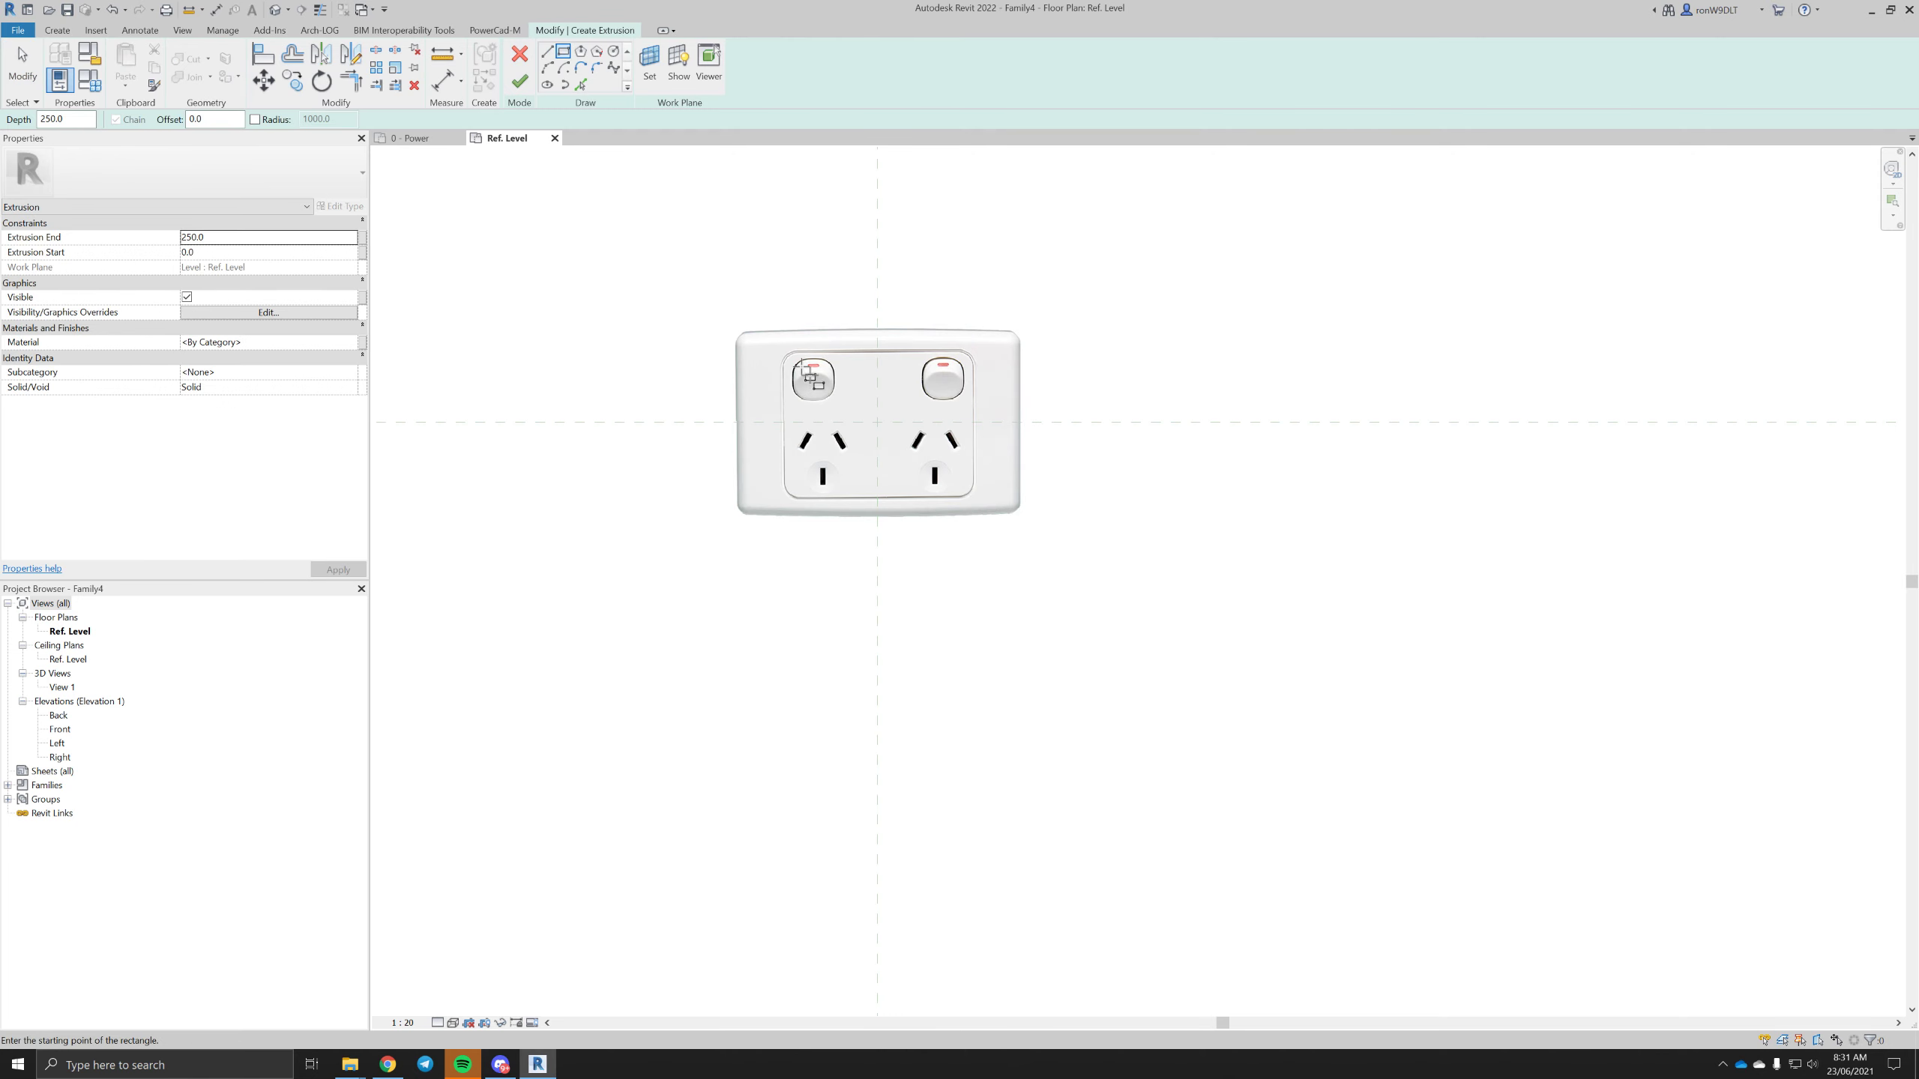
scroll(802, 367, "up", 2)
left_click(686, 307)
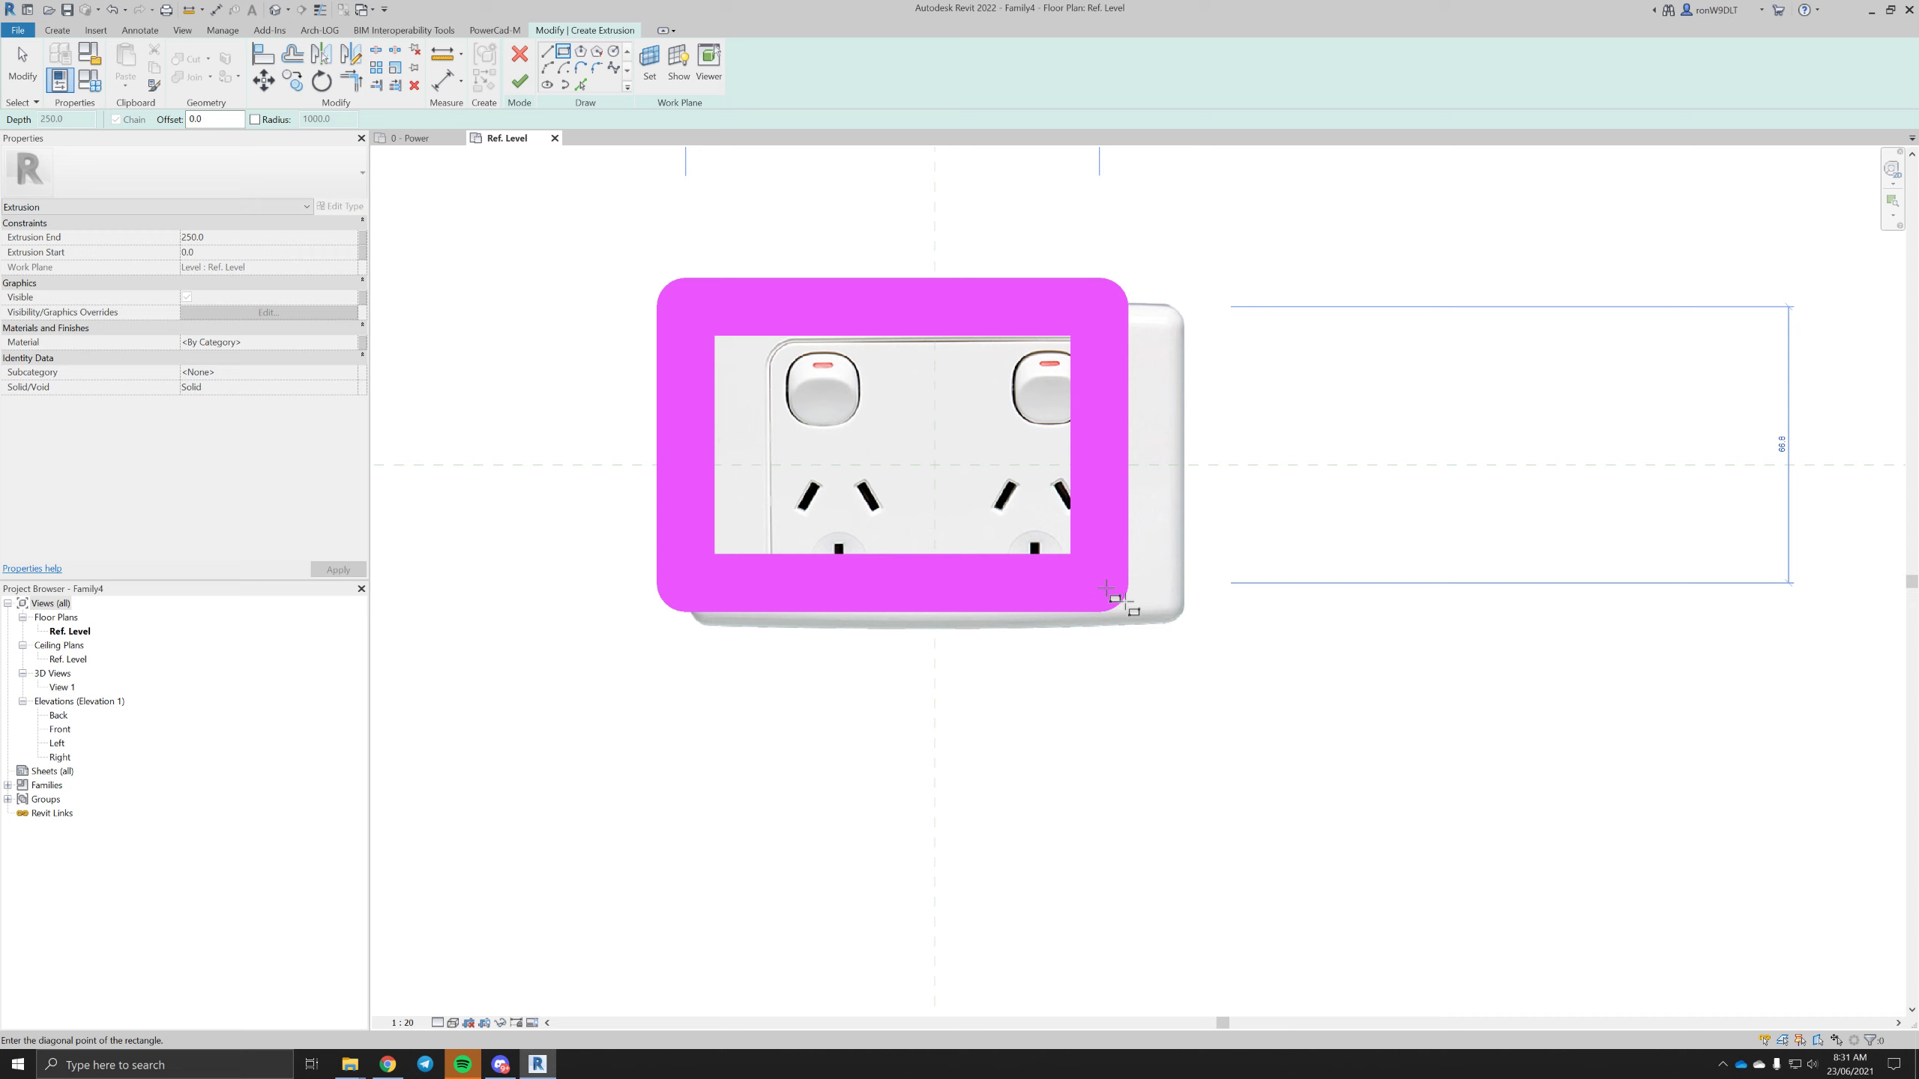
left_click(1191, 627)
- Display sketch lines as thin lines and nudge the rectangle's top edge slightly upward to the plate's top
key("Escape")
key("t")
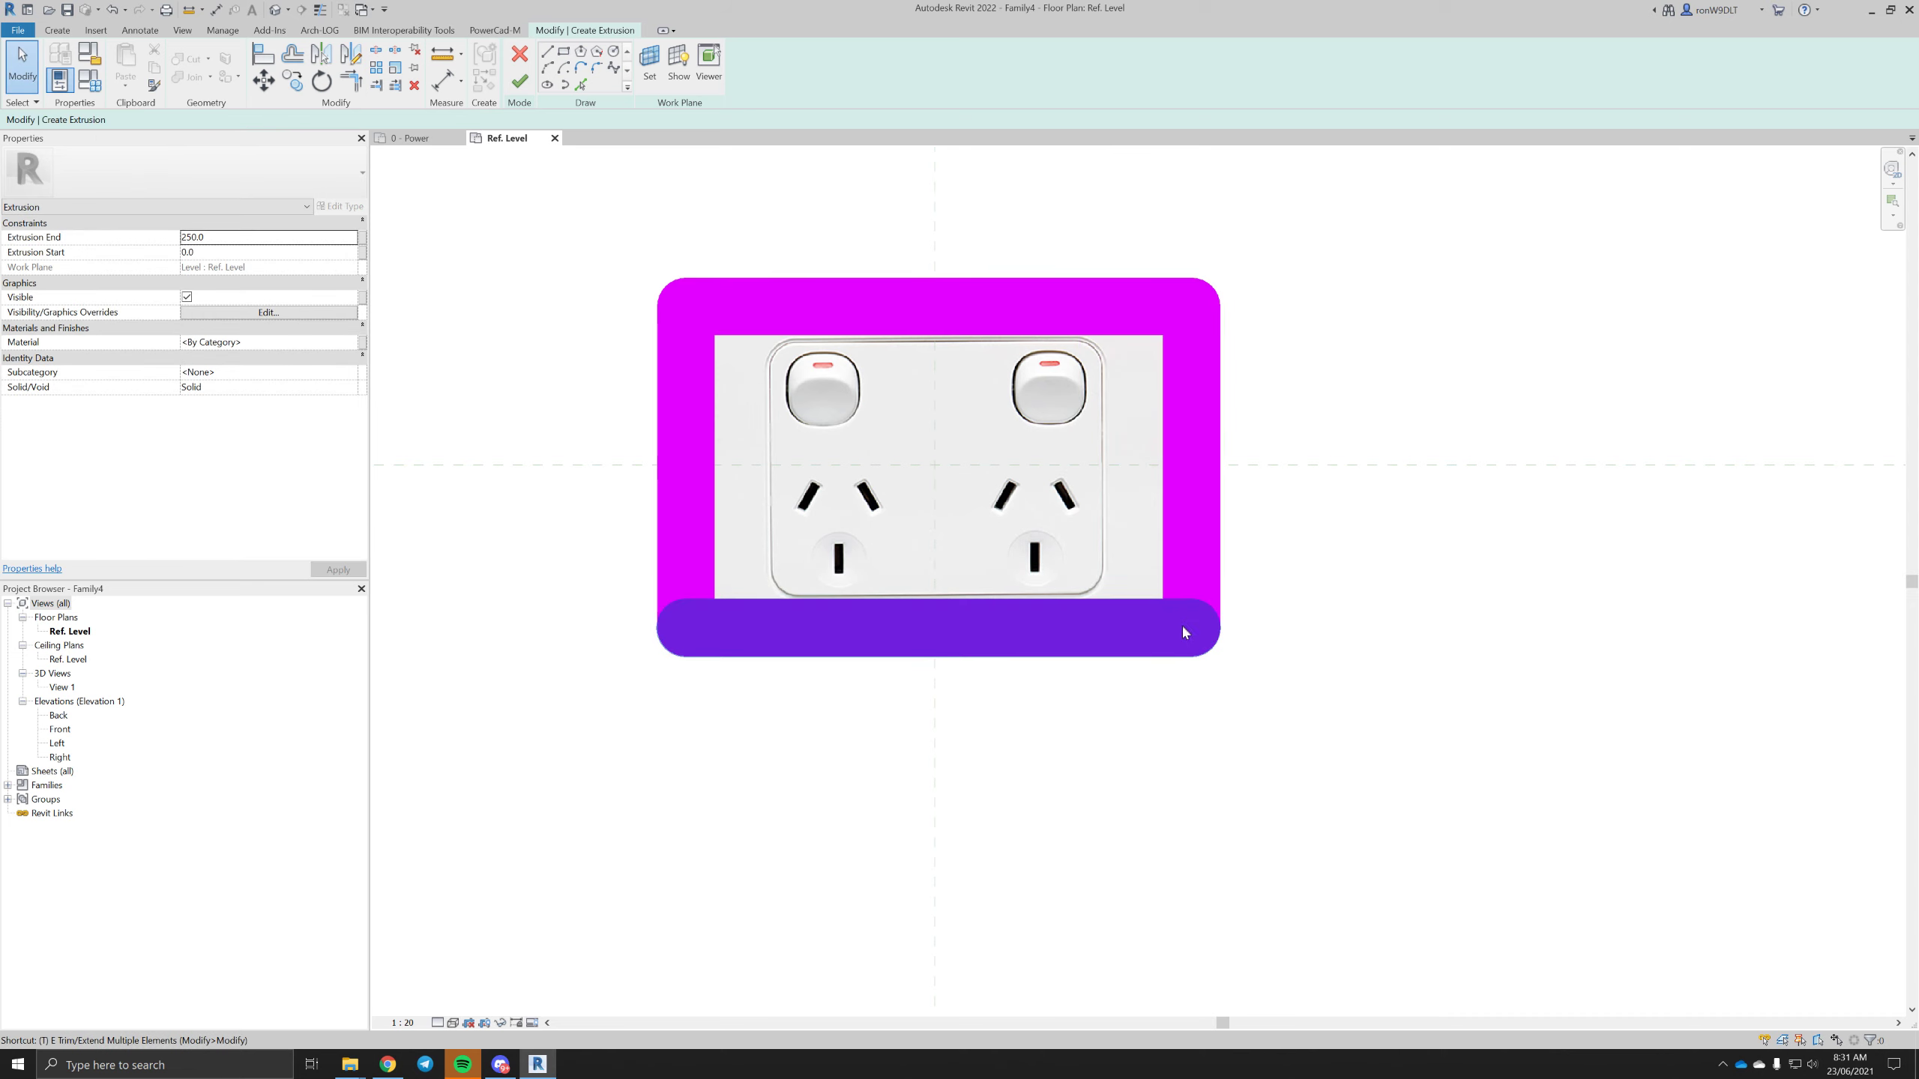
scroll(1122, 295, "up", 1)
left_click(1114, 312)
key("Up")
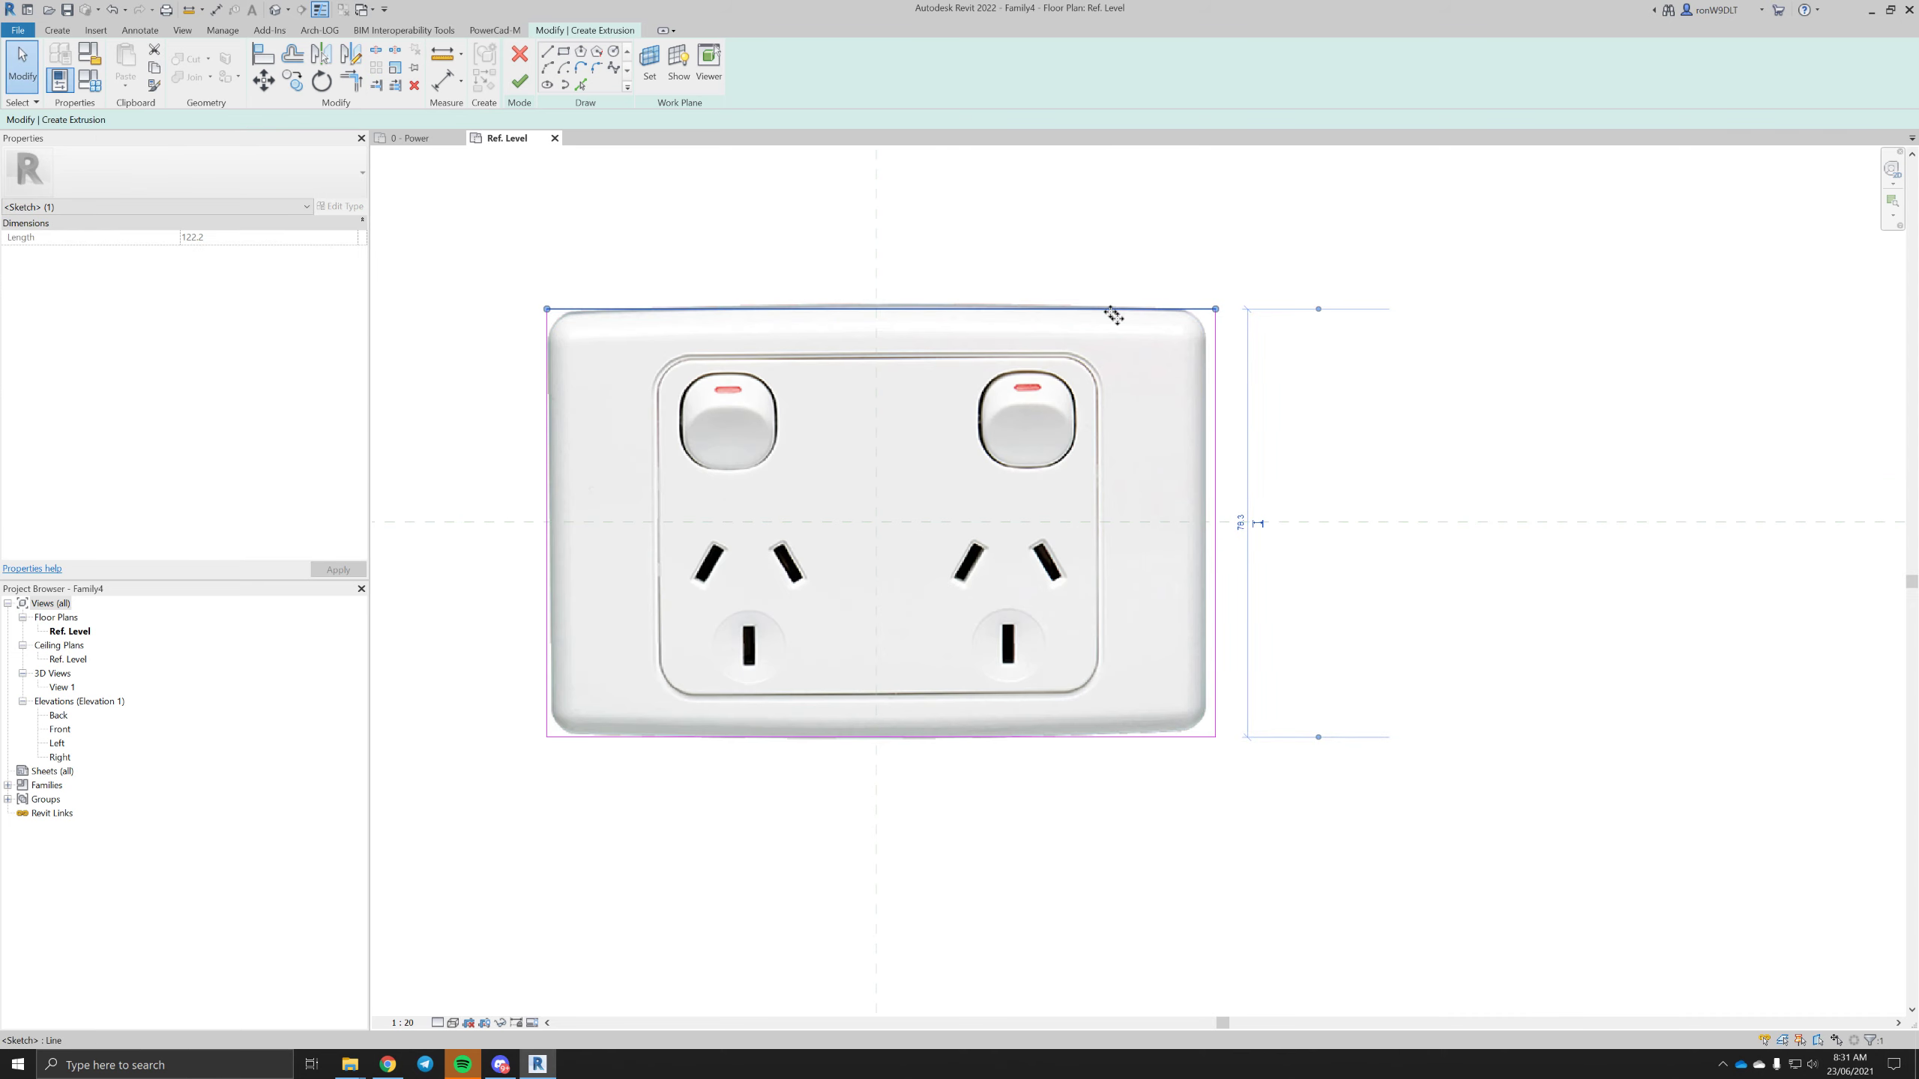
key("Up")
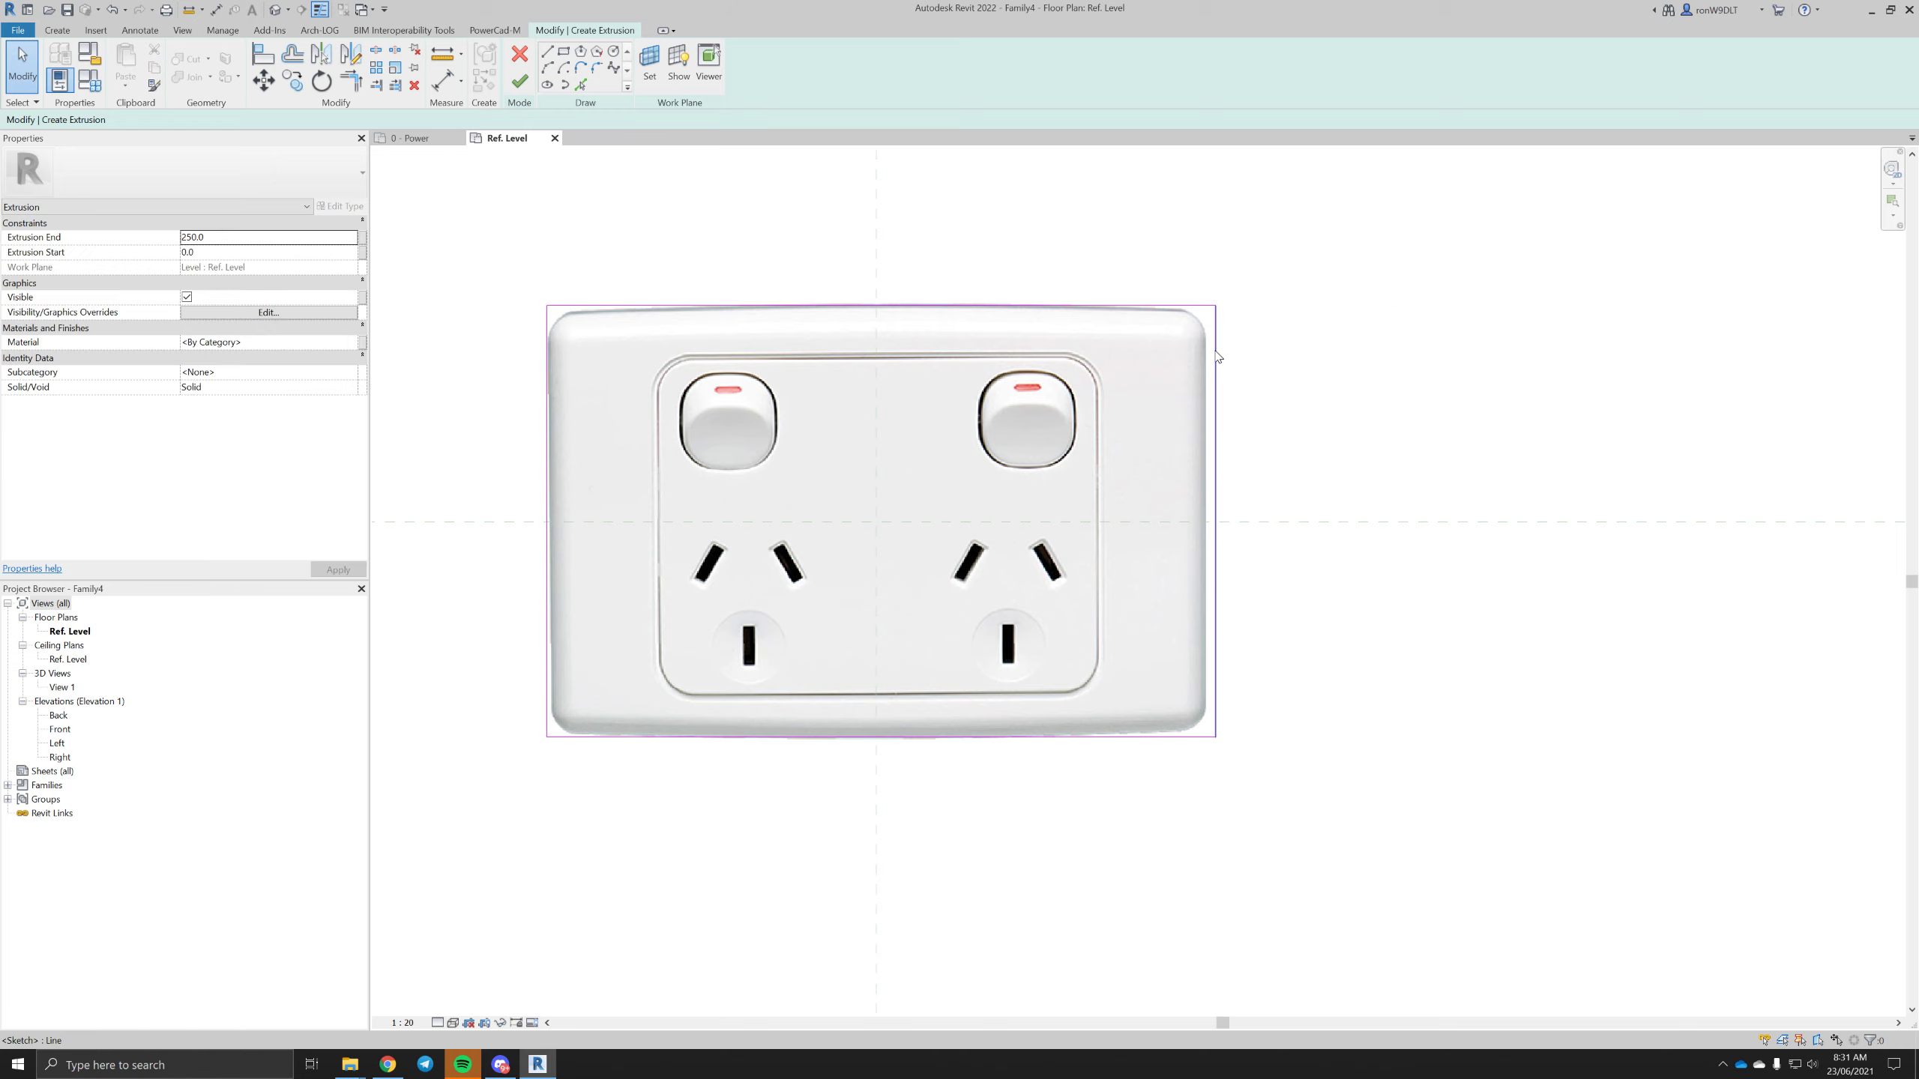
- Nudge the sketch rectangle's two vertical edges inward so they meet the socket plate's sides
left_click(1215, 355)
key("Left")
key("Left")
key("Escape")
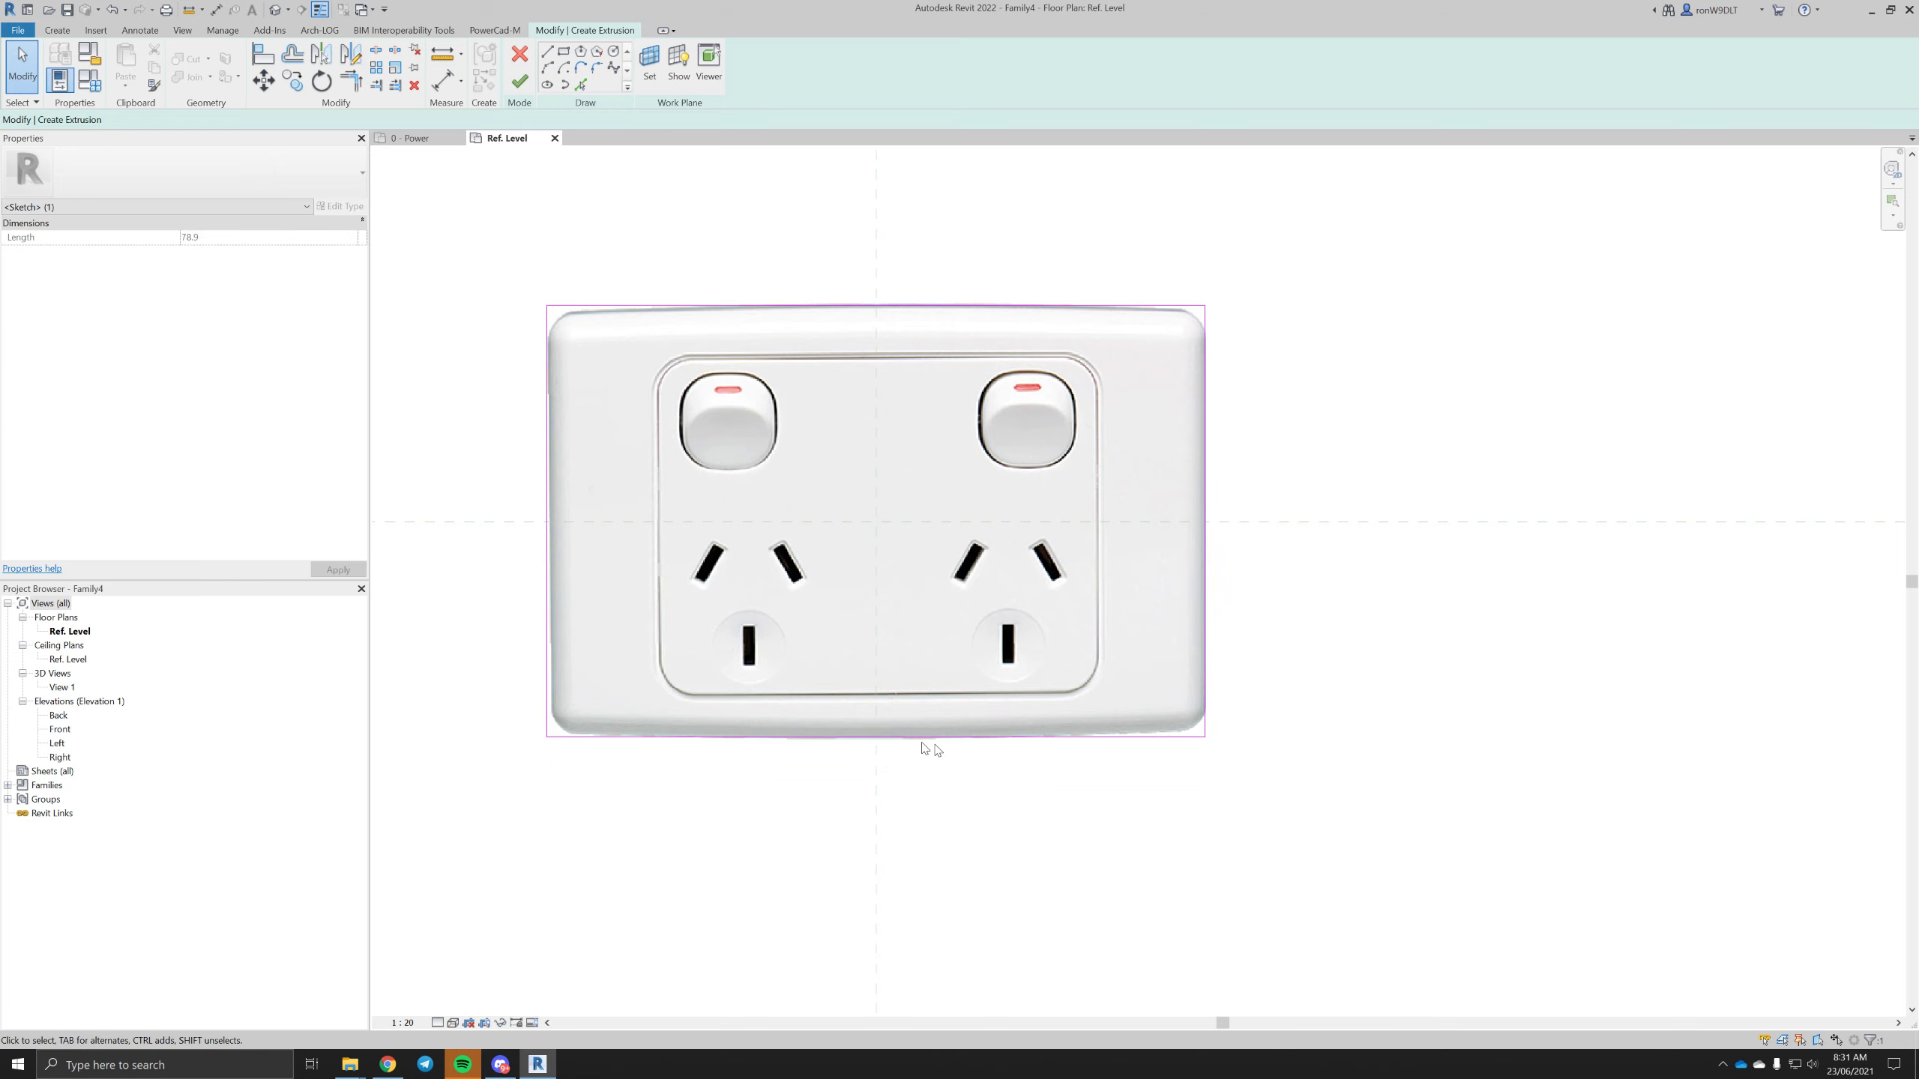
left_click(548, 416)
key("Right")
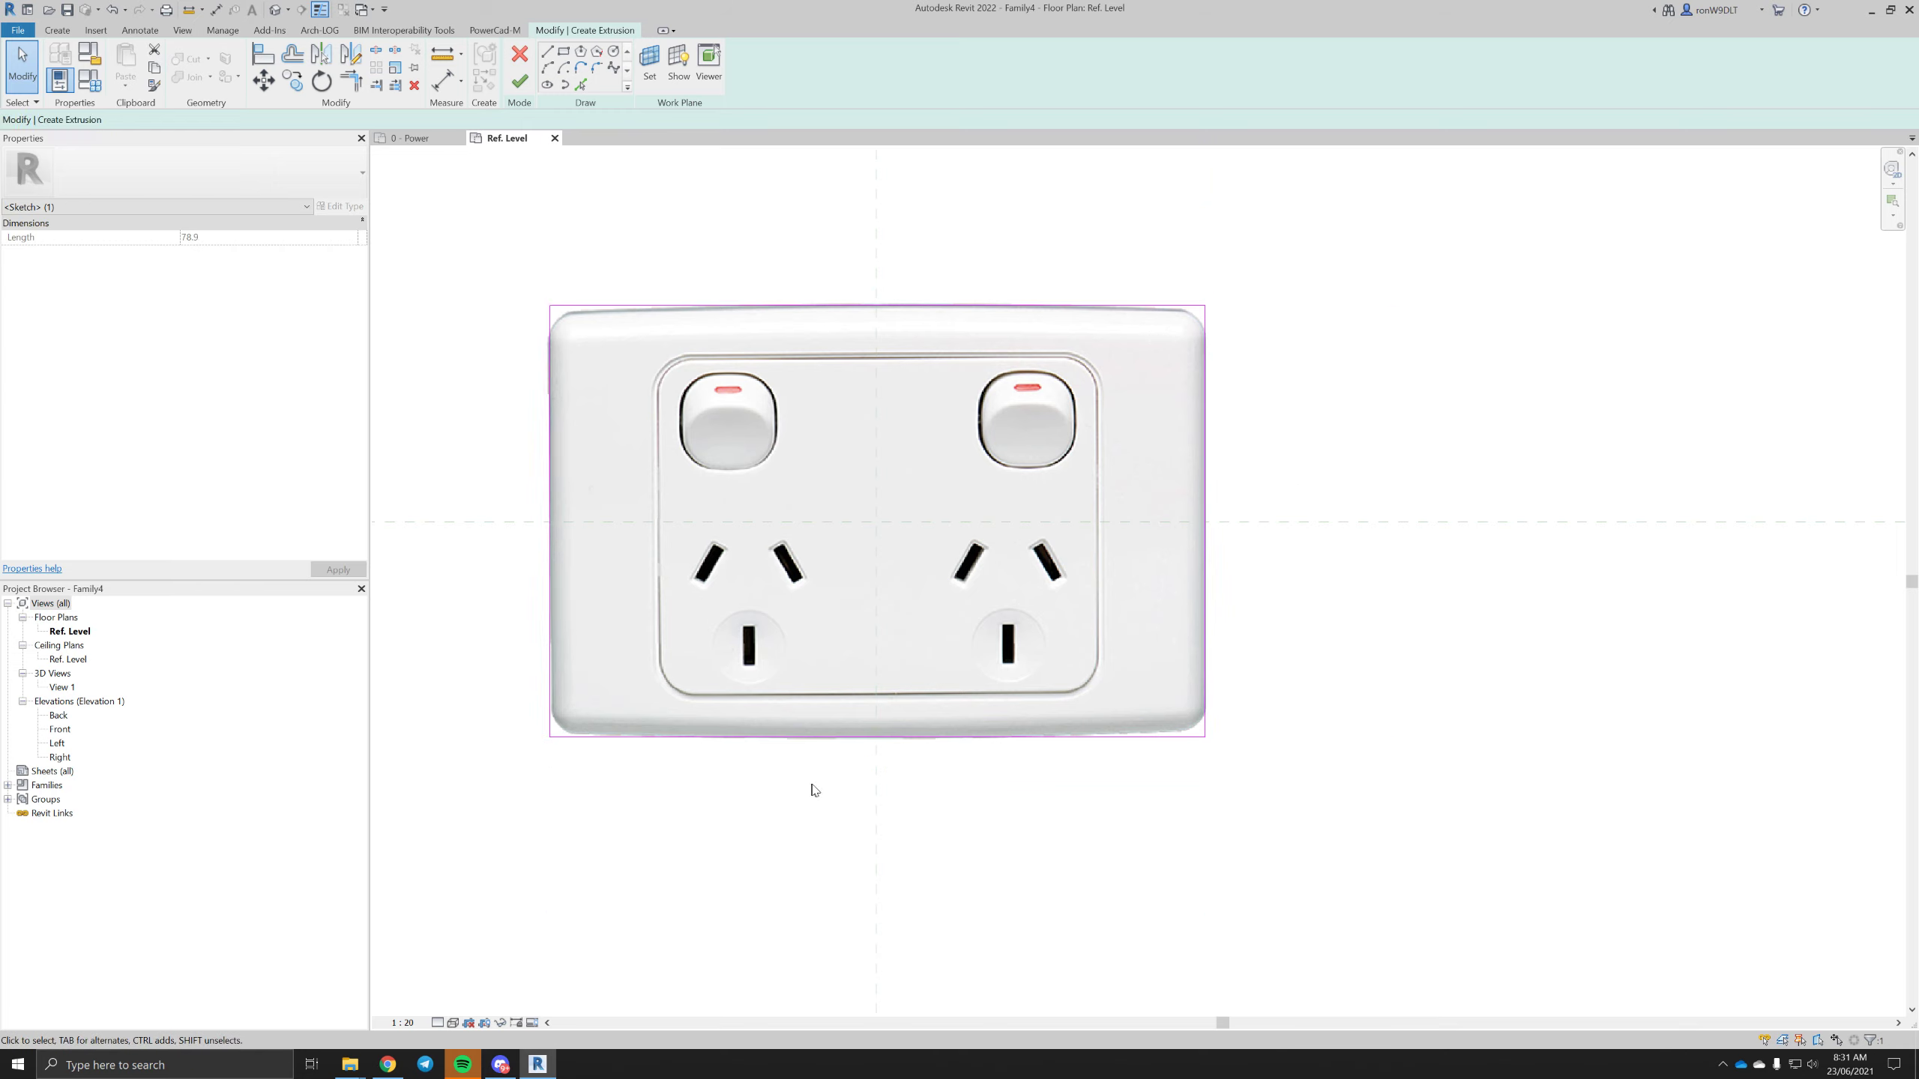
key("Escape")
- Round all four corners of the sketch rectangle with fillet arcs following the plate's corners
scroll(1050, 827, "up", 3)
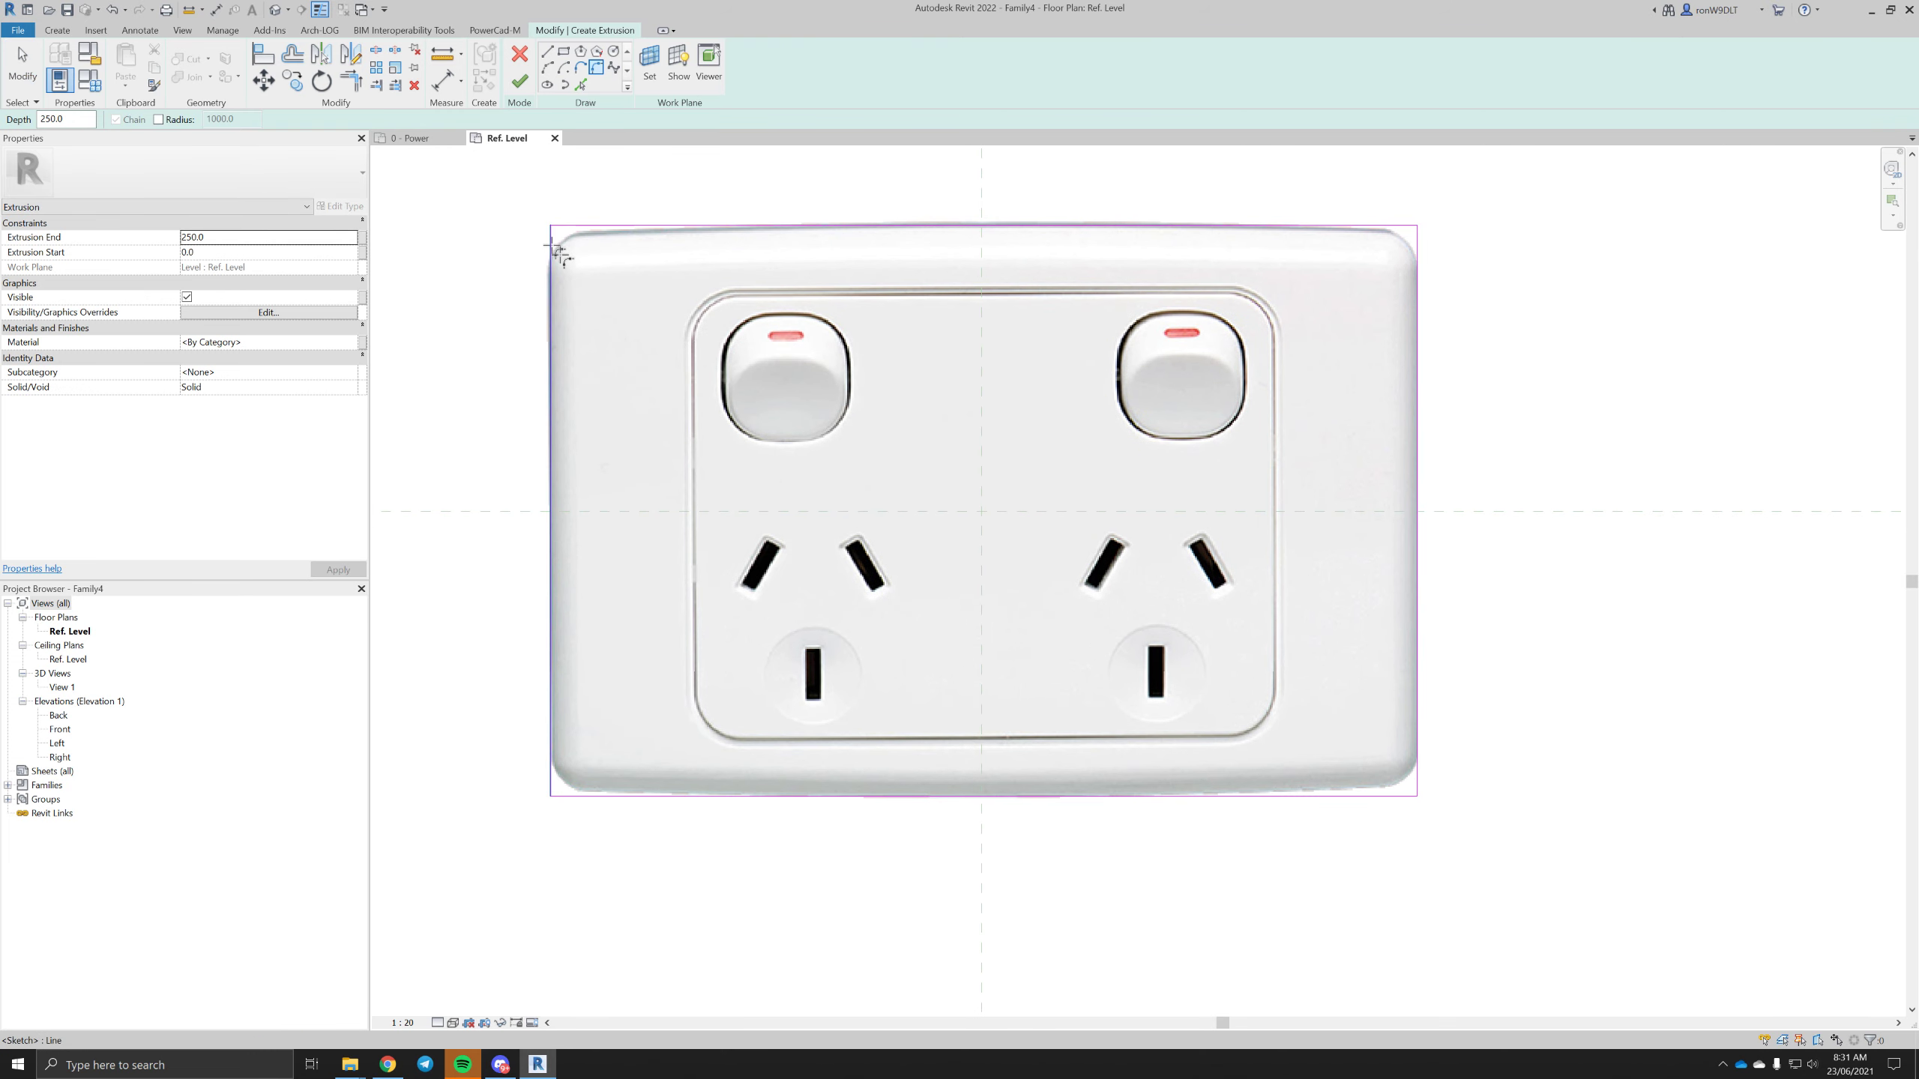
left_click(596, 69)
left_click(1373, 226)
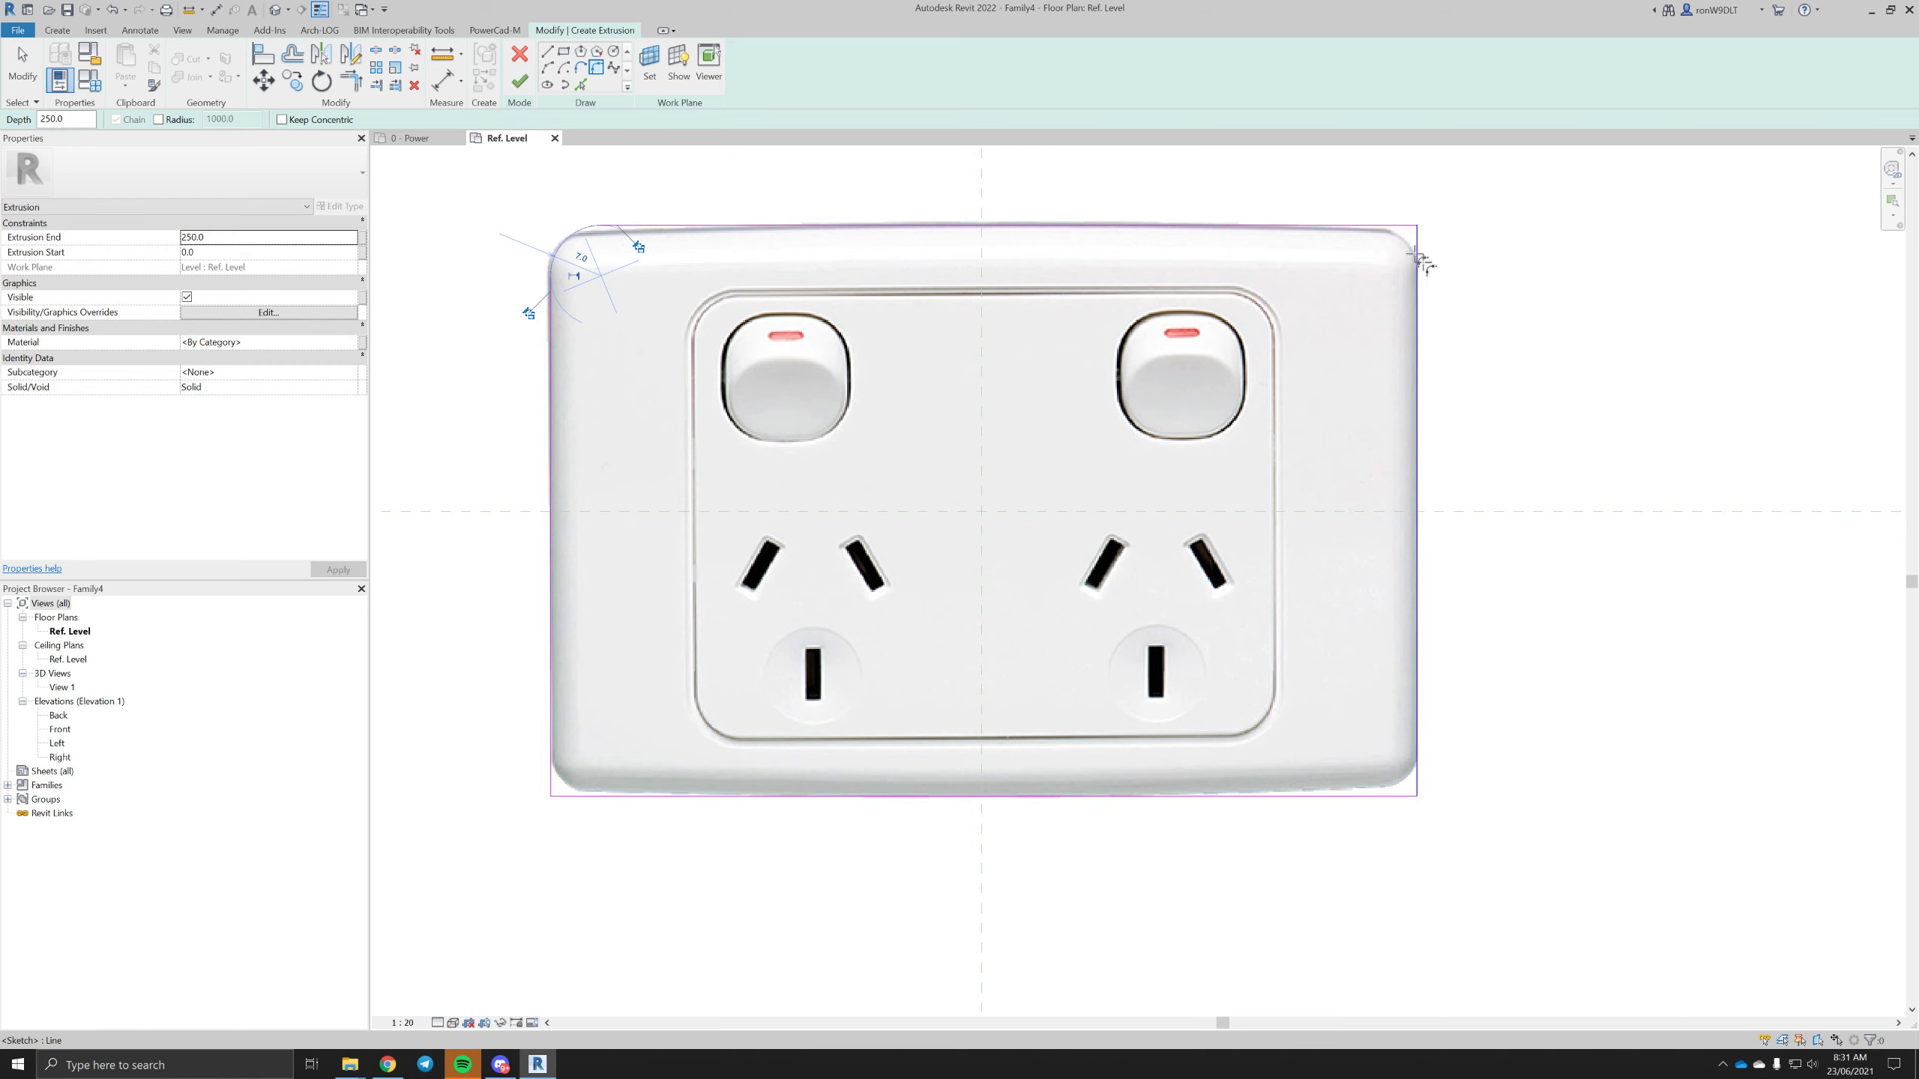
left_click(1417, 259)
left_click(1404, 245)
left_click(1398, 578)
middle_click_drag(1428, 721, 1466, 537)
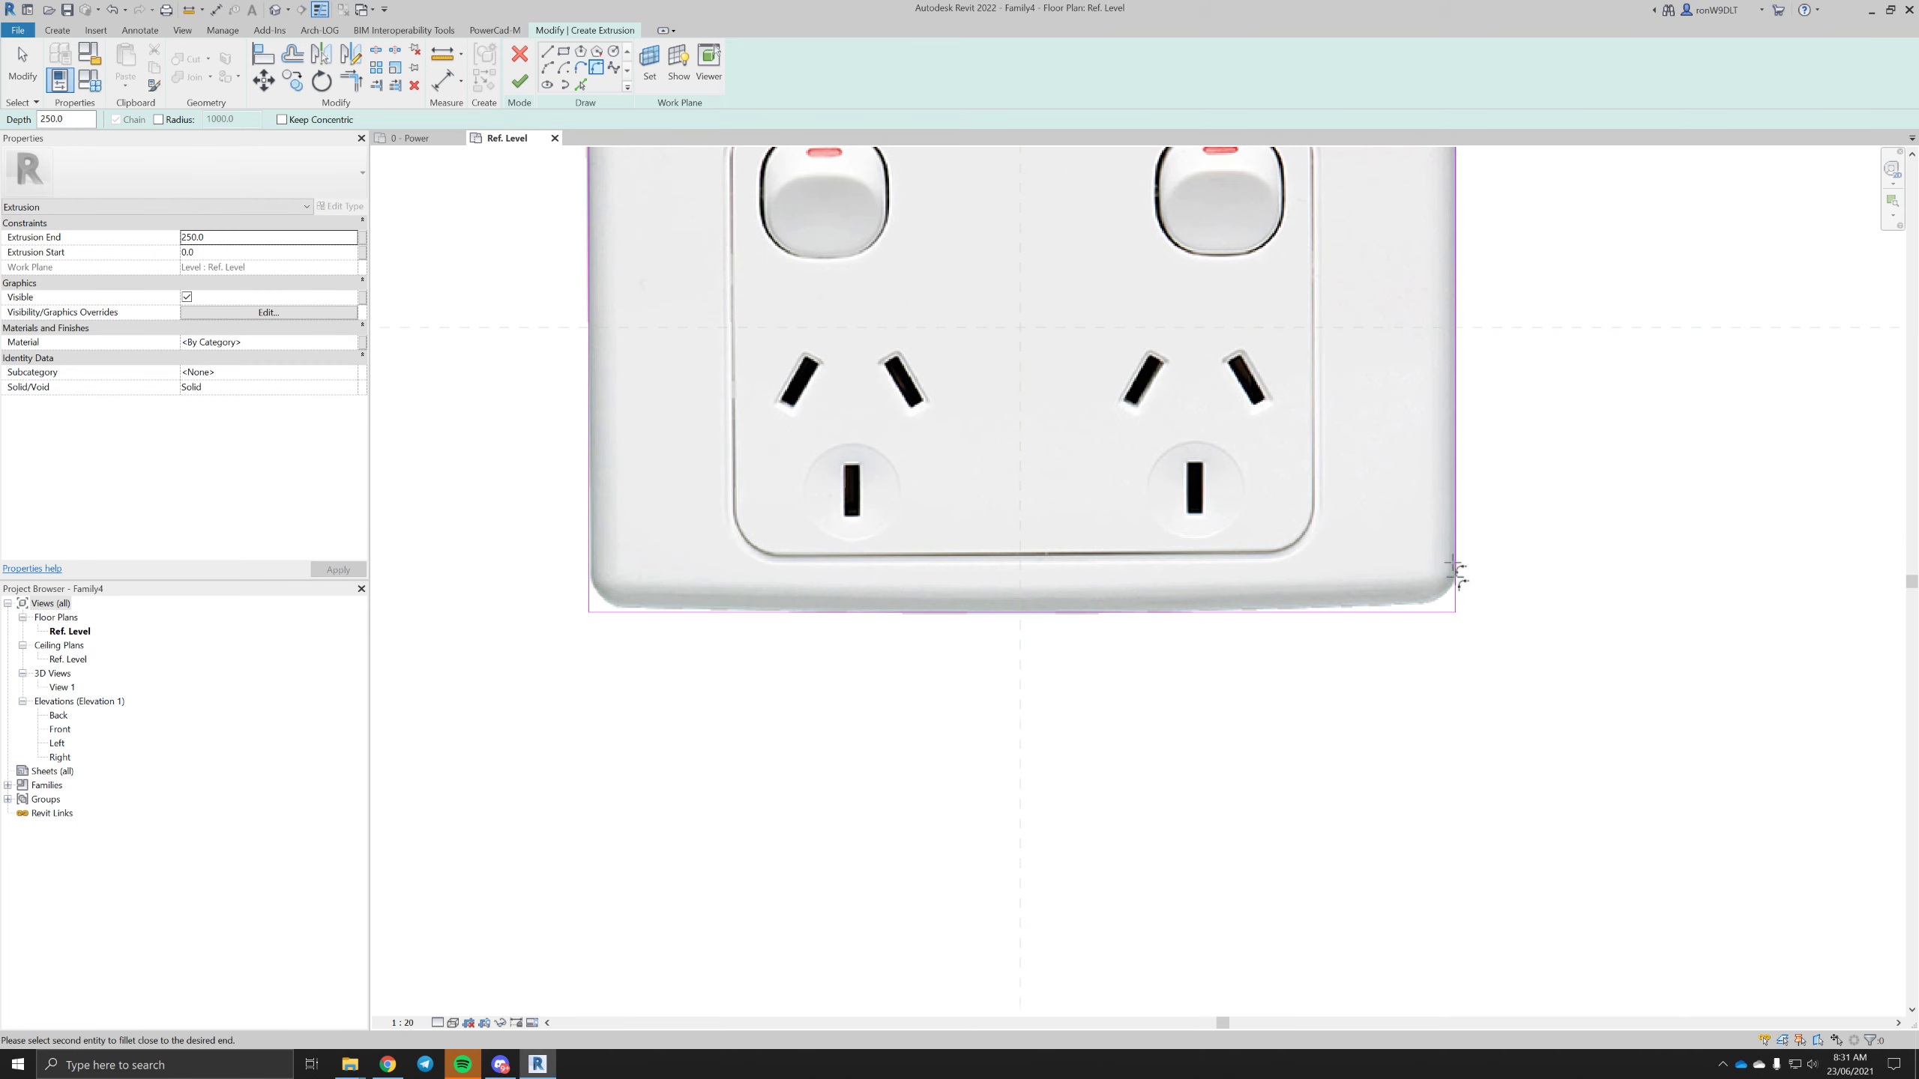
left_click(1437, 612)
left_click(639, 612)
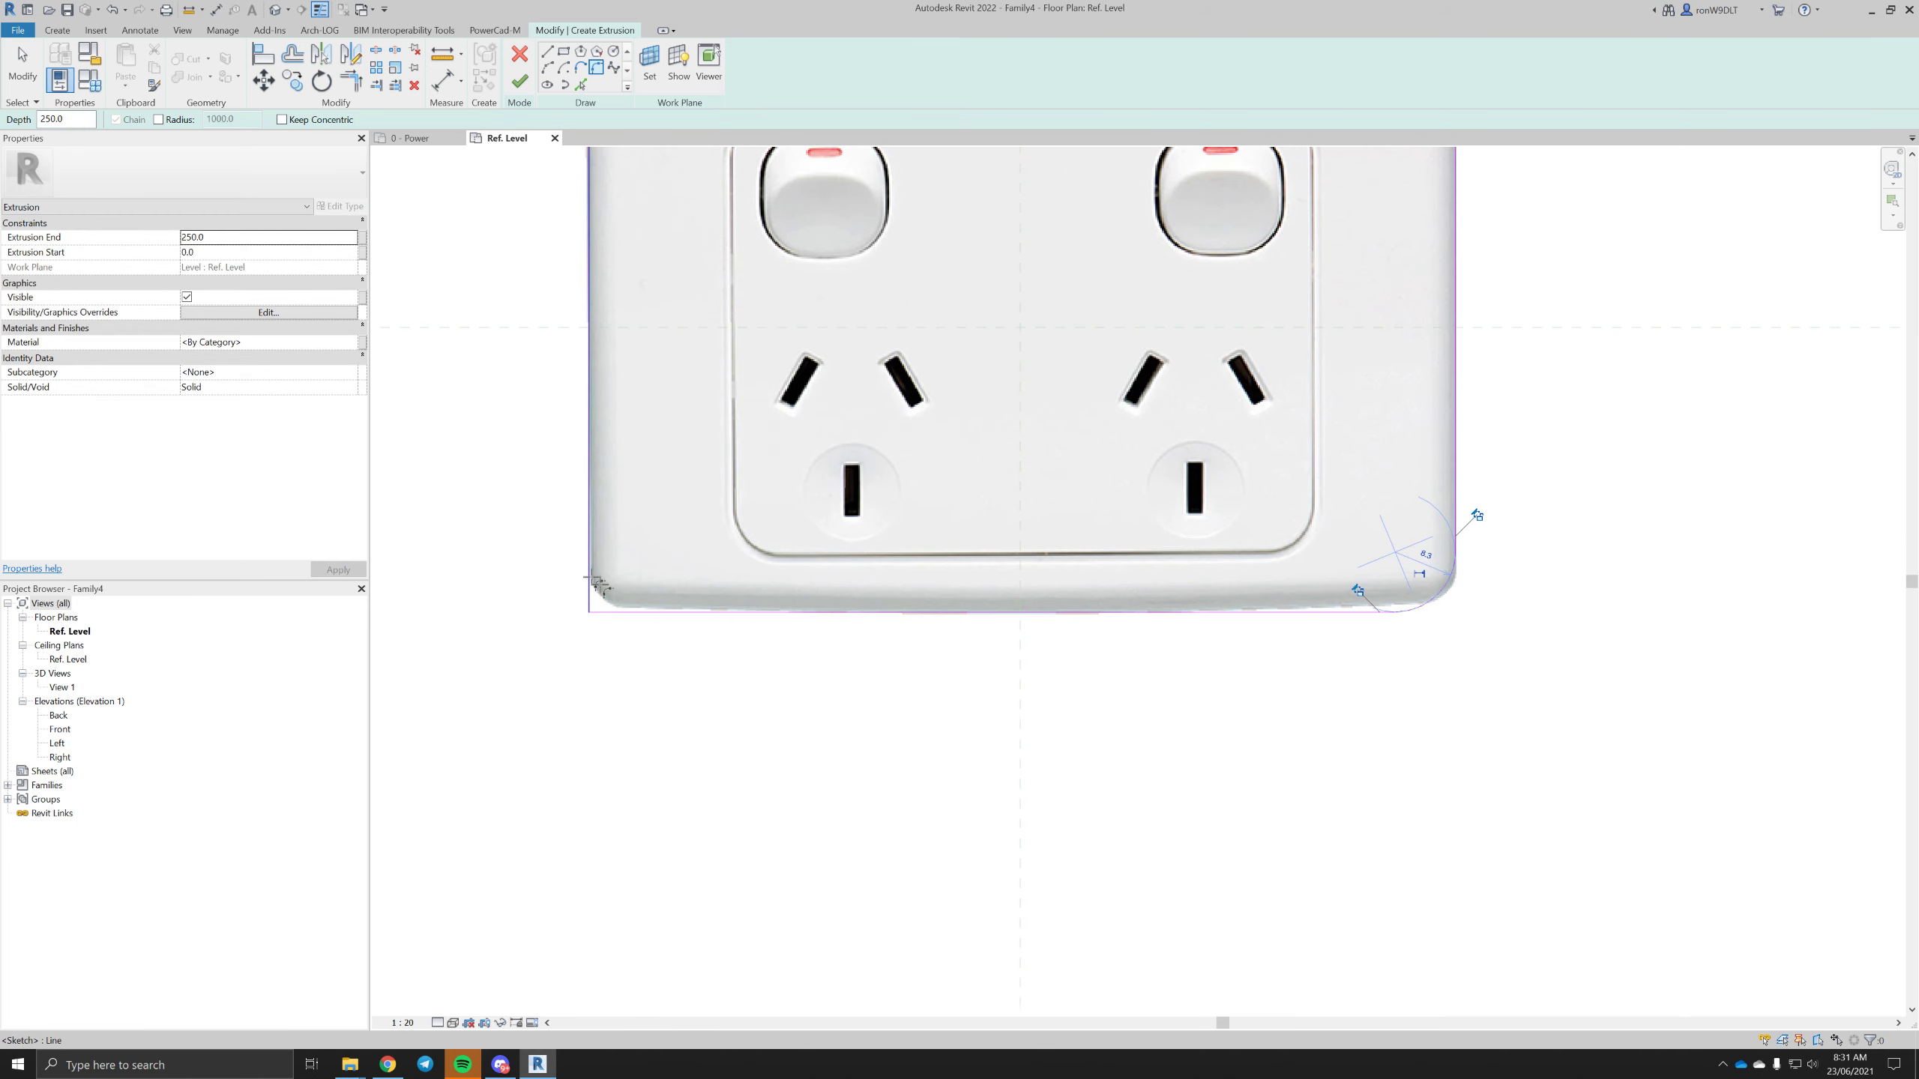
left_click(589, 586)
key("Escape")
- Set the radius of the two lower corner fillets to 6 mm
left_click(604, 602)
left_click(624, 583)
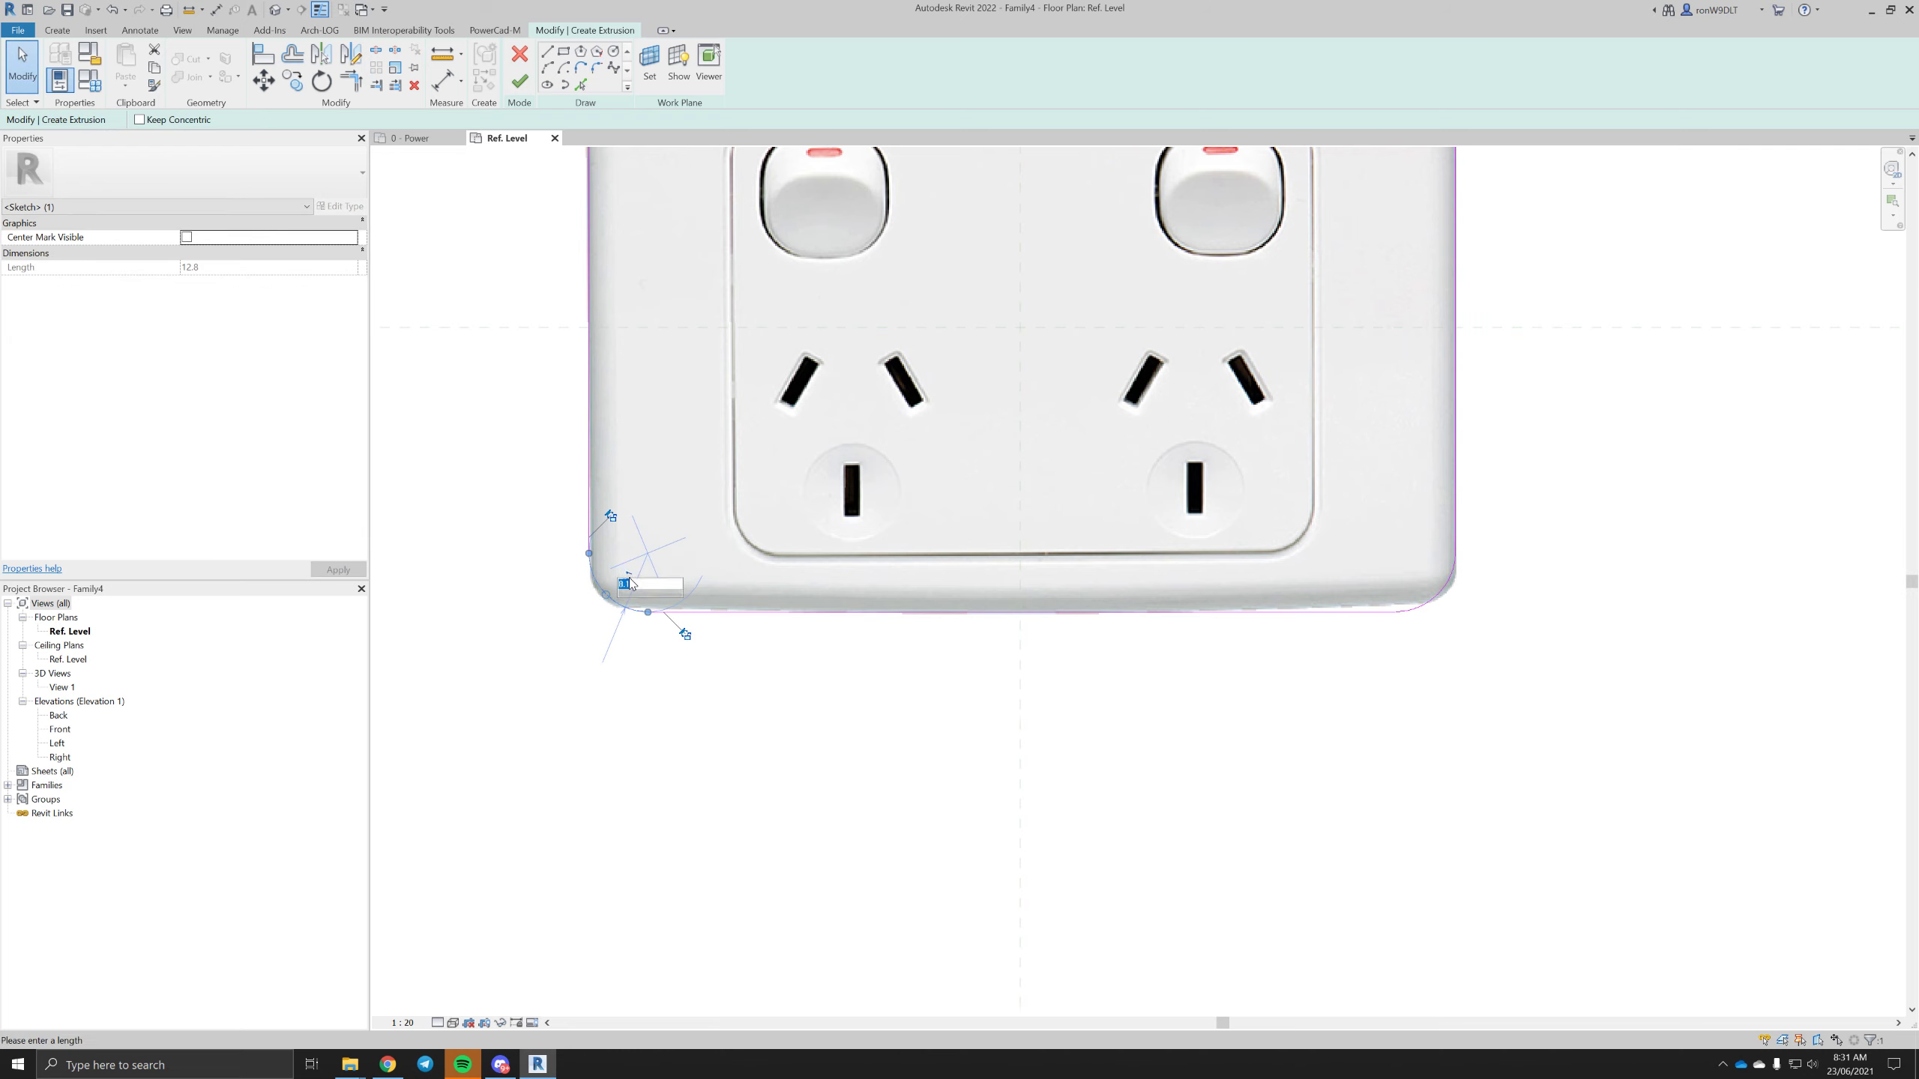
middle_click_drag(1278, 588, 942, 502)
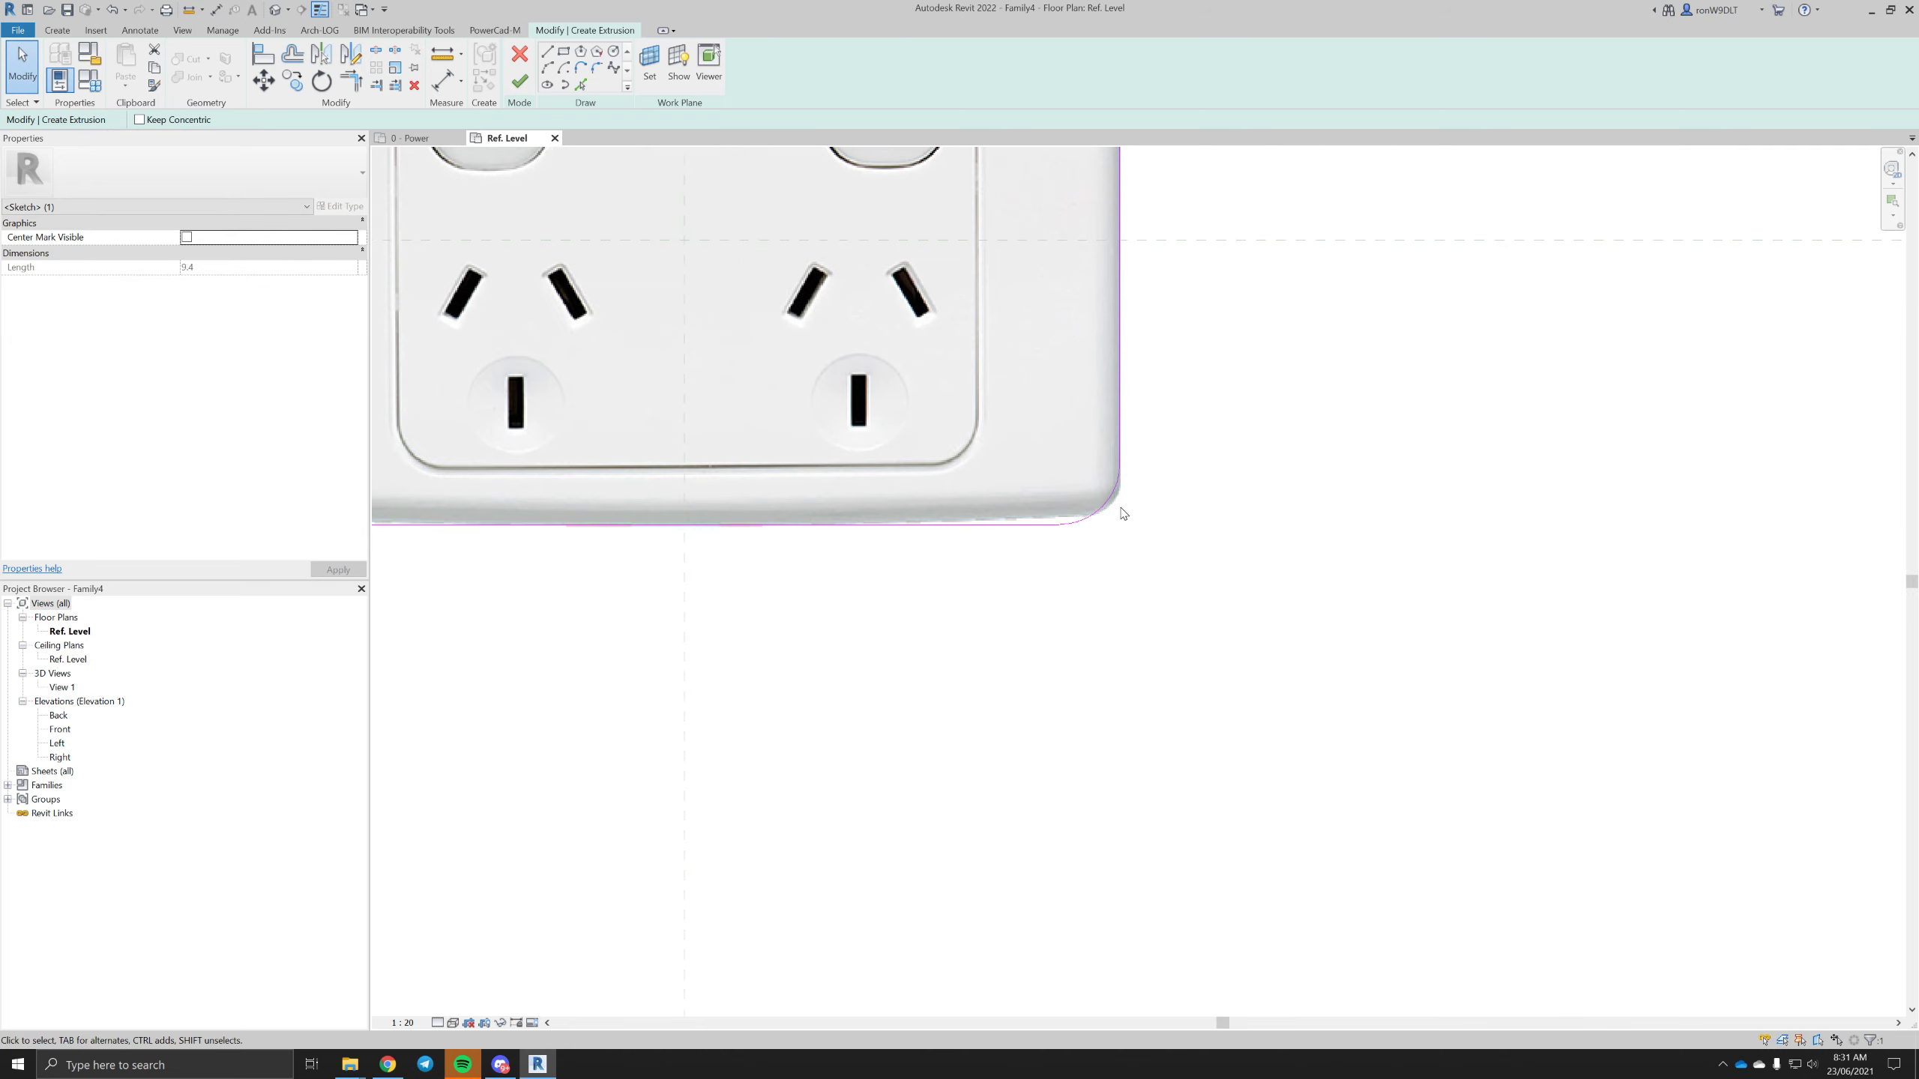
type("6")
key("Return")
- Set the radius of the two upper corner fillets to 6 mm
middle_click_drag(1290, 306, 1326, 710)
left_click(1123, 365)
left_click(1103, 383)
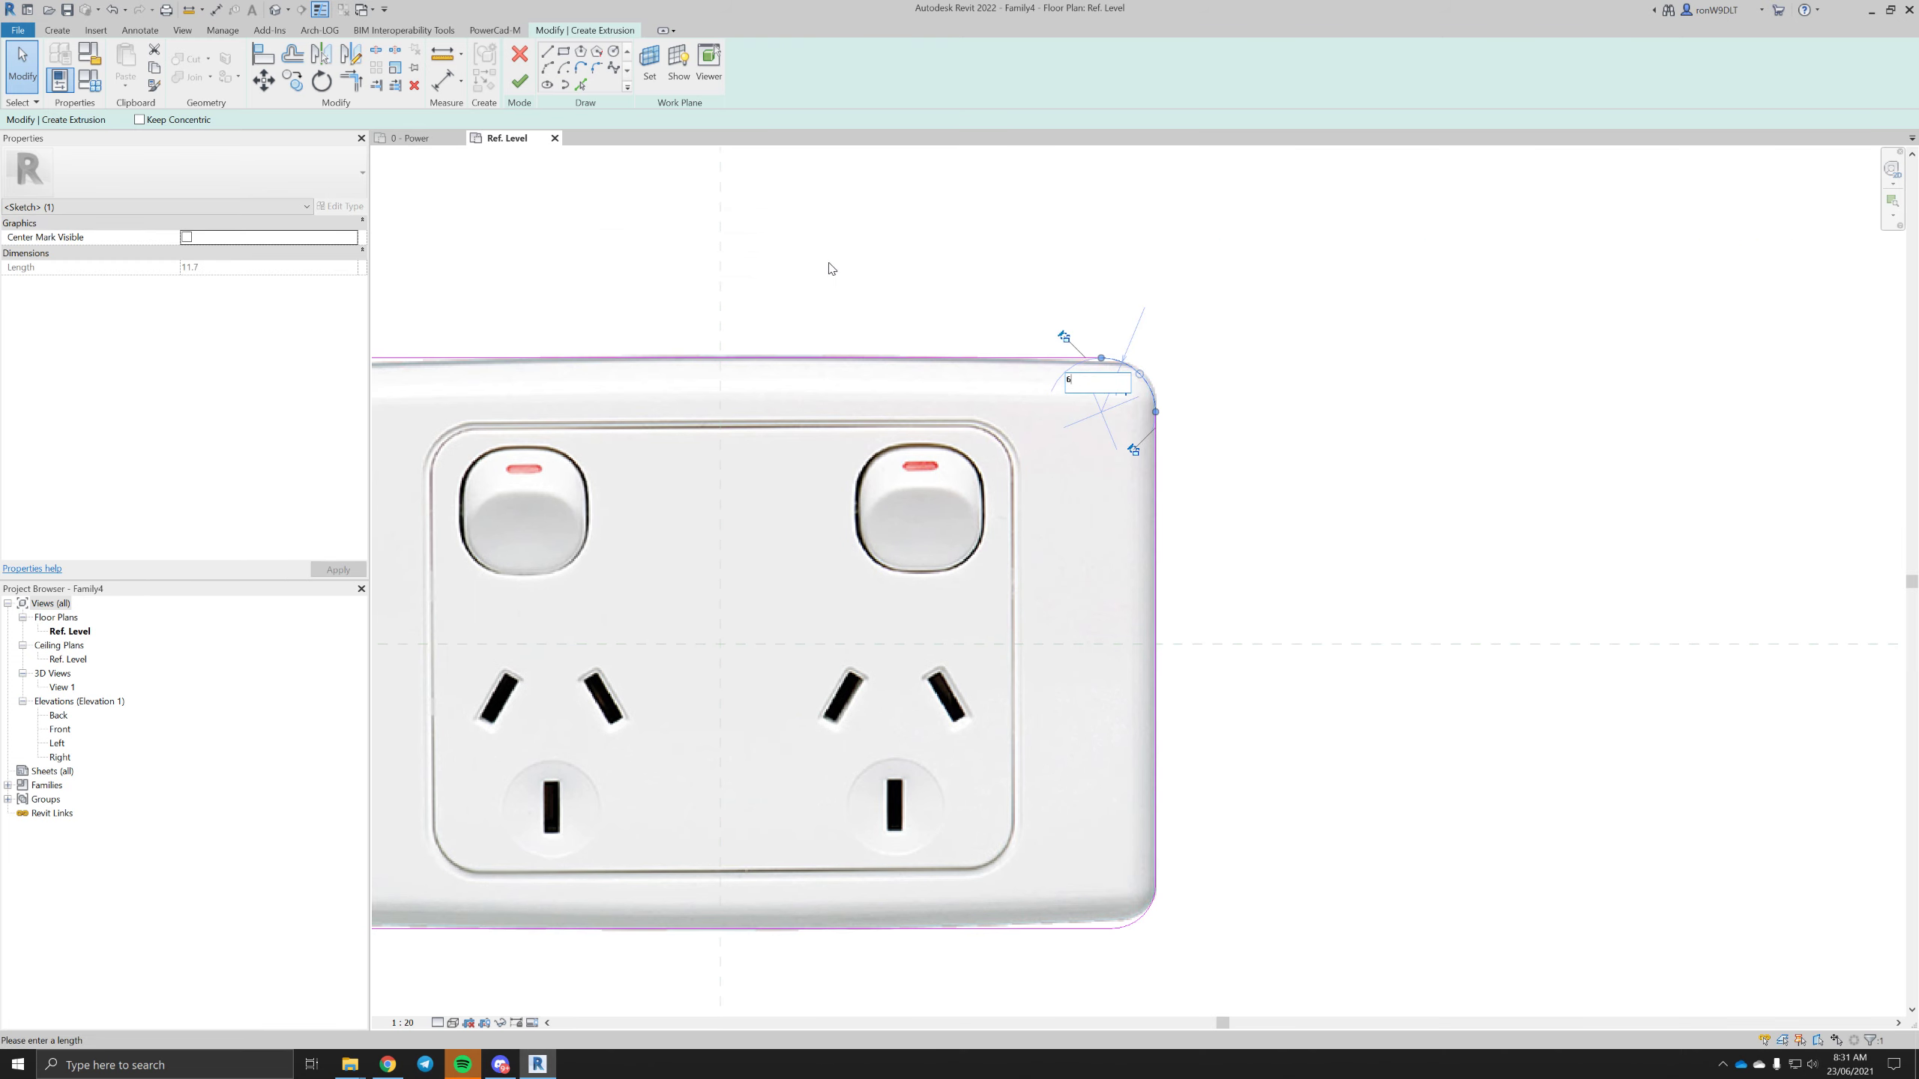
type("6")
key("Return")
middle_click_drag(832, 268, 1228, 261)
left_click(786, 369)
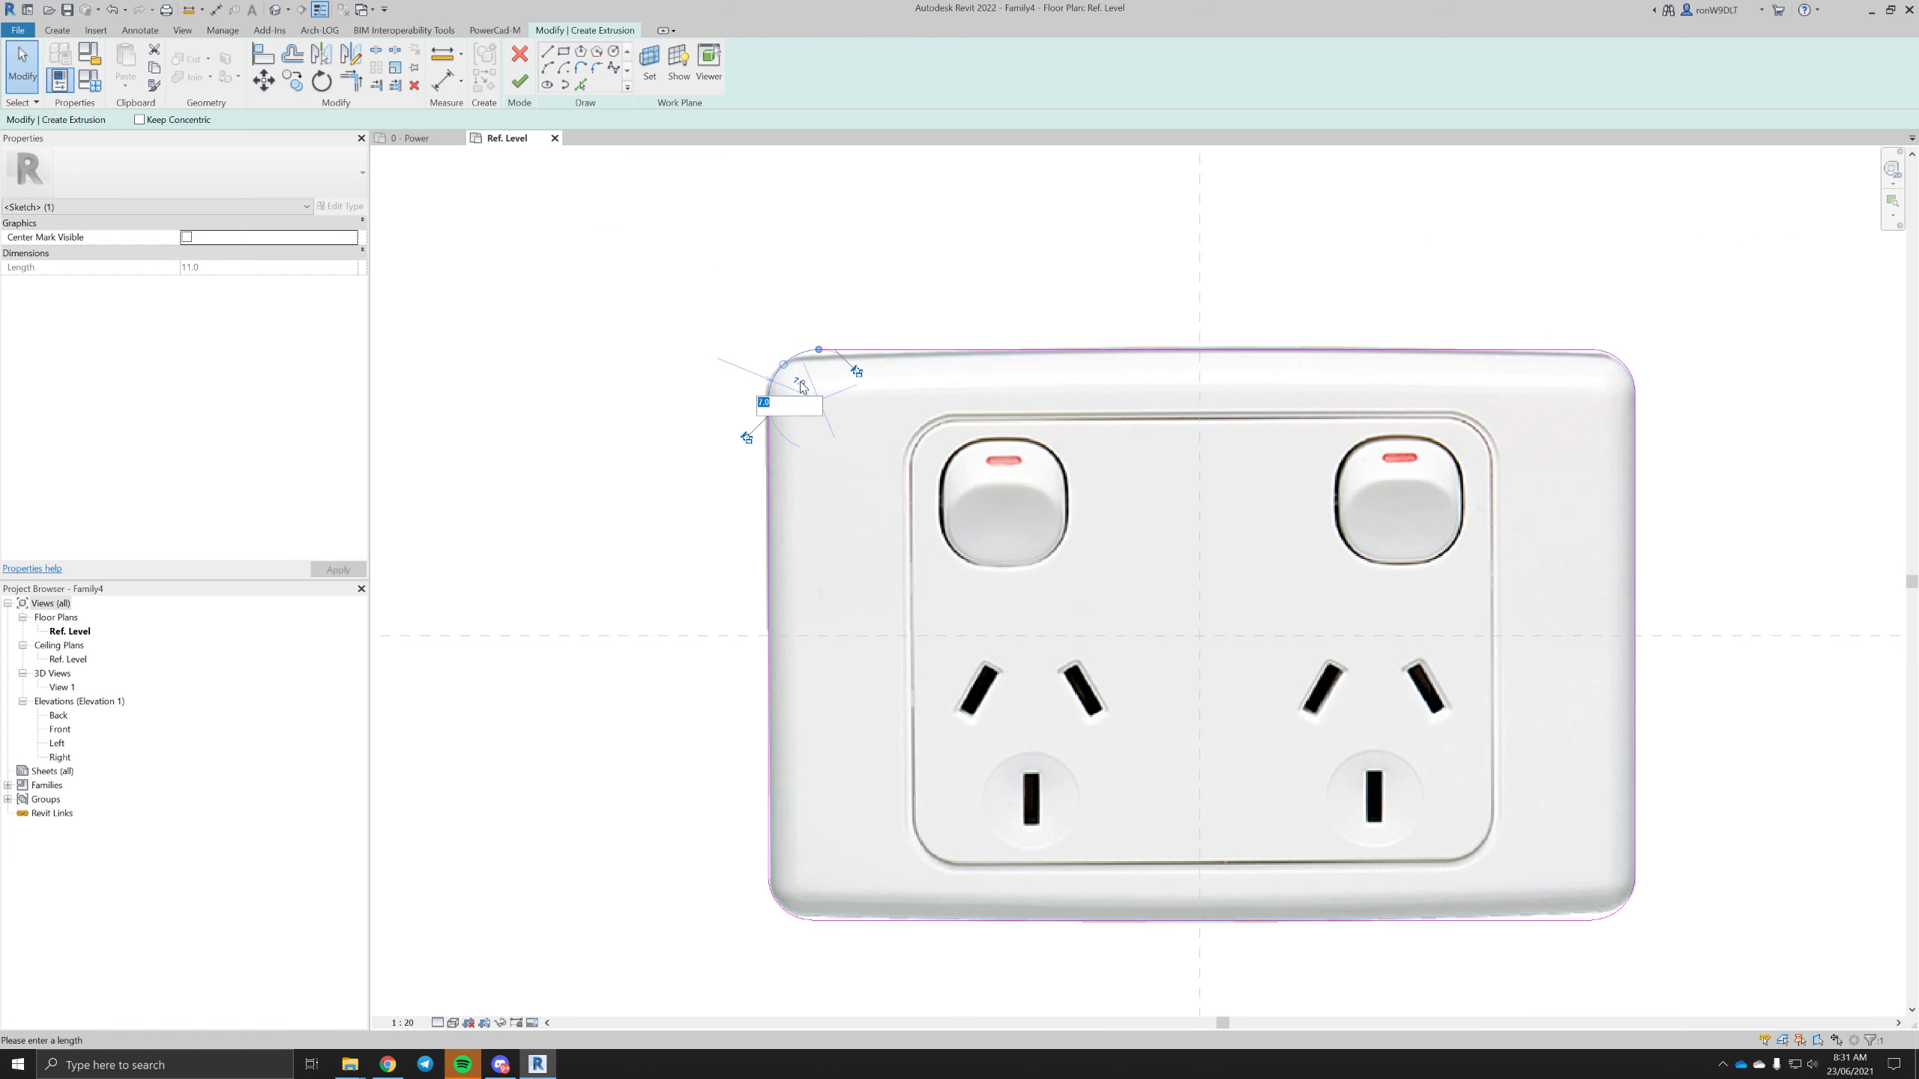
key("Return")
- Finish the rounded plate sketch to create the extrusion
left_click(910, 284)
scroll(945, 288, "down", 3)
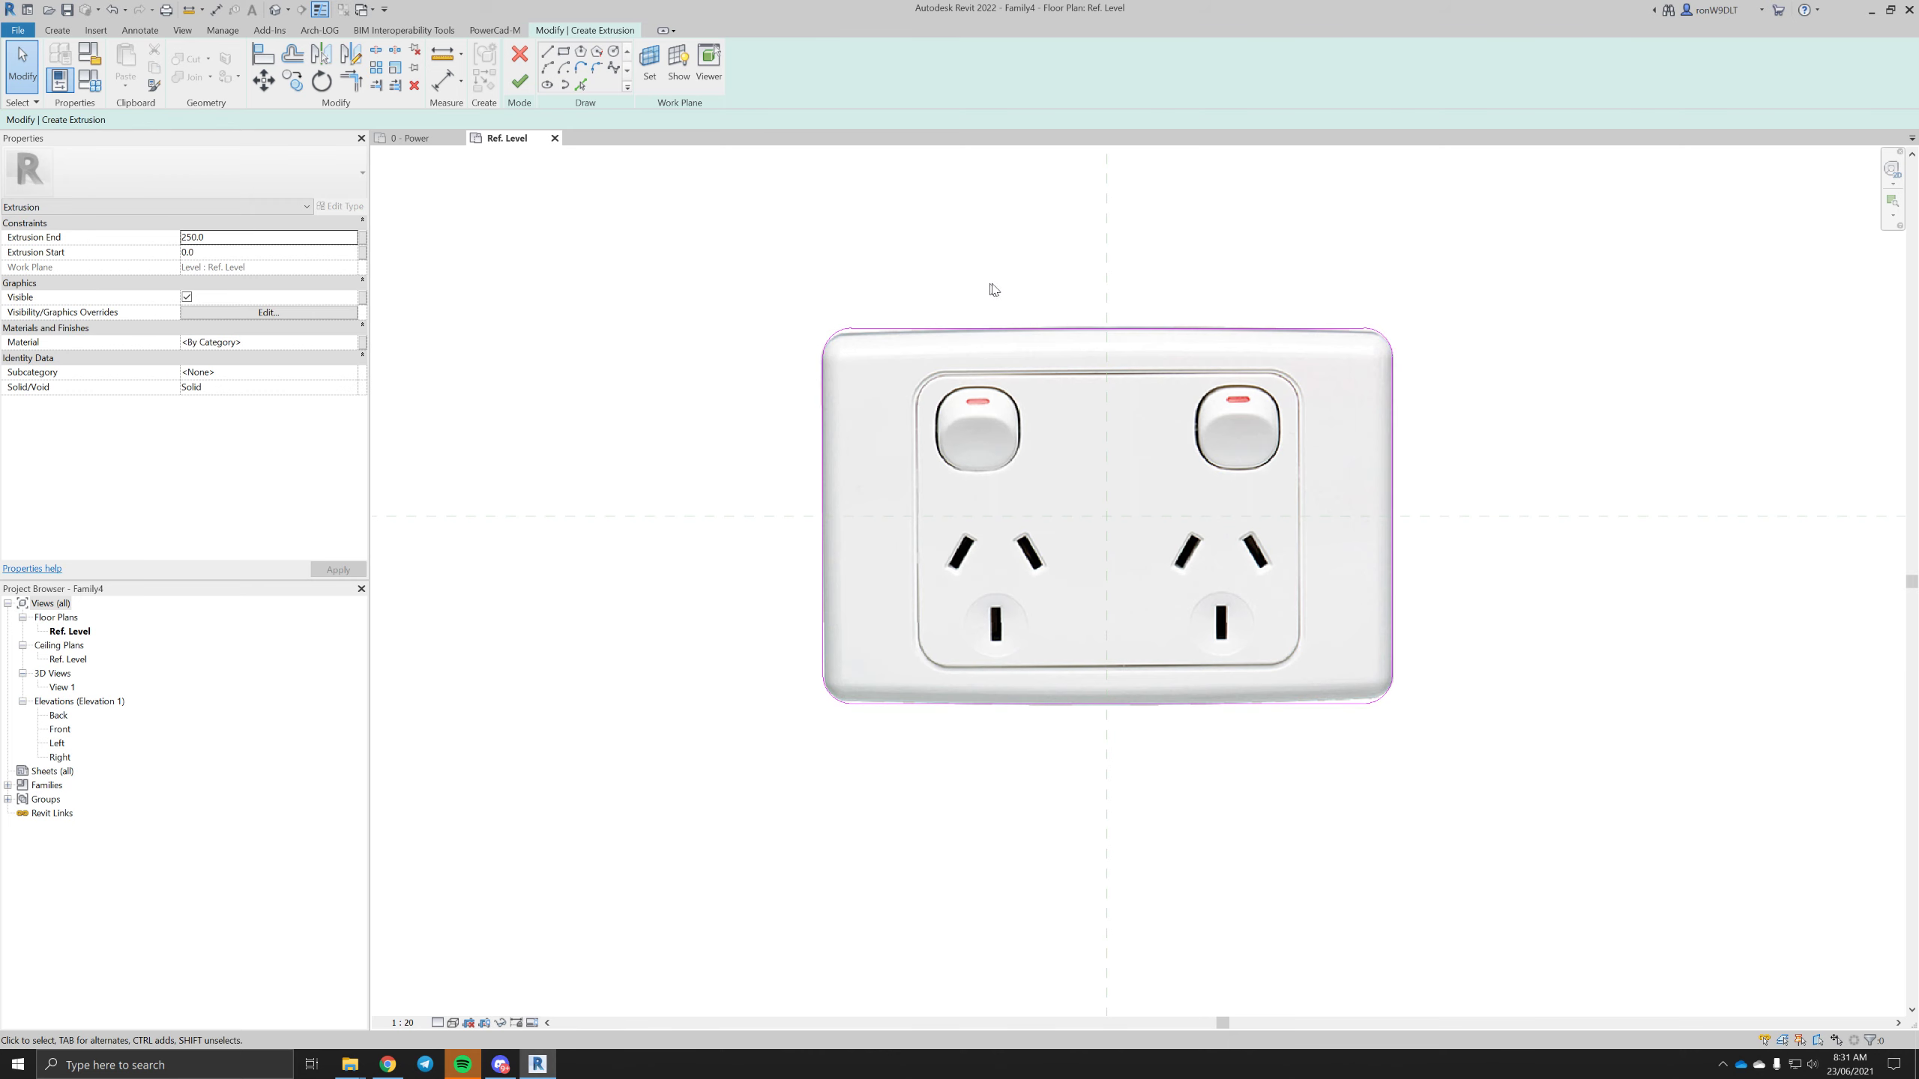
middle_click_drag(990, 285, 887, 257)
left_click(527, 81)
left_click(525, 66)
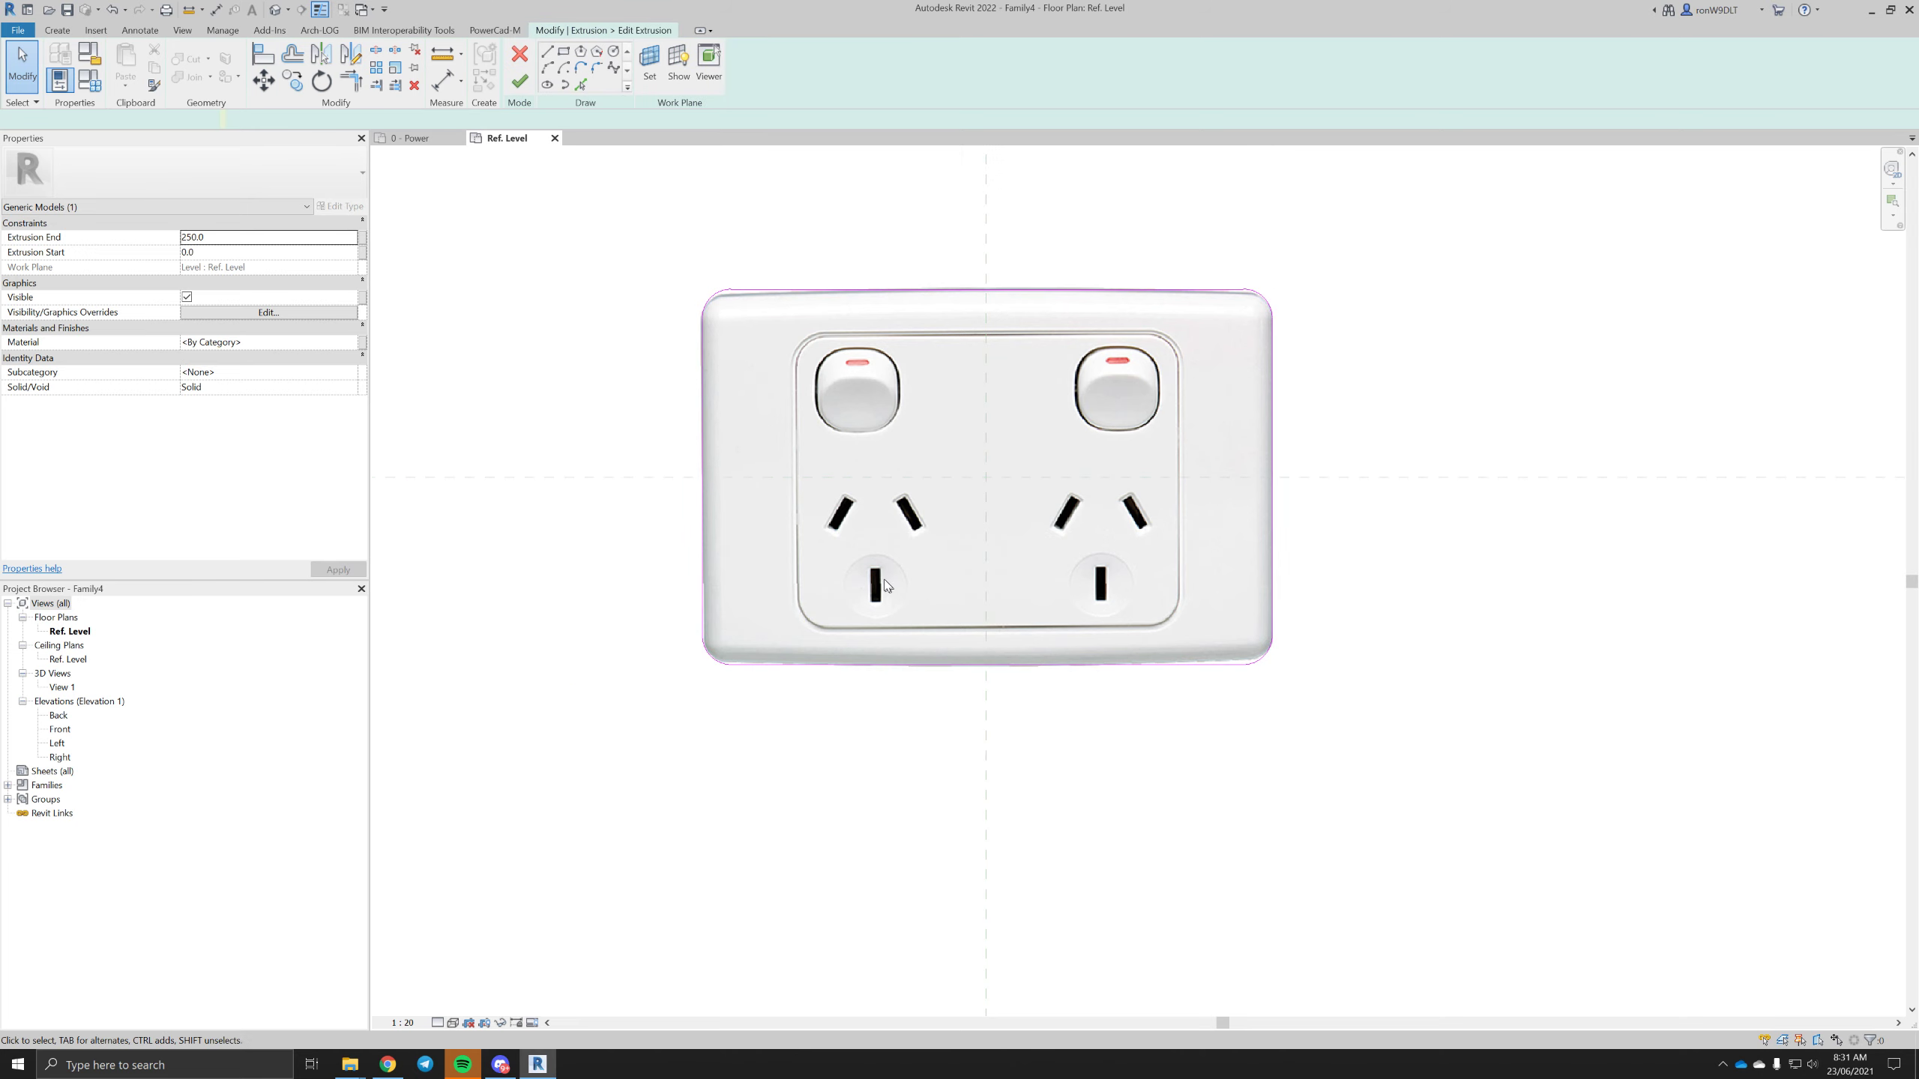
left_click(519, 82)
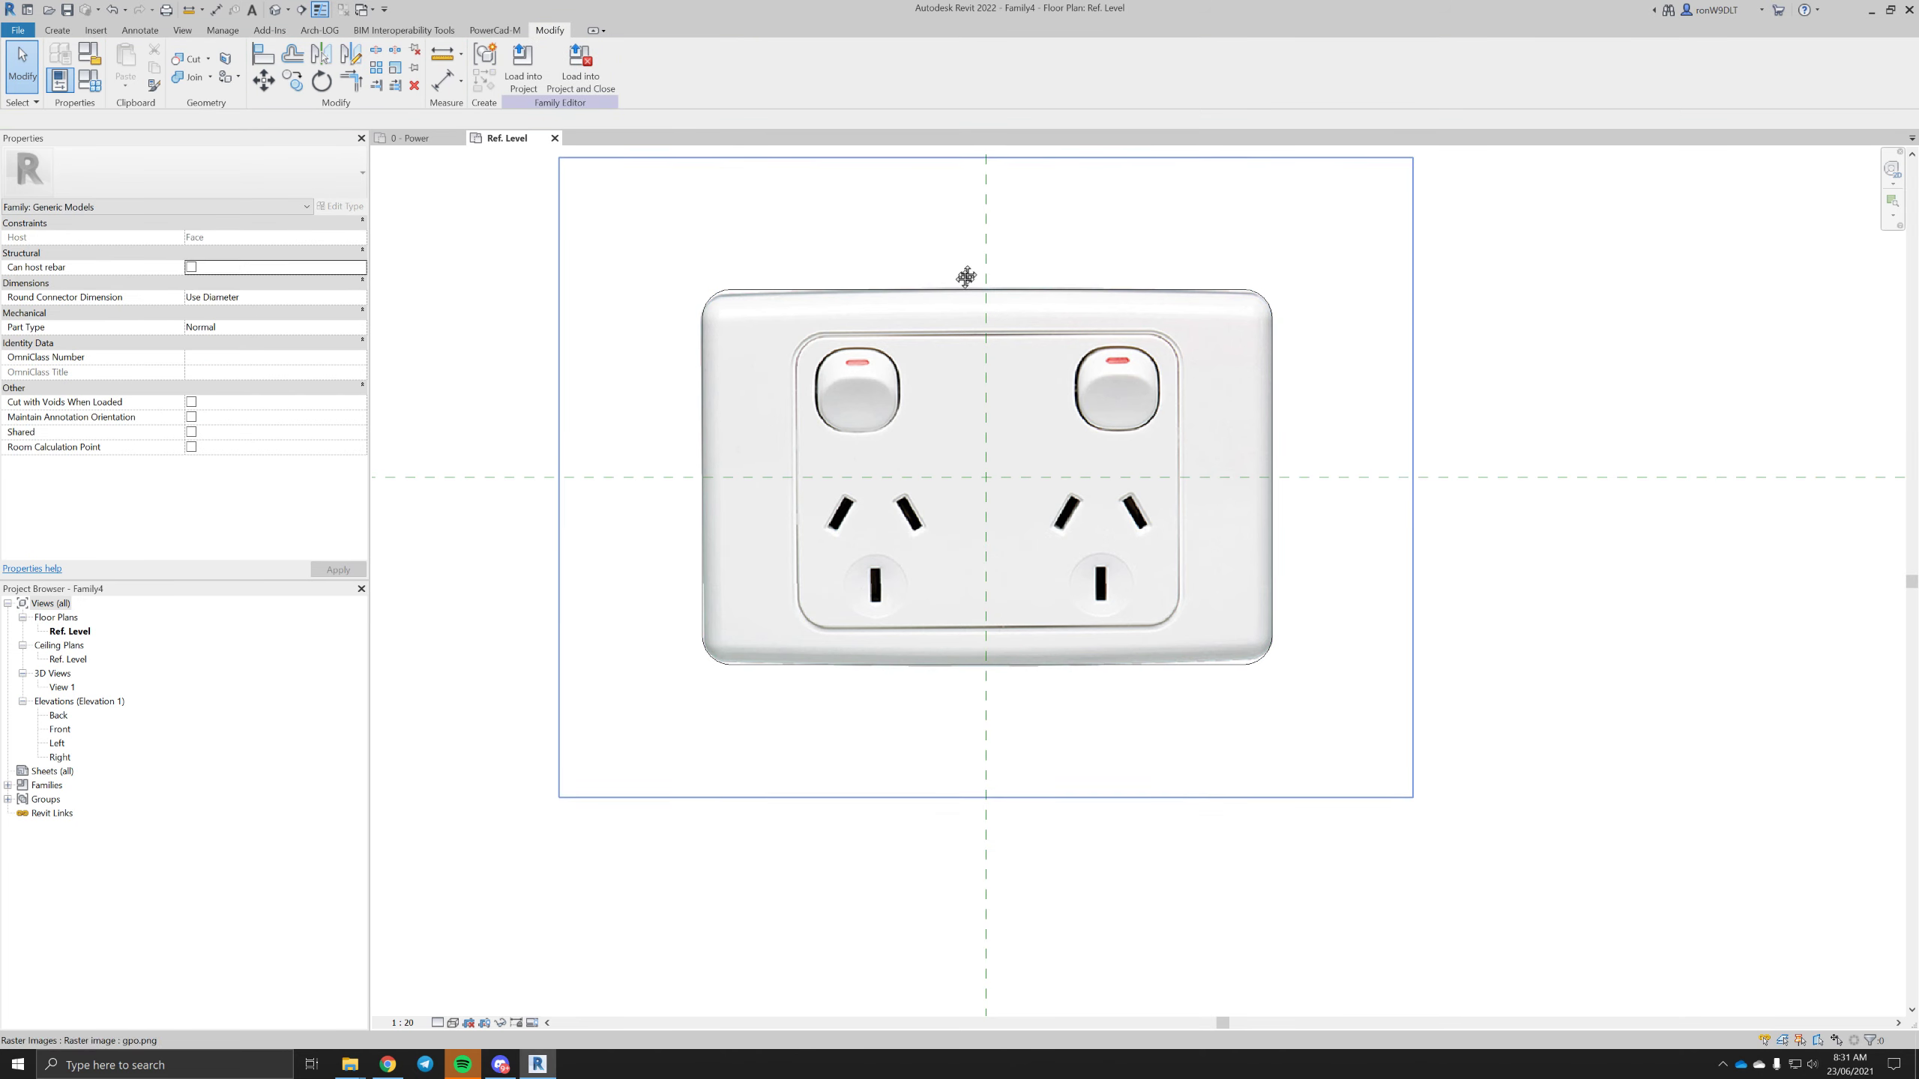
middle_click_drag(827, 337, 771, 368)
left_click(59, 31)
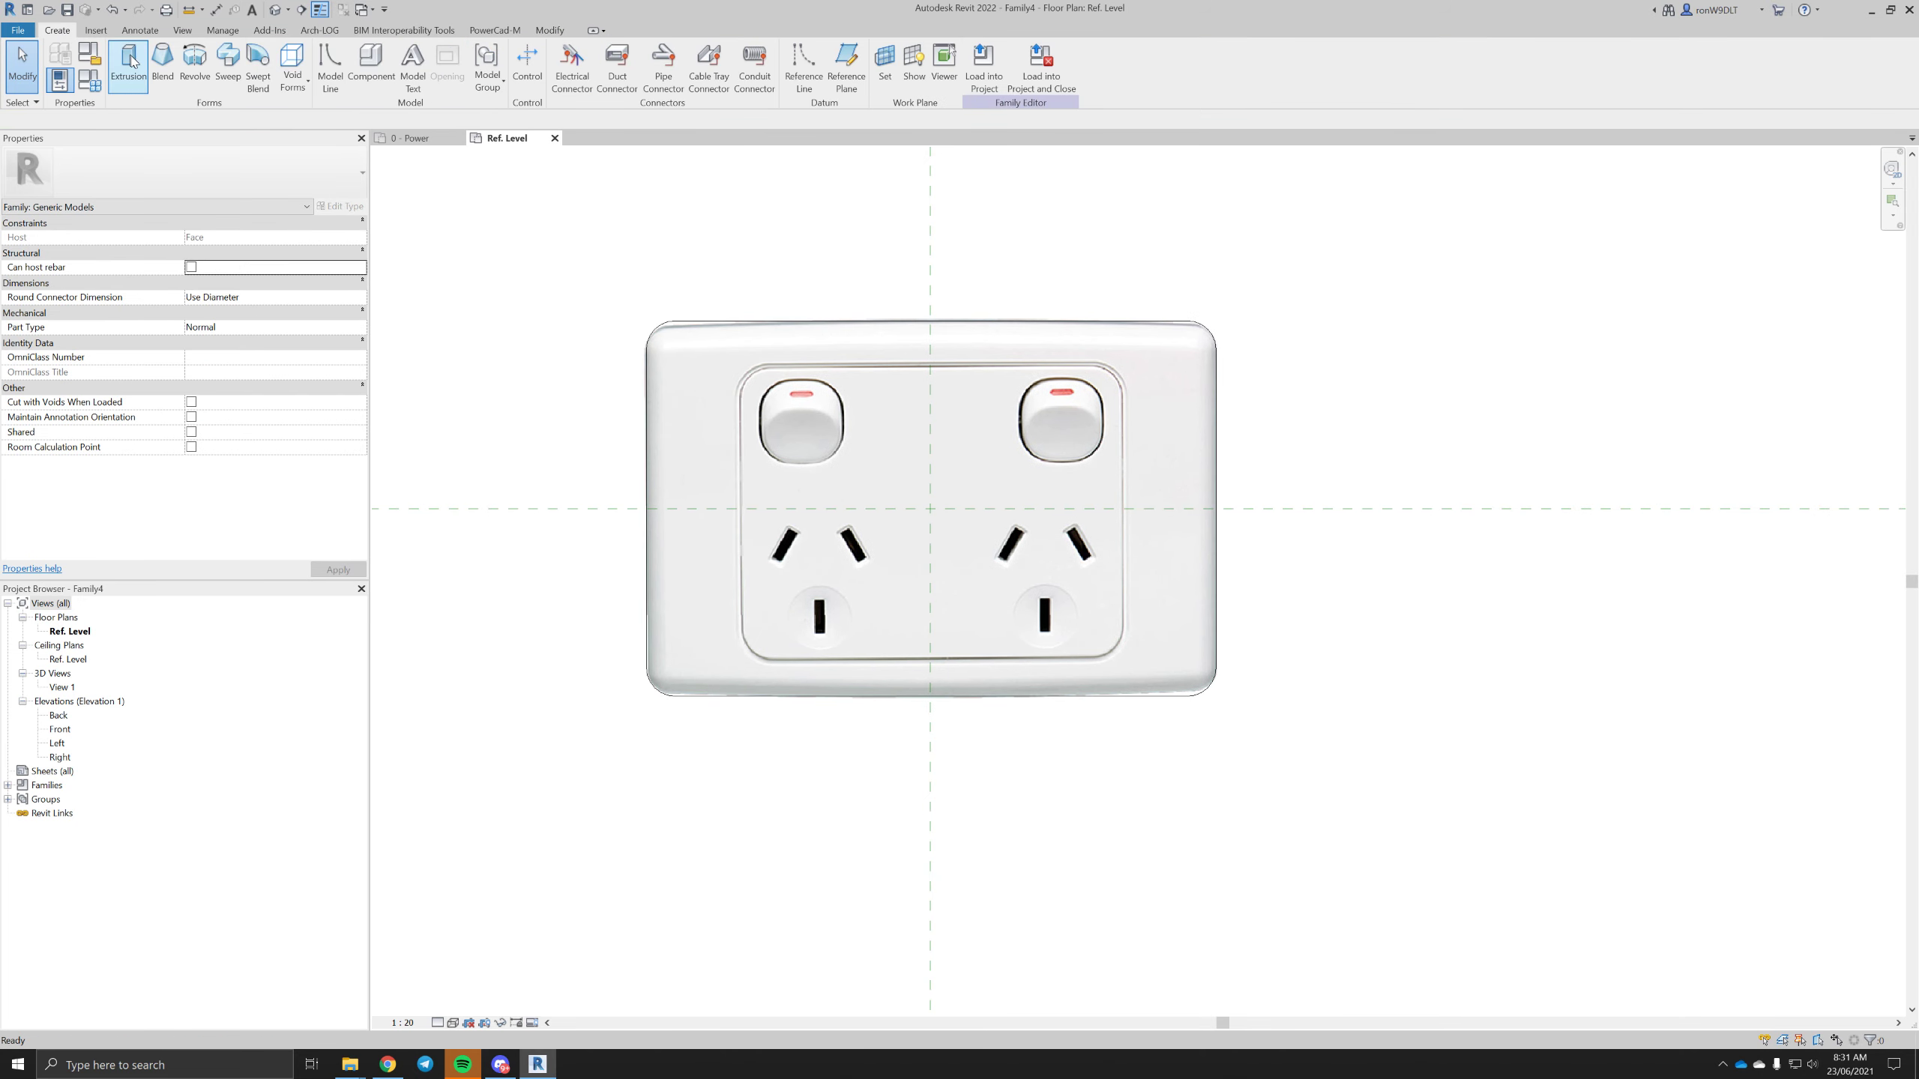
left_click(130, 62)
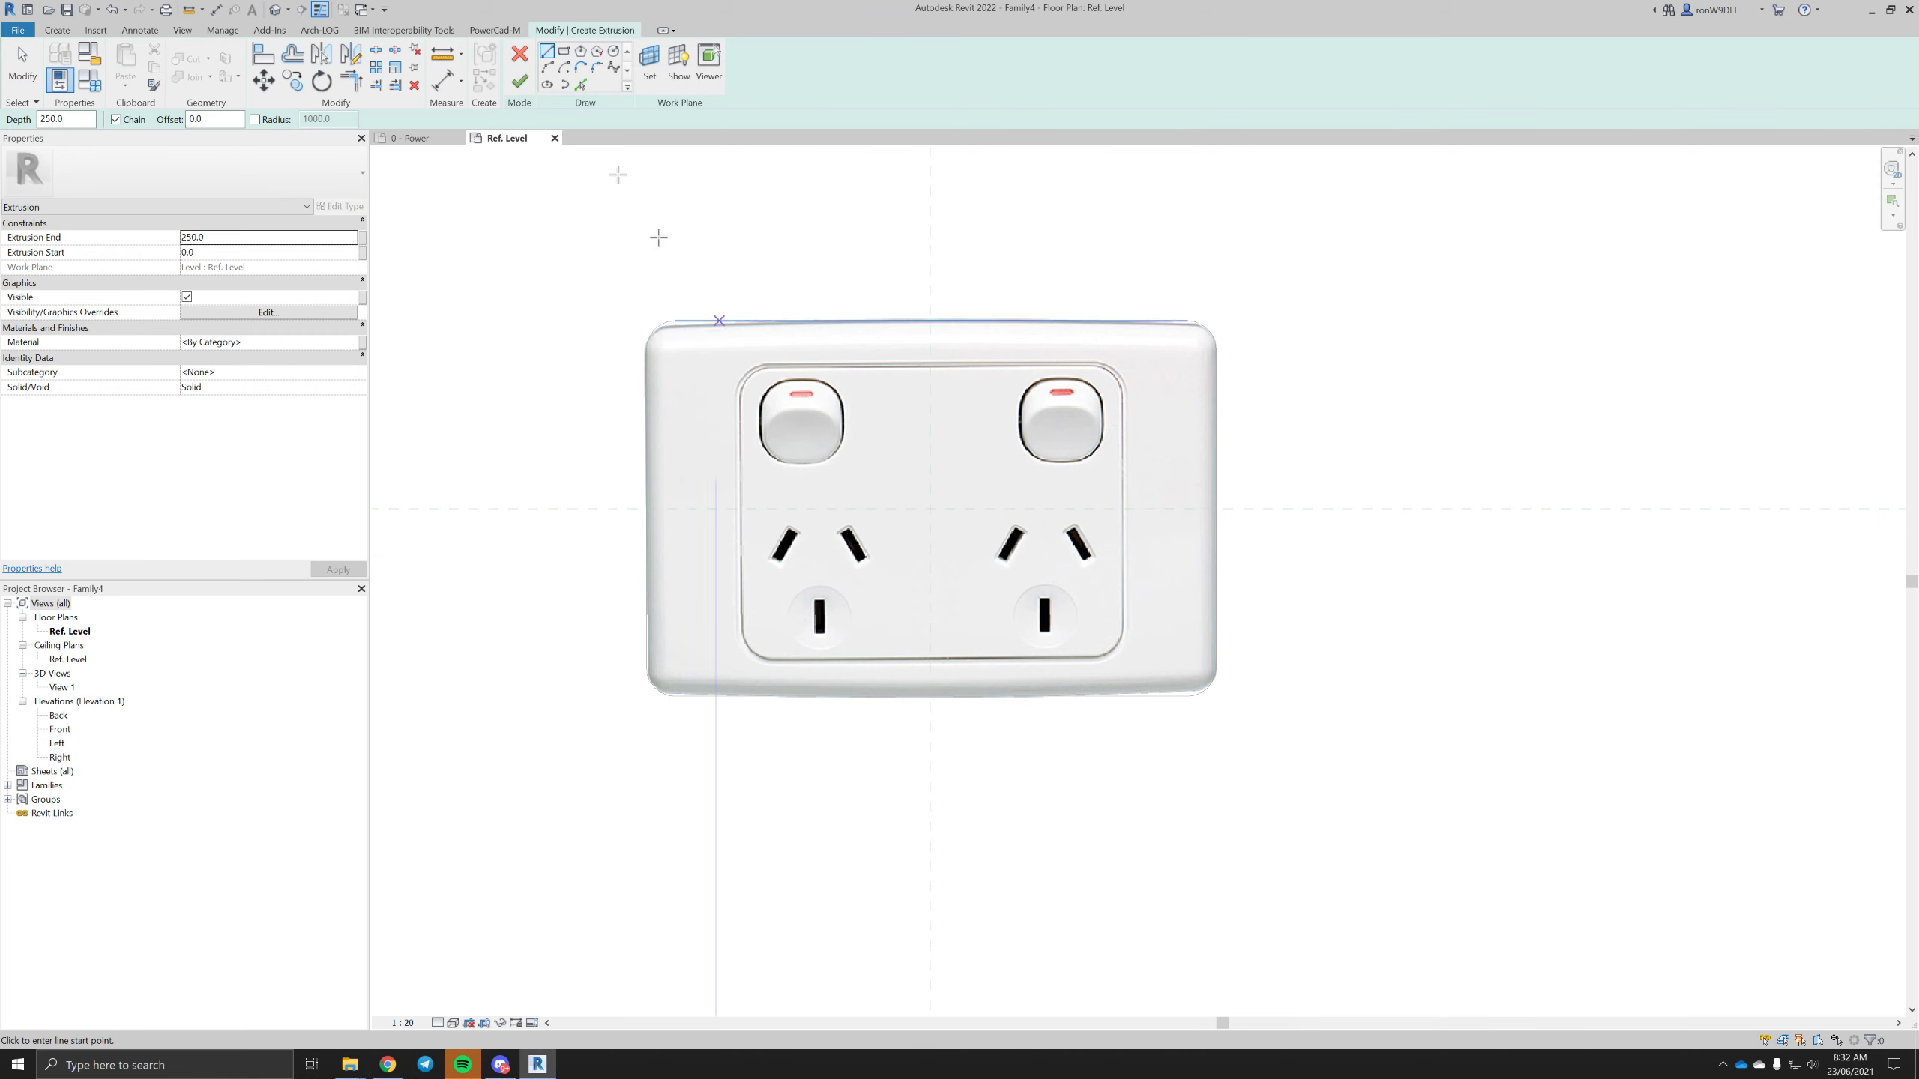
left_click(519, 55)
- Draw three horizontal reference planes across the left switch: at its upper edge, its lower edge and slightly above its middle
mouse_move(824, 292)
middle_mouse_down()
mouse_move(820, 261)
mouse_move(799, 268)
middle_mouse_up()
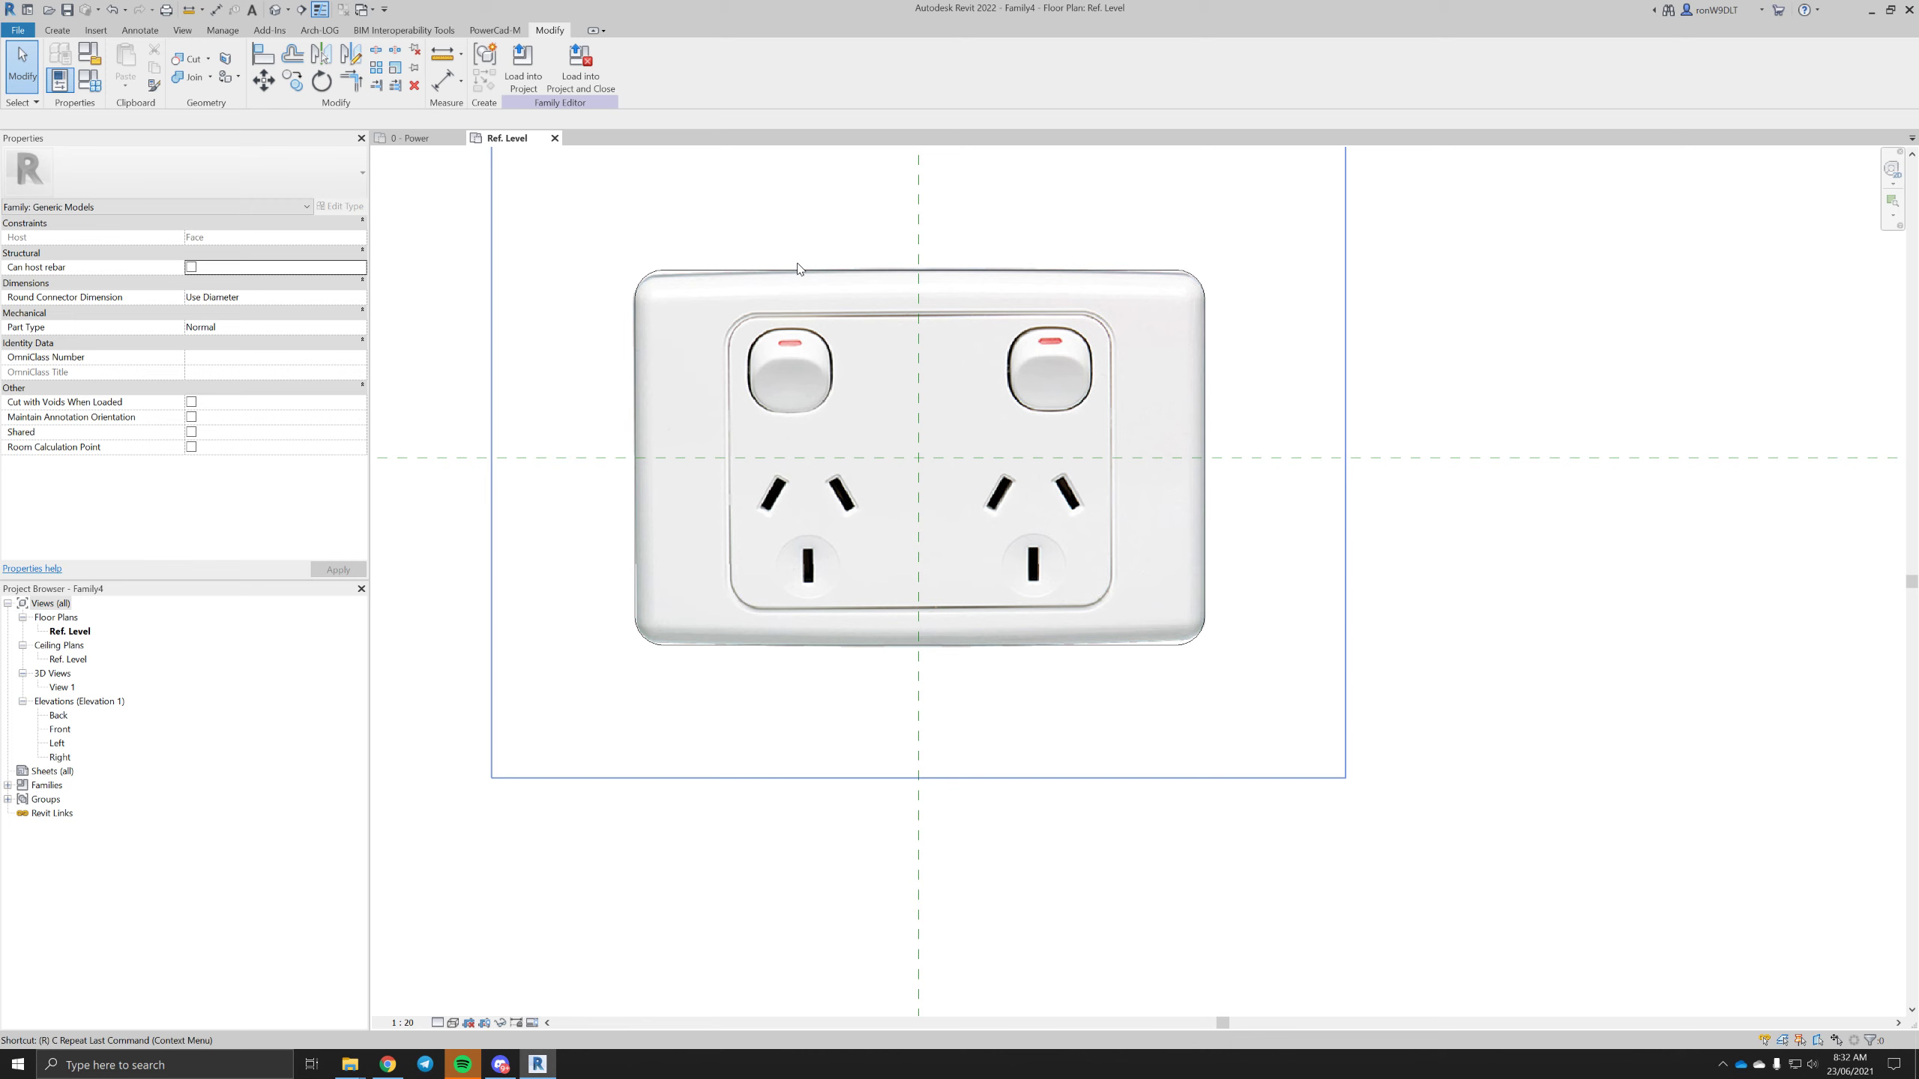
key("r")
key("p")
scroll(754, 331, "up", 3)
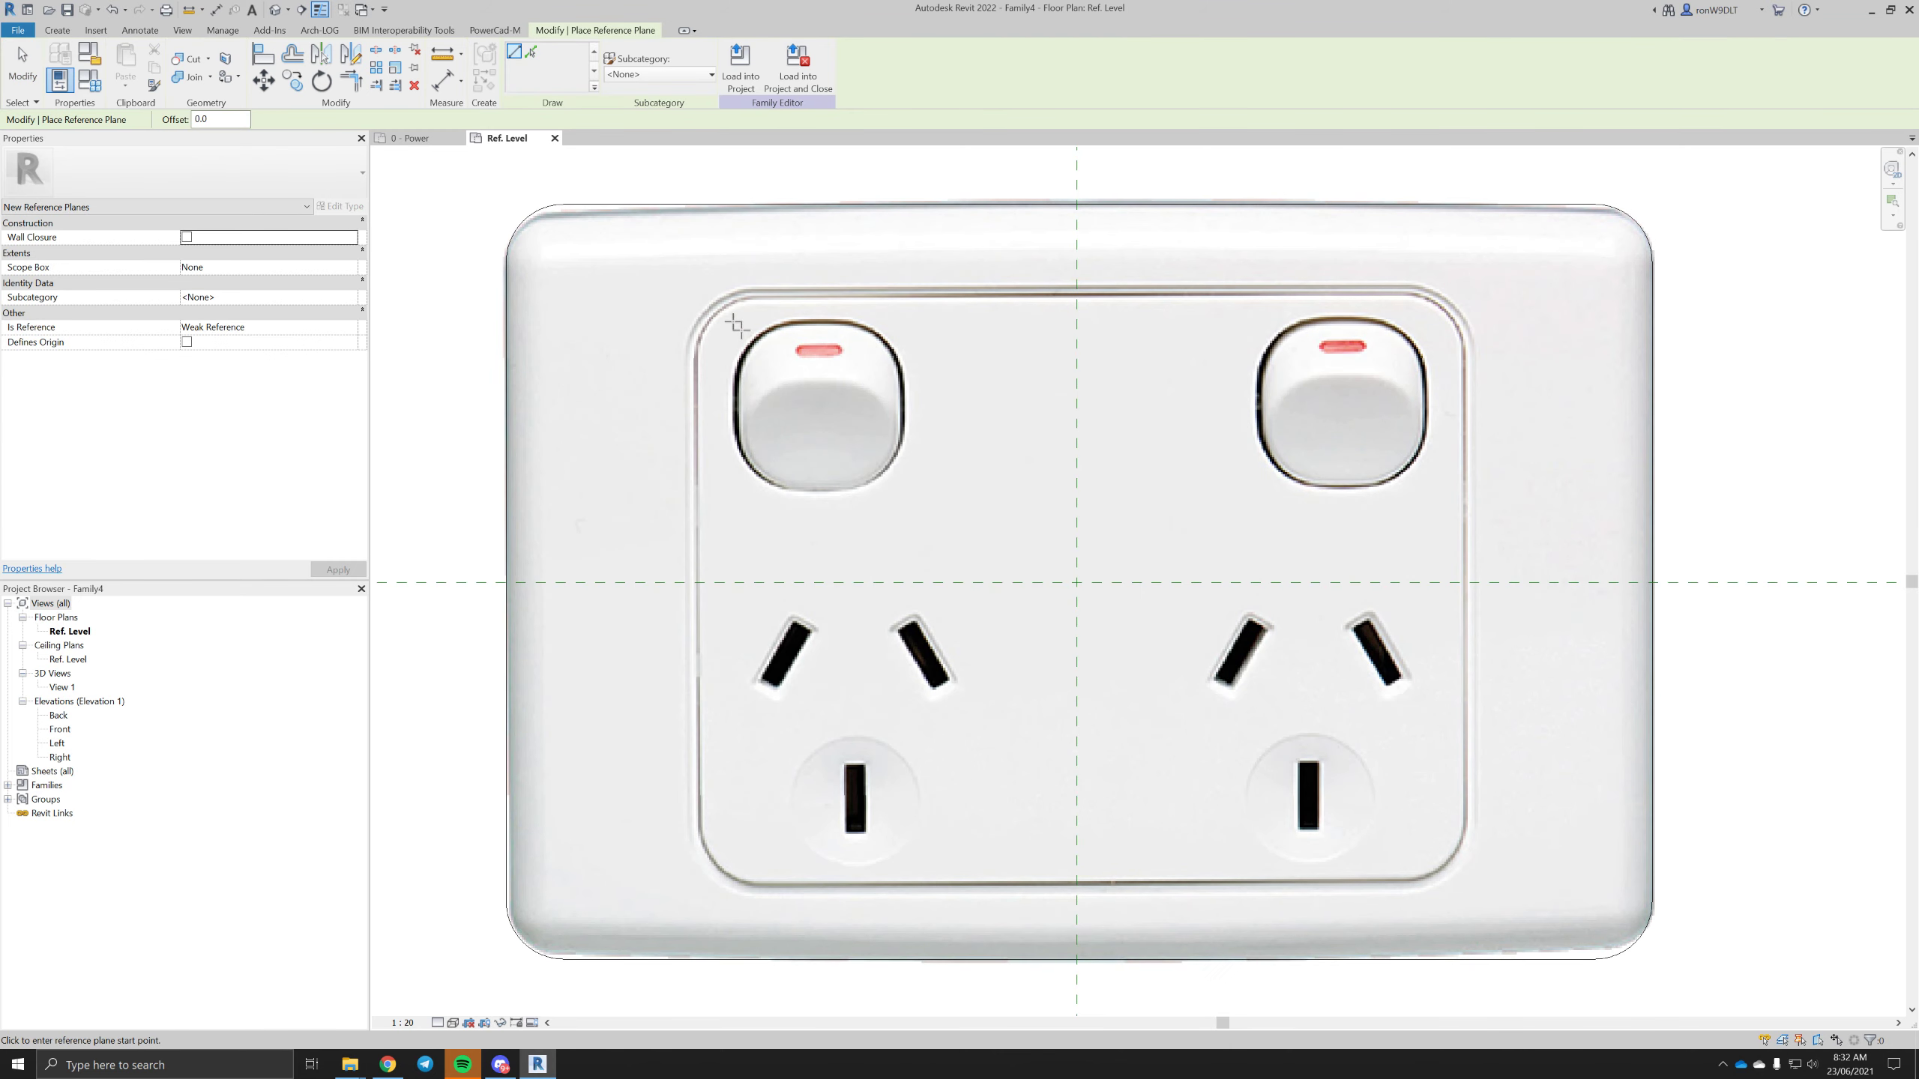
left_click(737, 326)
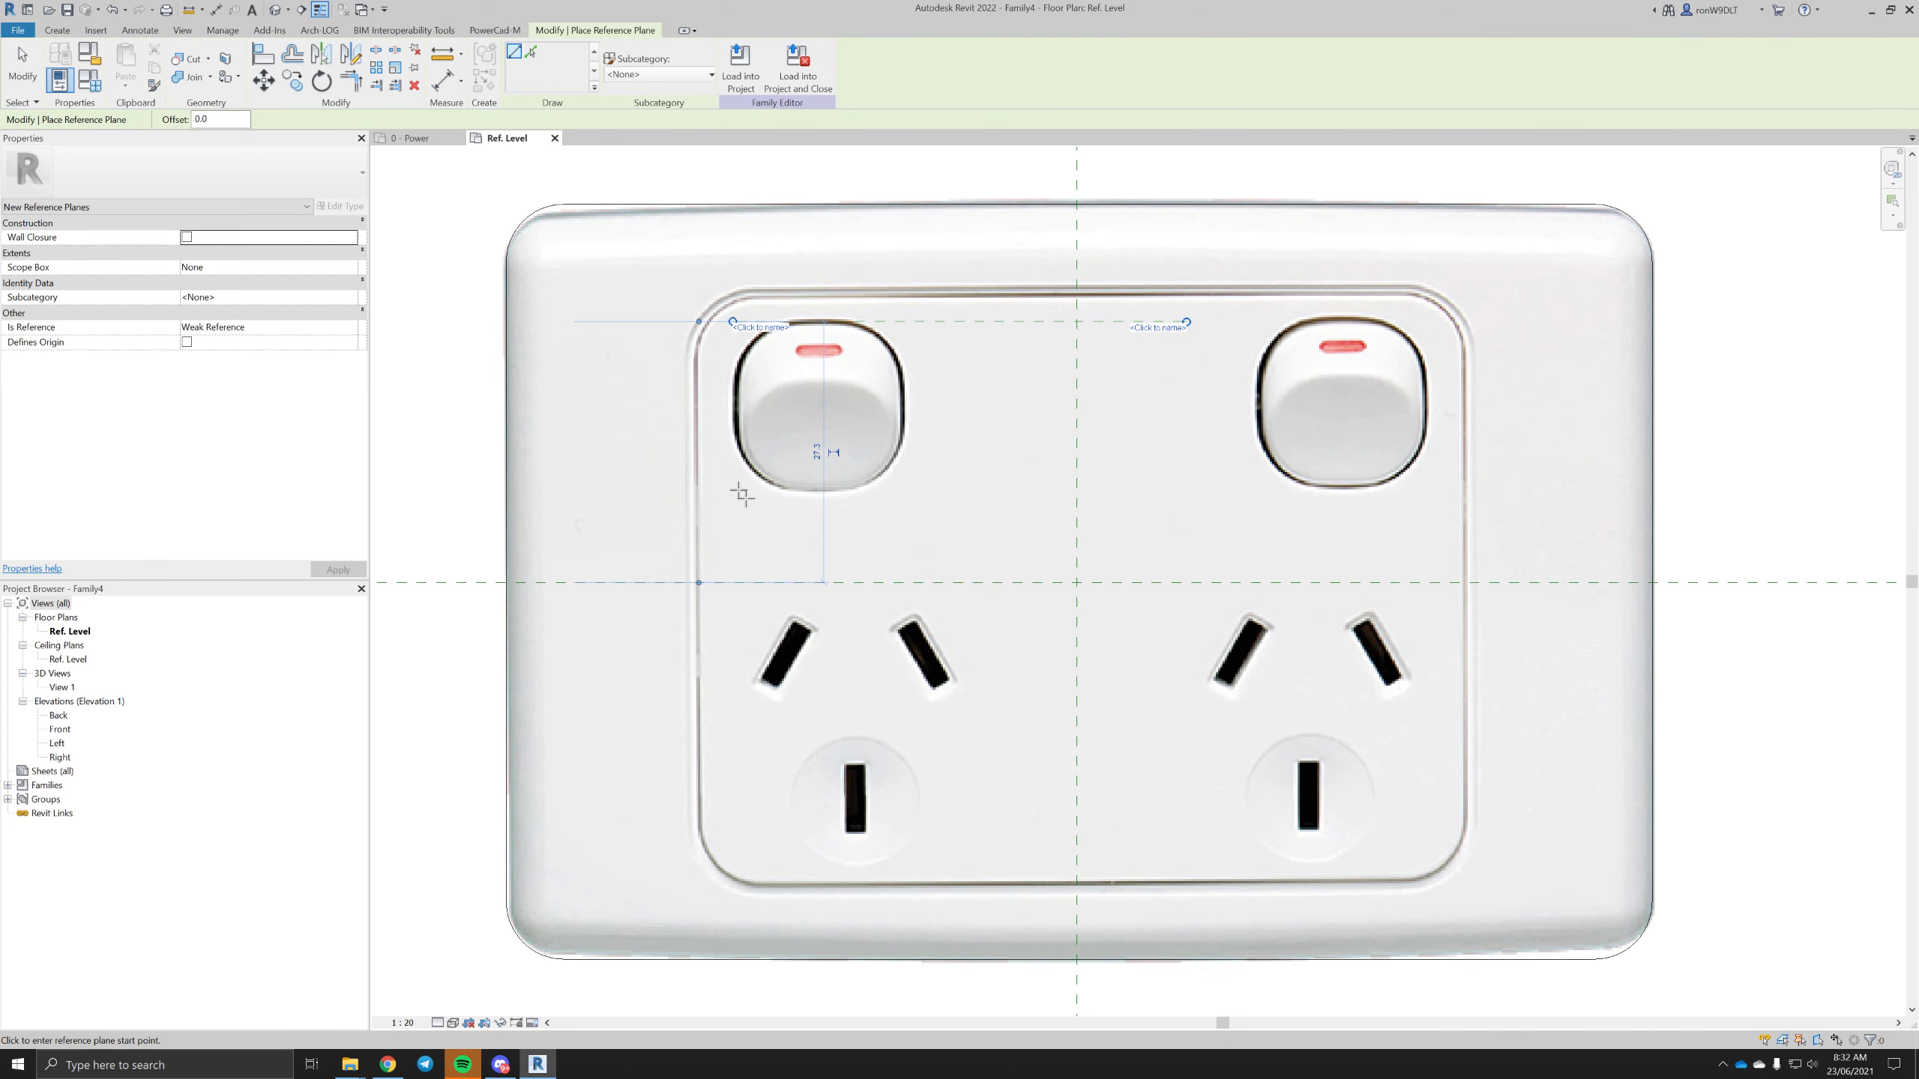
left_click(1003, 487)
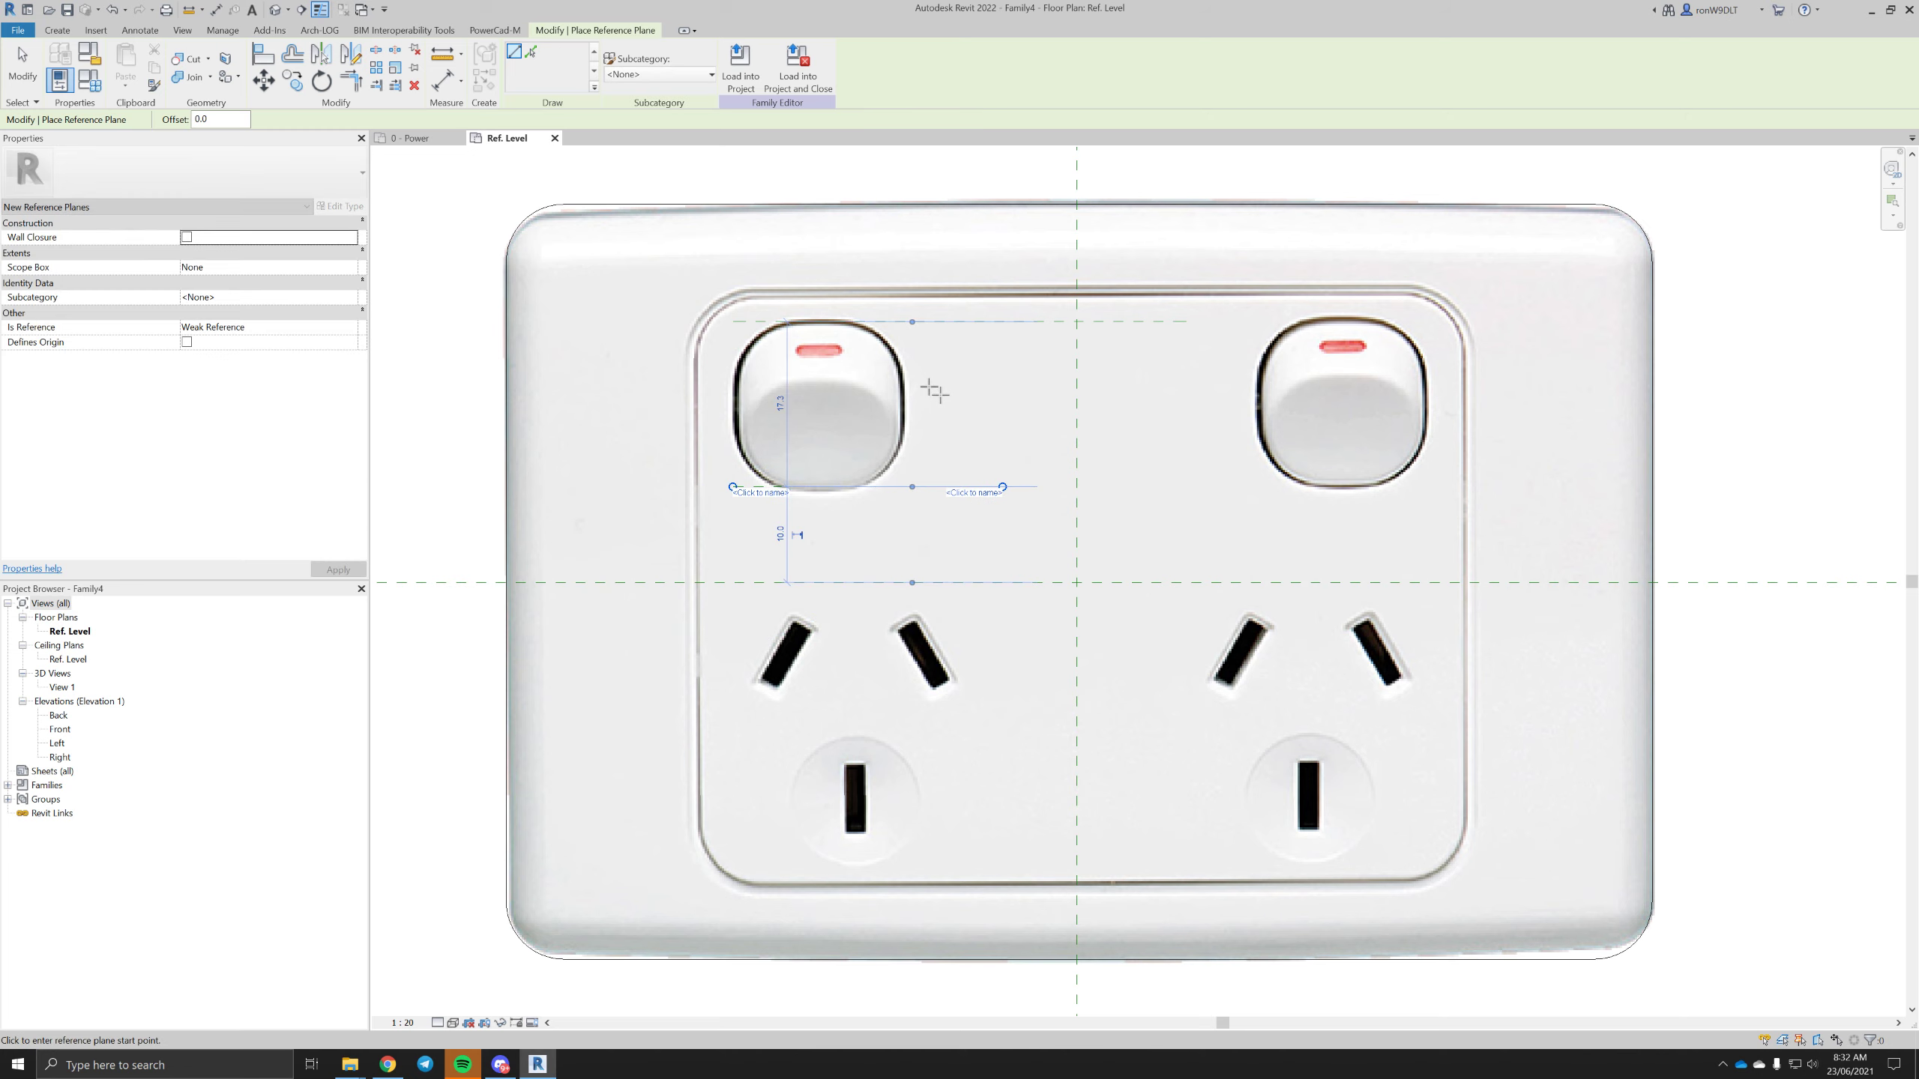
left_click(650, 390)
left_click(955, 390)
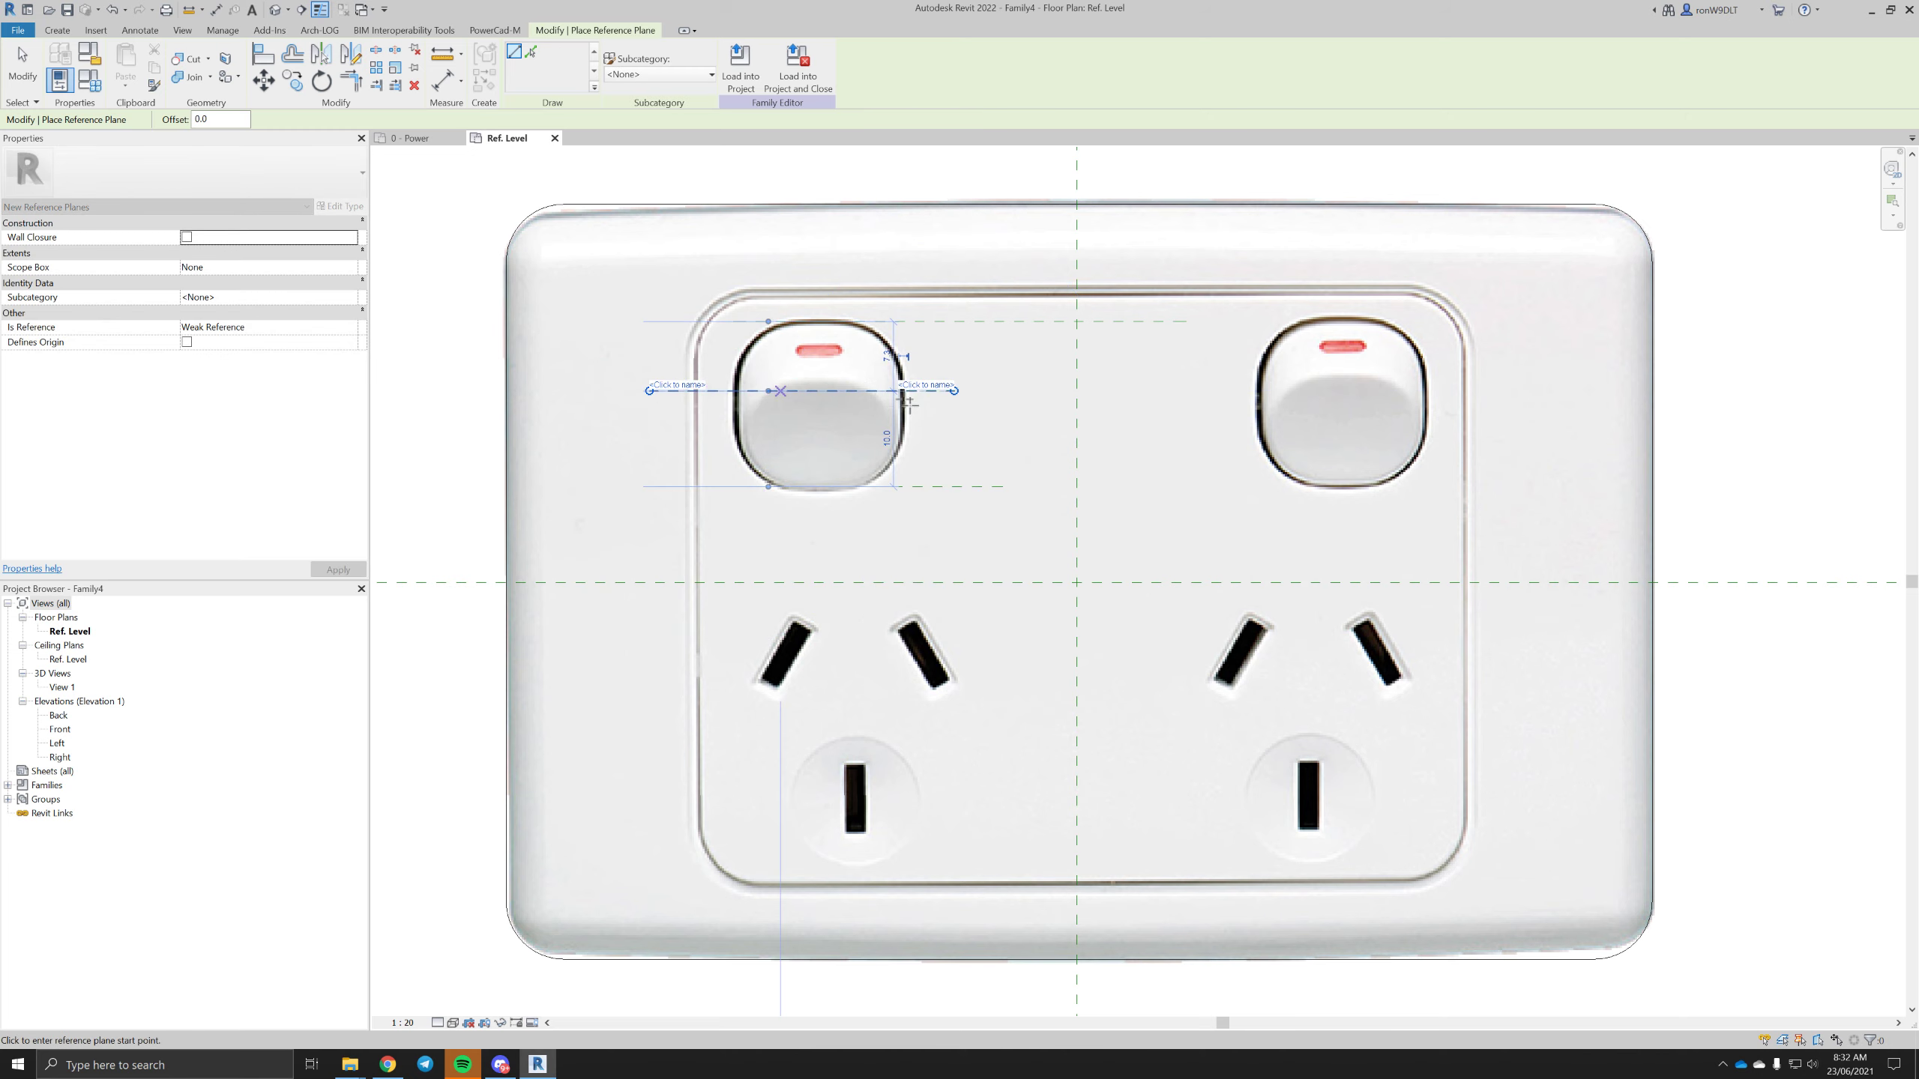
key("Escape")
key("Escape")
- Open the Left elevation and reduce the plate extrusion's depth to about 12 mm
scroll(881, 329, "down", 3)
middle_click_drag(617, 322, 819, 321)
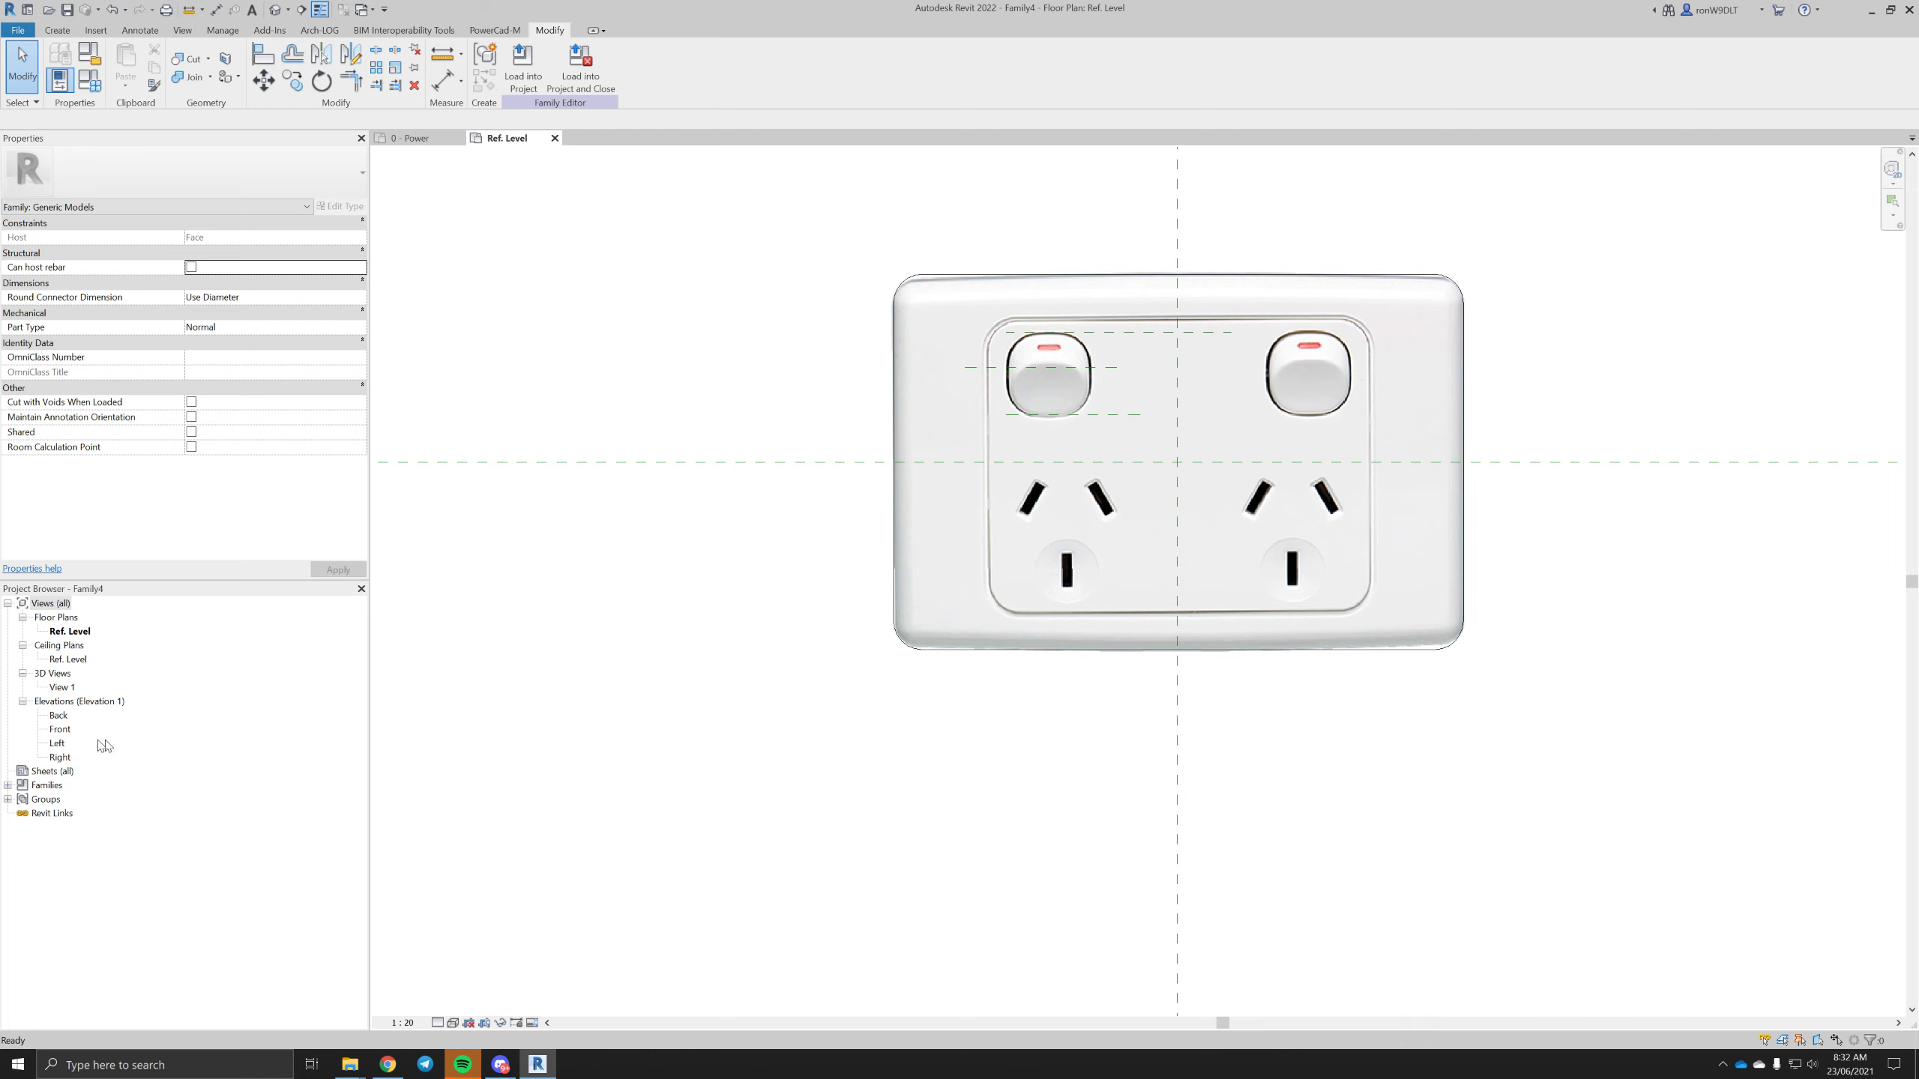
double_click(57, 744)
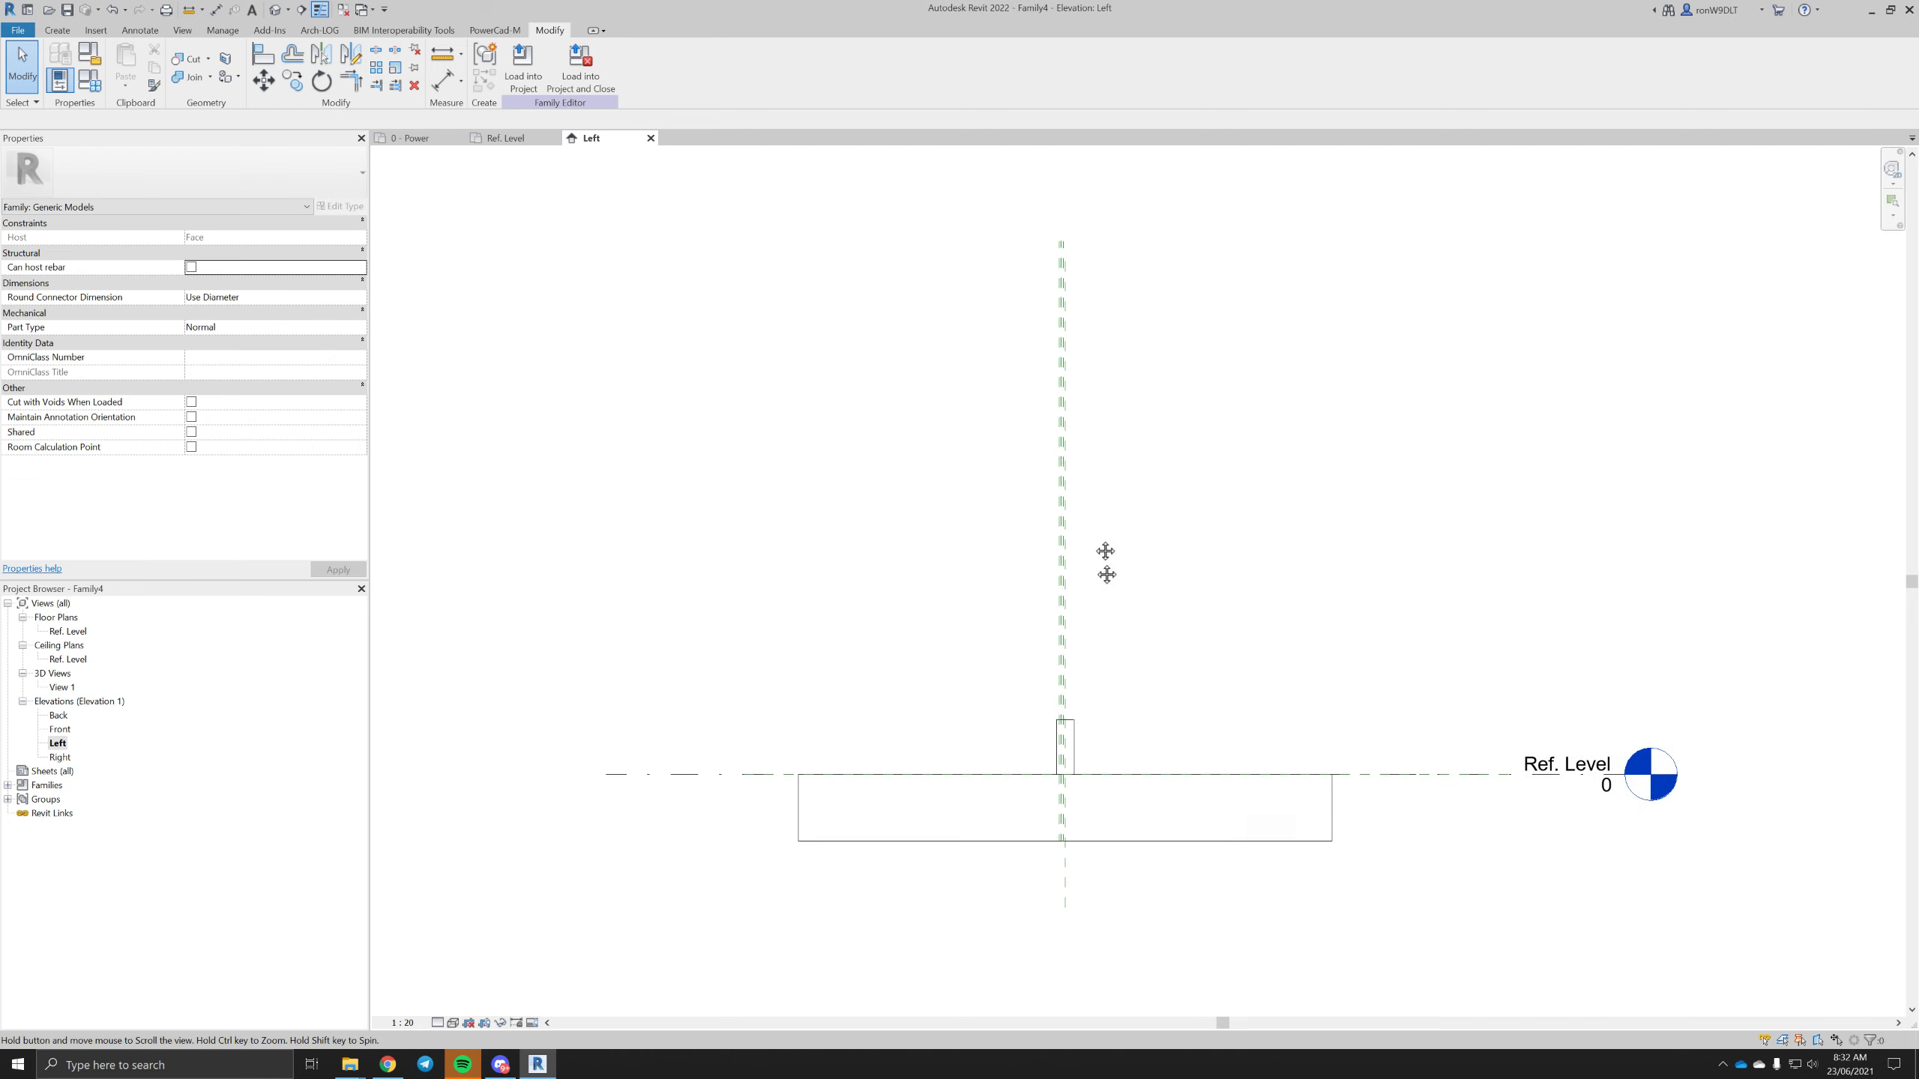
scroll(961, 570, "up", 3)
left_click(976, 408)
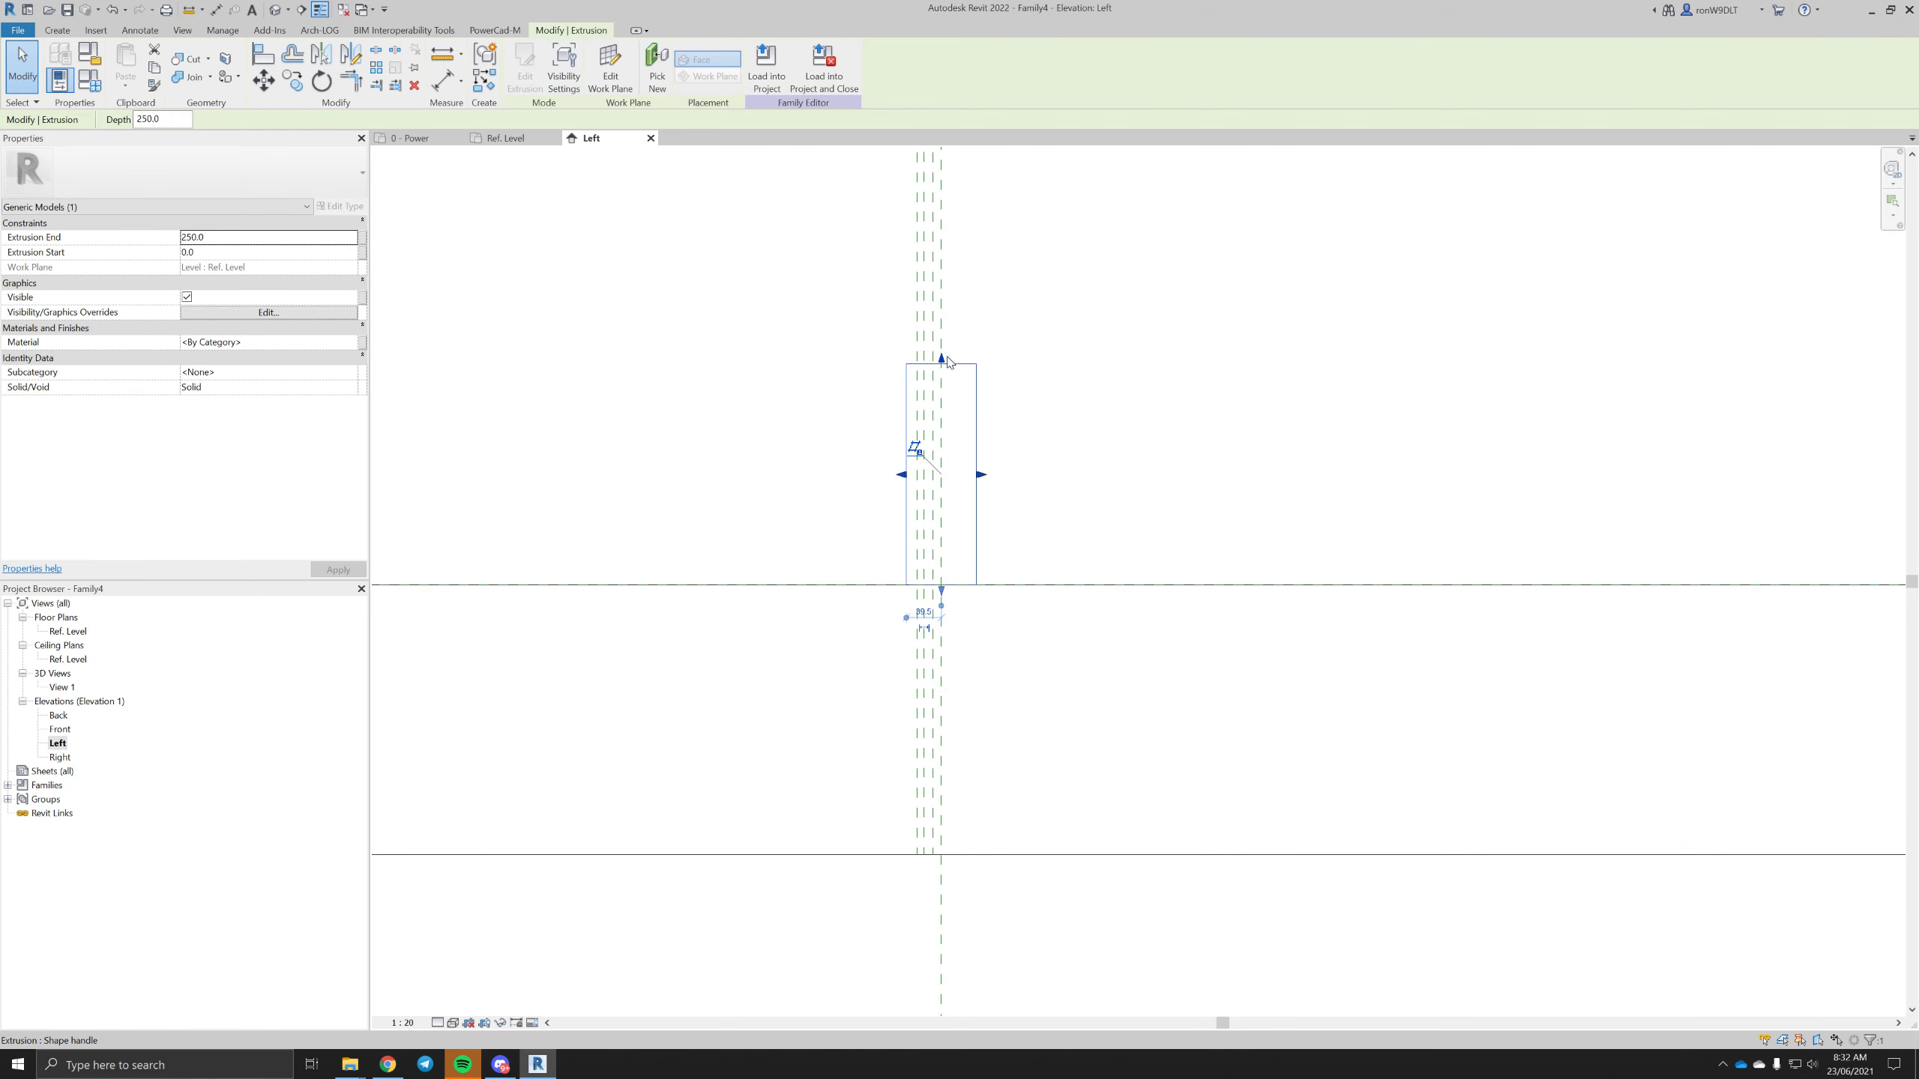
left_click_drag(958, 560, 960, 578)
left_click(939, 608)
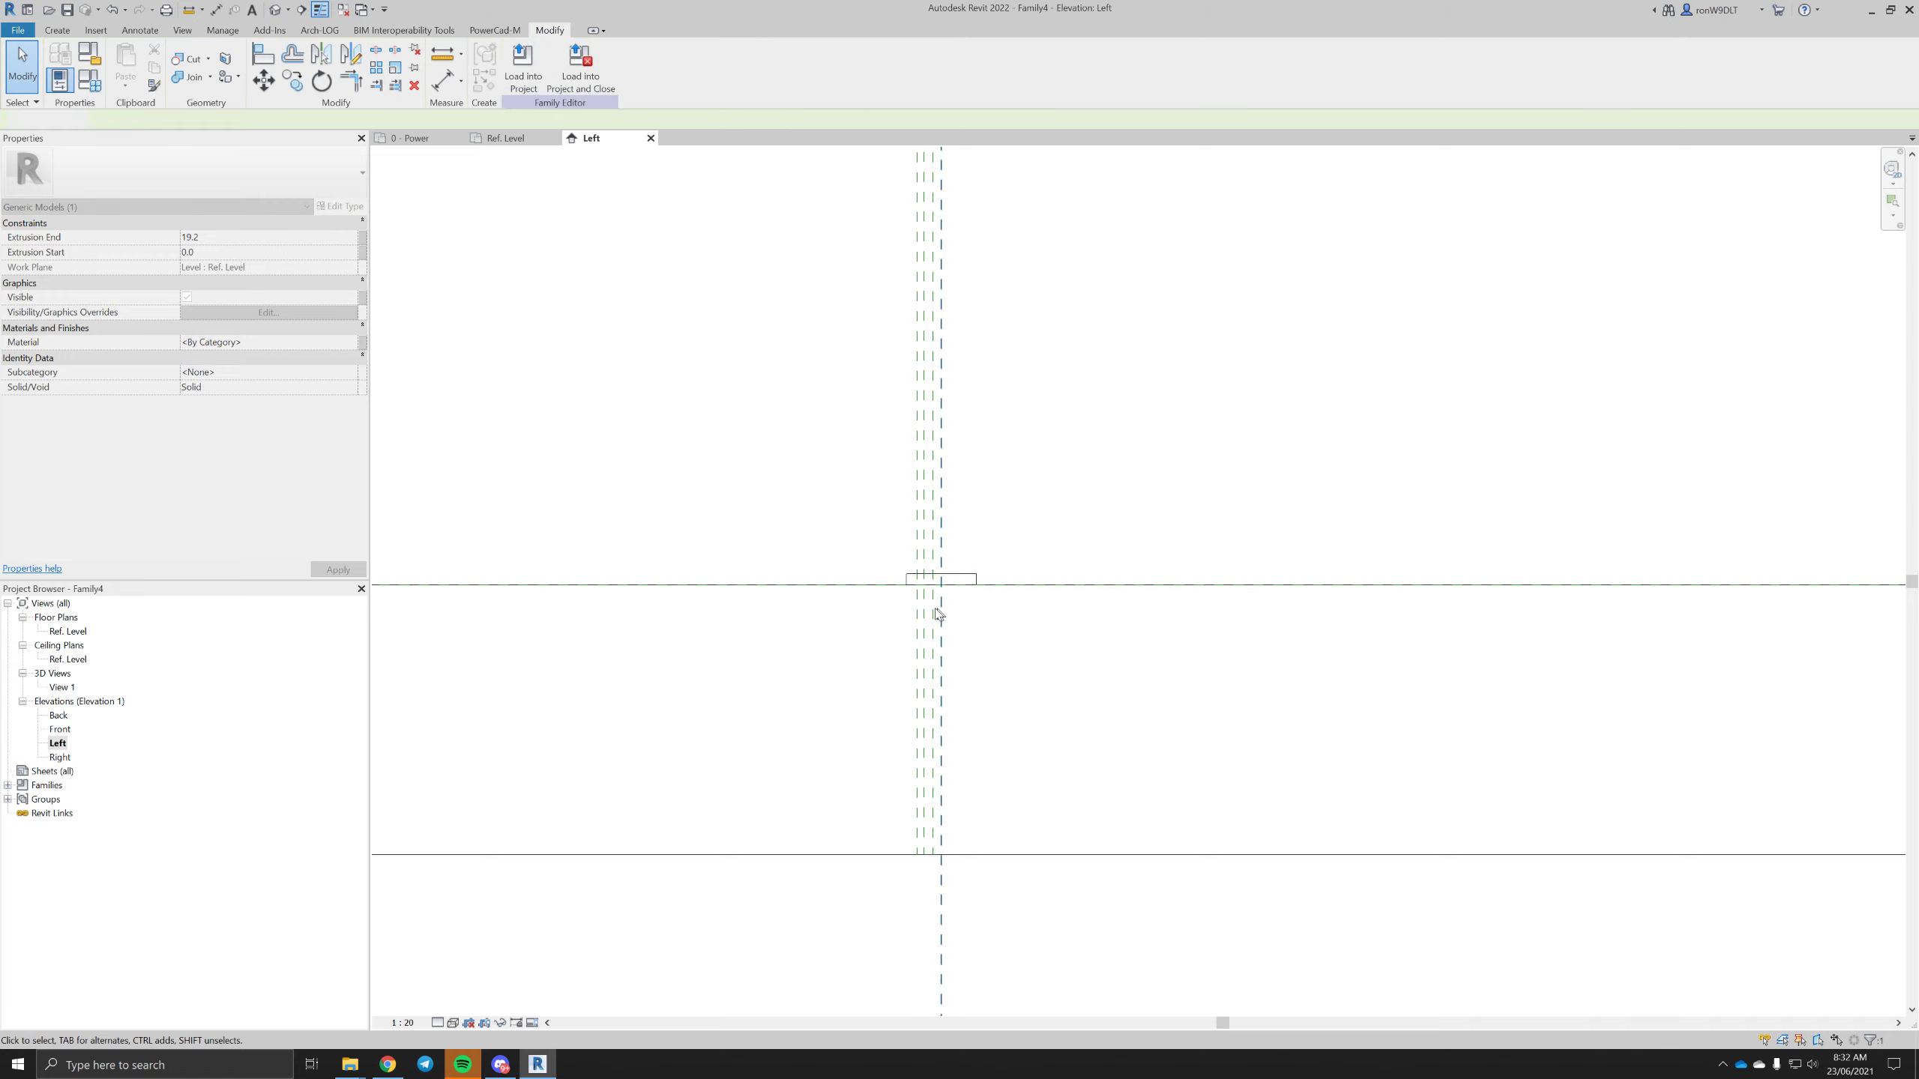
- Lower the plate extrusion's top face slightly further to make the plate thinner
scroll(938, 607, "up", 9)
left_click(1013, 476)
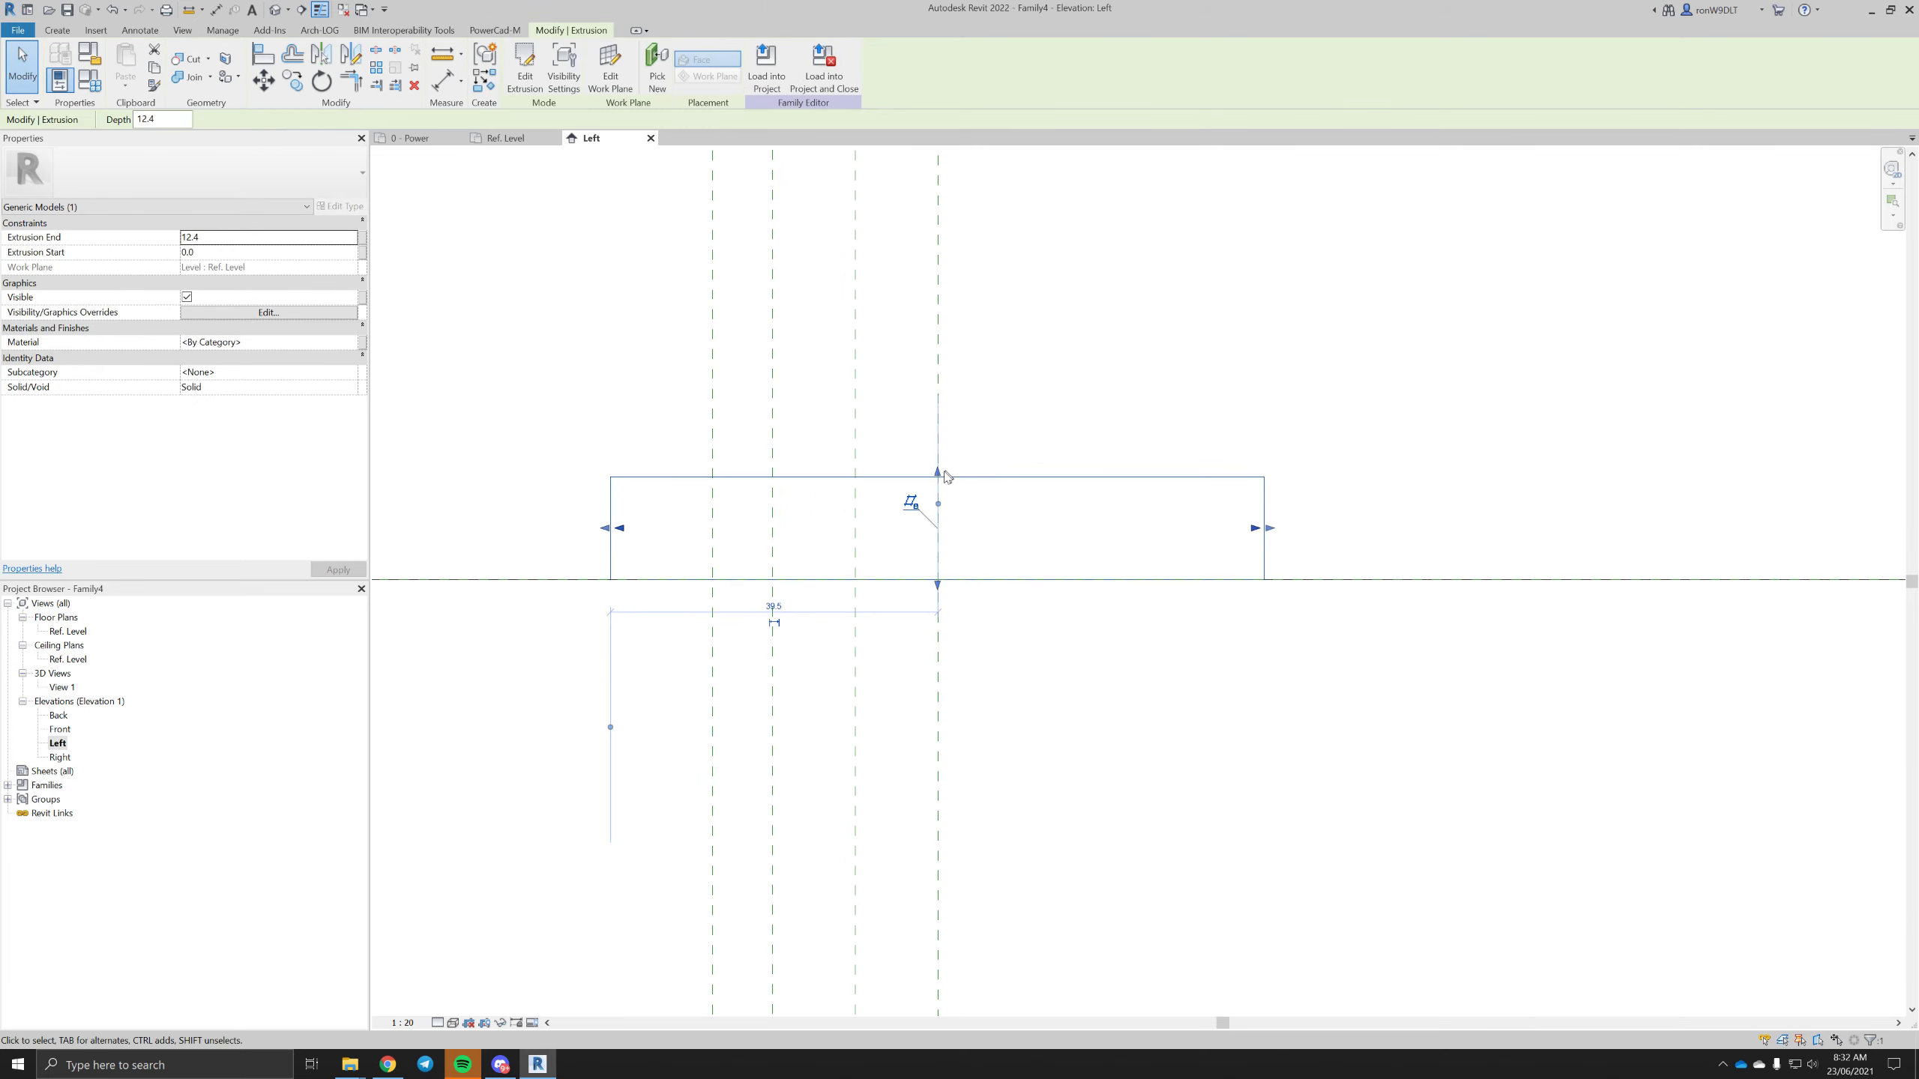
left_click_drag(940, 473, 942, 493)
left_click(536, 523)
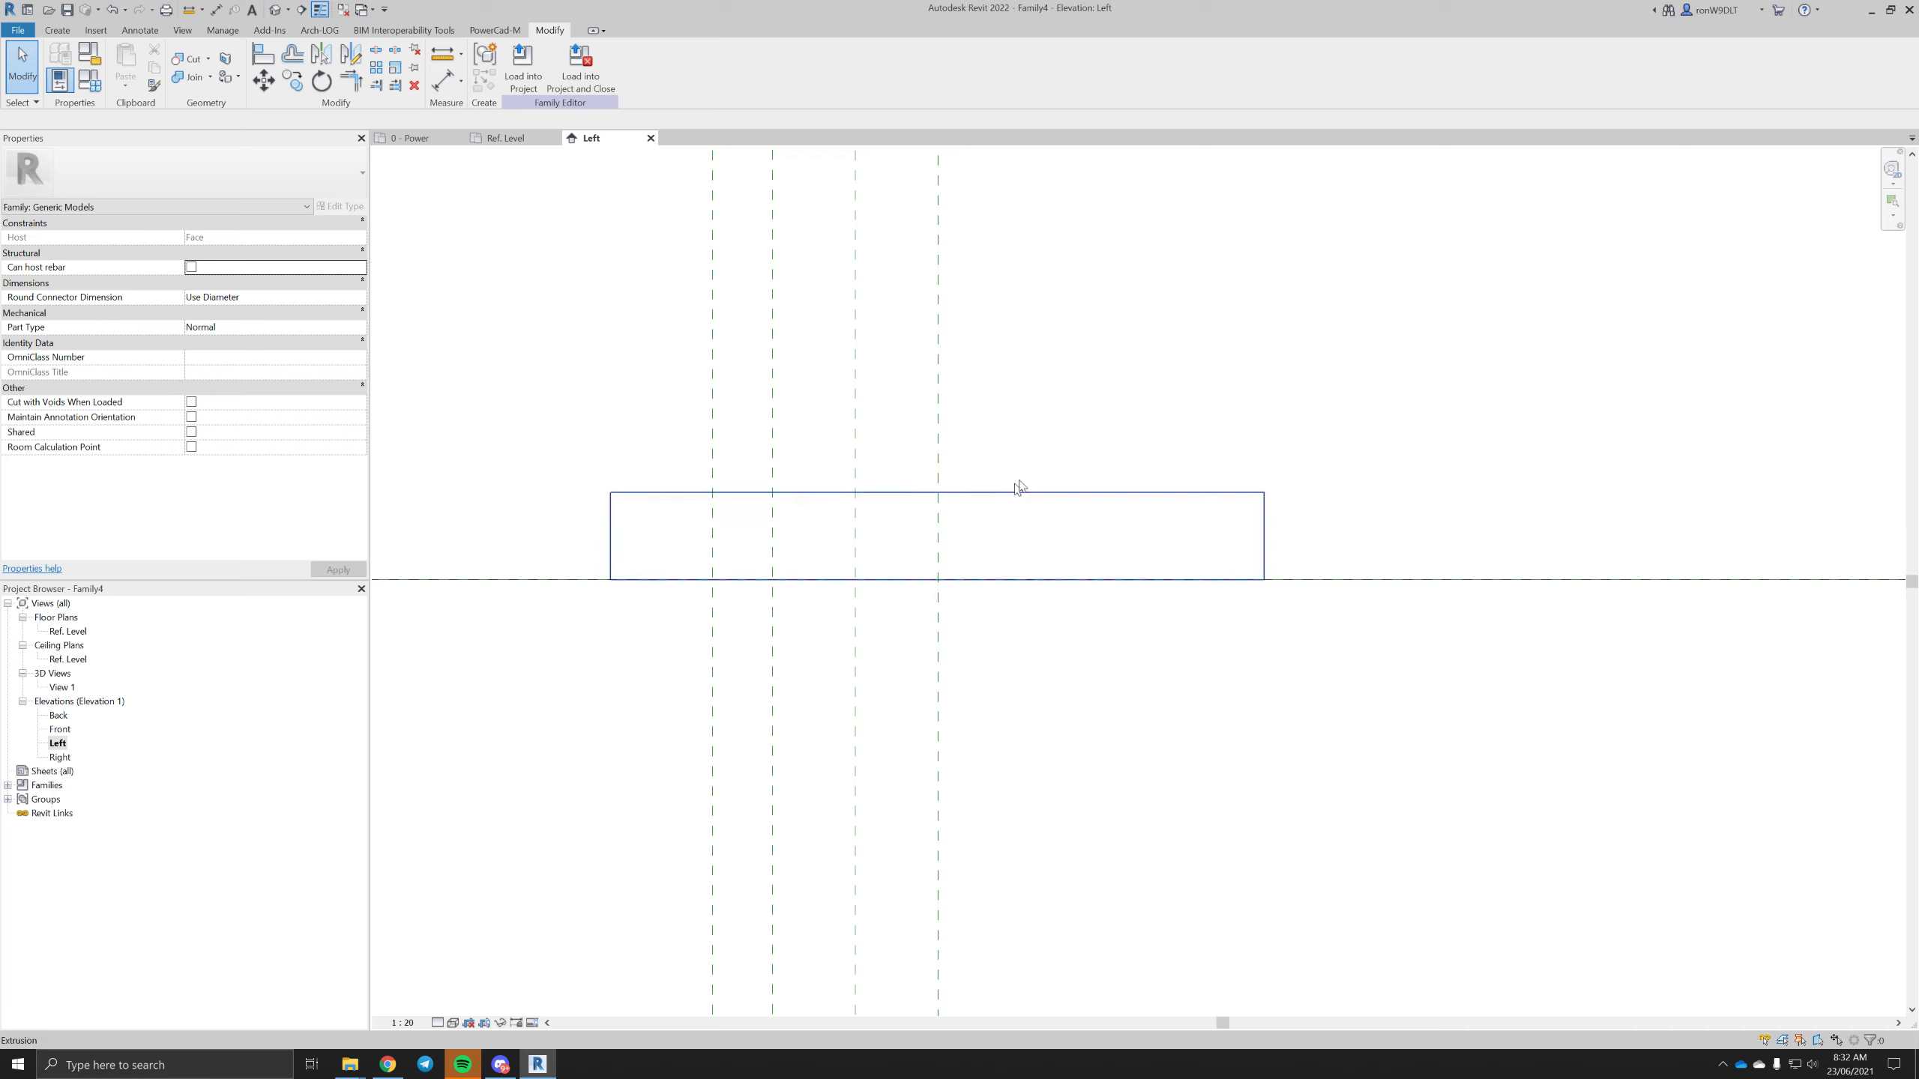
- Start an extrusion and sketch a closed triangle on the plate's top face between the switch's outer reference planes, with its apex on the middle plane
middle_click_drag(792, 486, 866, 463)
scroll(849, 515, "down", 2)
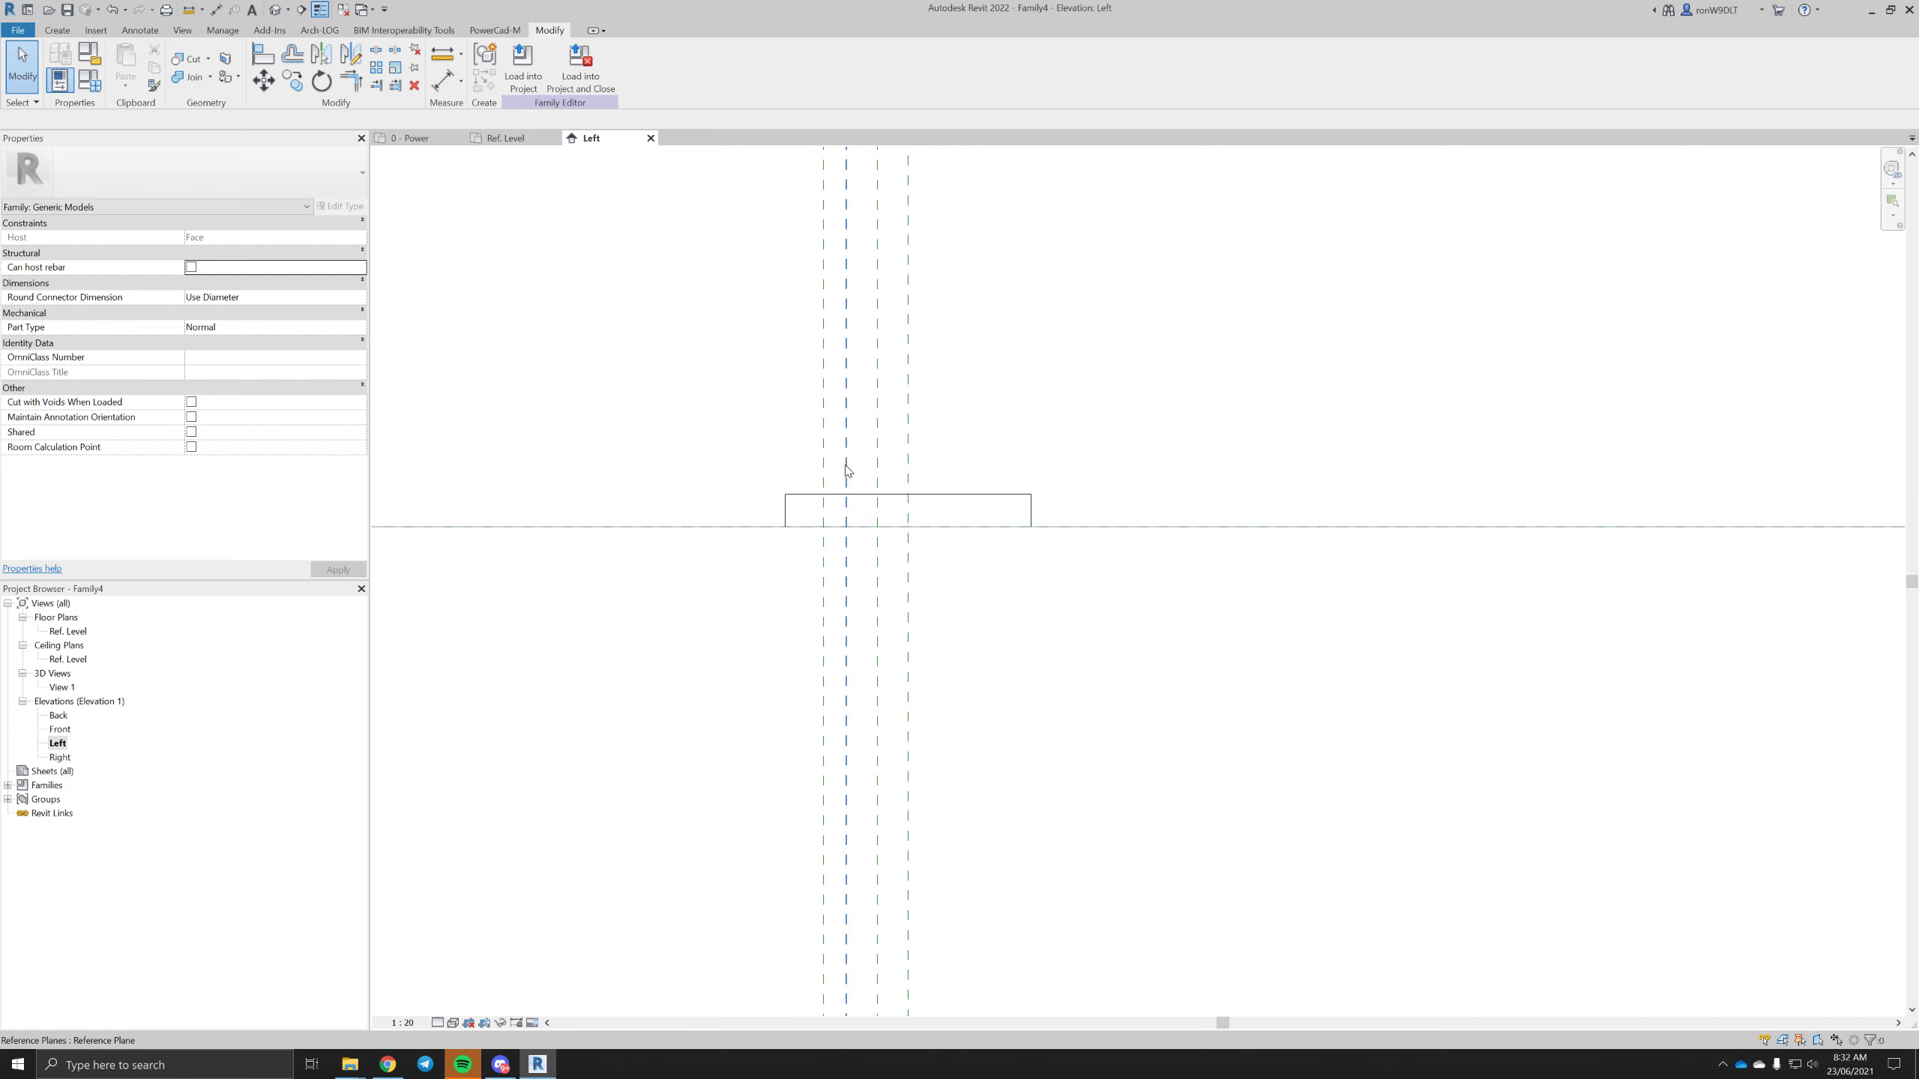
scroll(848, 470, "up", 3)
middle_click_drag(784, 458, 724, 454)
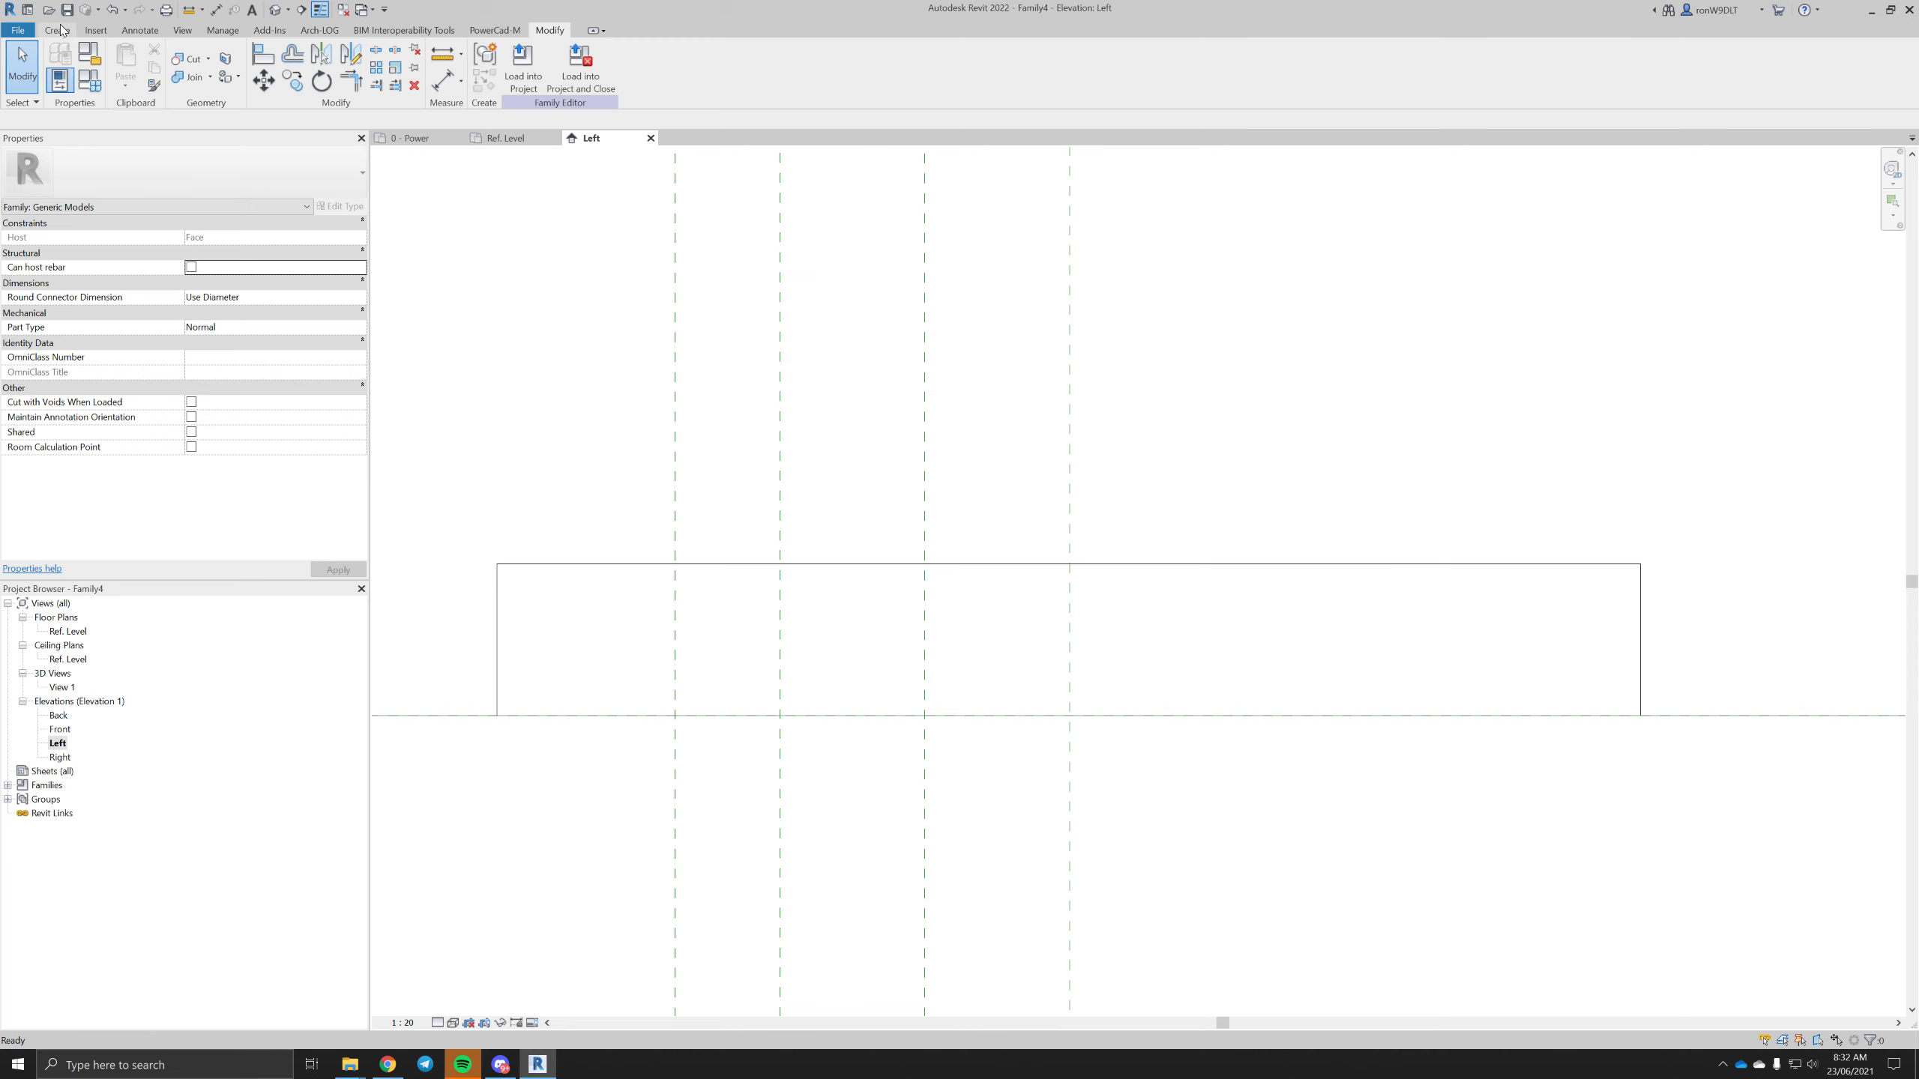
left_click(59, 30)
left_click(128, 60)
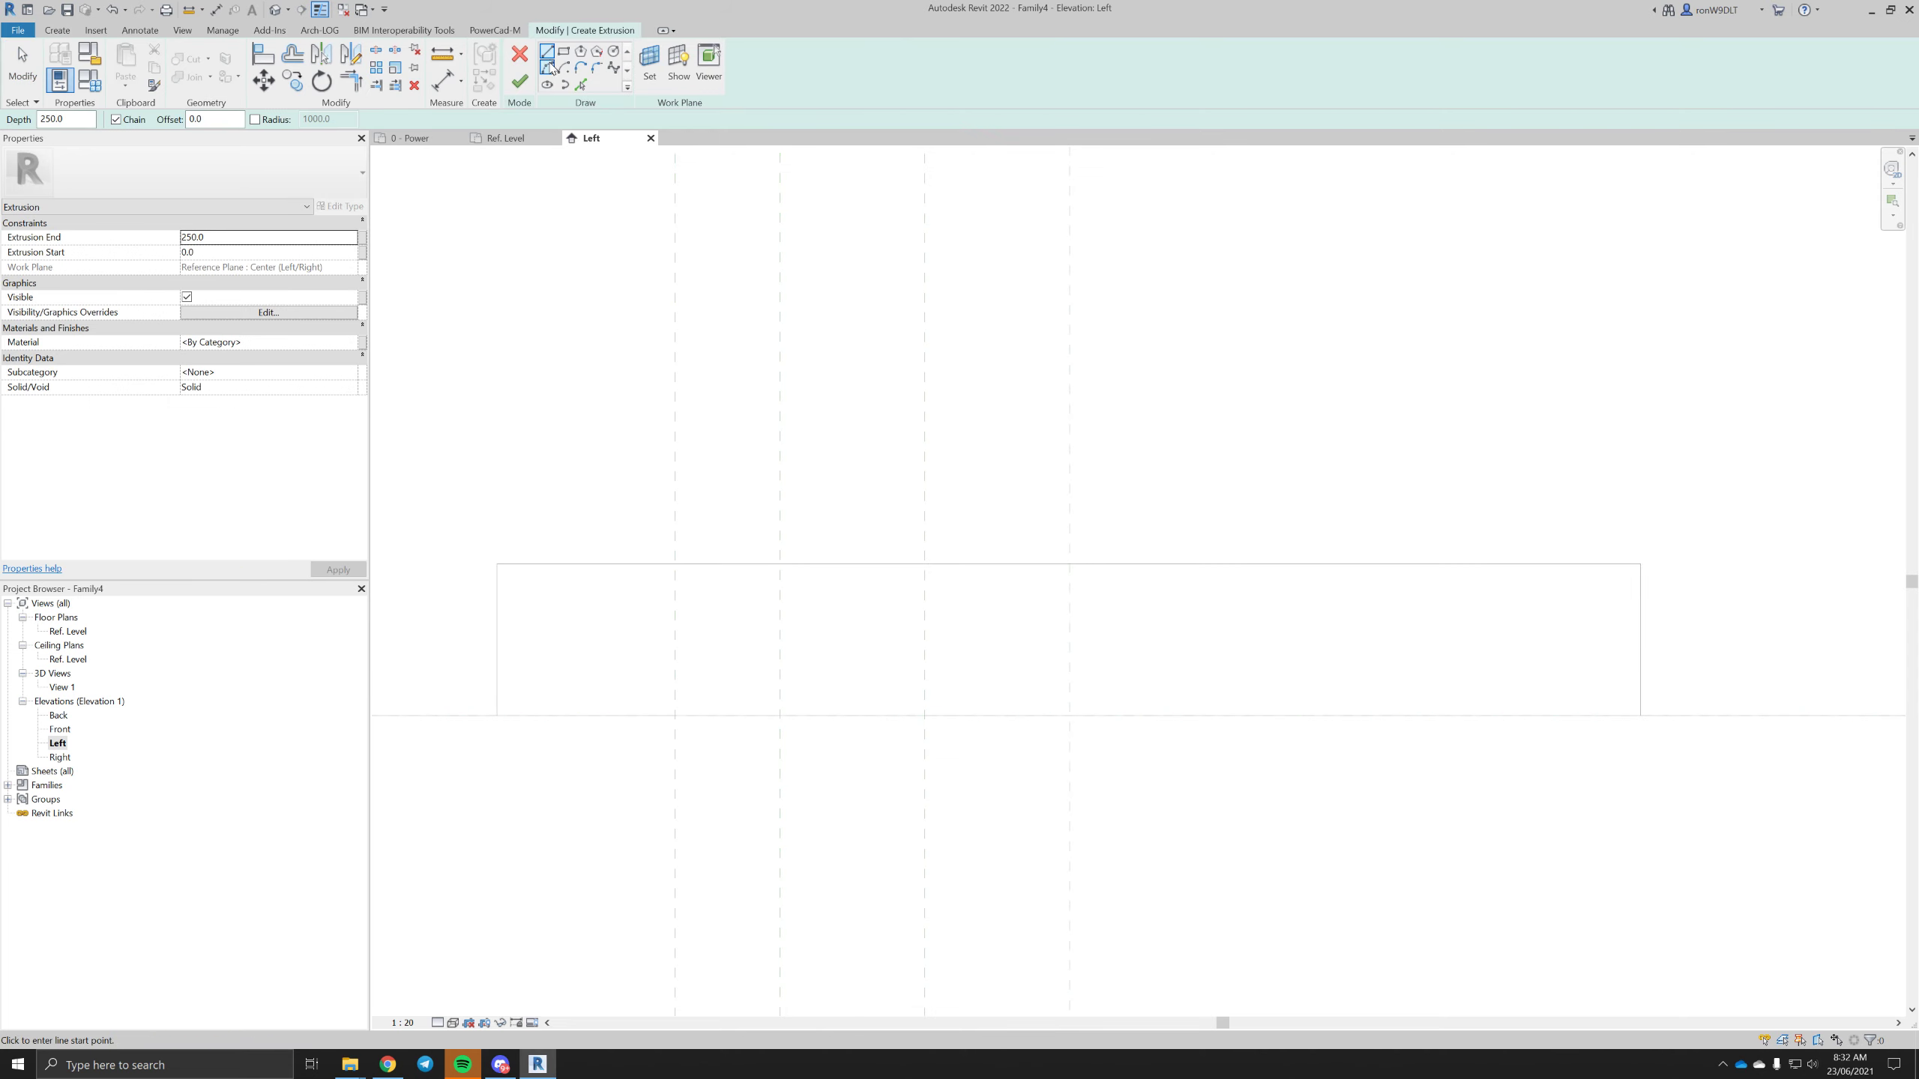
left_click(564, 84)
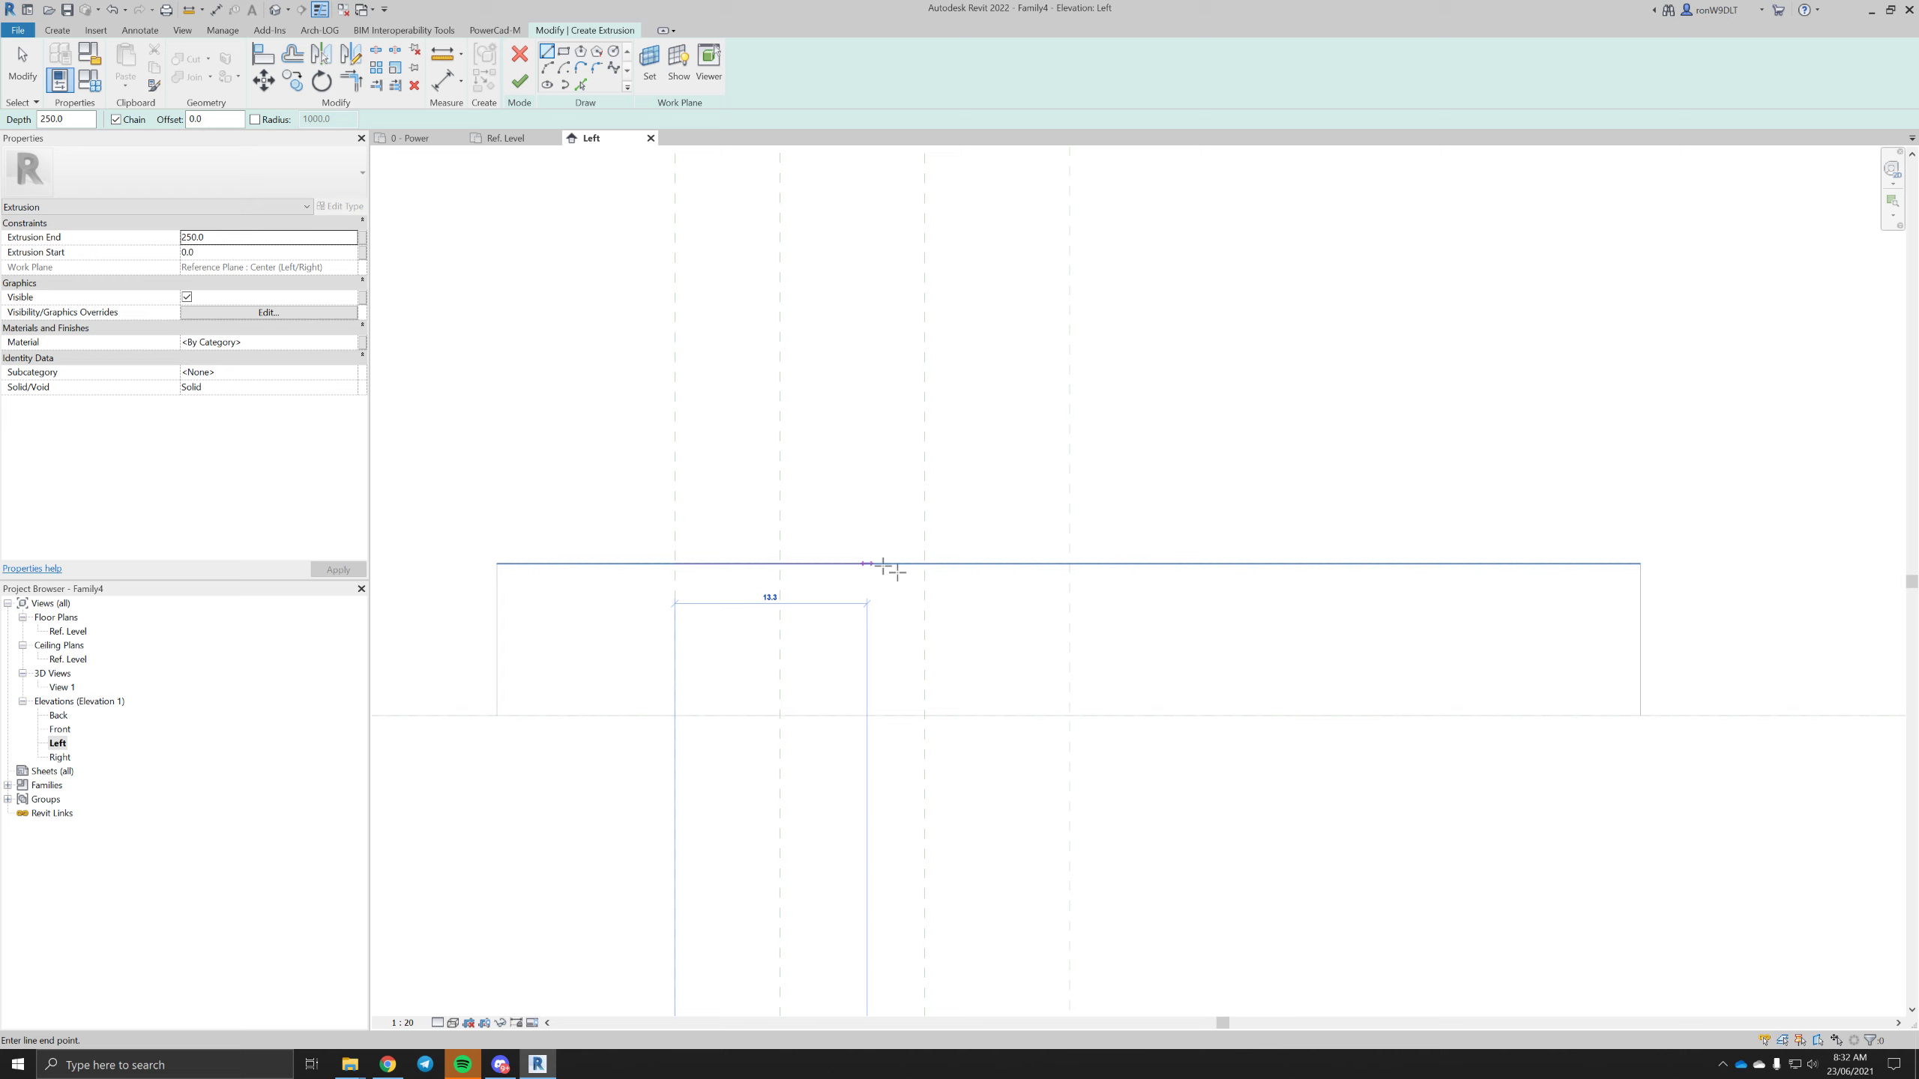
left_click(923, 563)
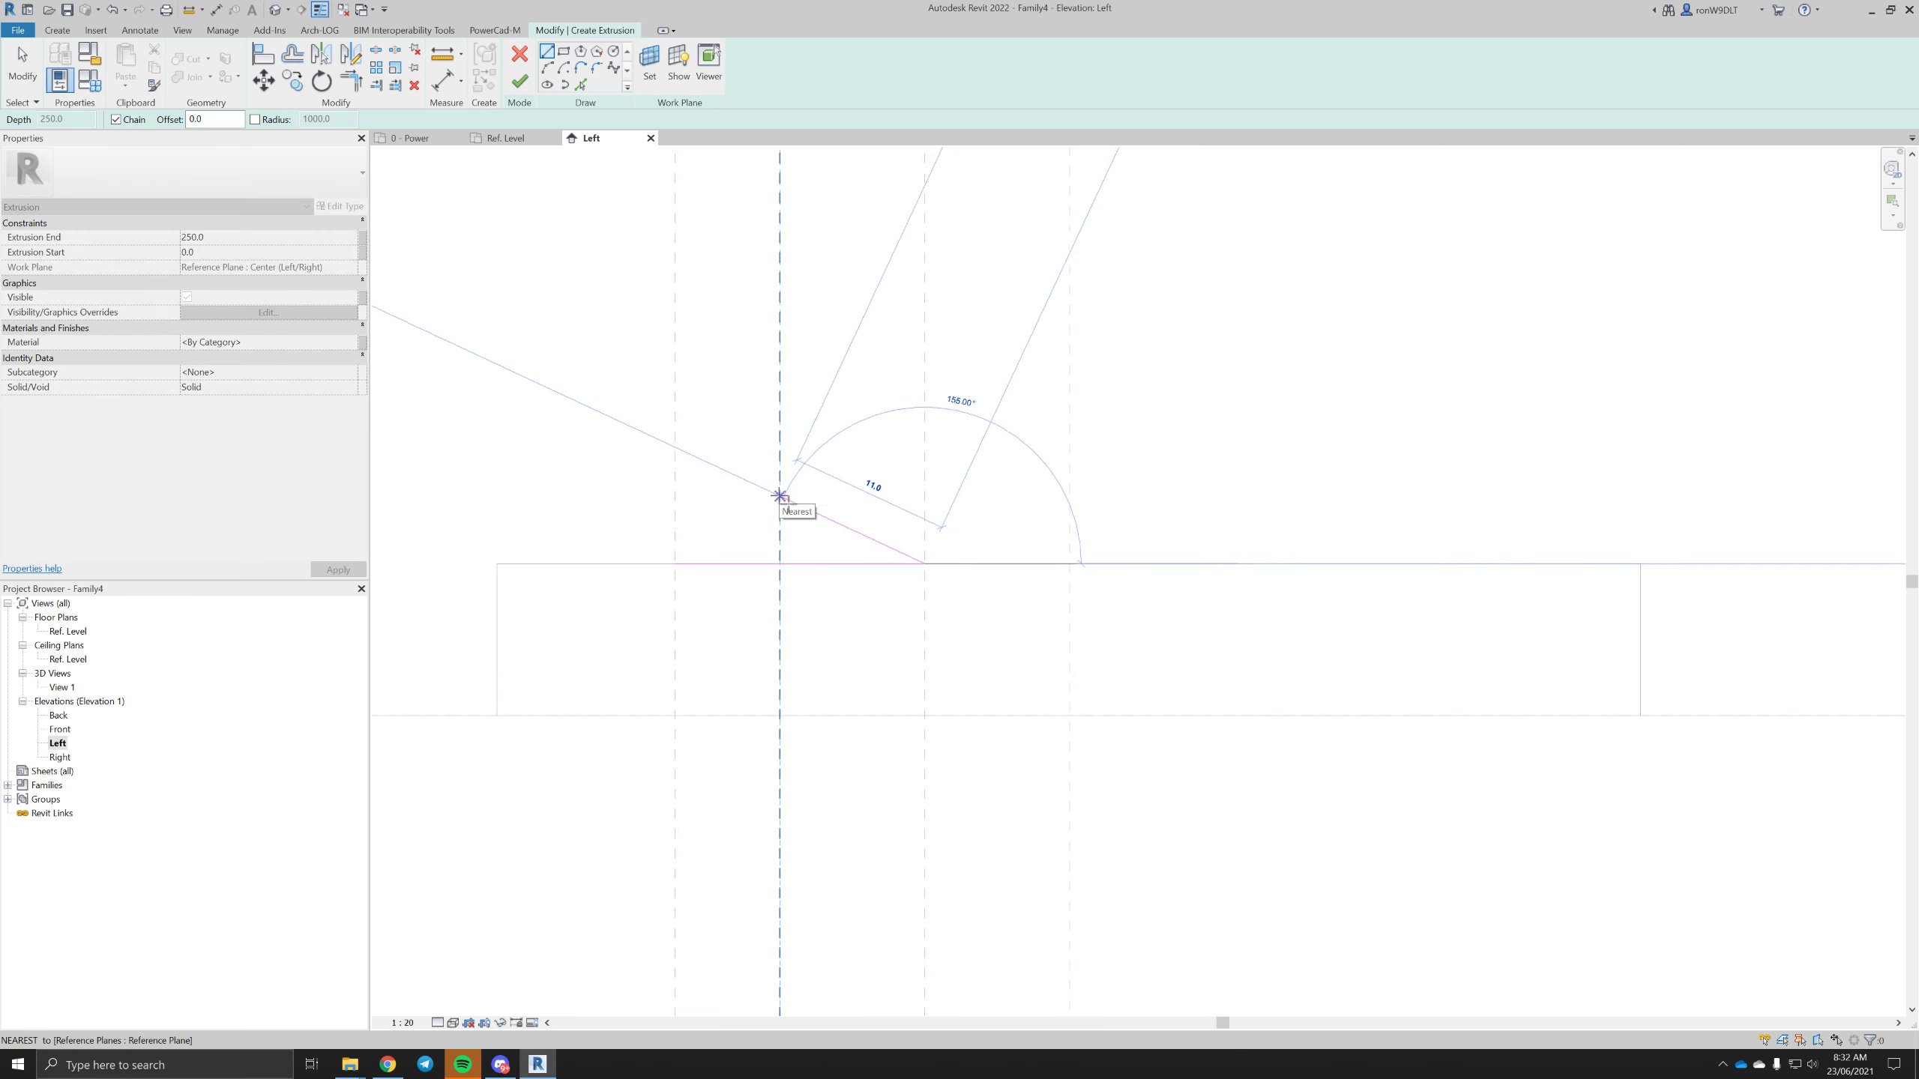
left_click(779, 497)
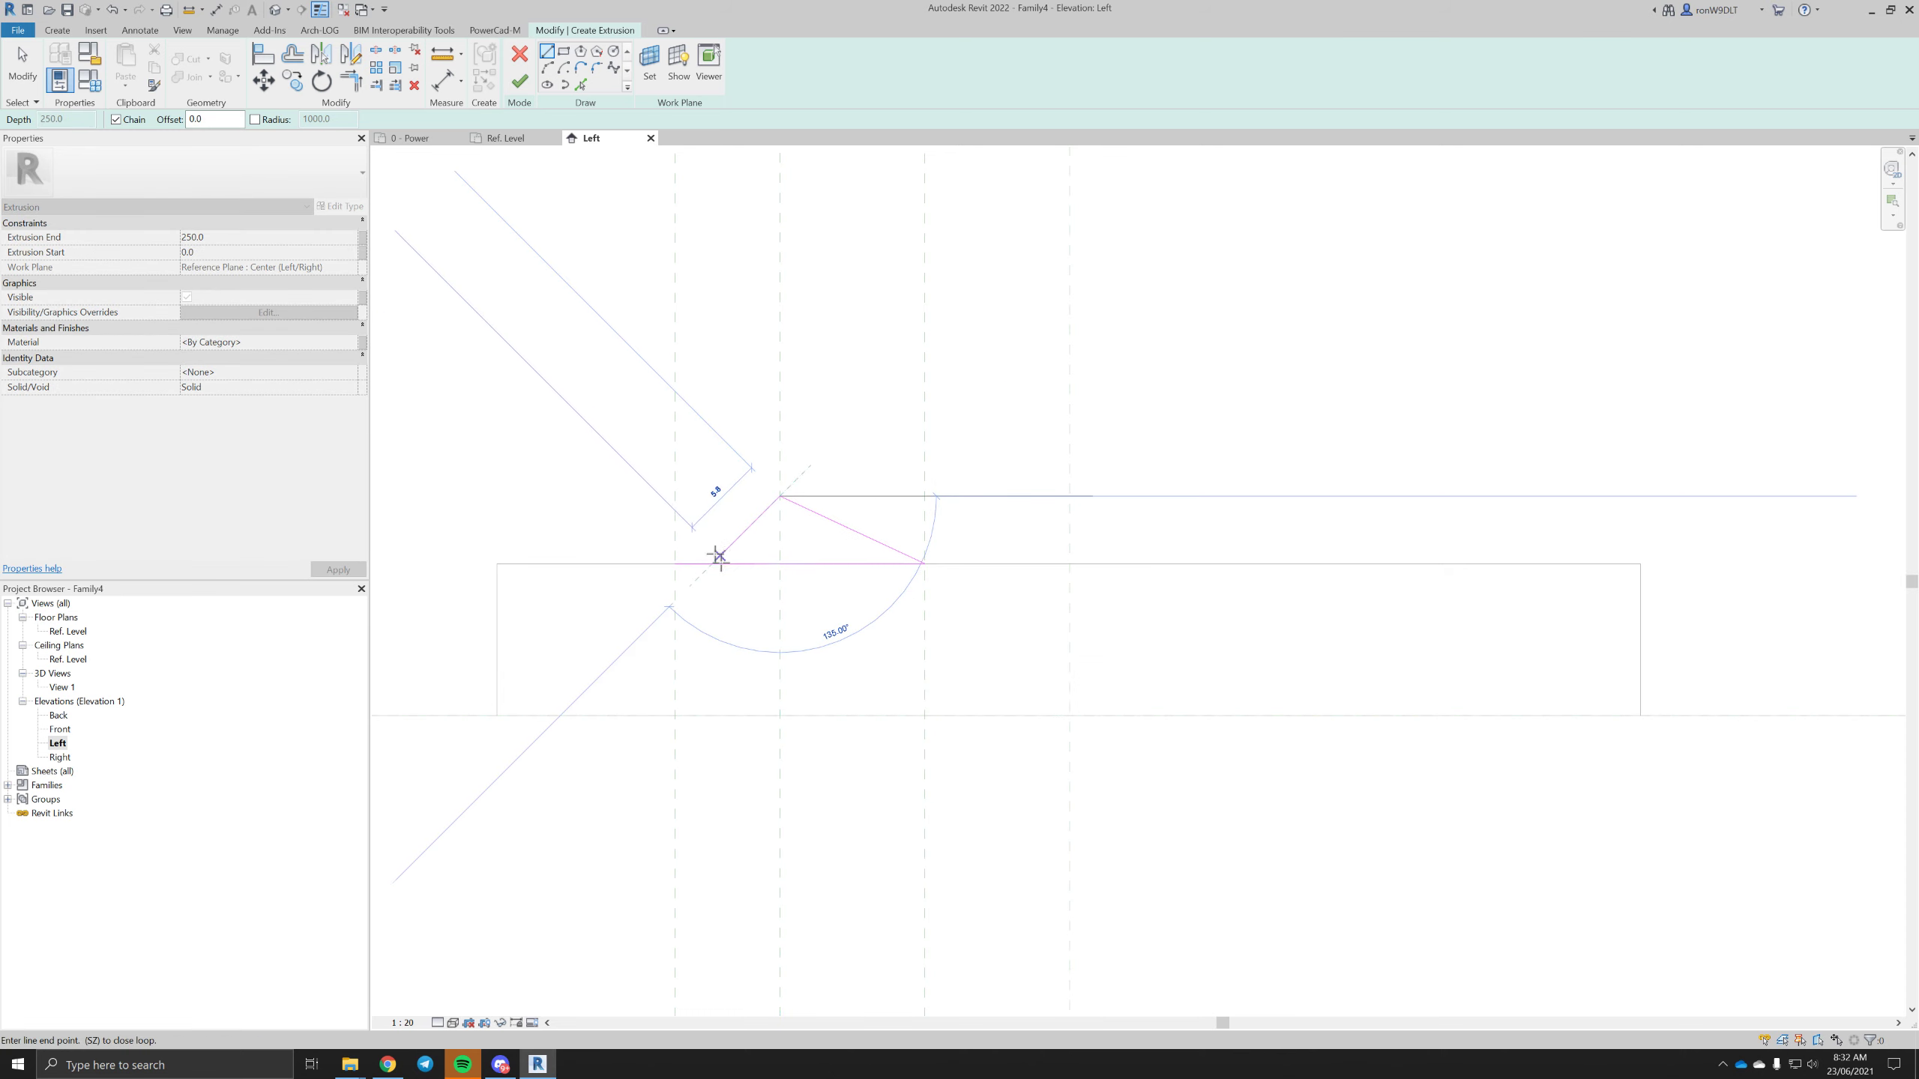
left_click(675, 564)
key("Escape")
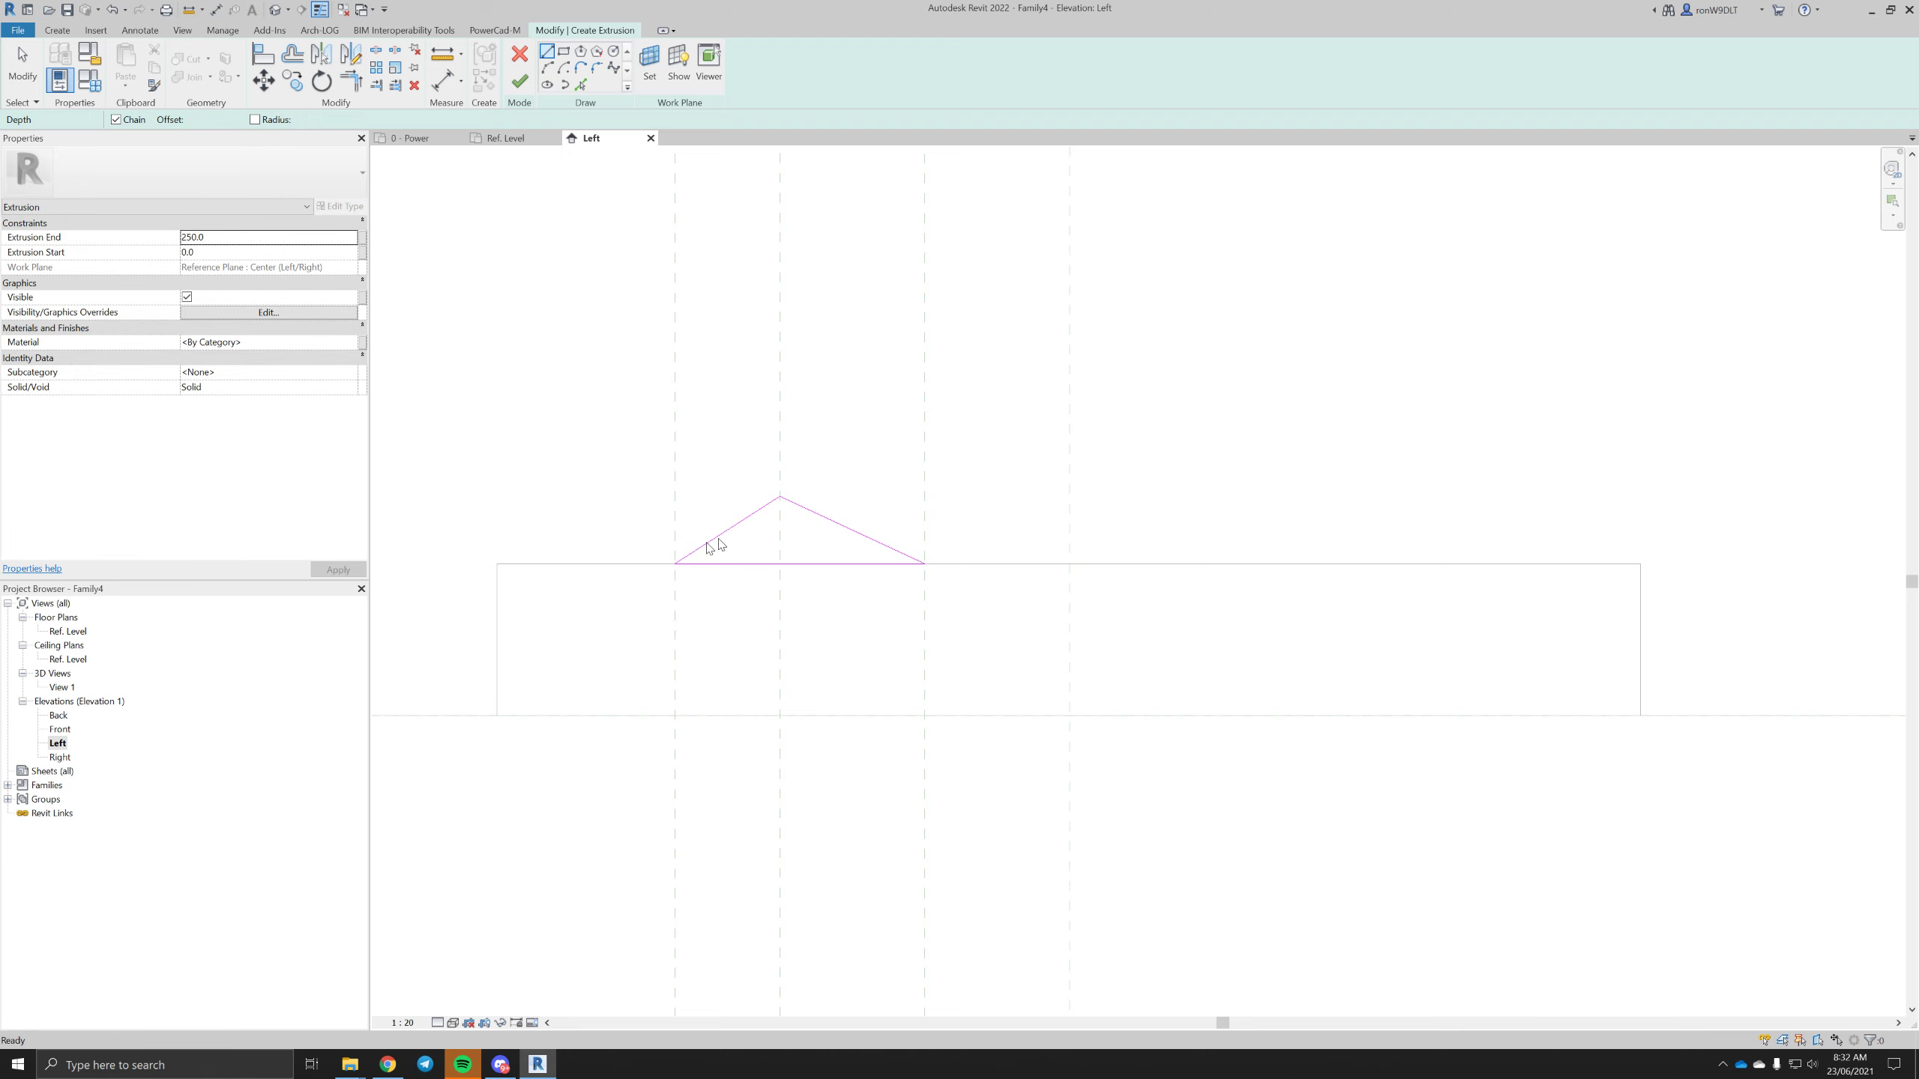
- Finish the triangular switch profile sketch to create its extrusion
scroll(706, 545, "up", 3)
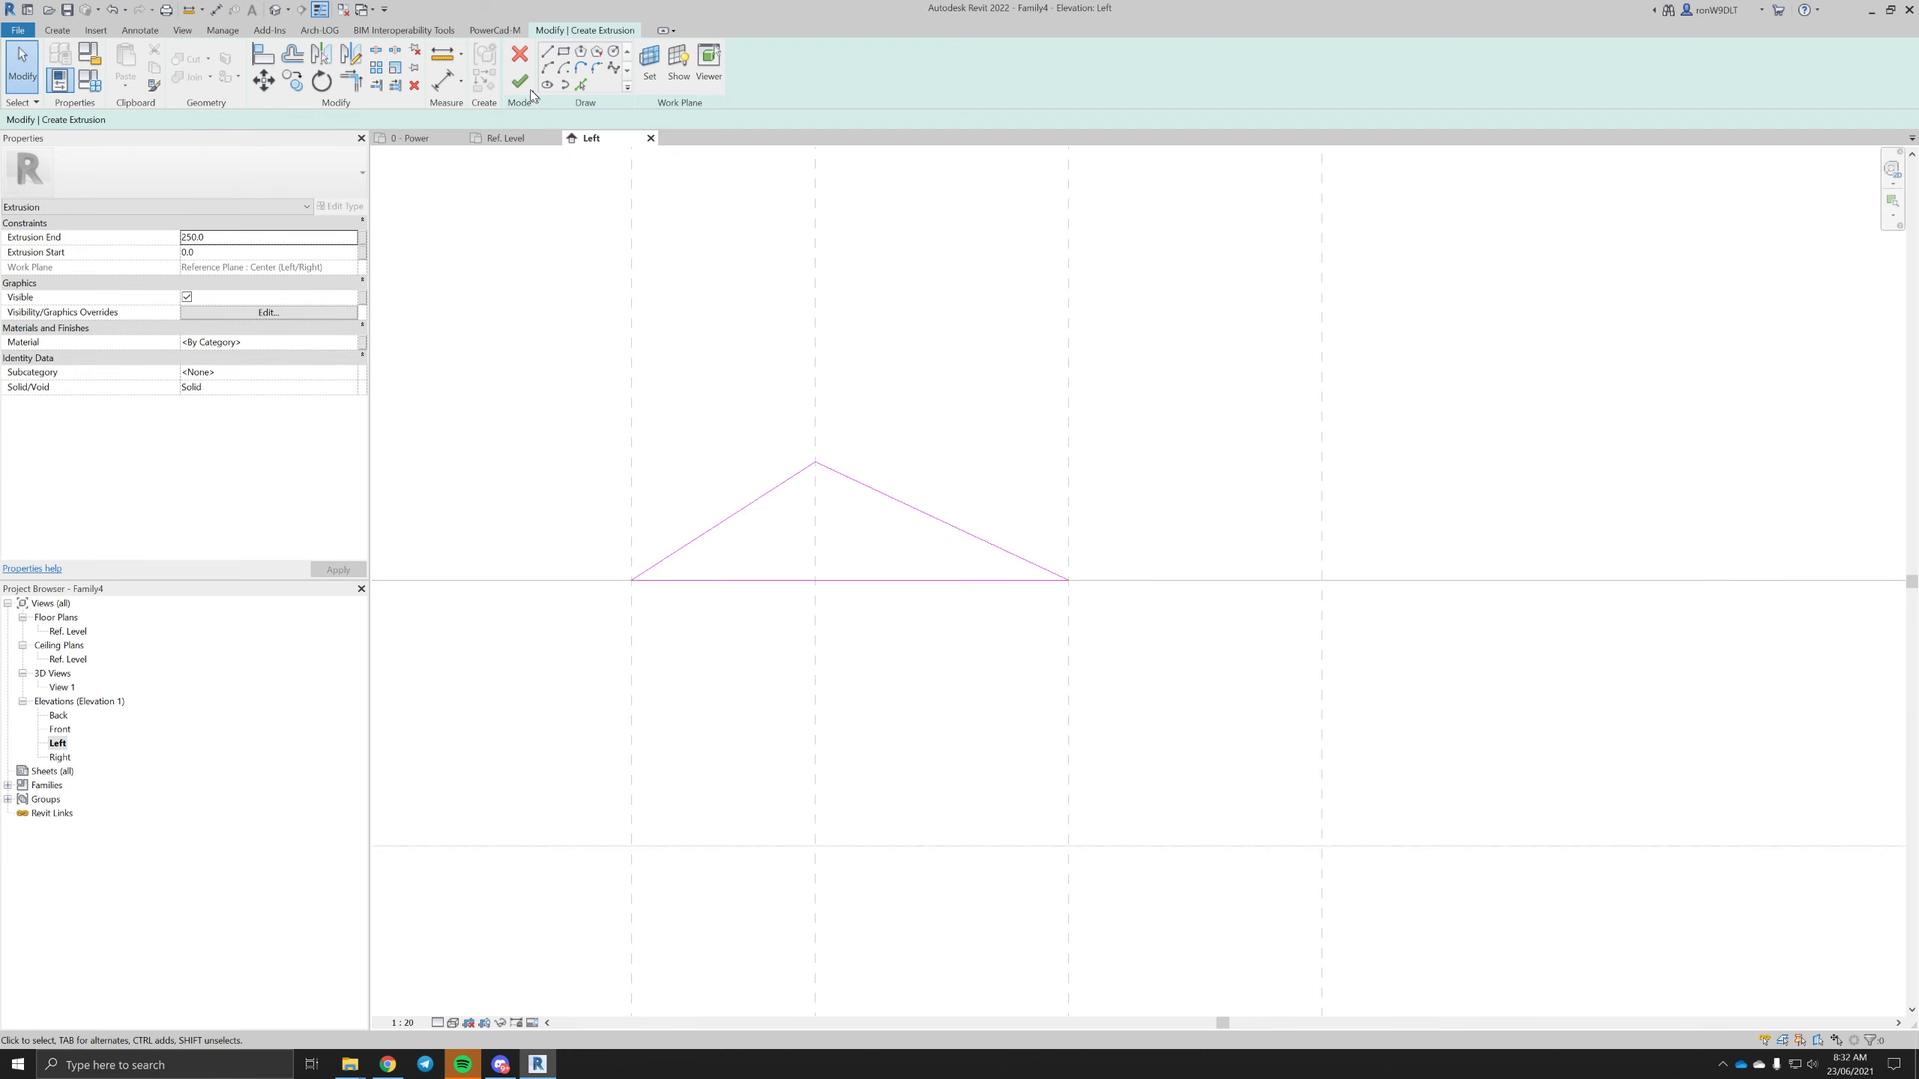
left_click(526, 89)
scroll(925, 630, "down", 3)
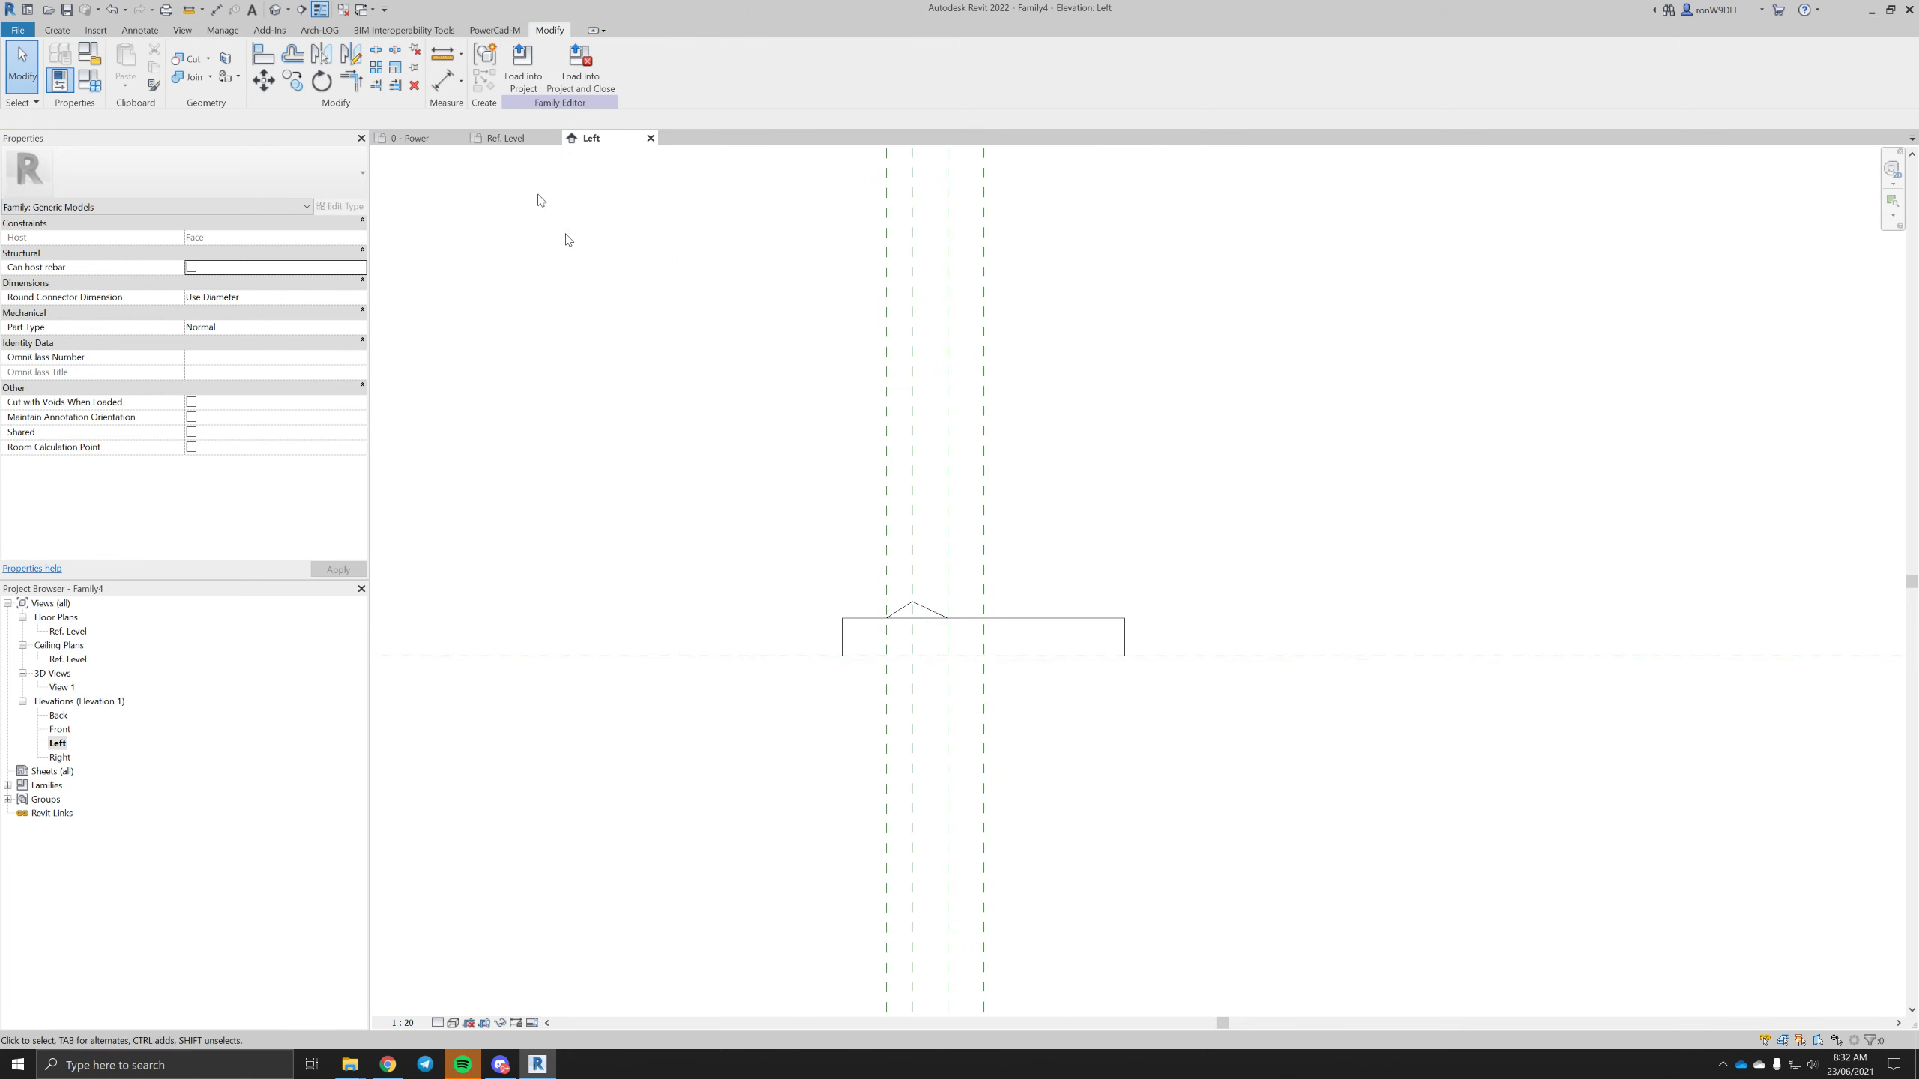
- In the Ref. Level plan, resize the triangular switch extrusion to about 17.5 mm wide, matching the left switch in the reference image
double_click(68, 631)
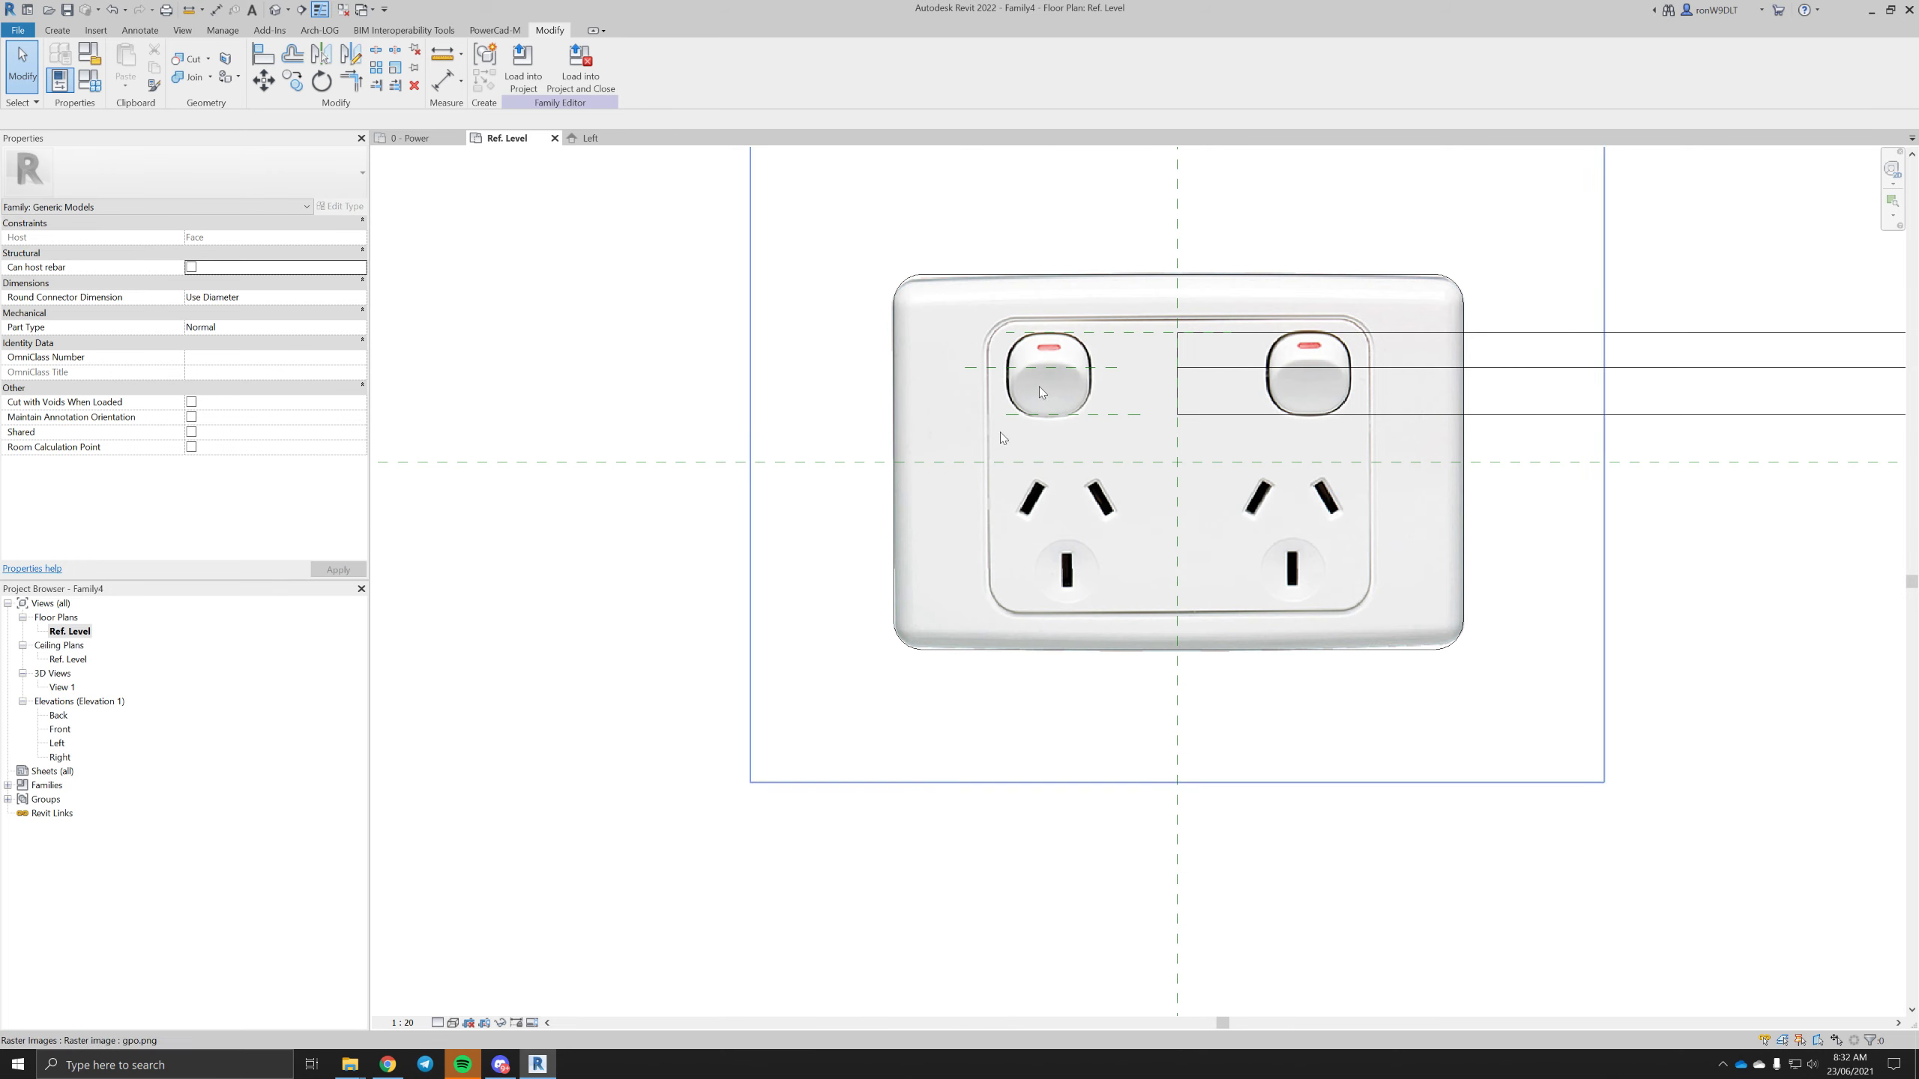
left_click(1095, 343)
scroll(1311, 352, "up", 2)
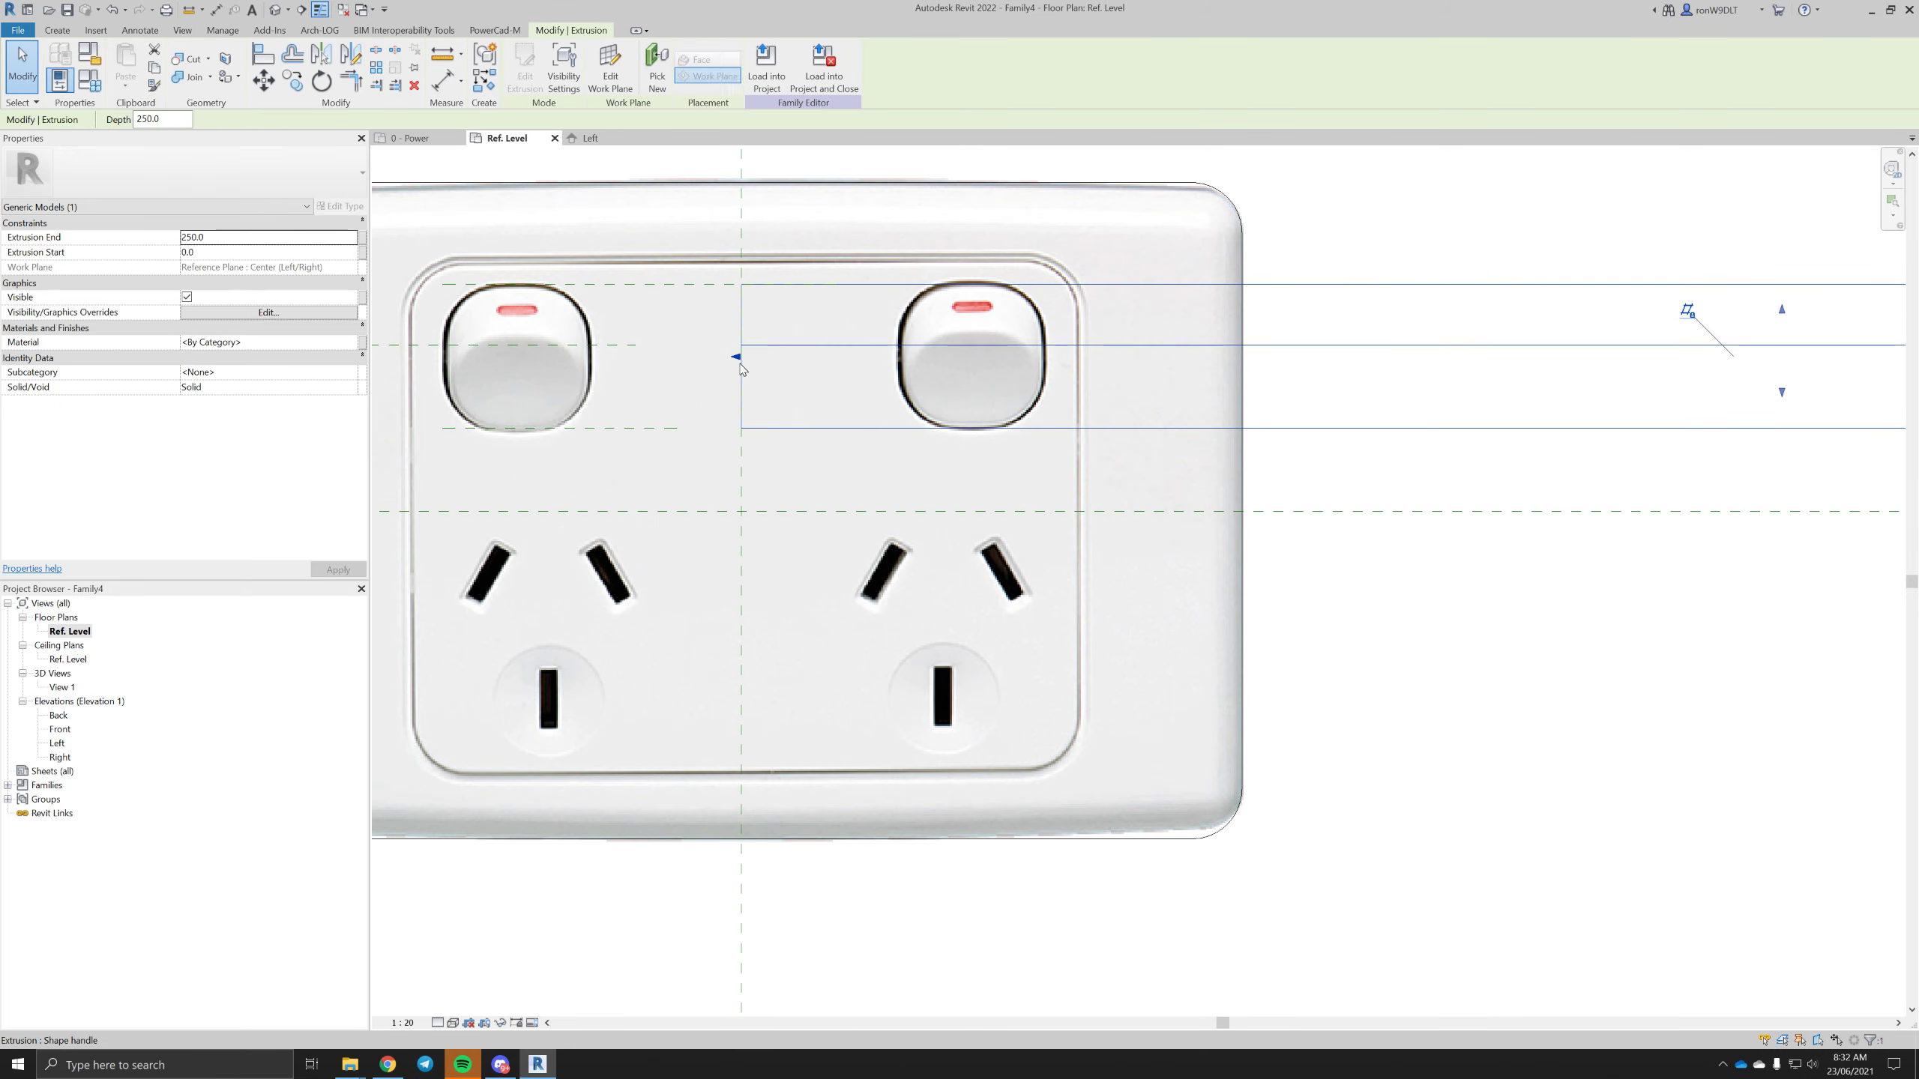
left_click_drag(450, 398, 450, 399)
scroll(1043, 370, "down", 5)
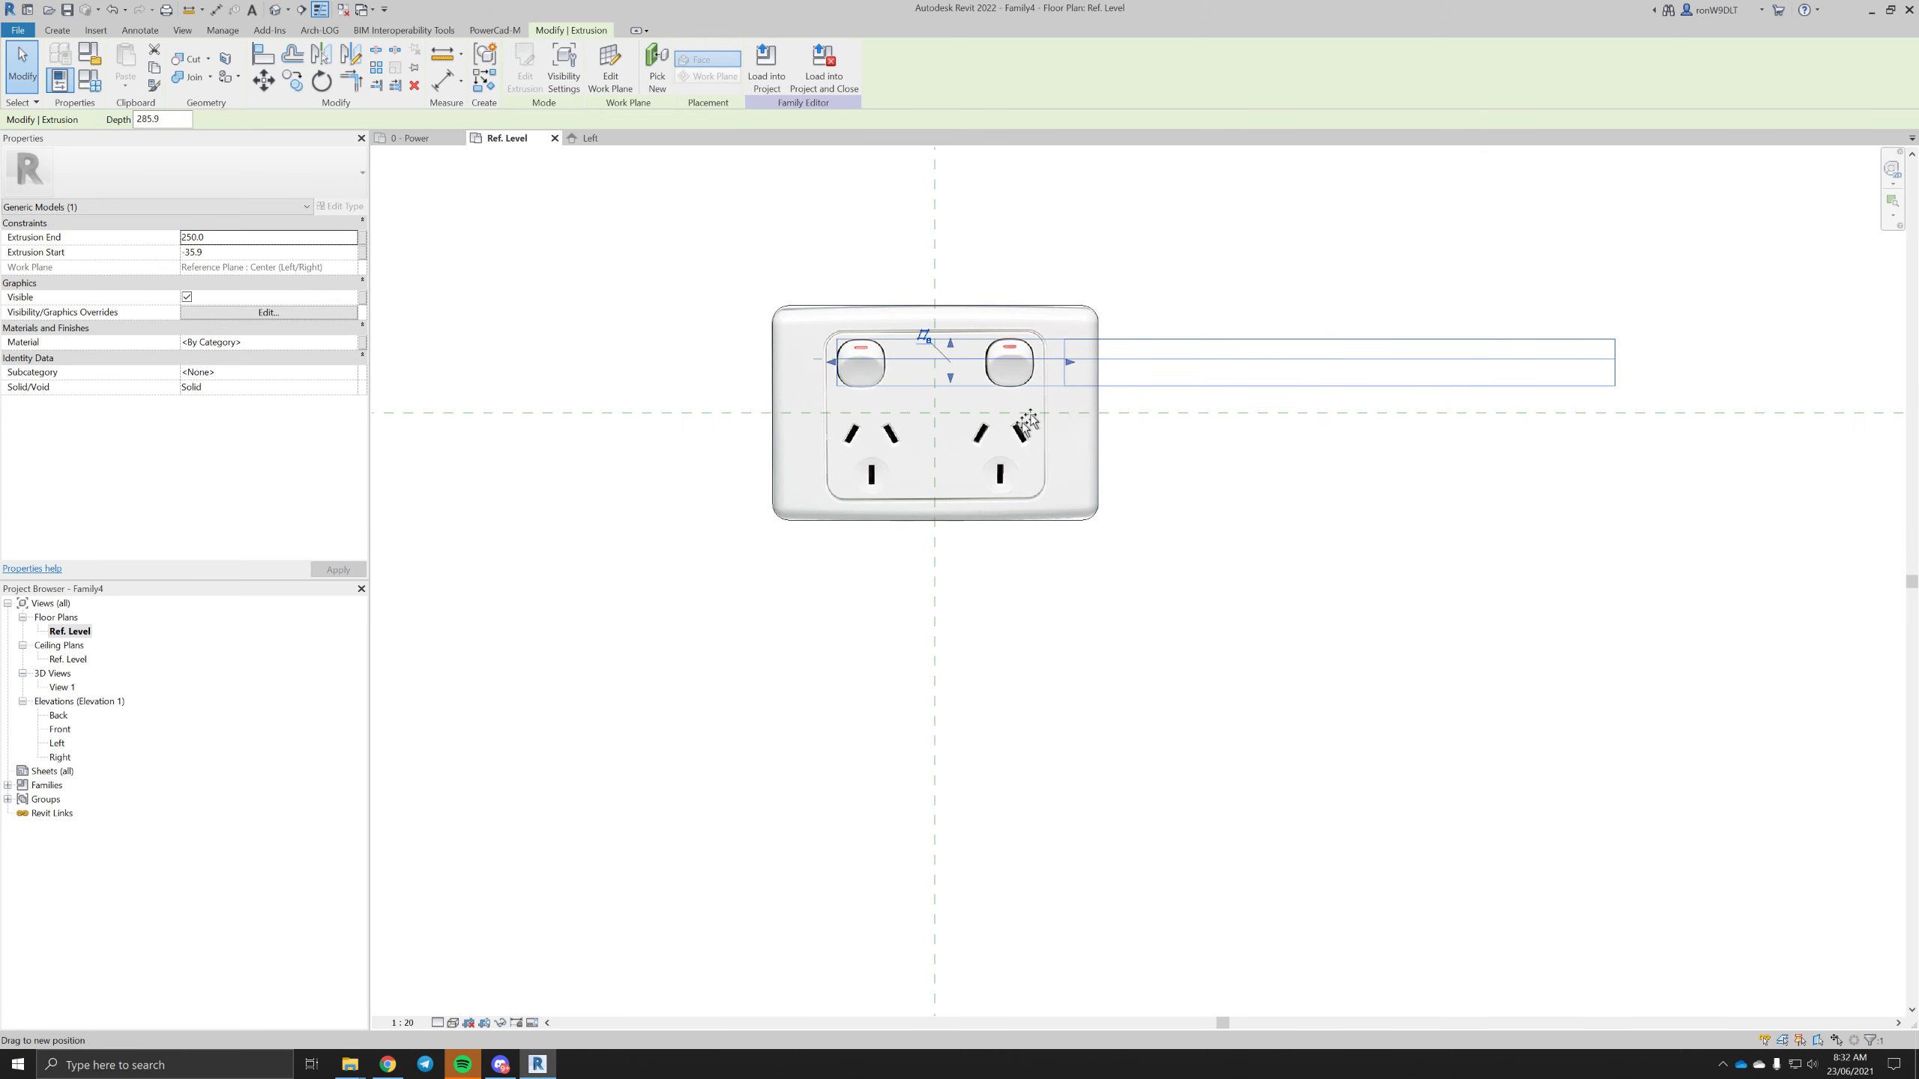
left_click_drag(1029, 422, 891, 401)
- Mirror a copy of the switch extrusion about the Center (Left/Right) plane onto the right switch
scroll(896, 374, "up", 4)
key("m")
key("m")
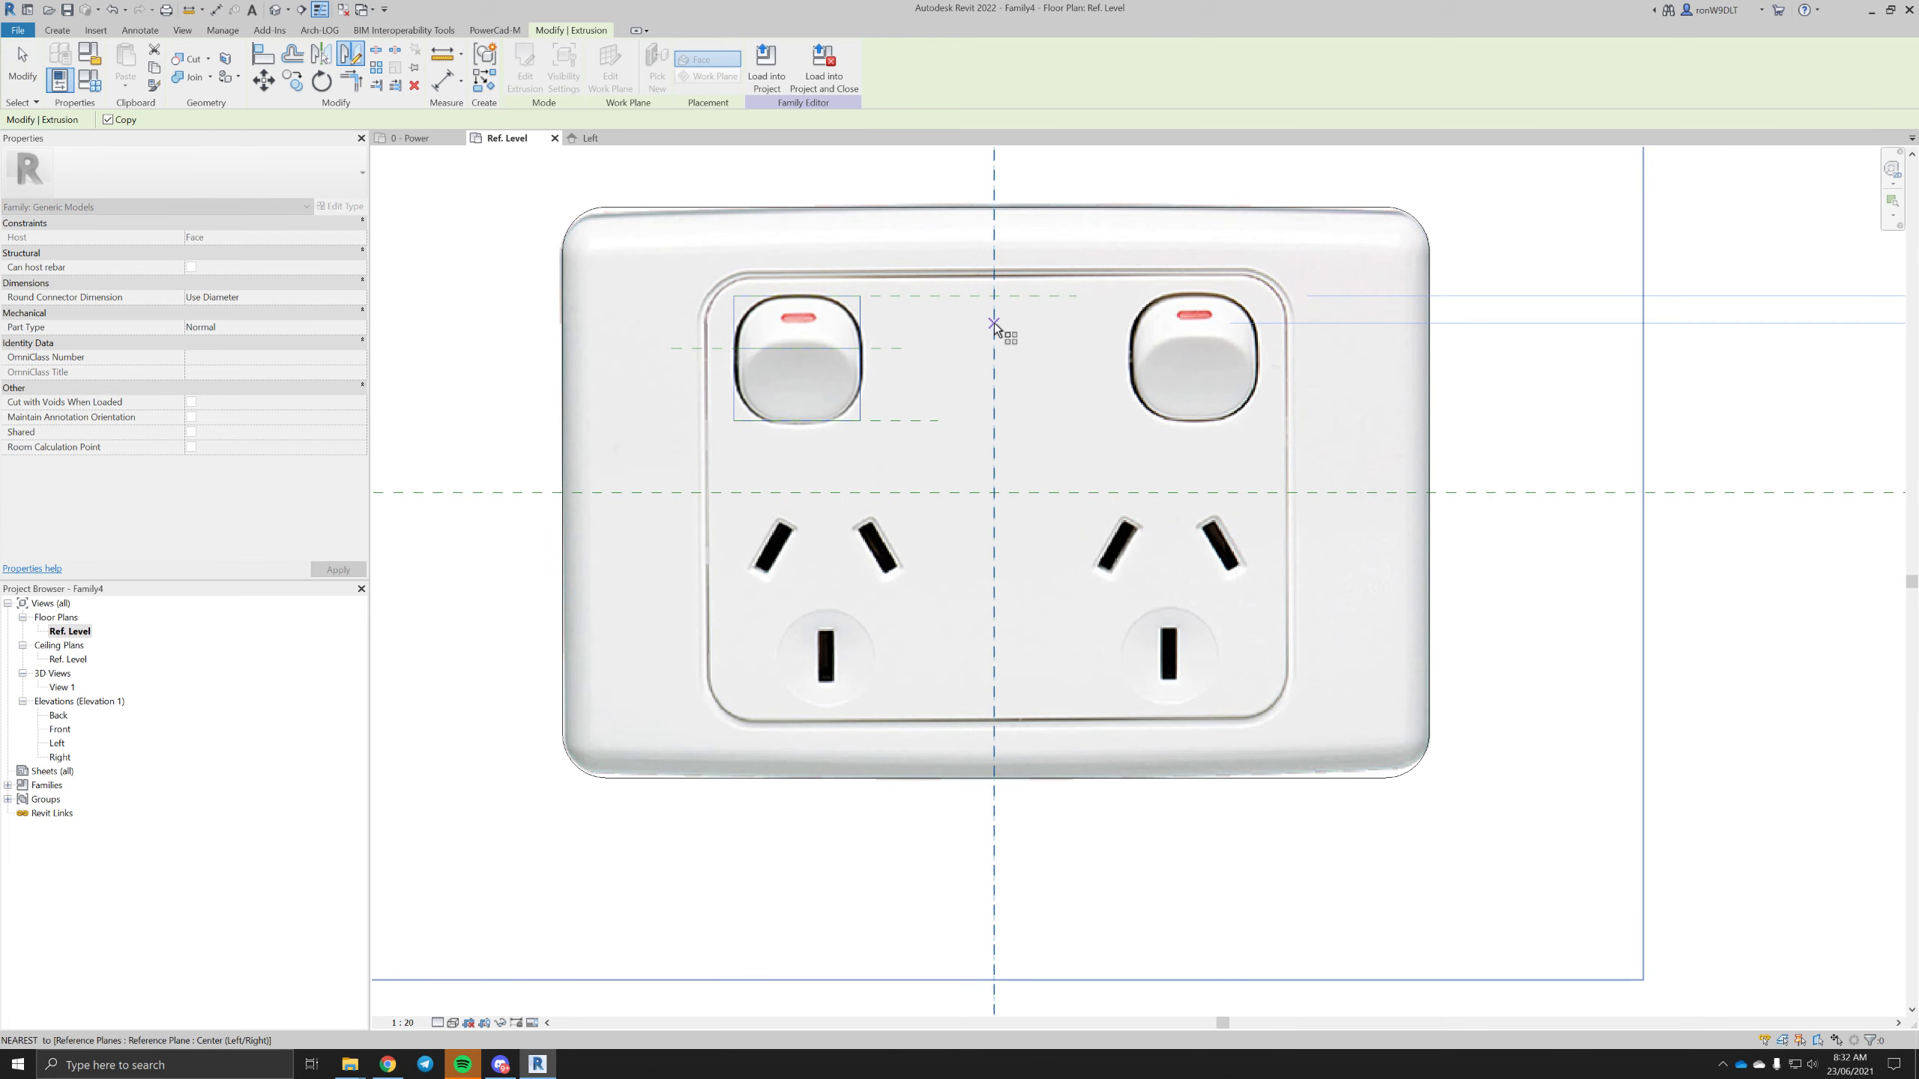
left_click(994, 324)
left_click(996, 359)
middle_click_drag(1065, 454, 1000, 353)
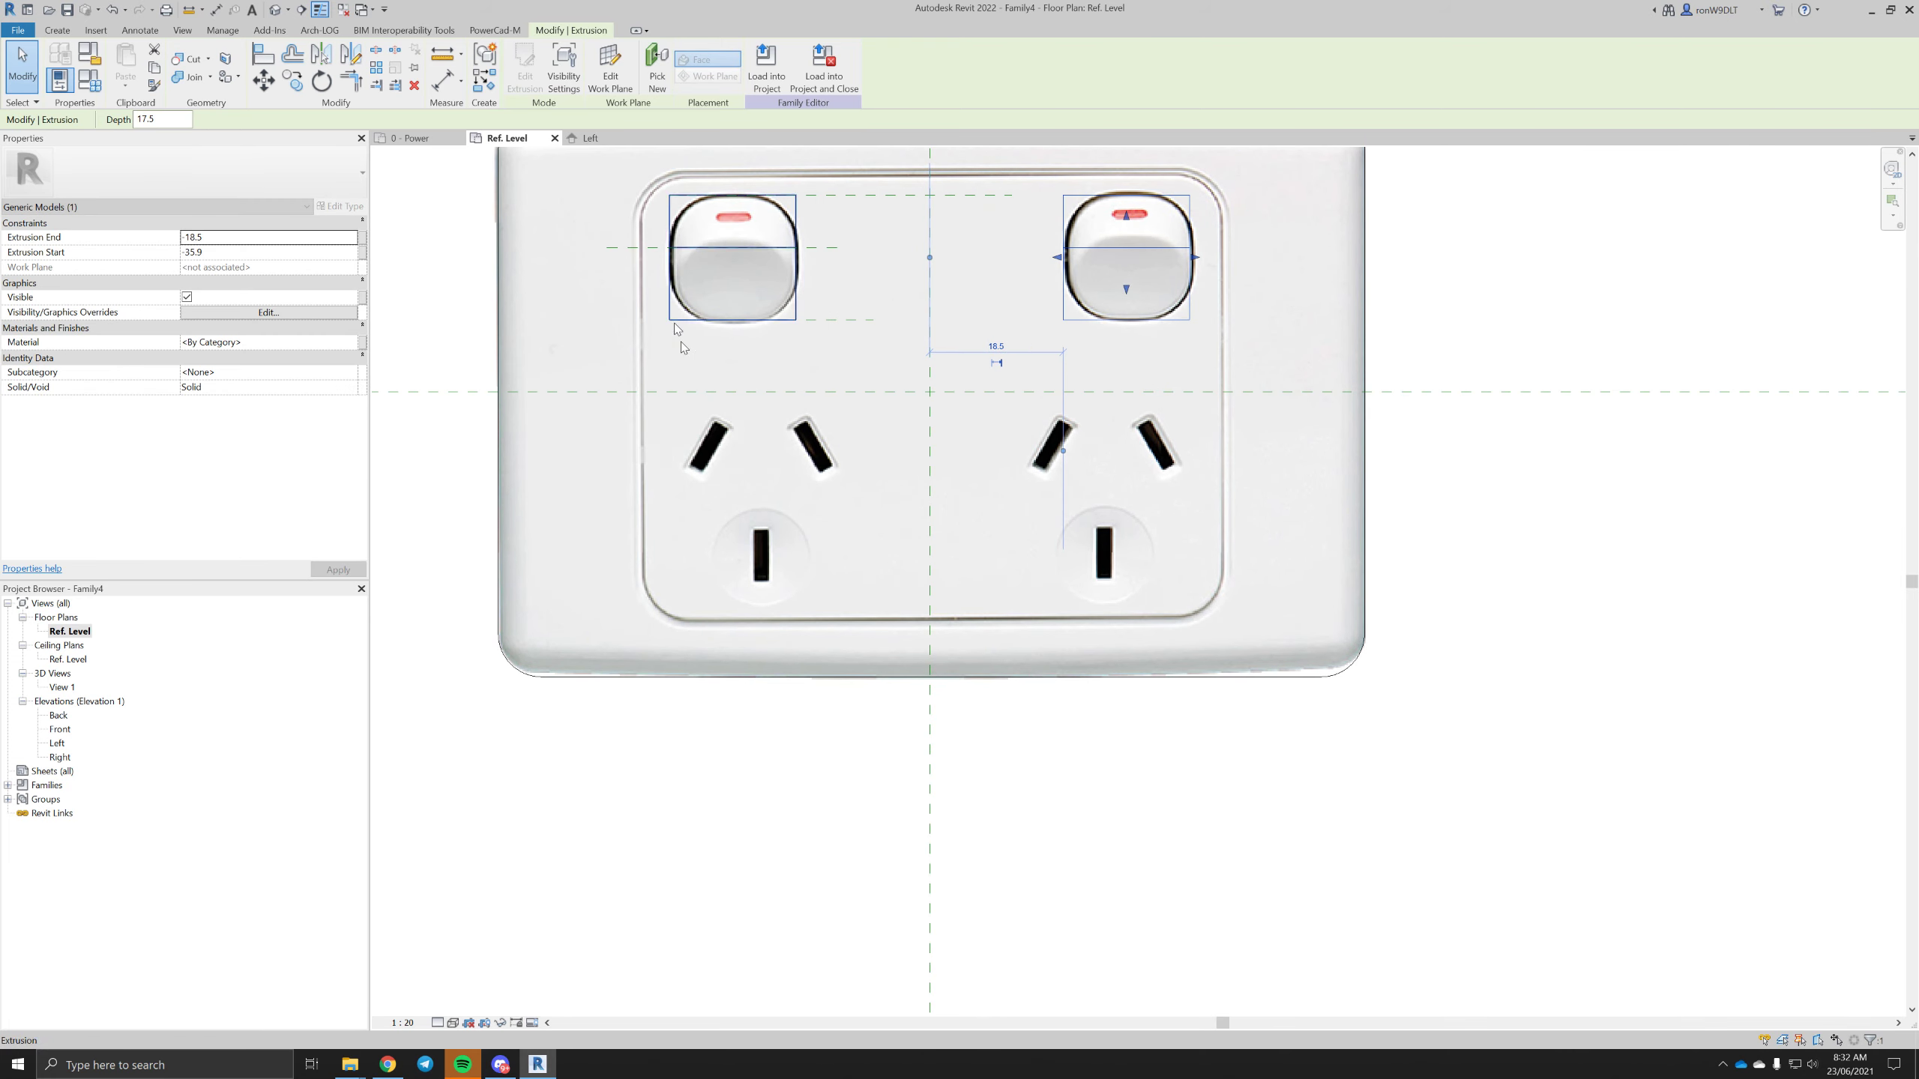
key("Escape")
- Start a void extrusion and trace the outer long edge and upper end of the left socket's left slanted slot
left_click(60, 30)
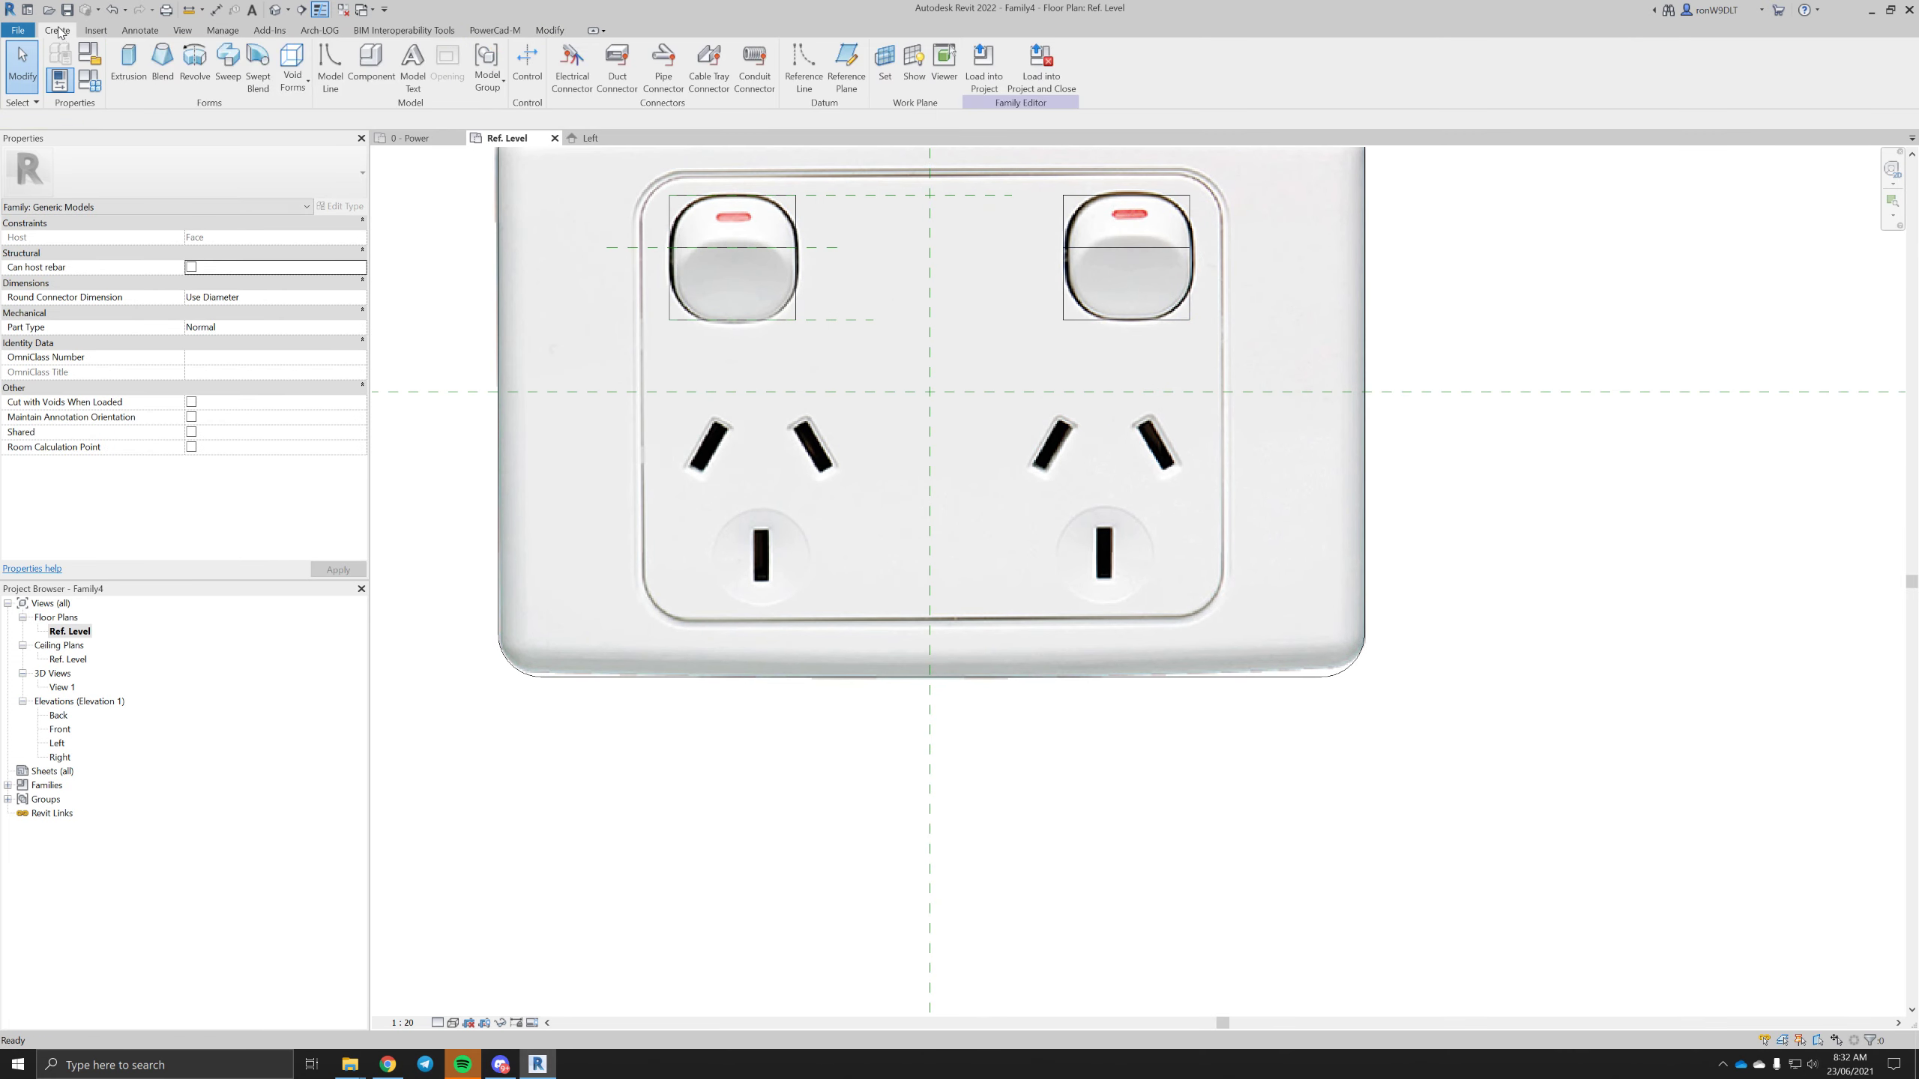
left_click(294, 73)
left_click(321, 100)
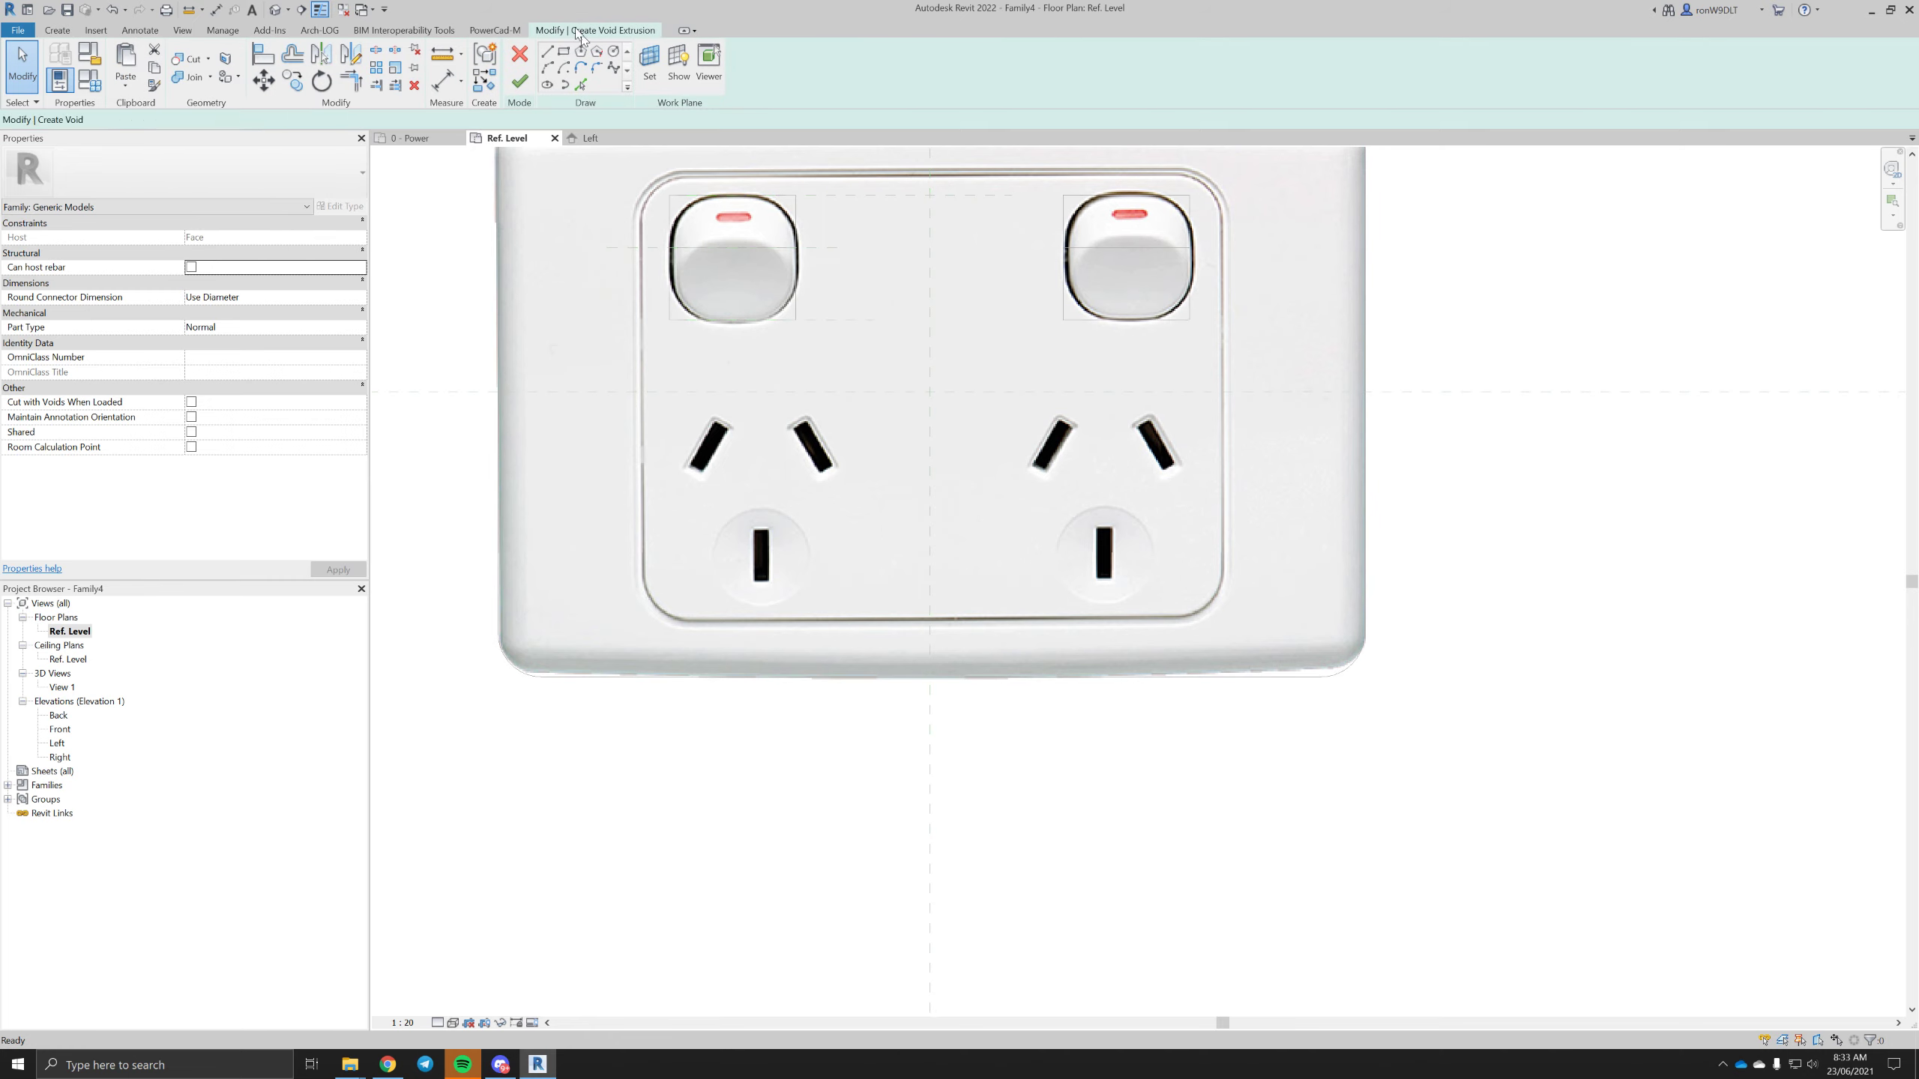
scroll(713, 420, "up", 6)
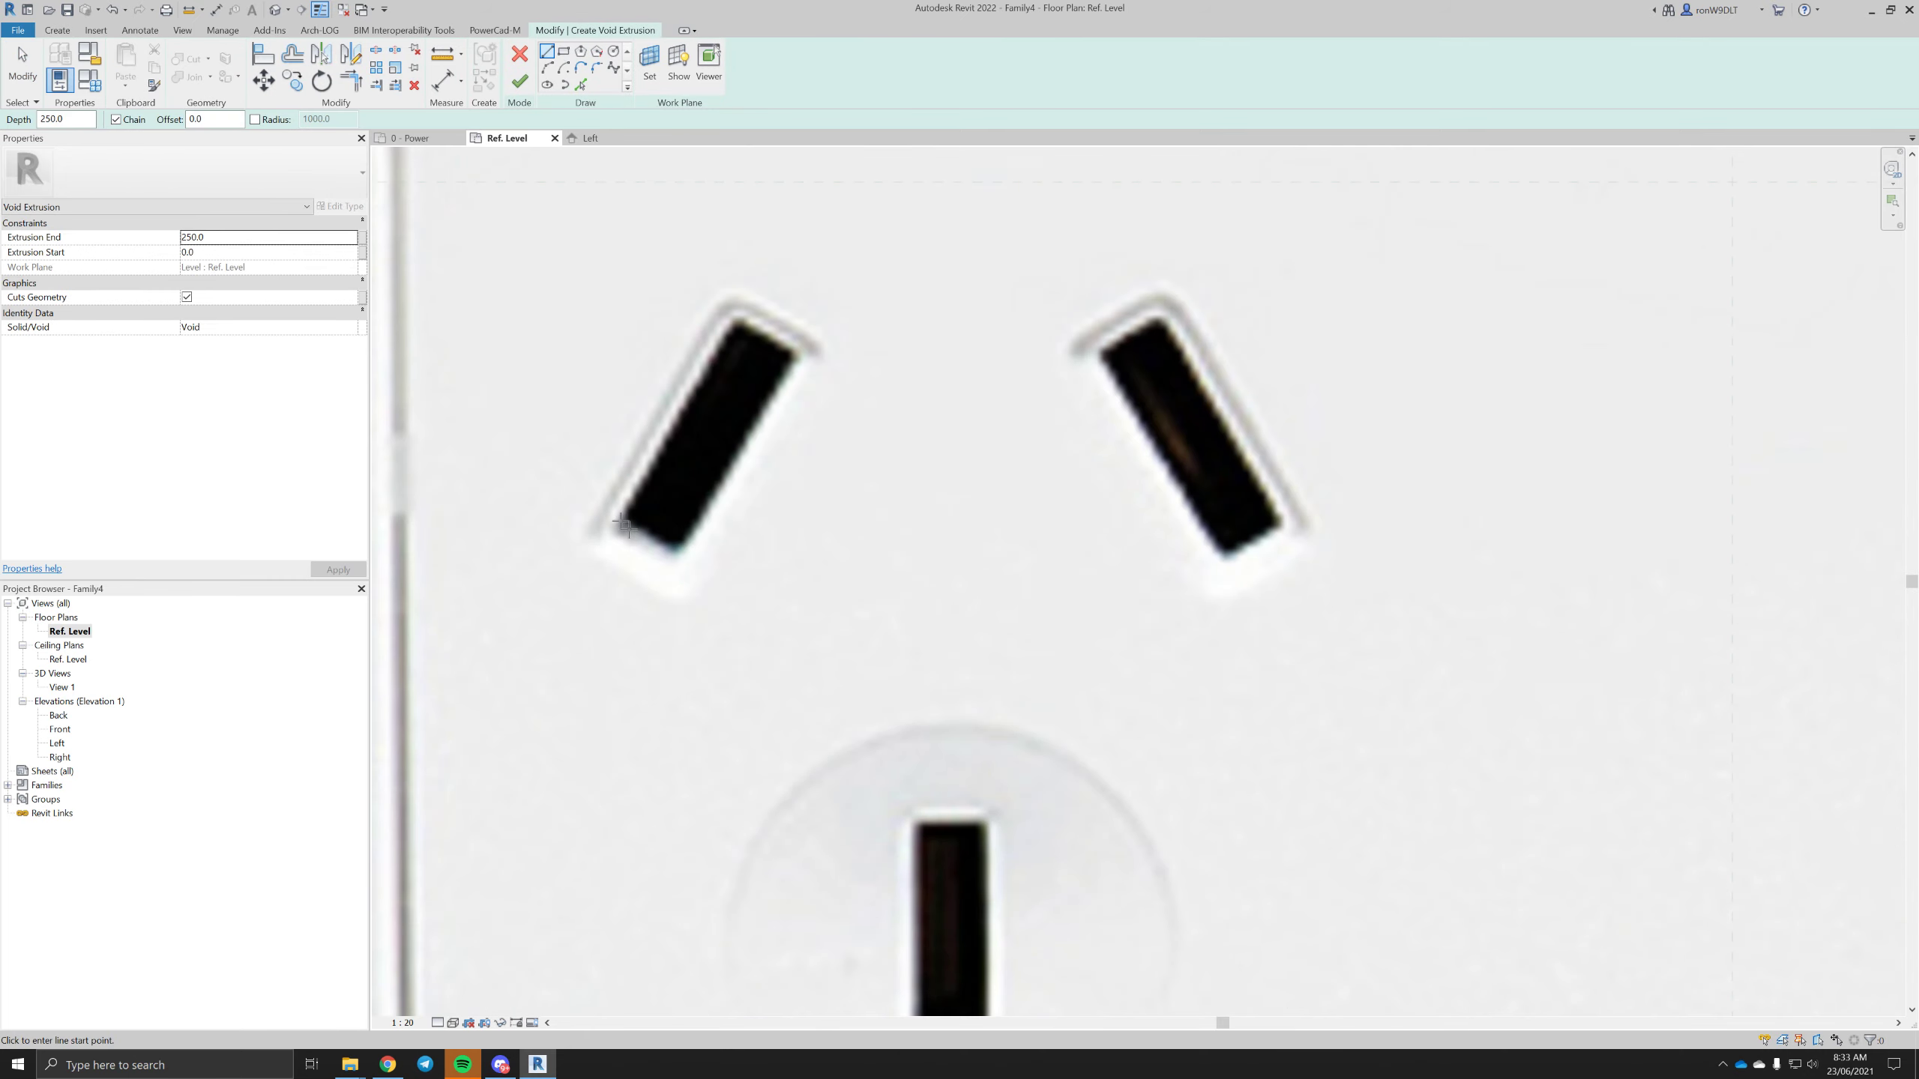
left_click(689, 465)
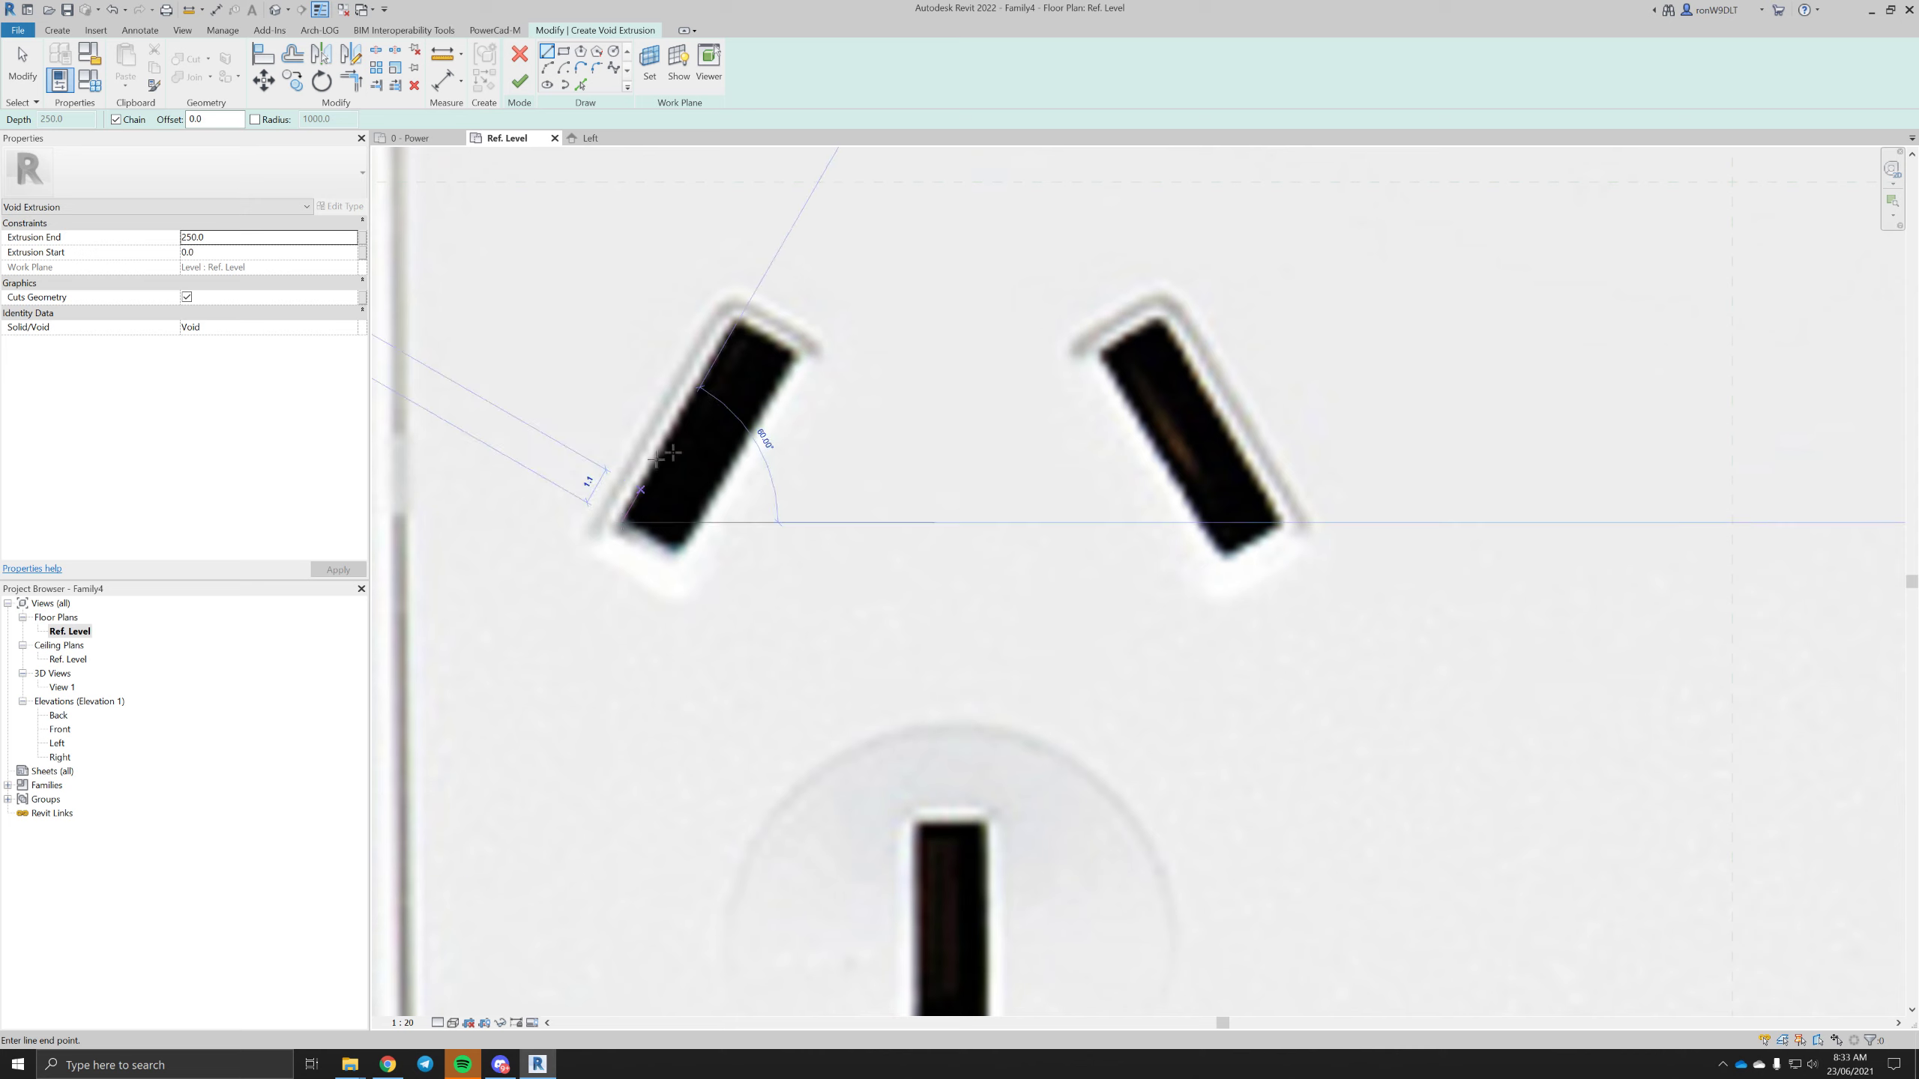
left_click(734, 322)
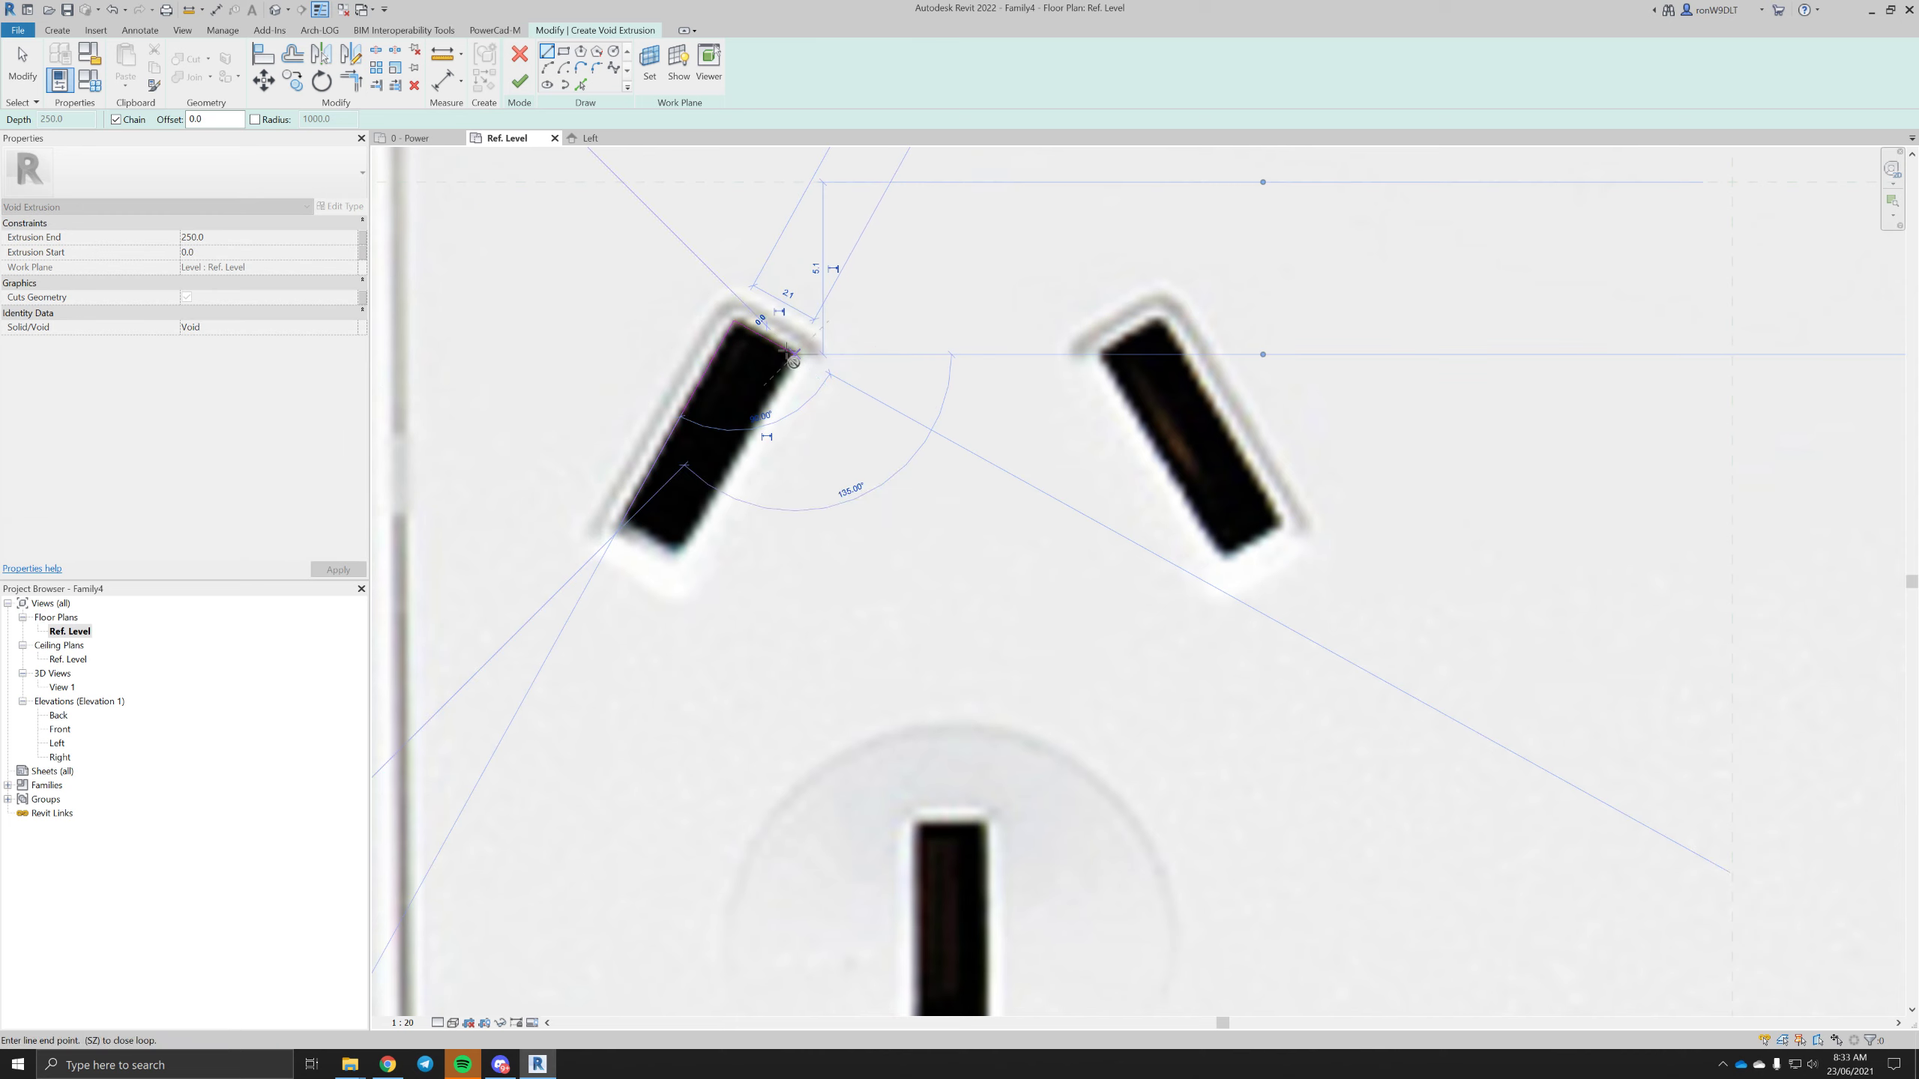
- Copy the slanted slot's outer long edge across to its inner side
key("Escape")
key("Escape")
left_click(735, 322)
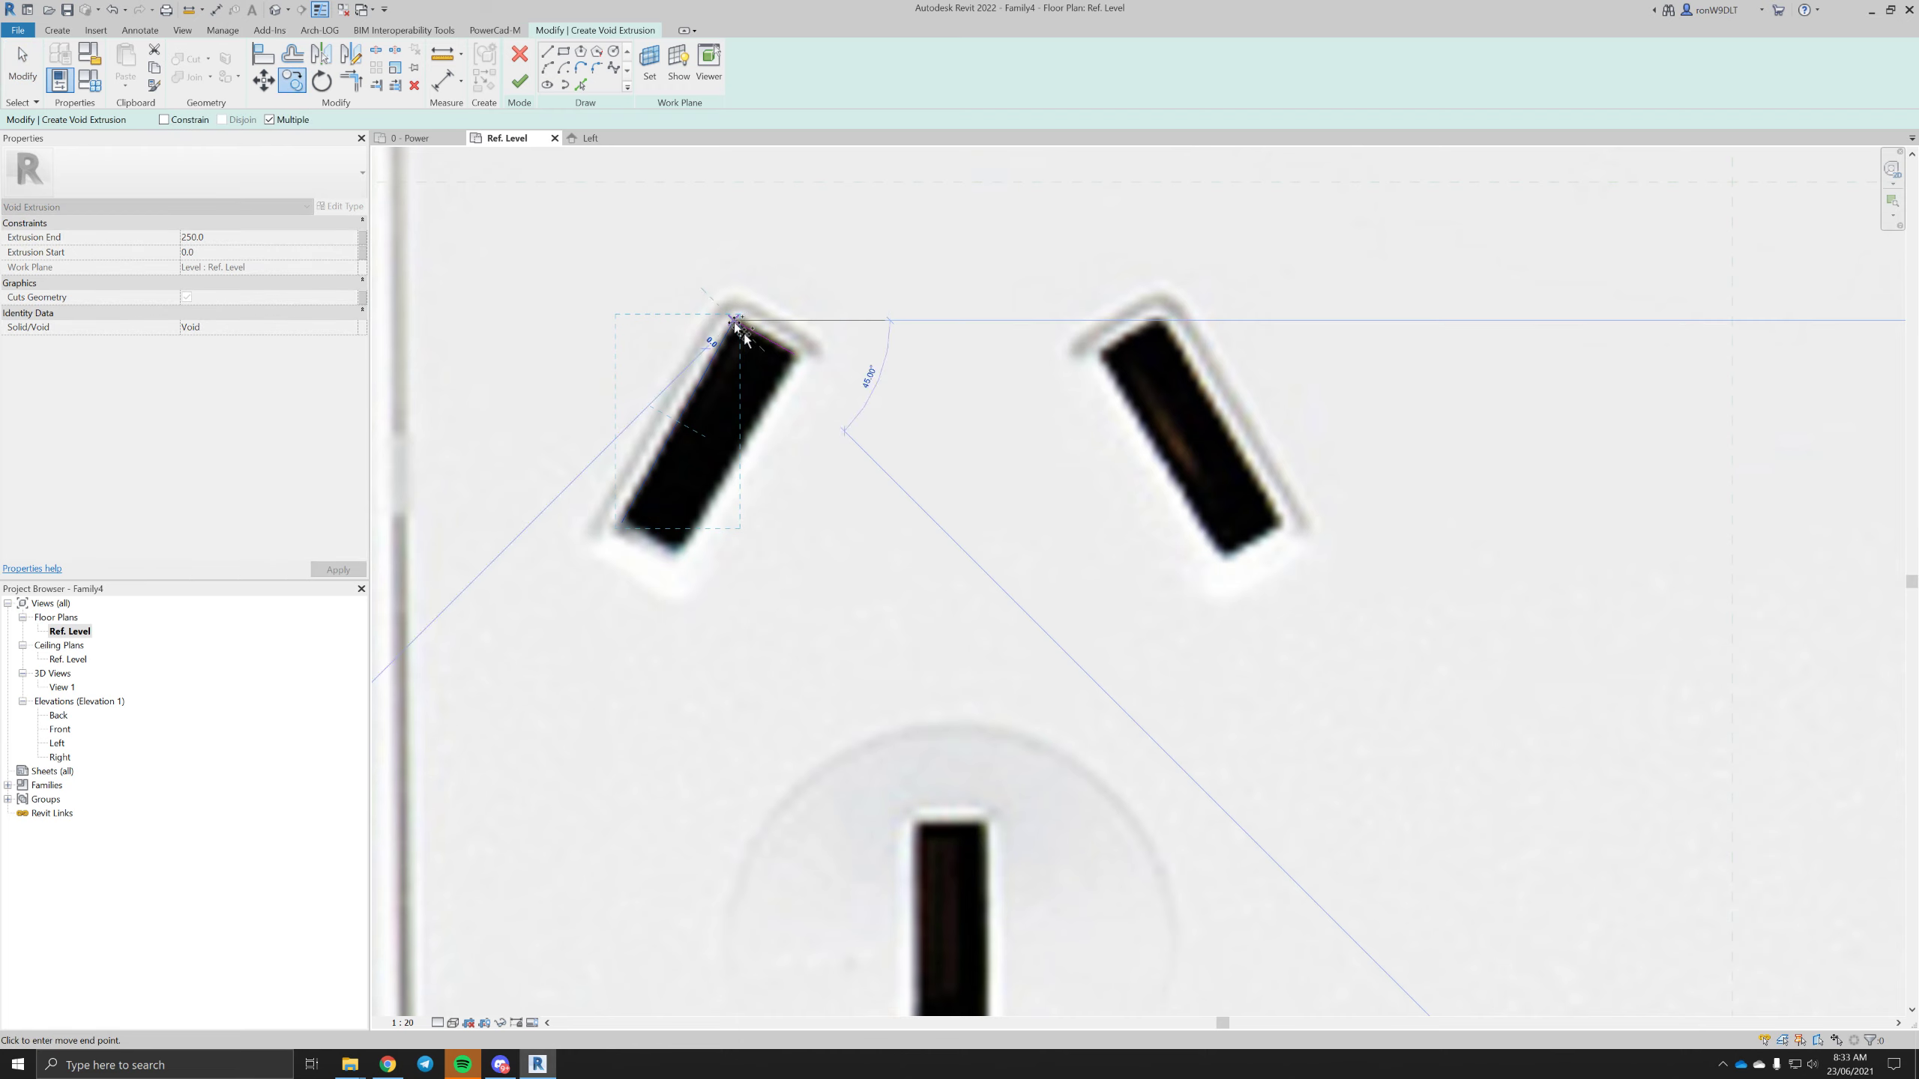
left_click(797, 355)
key("Escape")
key("Escape")
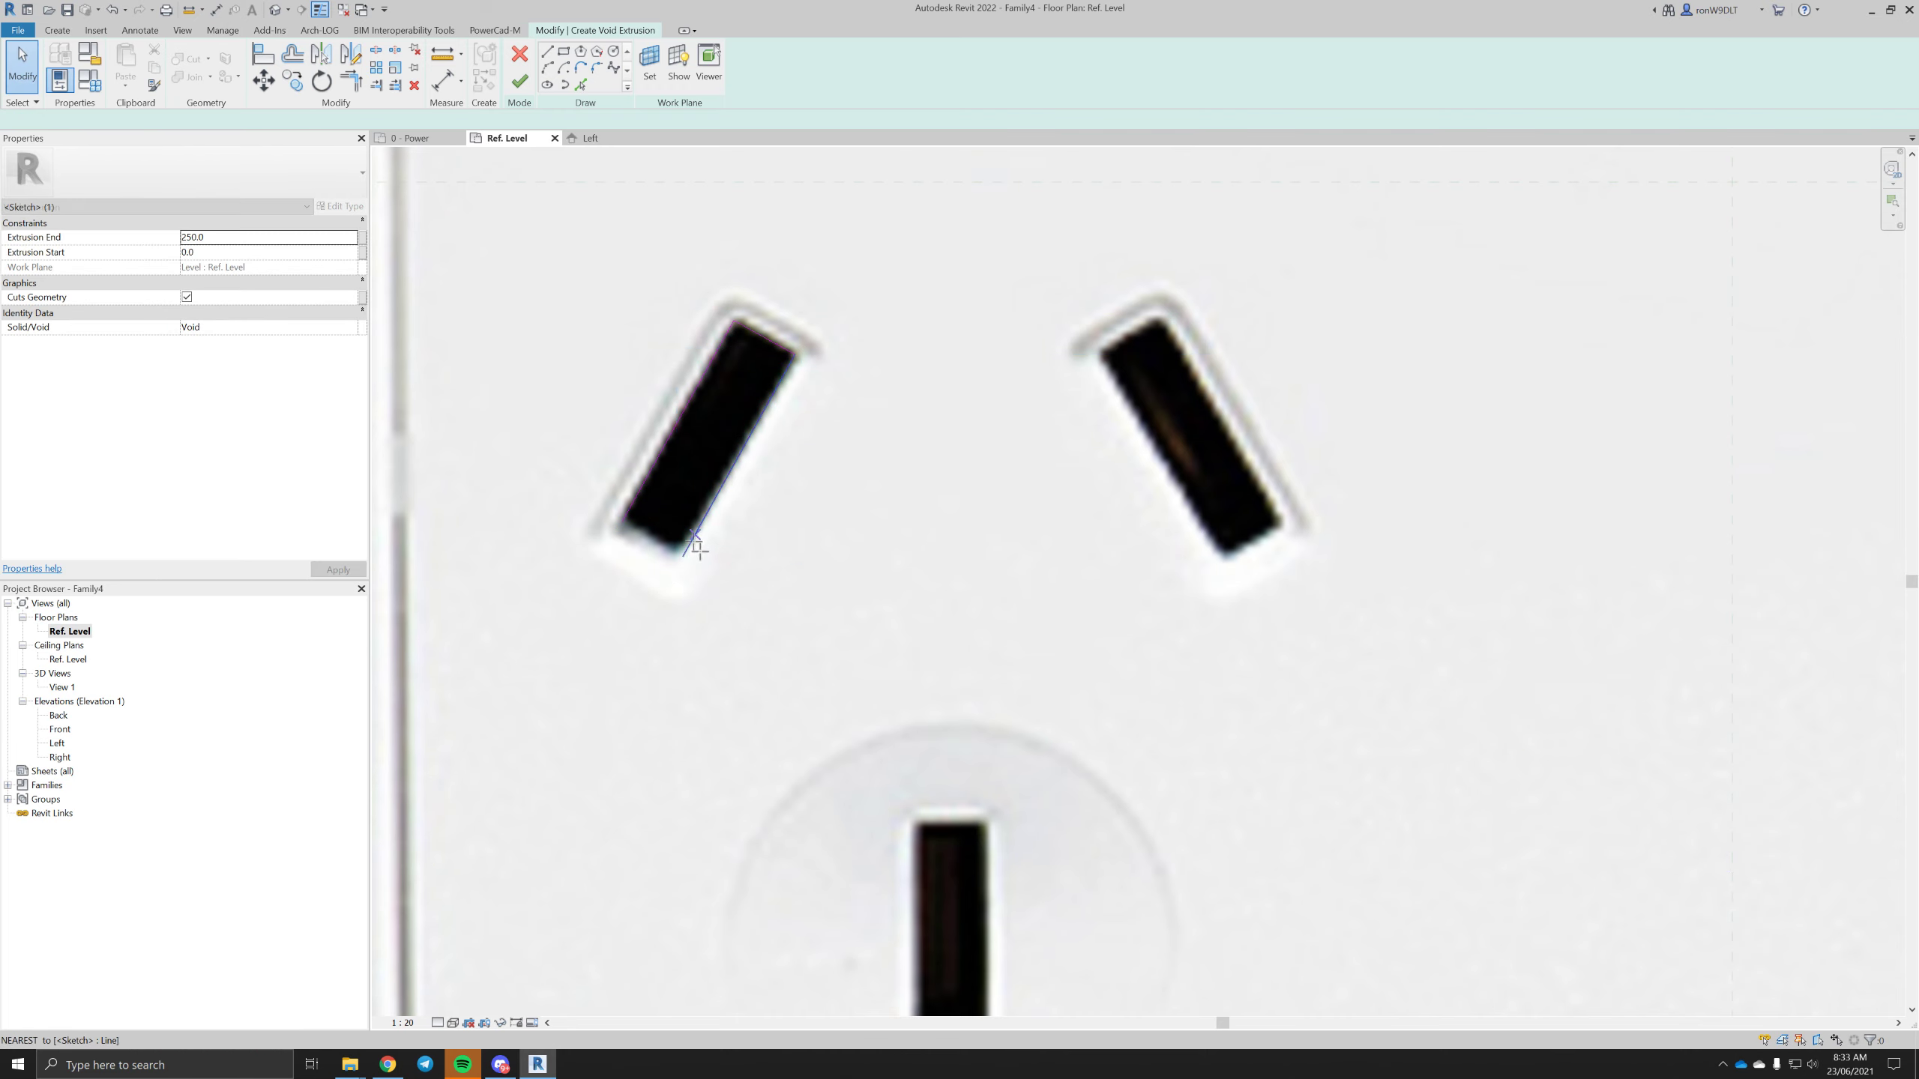
- Close the slanted slot outline with a line across its lower end
key("l")
key("i")
left_click(684, 557)
left_click(621, 522)
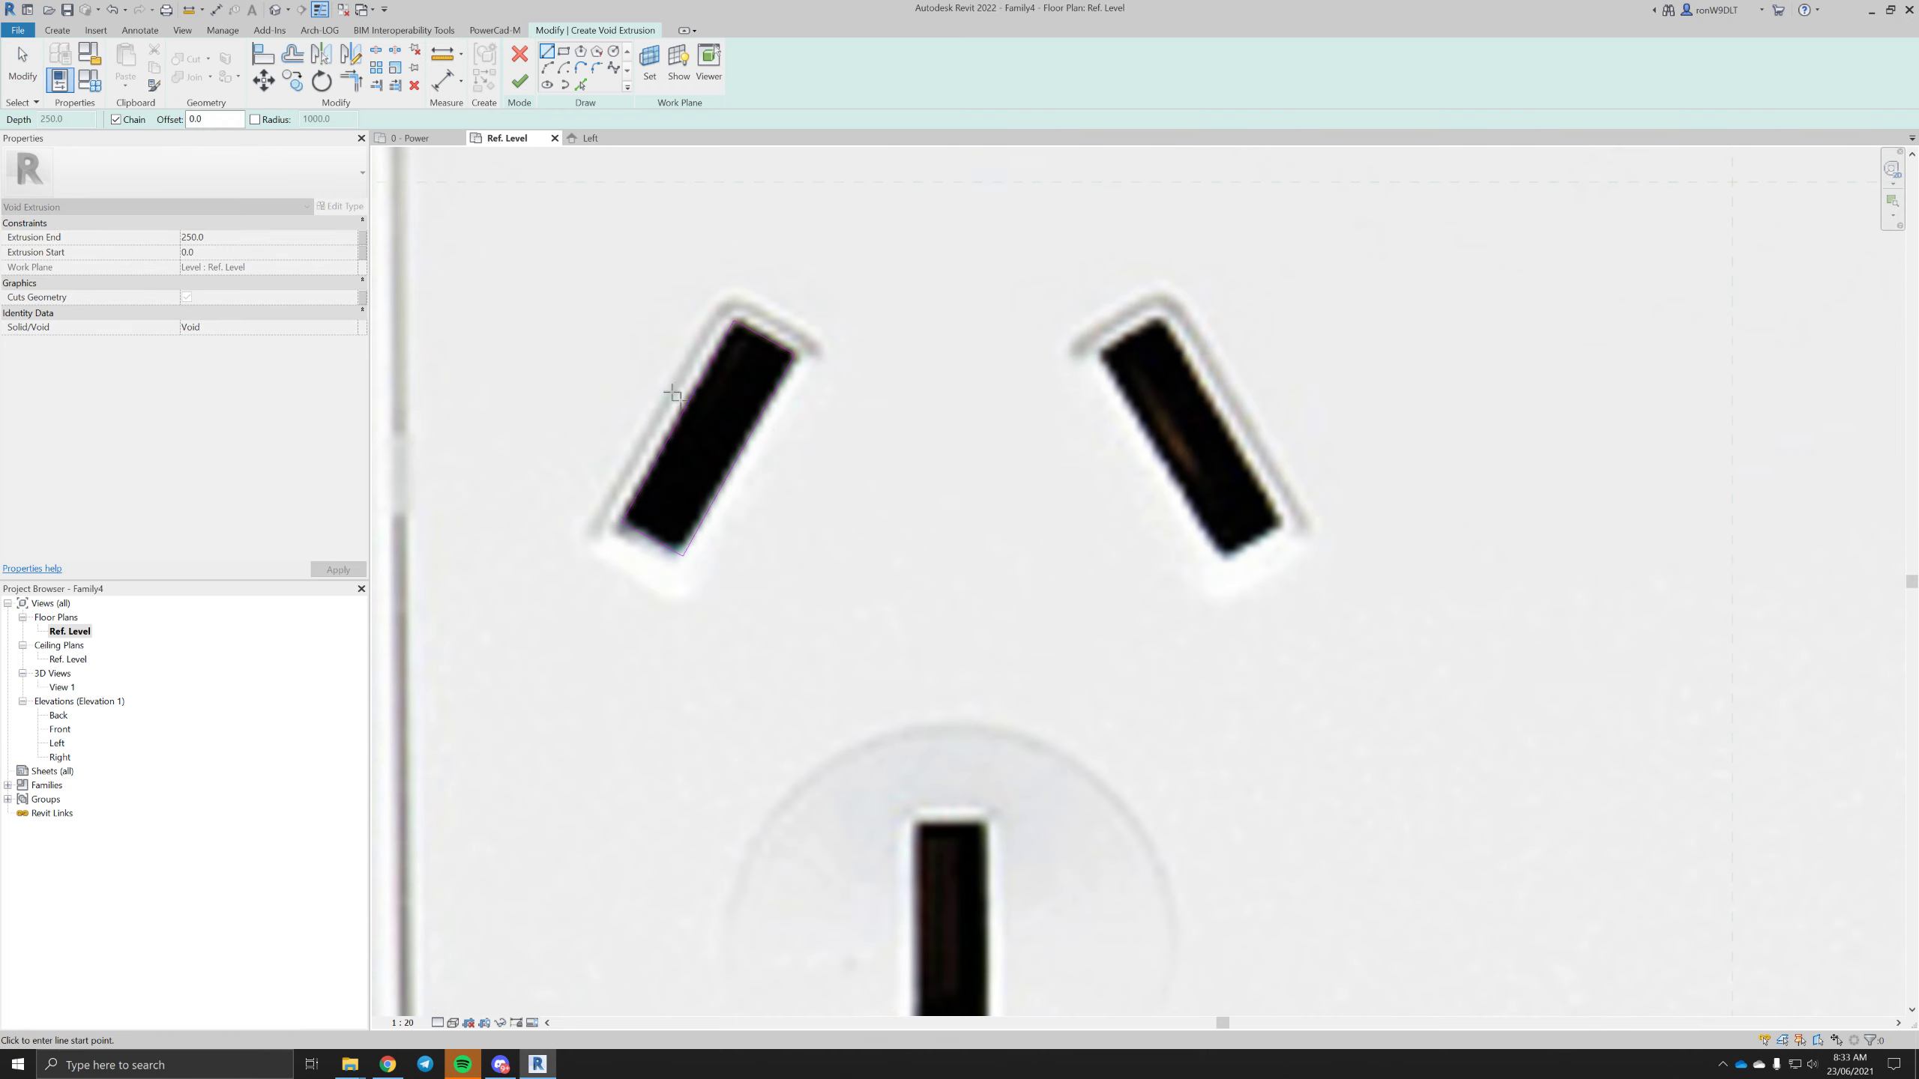
key("Escape")
key("Escape")
- Mirror the slanted slot outline about a vertical axis drawn through the centre of the vertical slot
scroll(672, 385, "down", 3)
left_click_drag(619, 320, 782, 517)
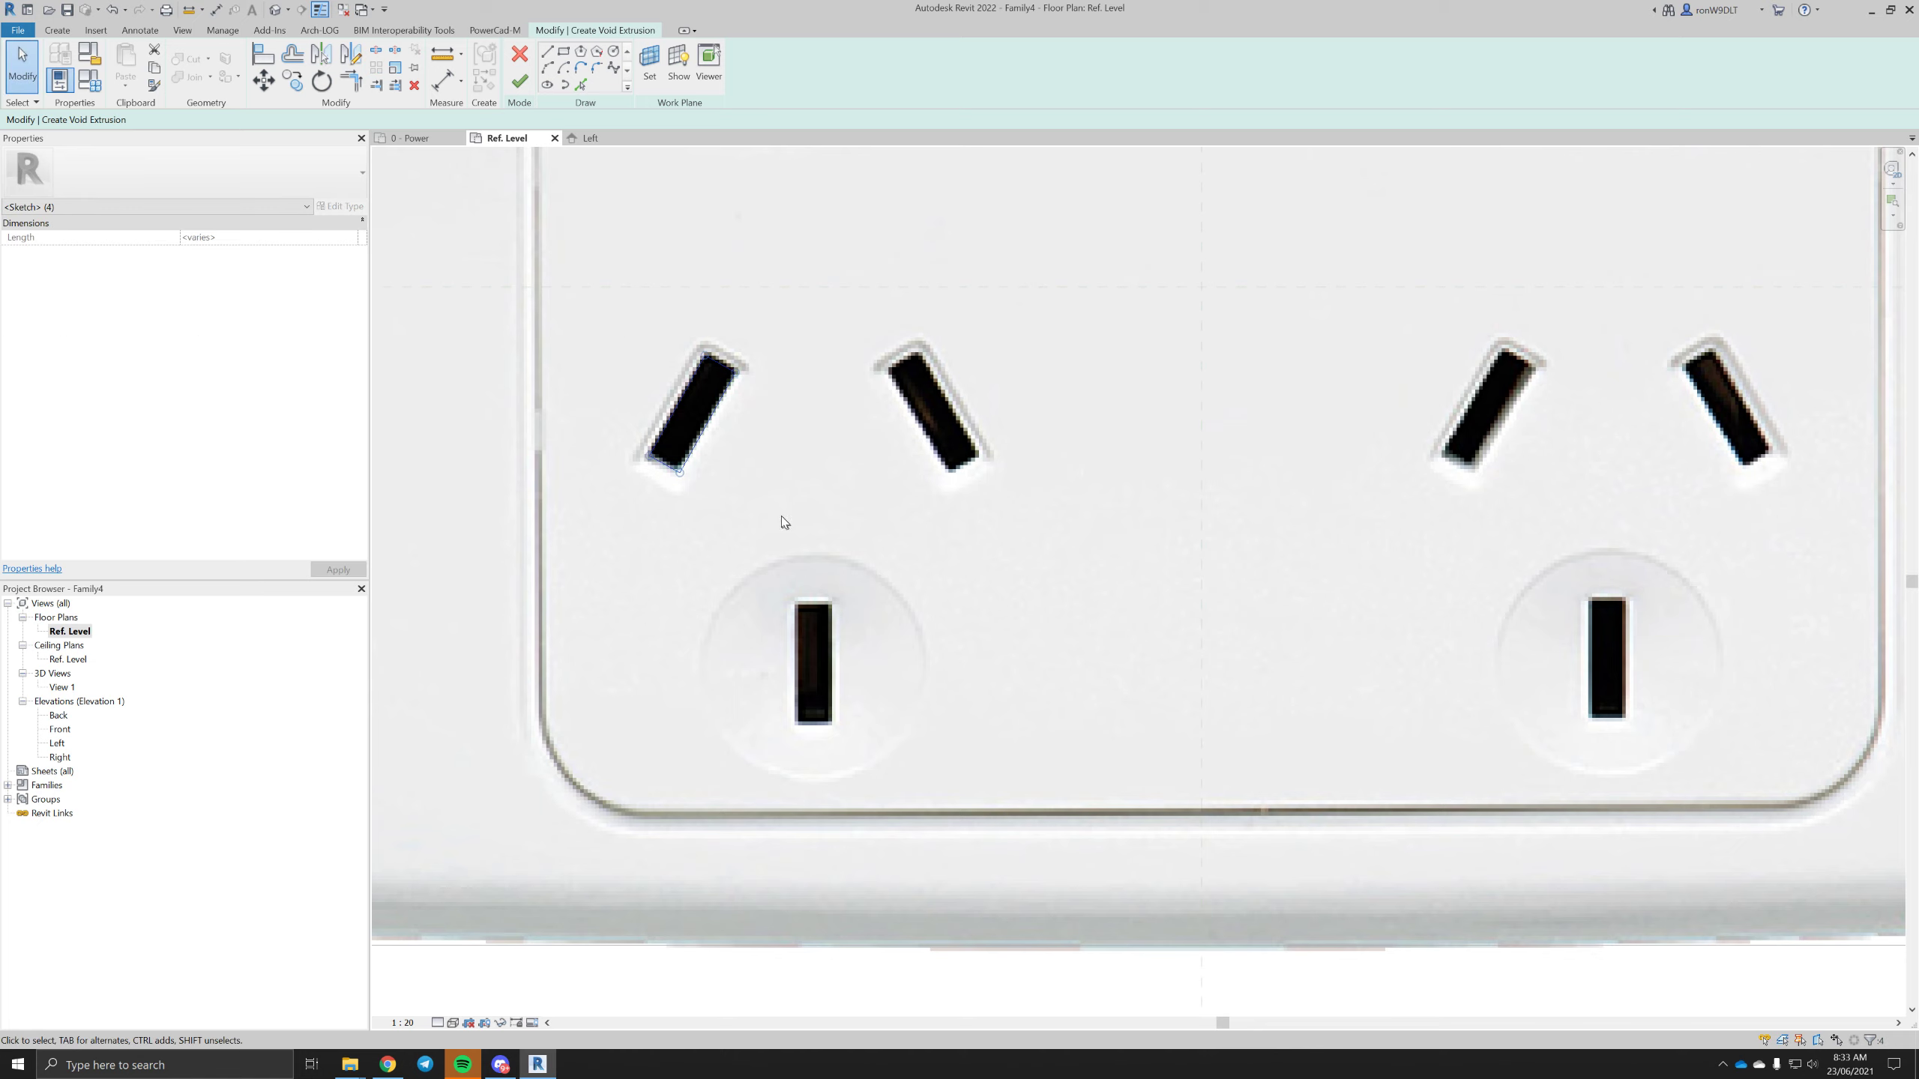
left_click(802, 601)
scroll(802, 601, "up", 3)
left_click(807, 546)
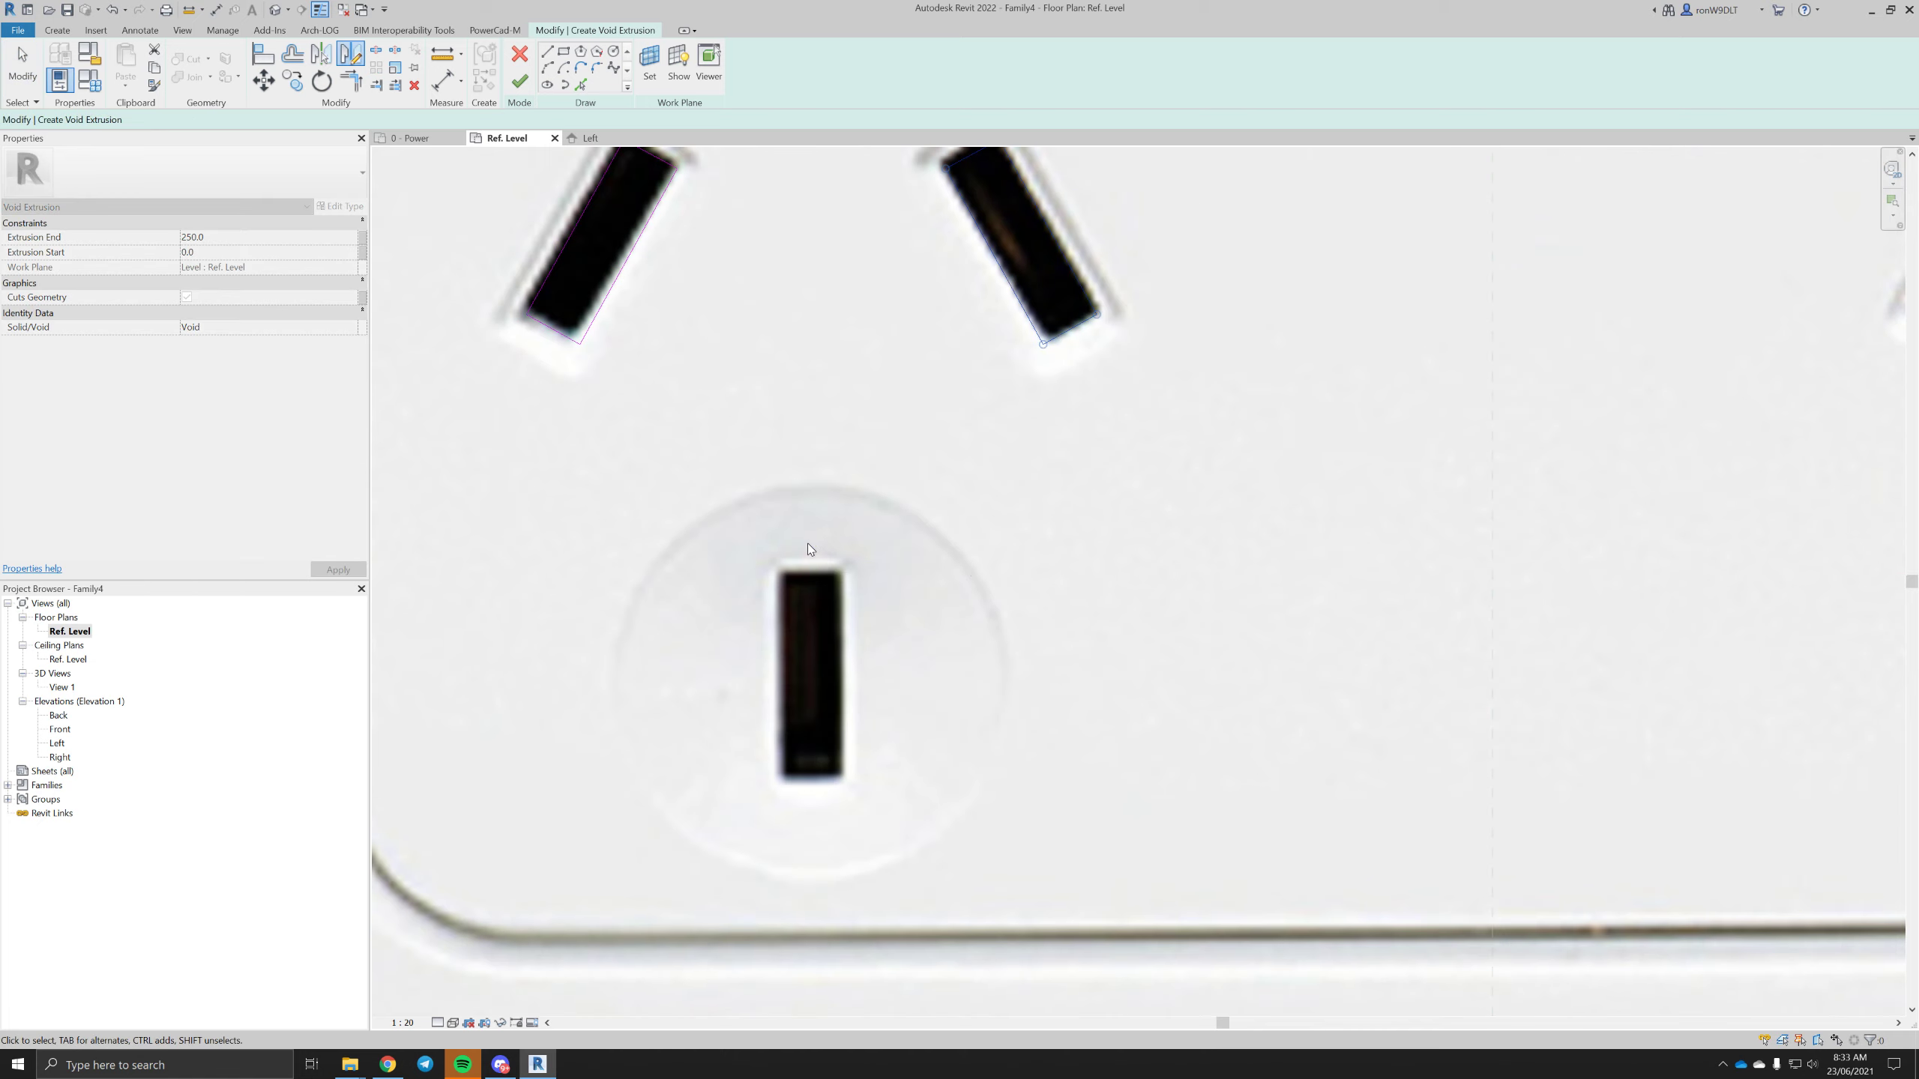
middle_click_drag(914, 443, 896, 289)
- Sketch a rectangle about 2.2 mm wide over the left socket's vertical slot
key("Escape")
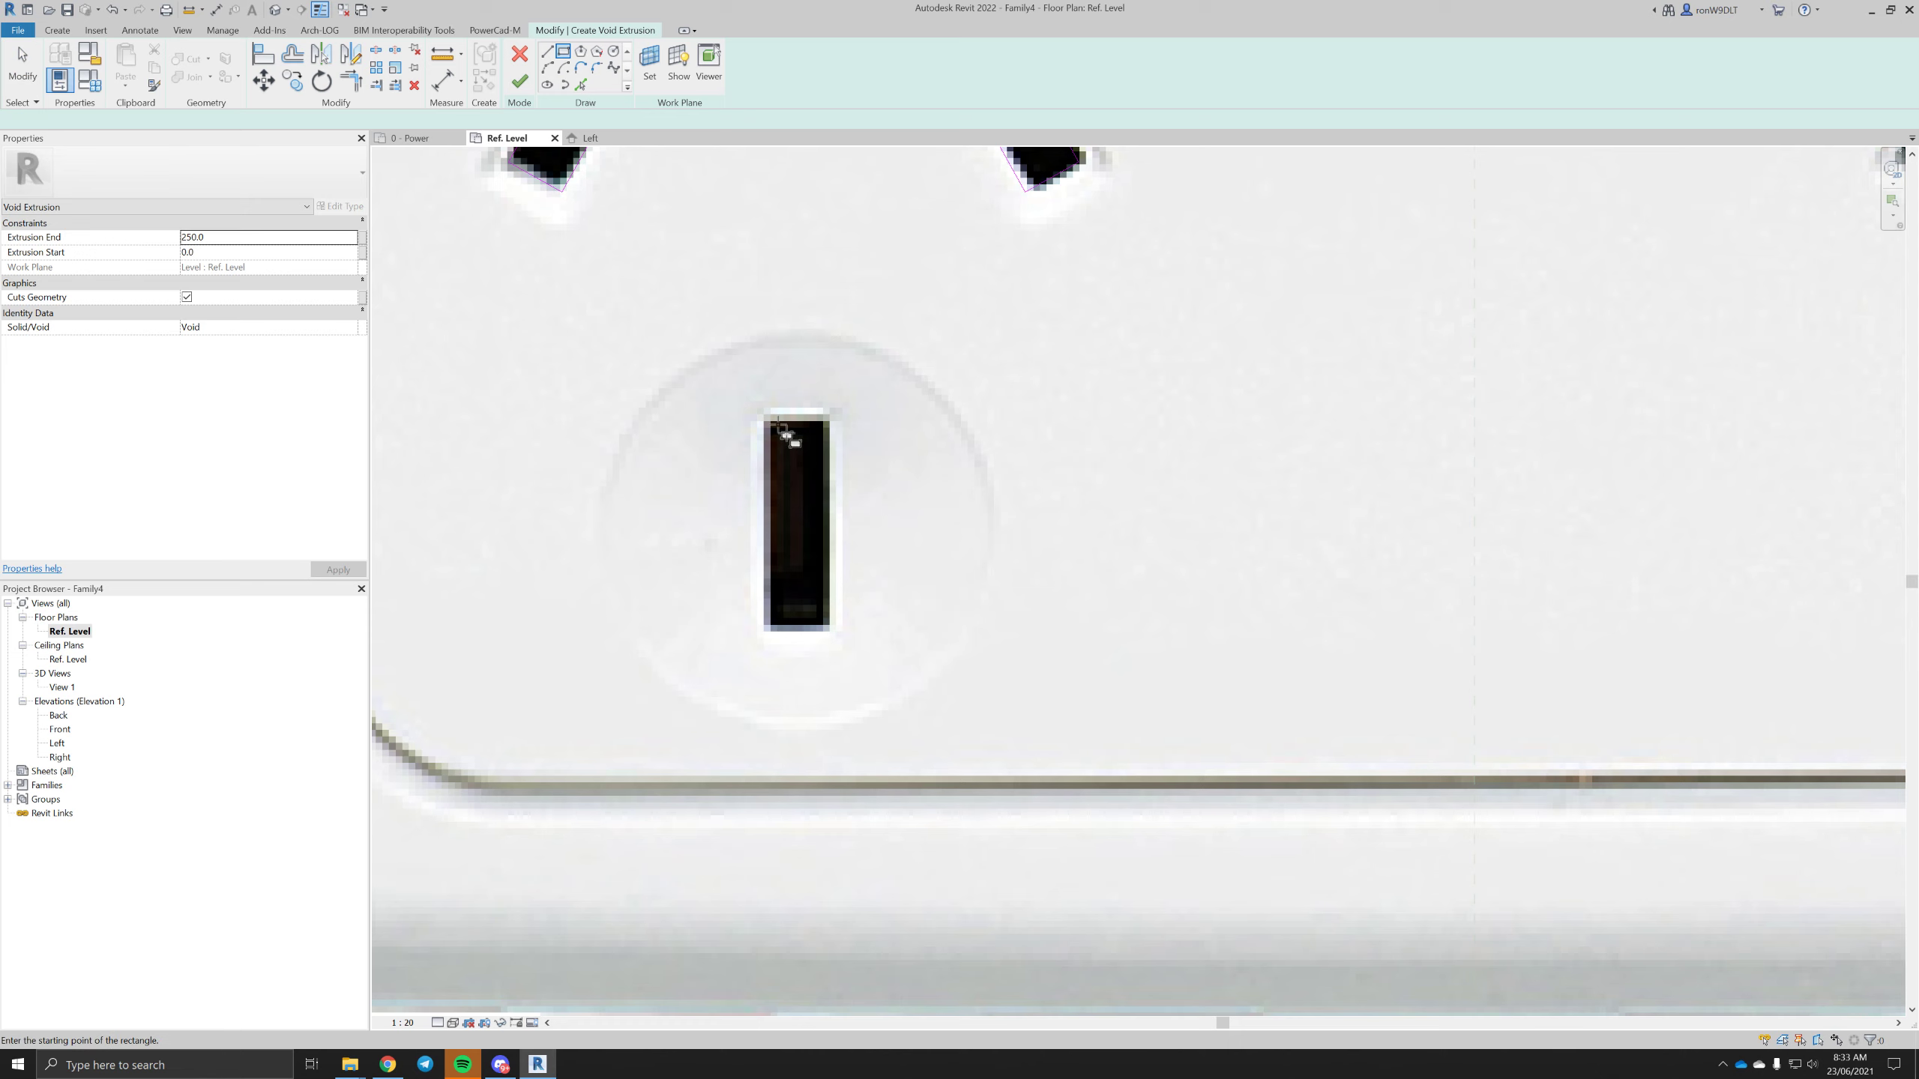
left_click(779, 425)
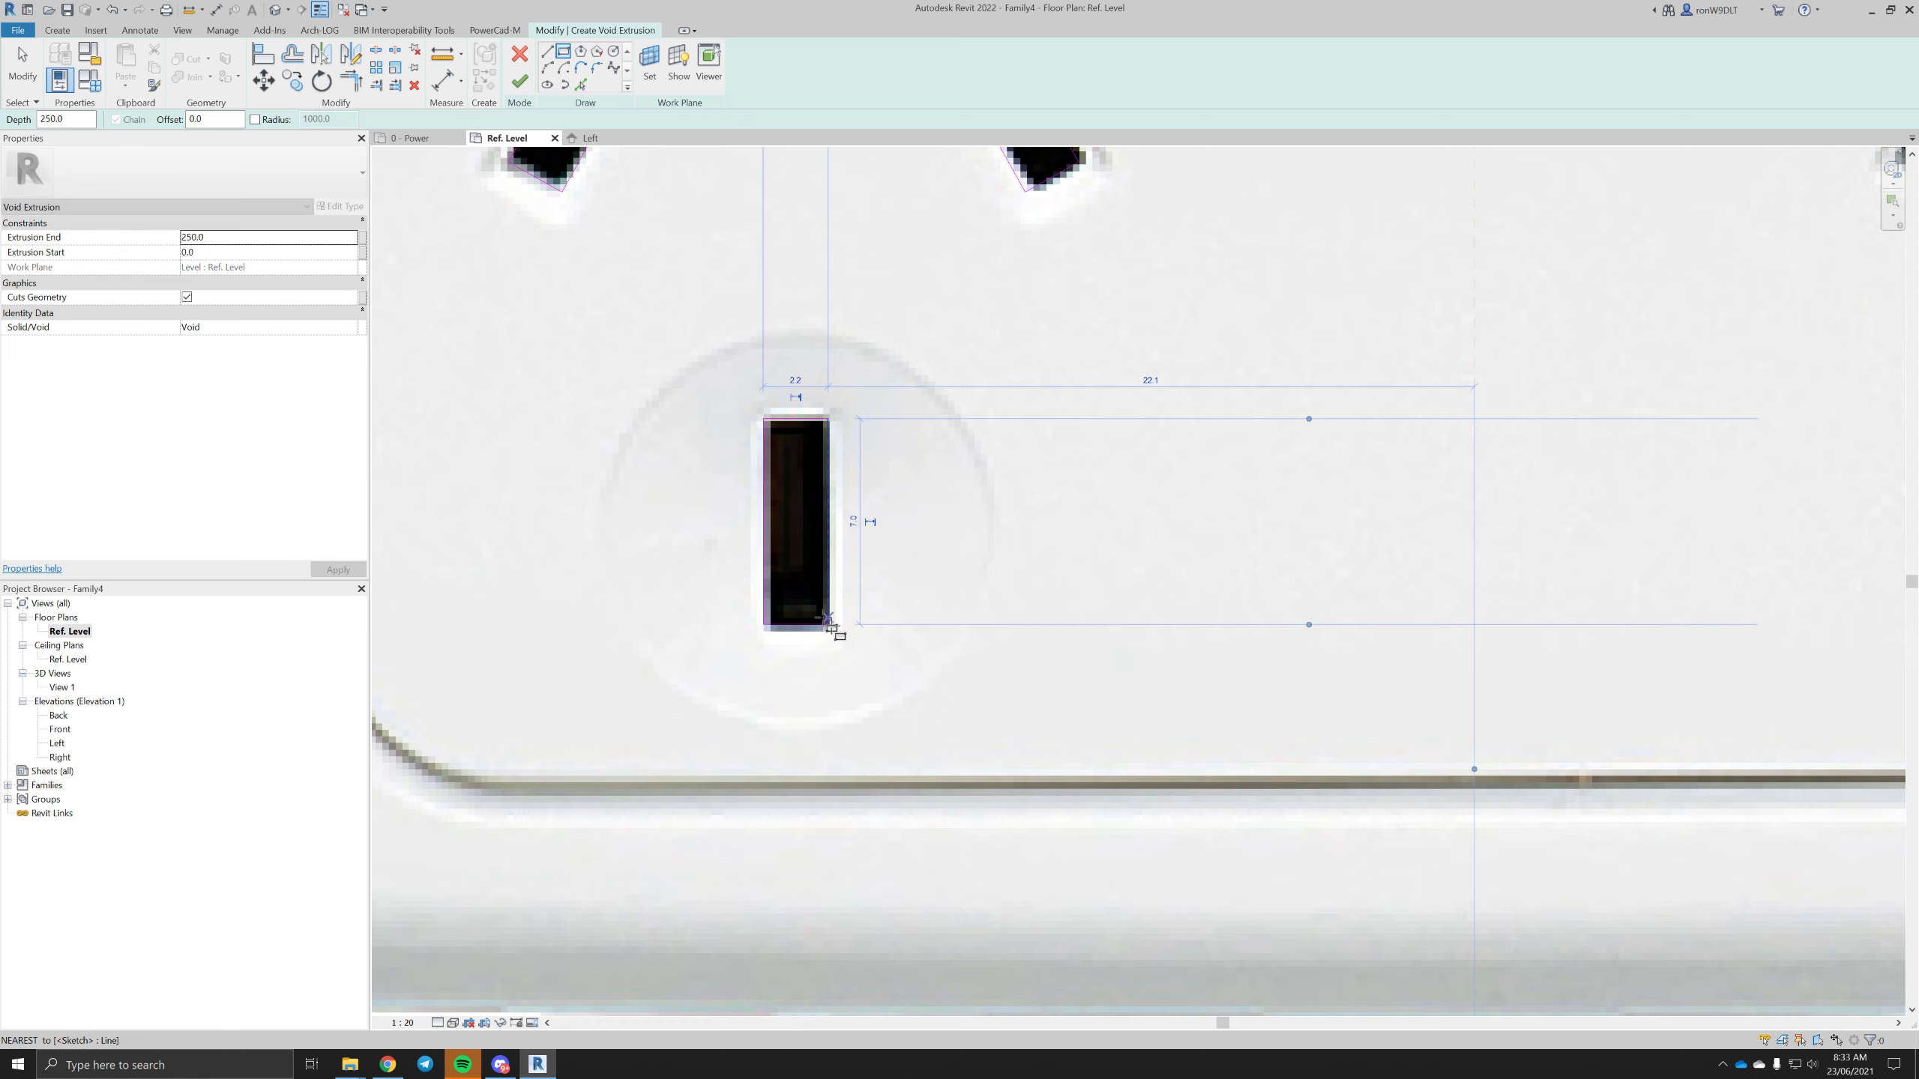
scroll(823, 605, "down", 5)
key("Escape")
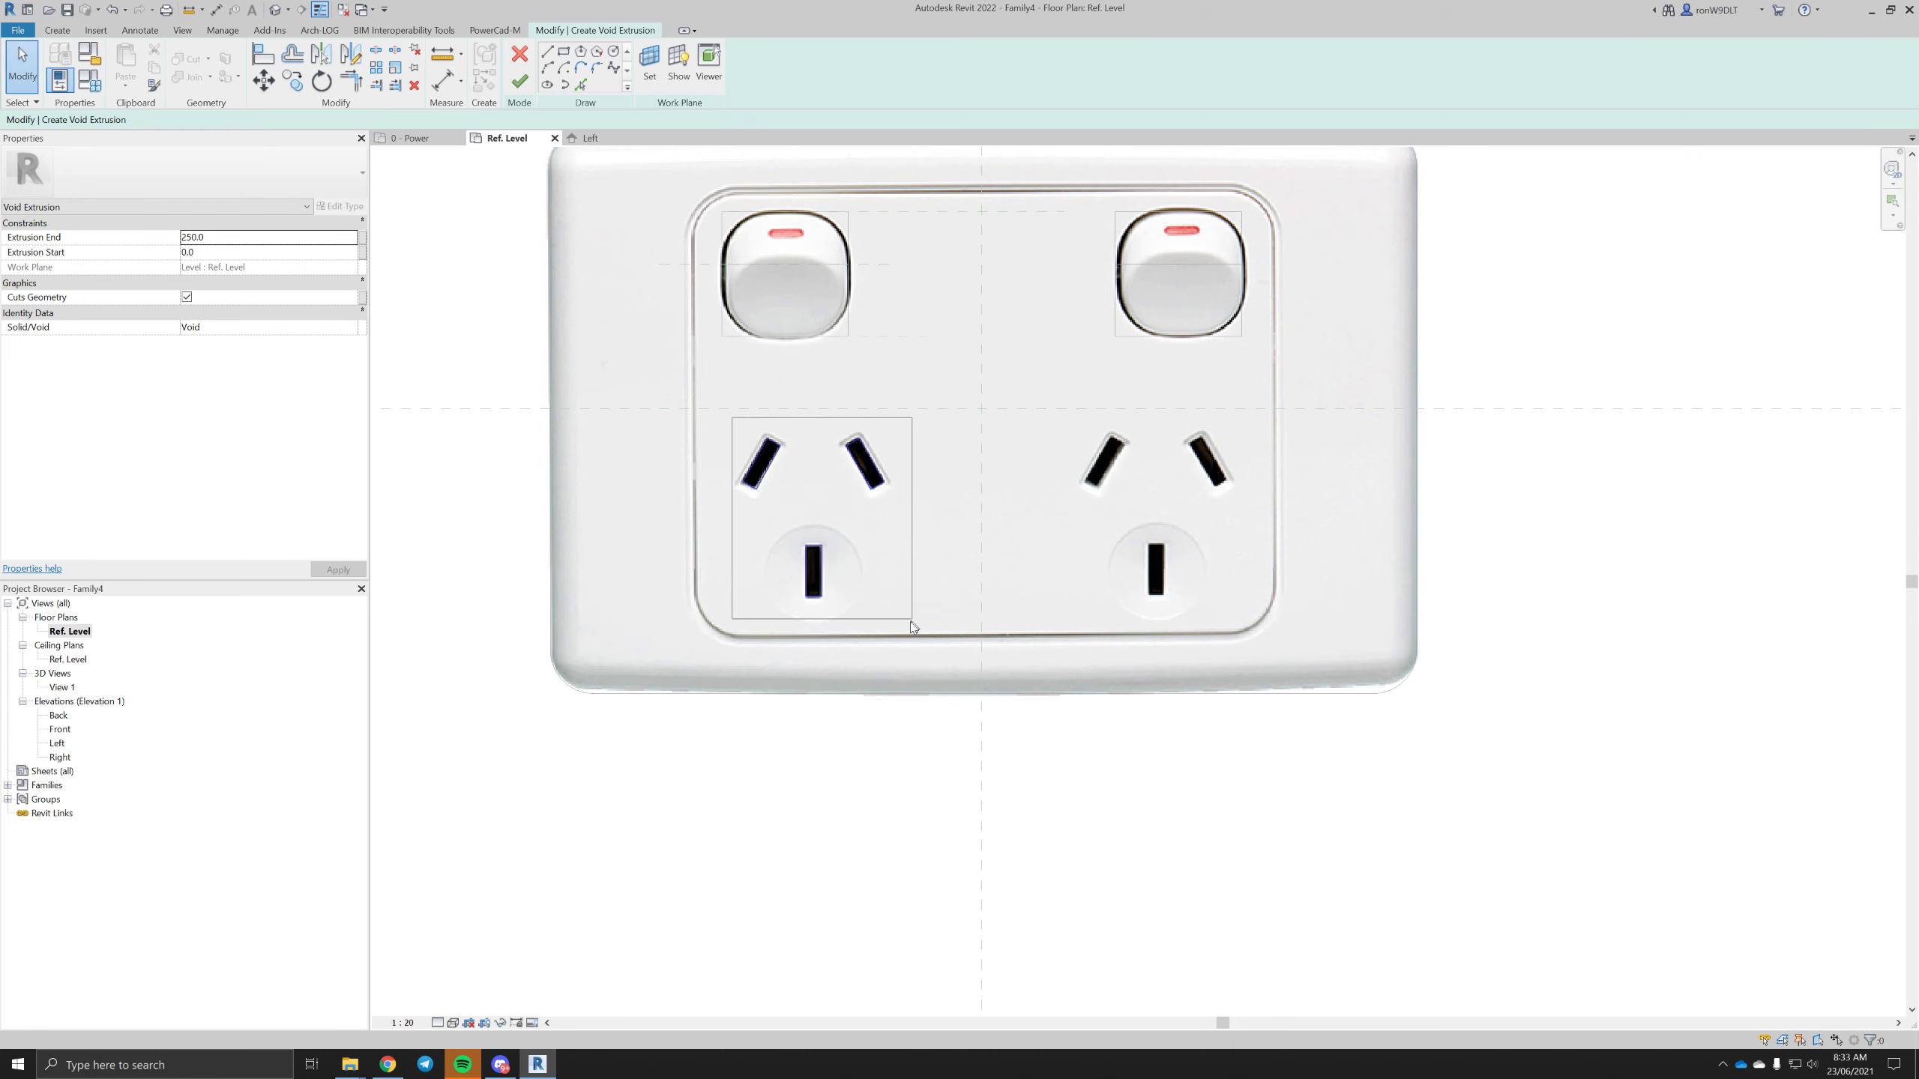
- Mirror the three slot outlines about the plate's vertical centre line onto the right socket and finish the void extrusion
left_click_drag(910, 622, 909, 626)
key("d")
key("m")
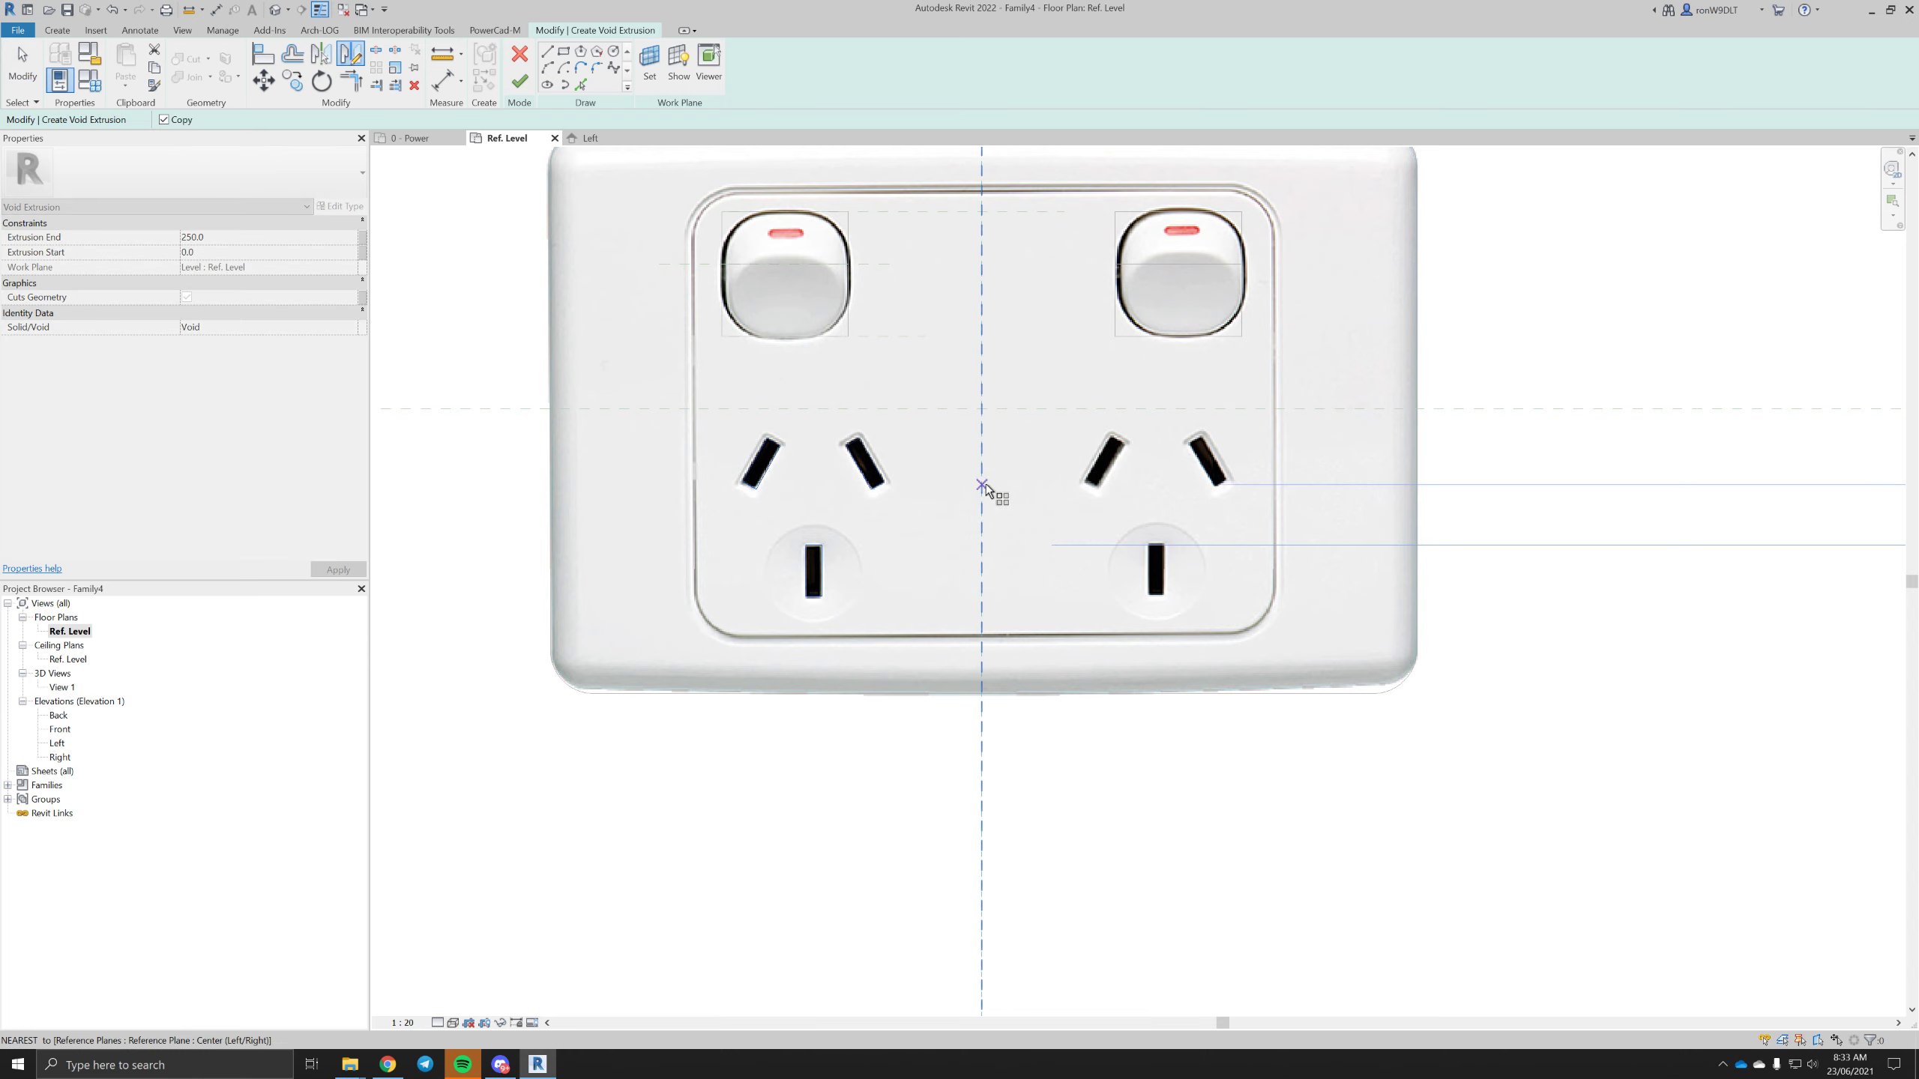
left_click(982, 484)
left_click(982, 523)
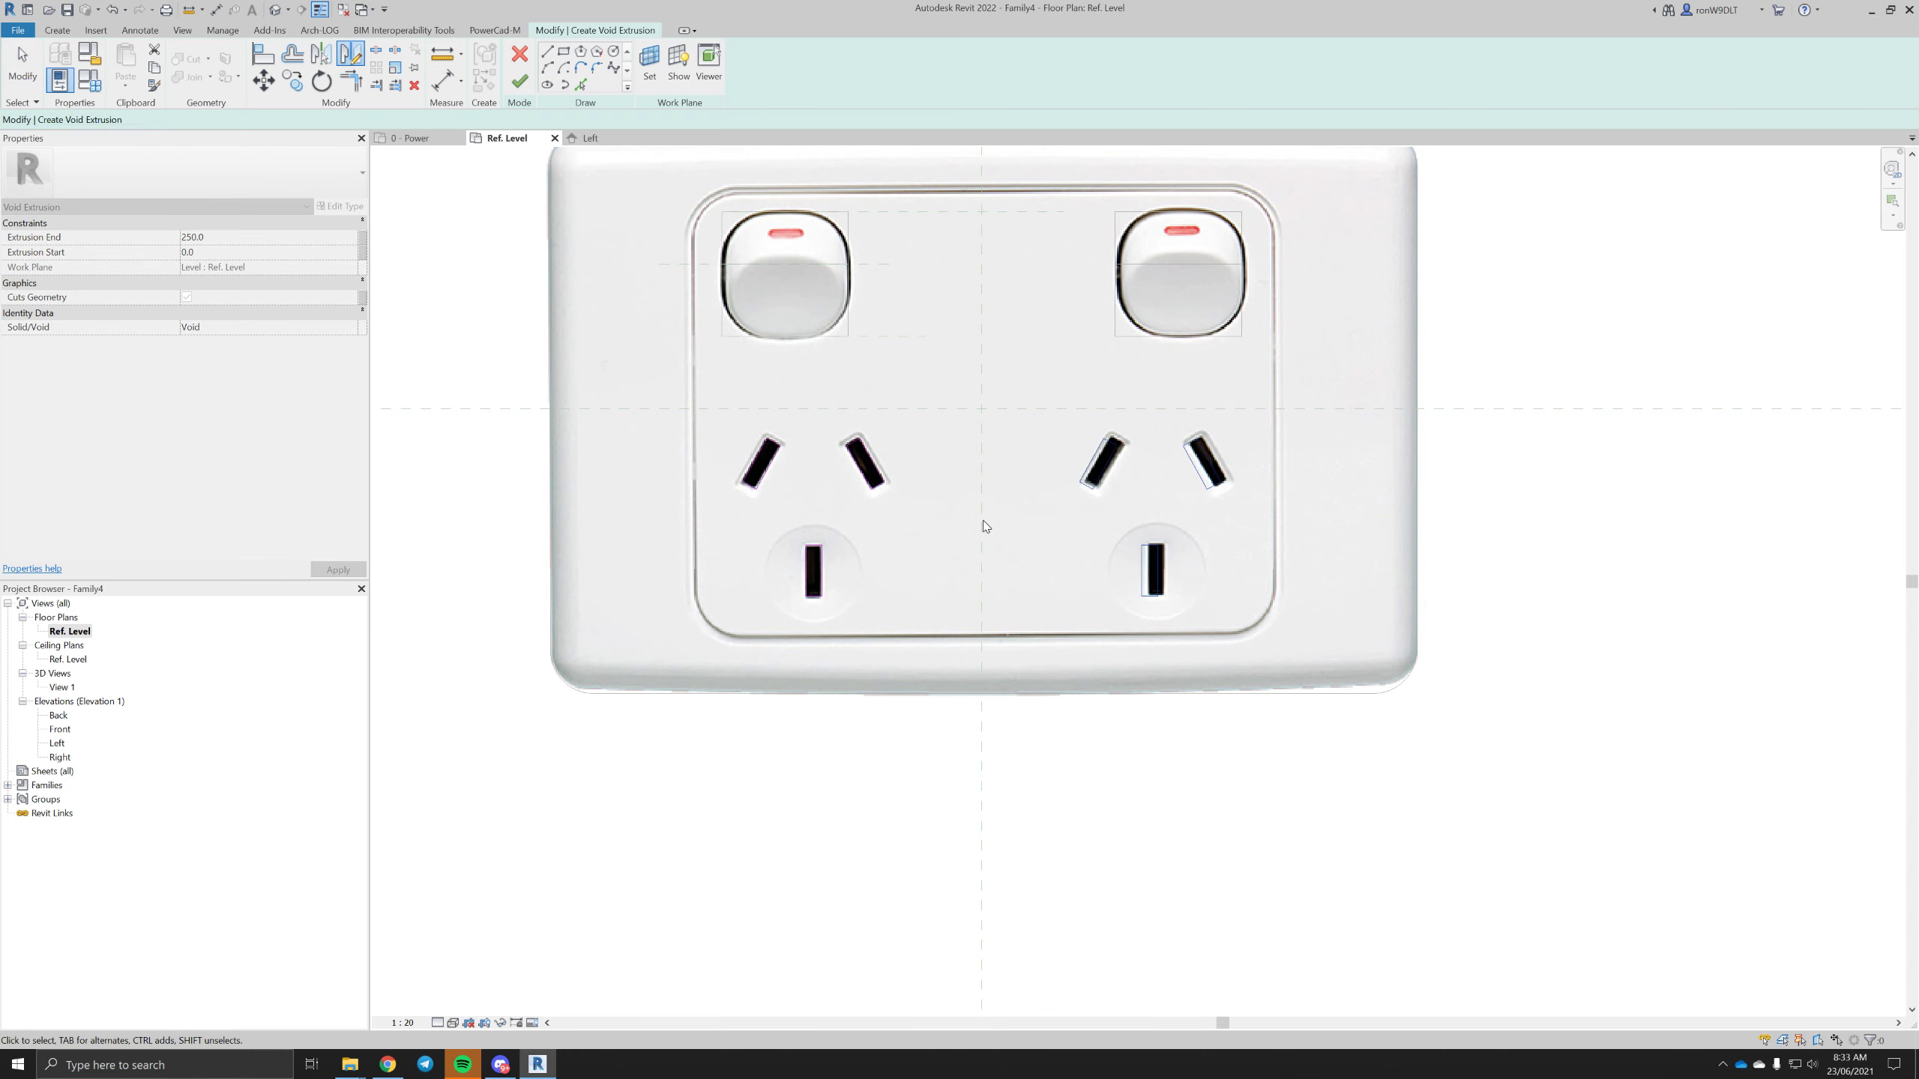
left_click(523, 89)
- Delete the gpo.png reference image from the plan
scroll(518, 333, "down", 4)
left_click(838, 294)
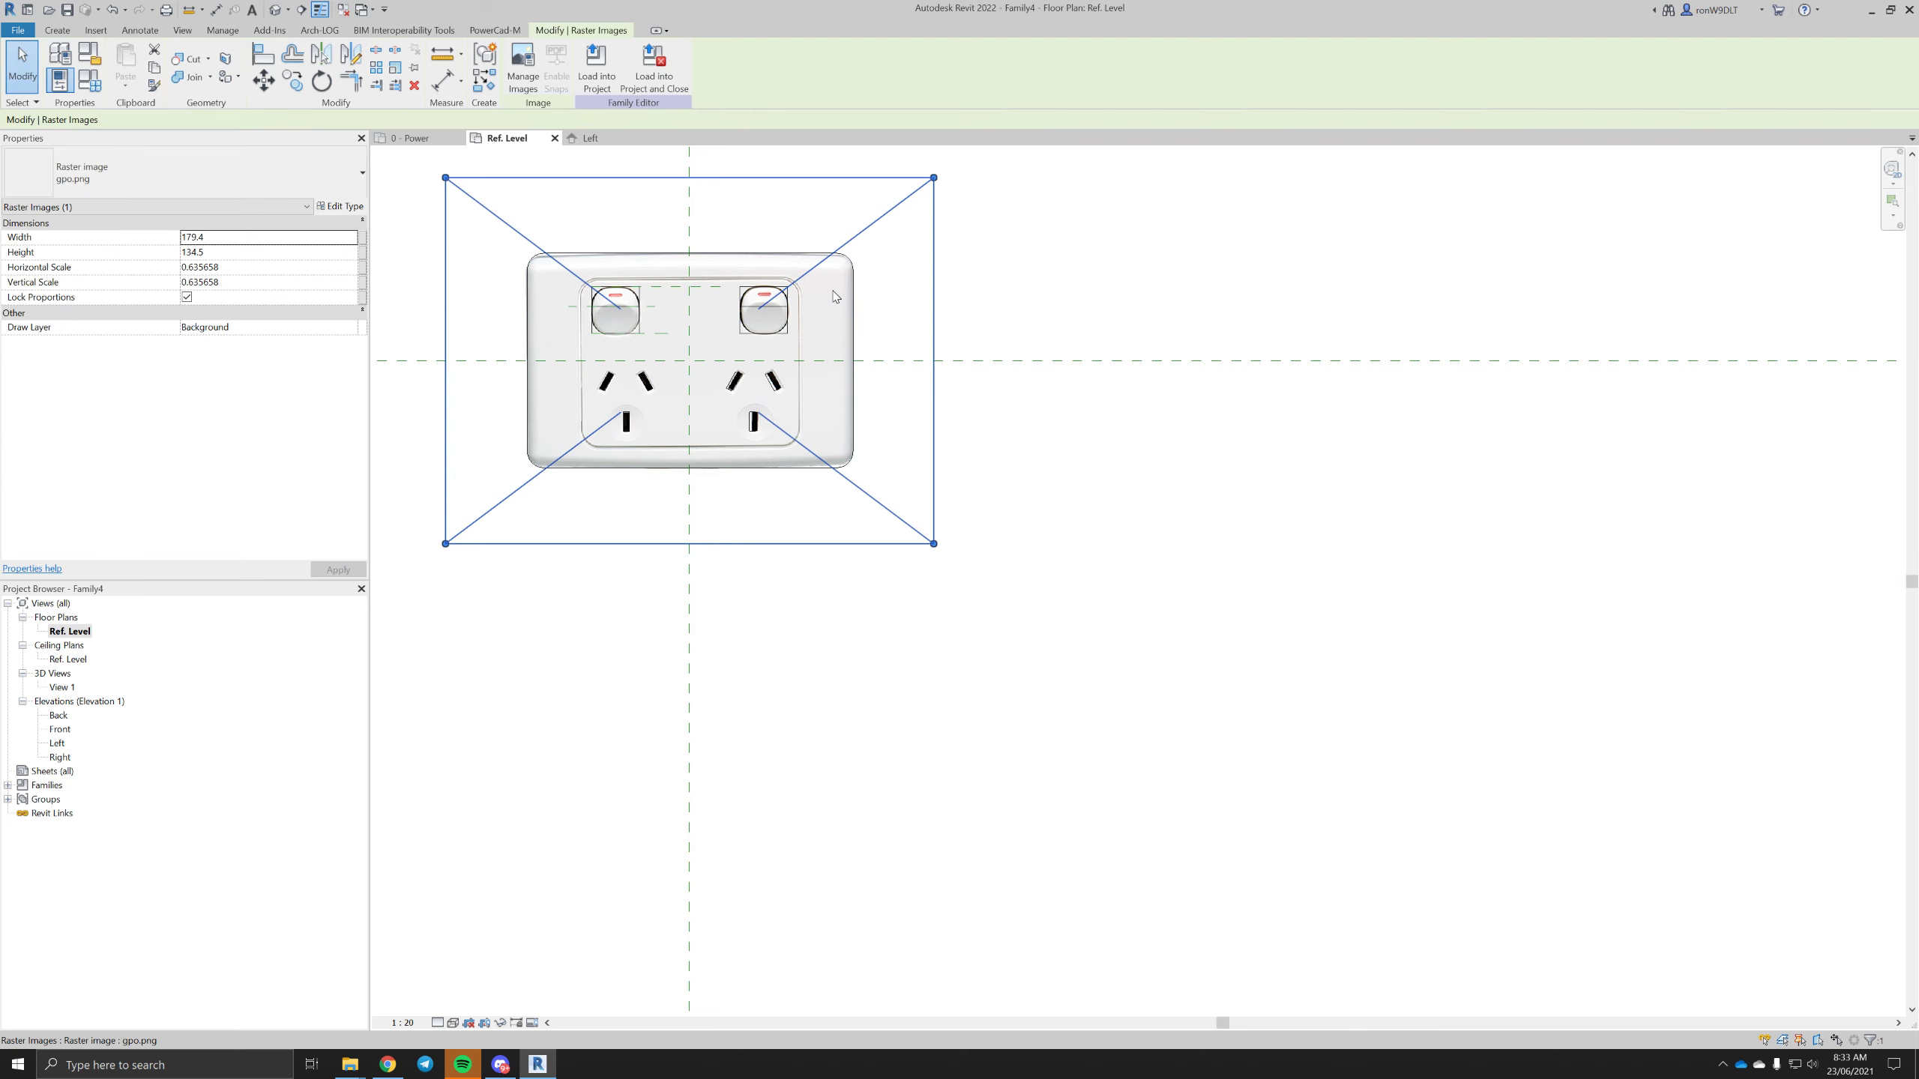
key("Delete")
middle_click_drag(927, 320, 1106, 339)
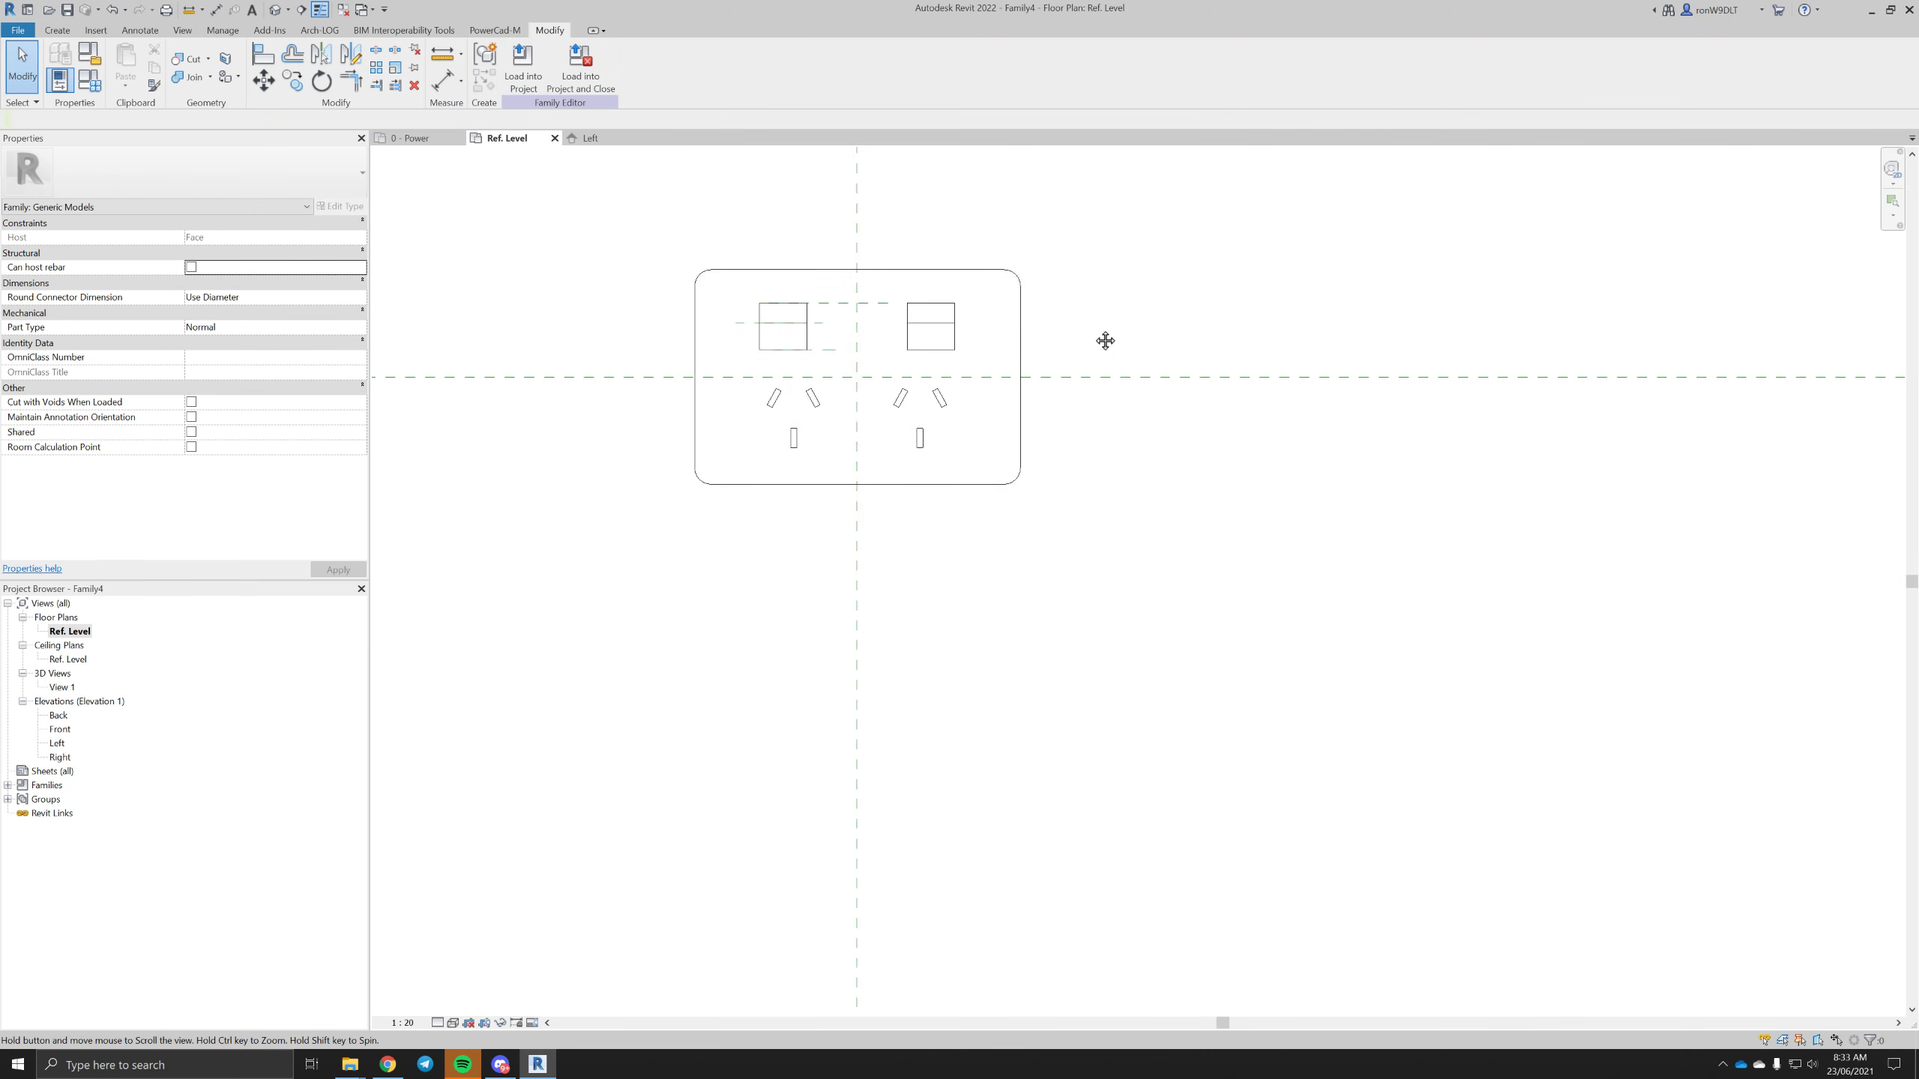
- Open the default 3D view, switch it to a shaded display and inspect the outlet
left_click(274, 9)
scroll(1173, 557, "up", 5)
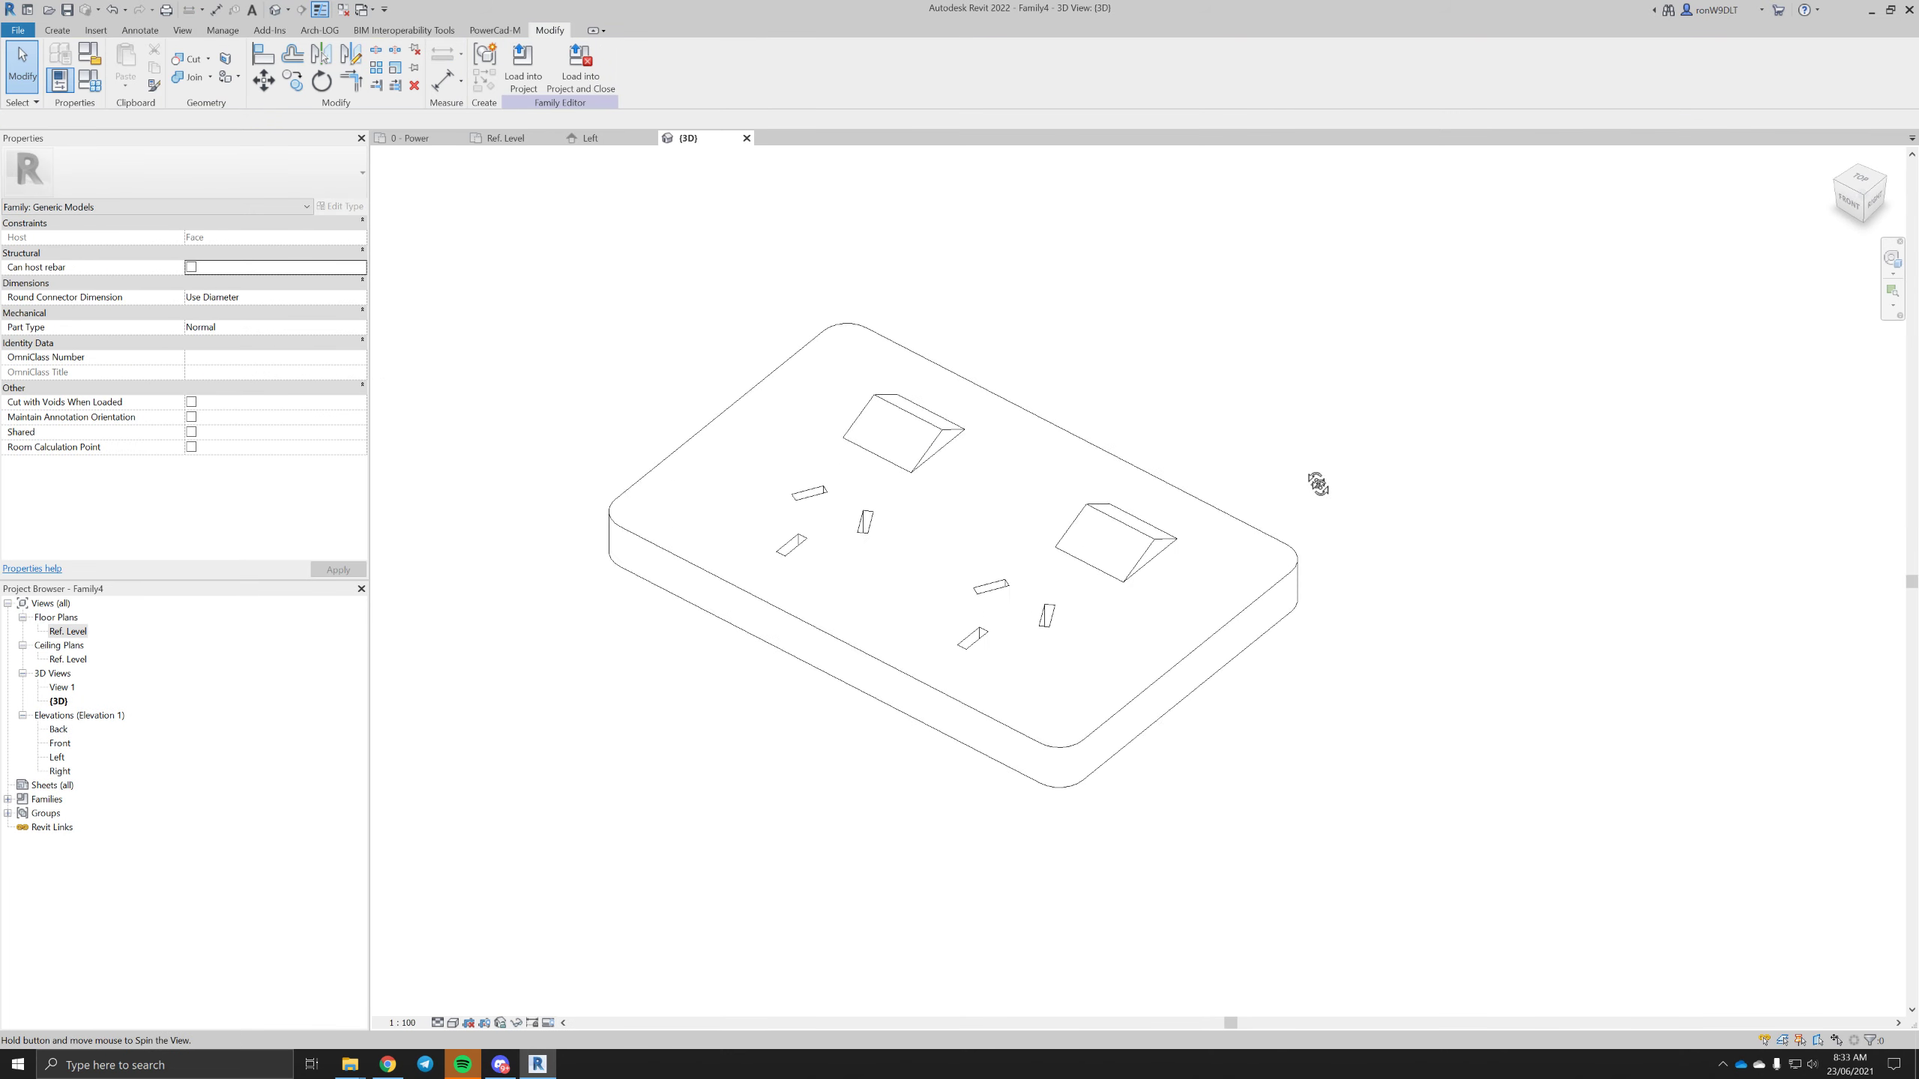
middle_click_drag(1317, 484, 1316, 497, "shift")
key("d")
middle_click_drag(1350, 582, 1180, 600, "shift")
scroll(918, 422, "down", 3)
middle_click_drag(801, 613, 939, 678, "shift")
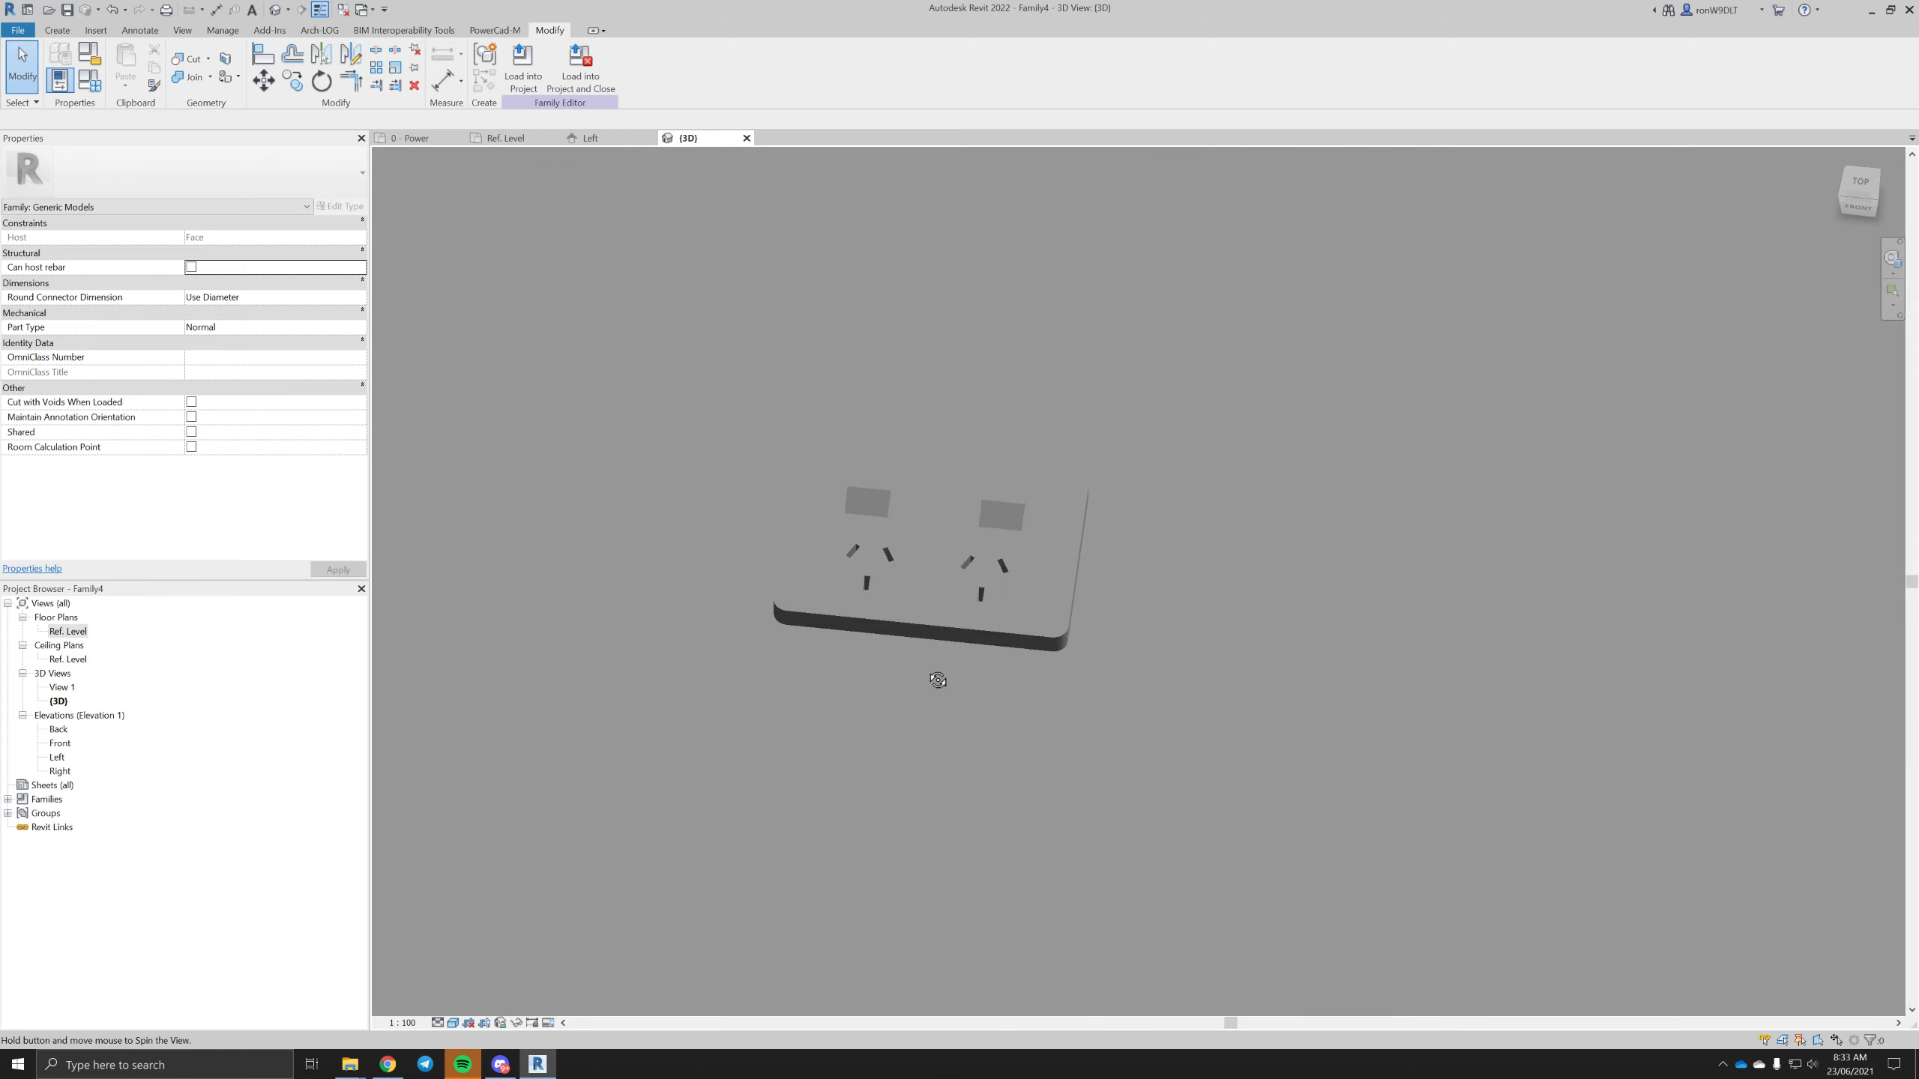
- Raise the start of the slot void extrusion to about 7.8 mm so it begins inside the plate
left_click(887, 544)
middle_click_drag(1022, 758, 926, 567, "shift")
scroll(908, 676, "up", 3)
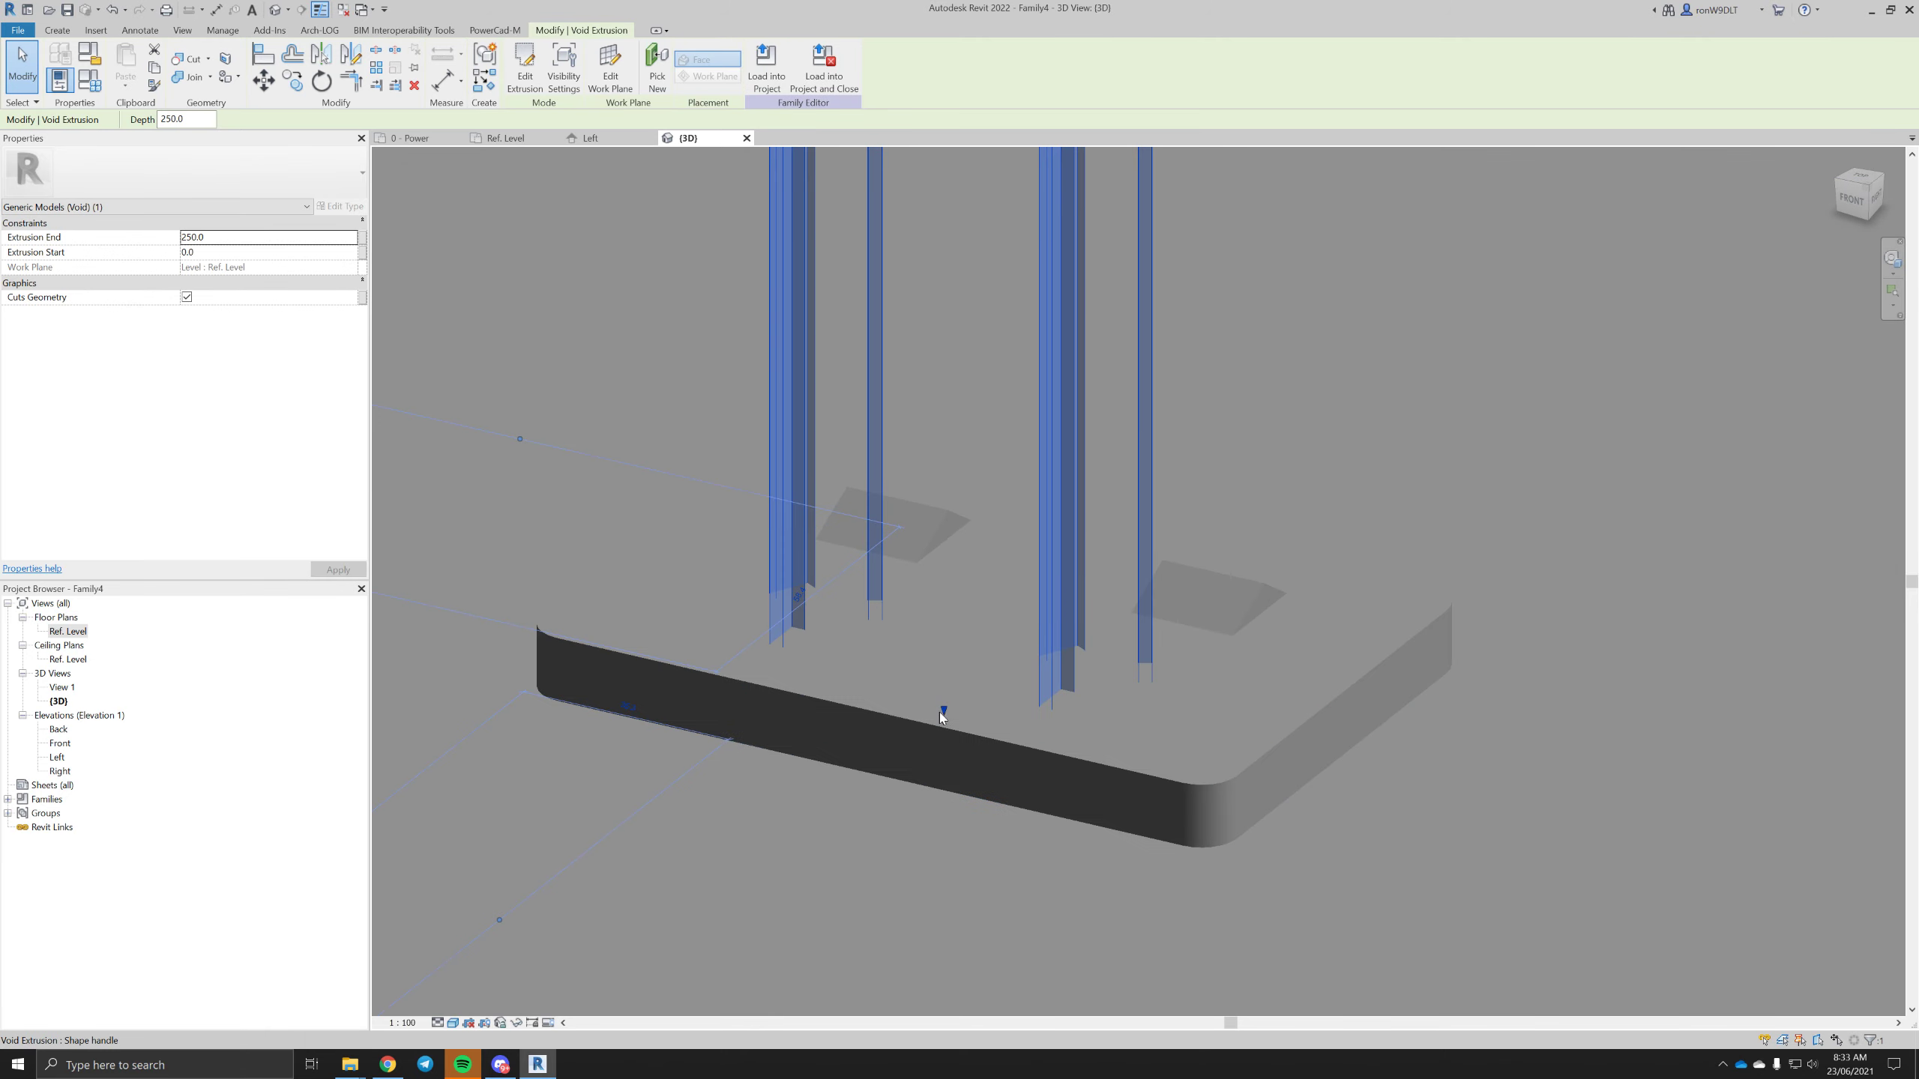
left_click_drag(939, 713, 945, 667)
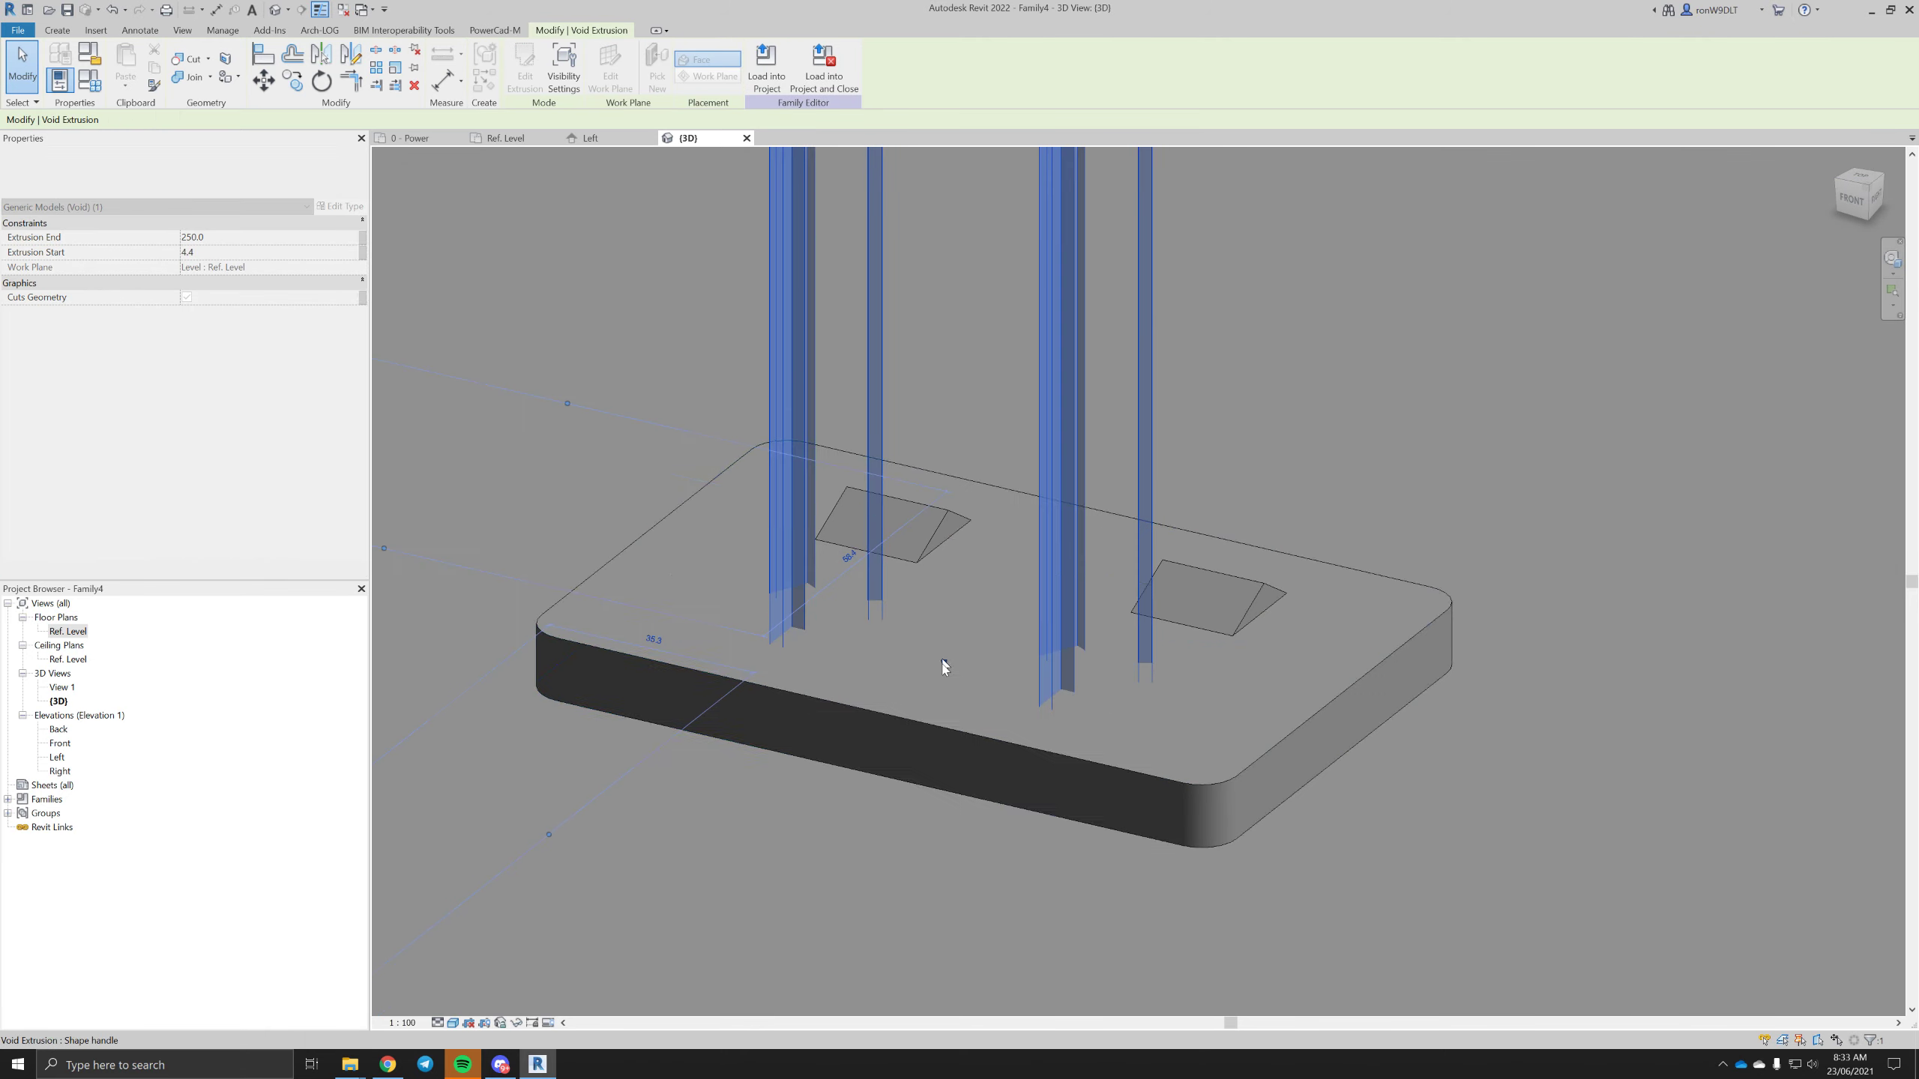
- Lower the end of the slot void extrusion to about 13.6 mm, just above the plate's face
scroll(945, 707, "down", 3)
middle_click_drag(952, 189, 949, 232)
left_click_drag(940, 198, 971, 752)
scroll(953, 741, "up", 5)
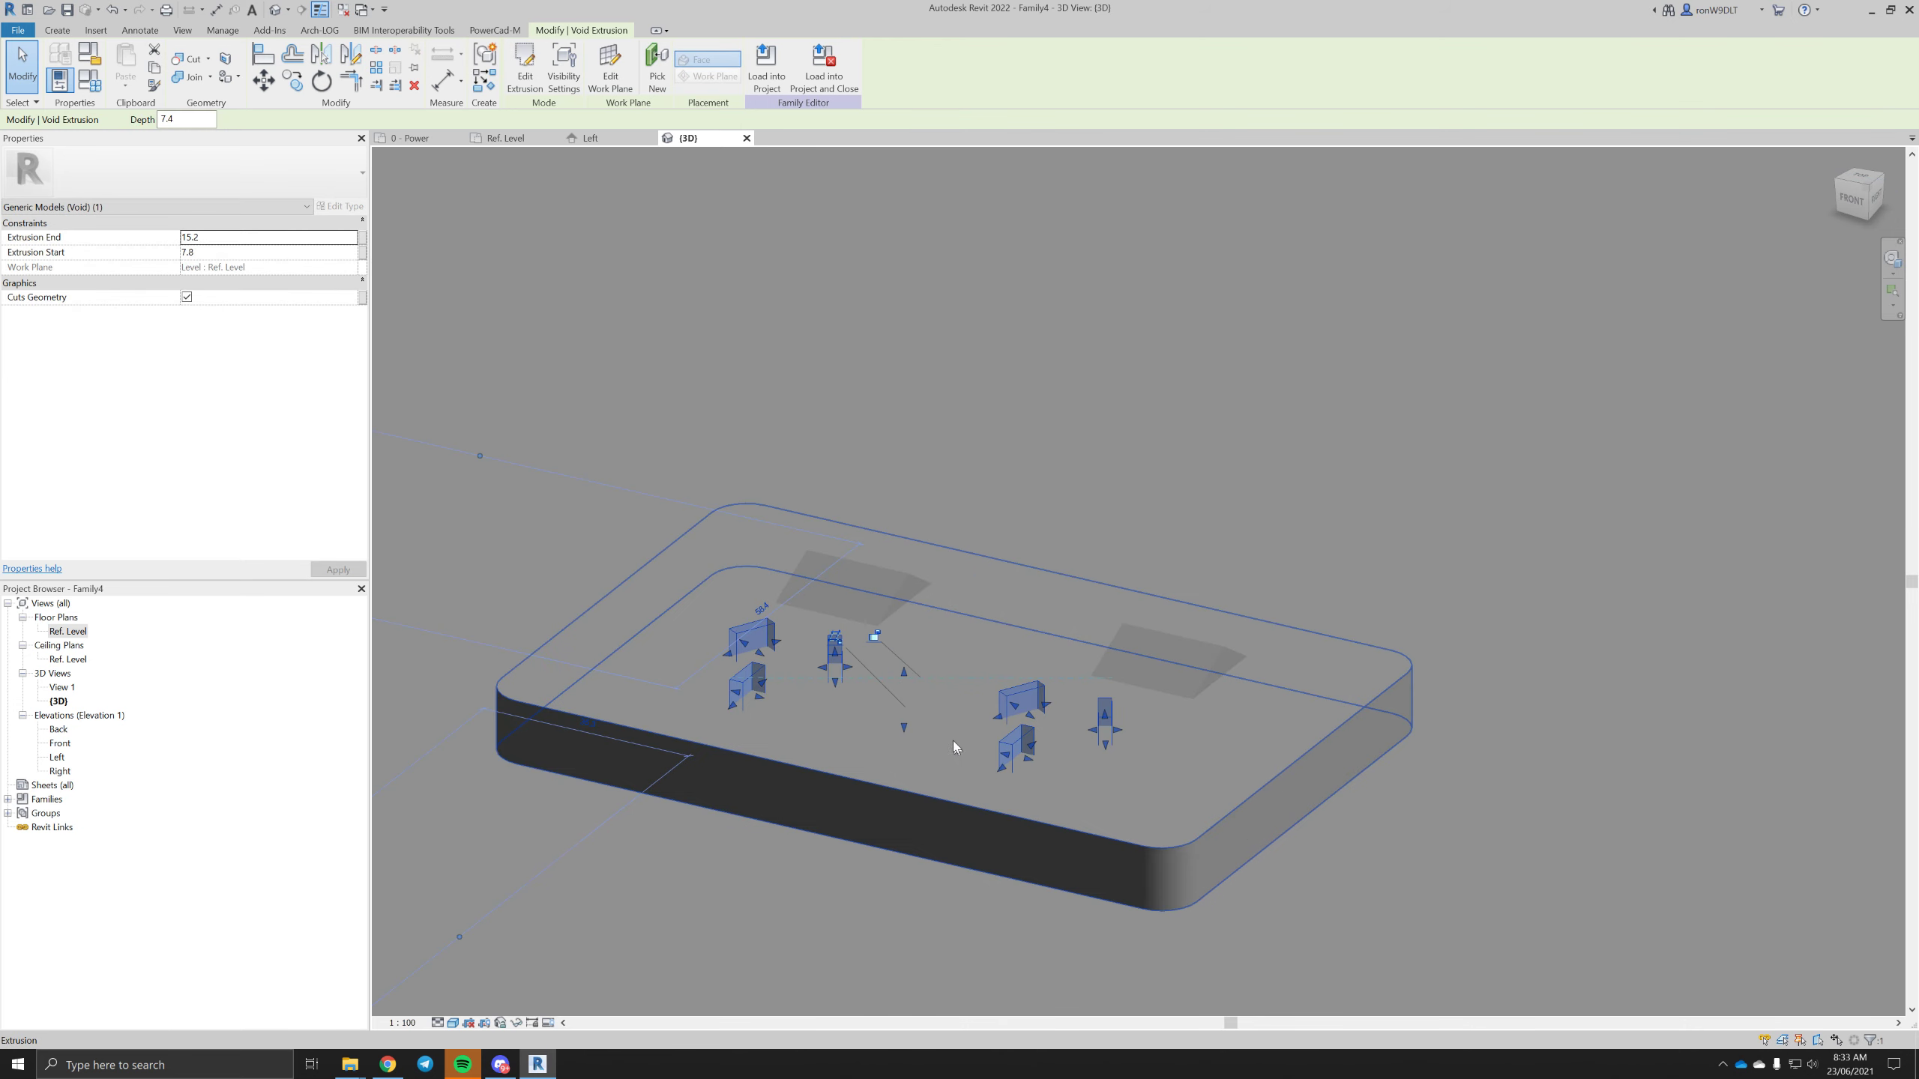
scroll(859, 626, "down", 4)
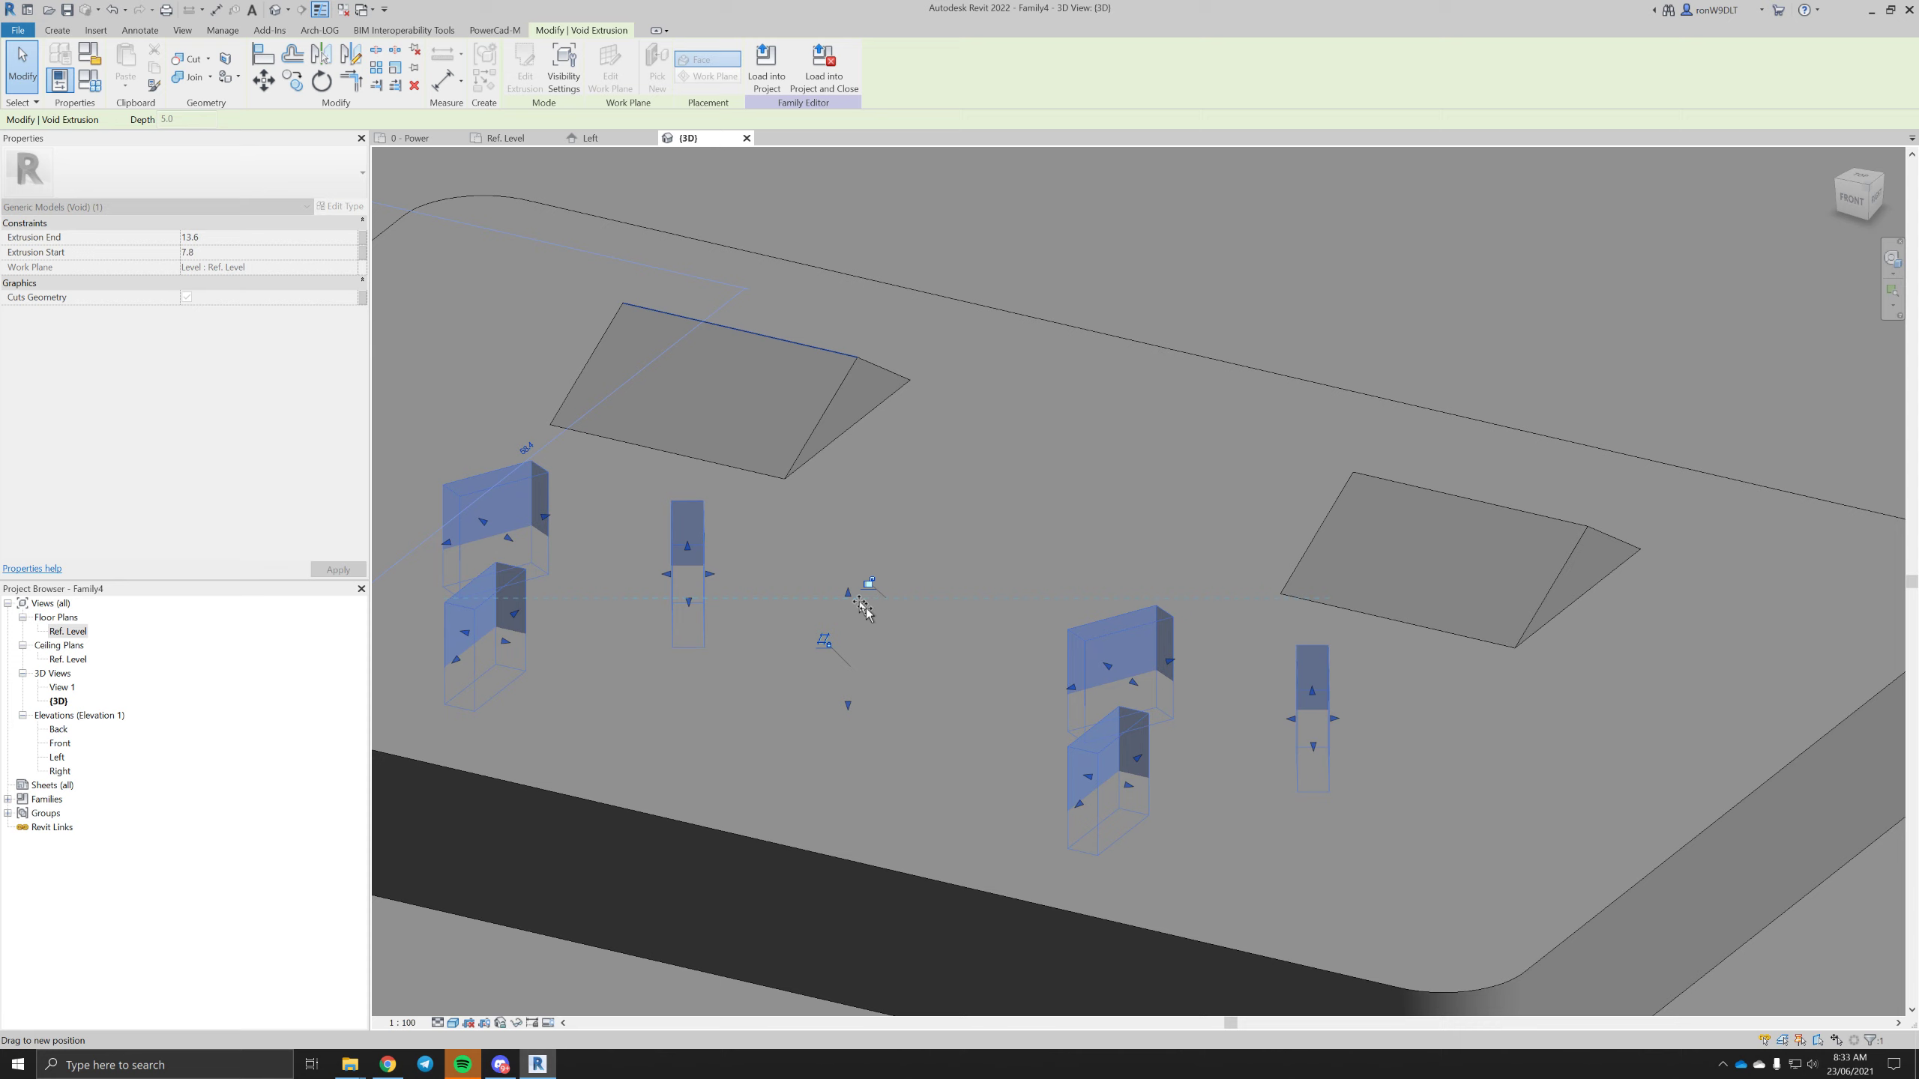
key("Escape")
scroll(1103, 310, "down", 3)
middle_click_drag(1096, 301, 1063, 763, "shift")
middle_click_drag(1100, 544, 1087, 803)
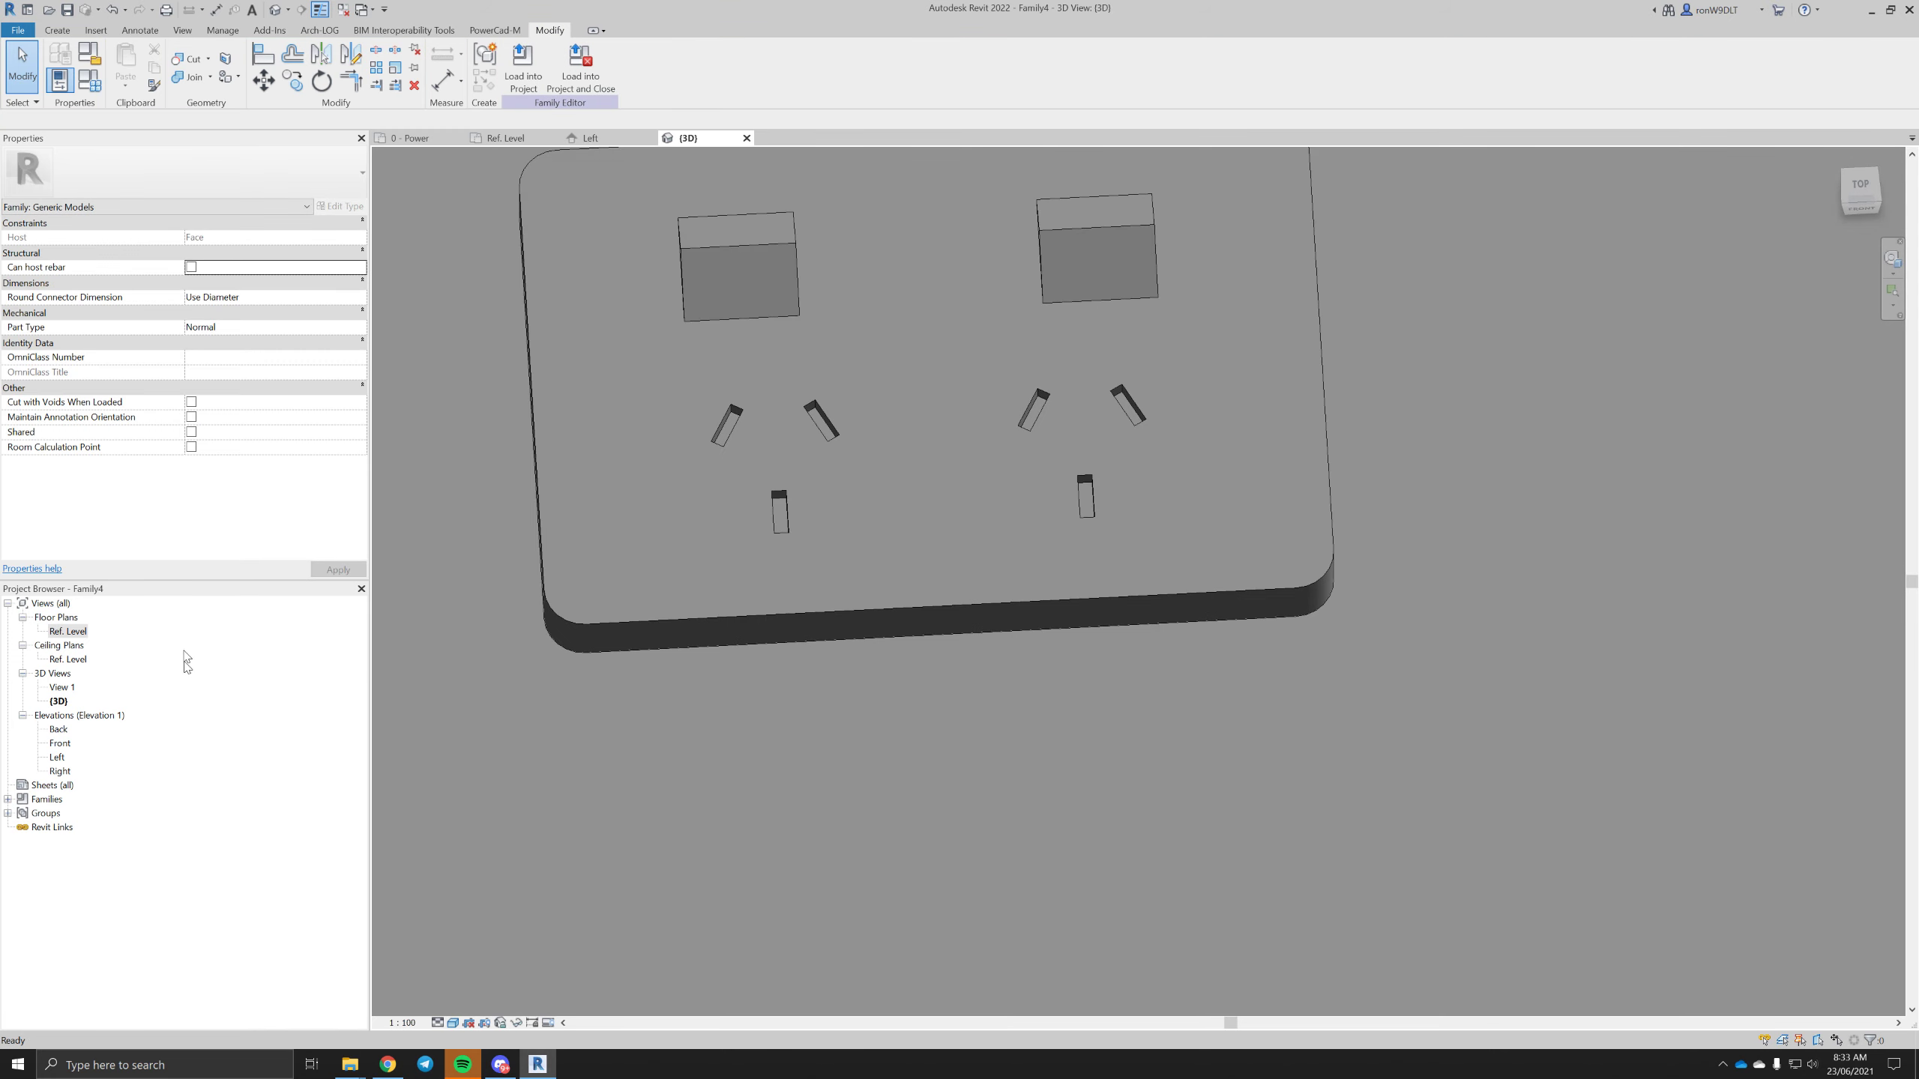
- Return to the Ref. Level plan and delete the three horizontal reference planes used to set out the switches
left_click(68, 632)
double_click(66, 633)
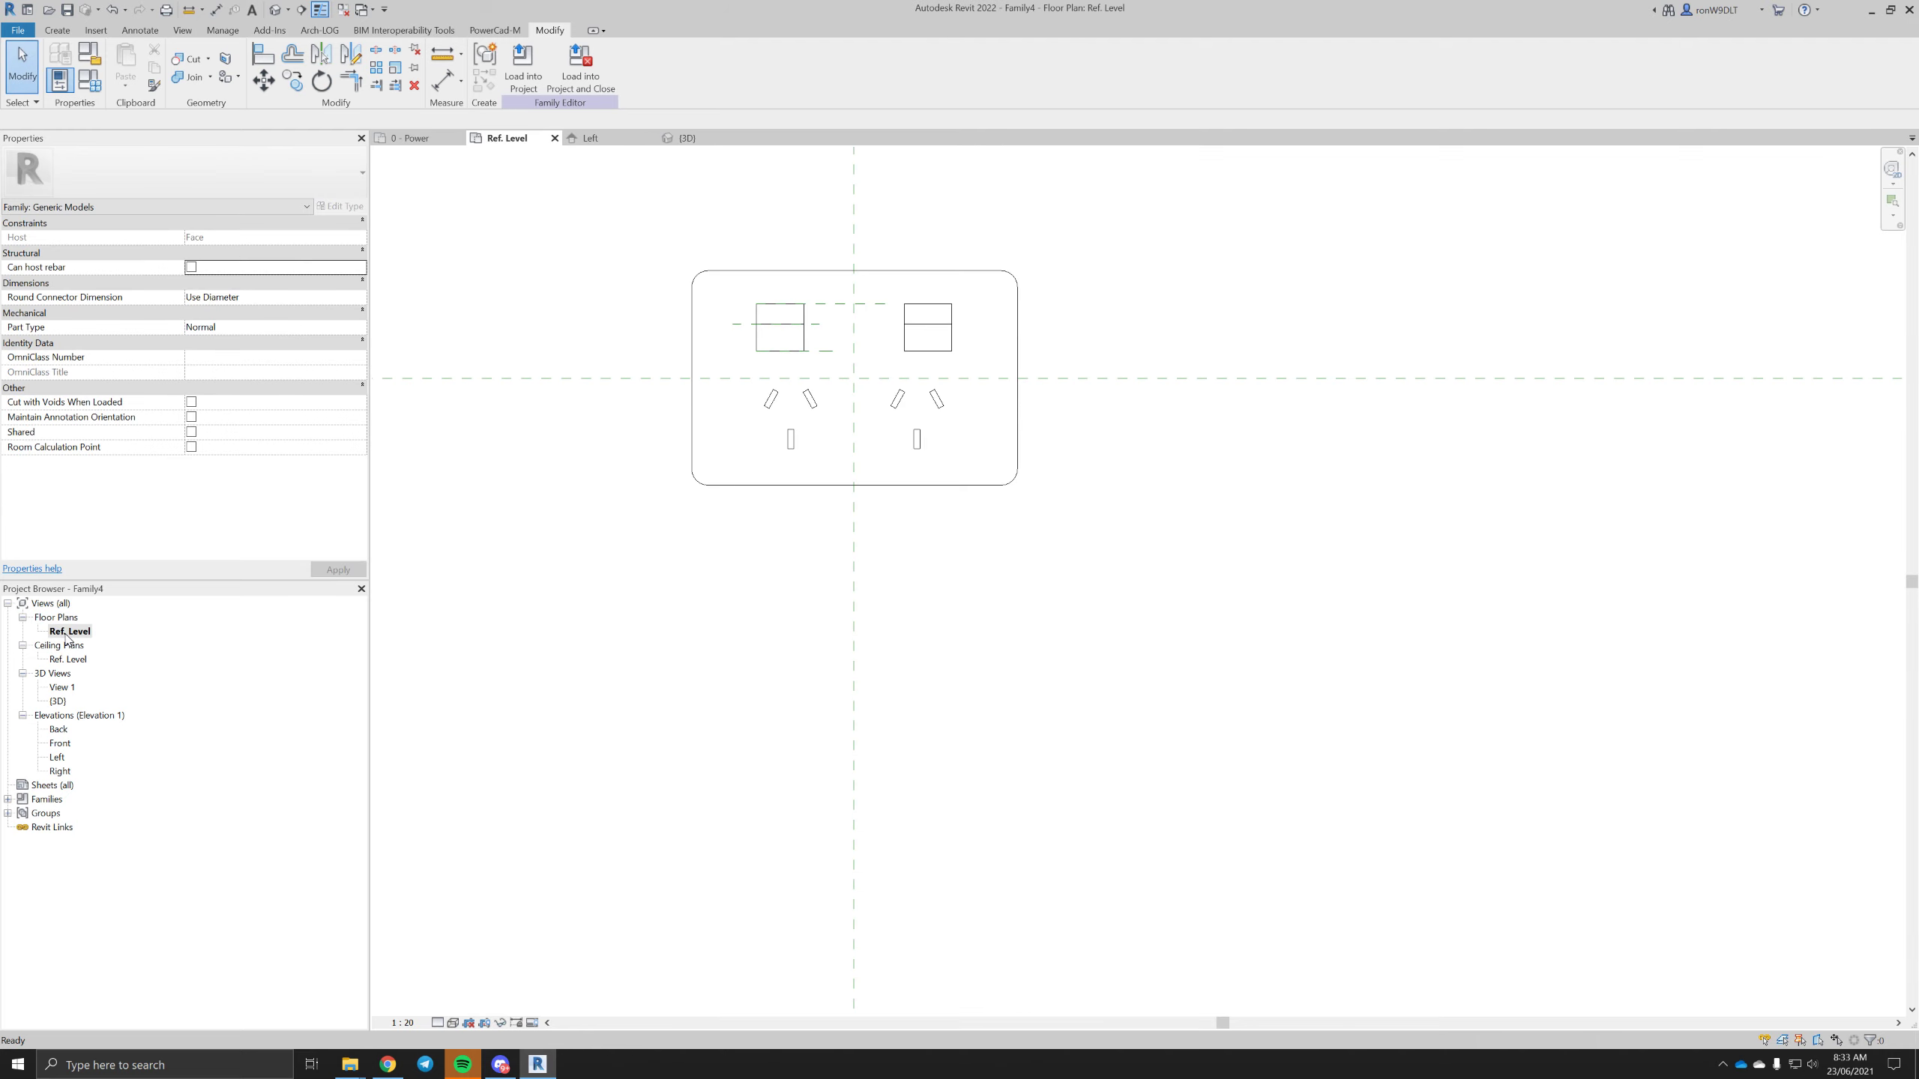
middle_click_drag(1109, 550, 1116, 648)
scroll(991, 604, "down", 3)
scroll(917, 529, "up", 3)
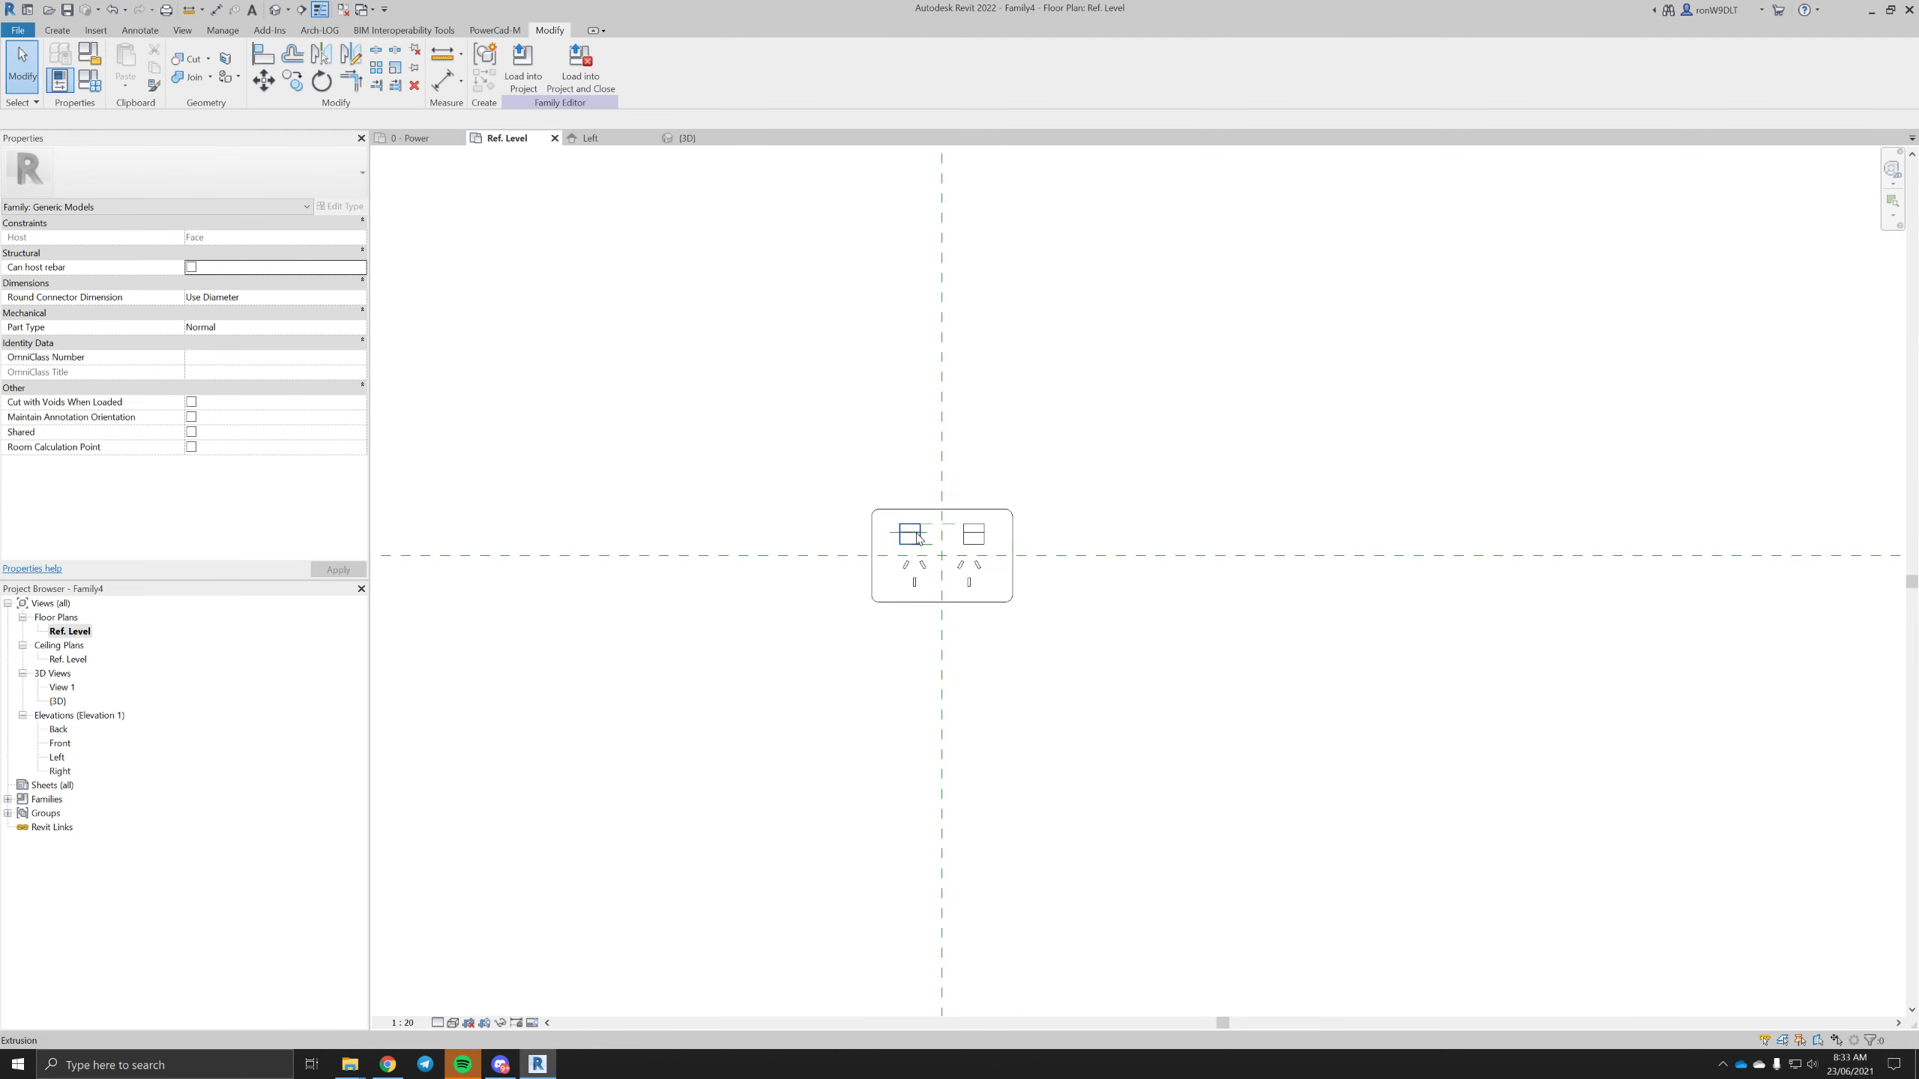
left_click(954, 564)
key("Delete")
scroll(940, 540, "up", 3)
left_click(932, 533)
key("Delete")
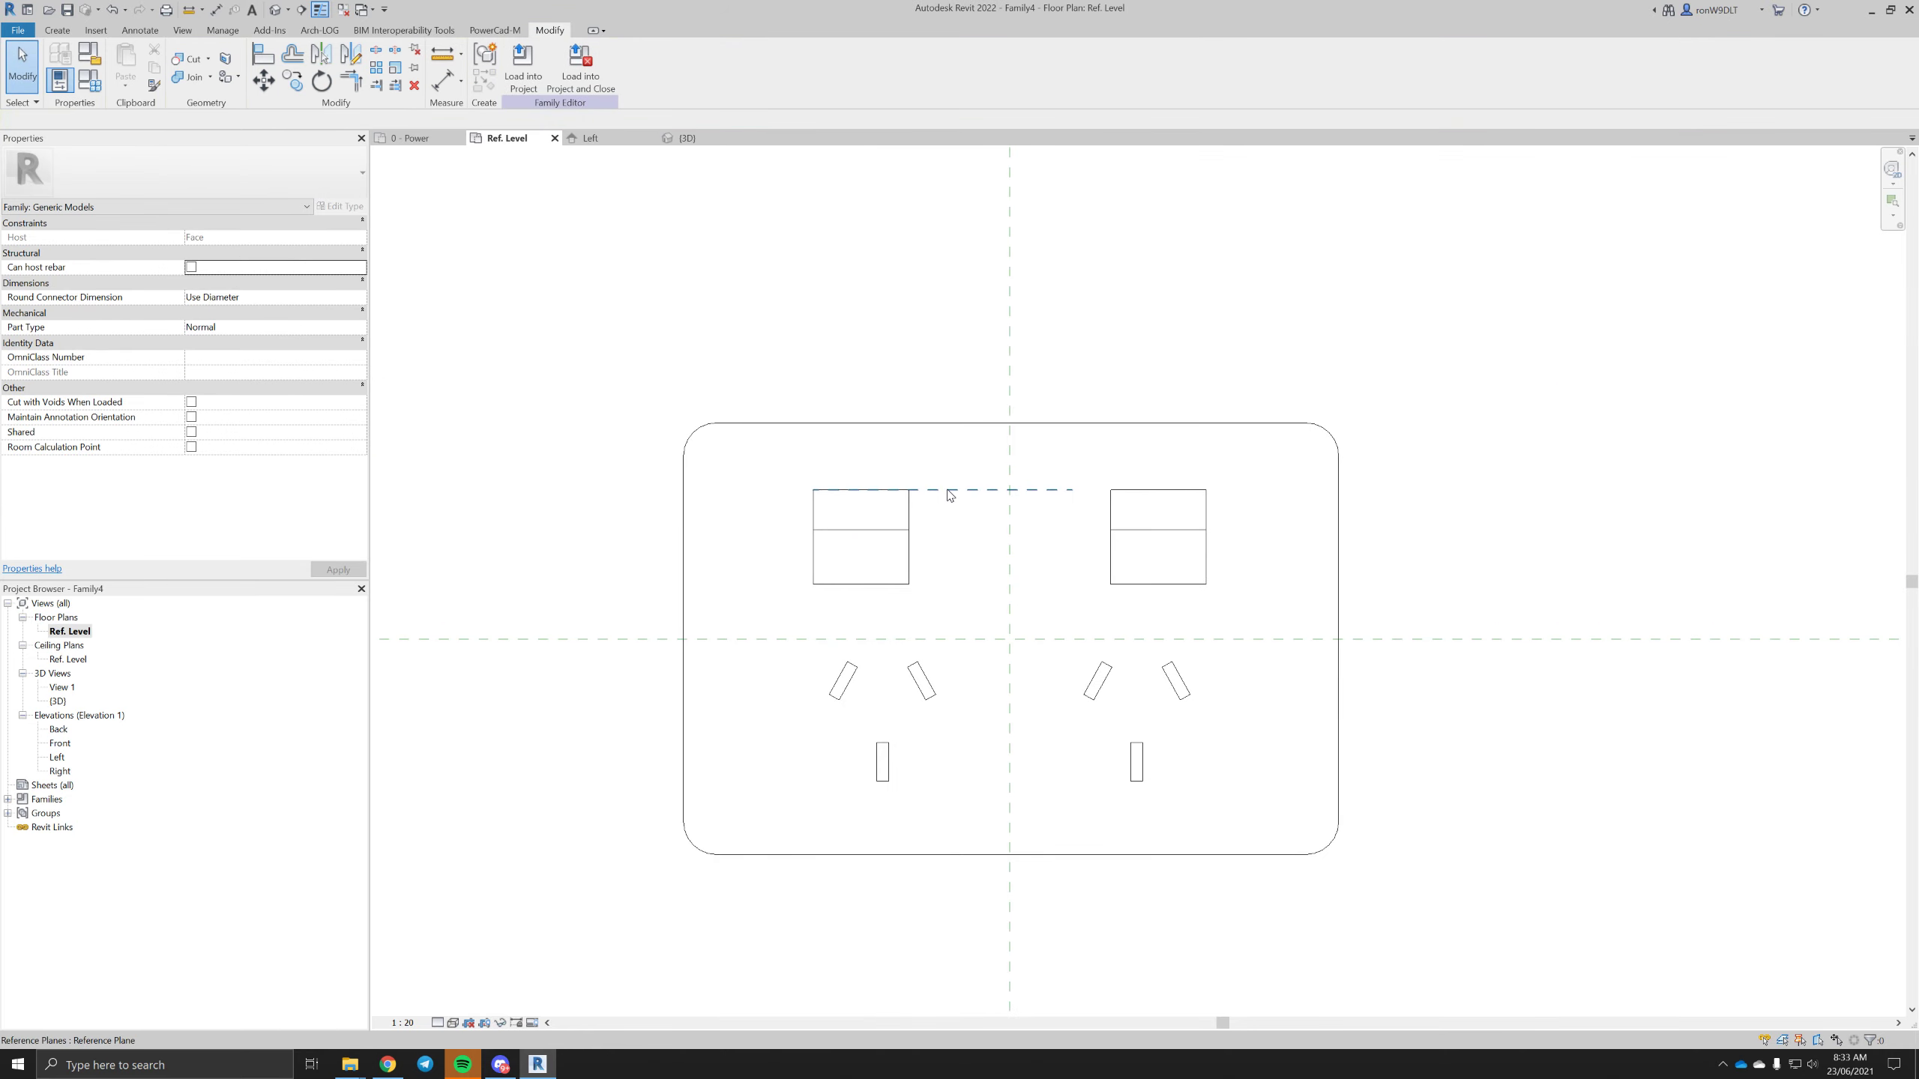
left_click(950, 491)
key("Delete")
- Select all the outlet geometry in the plan, review its family element visibility settings and accept them
scroll(950, 486, "down", 3)
scroll(954, 491, "down", 2)
left_click_drag(777, 403, 1150, 684)
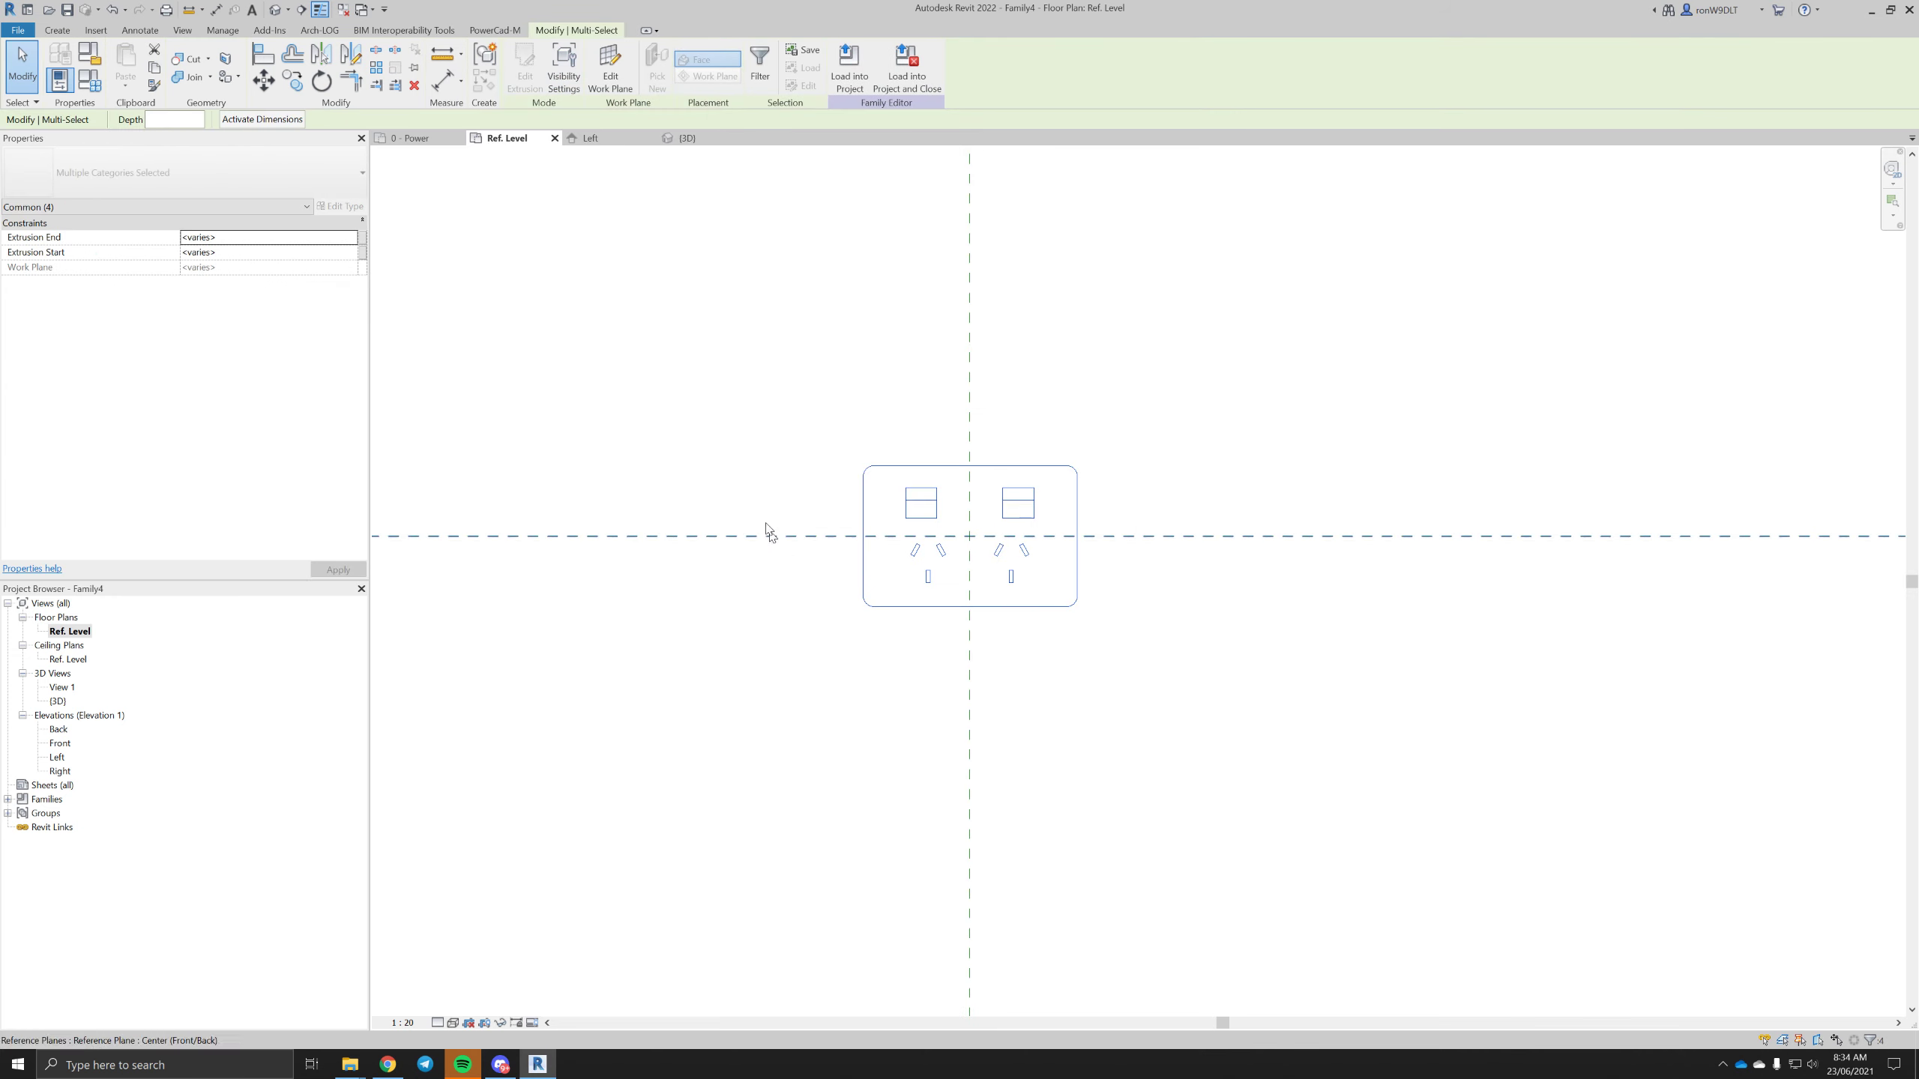
scroll(758, 515, "down", 6)
middle_click_drag(784, 434, 966, 451)
scroll(901, 472, "down", 3)
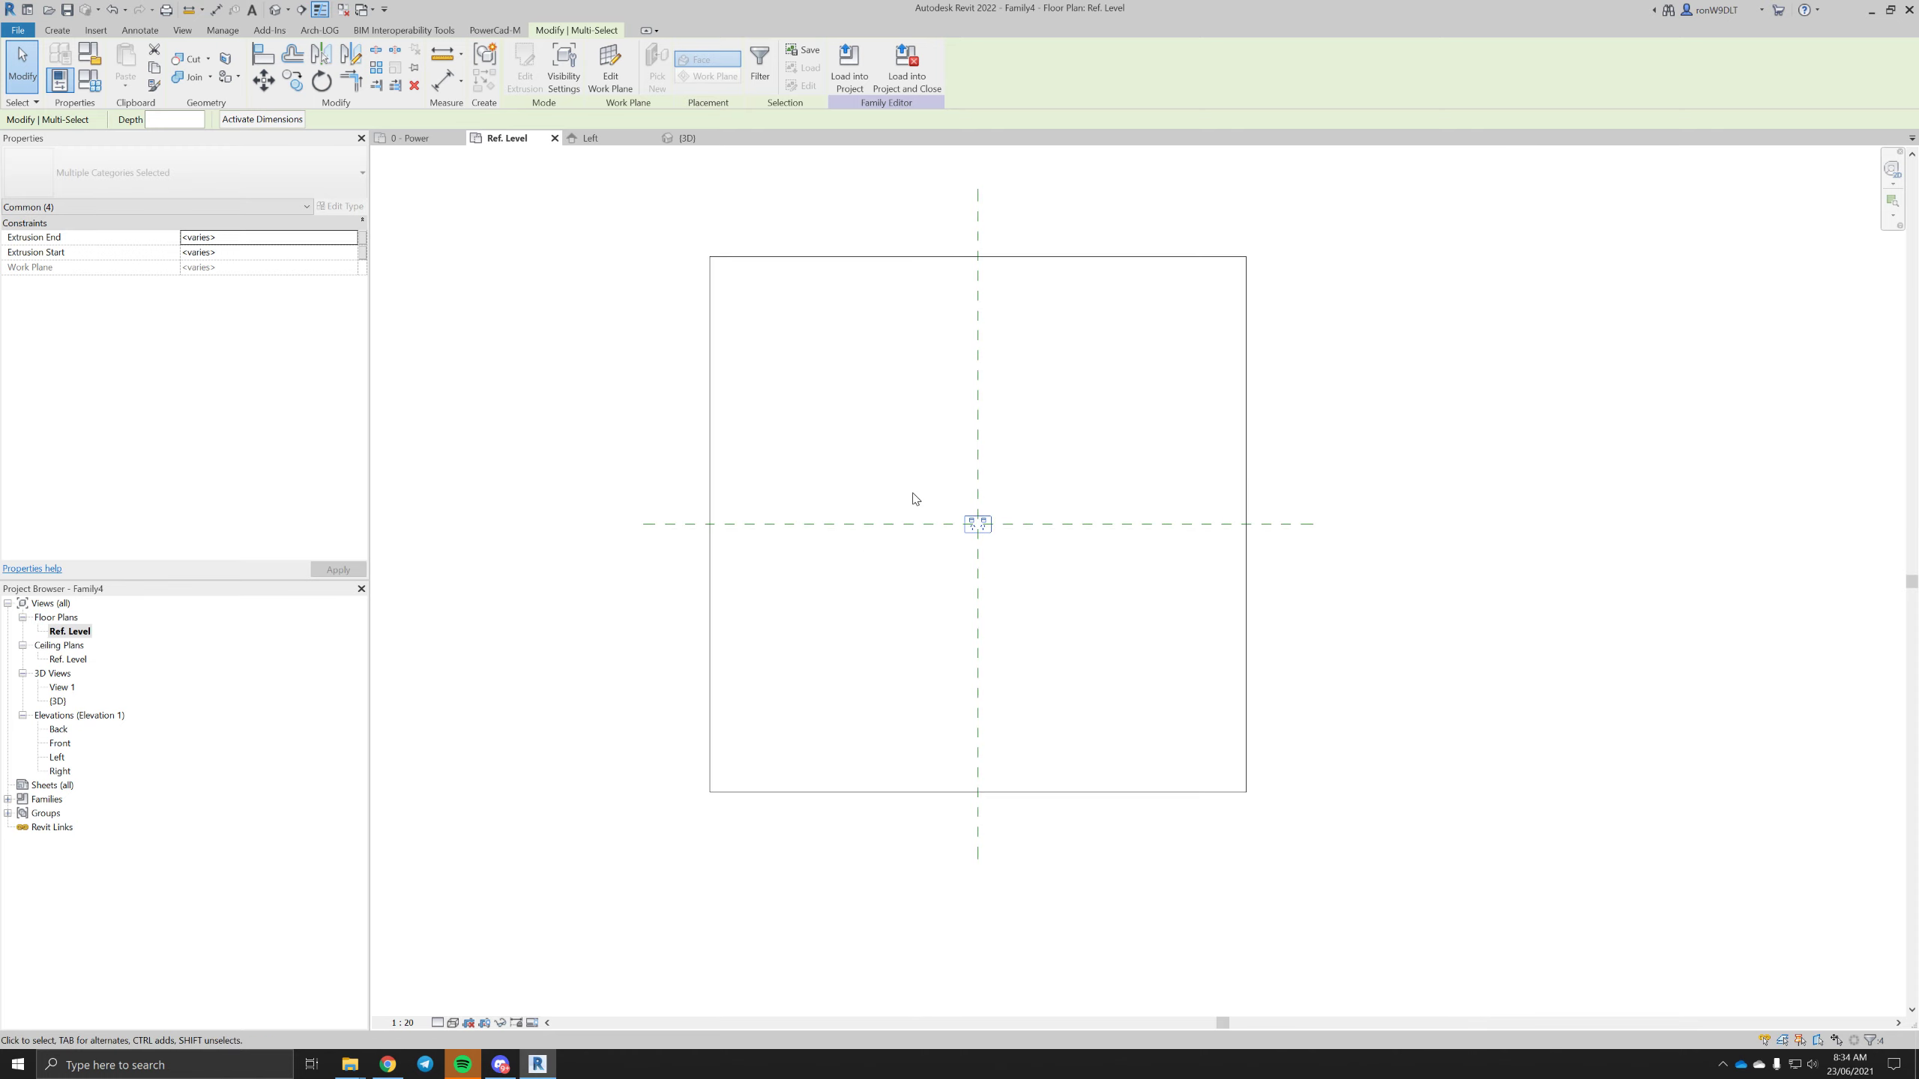
left_click(565, 70)
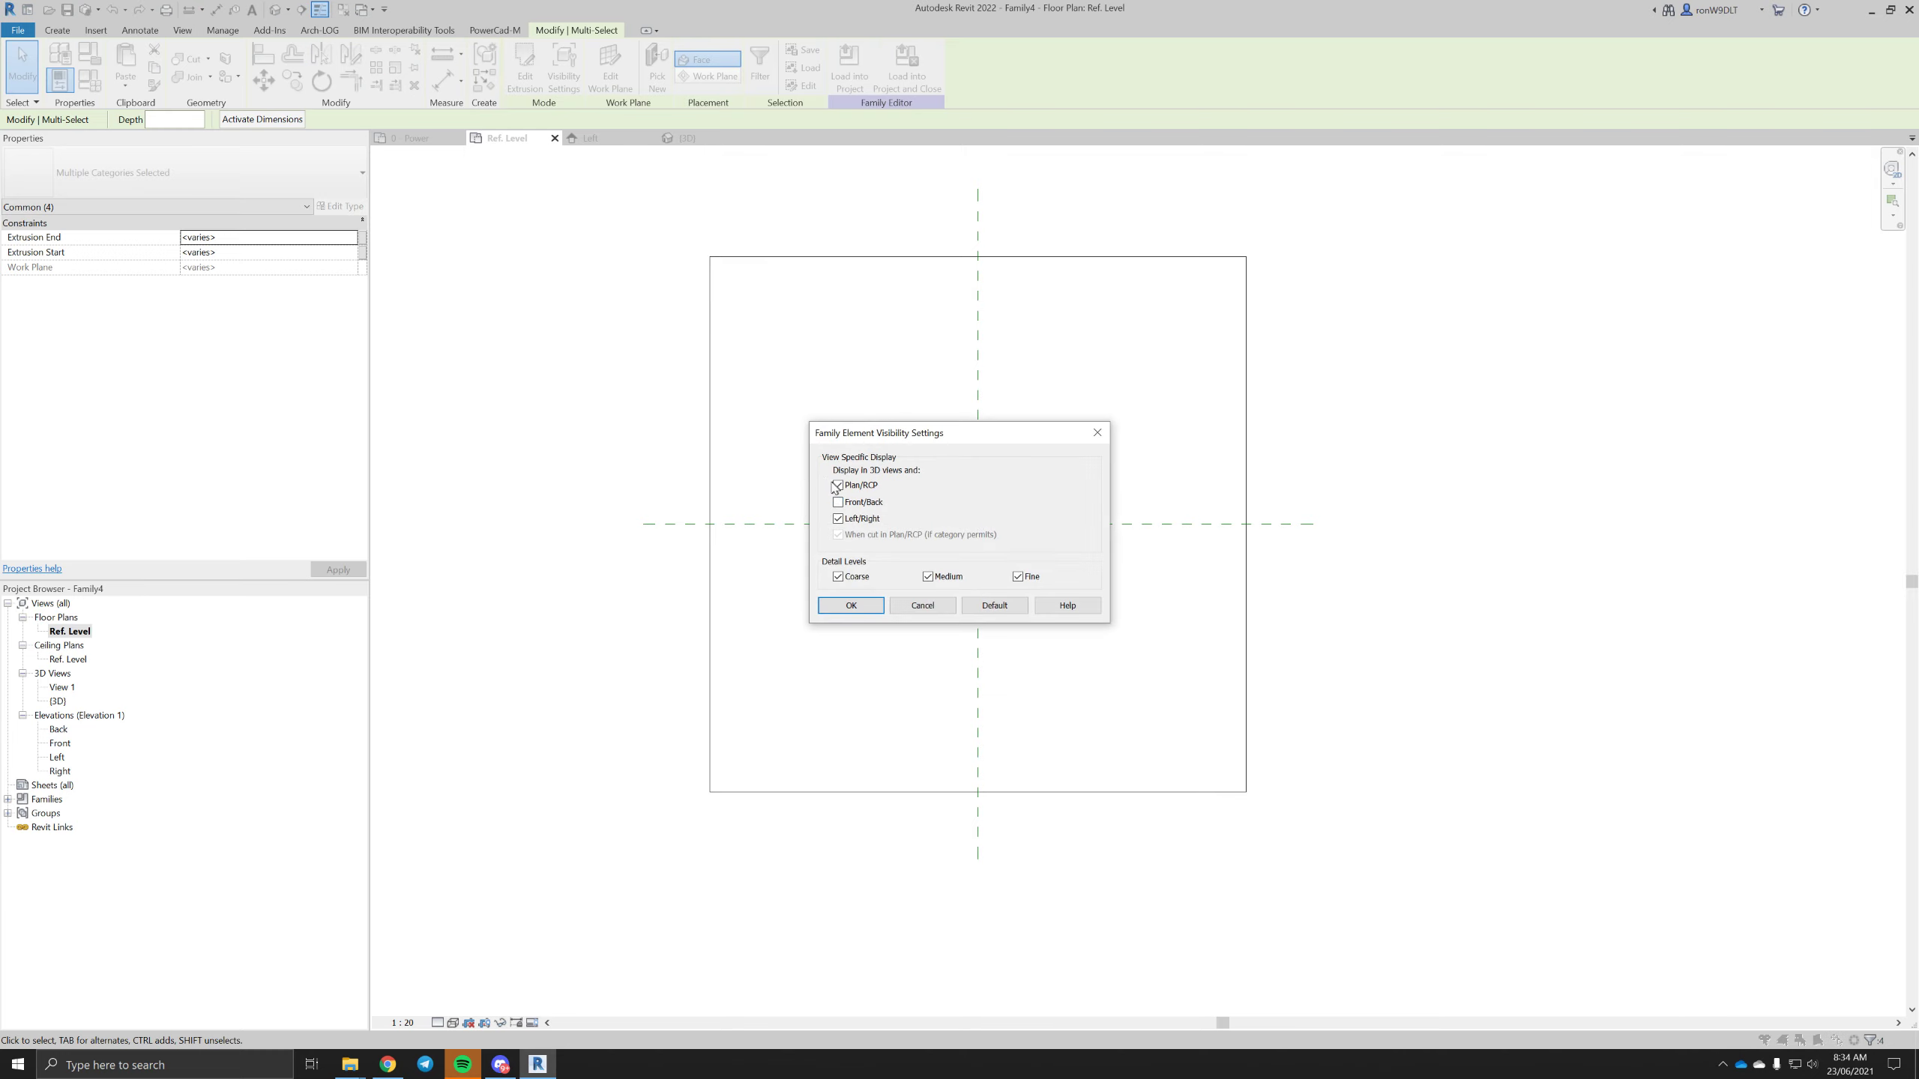
left_click(854, 609)
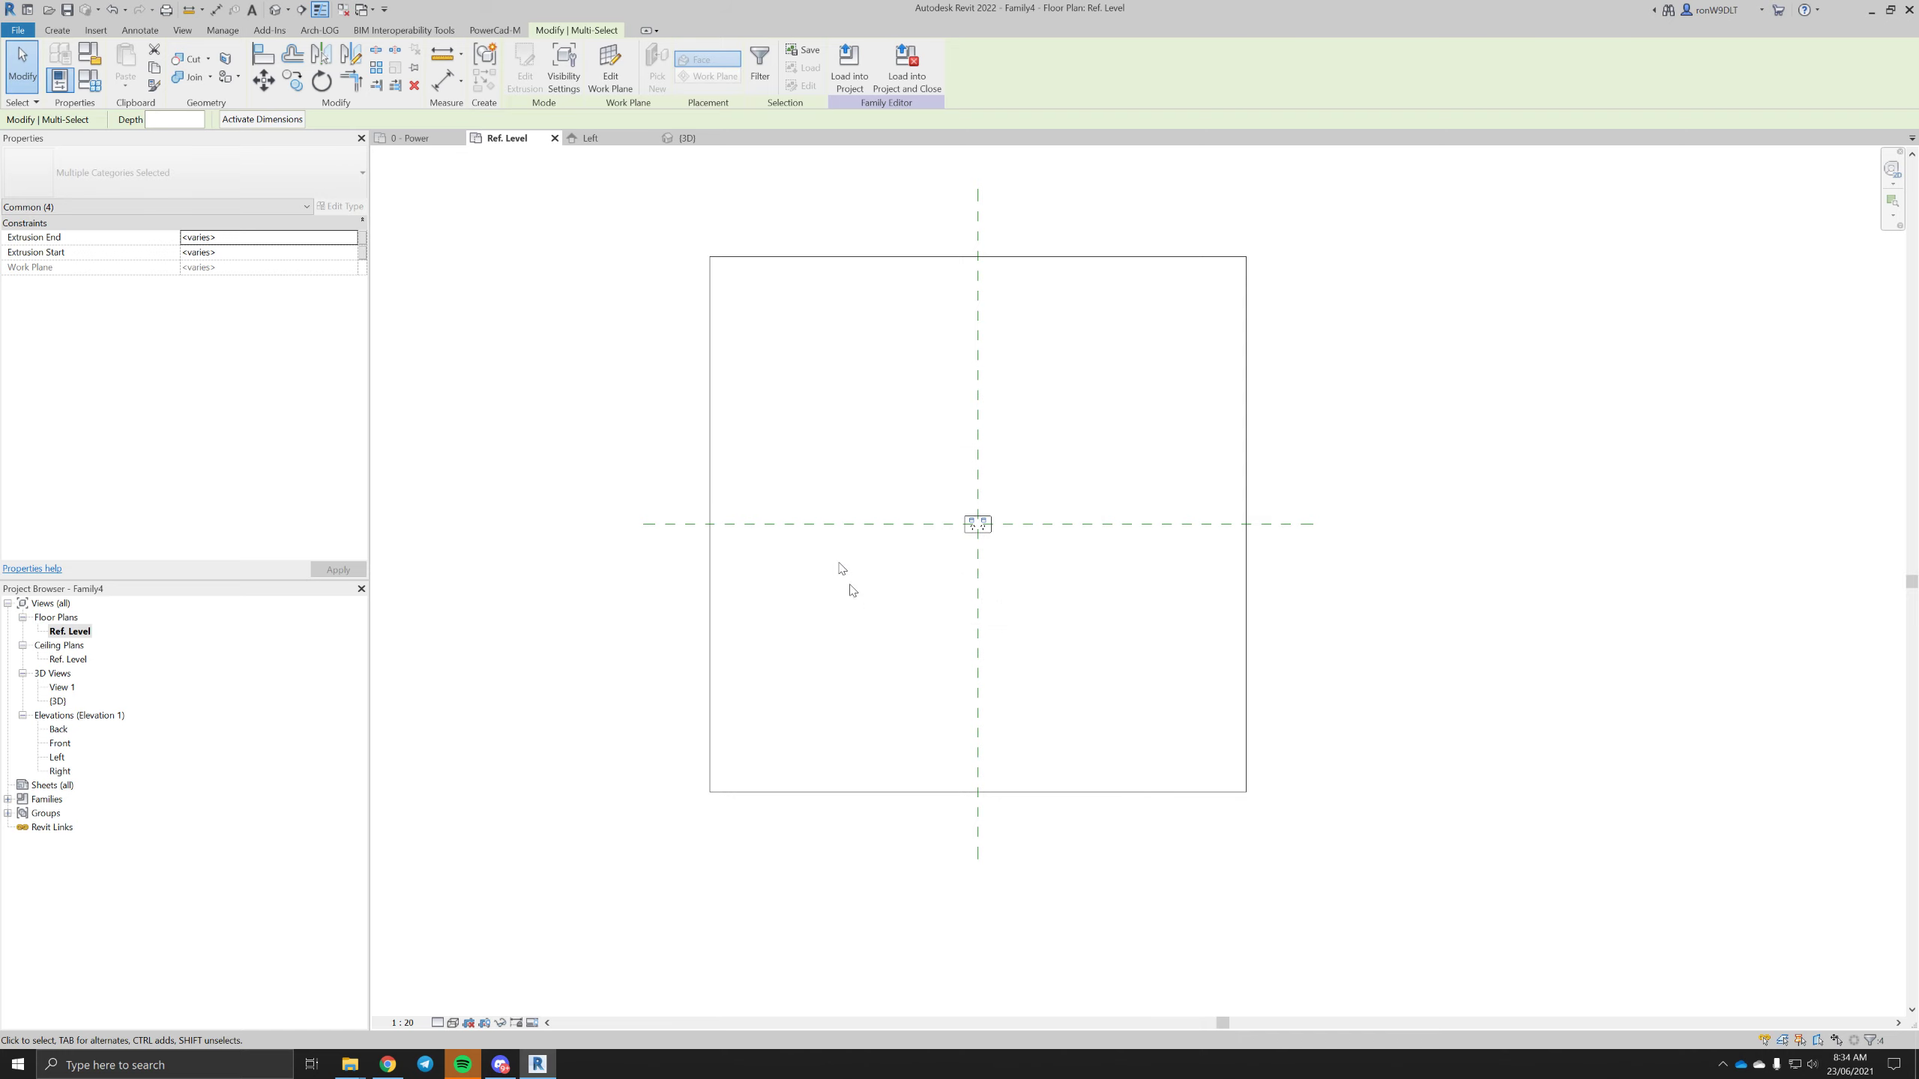
left_click(664, 353)
scroll(978, 507, "up", 6)
middle_click_drag(863, 497, 922, 448)
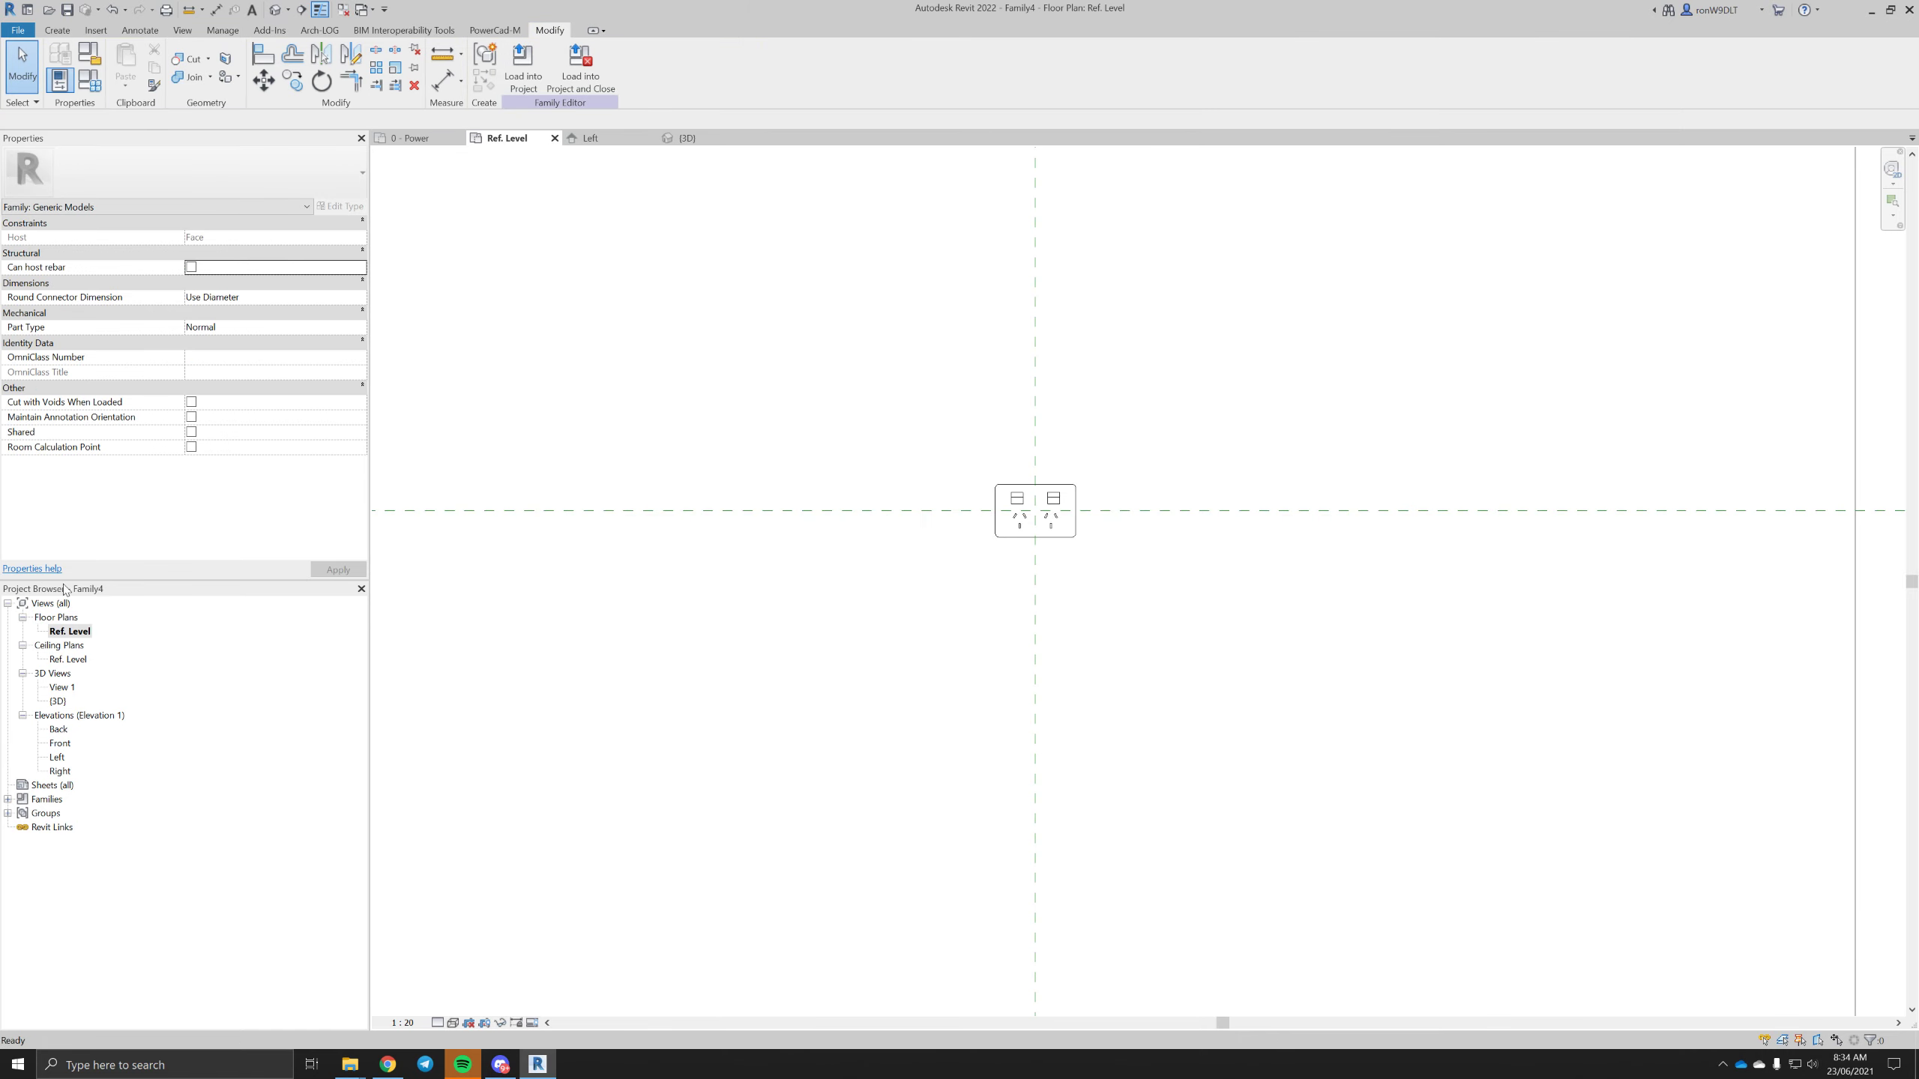
middle_click_drag(1148, 540, 1152, 531)
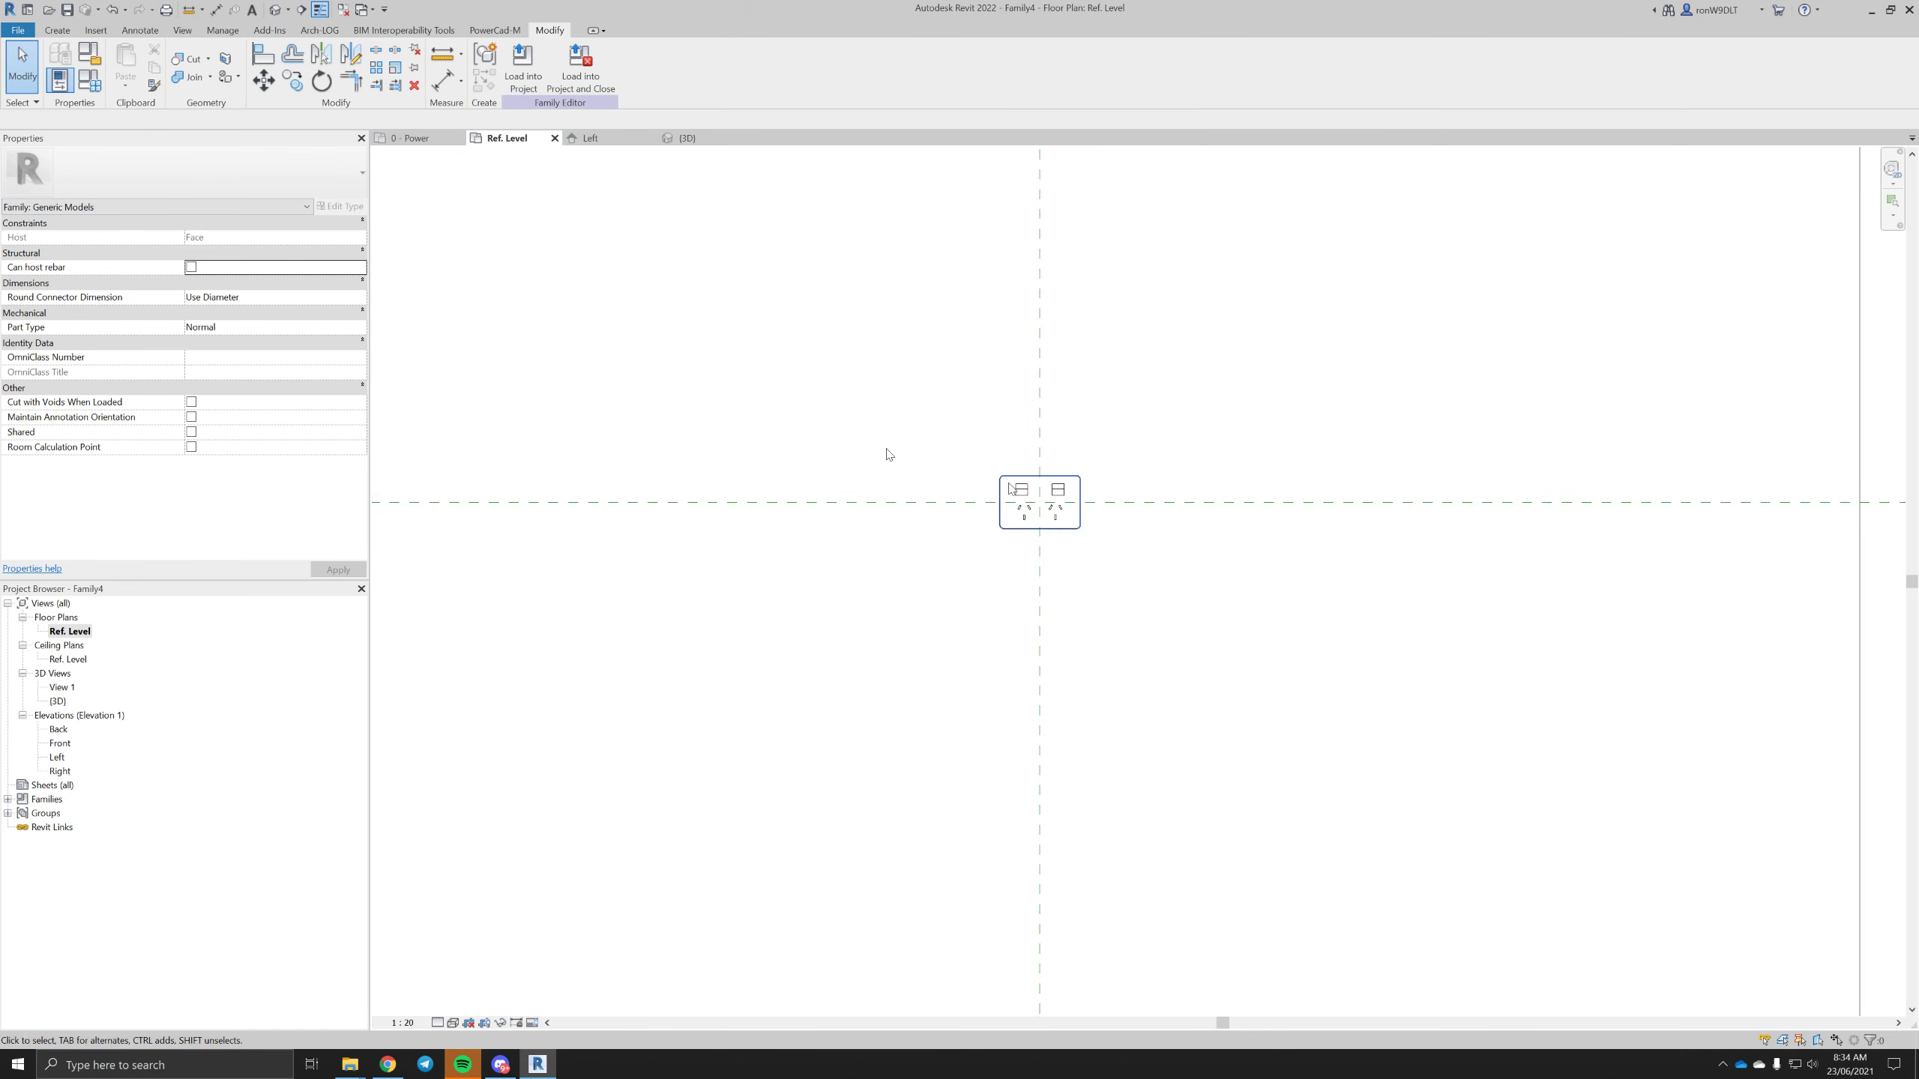
- Create a new annotation symbol family from the Metric Generic Annotation template and delete its instructional note
left_click(17, 30)
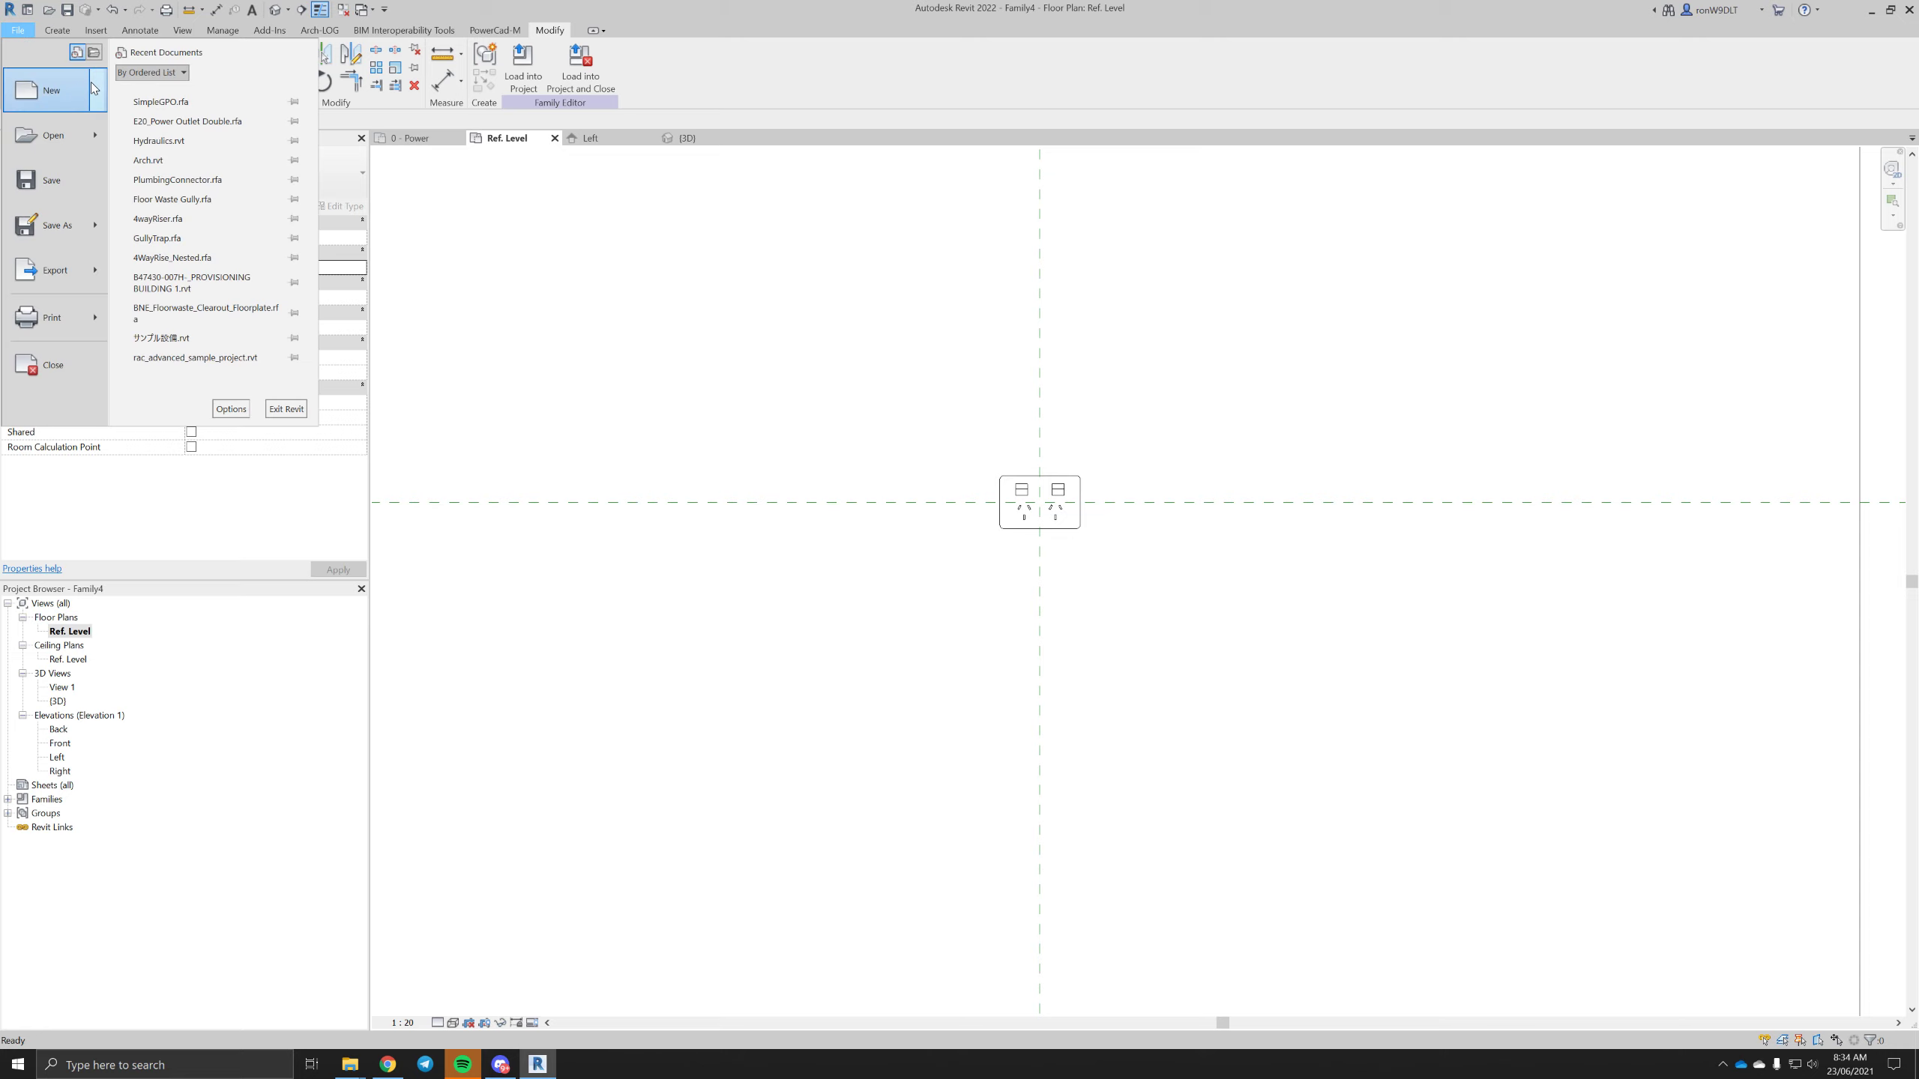
mouse_move(94, 88)
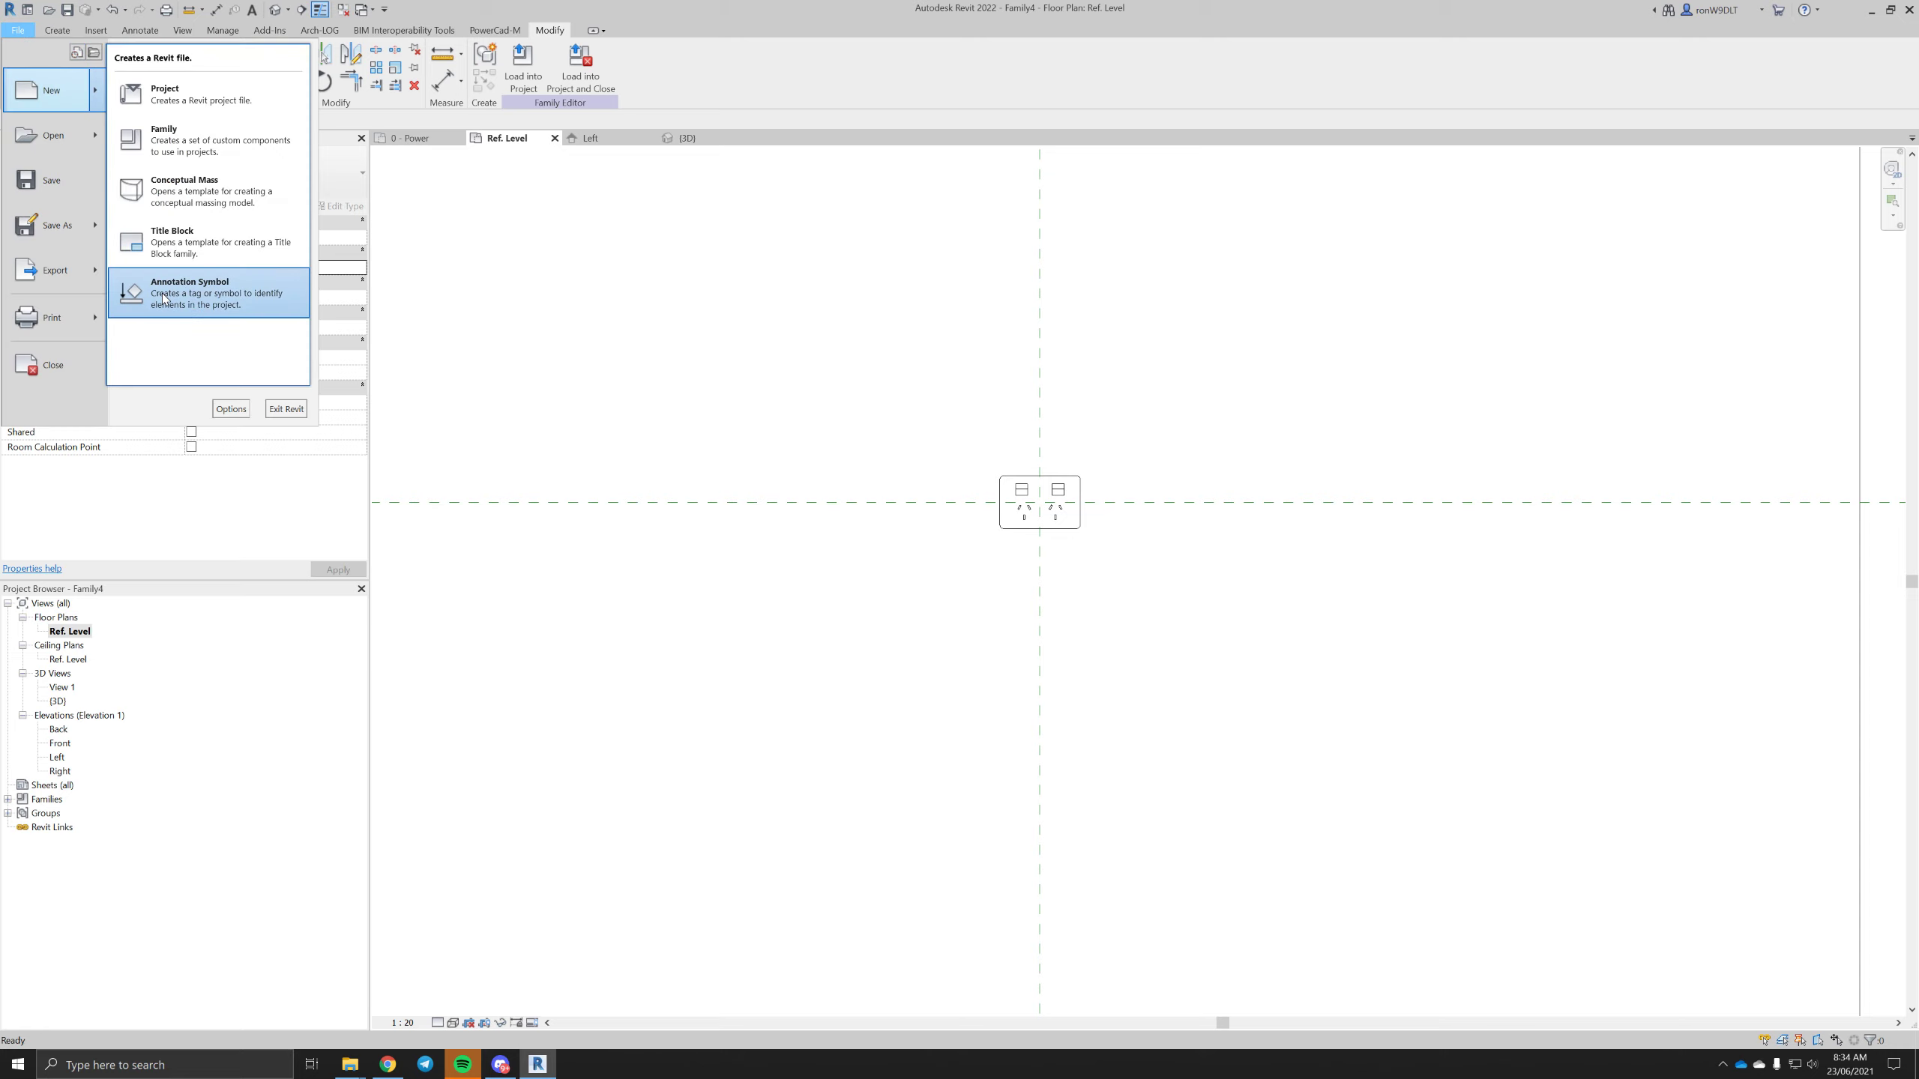
left_click(204, 295)
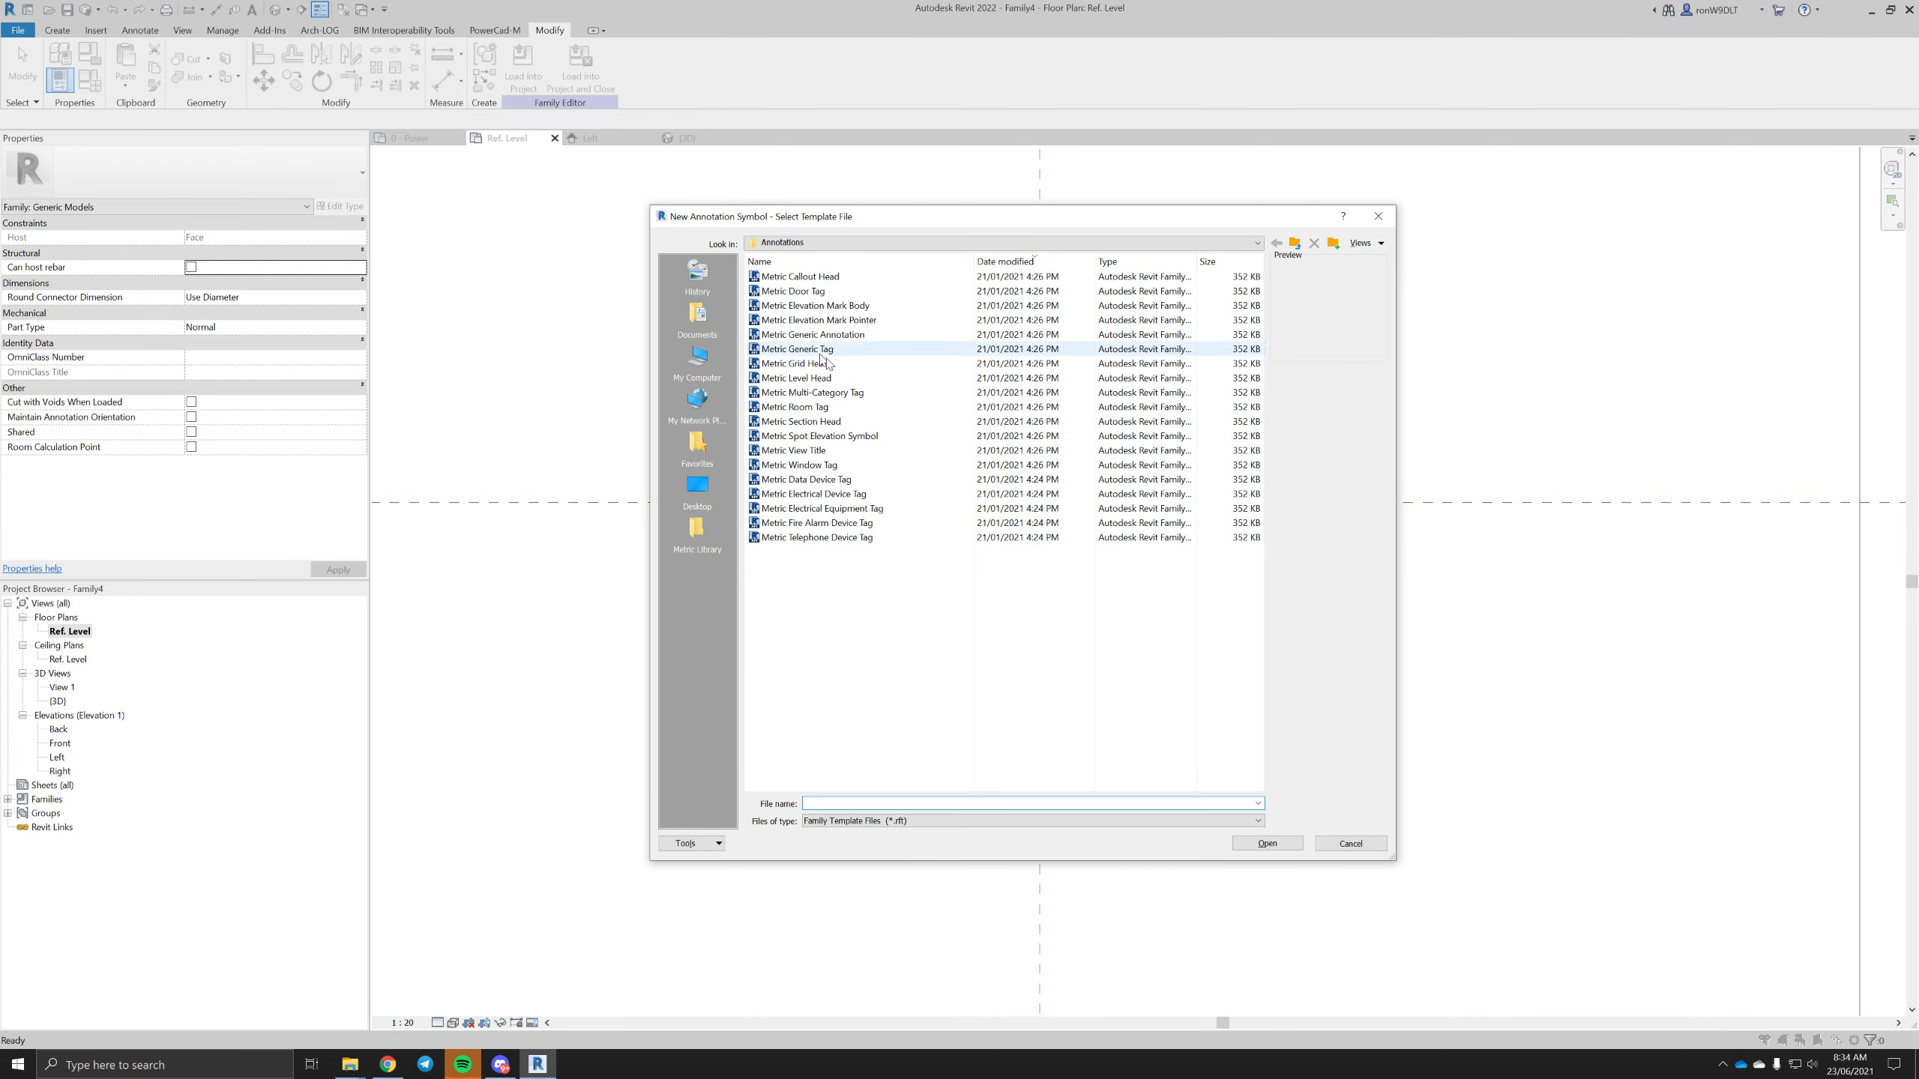
left_click(821, 337)
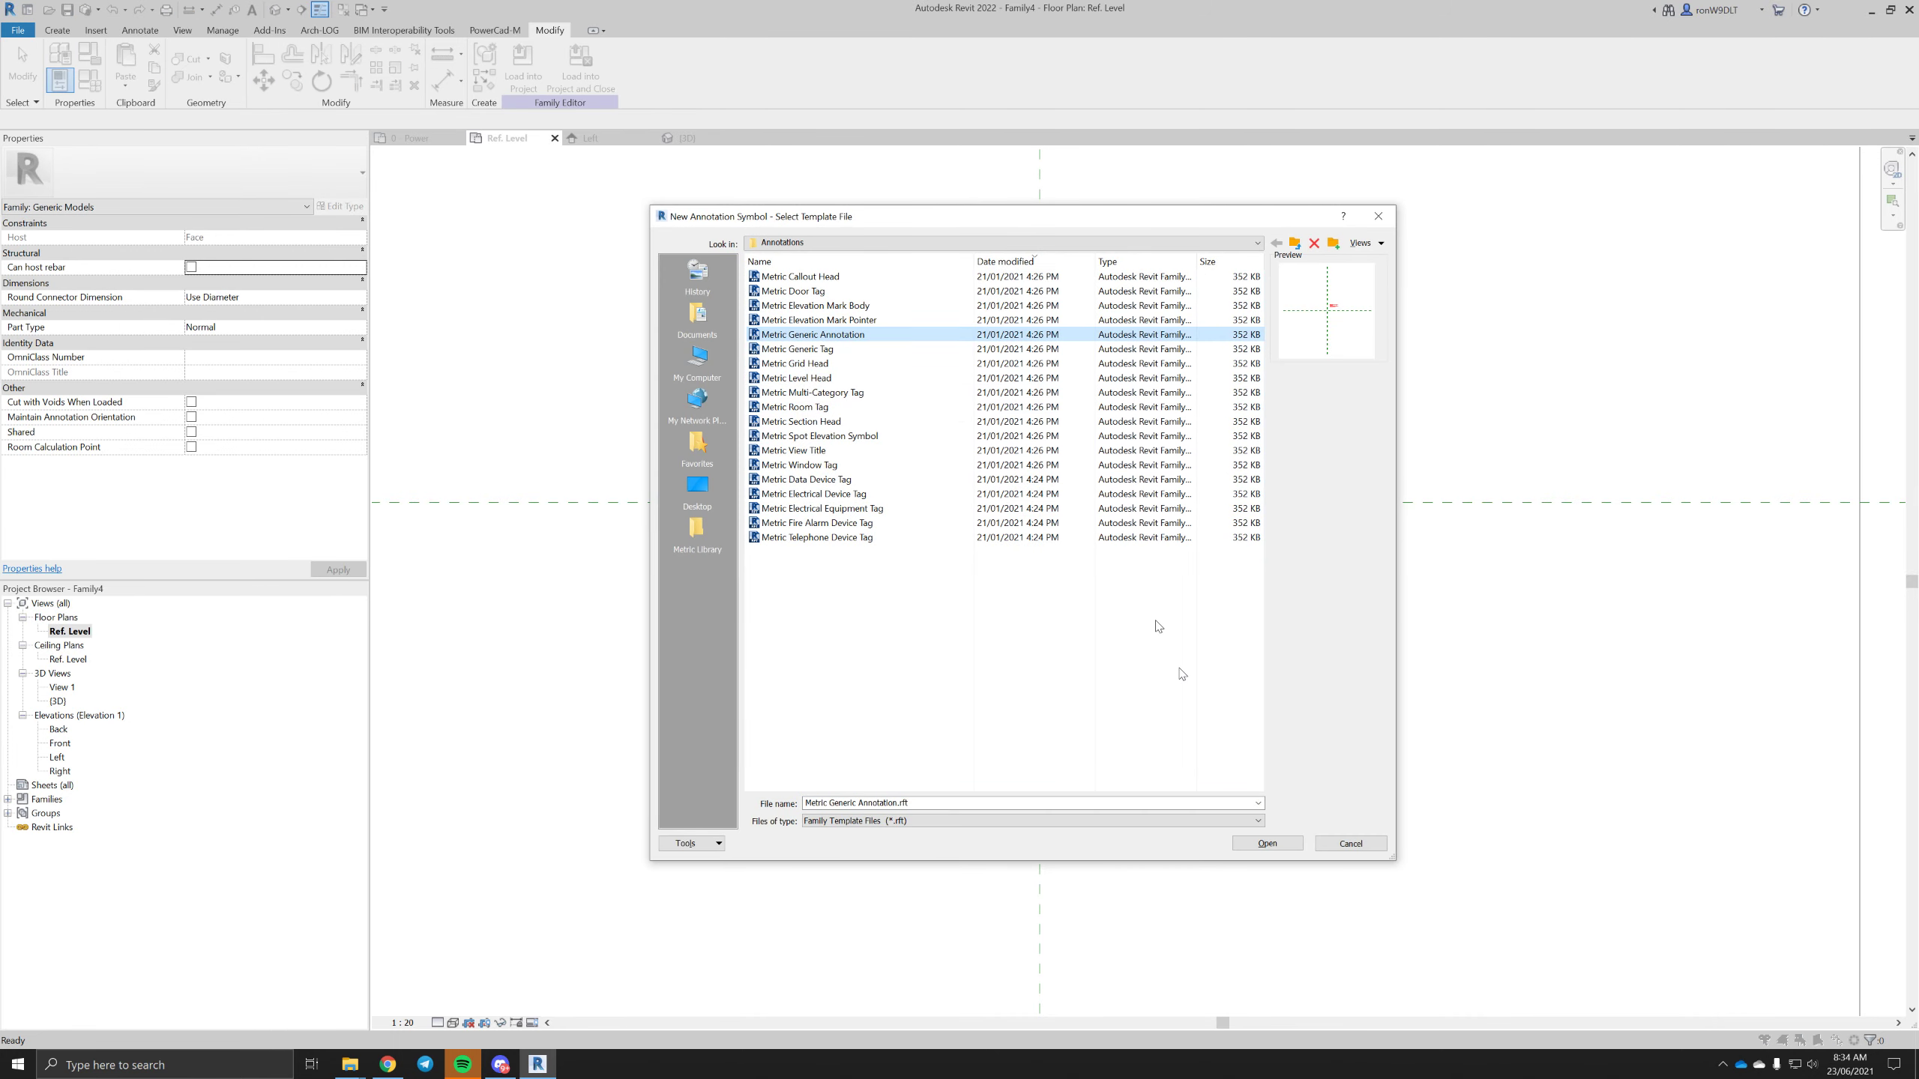
left_click(1272, 847)
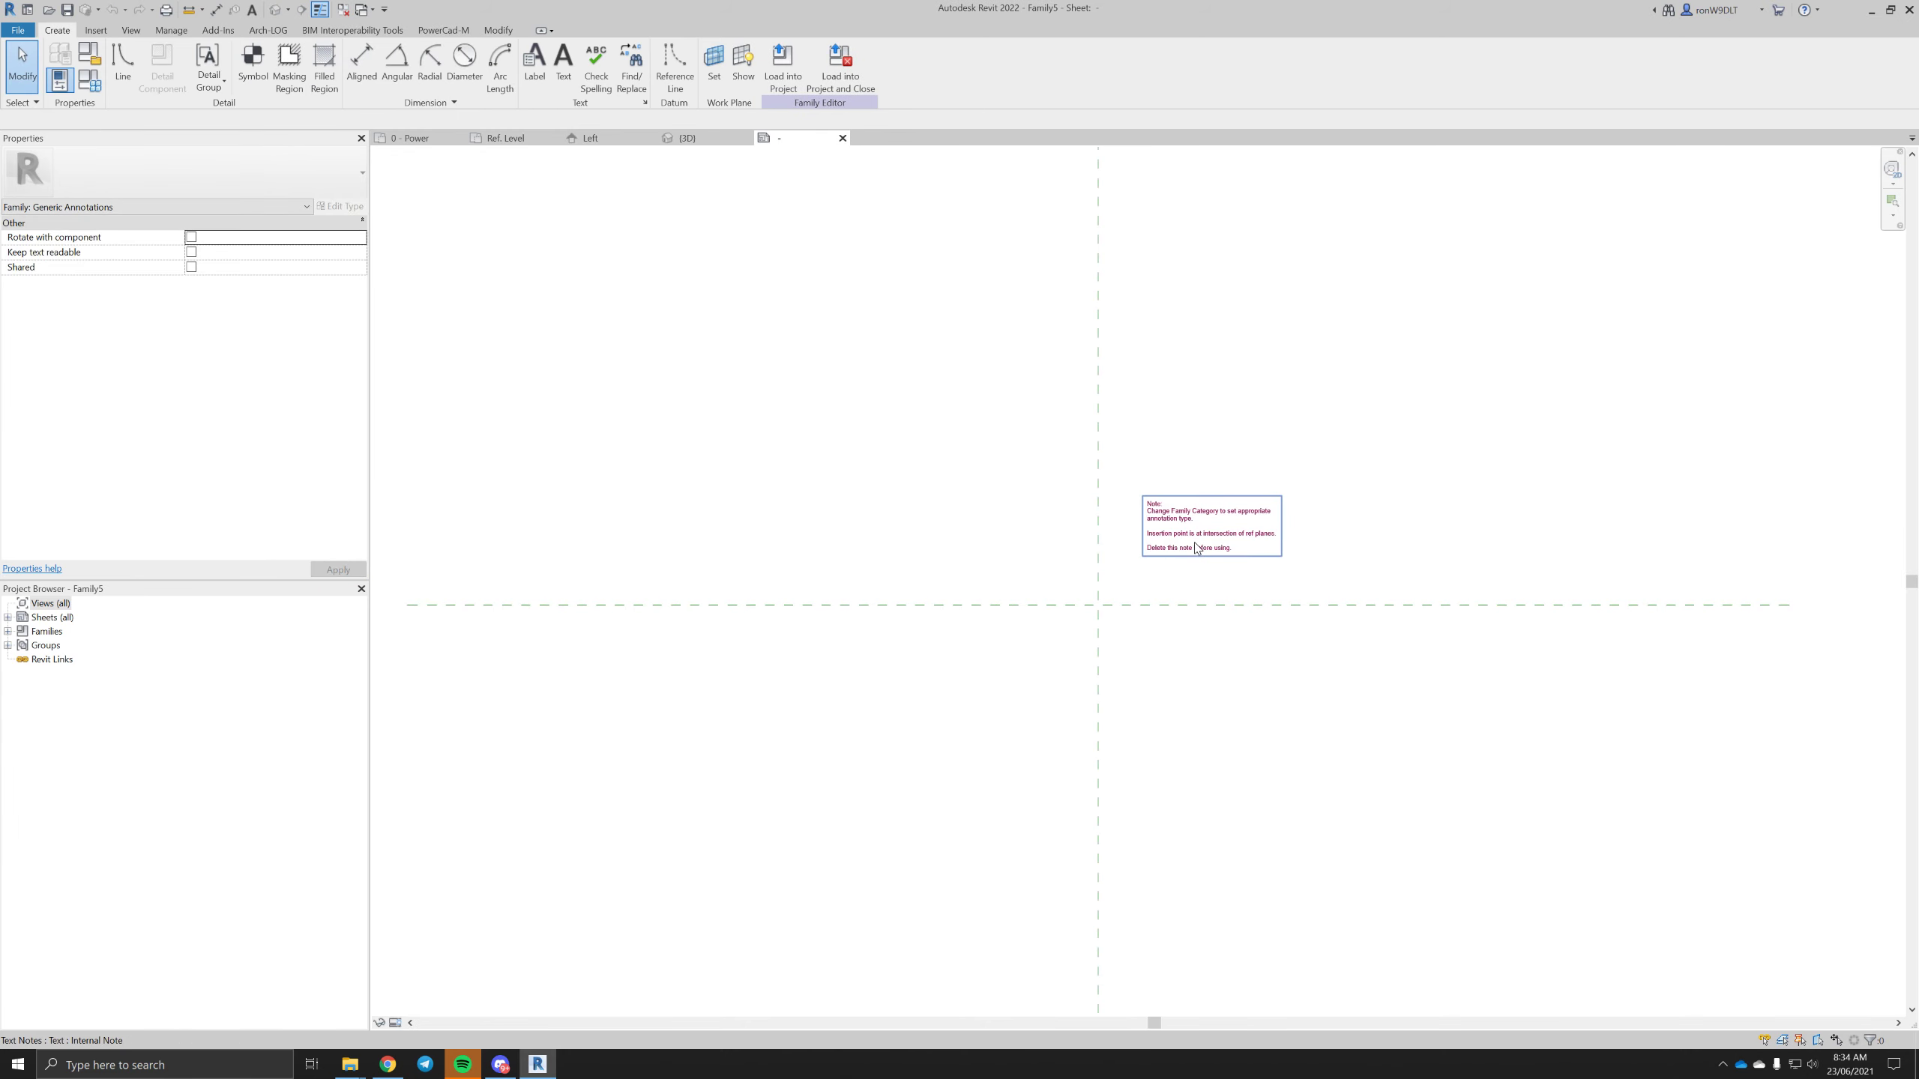
left_click(1196, 547)
key("Delete")
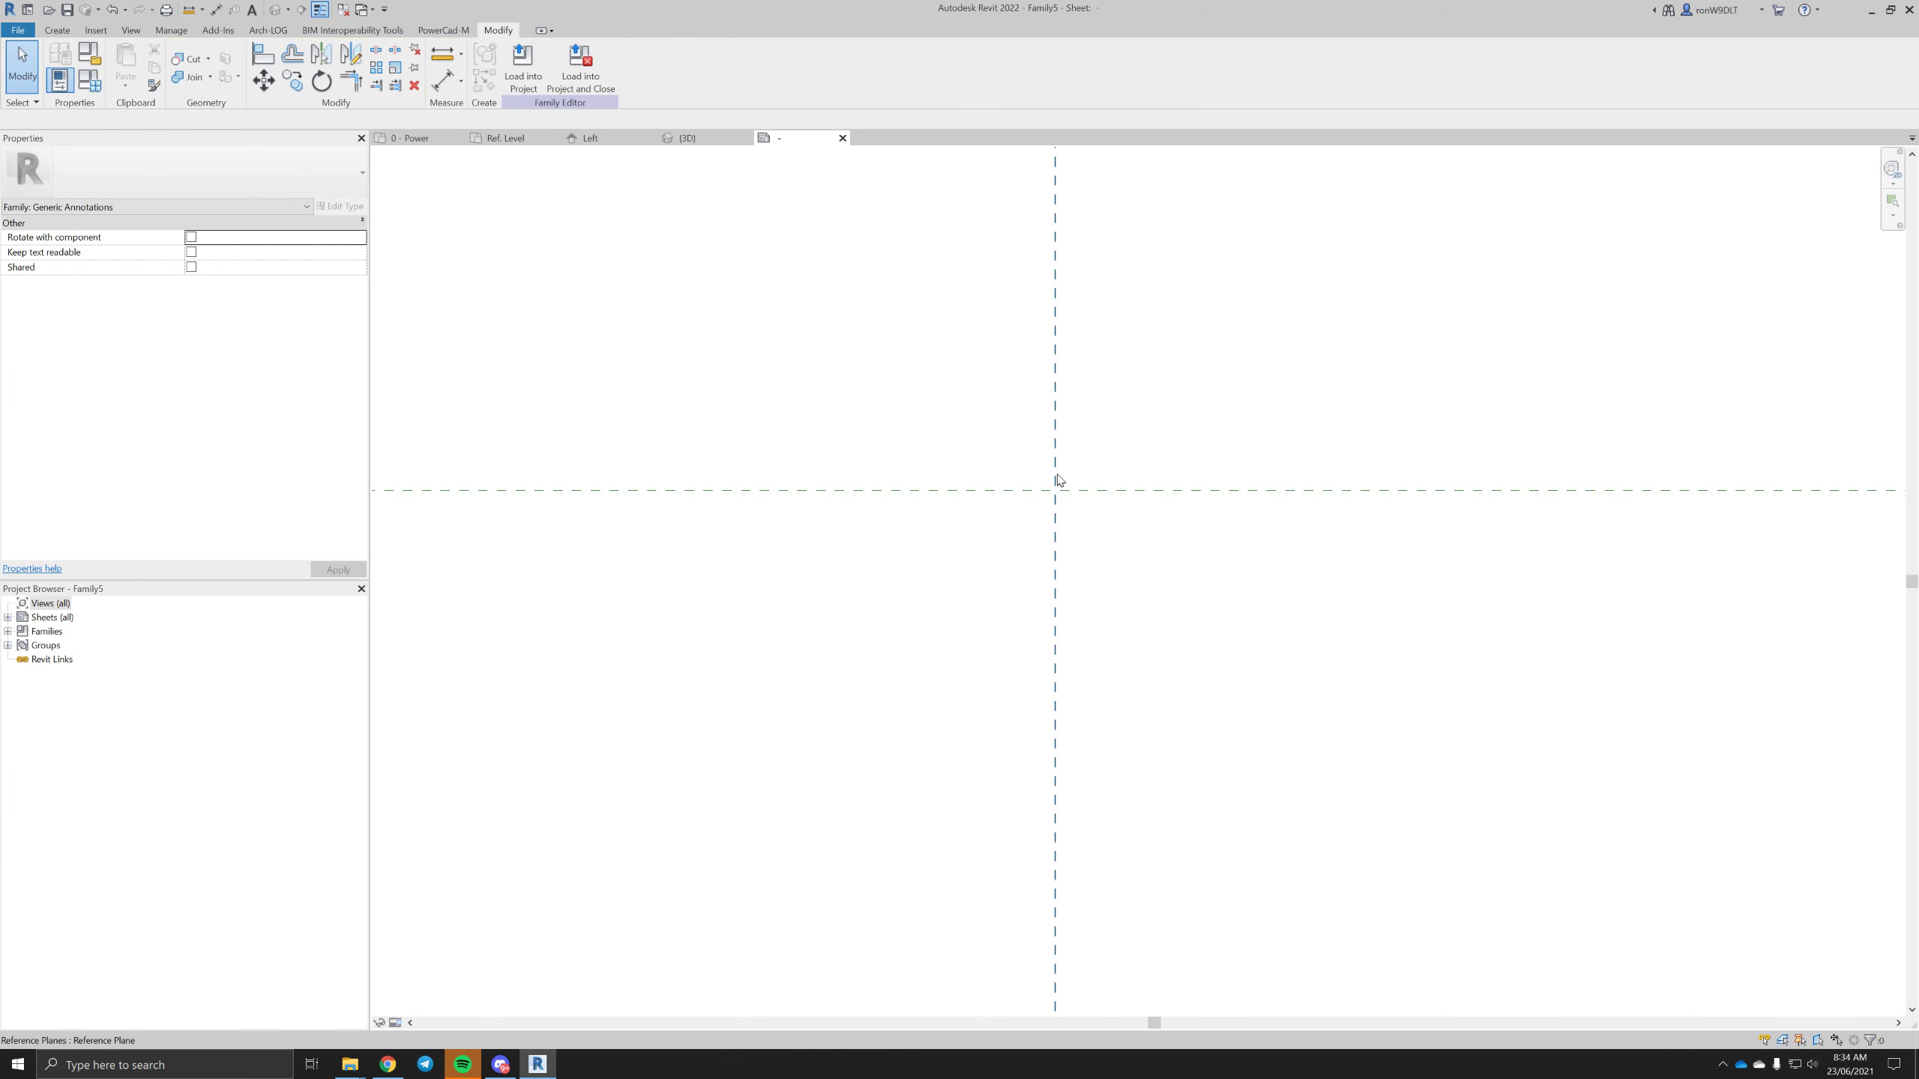
key("l")
key("i")
key("Escape")
key("Escape")
- Add an Electrical Fixtures subcategory under Generic Annotations in the object styles and choose its projection line weight
left_click(171, 30)
left_click(99, 68)
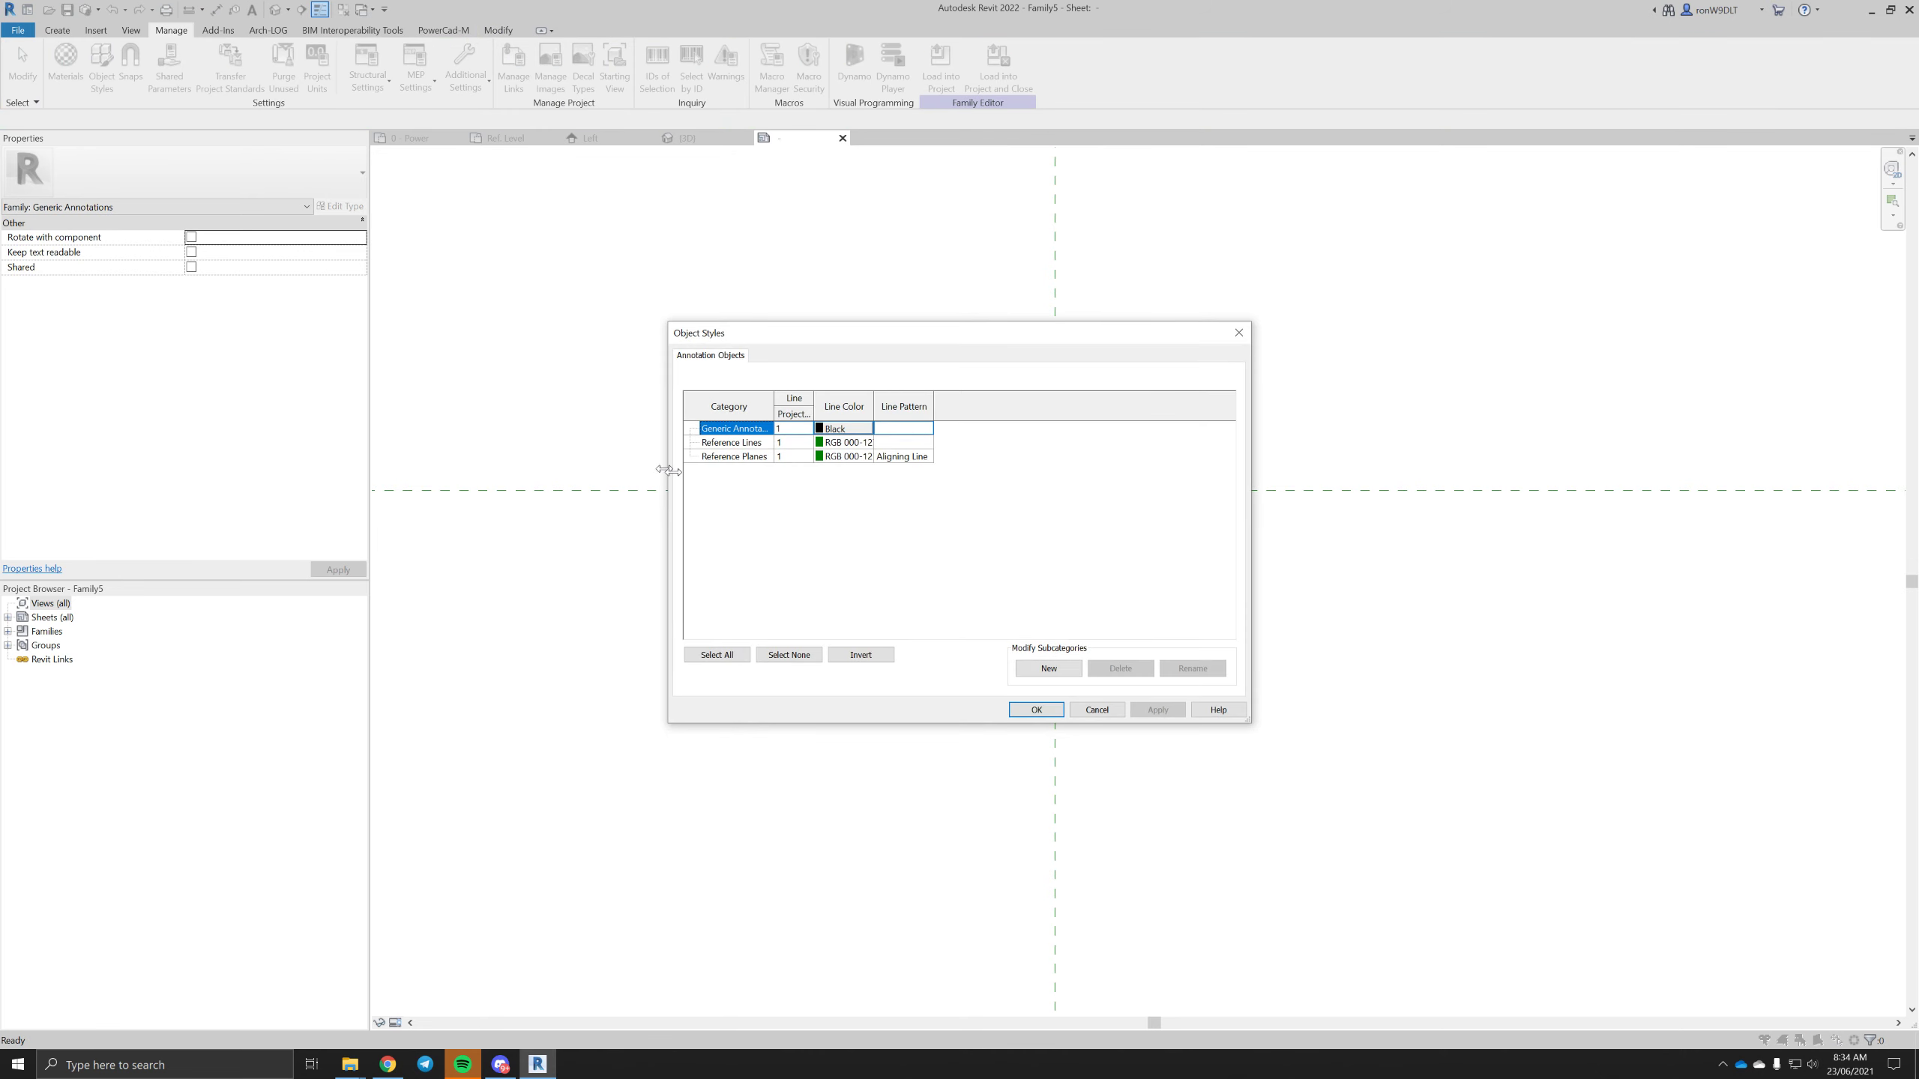
left_click(1050, 668)
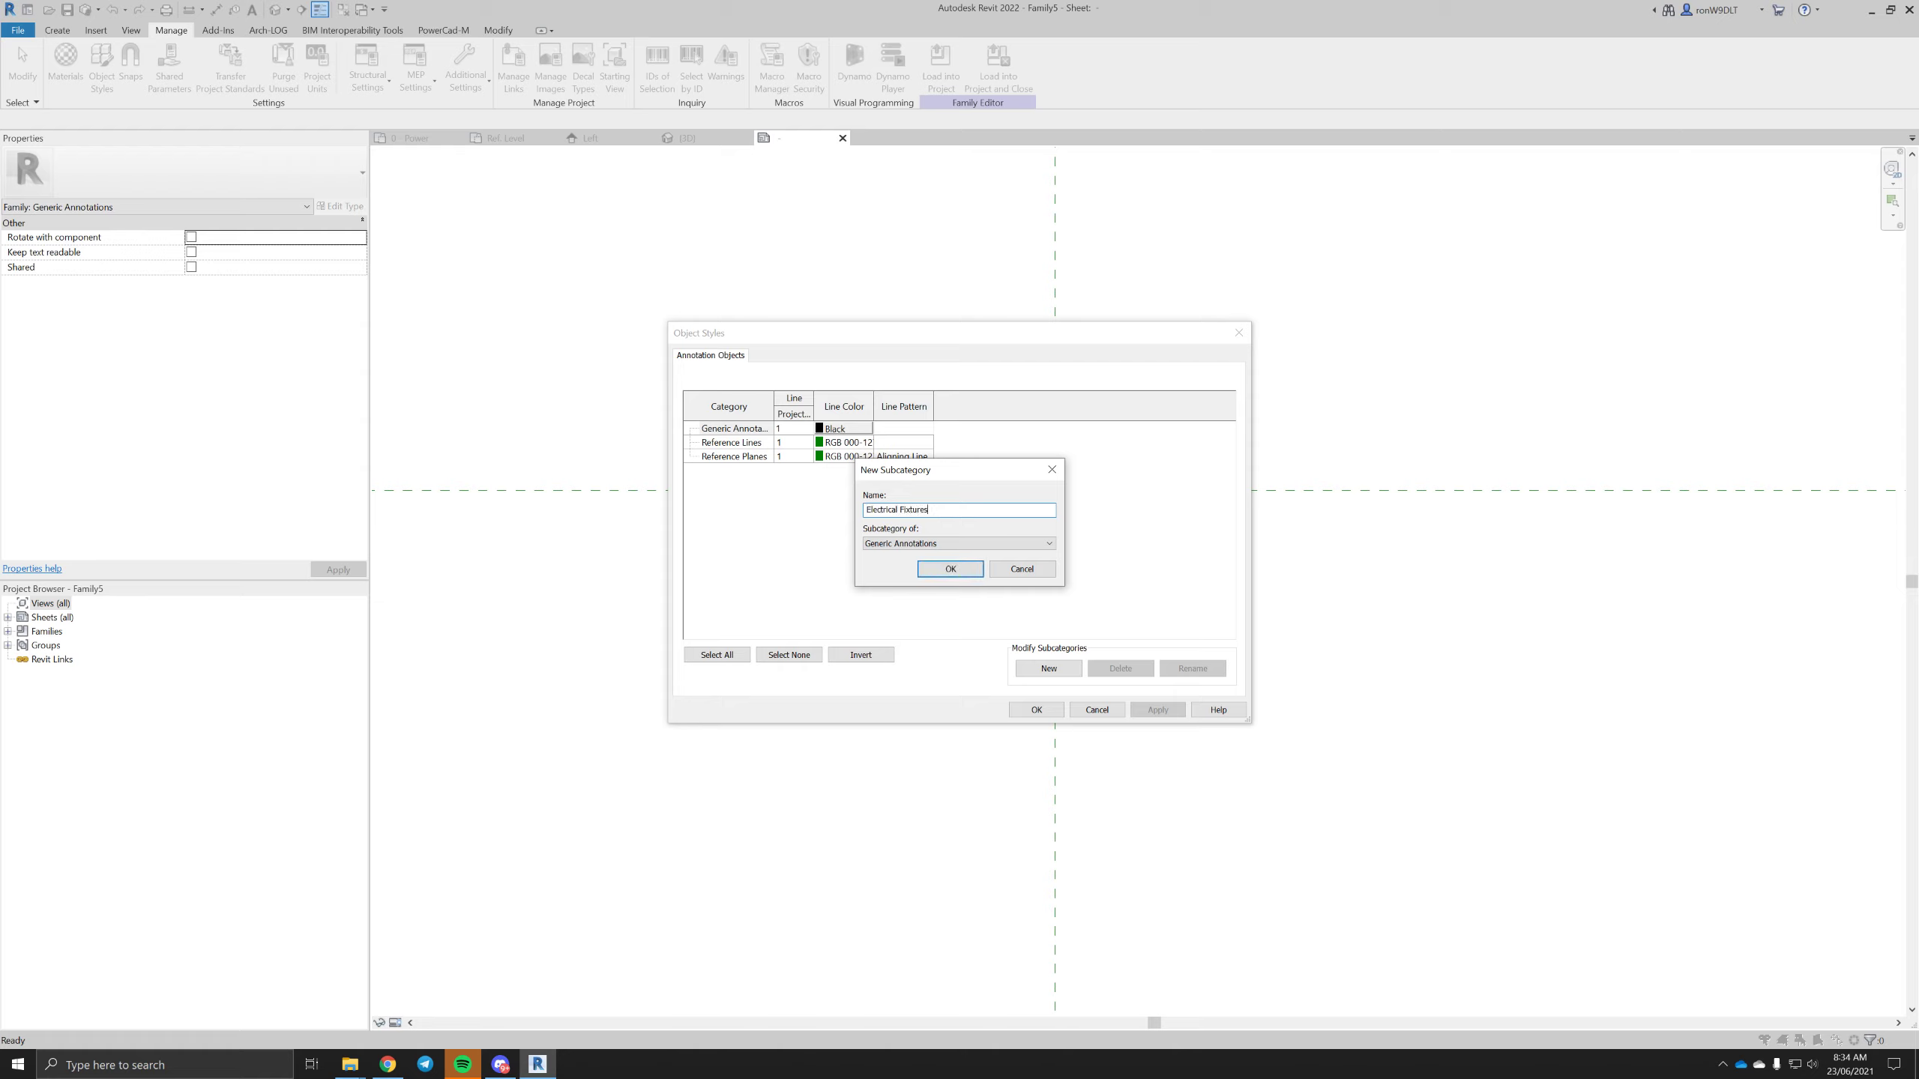
key("Return")
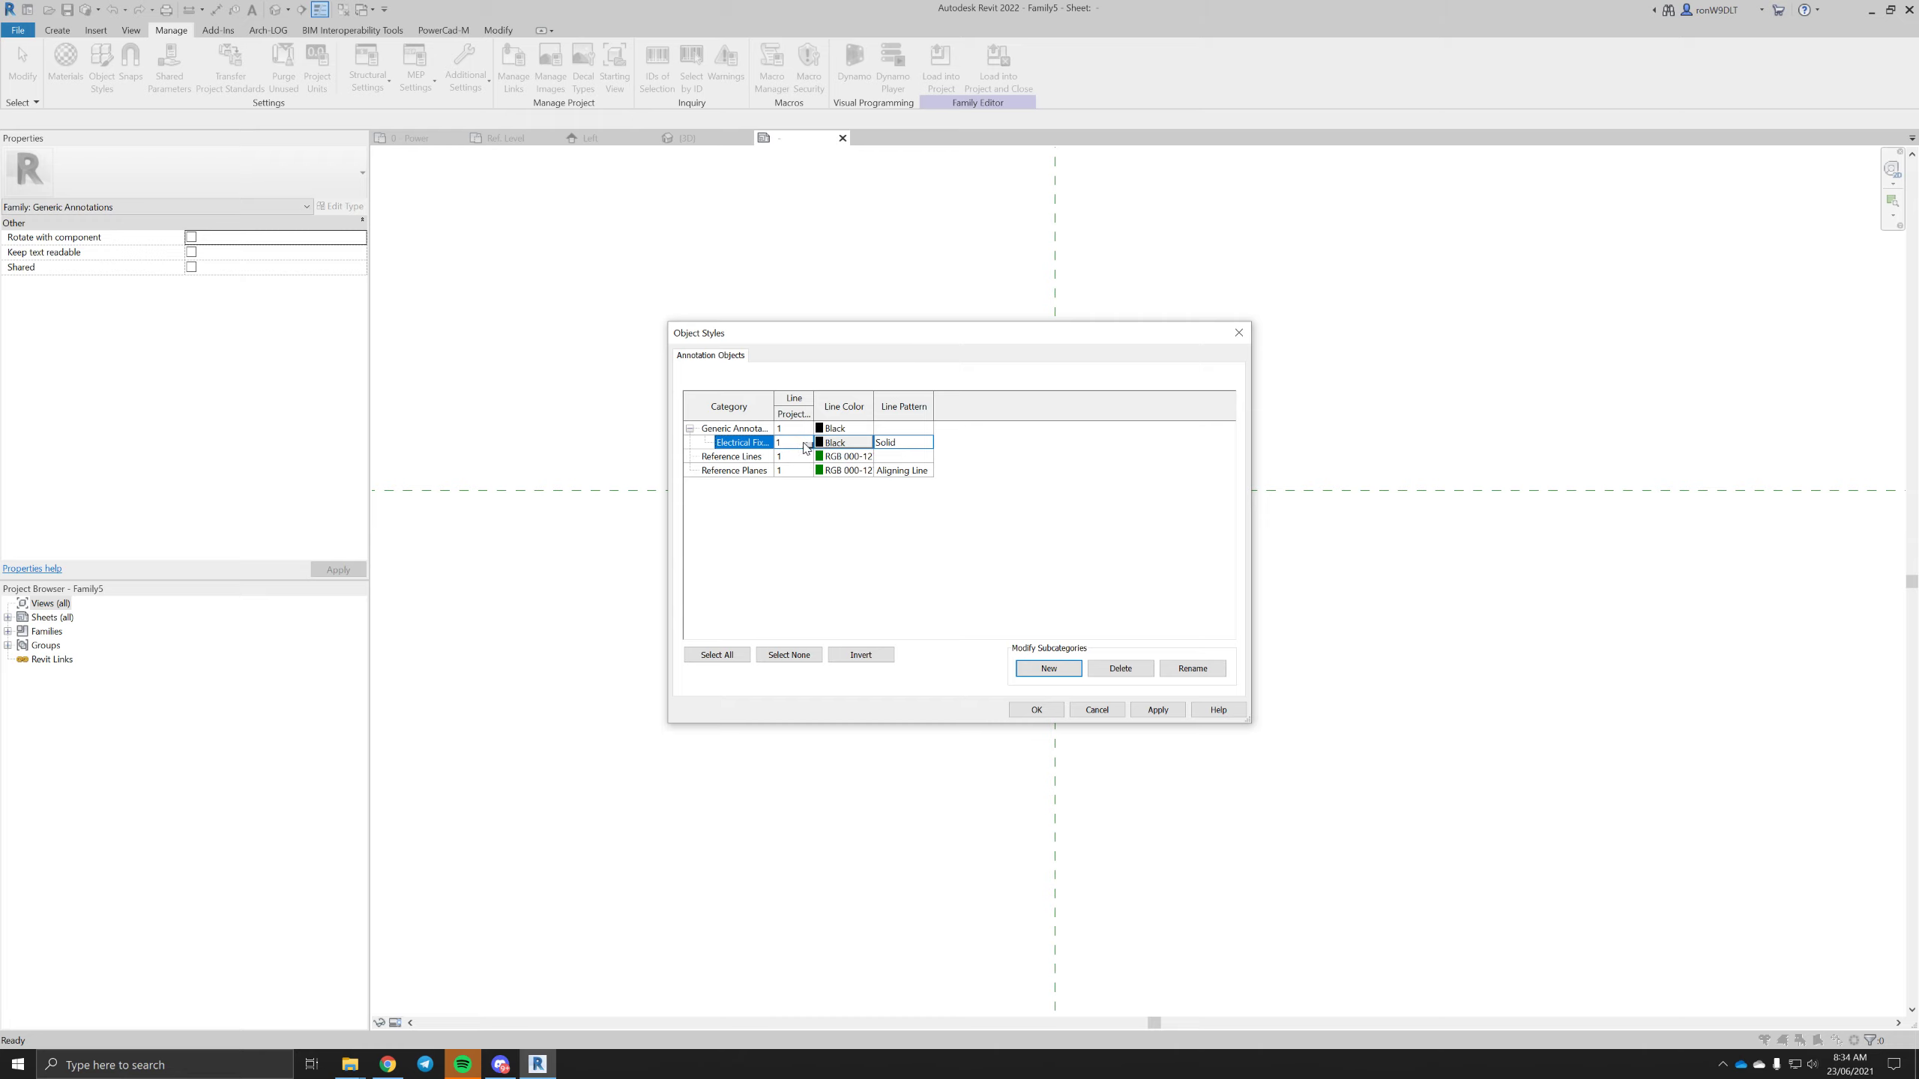
left_click(800, 444)
left_click(787, 481)
left_click(1037, 710)
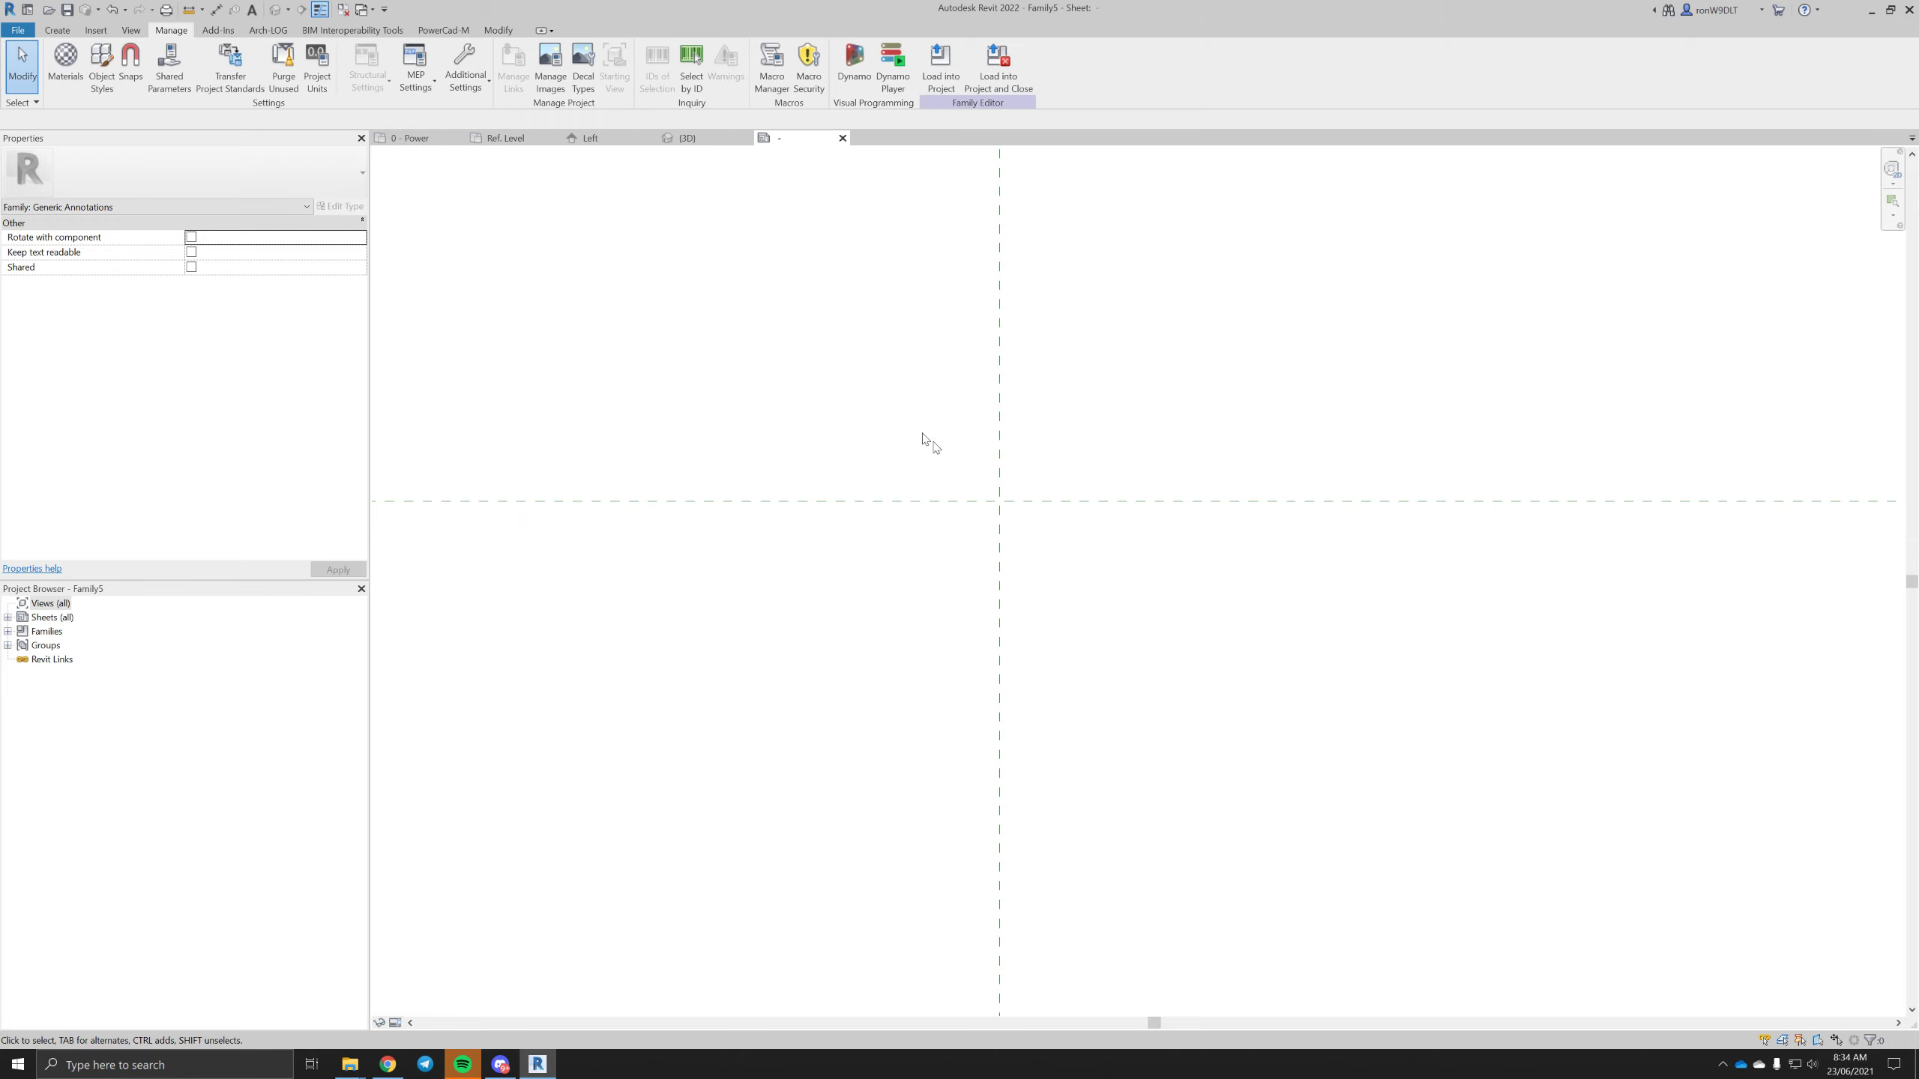
- Draw a circle of radius 2 mm centred on the reference plane intersection, using the Electrical Fixtures subcategory
key("l")
key("i")
left_click(657, 75)
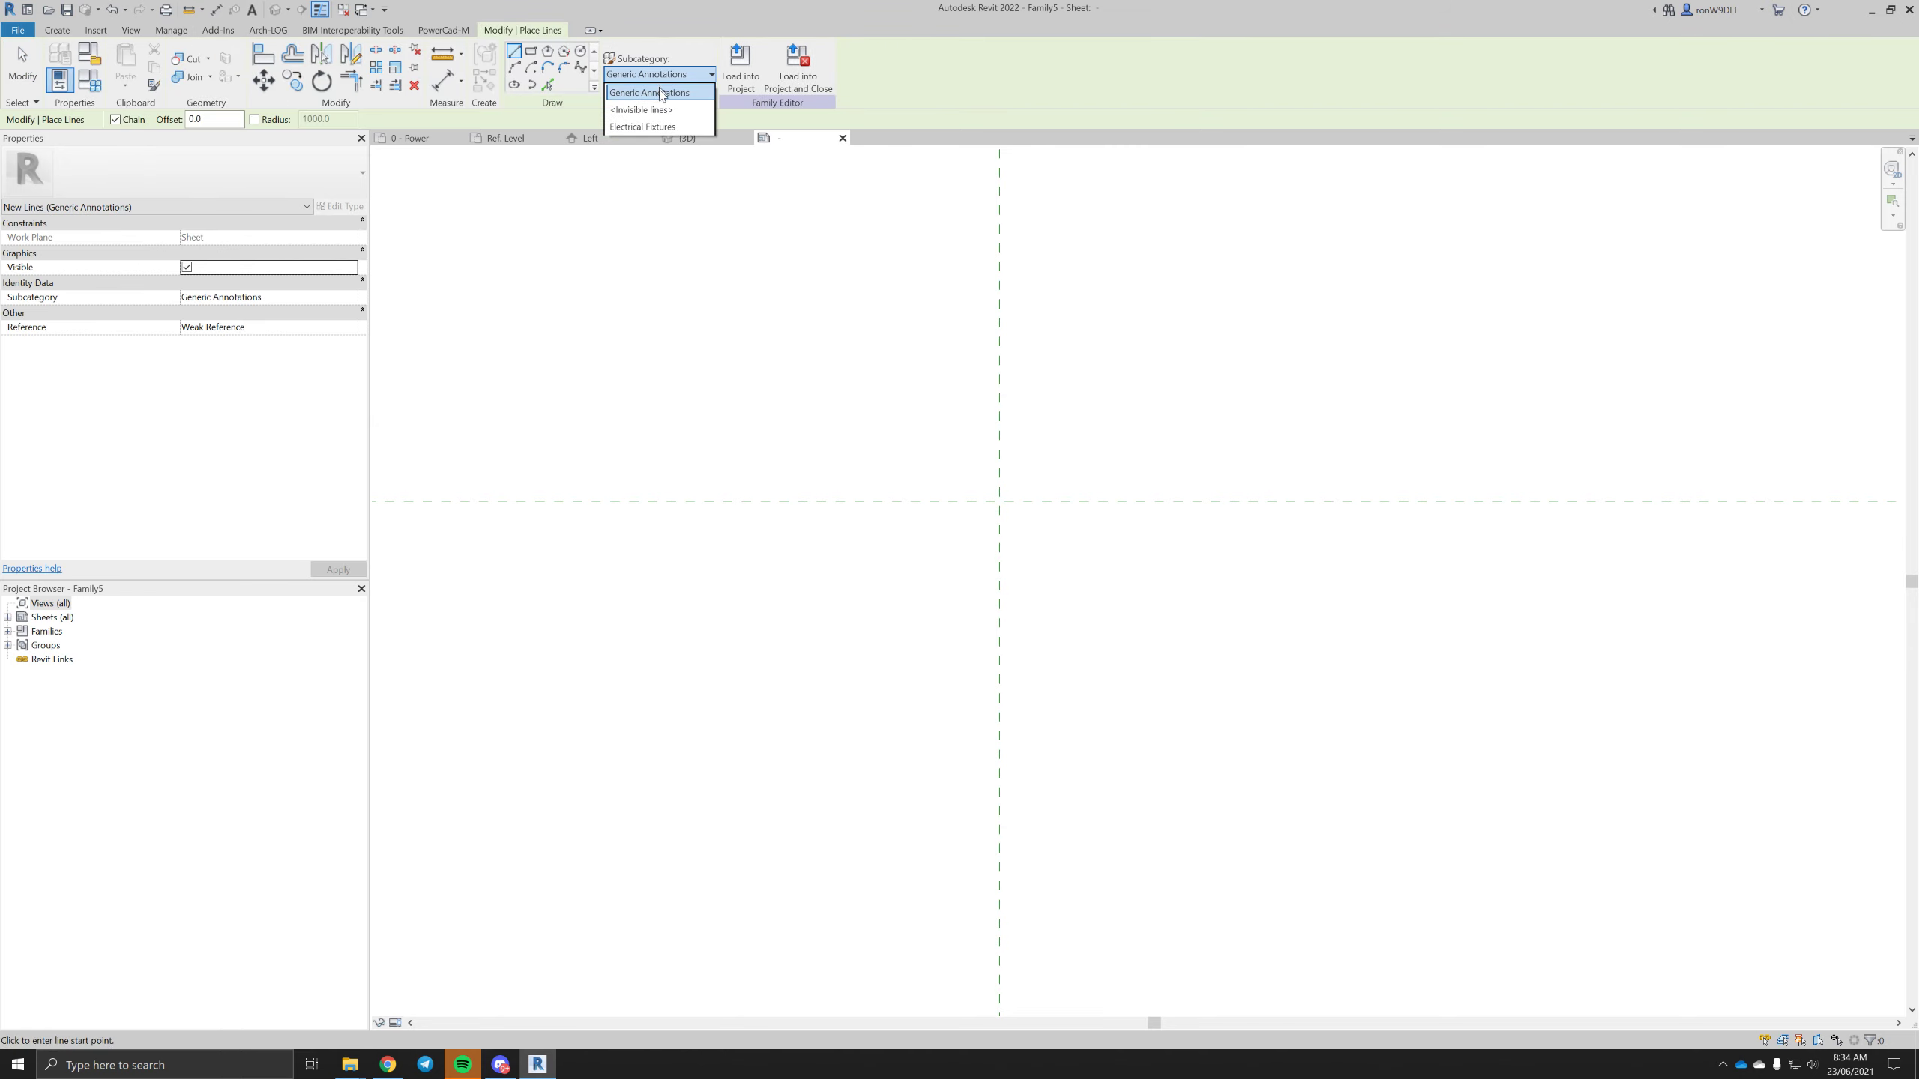
left_click(580, 52)
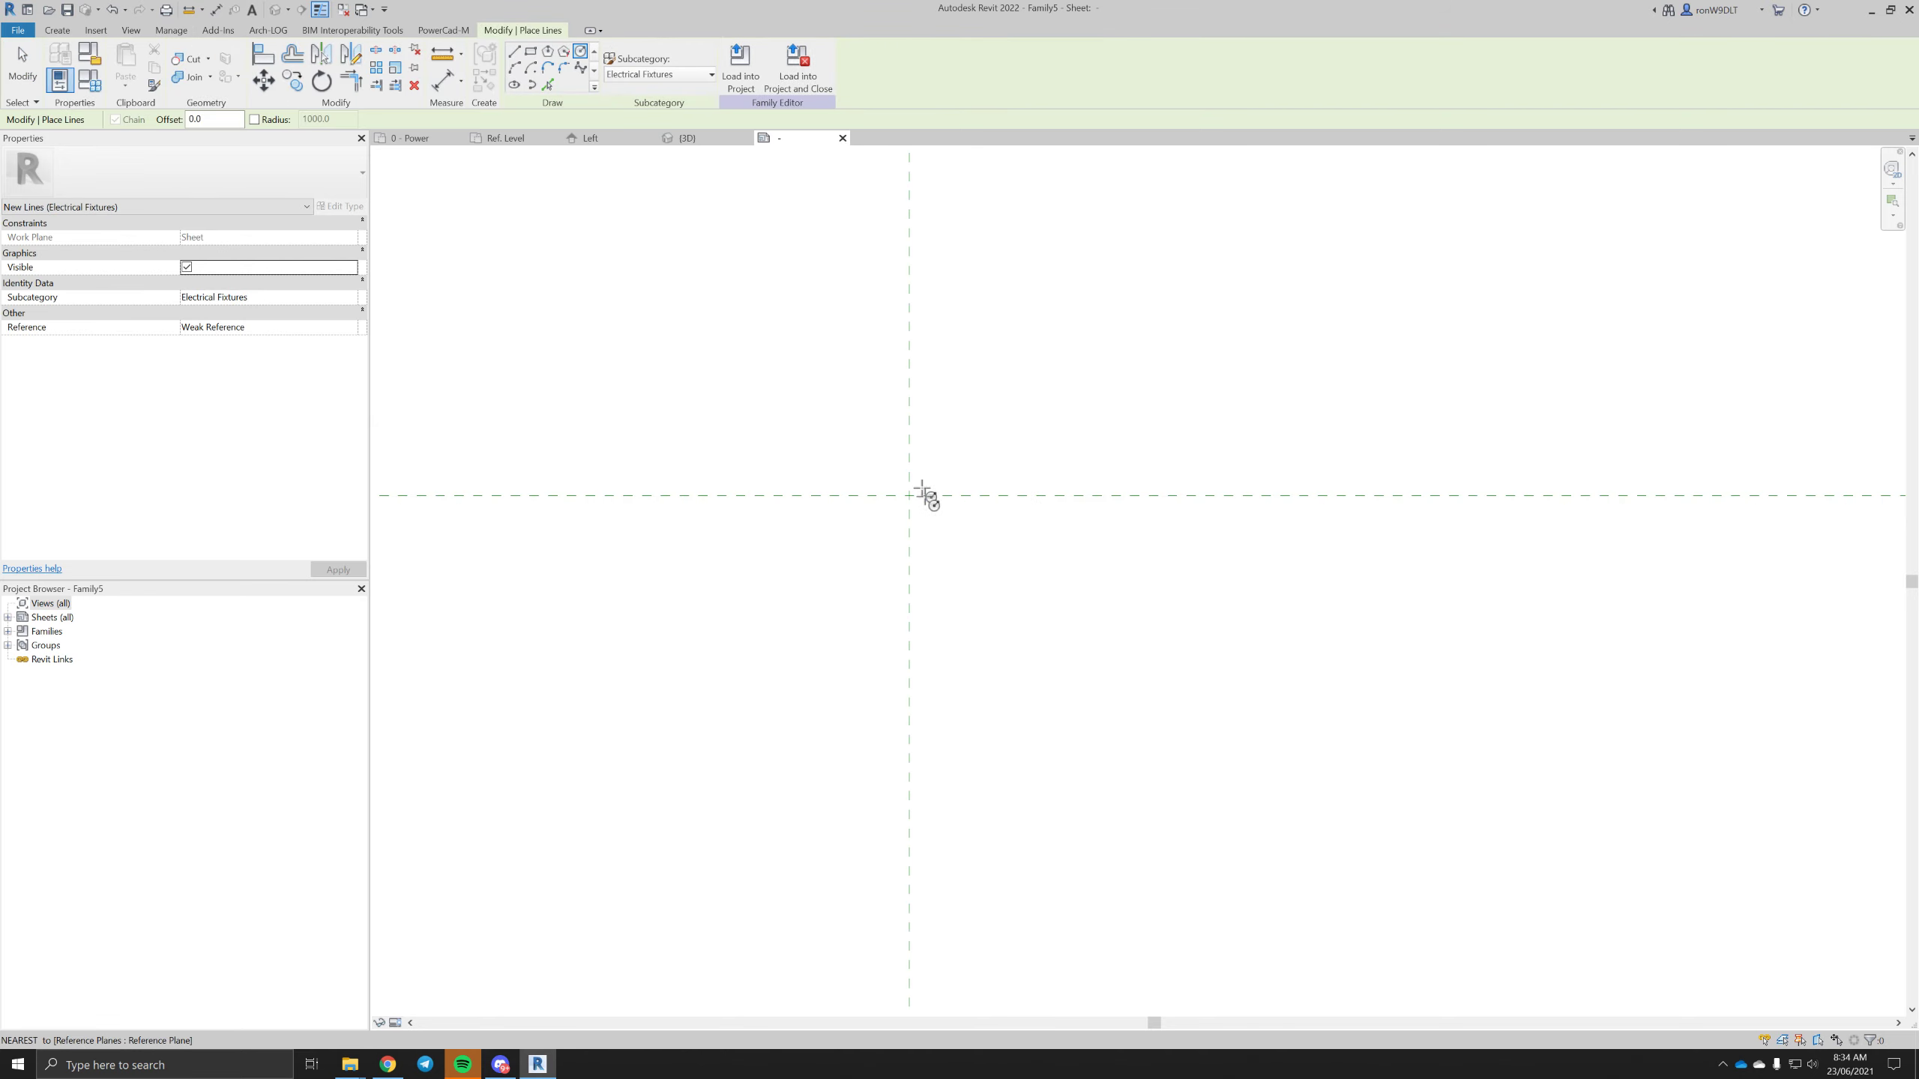
left_click(909, 496)
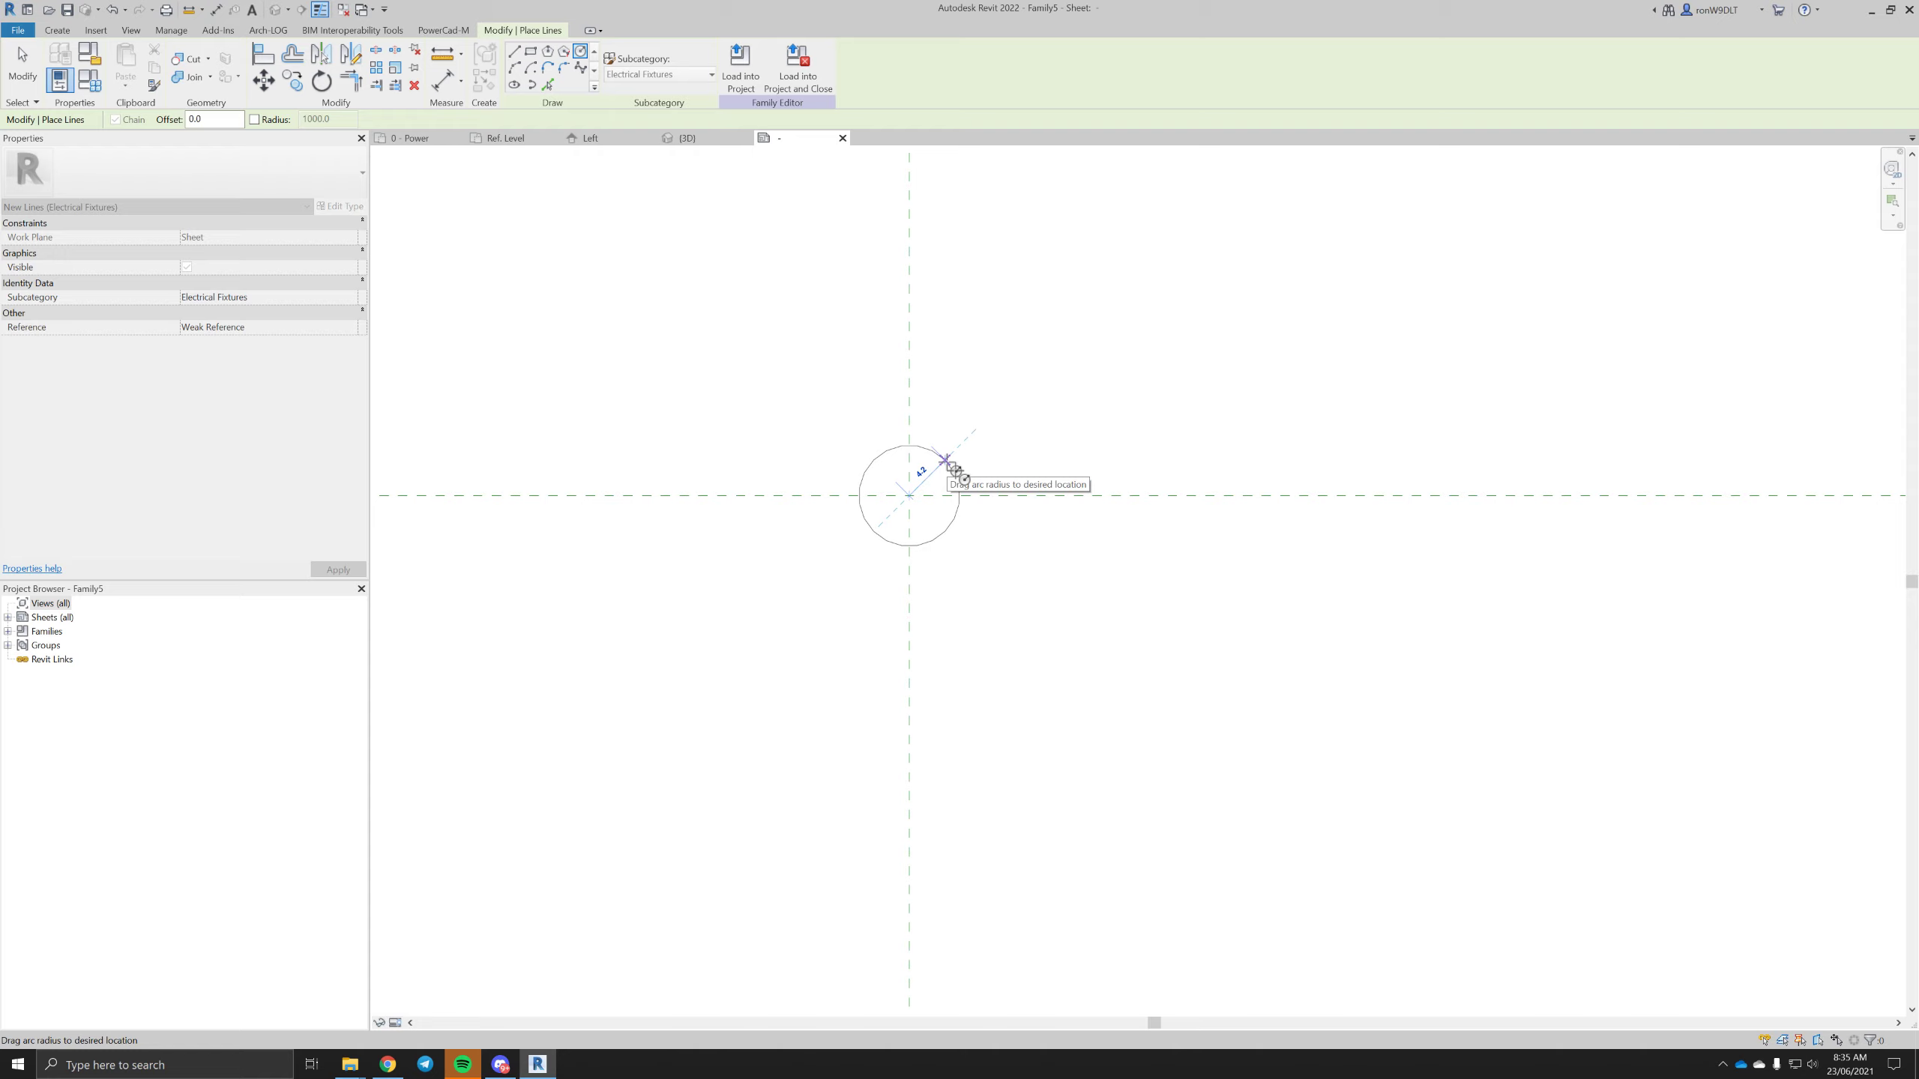
type("2")
key("Return")
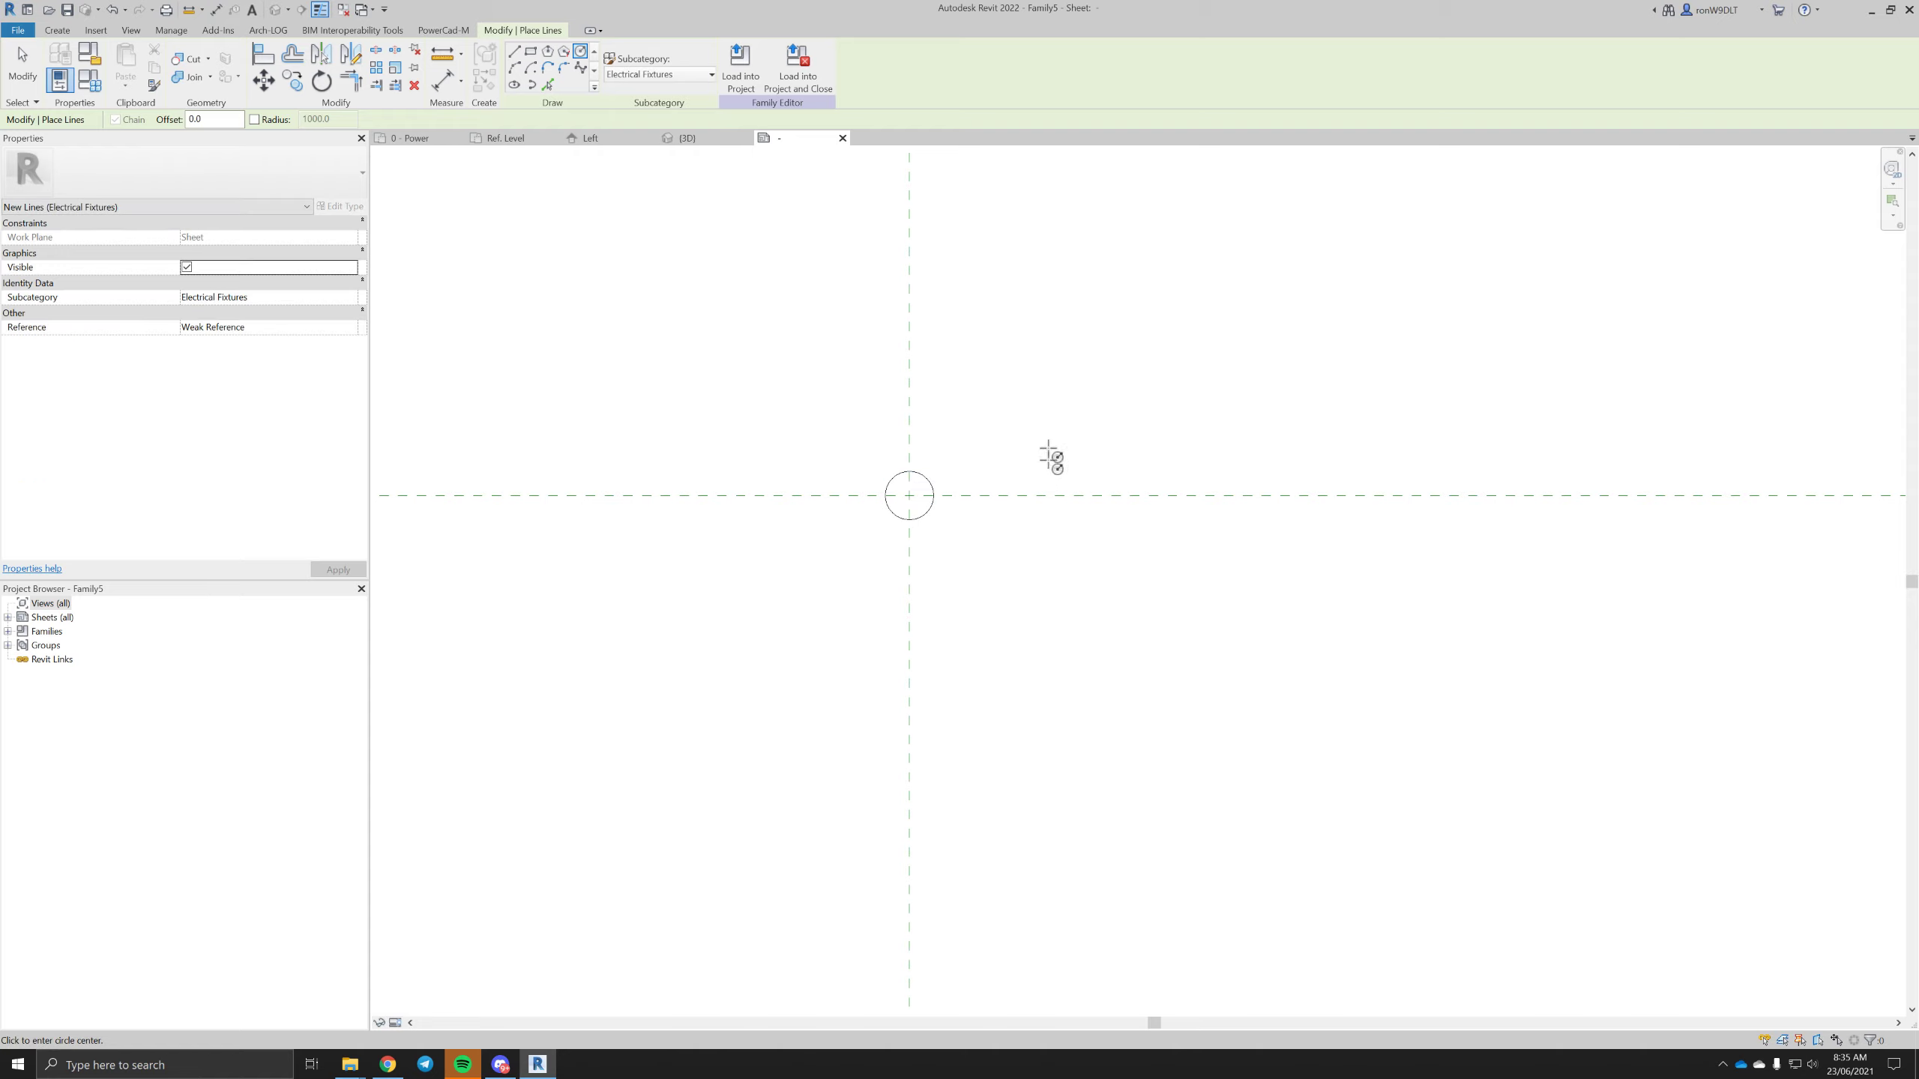
key("Escape")
key("Escape")
scroll(902, 478, "up", 4)
middle_click_drag(1064, 462, 1070, 527)
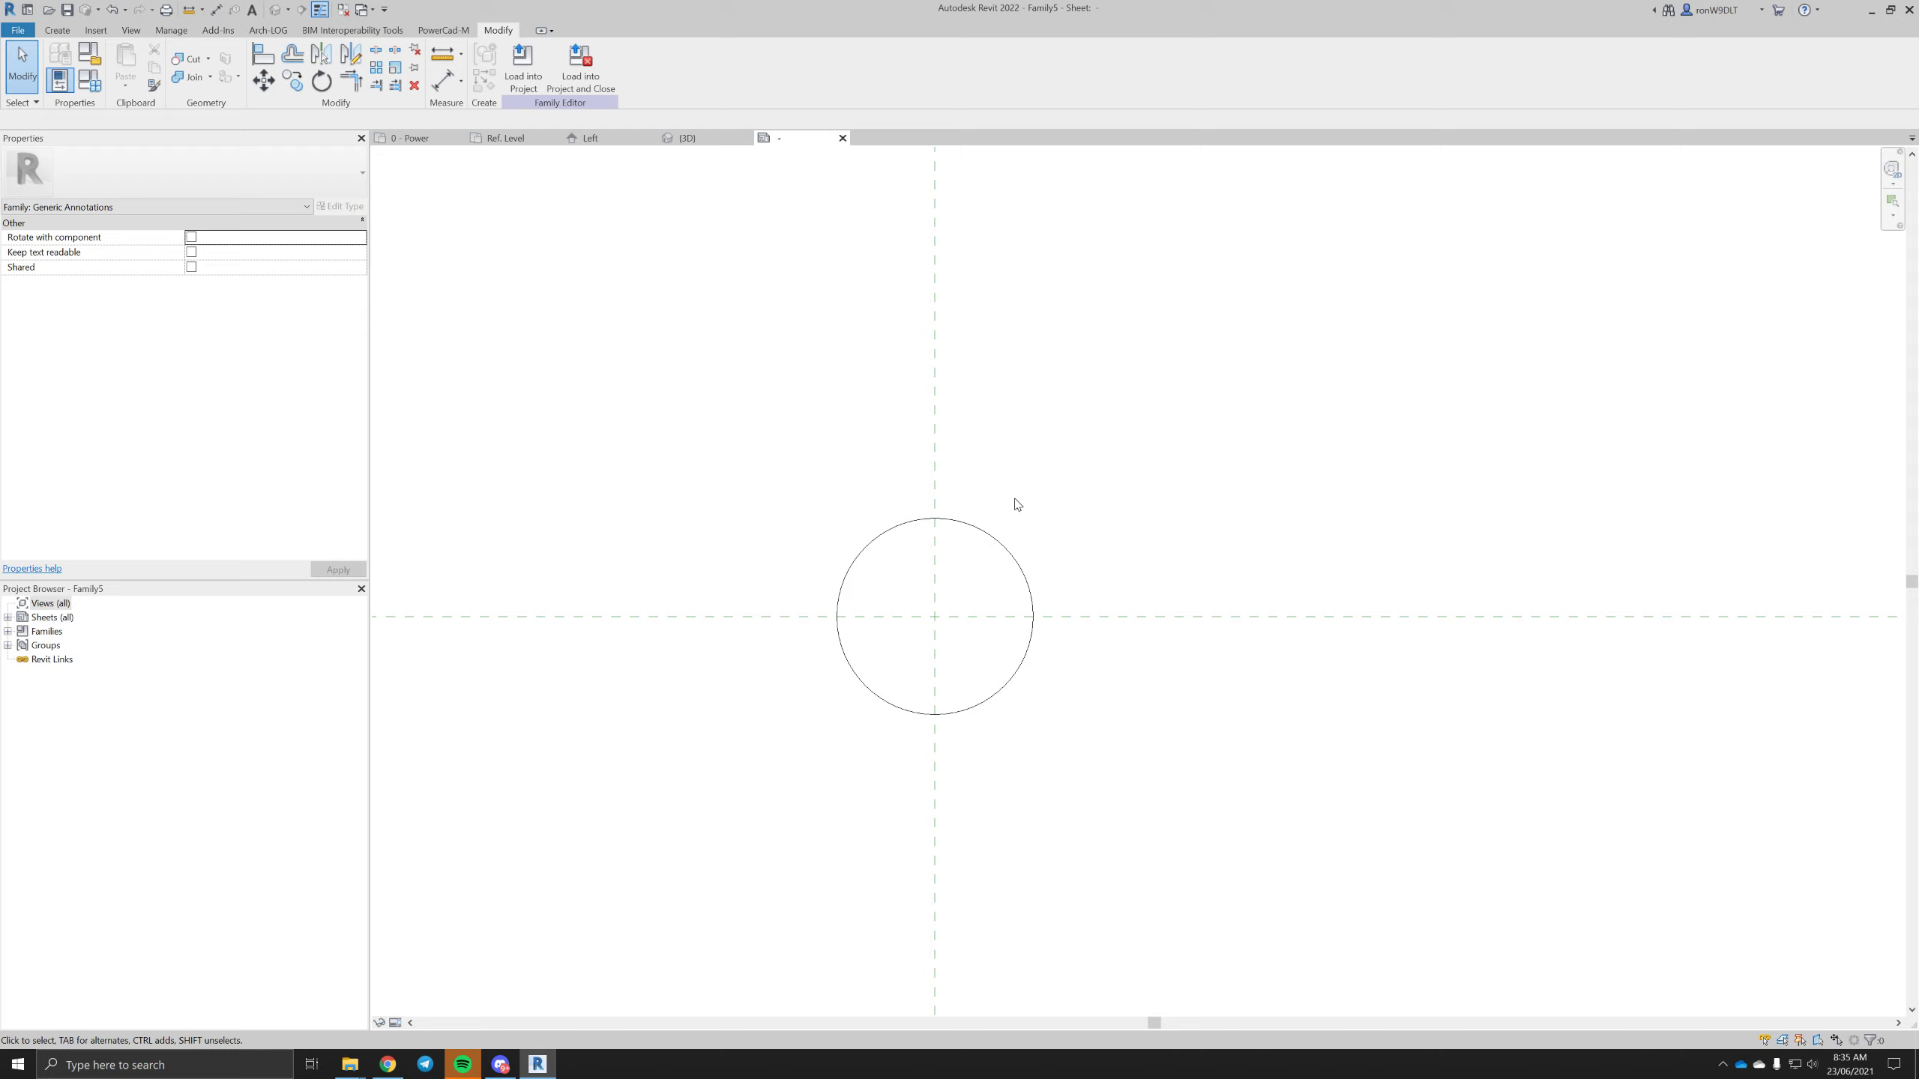
- Draw a vertical tick about 1.2 mm long from the circle's top and a 45° tick about 0.9 mm long beside it
key("l")
key("i")
left_click(935, 519)
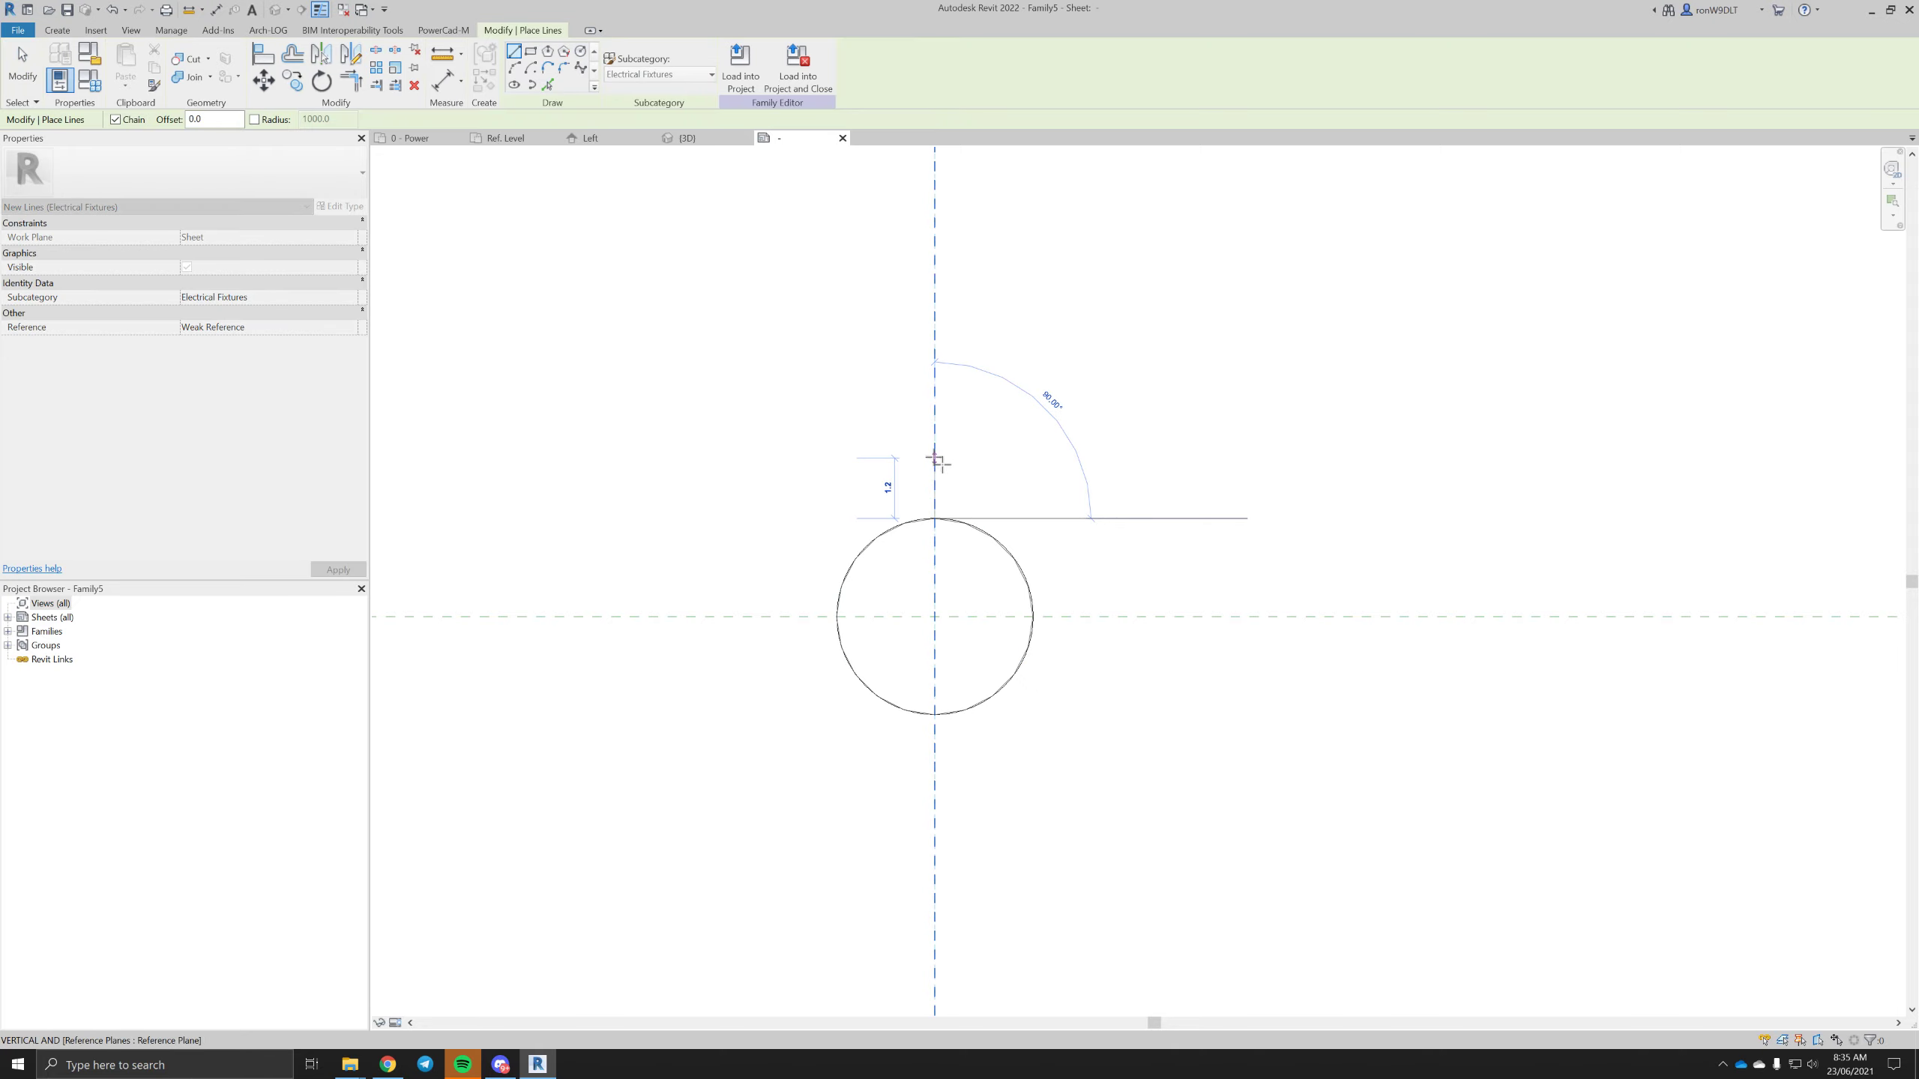
left_click(935, 456)
key("Escape")
left_click(983, 533)
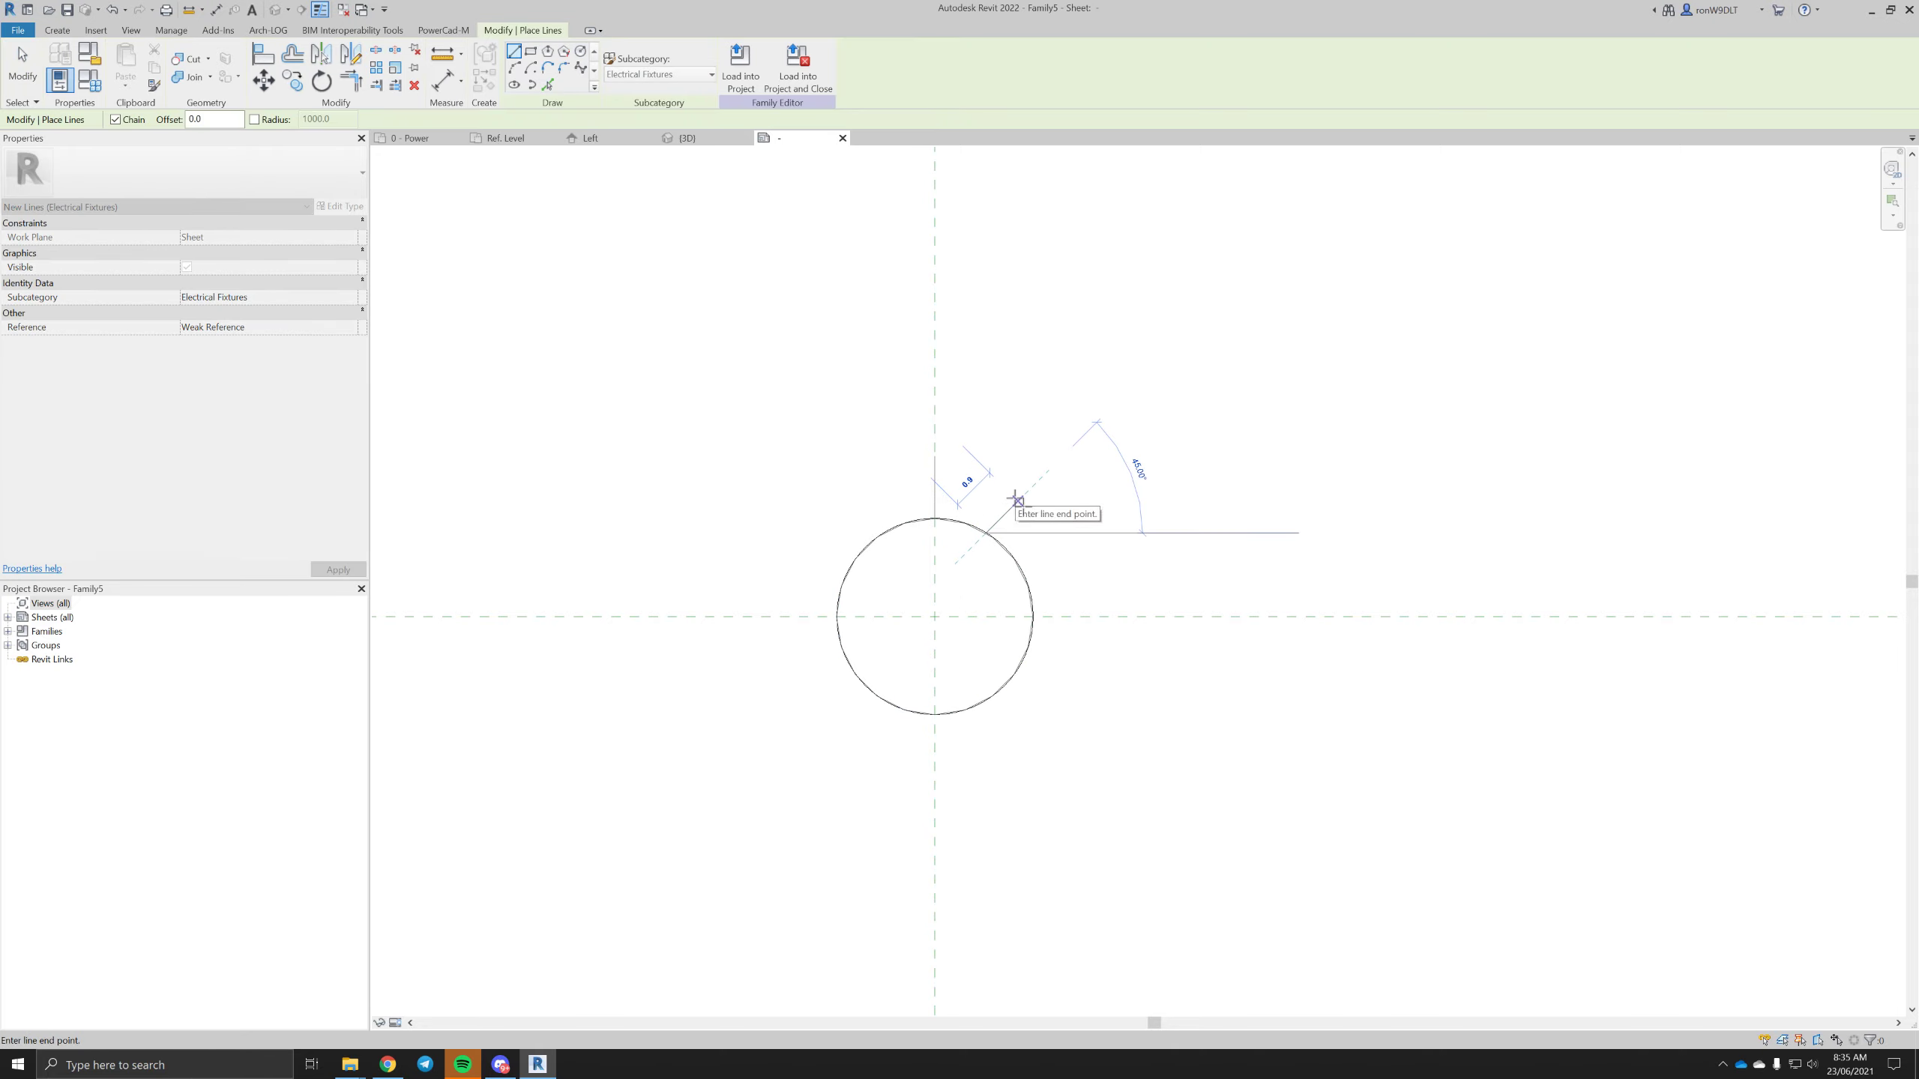
left_click(1018, 503)
key("Escape")
key("Escape")
middle_click_drag(1089, 546, 1182, 450)
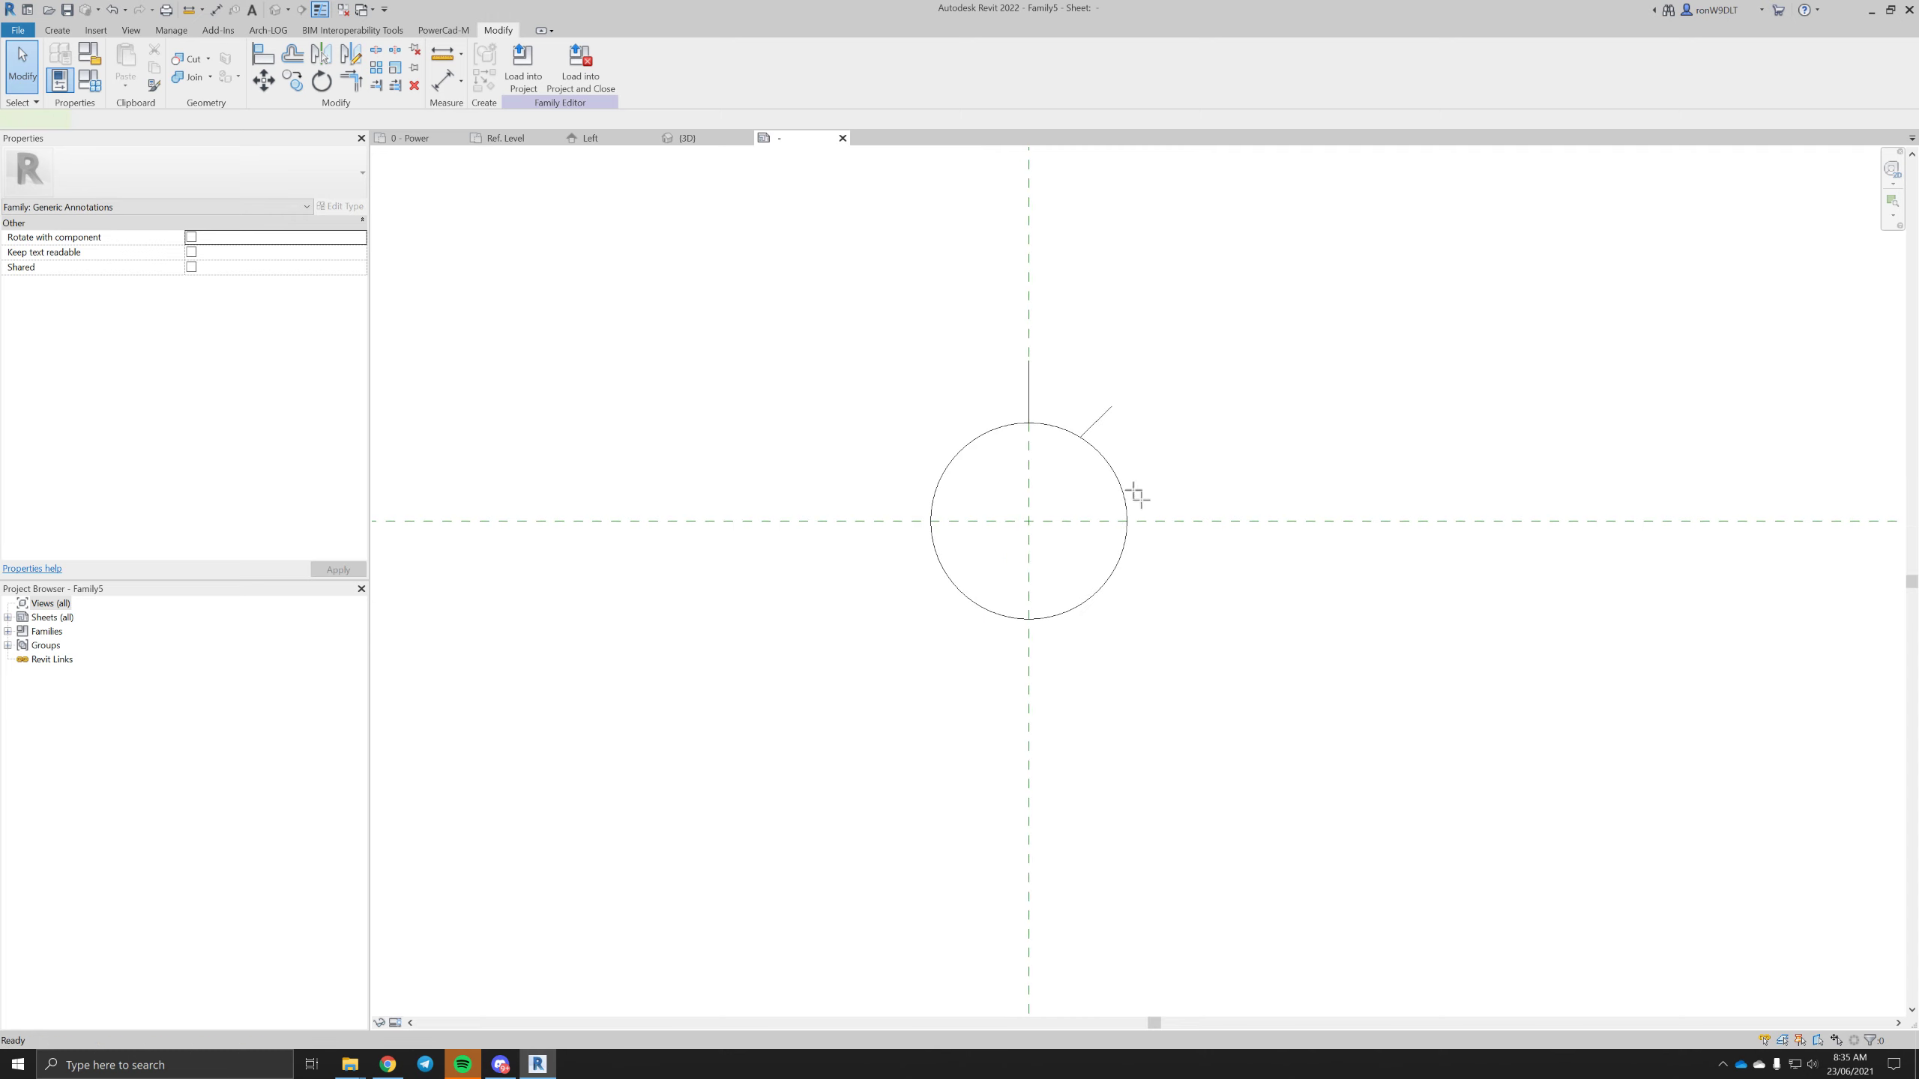
- Draw a horizontal line across the circle's full diameter along the horizontal reference plane
key("l")
key("i")
left_click(1128, 521)
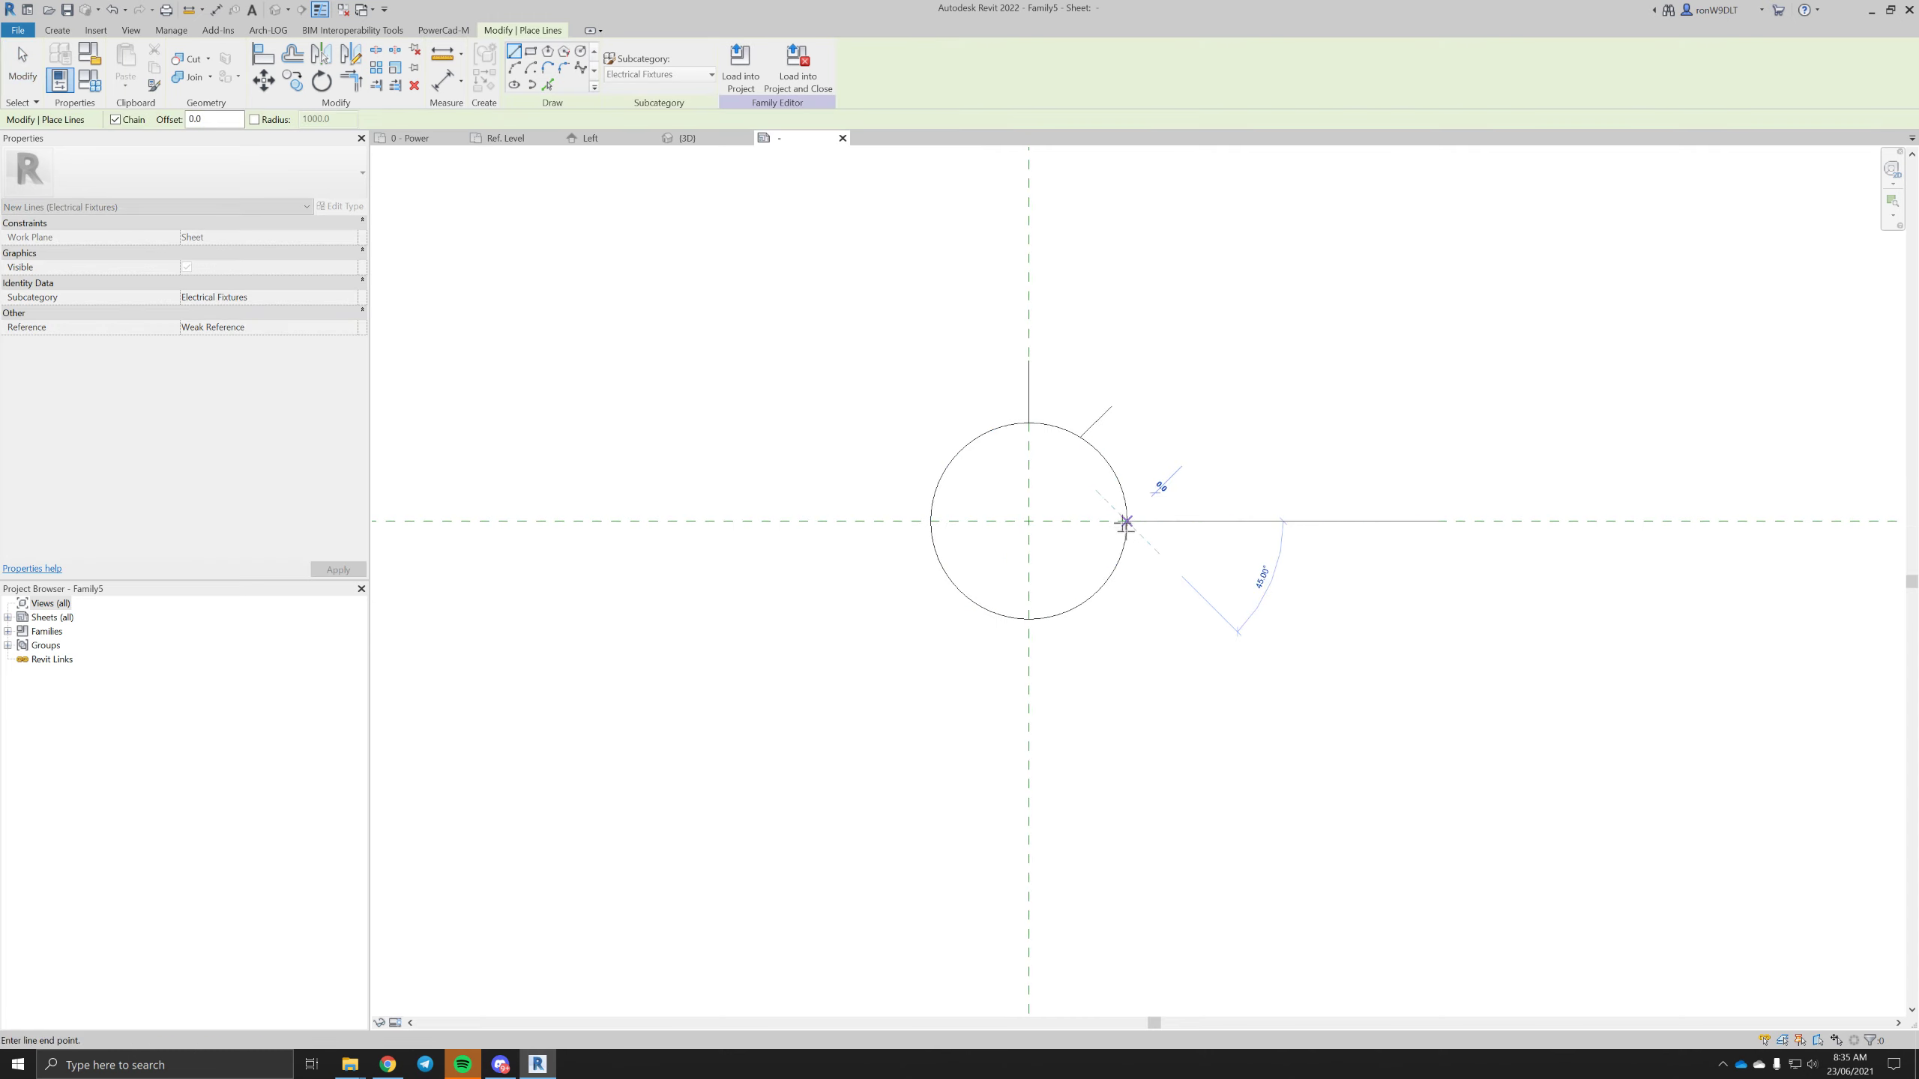
left_click(937, 529)
key("Escape")
key("Escape")
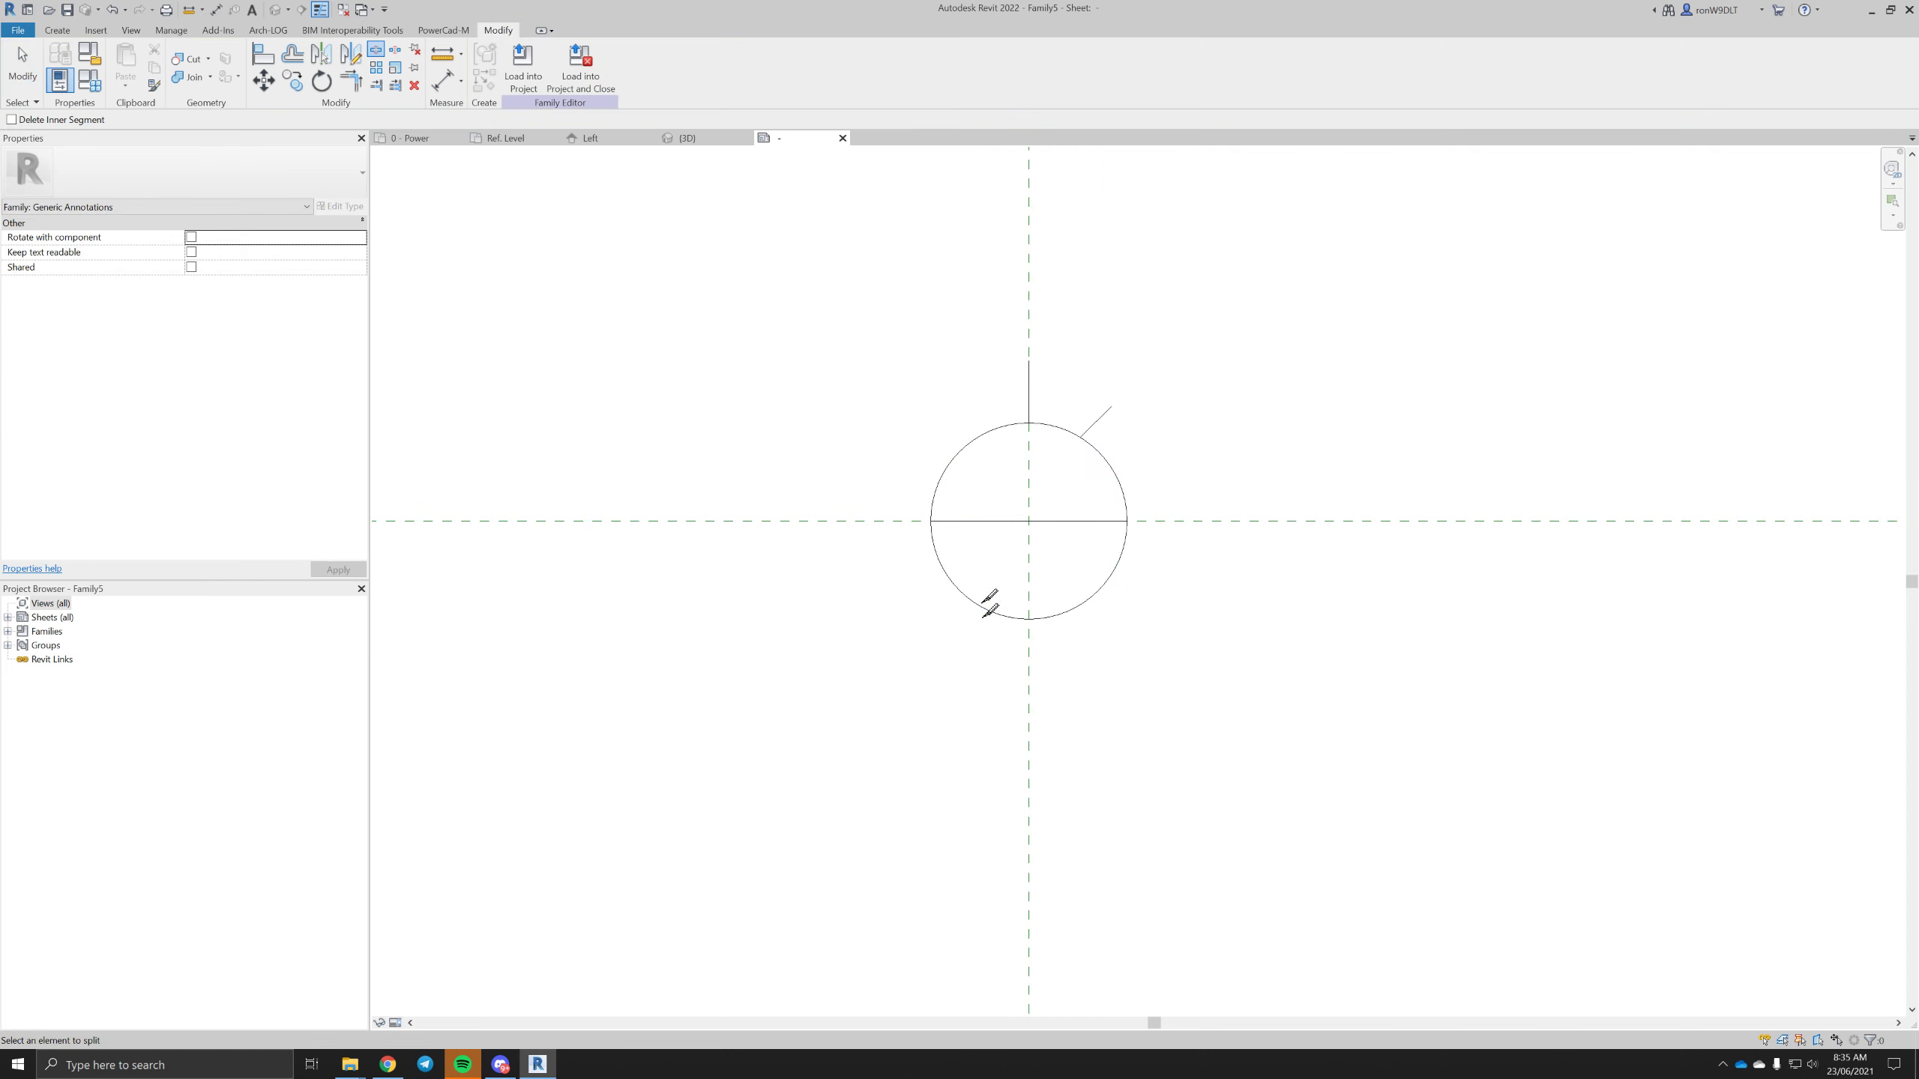
- Split the circle and trim both sides to the diameter line, keeping only the upper semicircle
key("l")
left_click(942, 521)
left_click(939, 484)
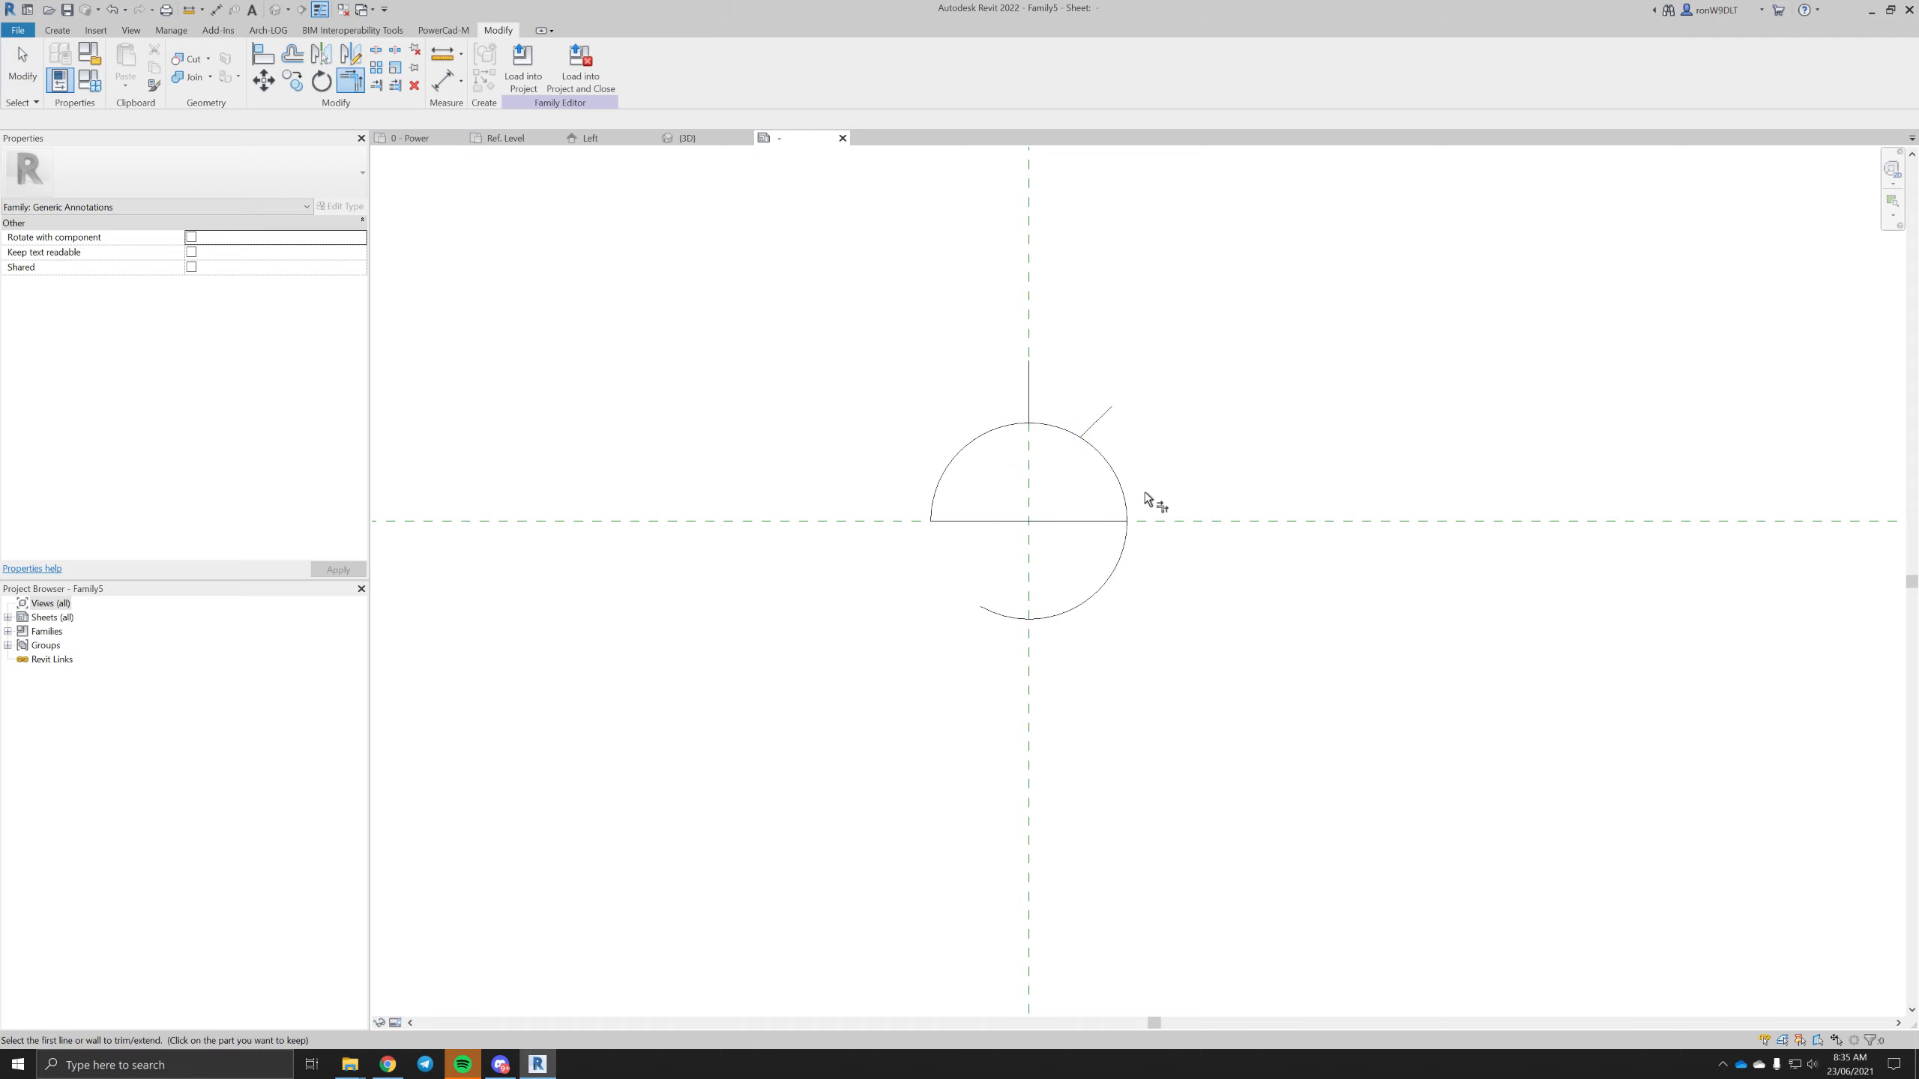
left_click(1125, 497)
left_click(1113, 521)
key("Escape")
- Turn off the thin lines display so the symbol is drawn with its assigned line weights
key("t")
key("l")
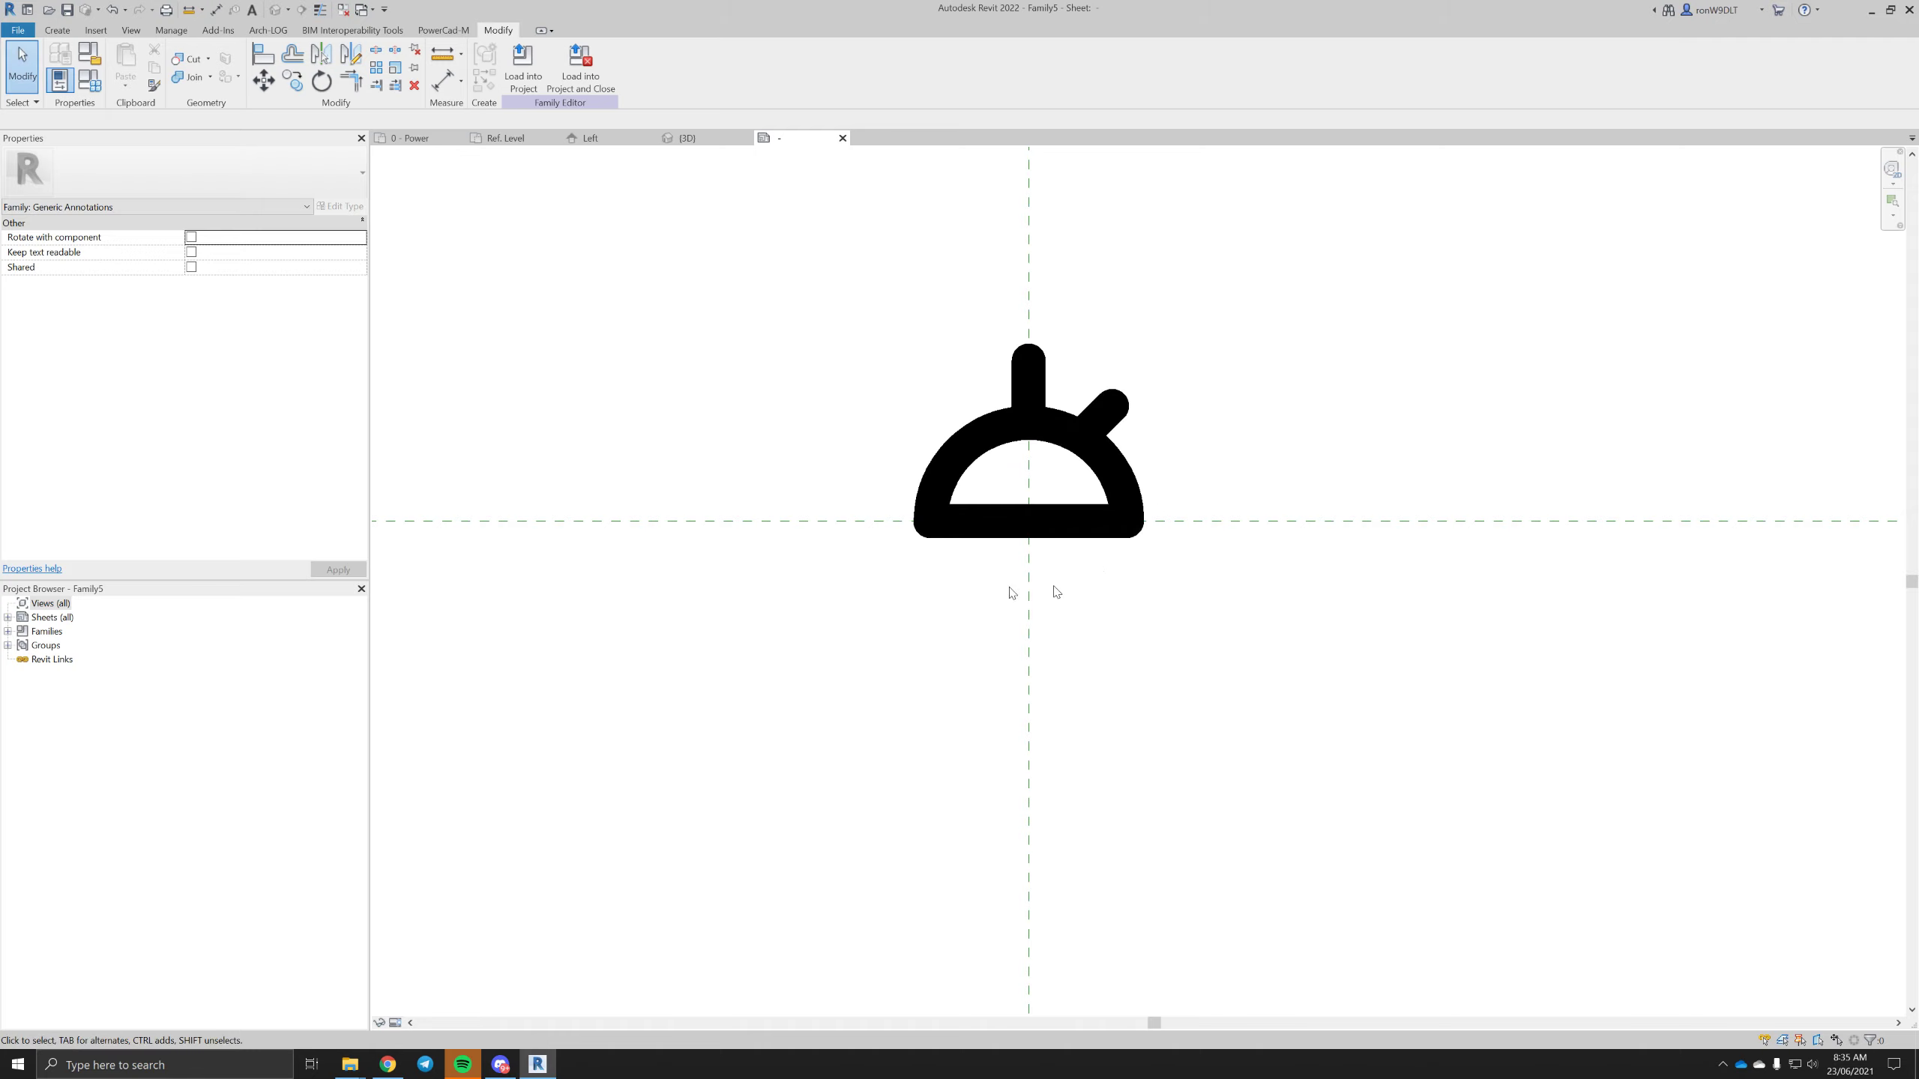
scroll(1048, 525, "down", 3)
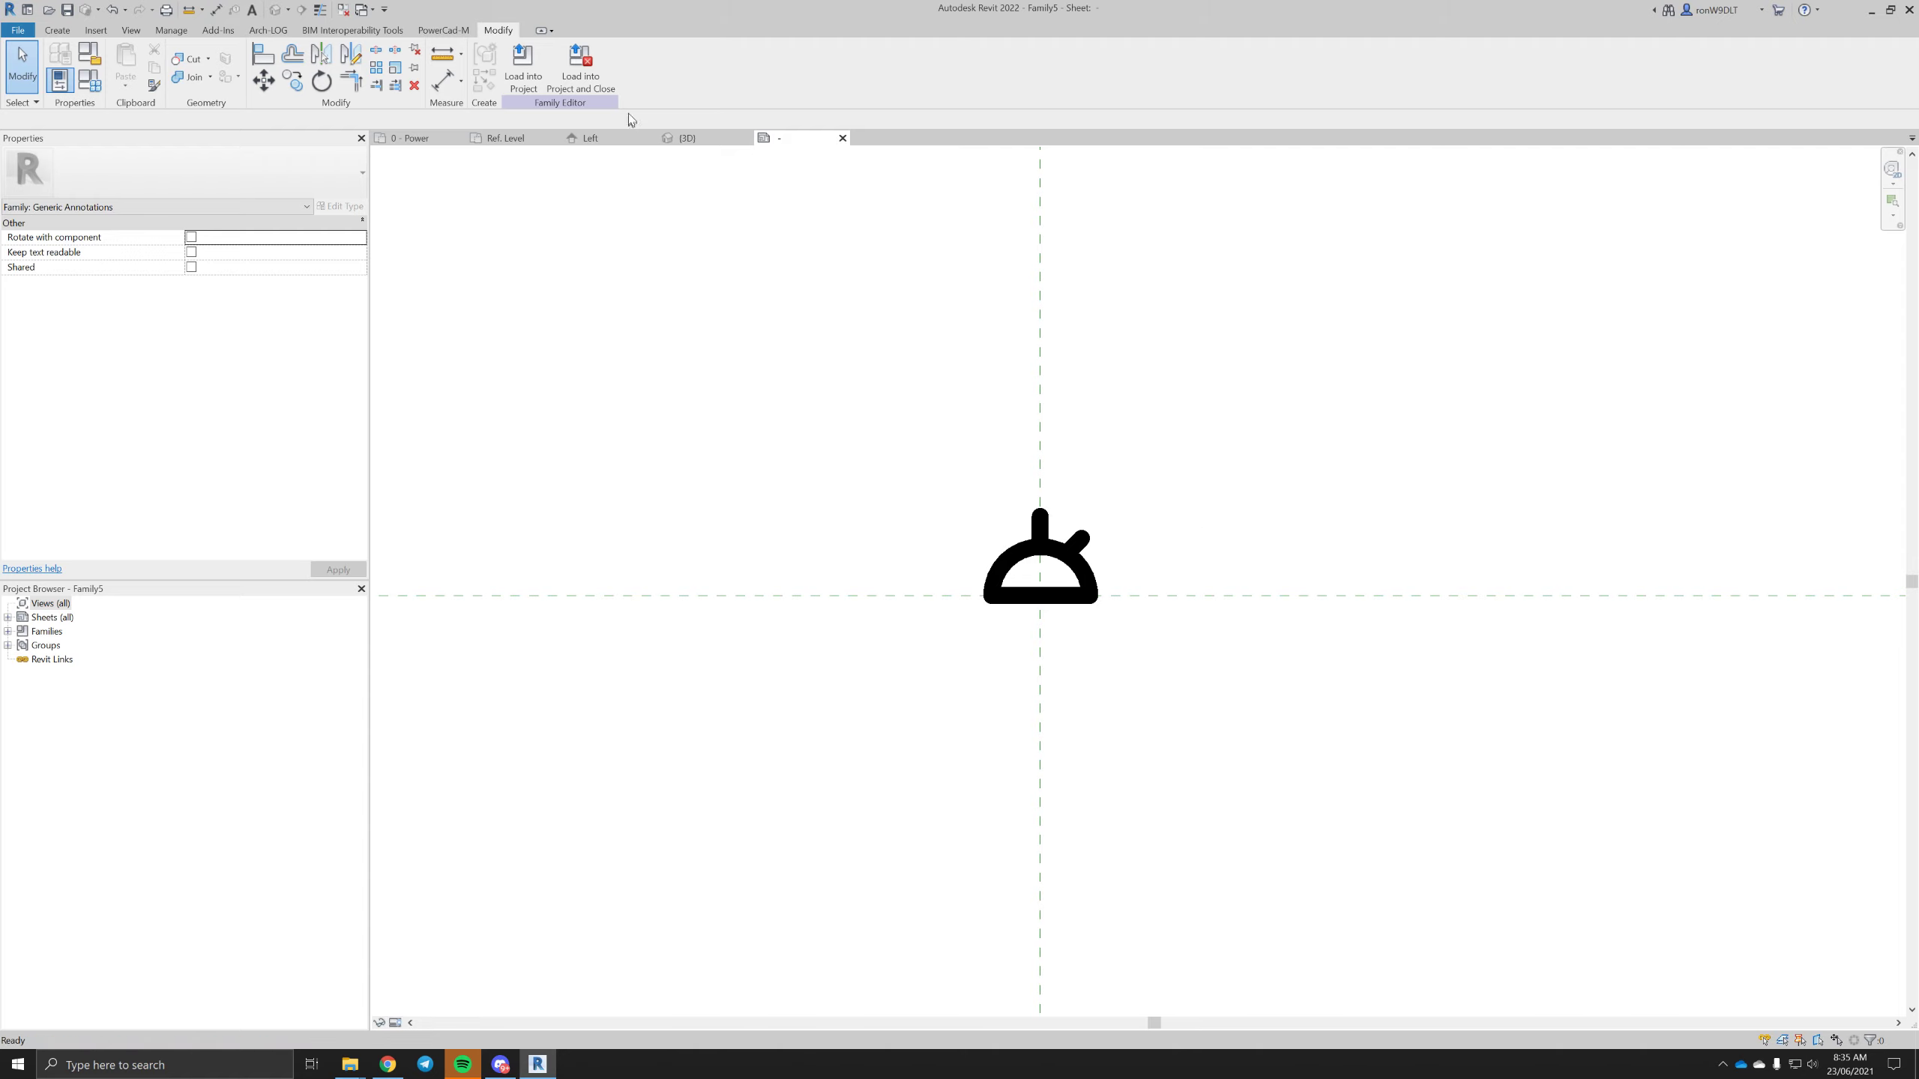
- Load the annotation symbol into Family4 and close the symbol family without saving it
left_click(579, 66)
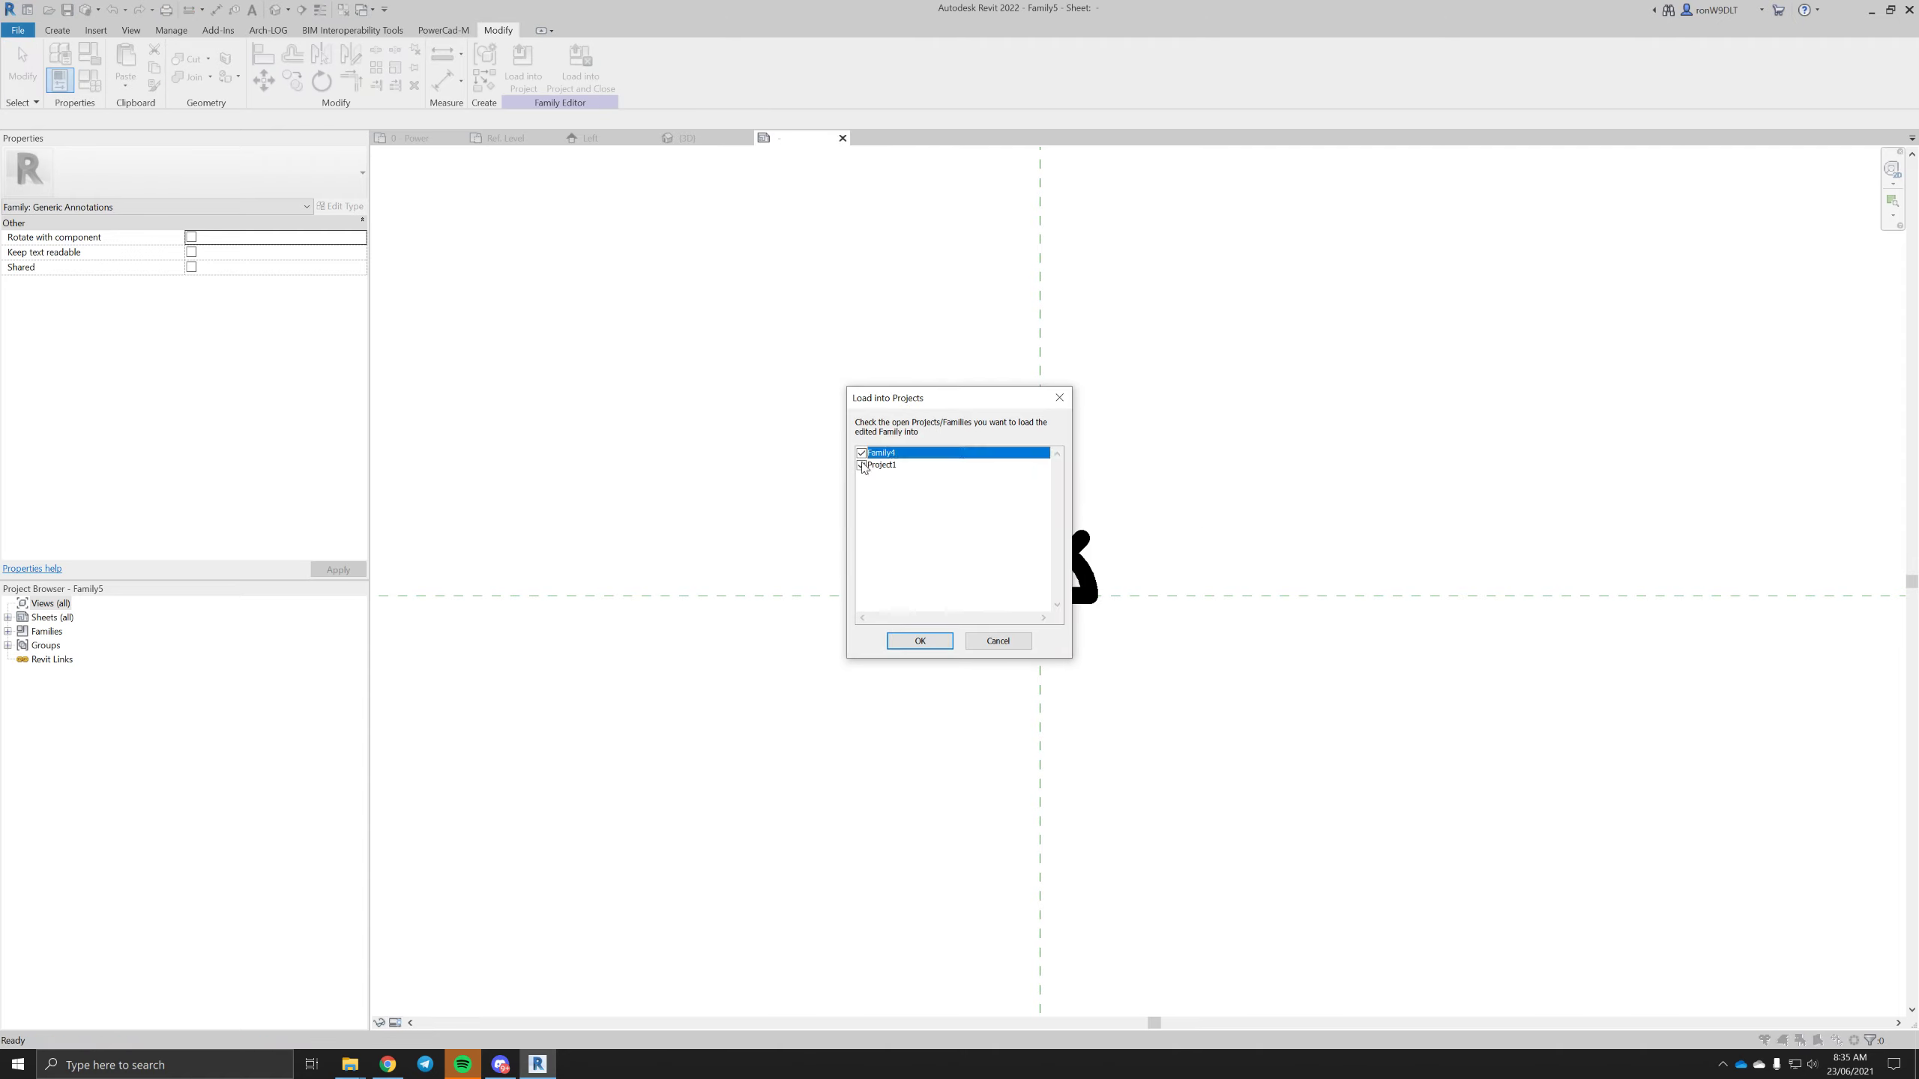
left_click(862, 465)
left_click(920, 641)
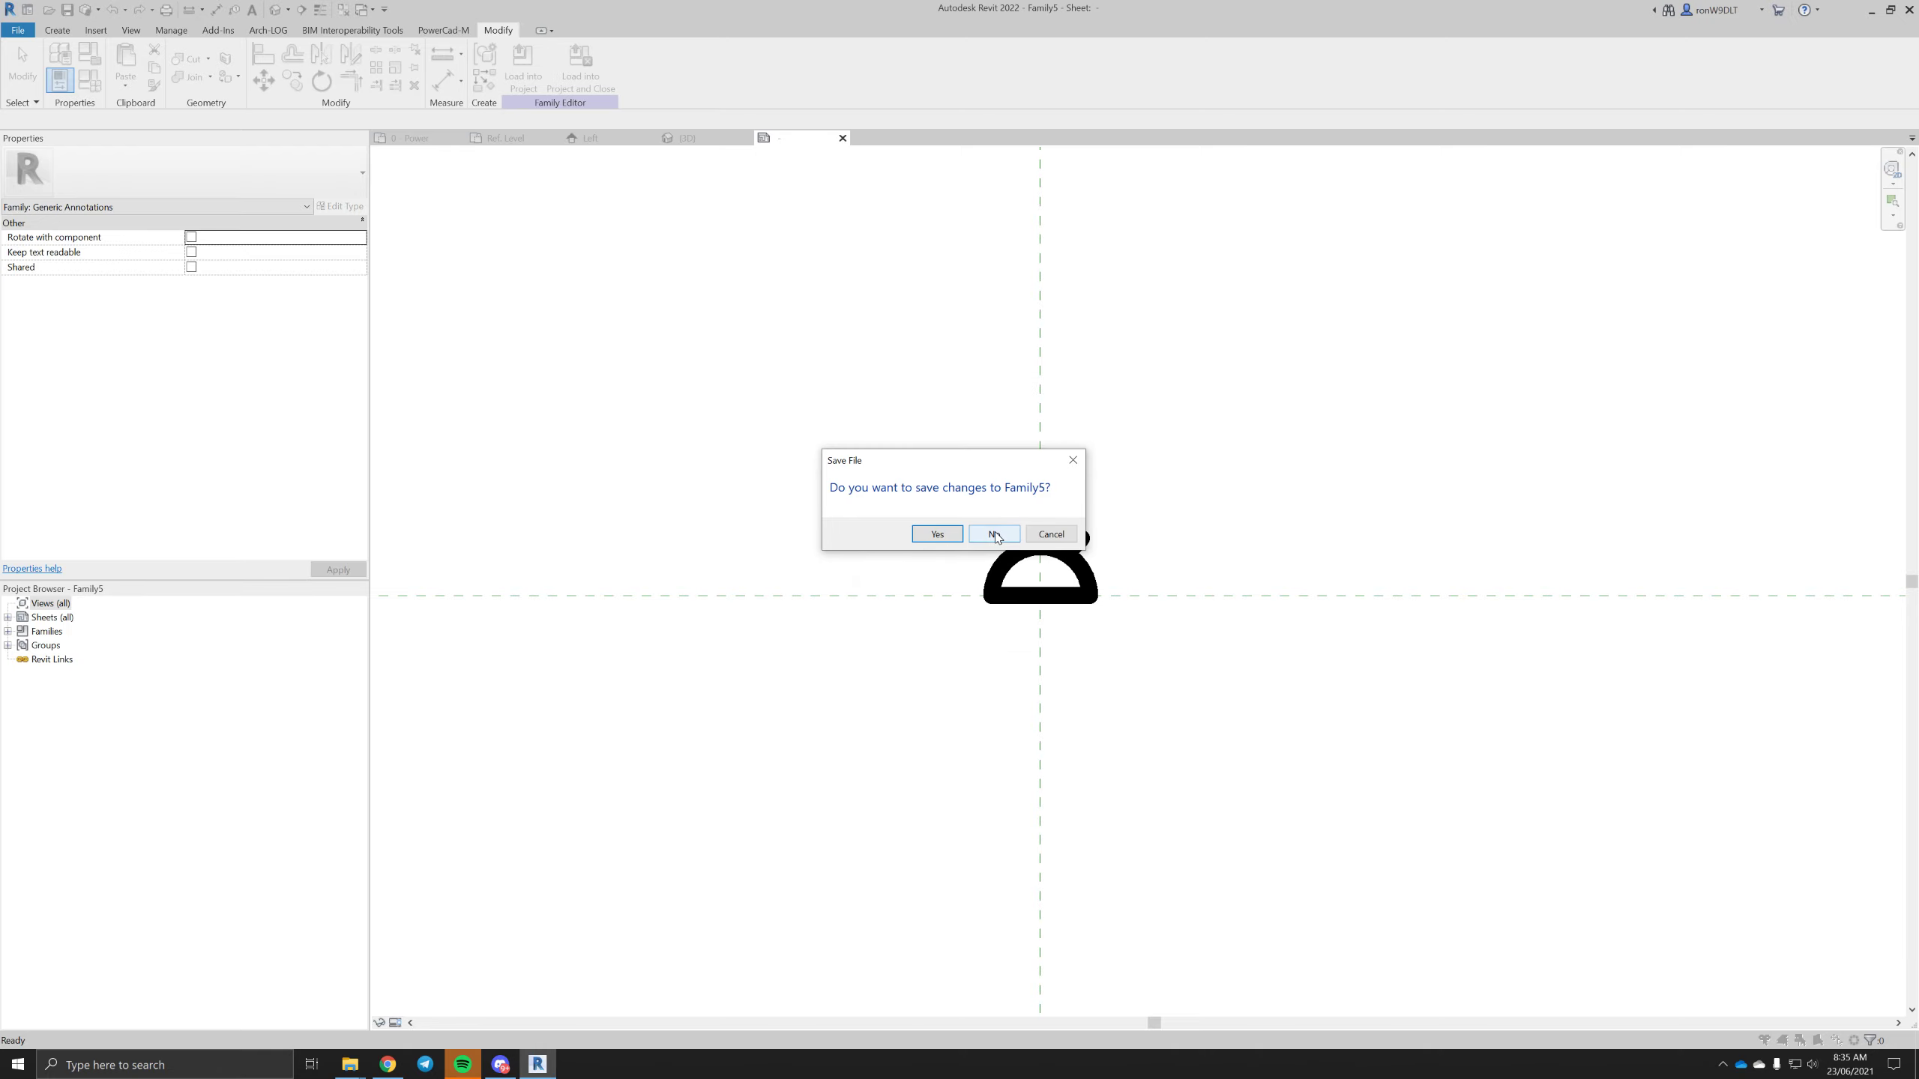
left_click(995, 535)
- Place the annotation symbol in the Ref. Level plan and move it onto the intersection of the outlet's centre reference planes
left_click(924, 381)
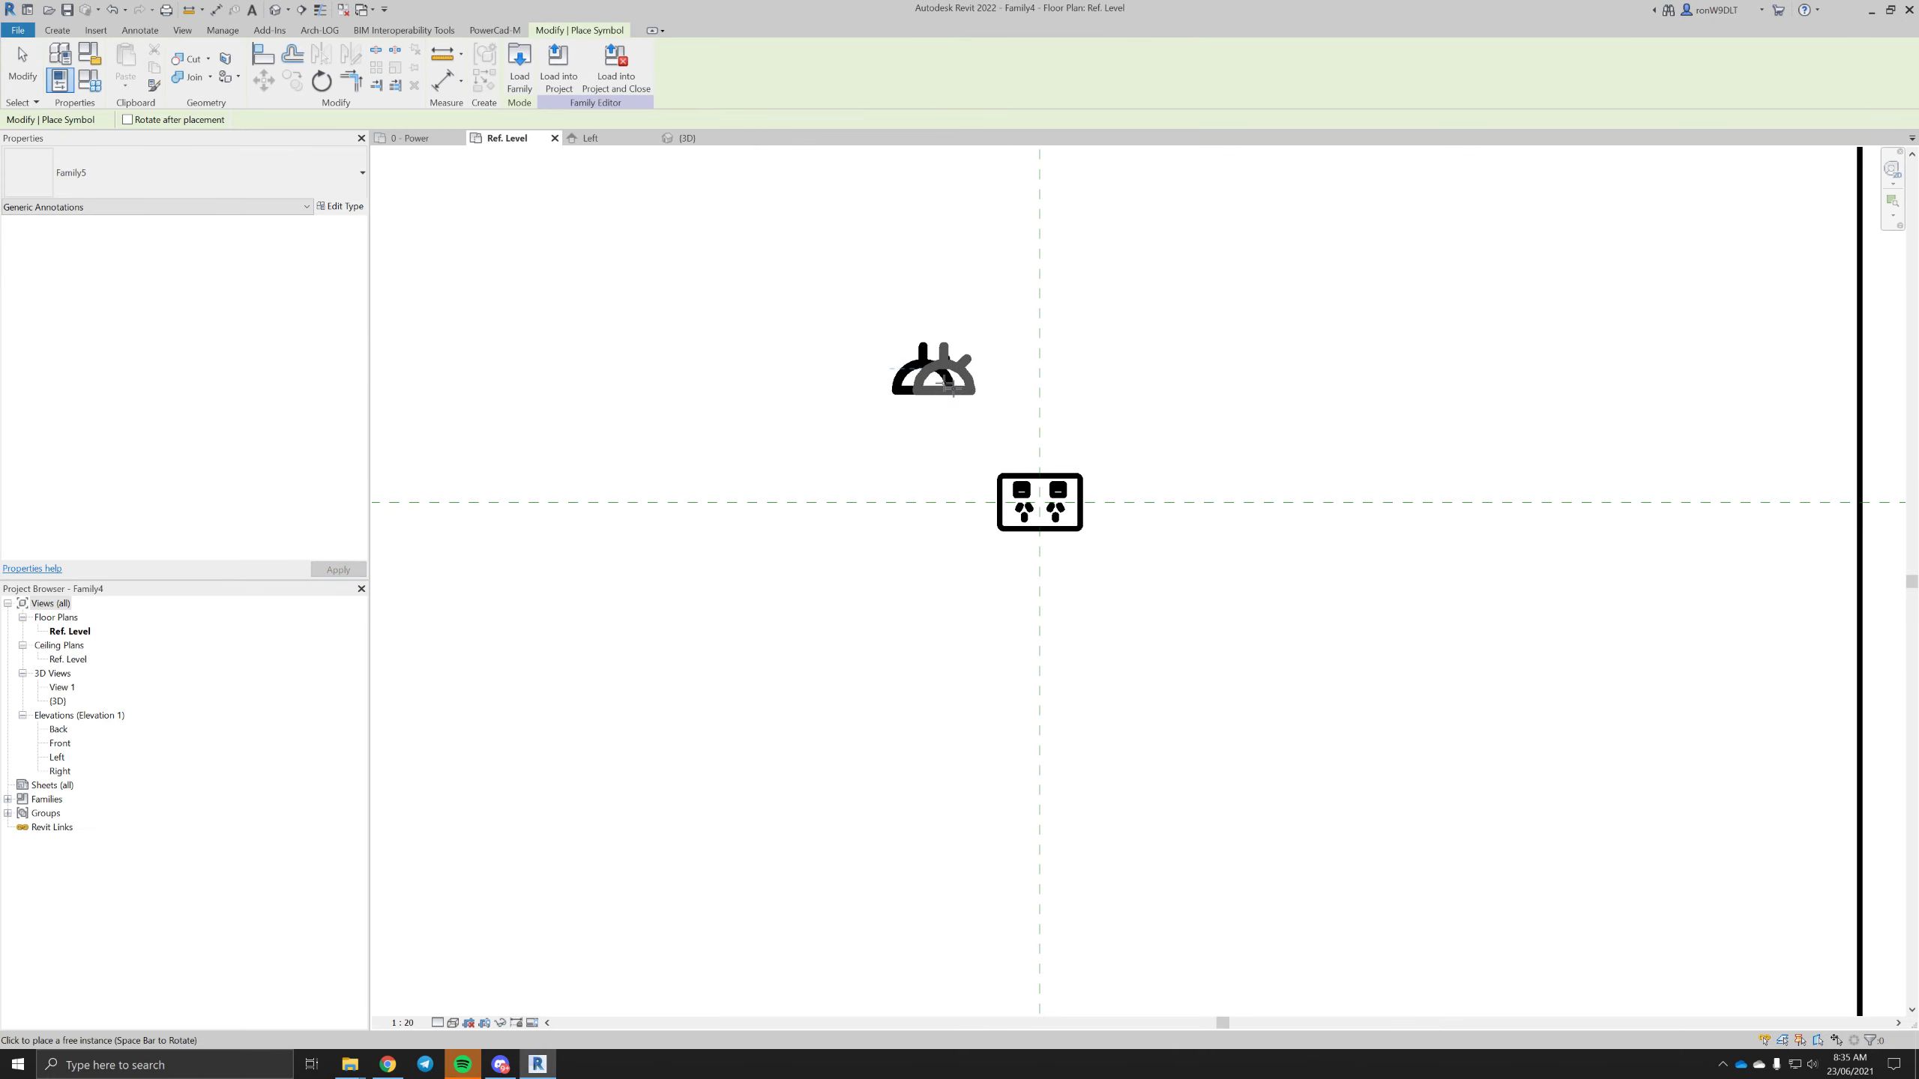
key("Escape")
scroll(946, 386, "up", 3)
left_click_drag(974, 392, 1160, 571)
scroll(1126, 618, "up", 4)
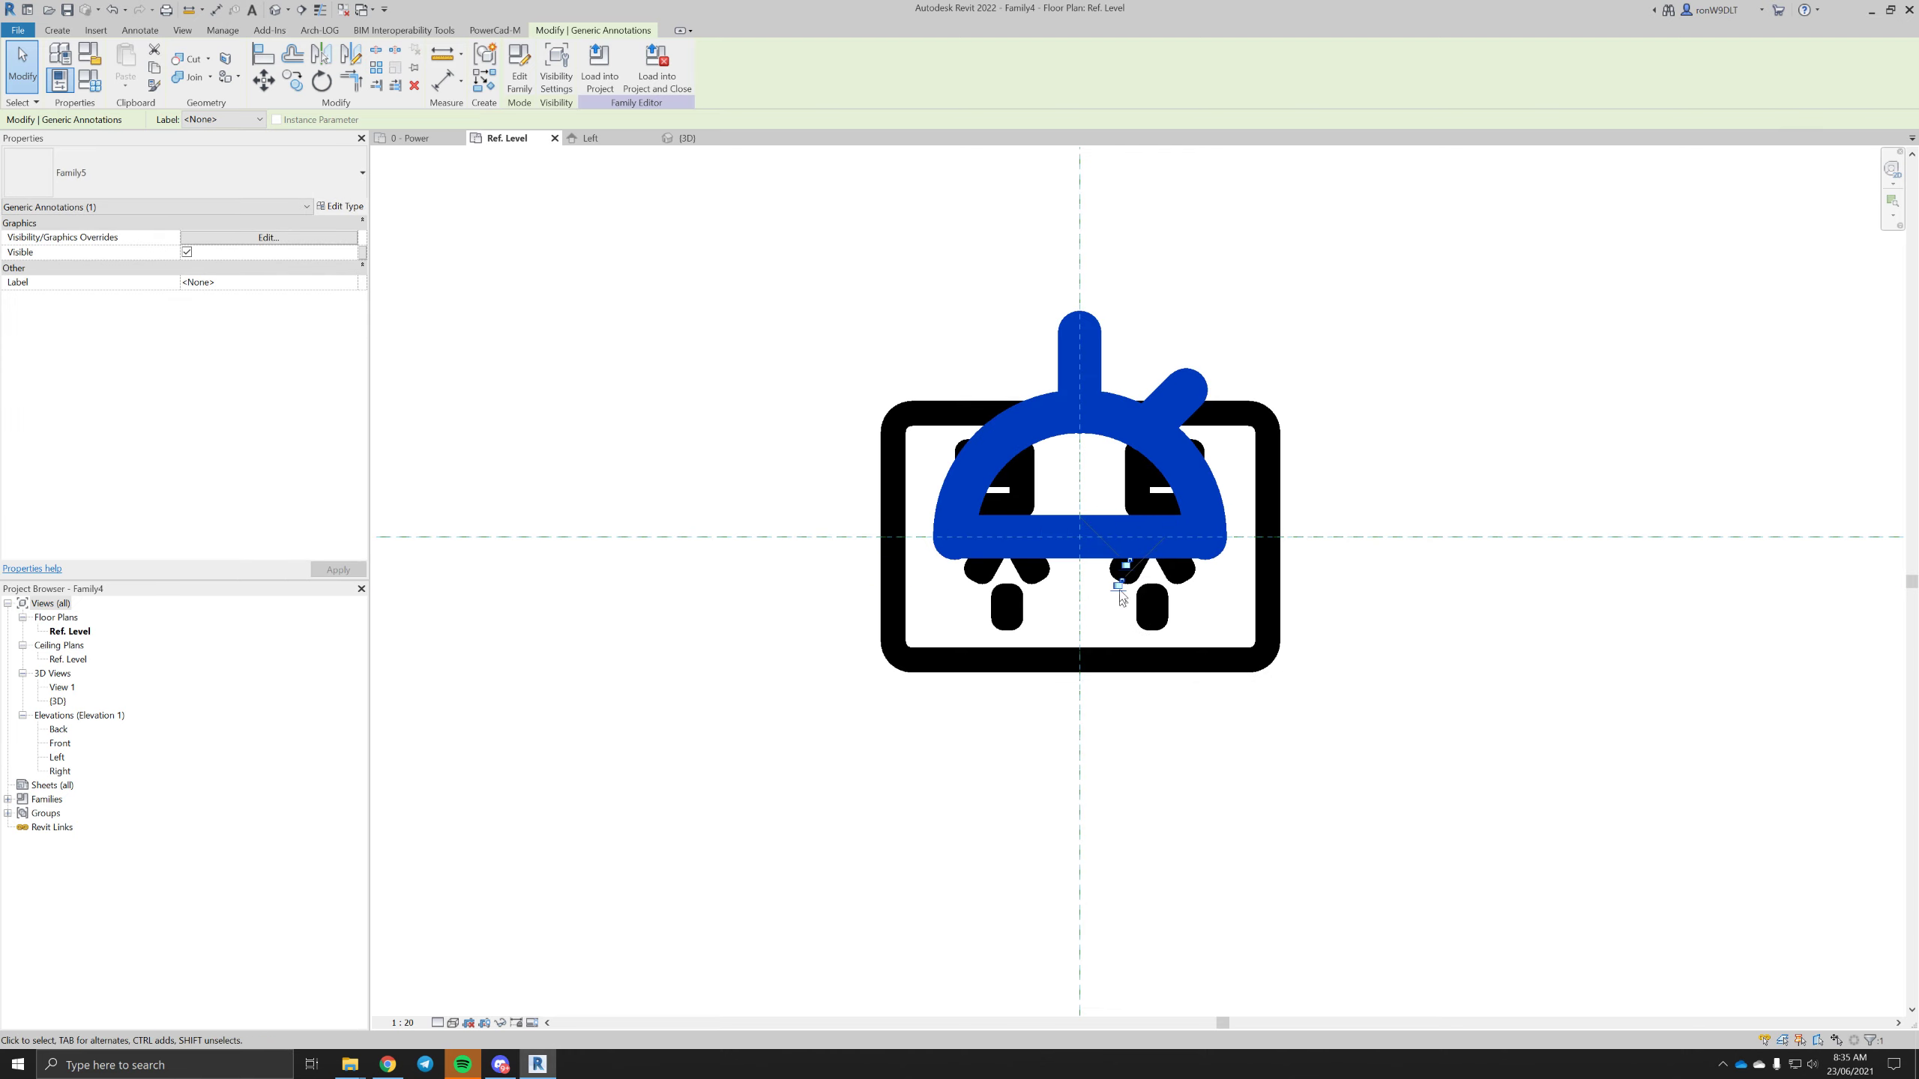
key("Escape")
- Read the description of the family's Maintain Annotation Orientation parameter
scroll(1036, 421, "down", 5)
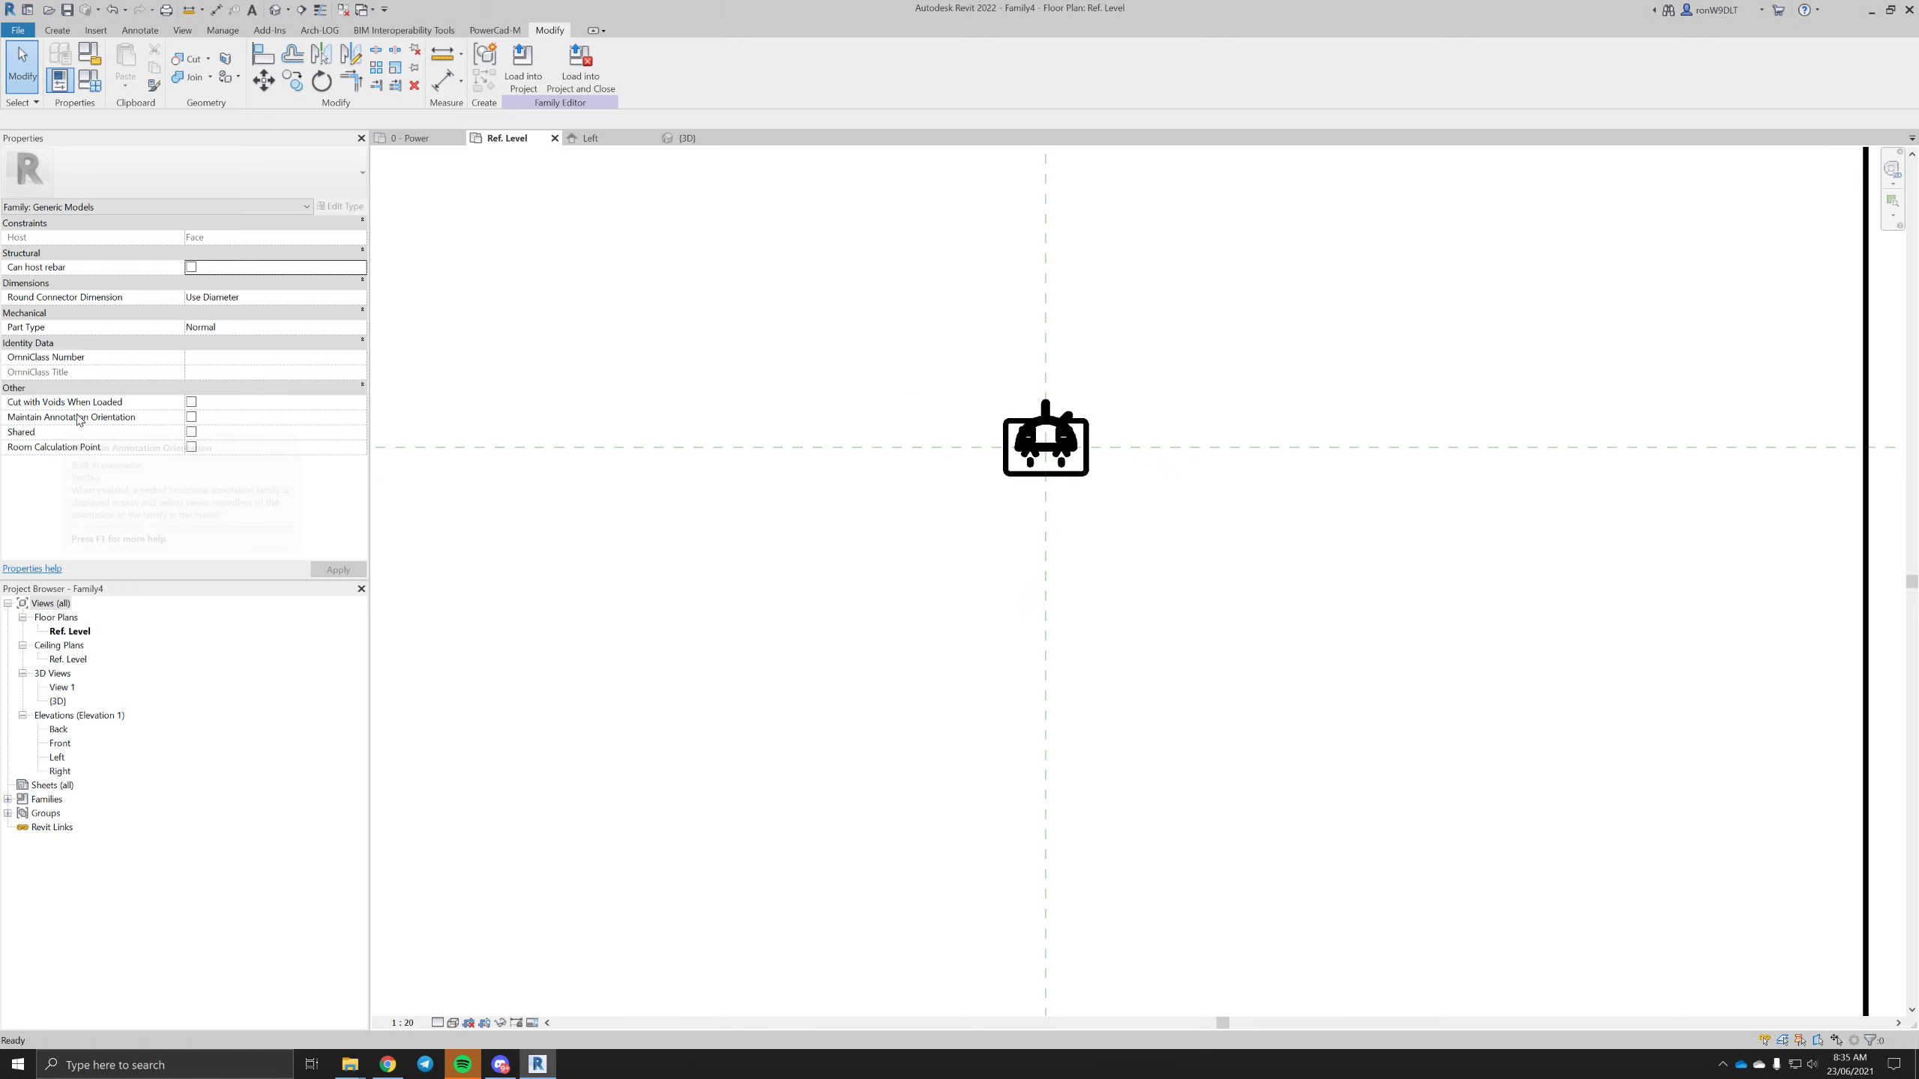
mouse_move(33, 422)
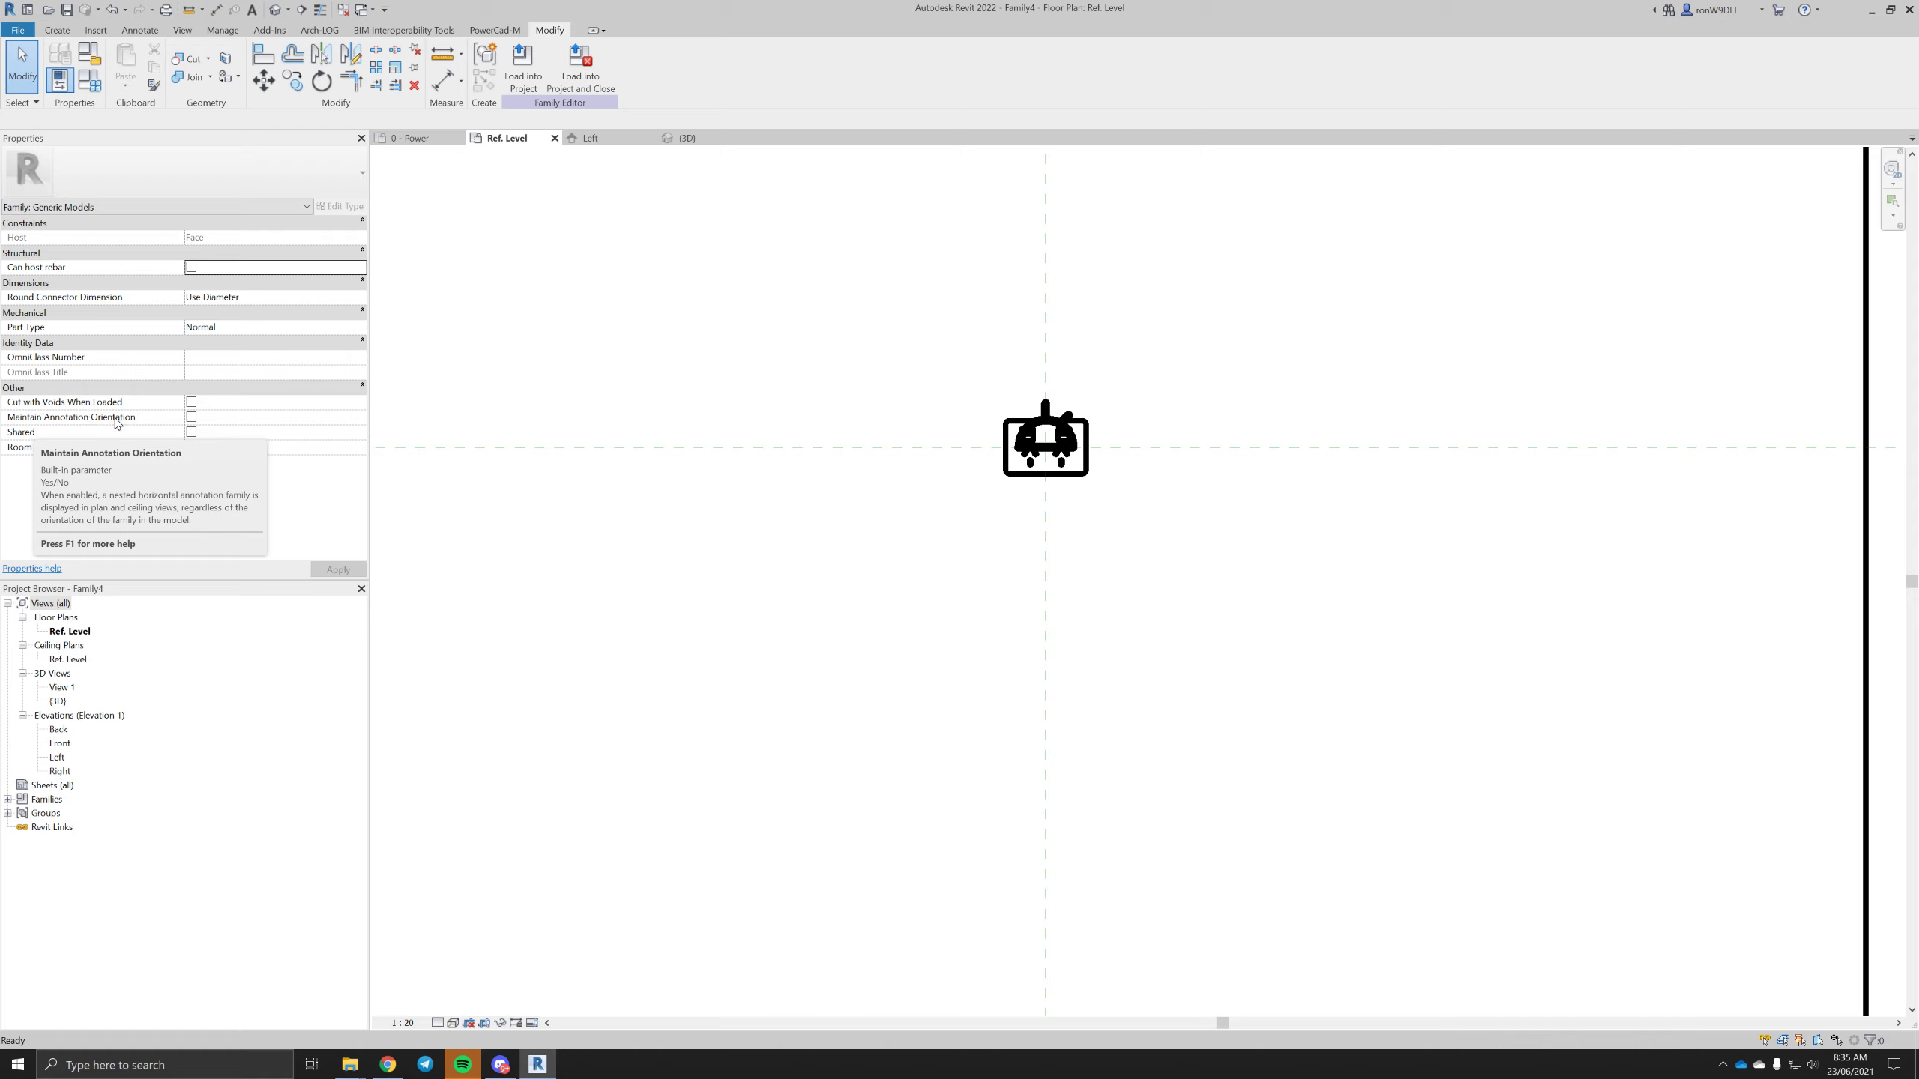
- Enable Maintain Annotation Orientation for the outlet family and load it into Project1, closing Family4 without saving
left_click(191, 418)
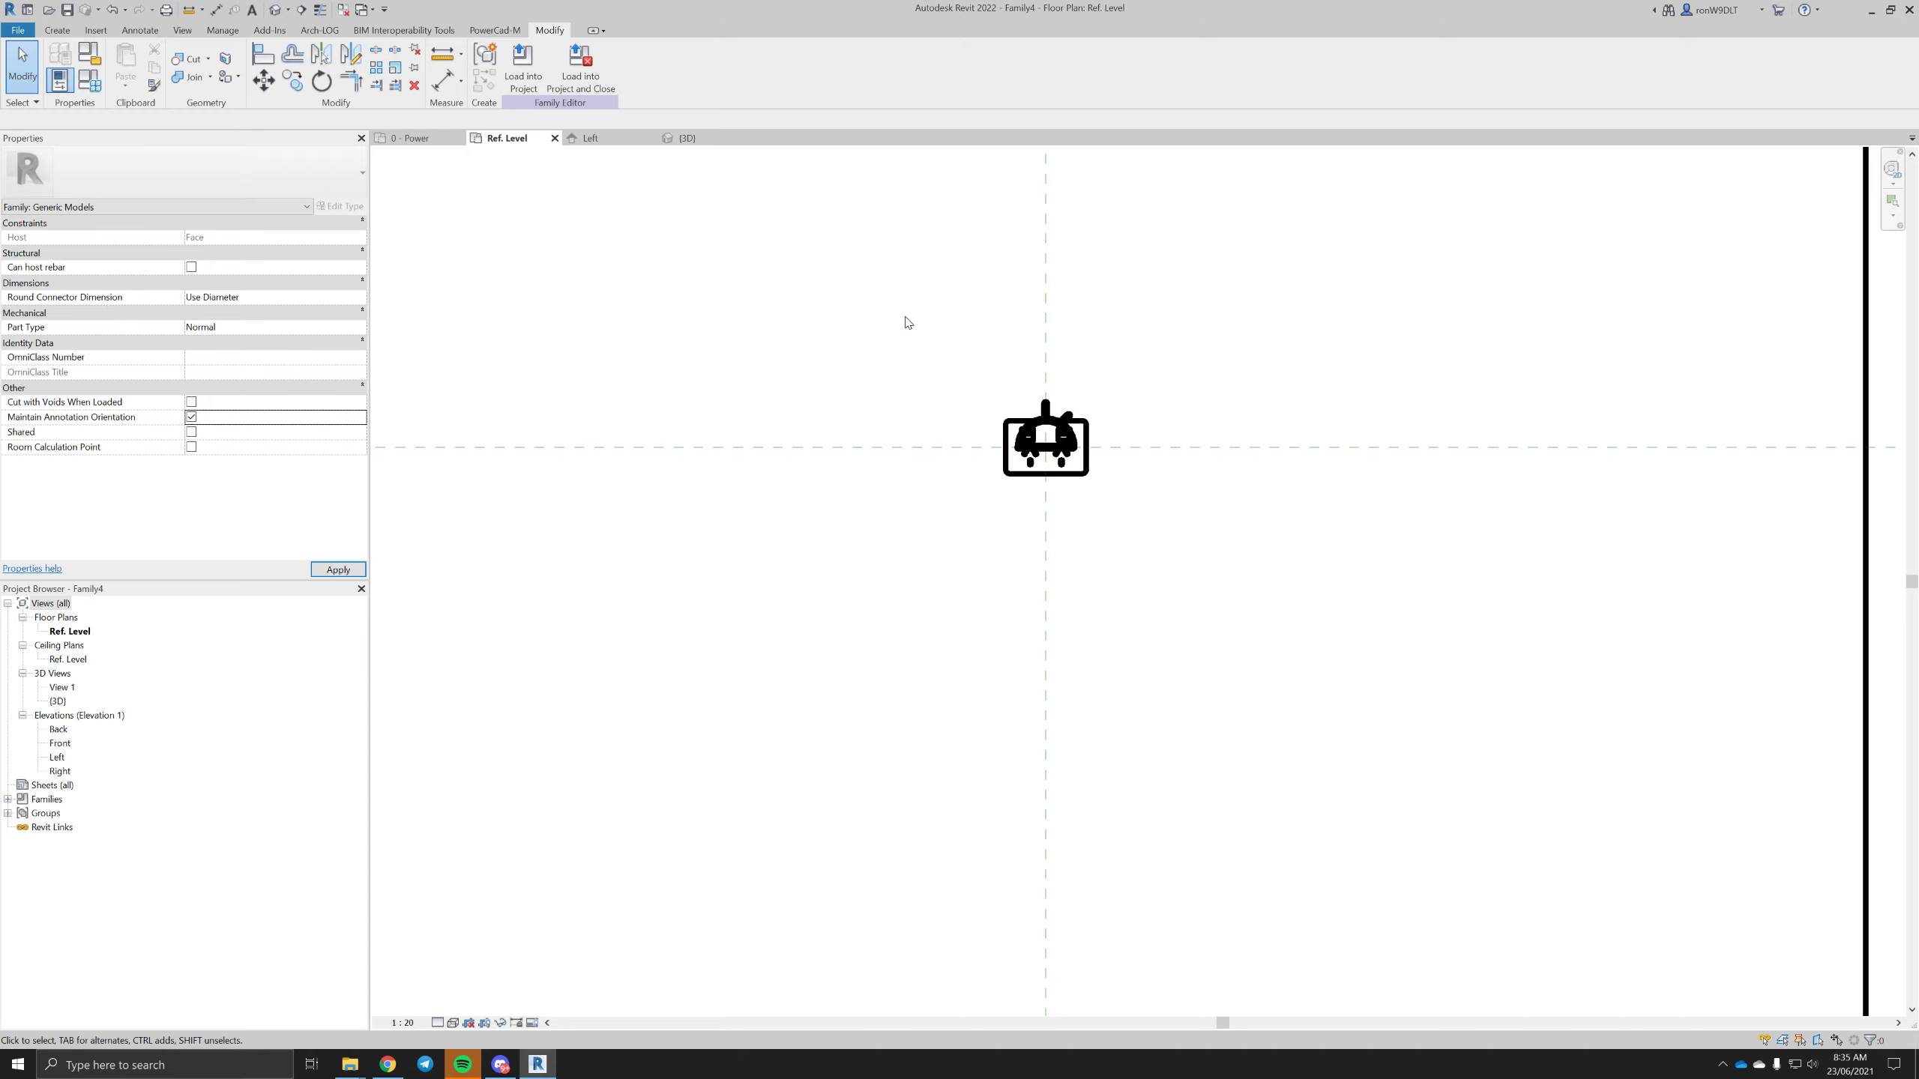
scroll(860, 409, "down", 5)
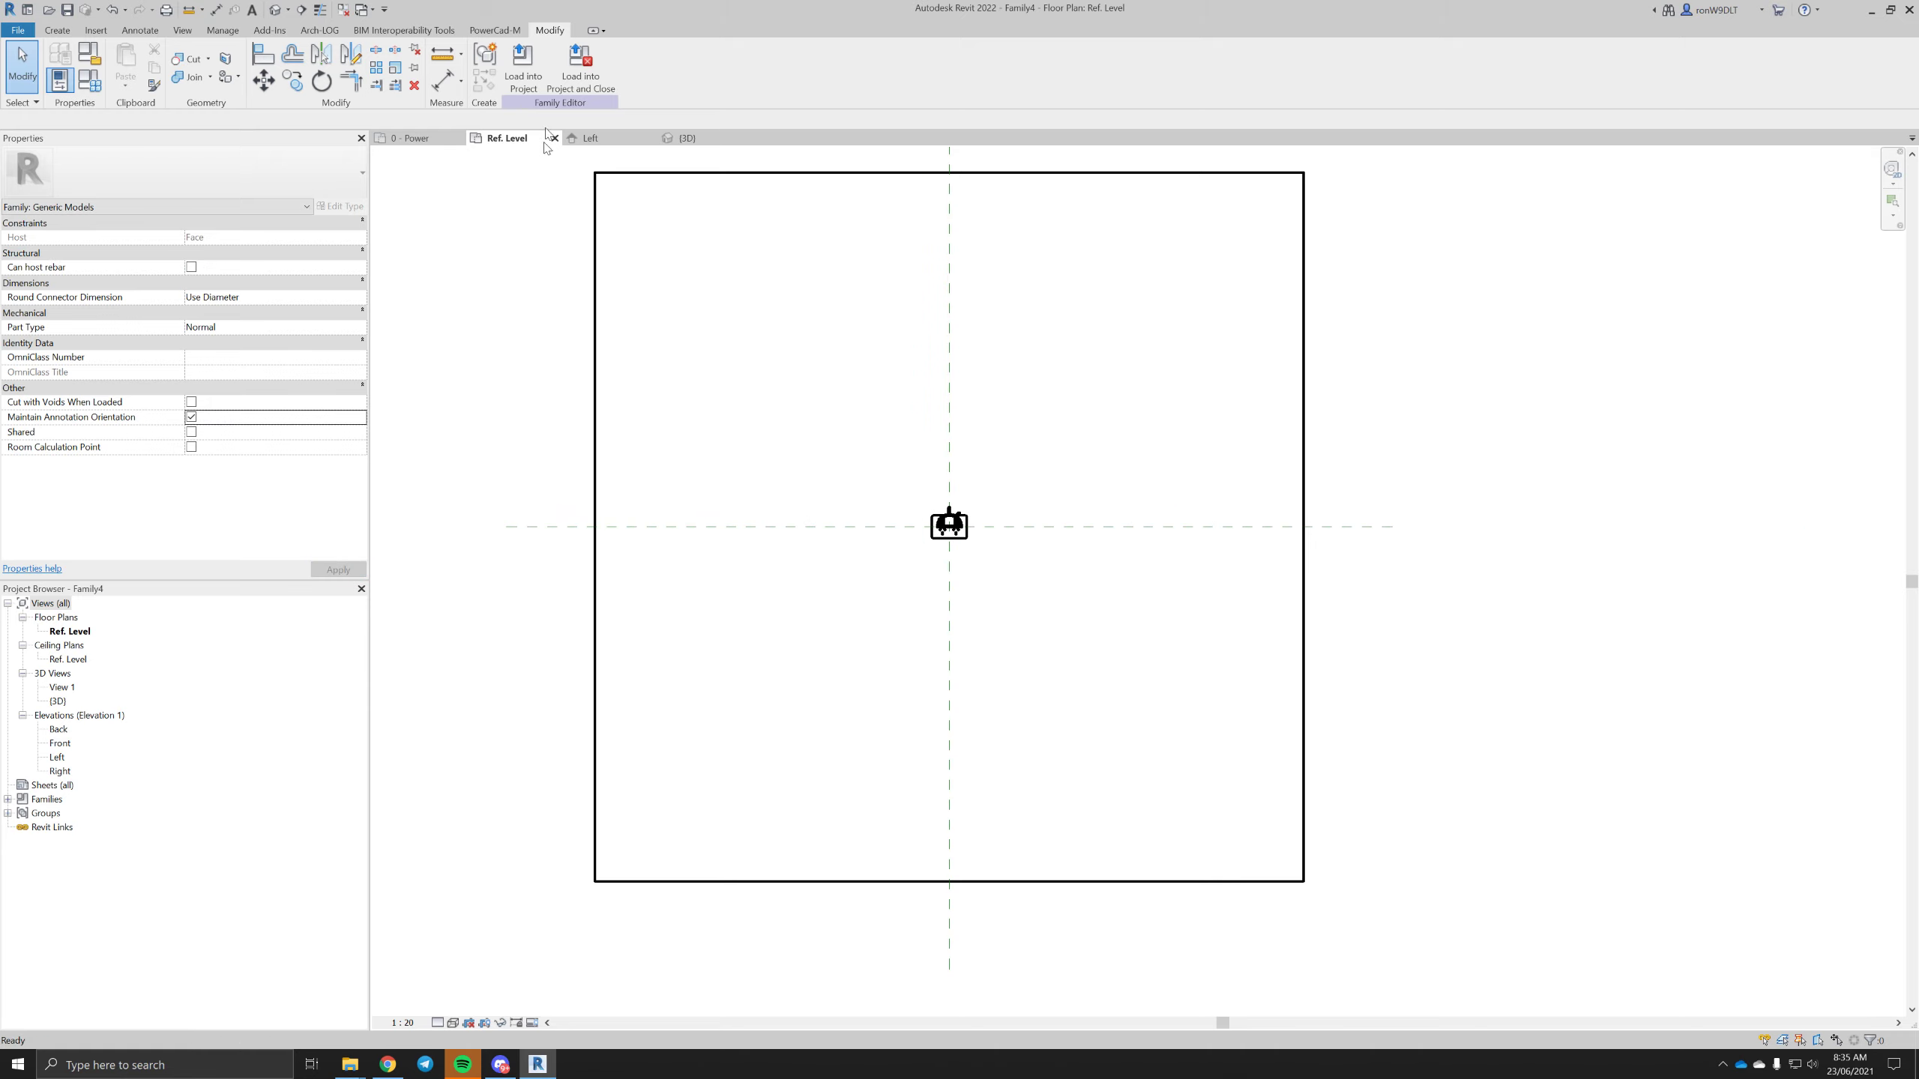
left_click(578, 65)
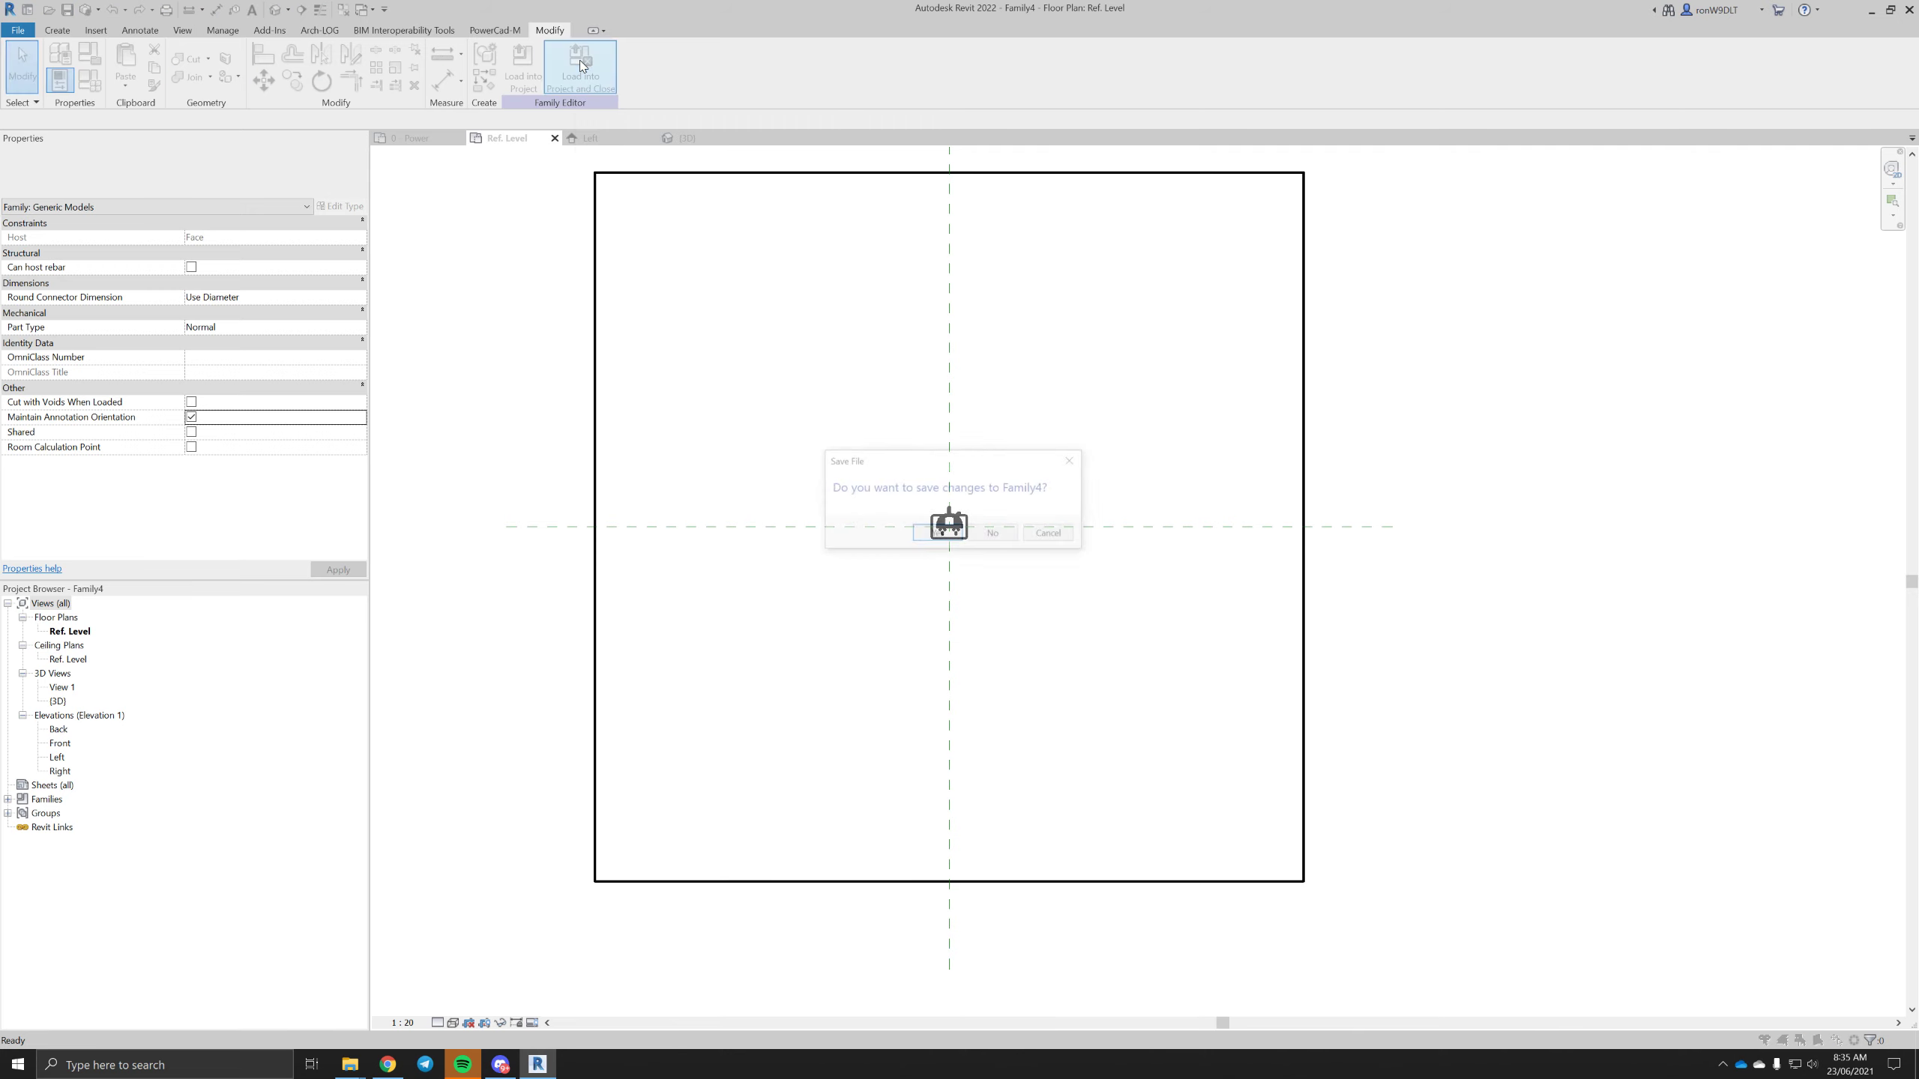
left_click(992, 534)
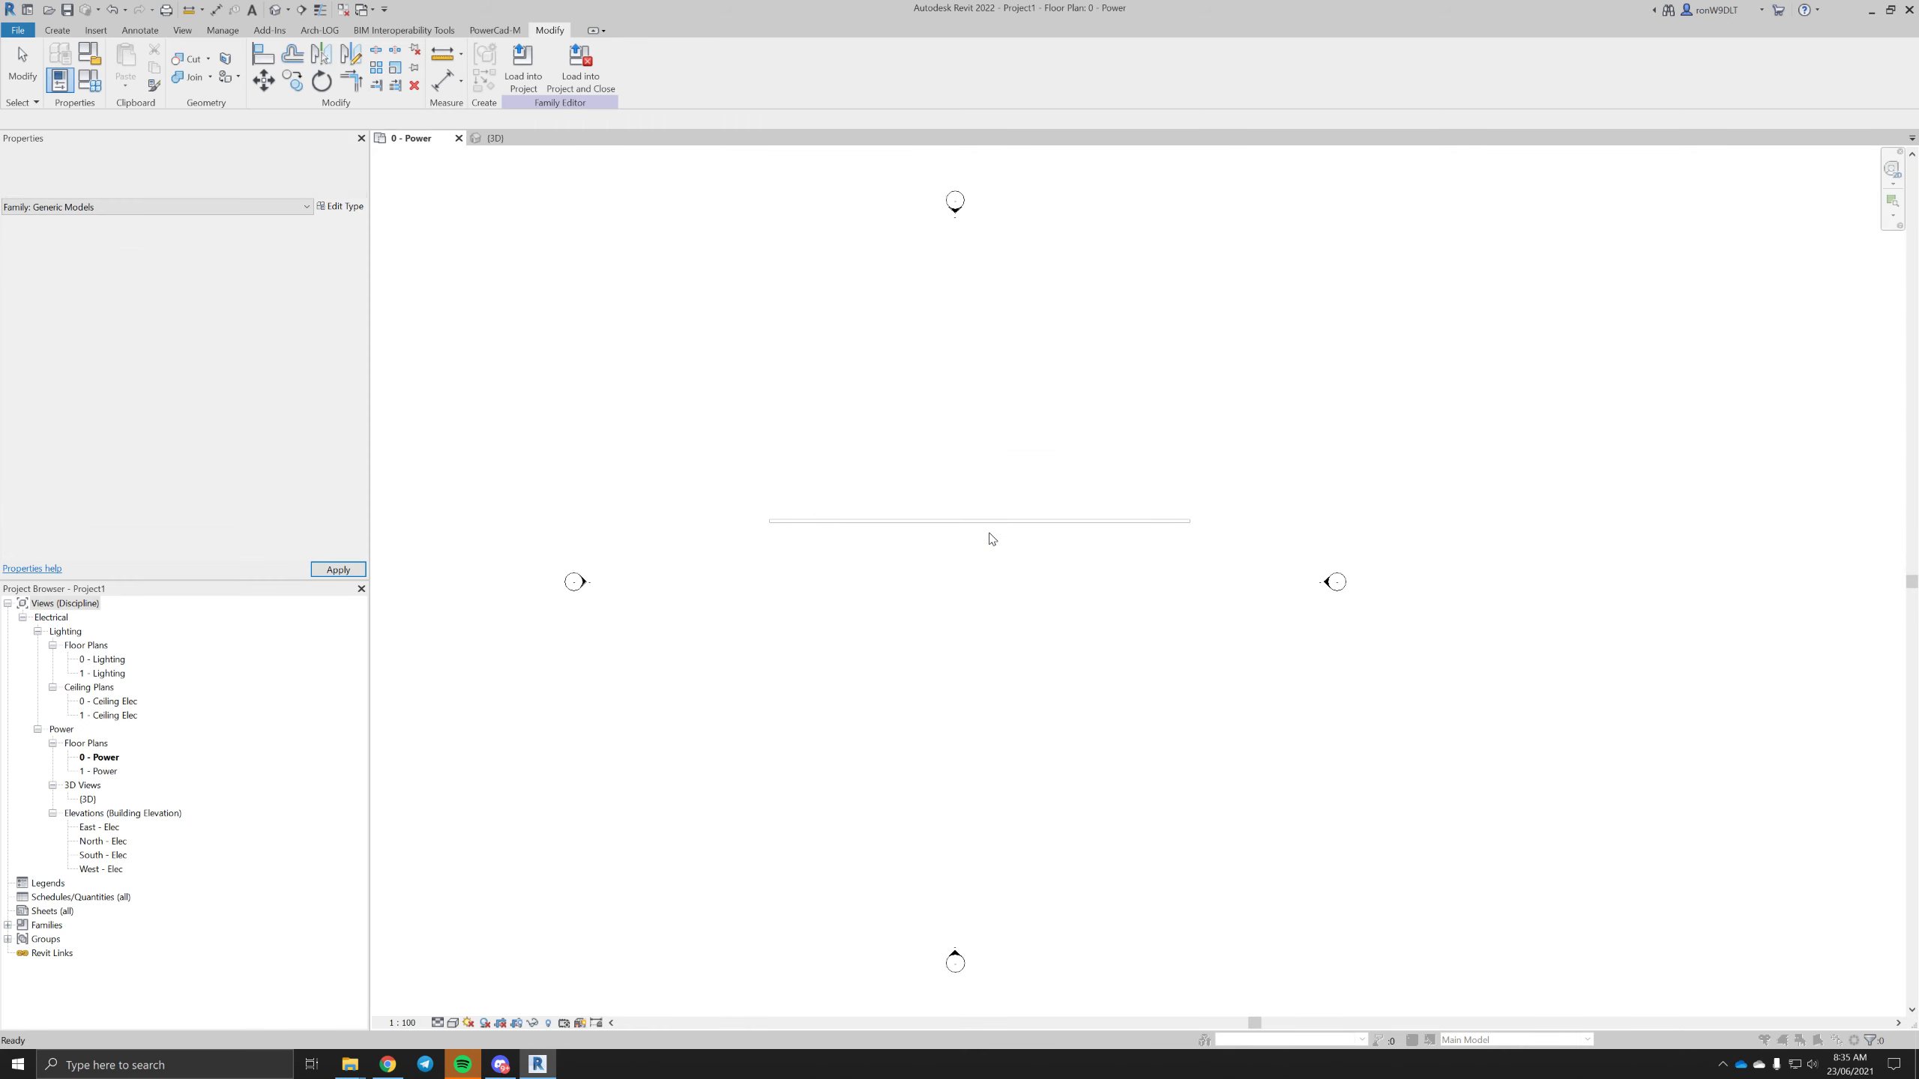
left_click(956, 522)
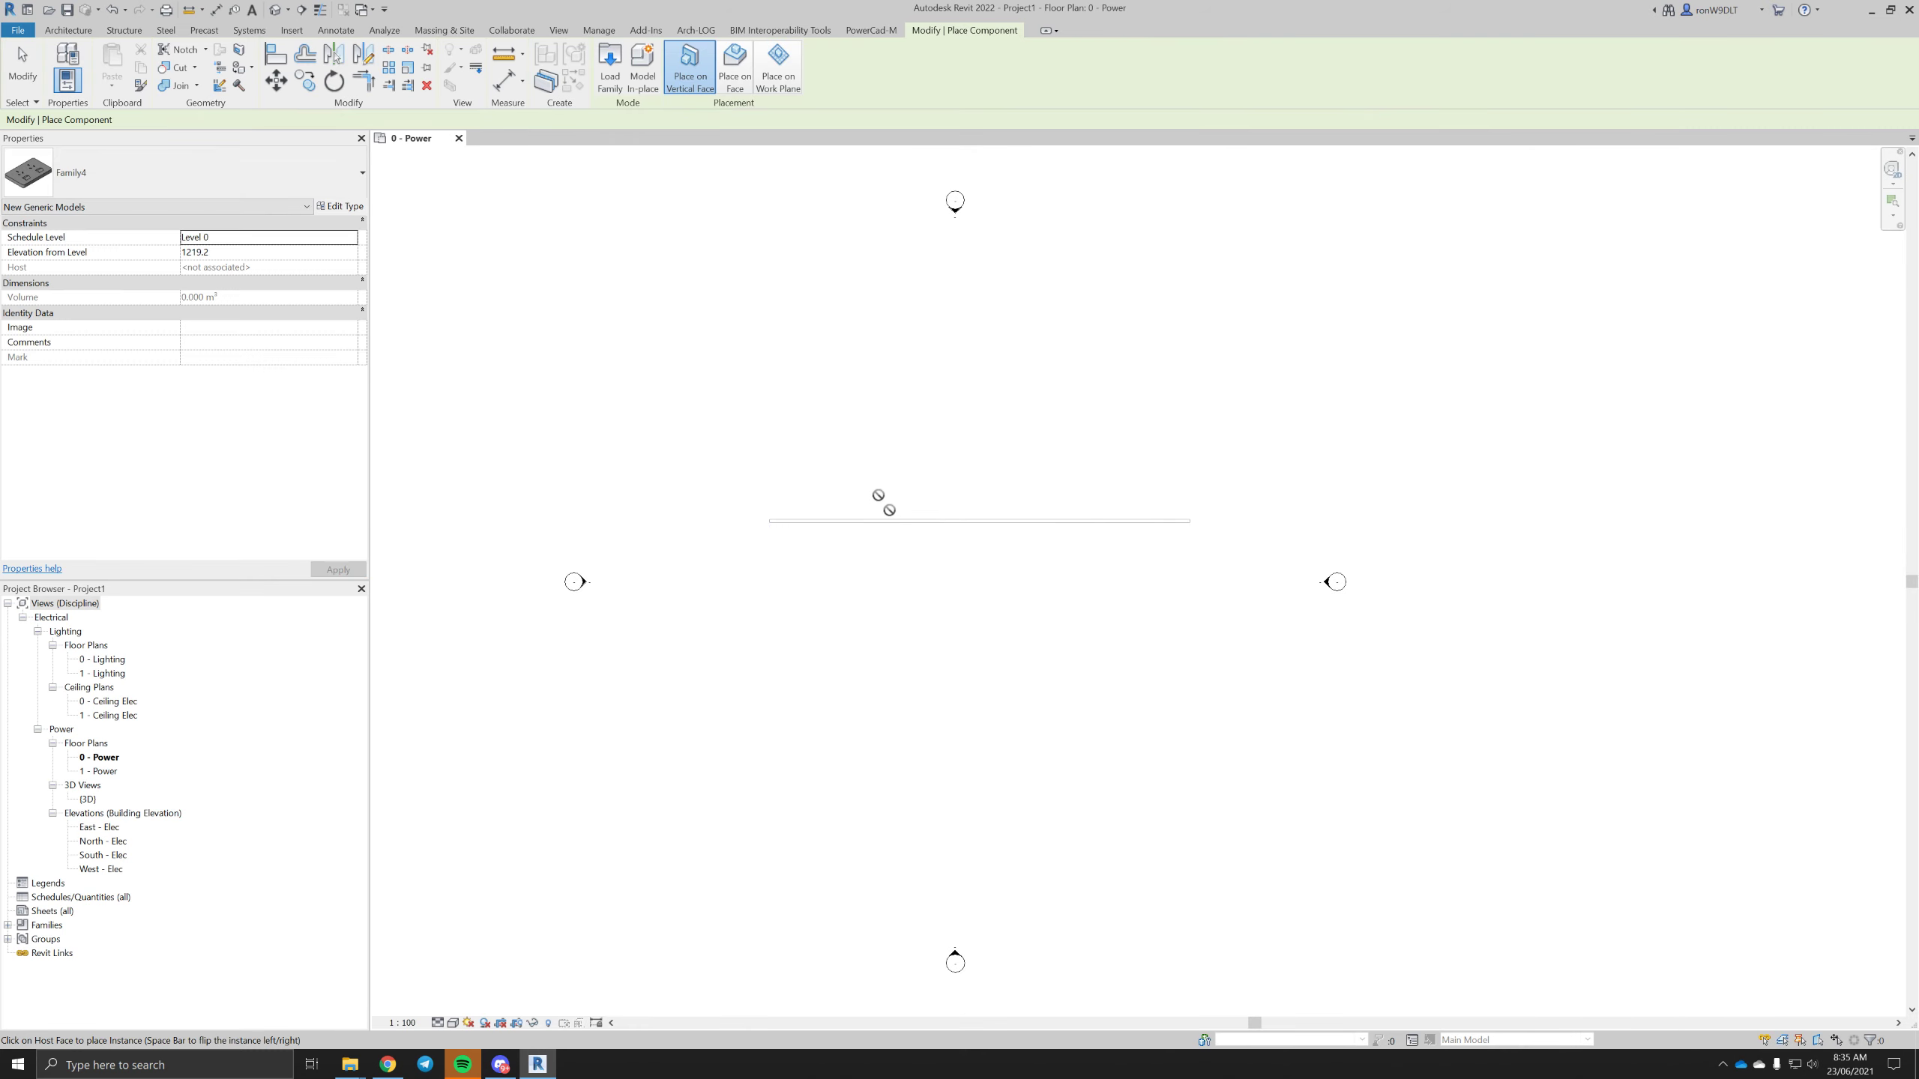
- Place one outlet on the wall's upper face in the 0 - Power plan, about 5800 mm from the wall's left end
key("space")
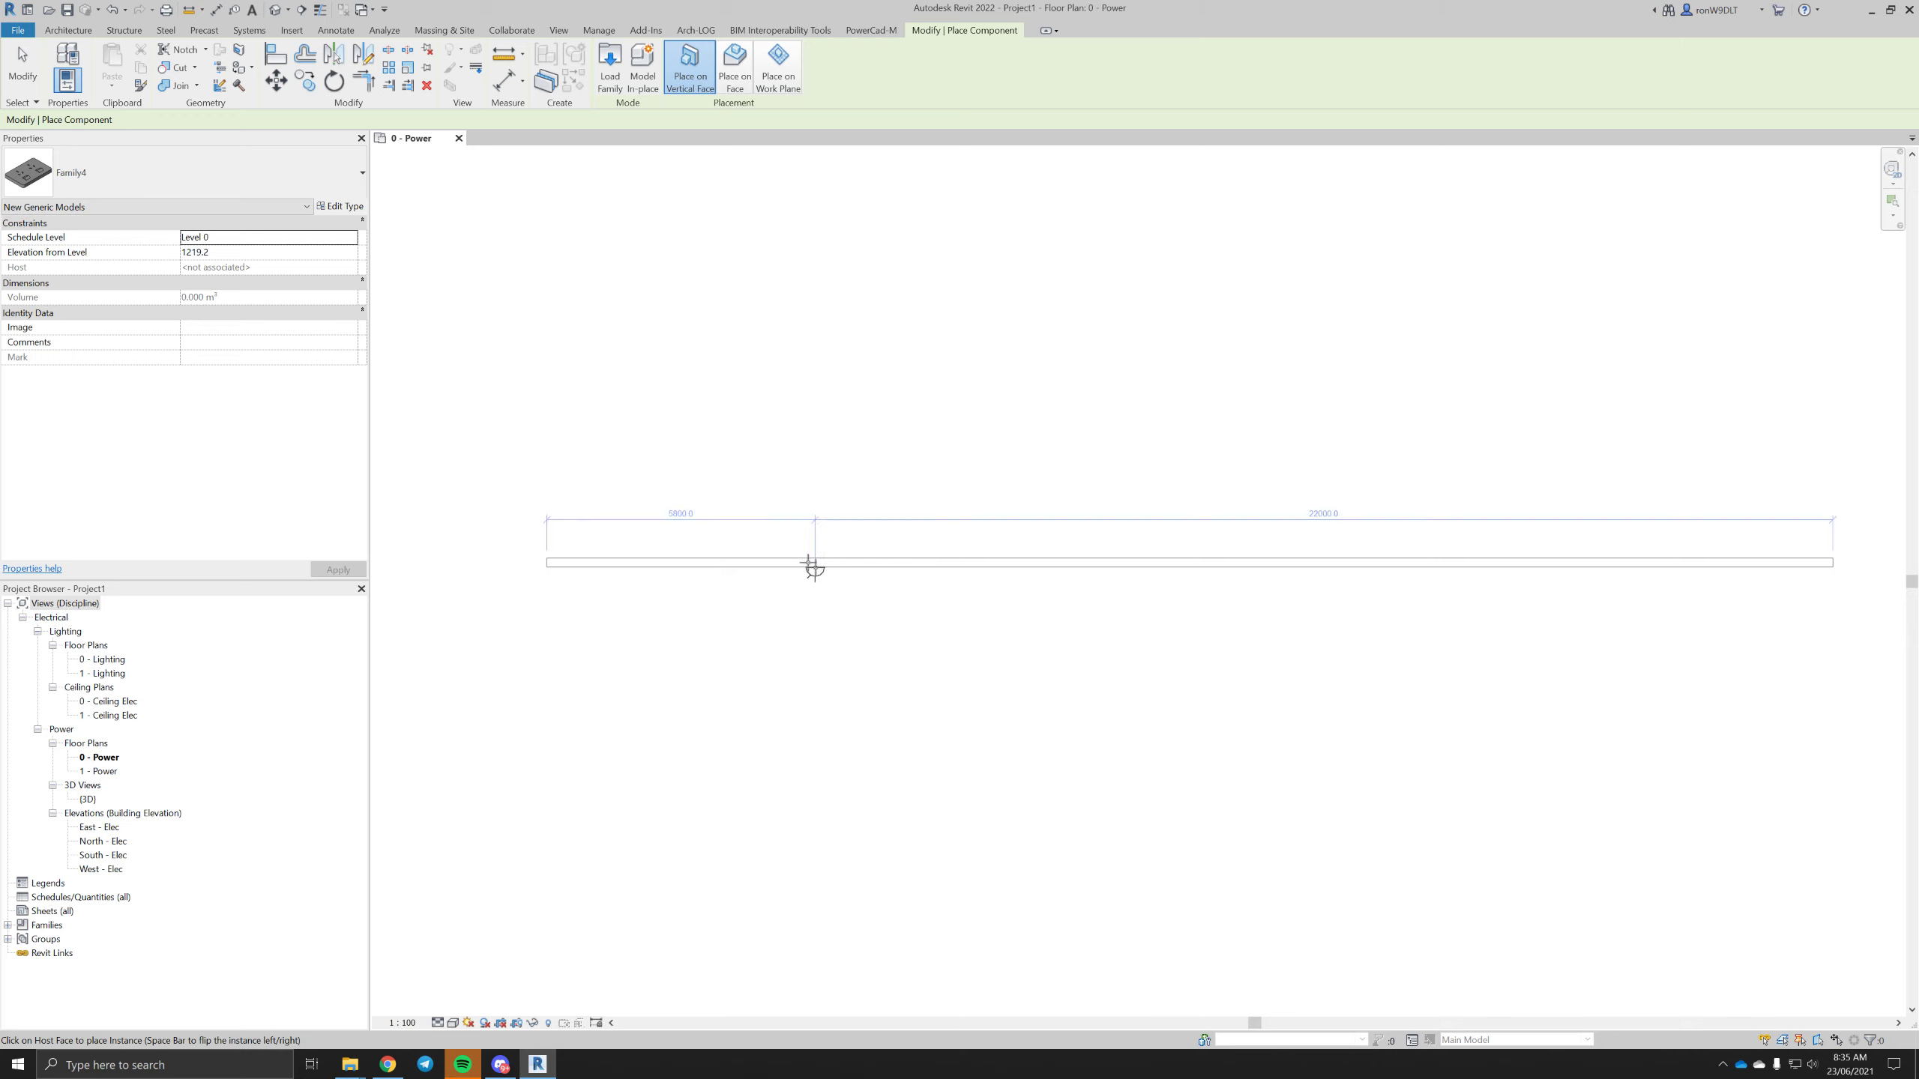
left_click(816, 555)
key("Escape")
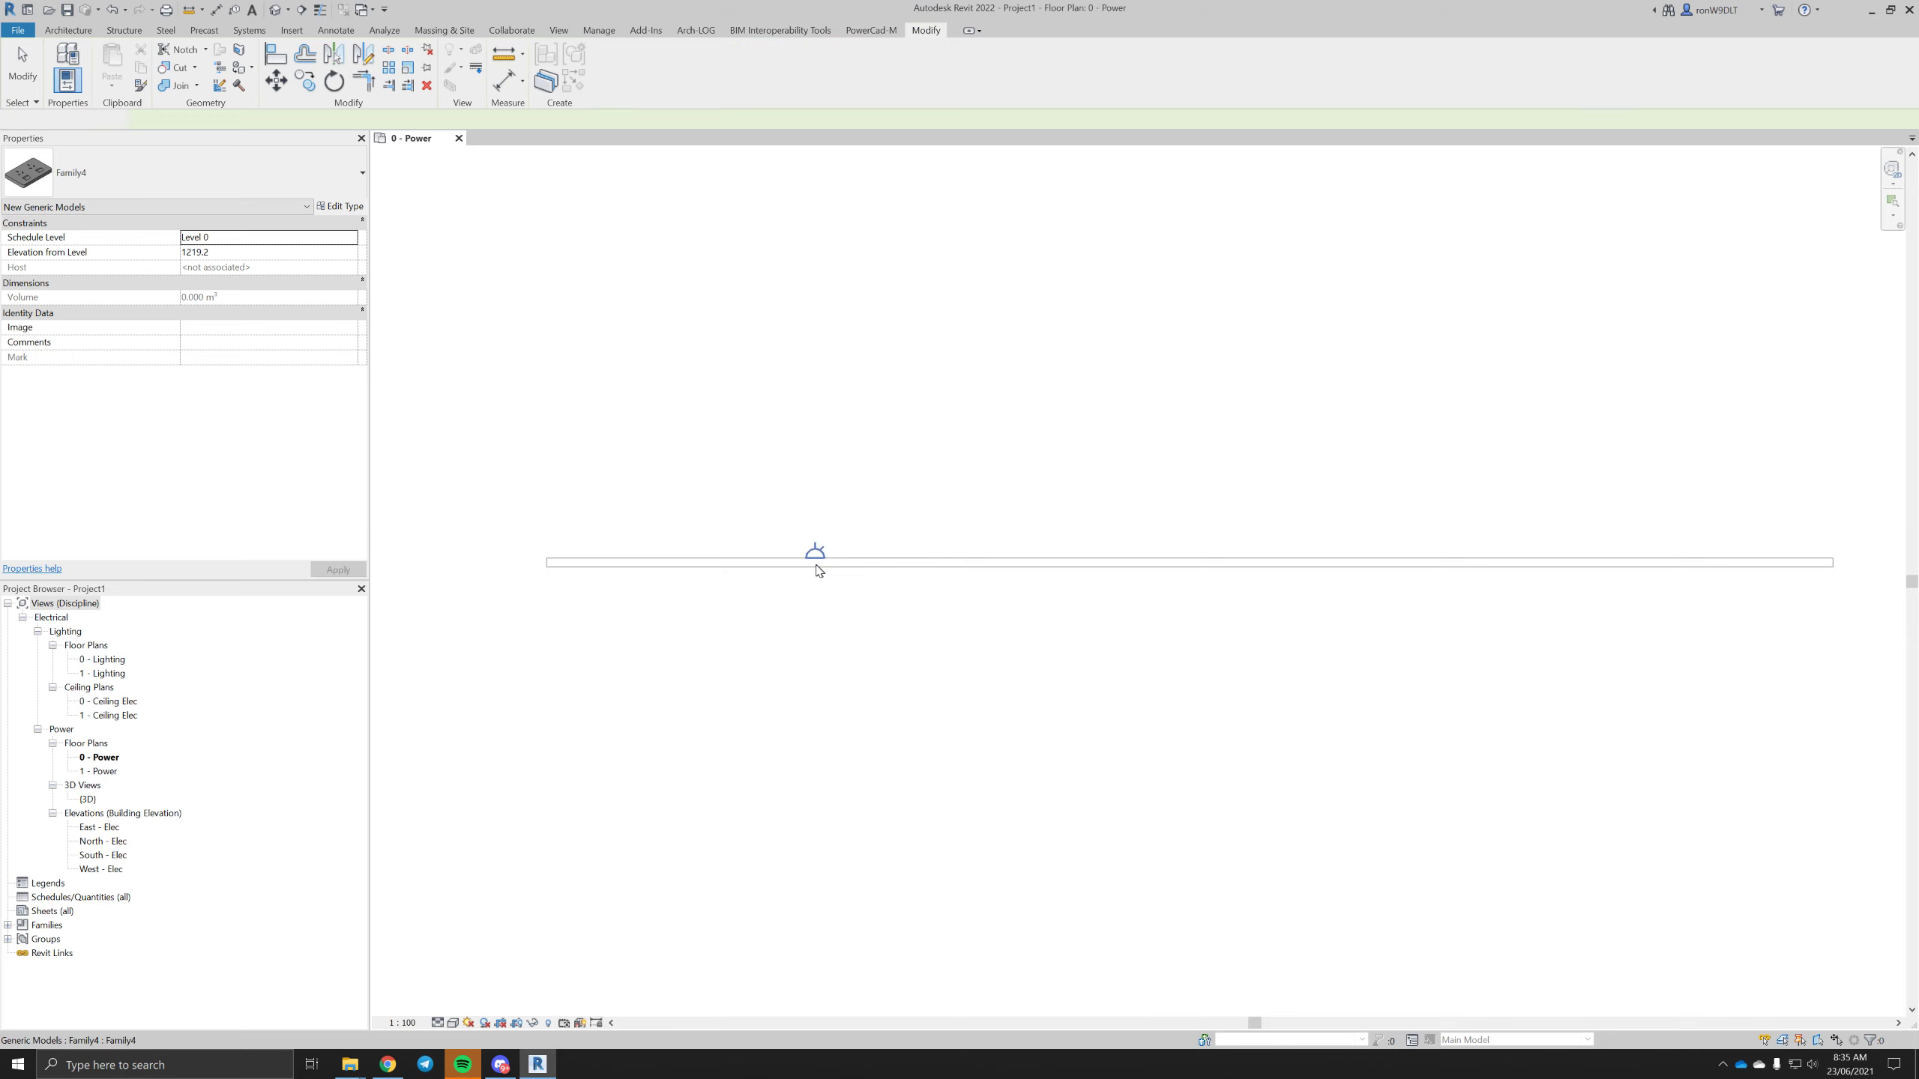
scroll(828, 559, "up", 3)
scroll(890, 605, "down", 2)
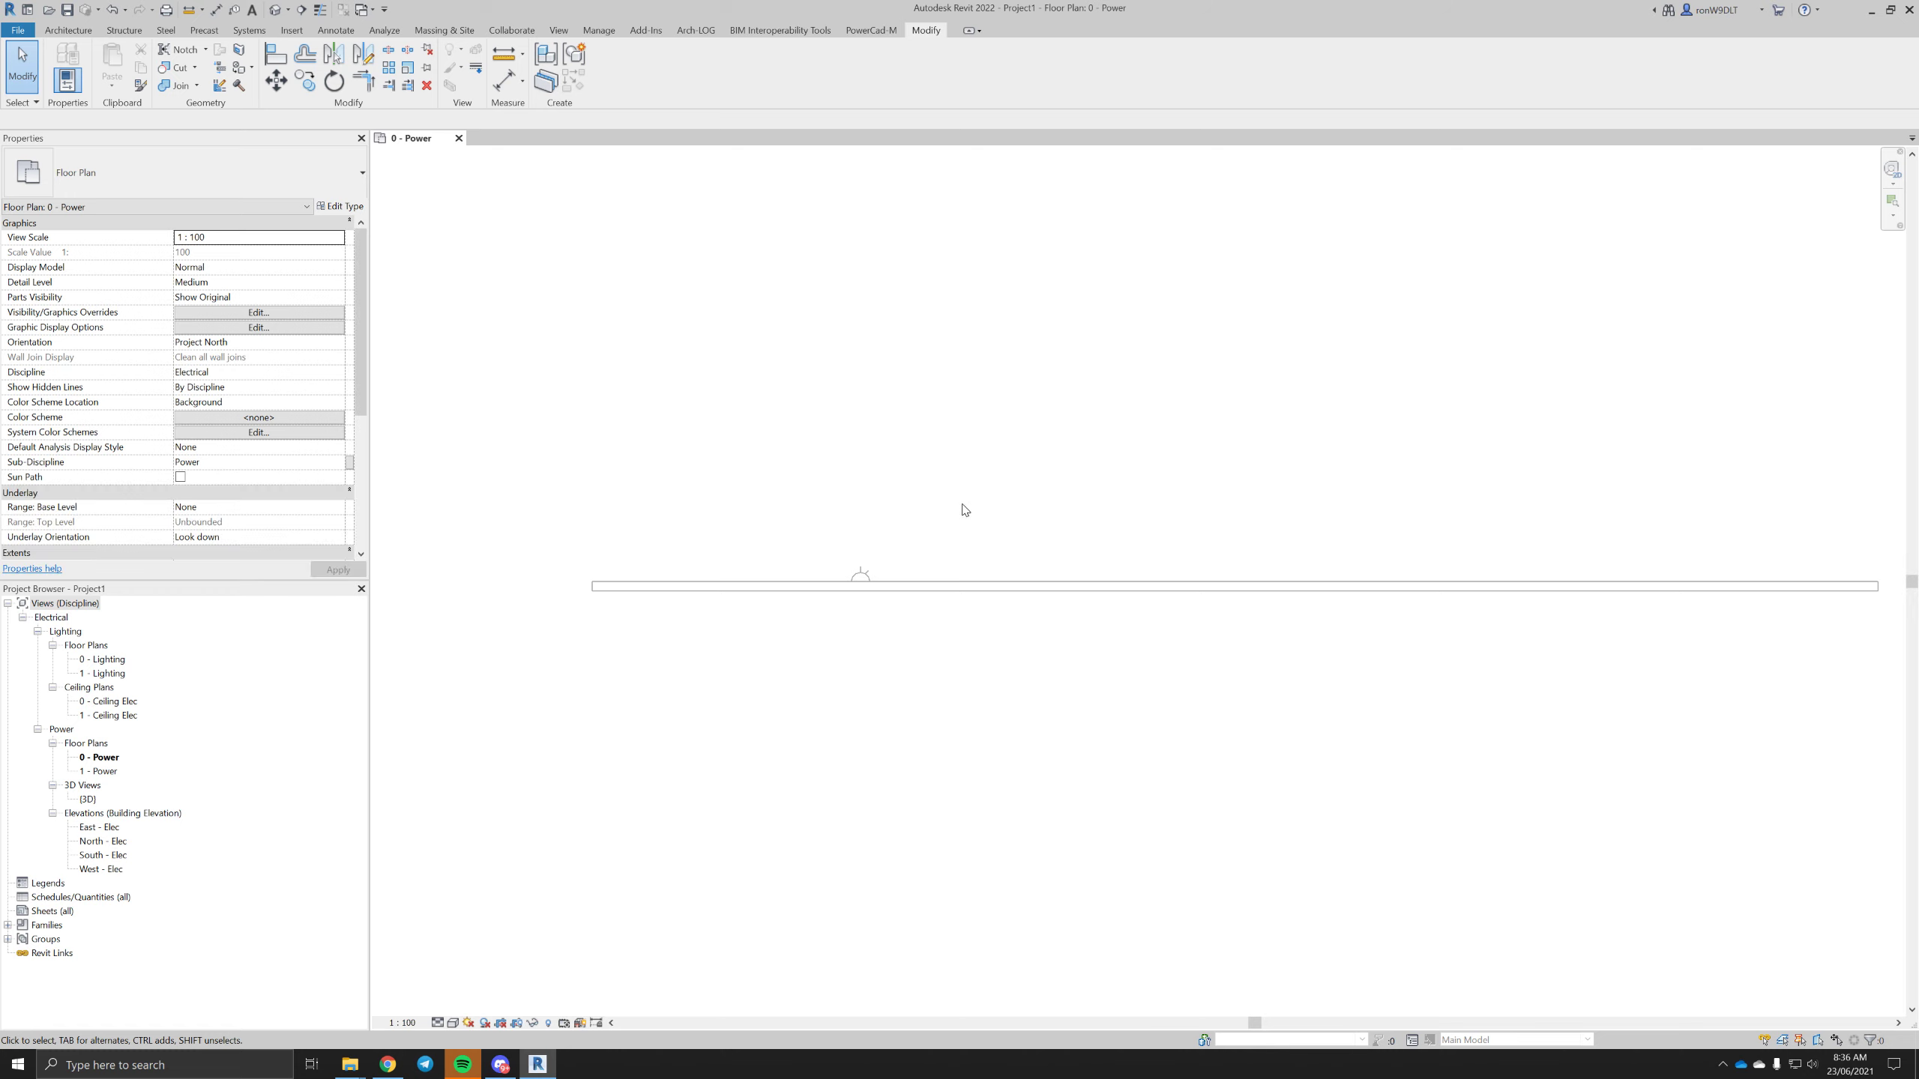
- Open the placed outlet's family for editing and change its category to Electrical Fixtures
left_click(861, 575)
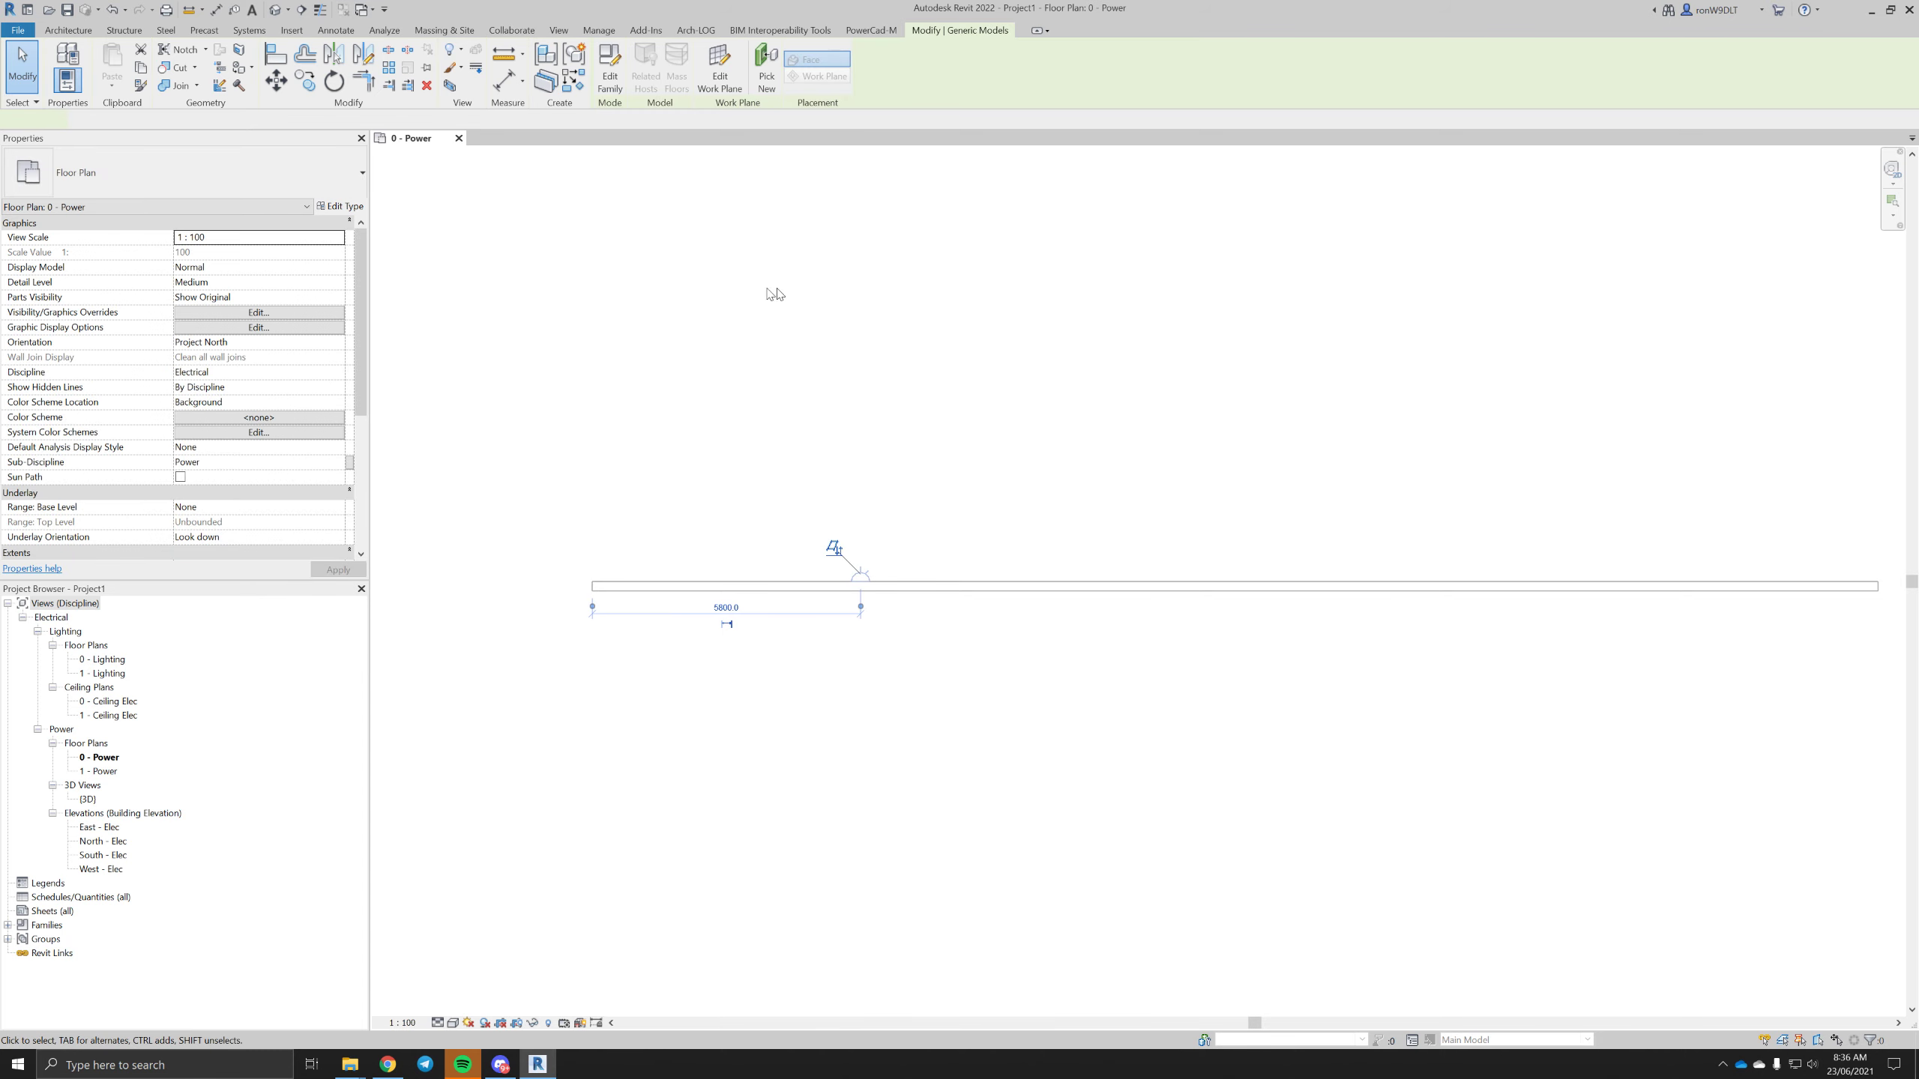
left_click(613, 73)
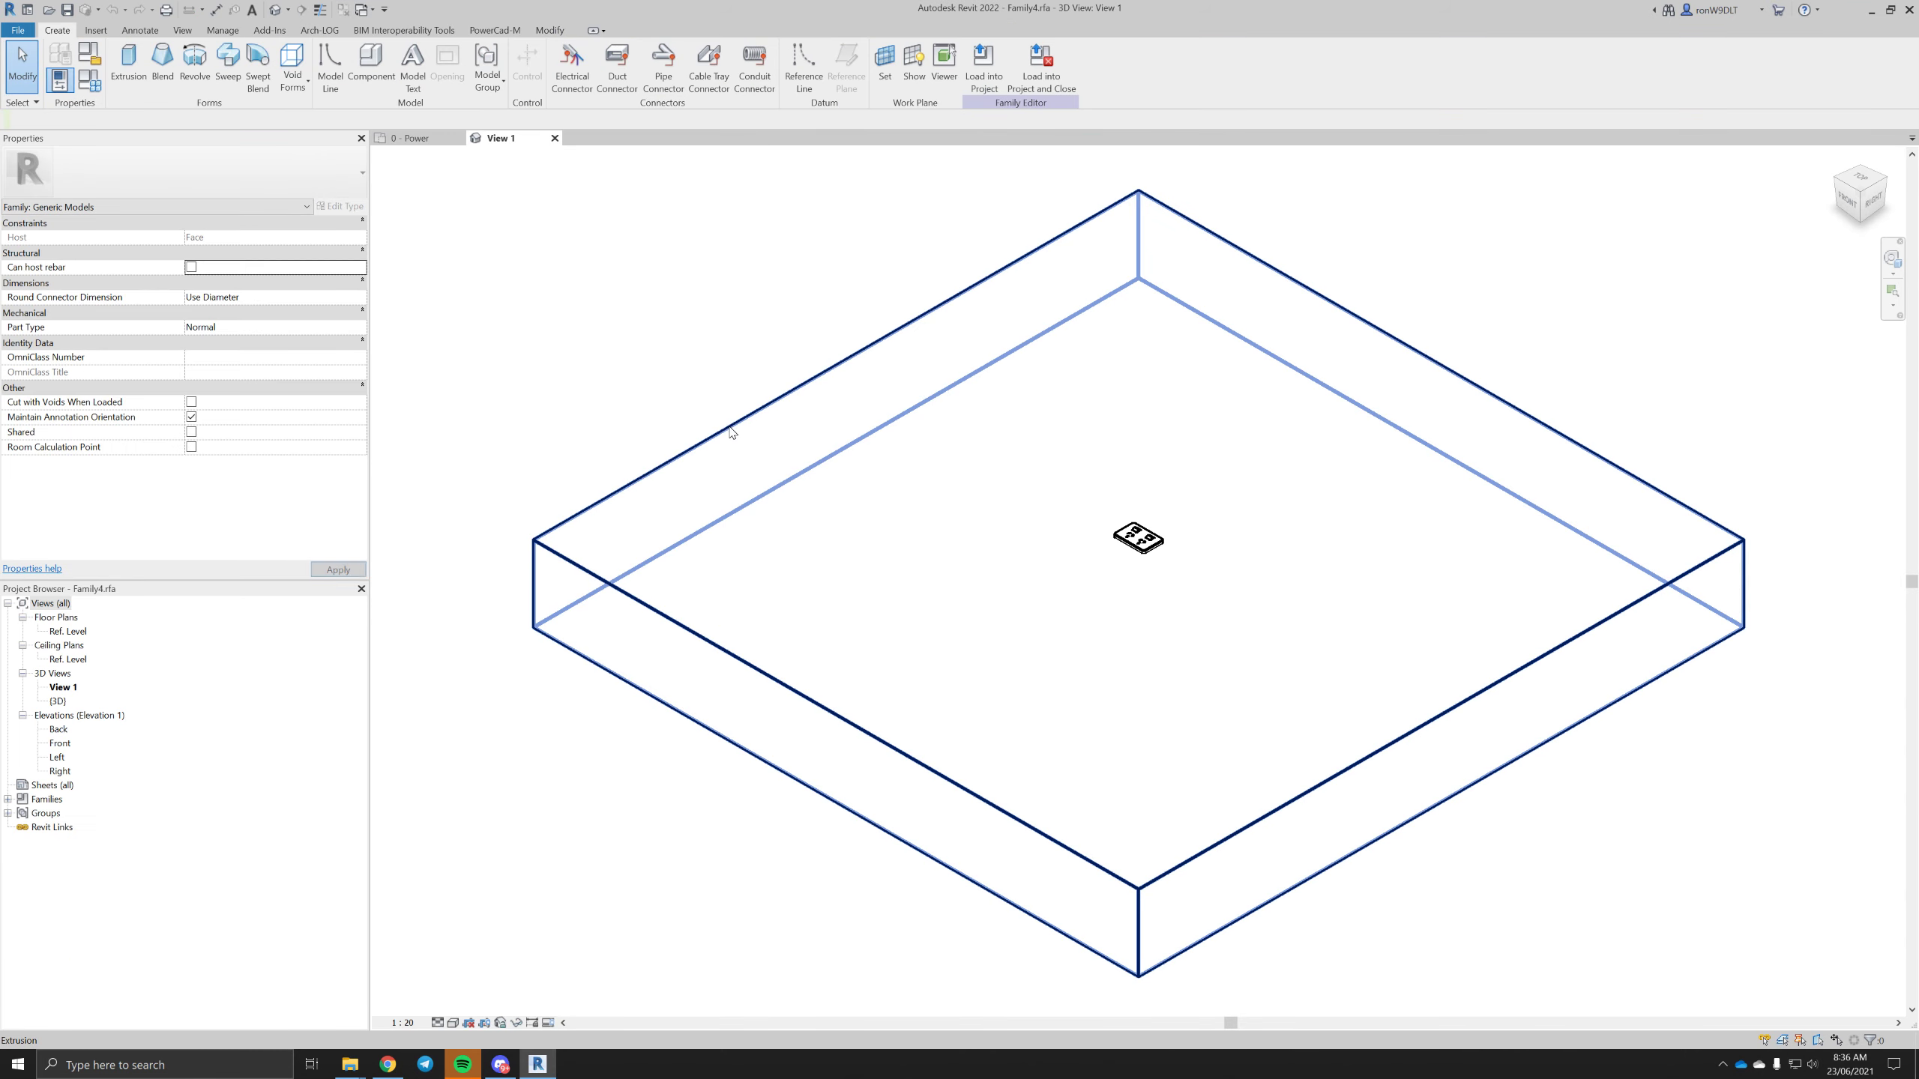
left_click(89, 54)
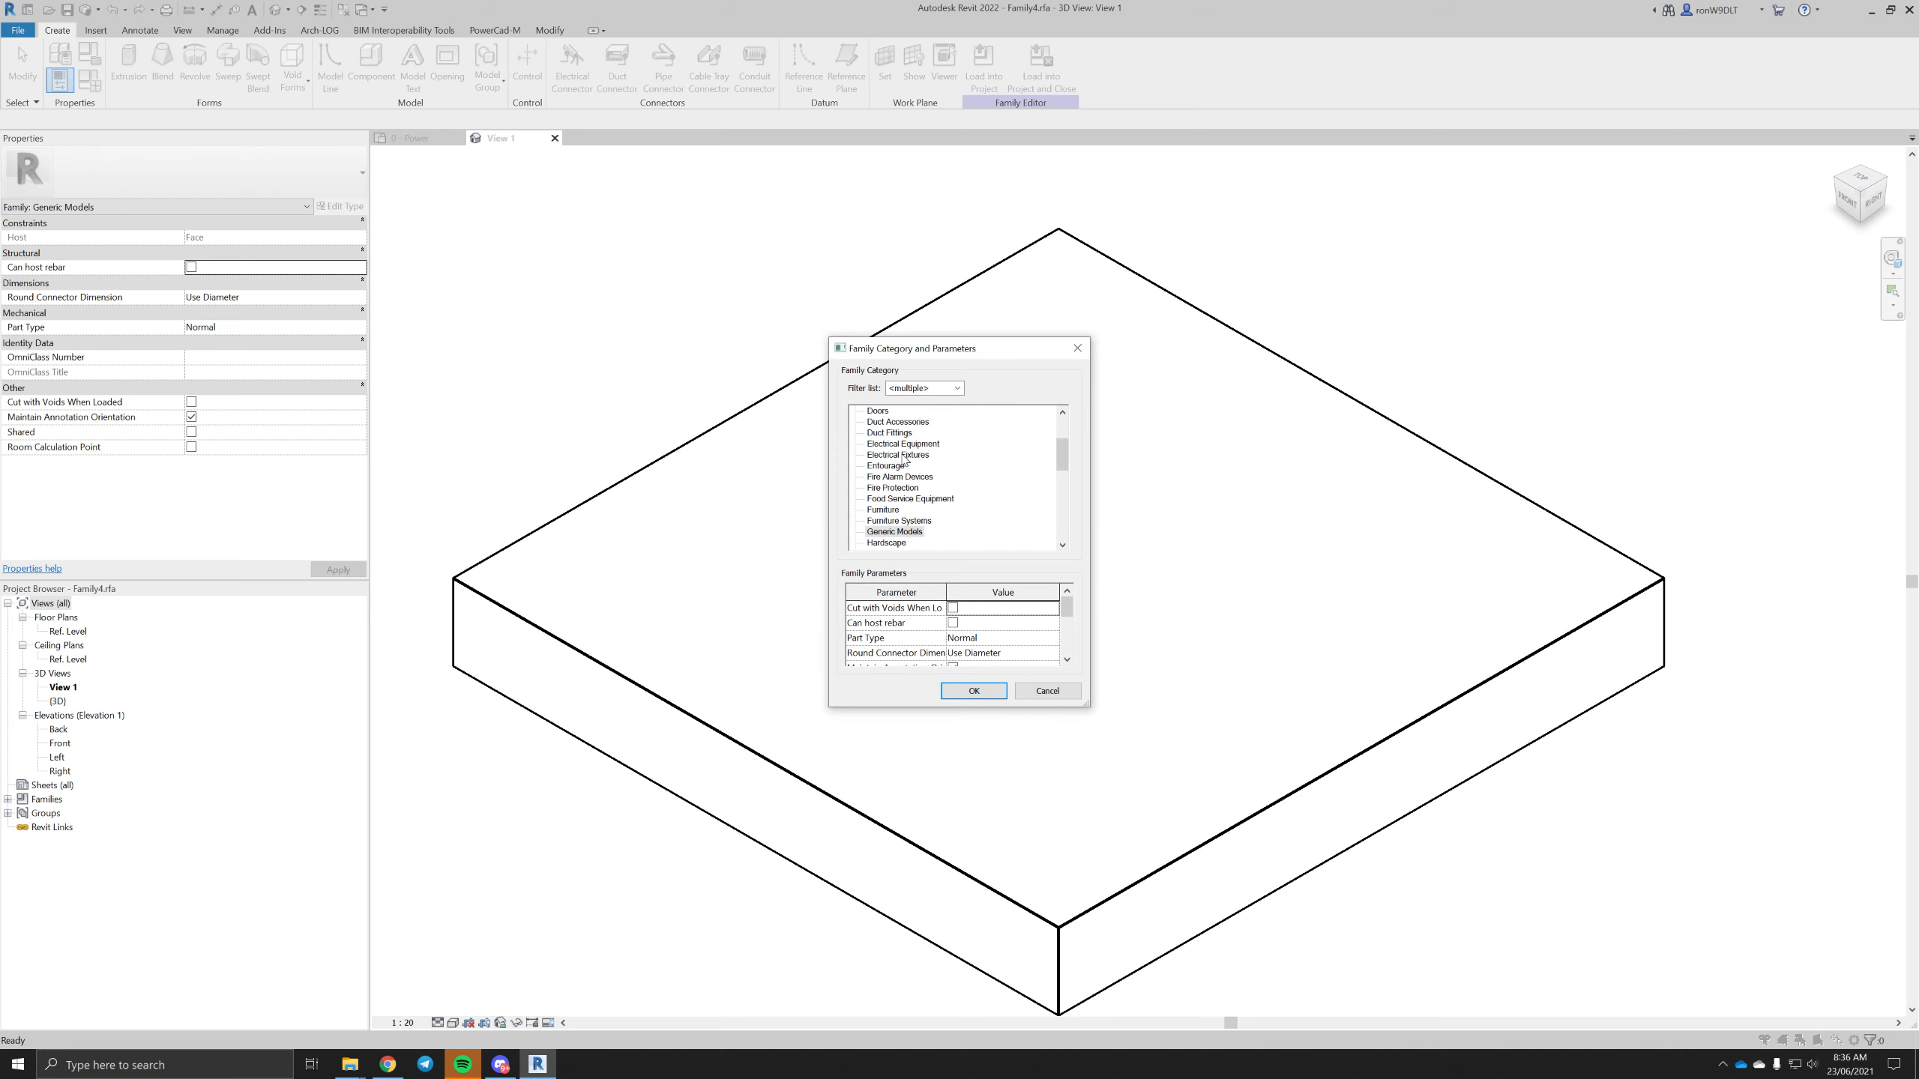
left_click(900, 455)
left_click(974, 692)
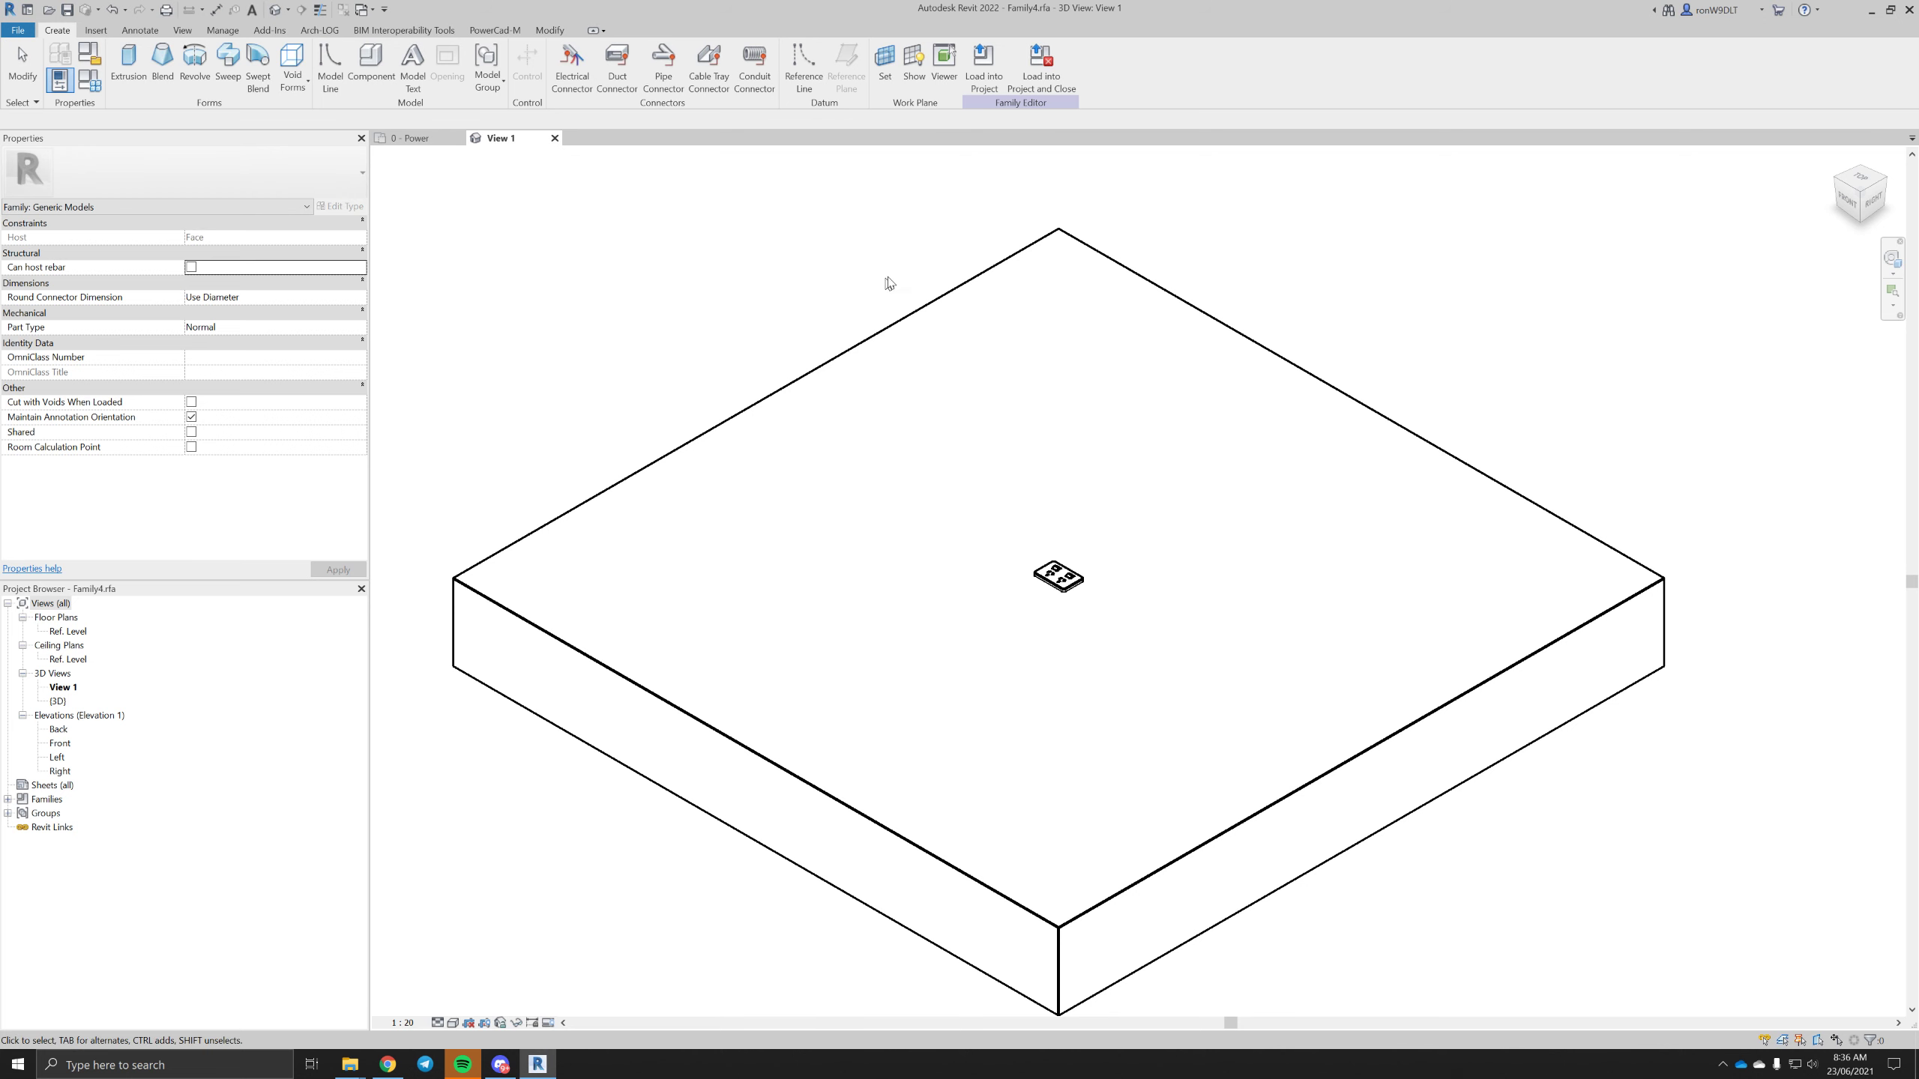
- Reload the edited outlet family into Project1 over the existing version and close it without saving
mouse_move(739, 313)
middle_mouse_down()
mouse_move(856, 261)
mouse_move(728, 308)
middle_mouse_up()
scroll(781, 286, "down", 3)
left_click(1042, 64)
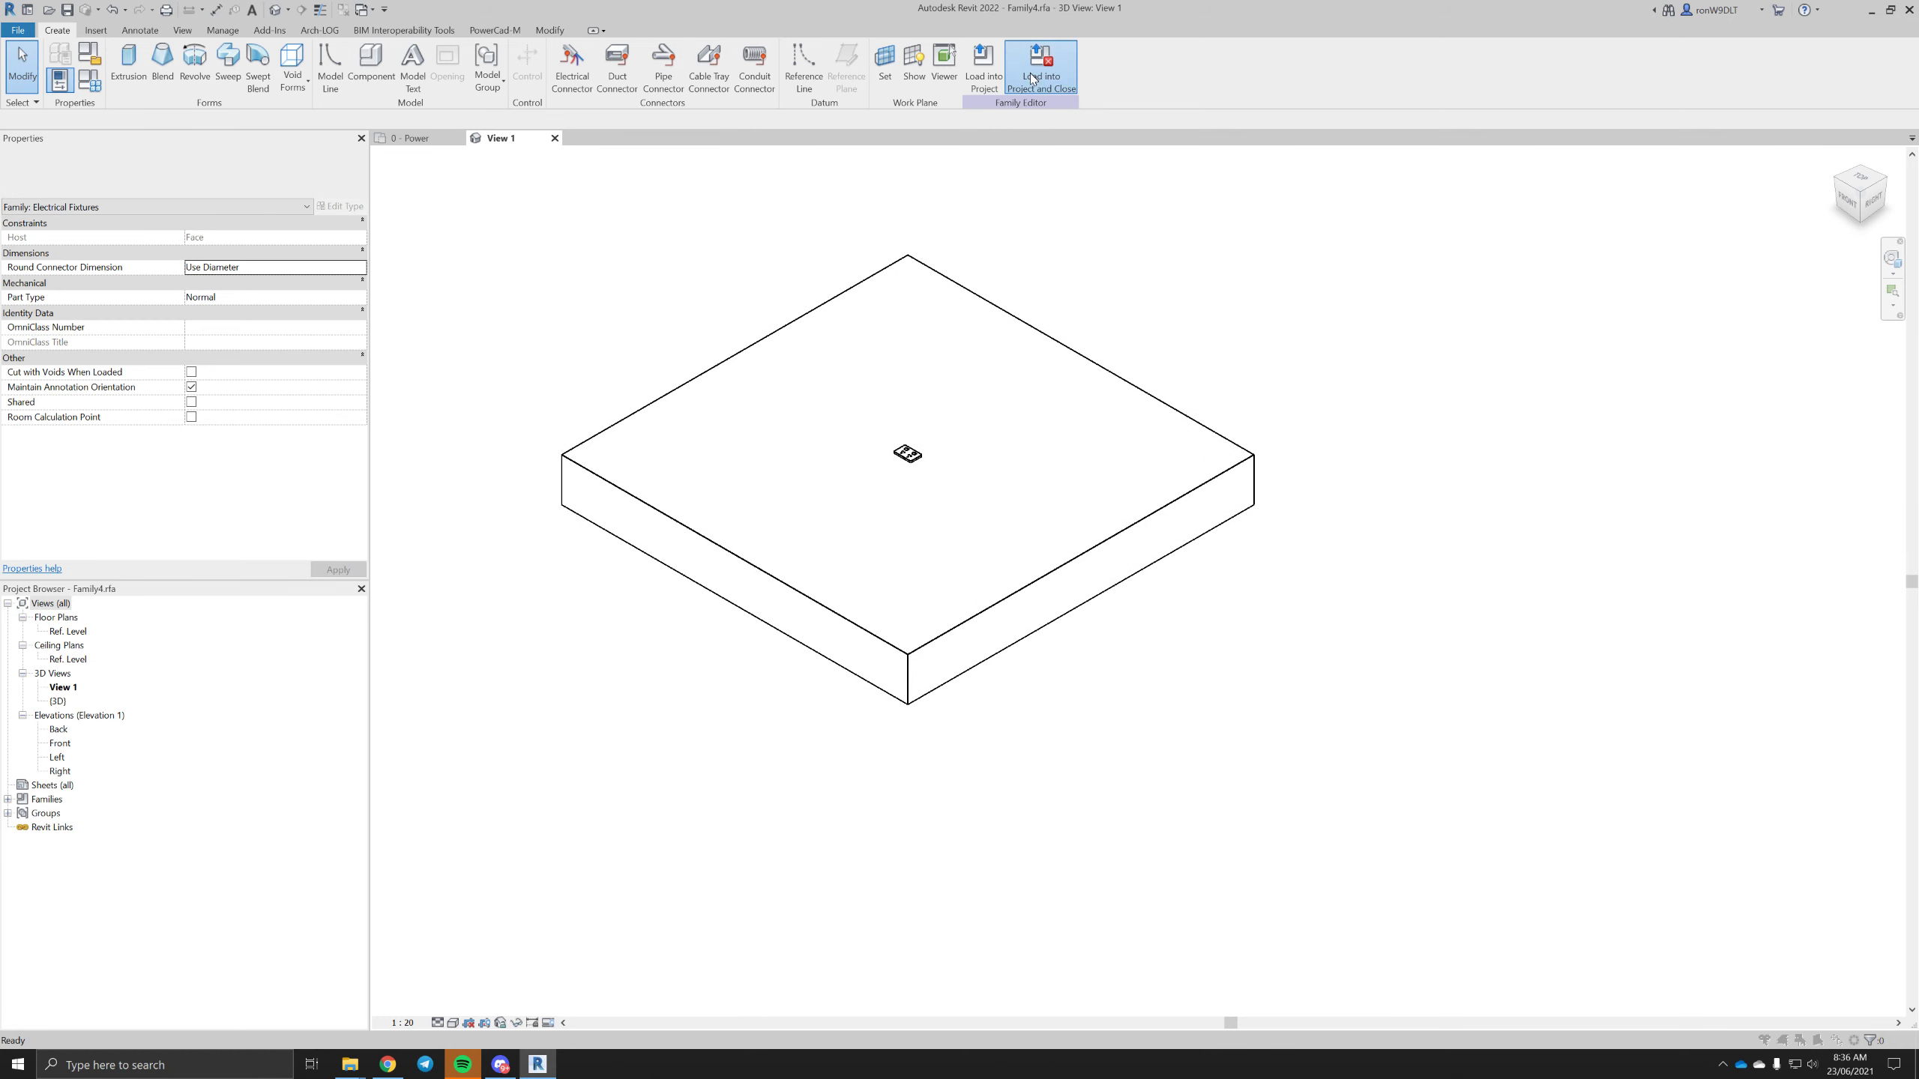
left_click(993, 532)
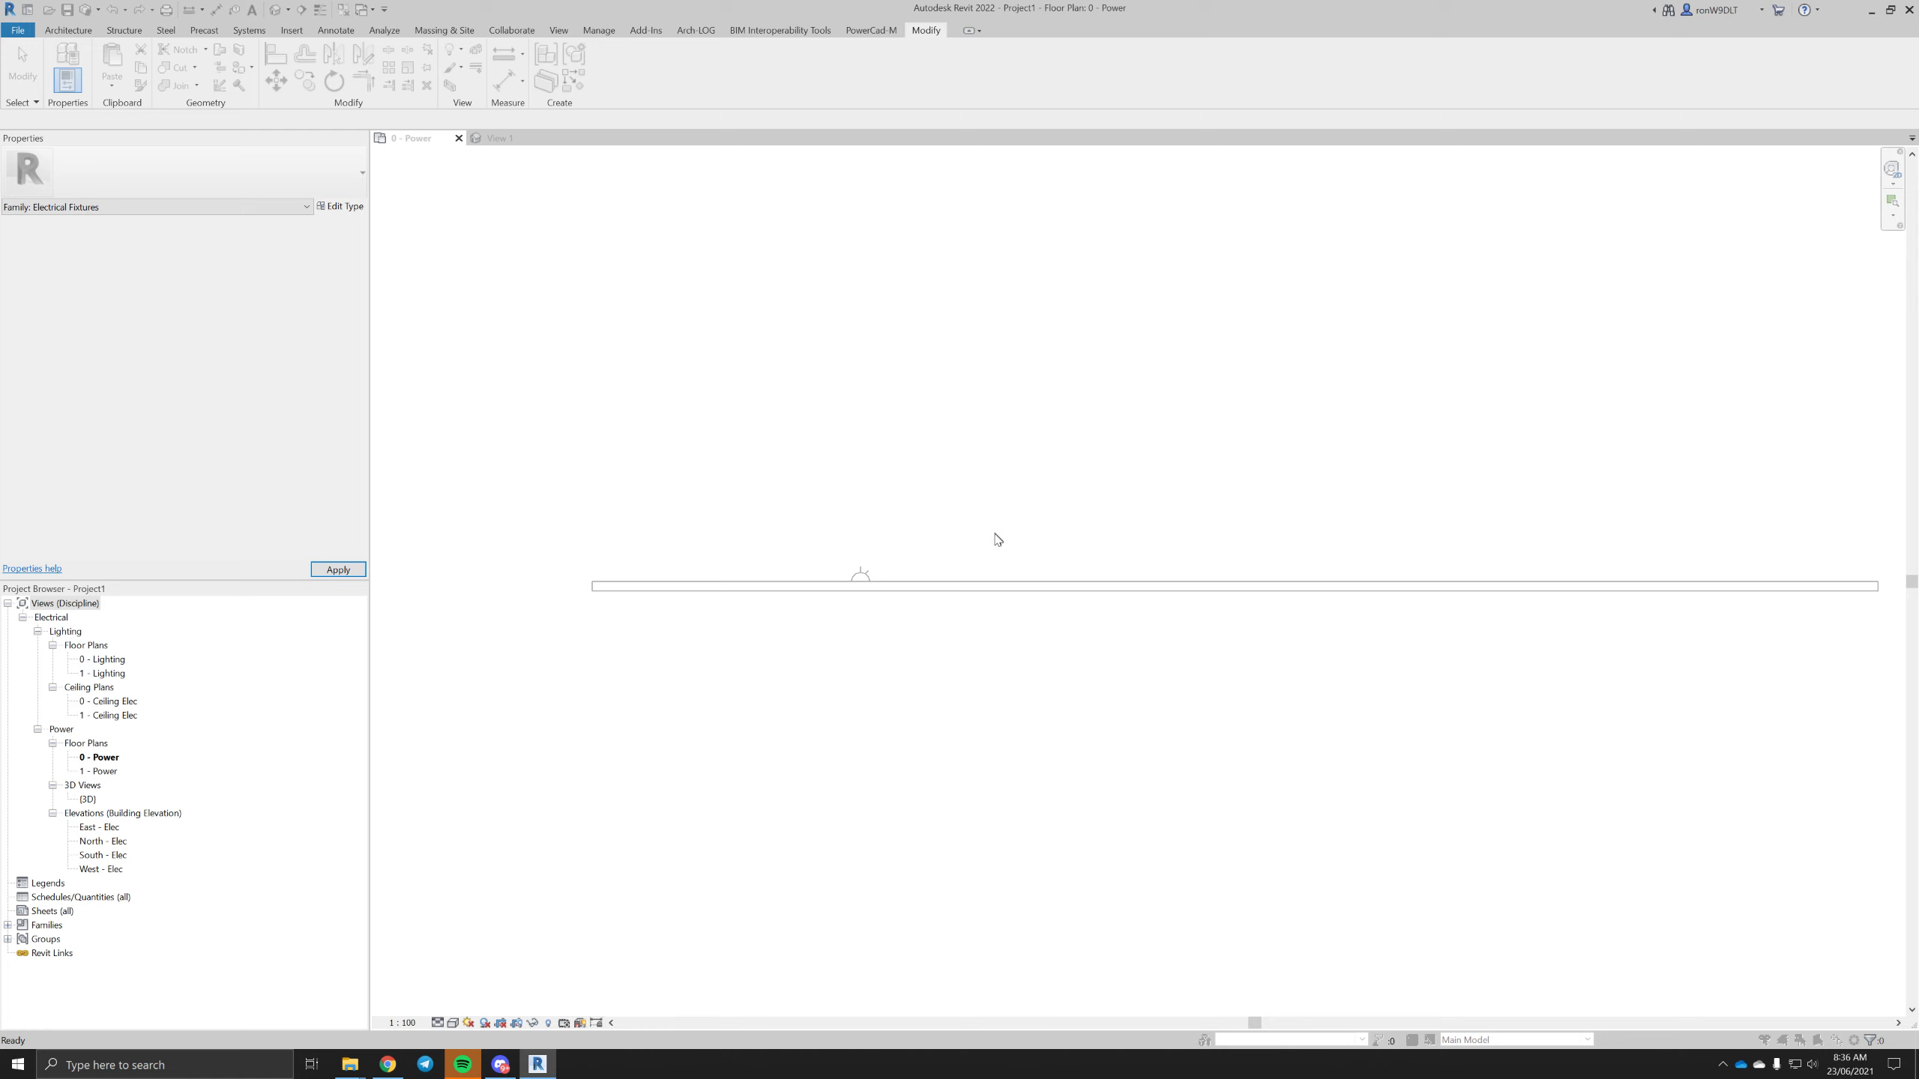
left_click(982, 536)
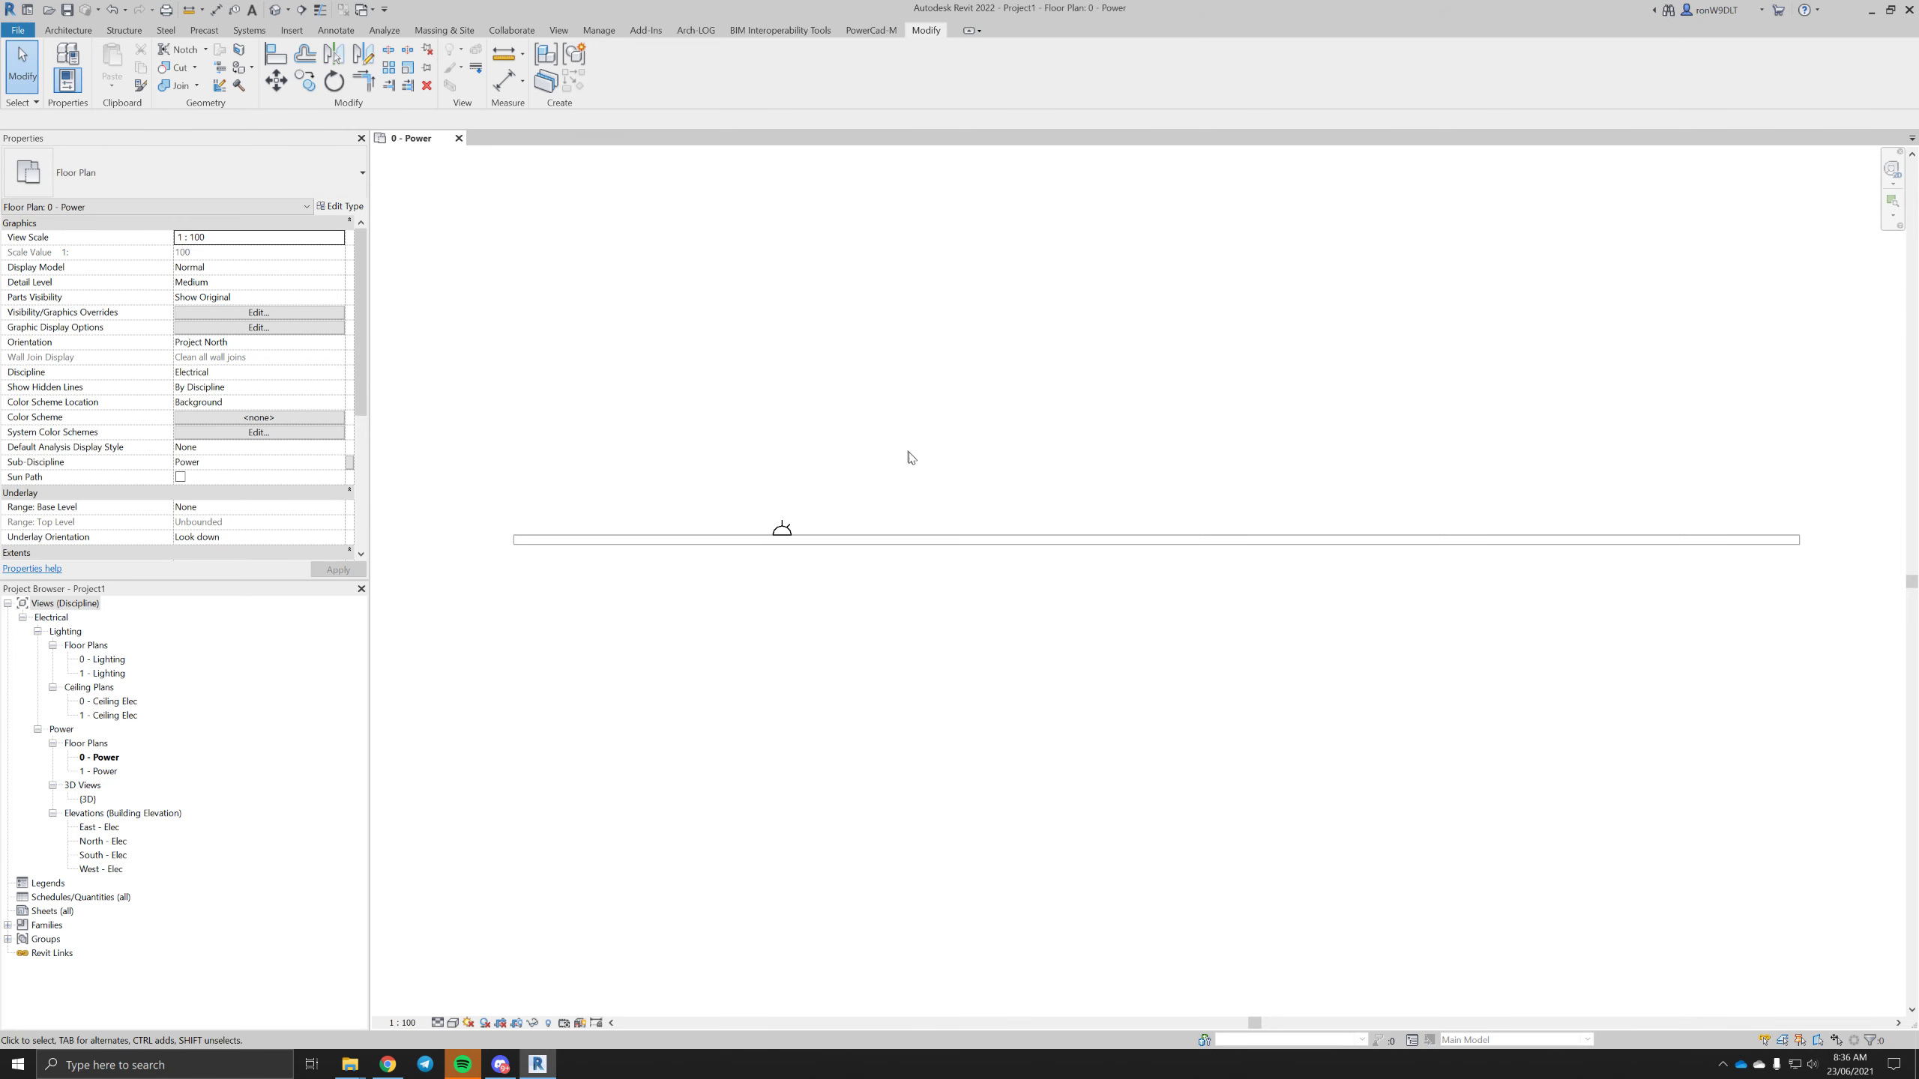
- Reopen the outlet family for editing and display it in wireframe with thin lines, viewed around the plate
left_click(834, 507)
scroll(832, 507, "up", 3)
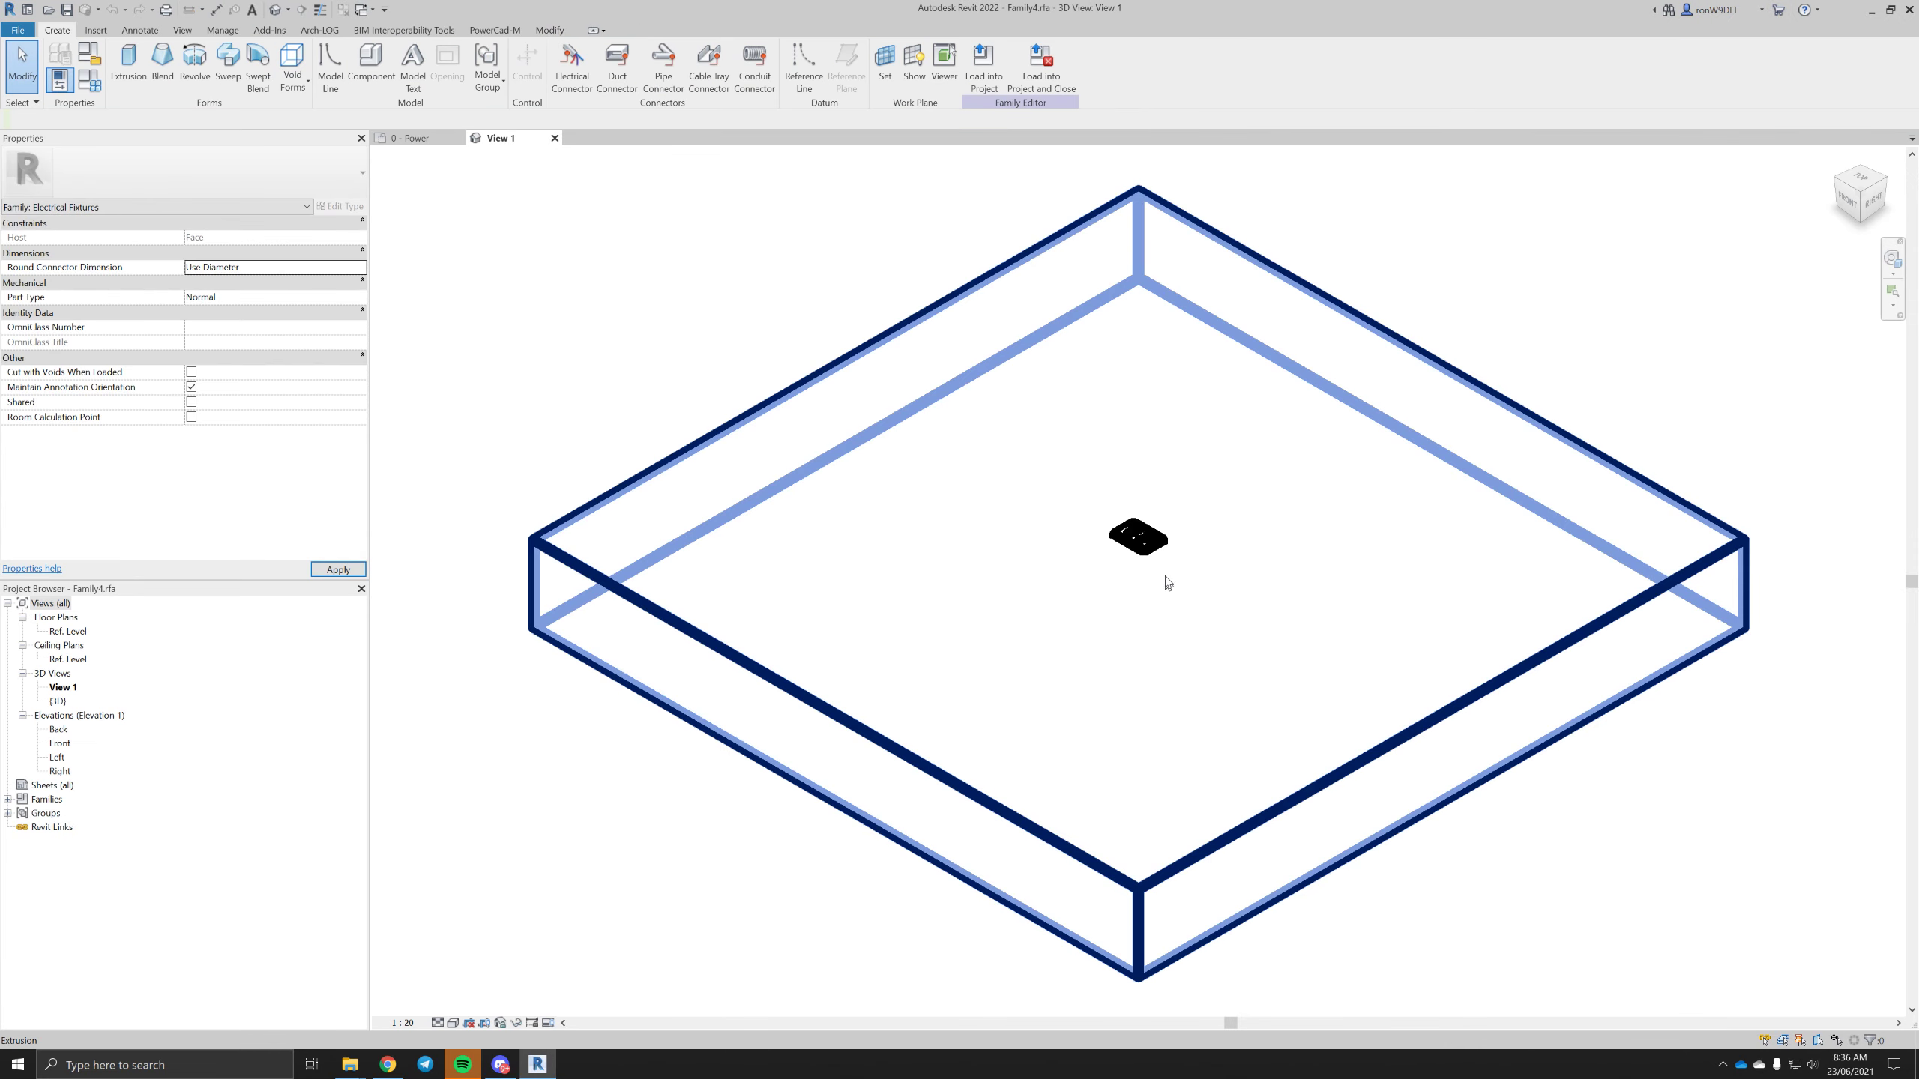
key("t")
key("l")
scroll(1255, 655, "up", 5)
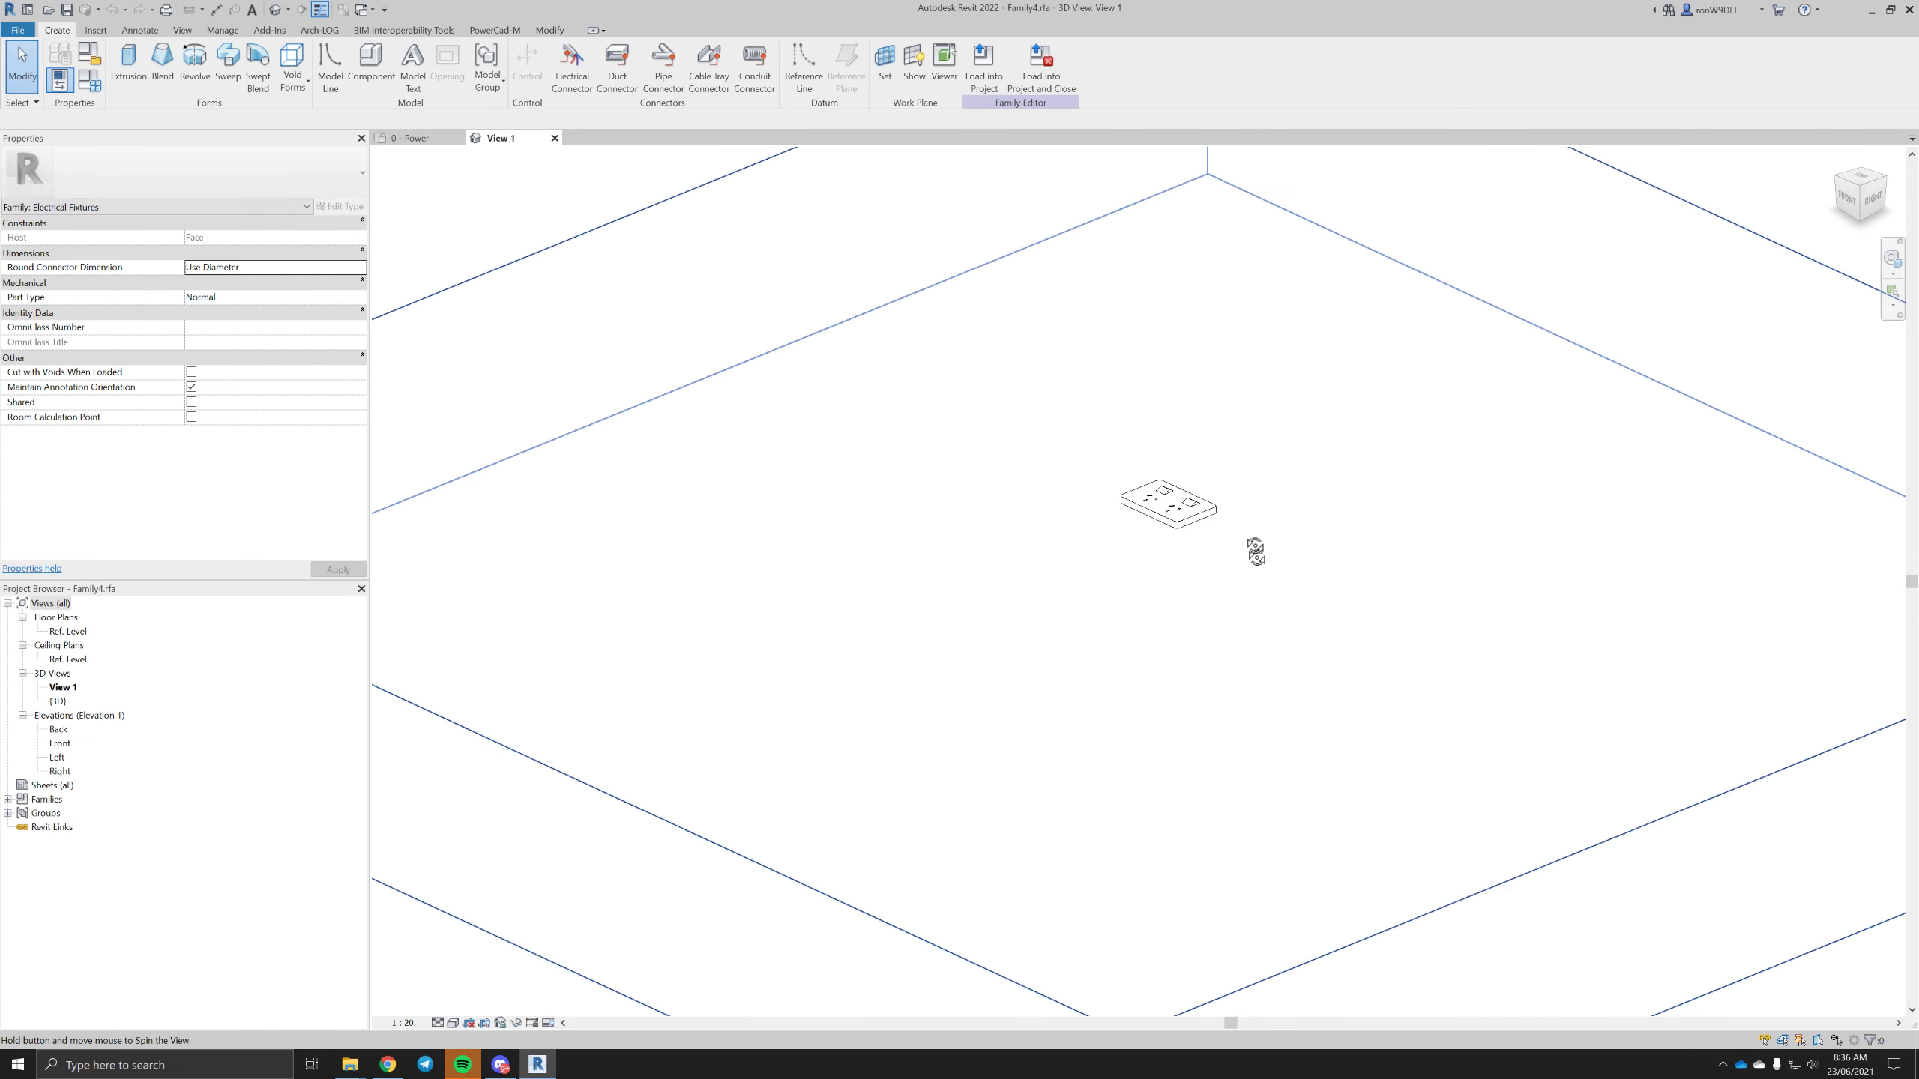
middle_click_drag(1255, 549, 1310, 456, "shift")
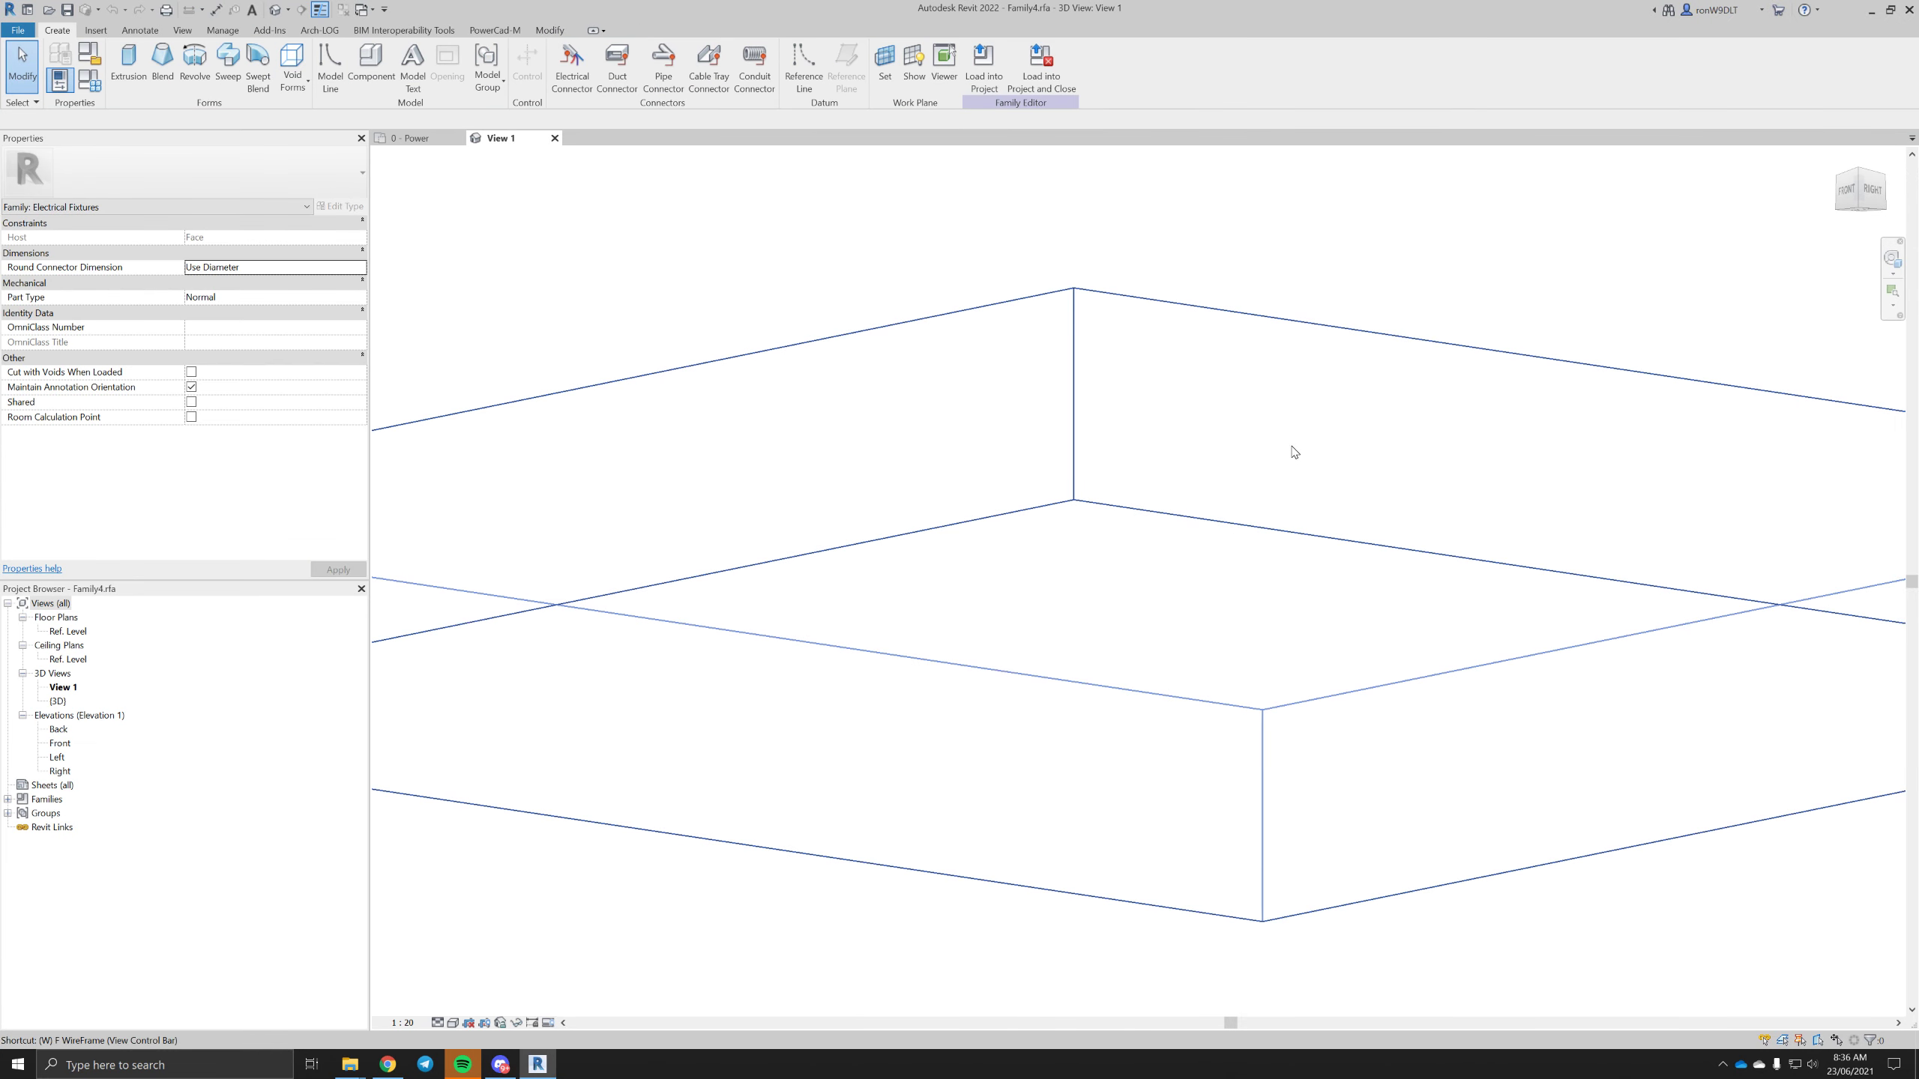
key("f")
scroll(1233, 532, "up", 3)
middle_click_drag(1167, 489, 1264, 515, "shift")
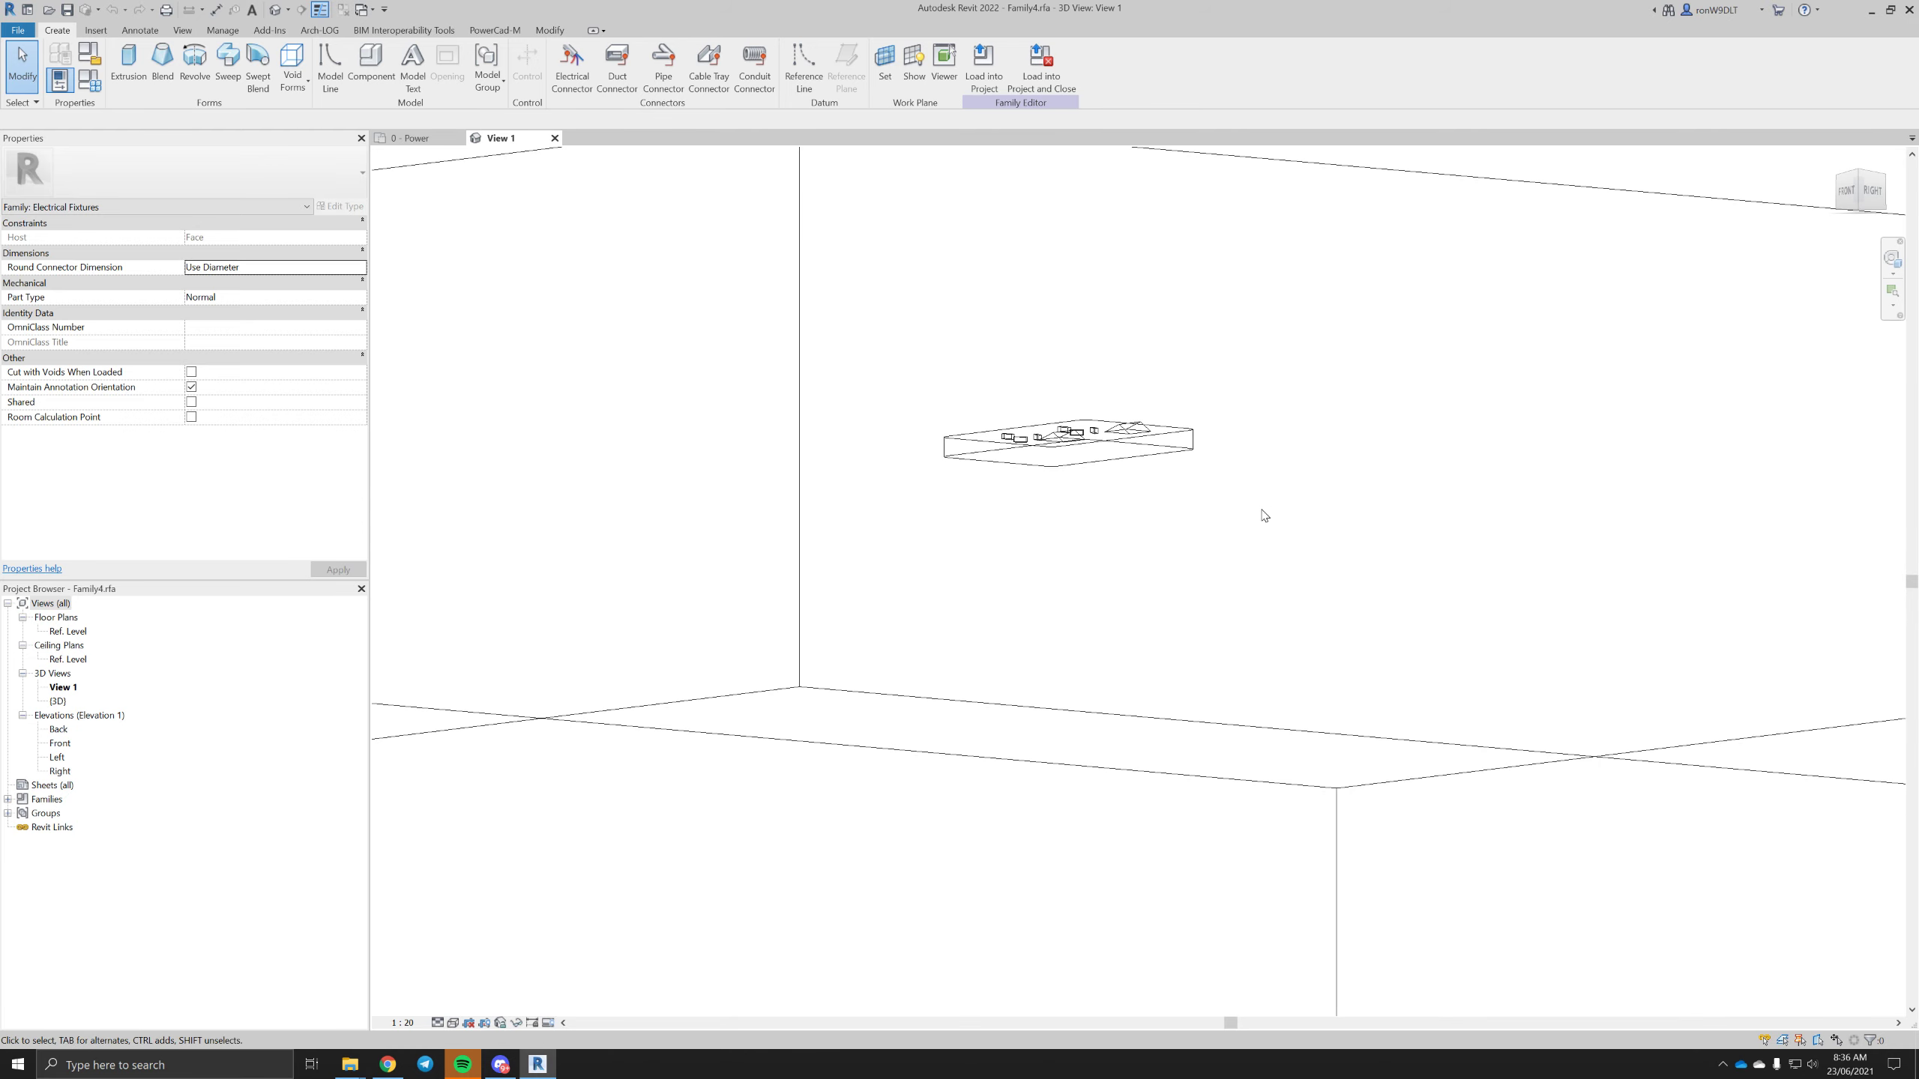
- Place an electrical connector on the outlet plate's back face with voltage 240 V and phase 1 apparent load 18 VA
left_click(572, 61)
left_click(1096, 529)
scroll(1096, 528, "down", 3)
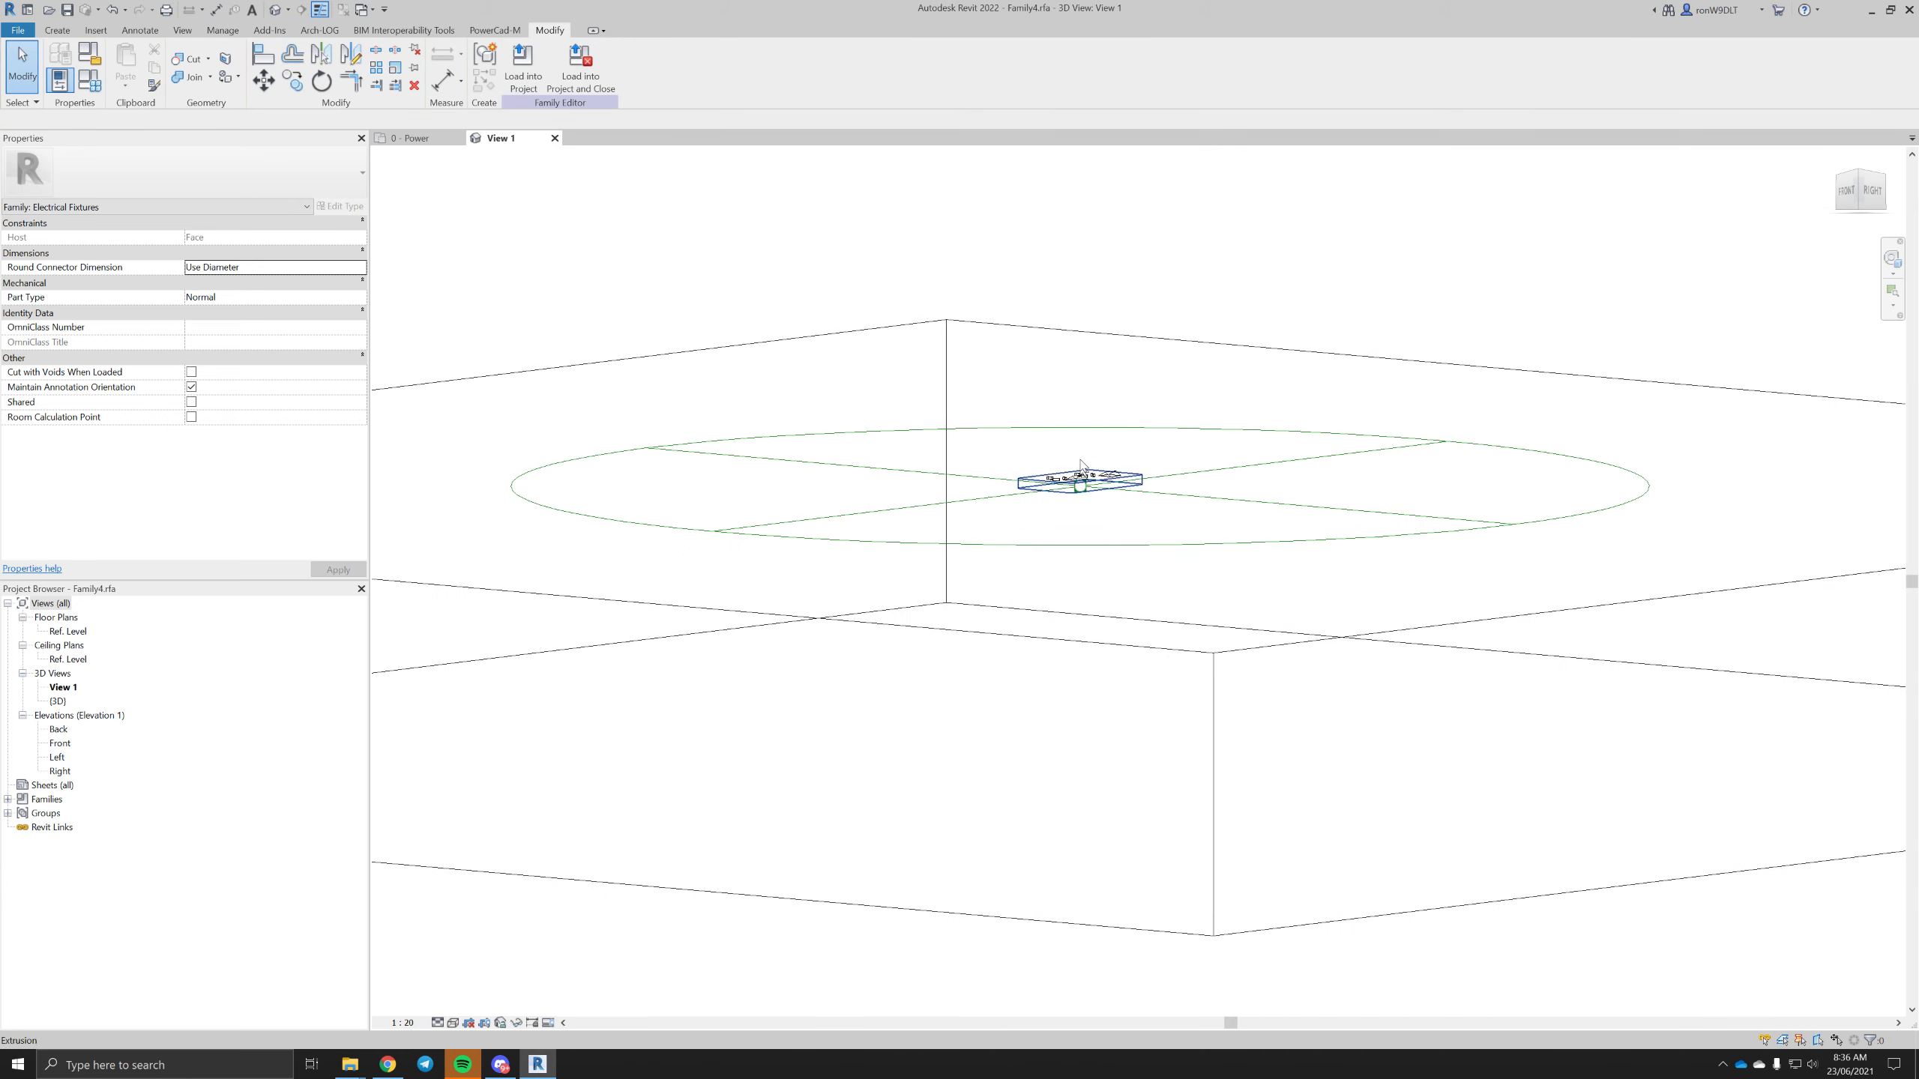
left_click(240, 317)
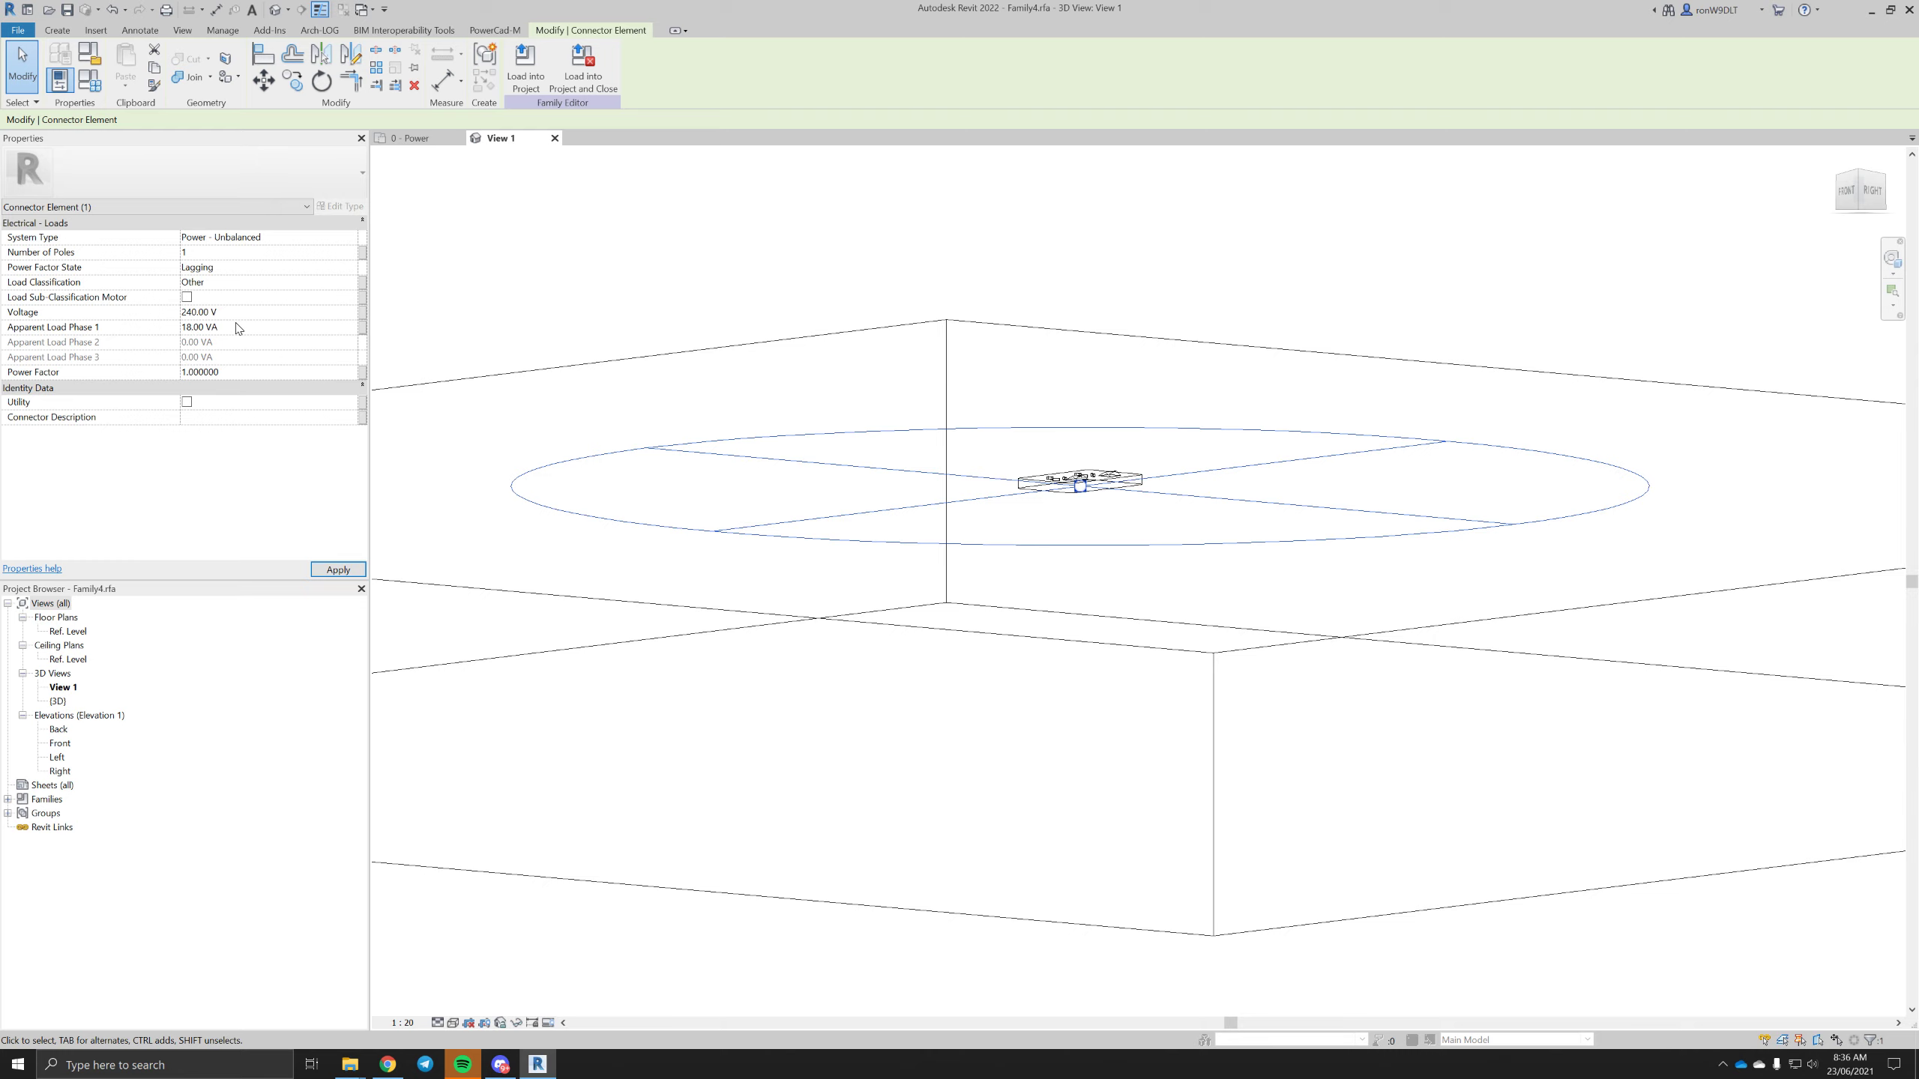
key("Escape")
- Select the plate and both switch extrusions and create a new material named White from their material setting
middle_click_drag(895, 433, 1327, 691, "shift")
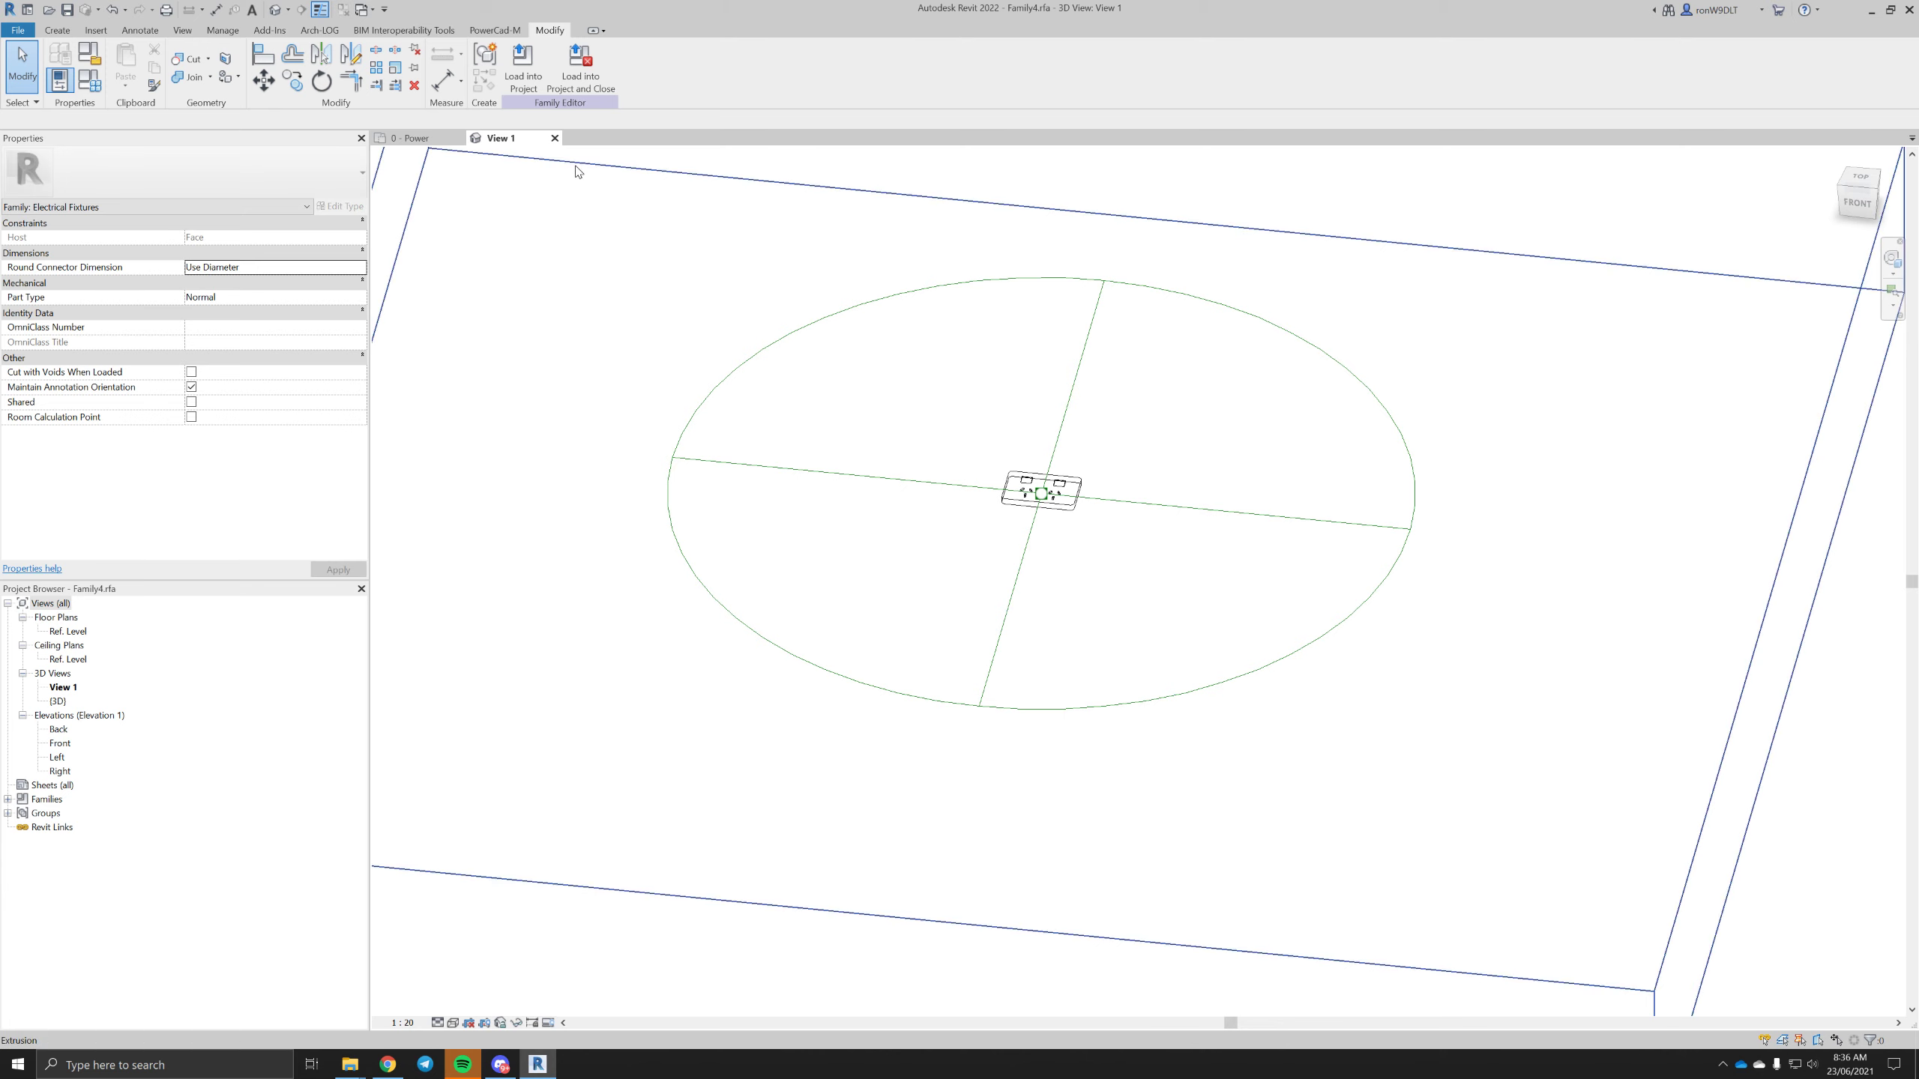
scroll(1036, 451, "up", 3)
left_click(1049, 512)
scroll(1081, 544, "up", 4)
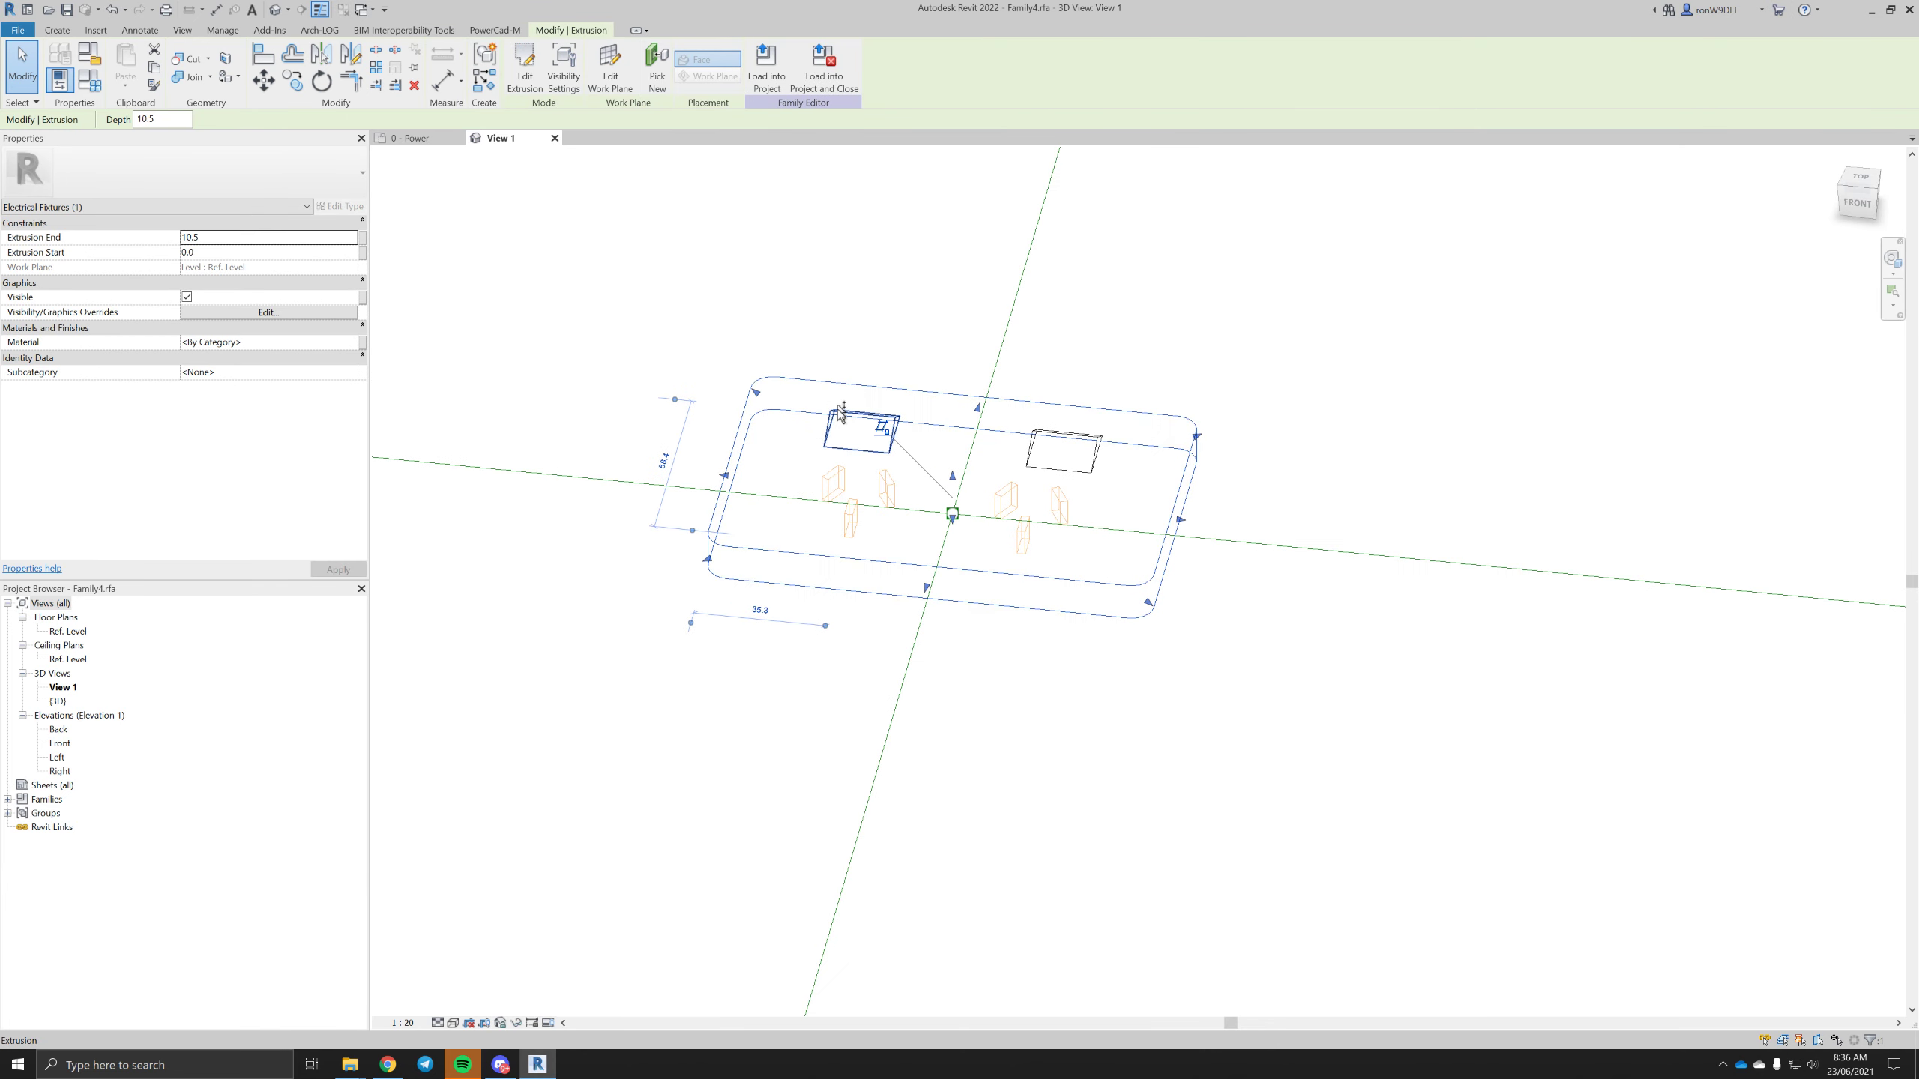
left_click(839, 415, "ctrl")
left_click(1051, 437, "ctrl")
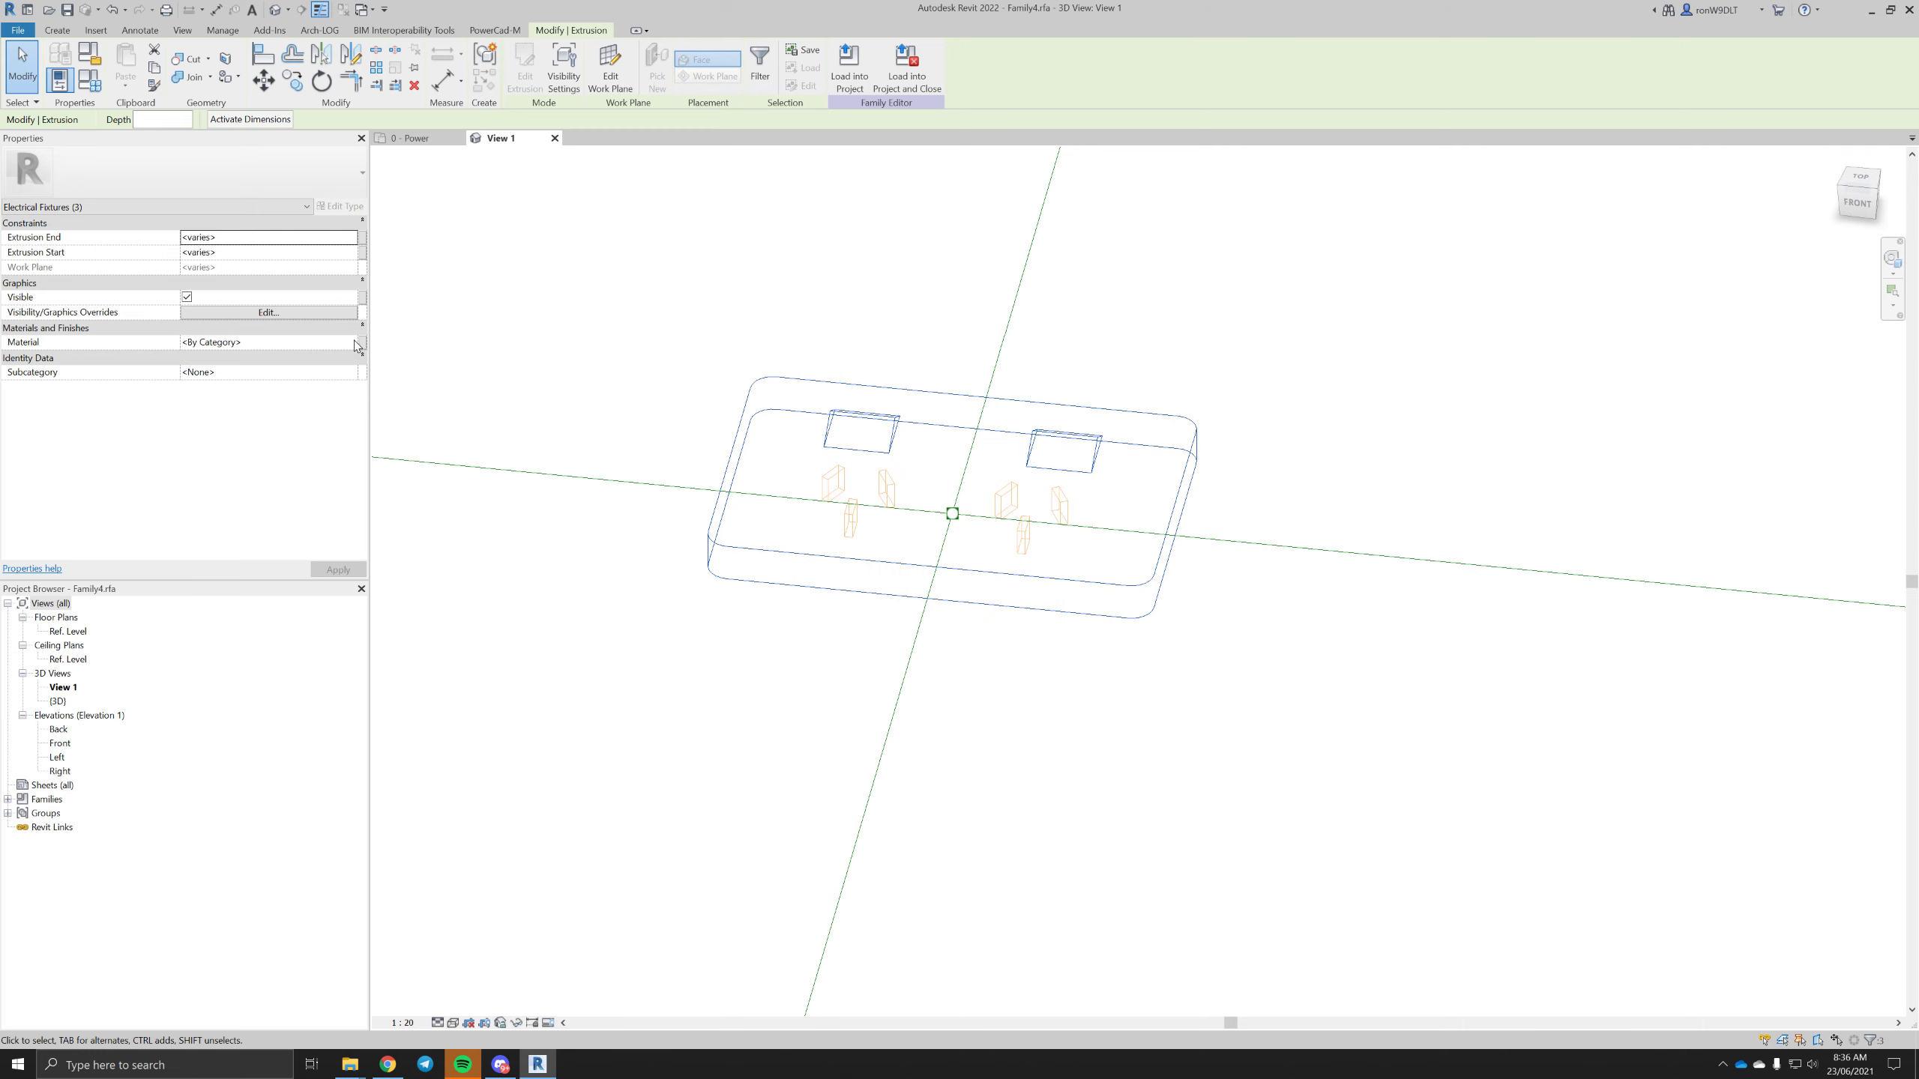
left_click(356, 344)
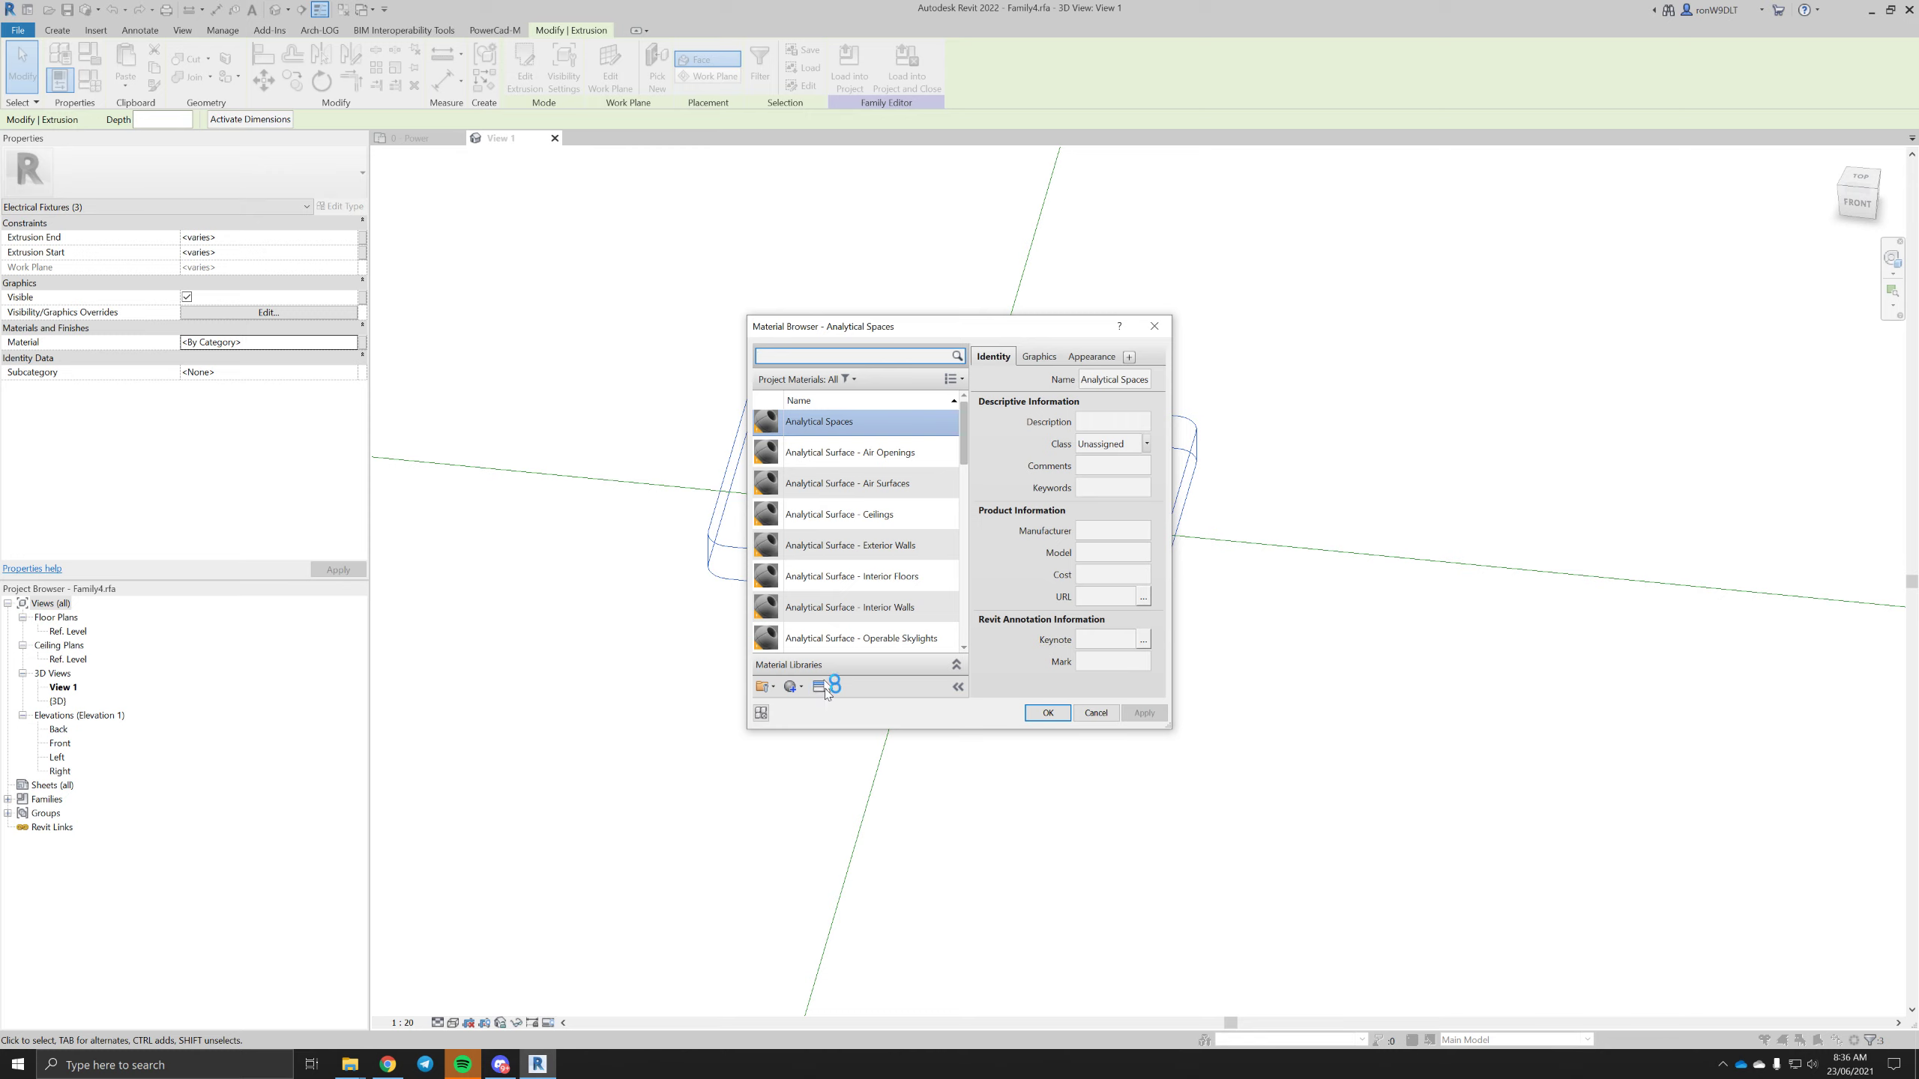
left_click(793, 687)
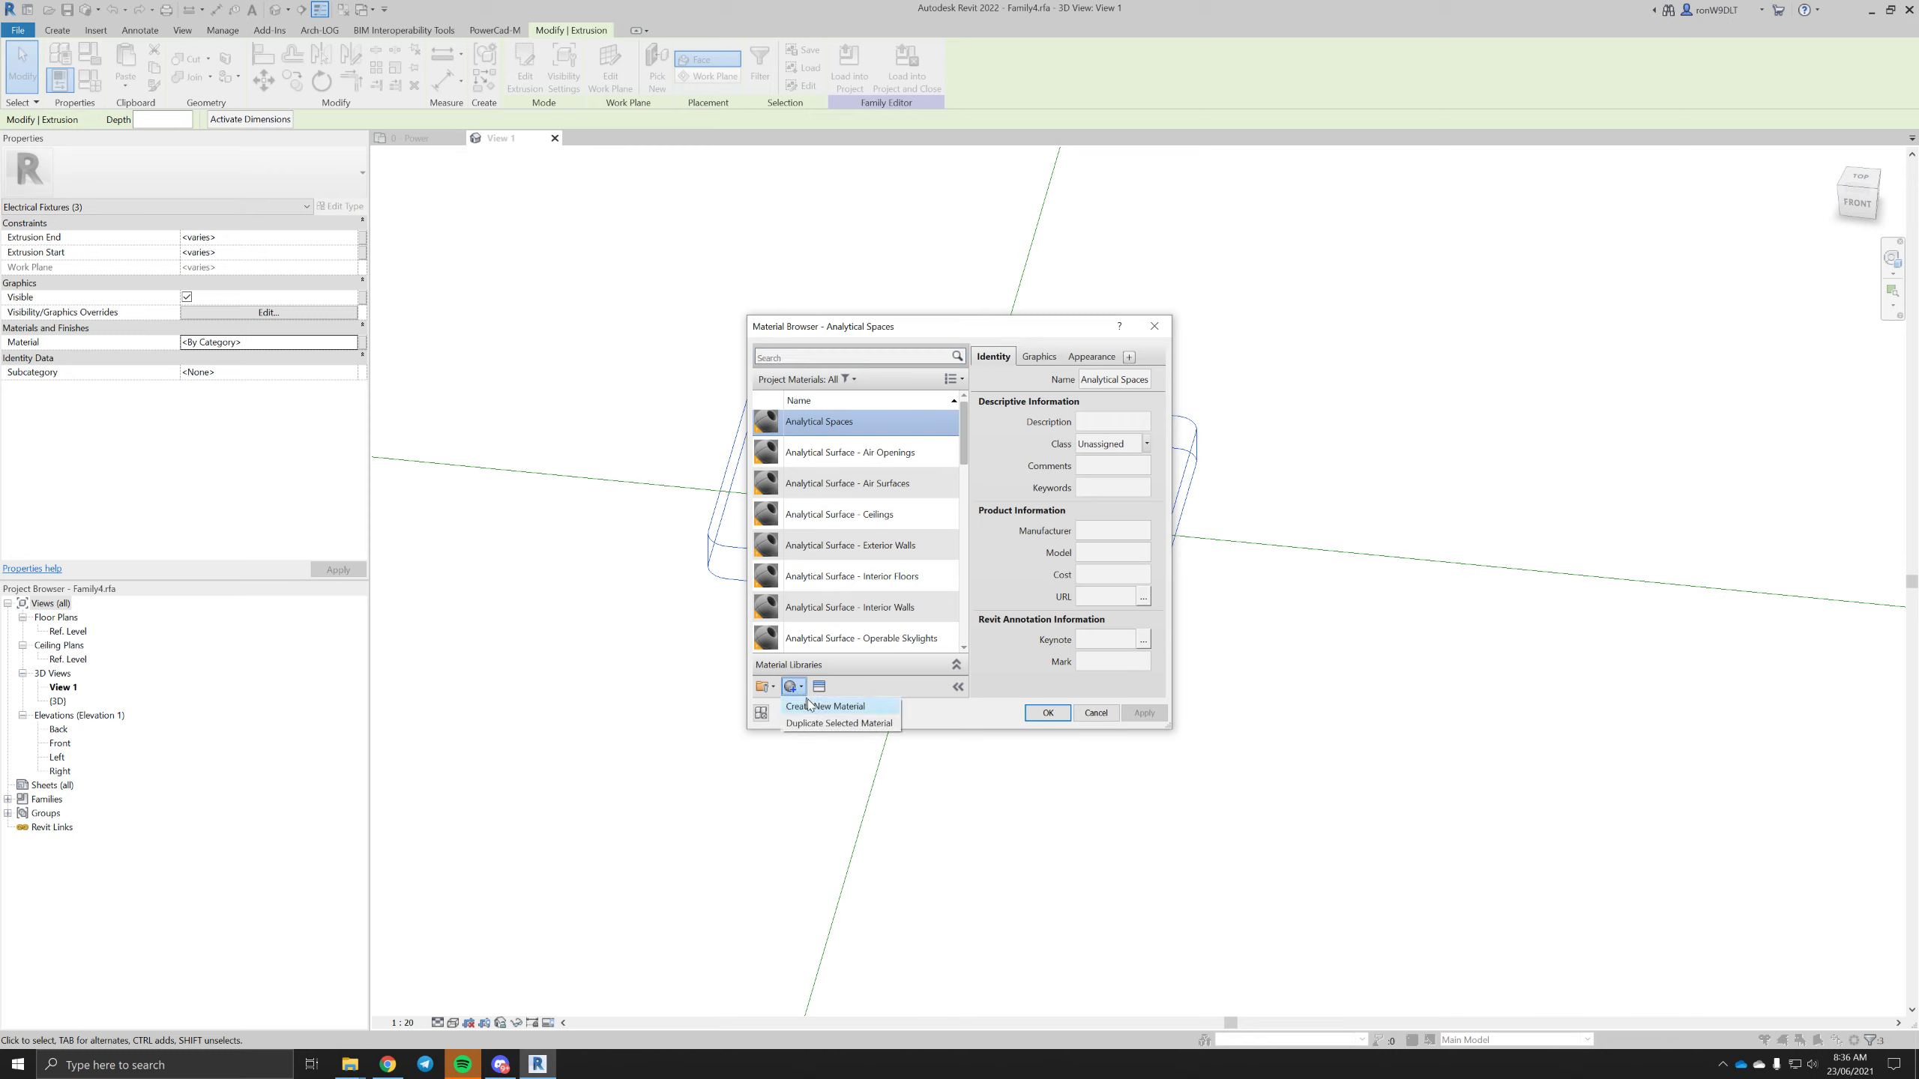
left_click(831, 709)
right_click(835, 514)
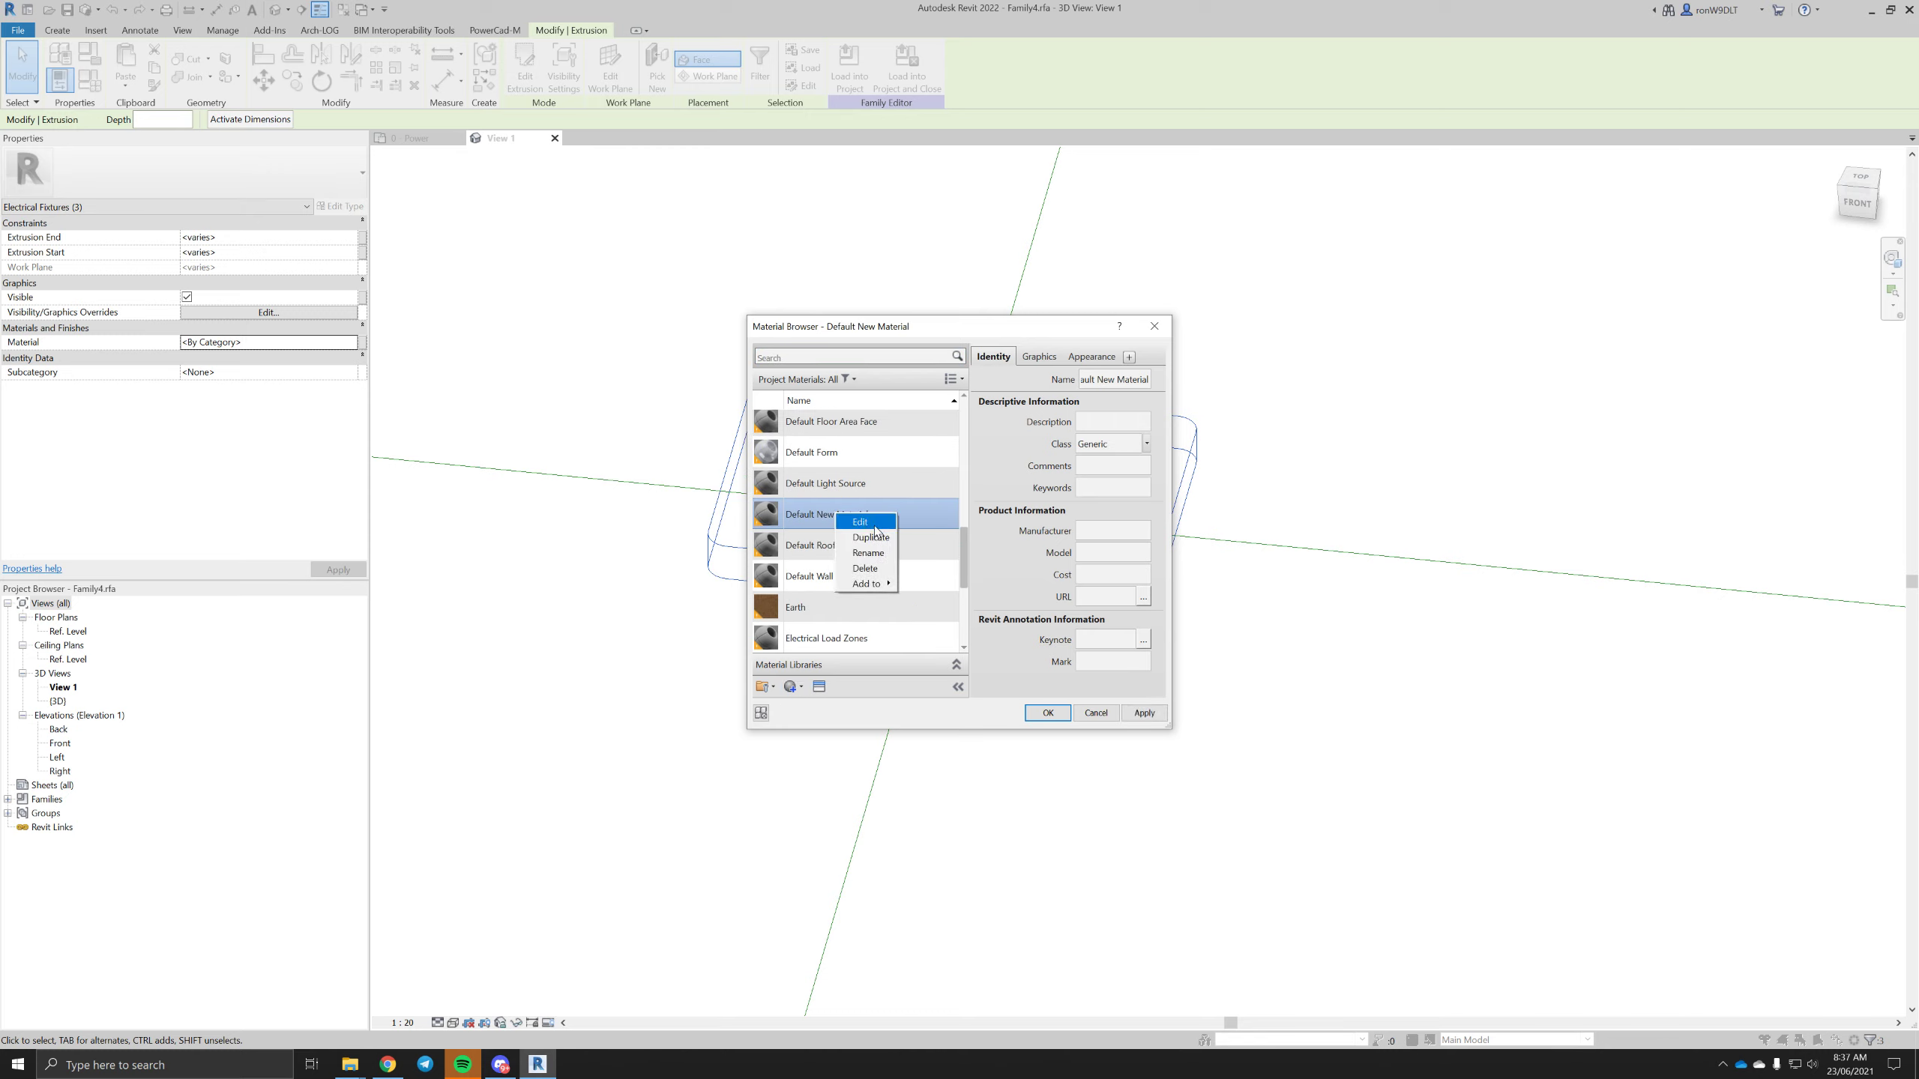
left_click(874, 554)
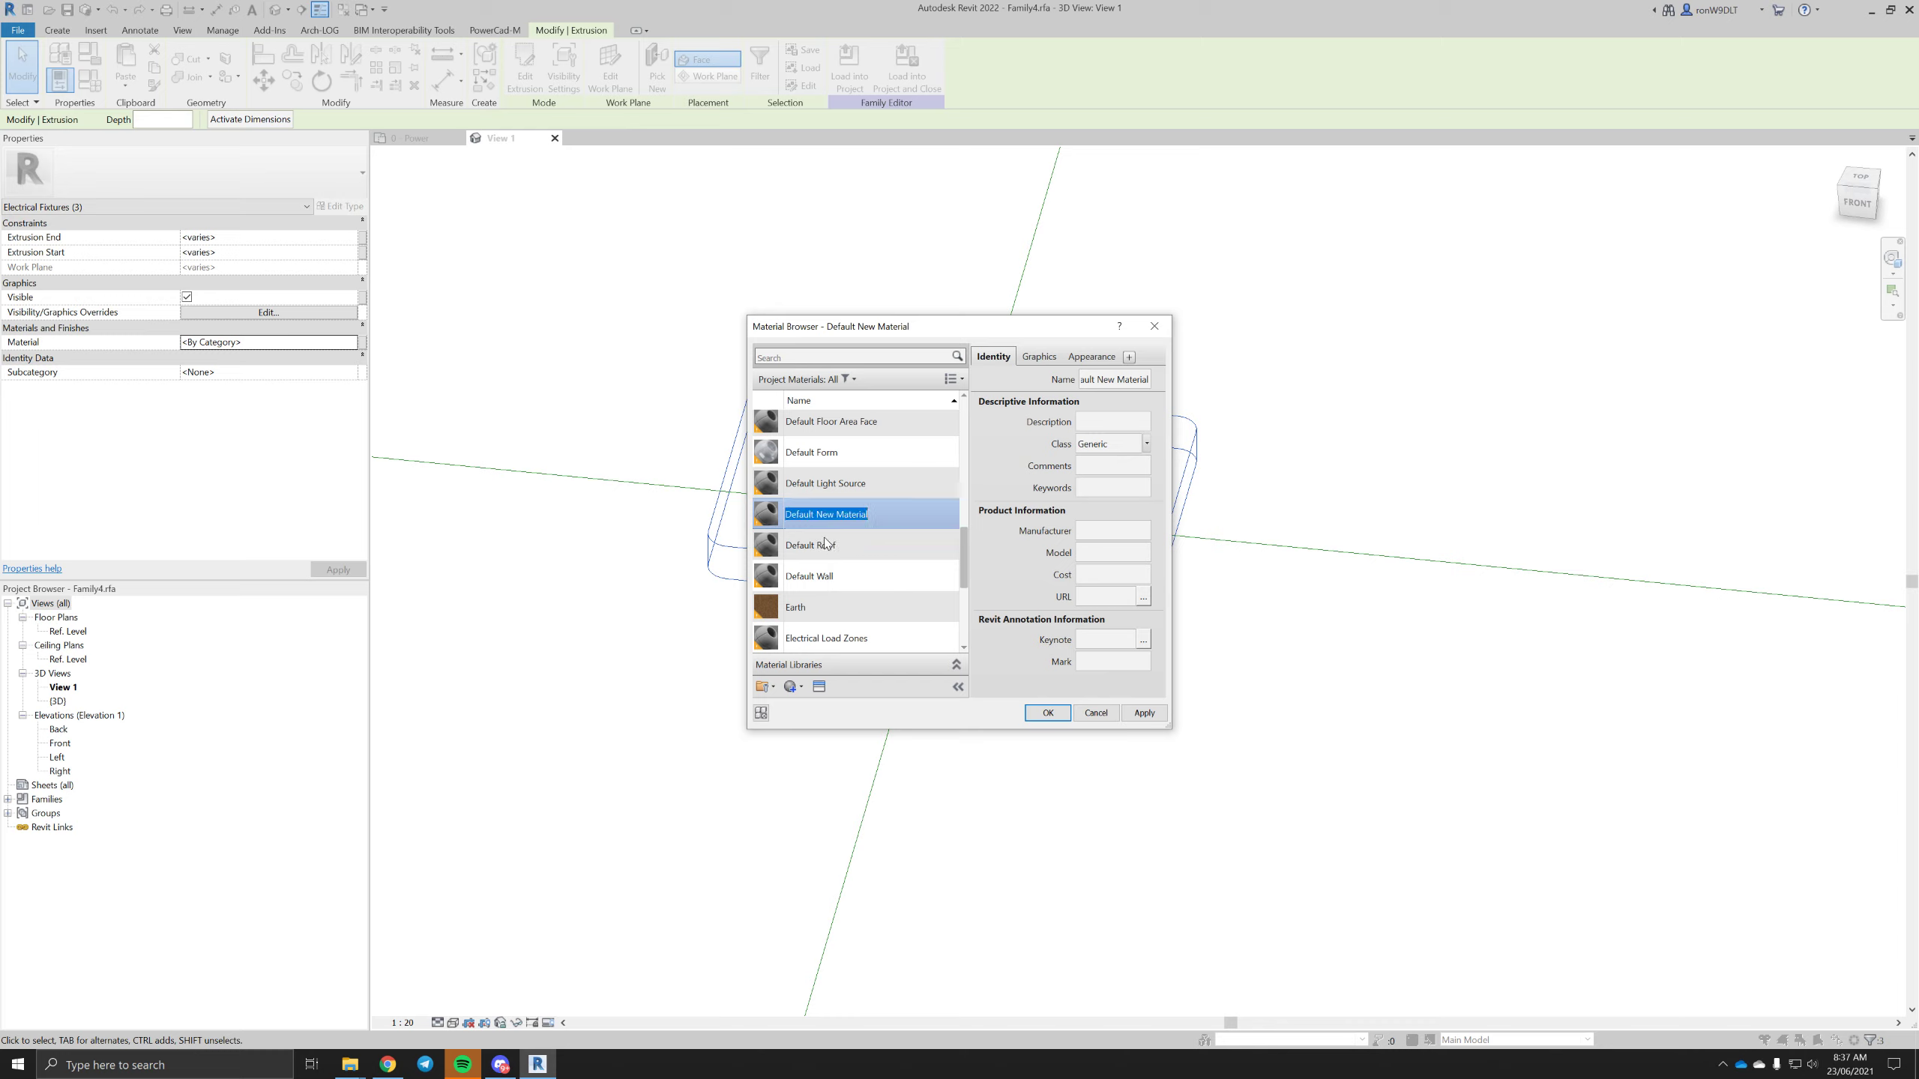
key("Return")
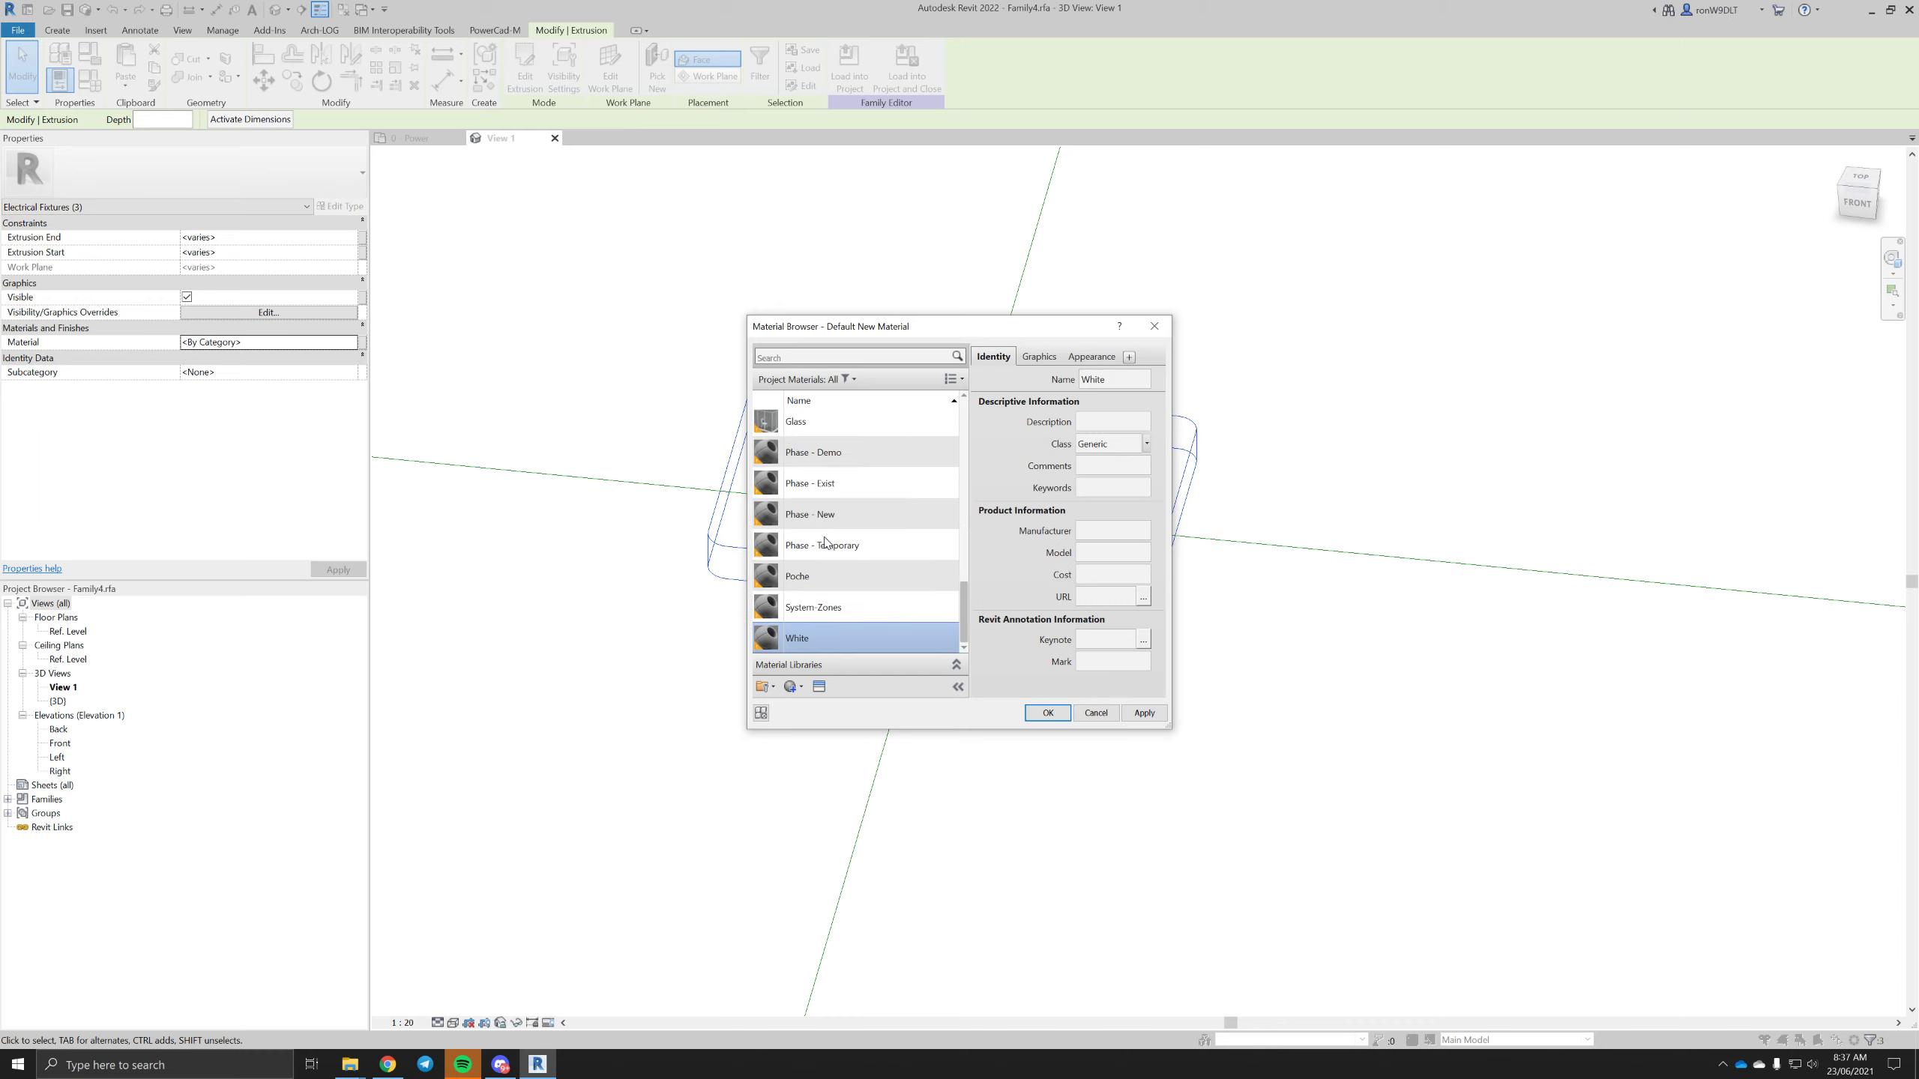
- Search the asset library for plastic and apply the Plastic - Glossy (White) appearance to the White material
left_click(820, 686)
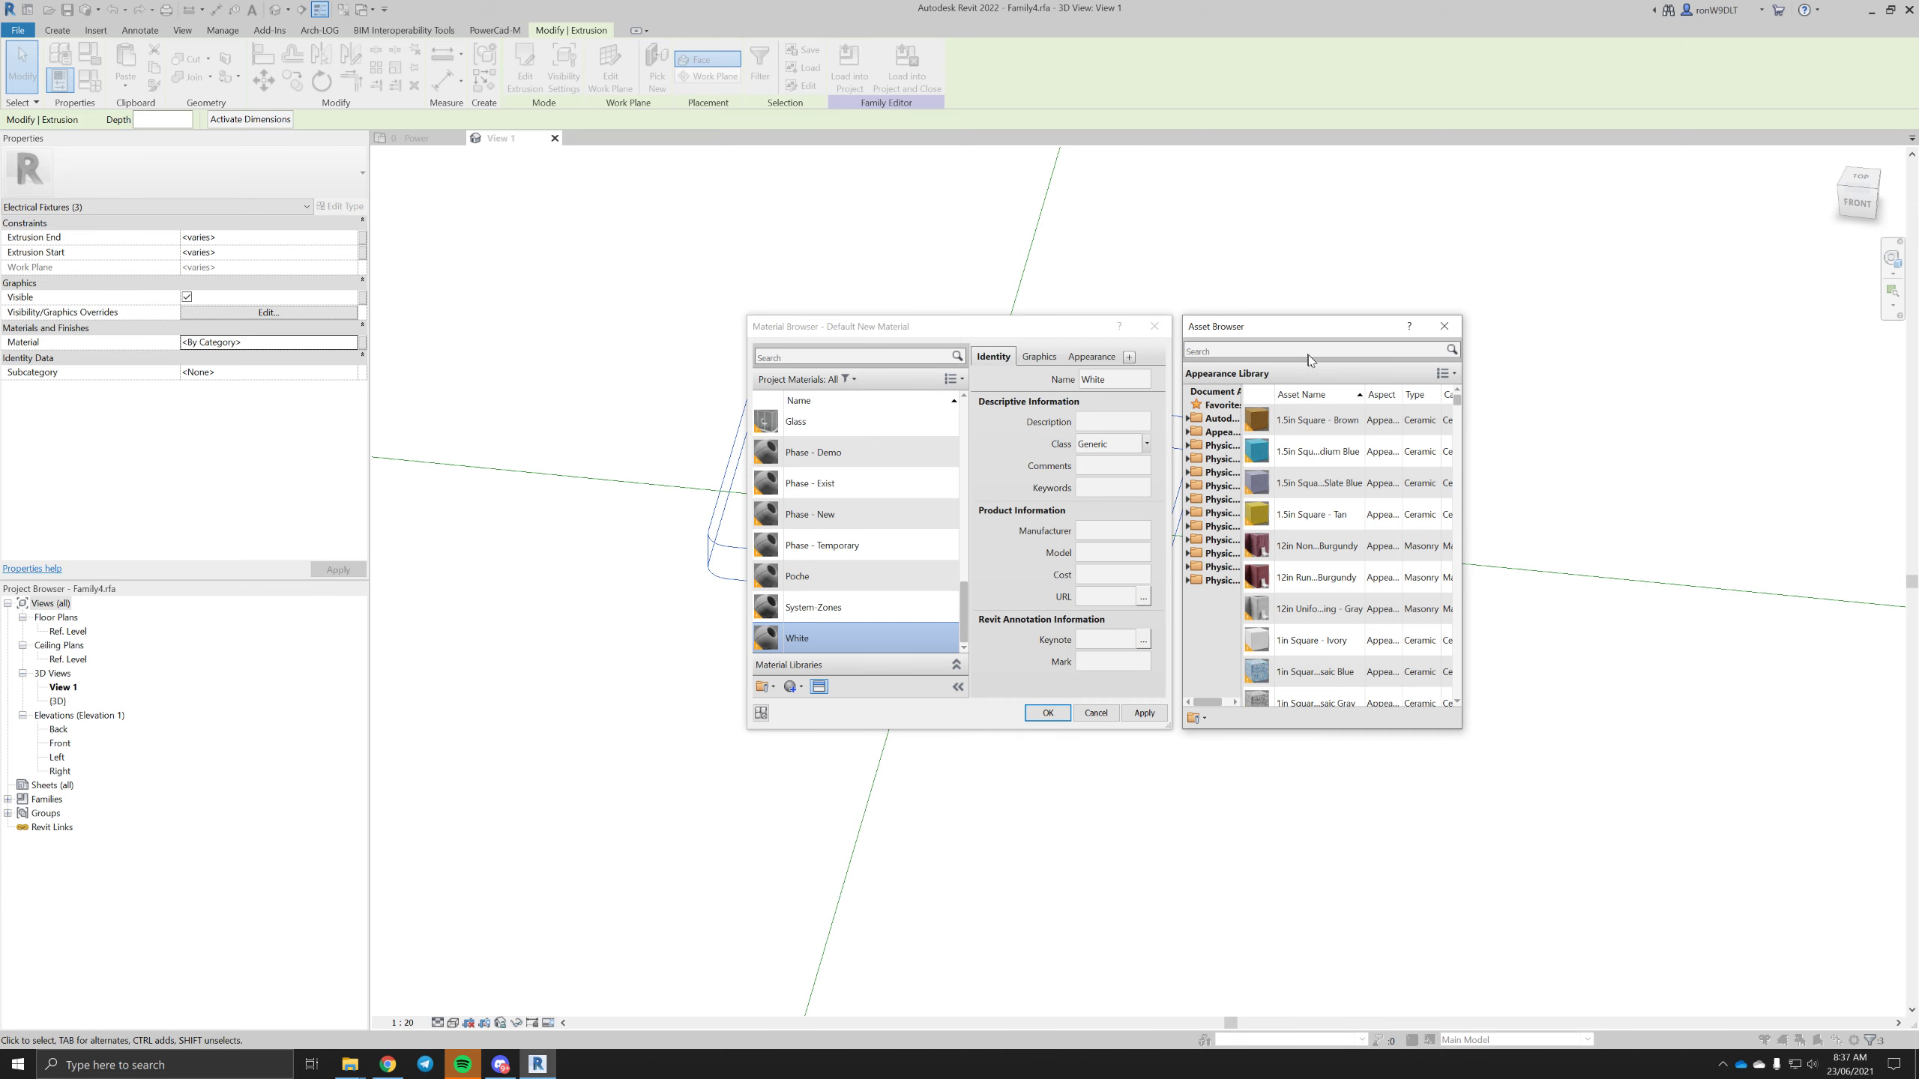
left_click(1331, 352)
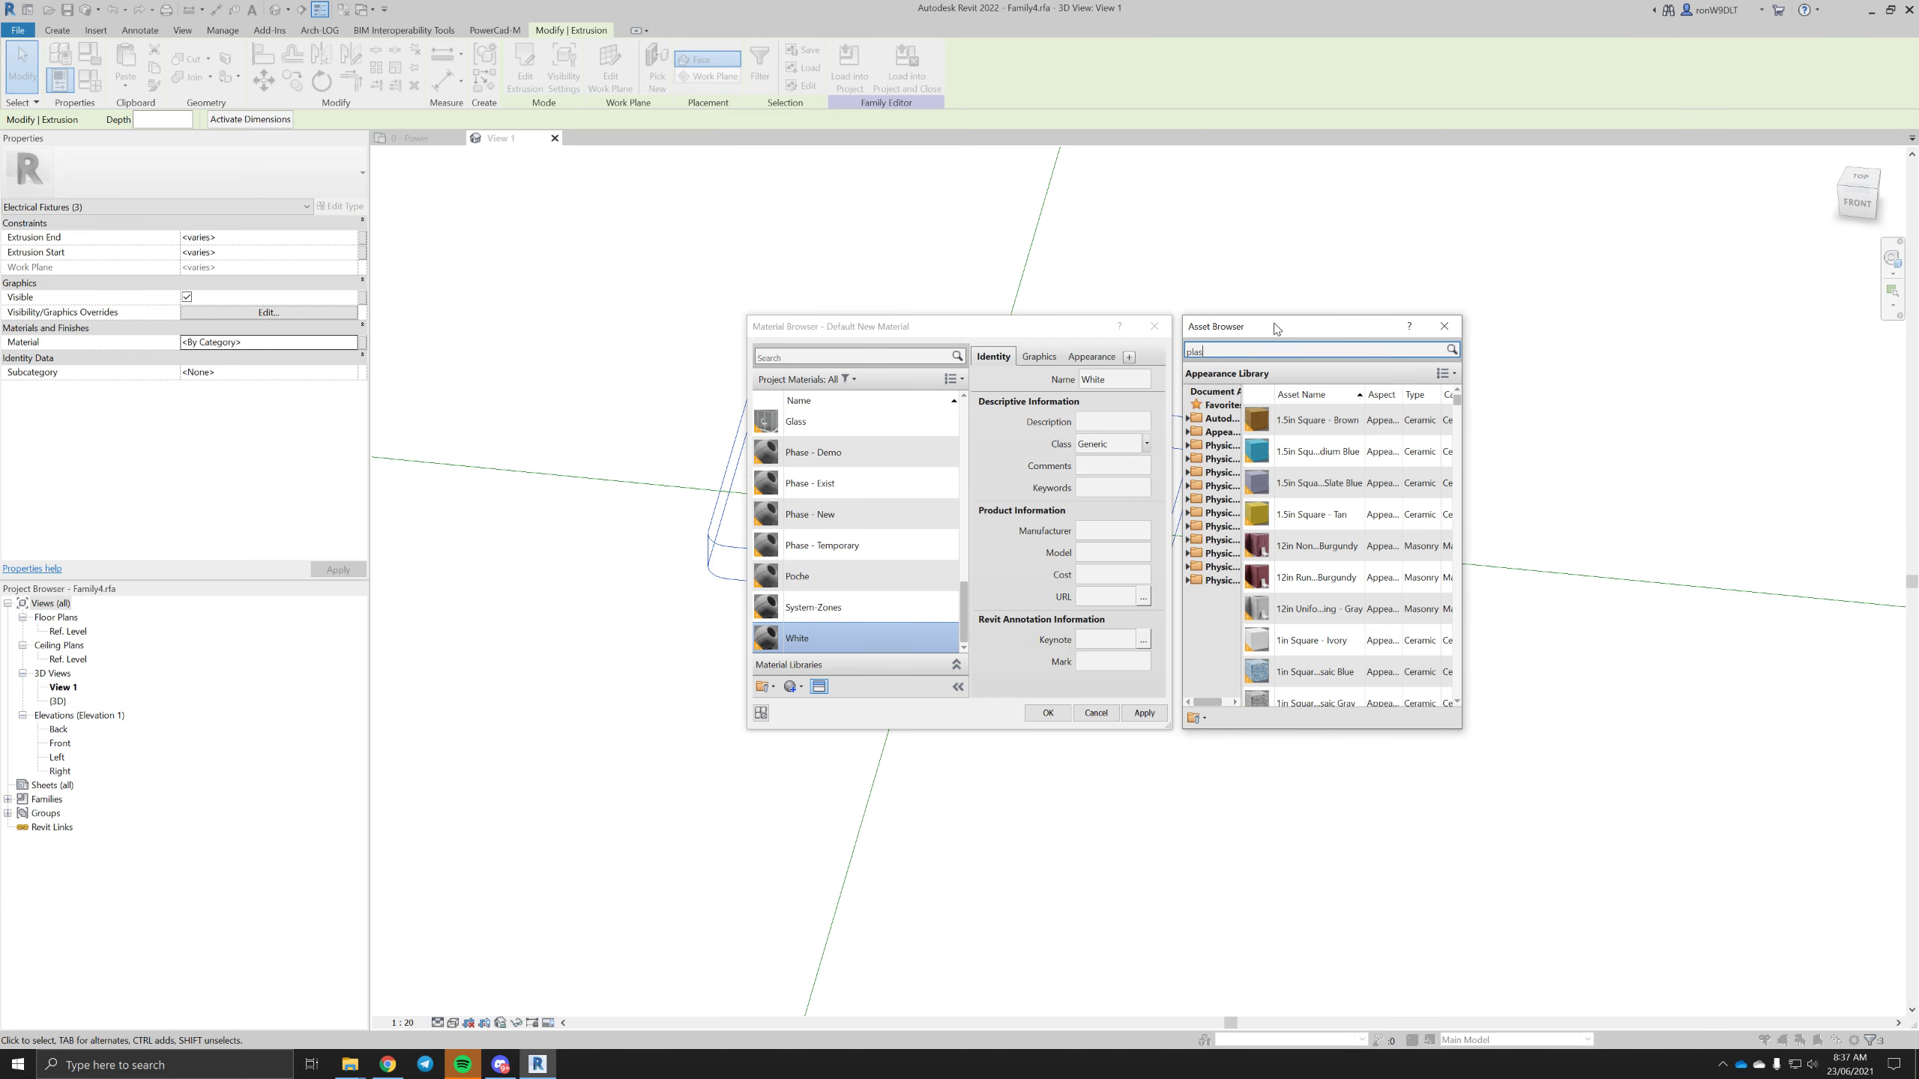
type("plastic")
key("Return")
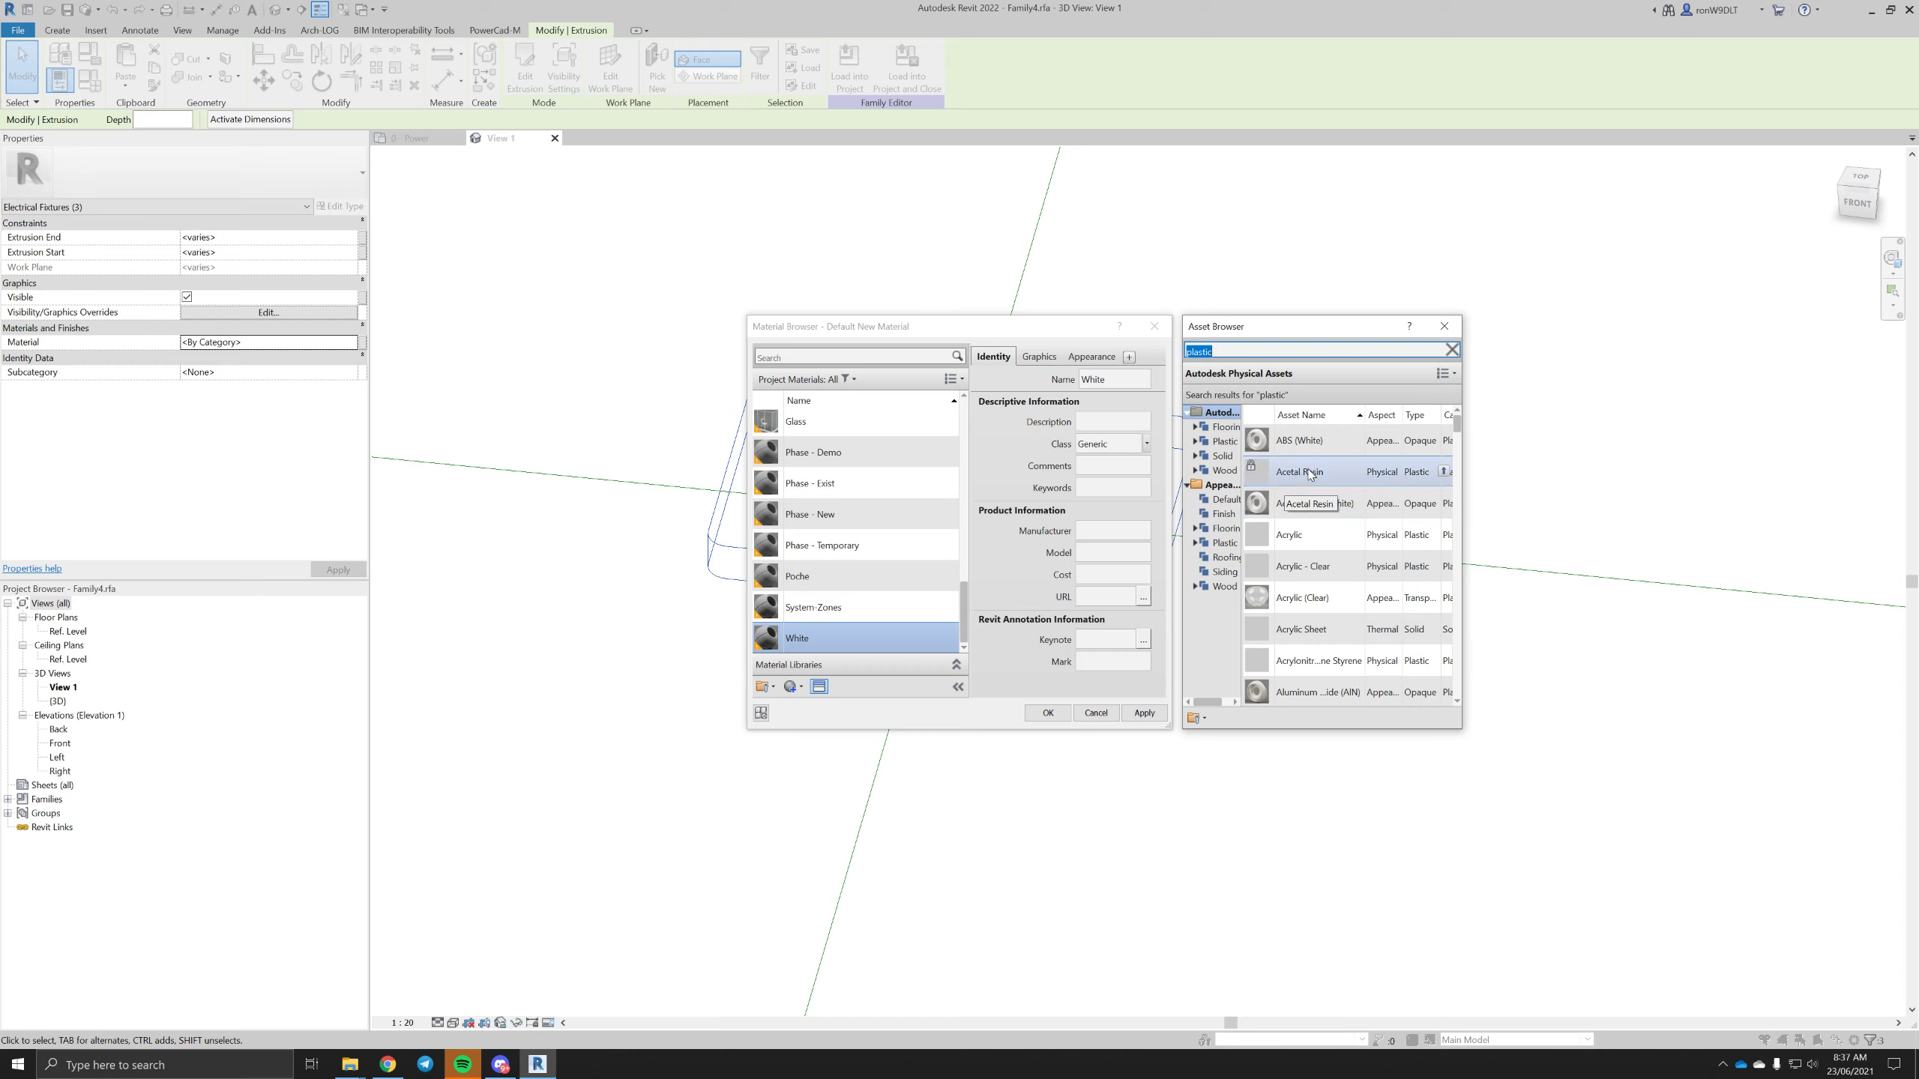
scroll(1341, 529, "down", 8)
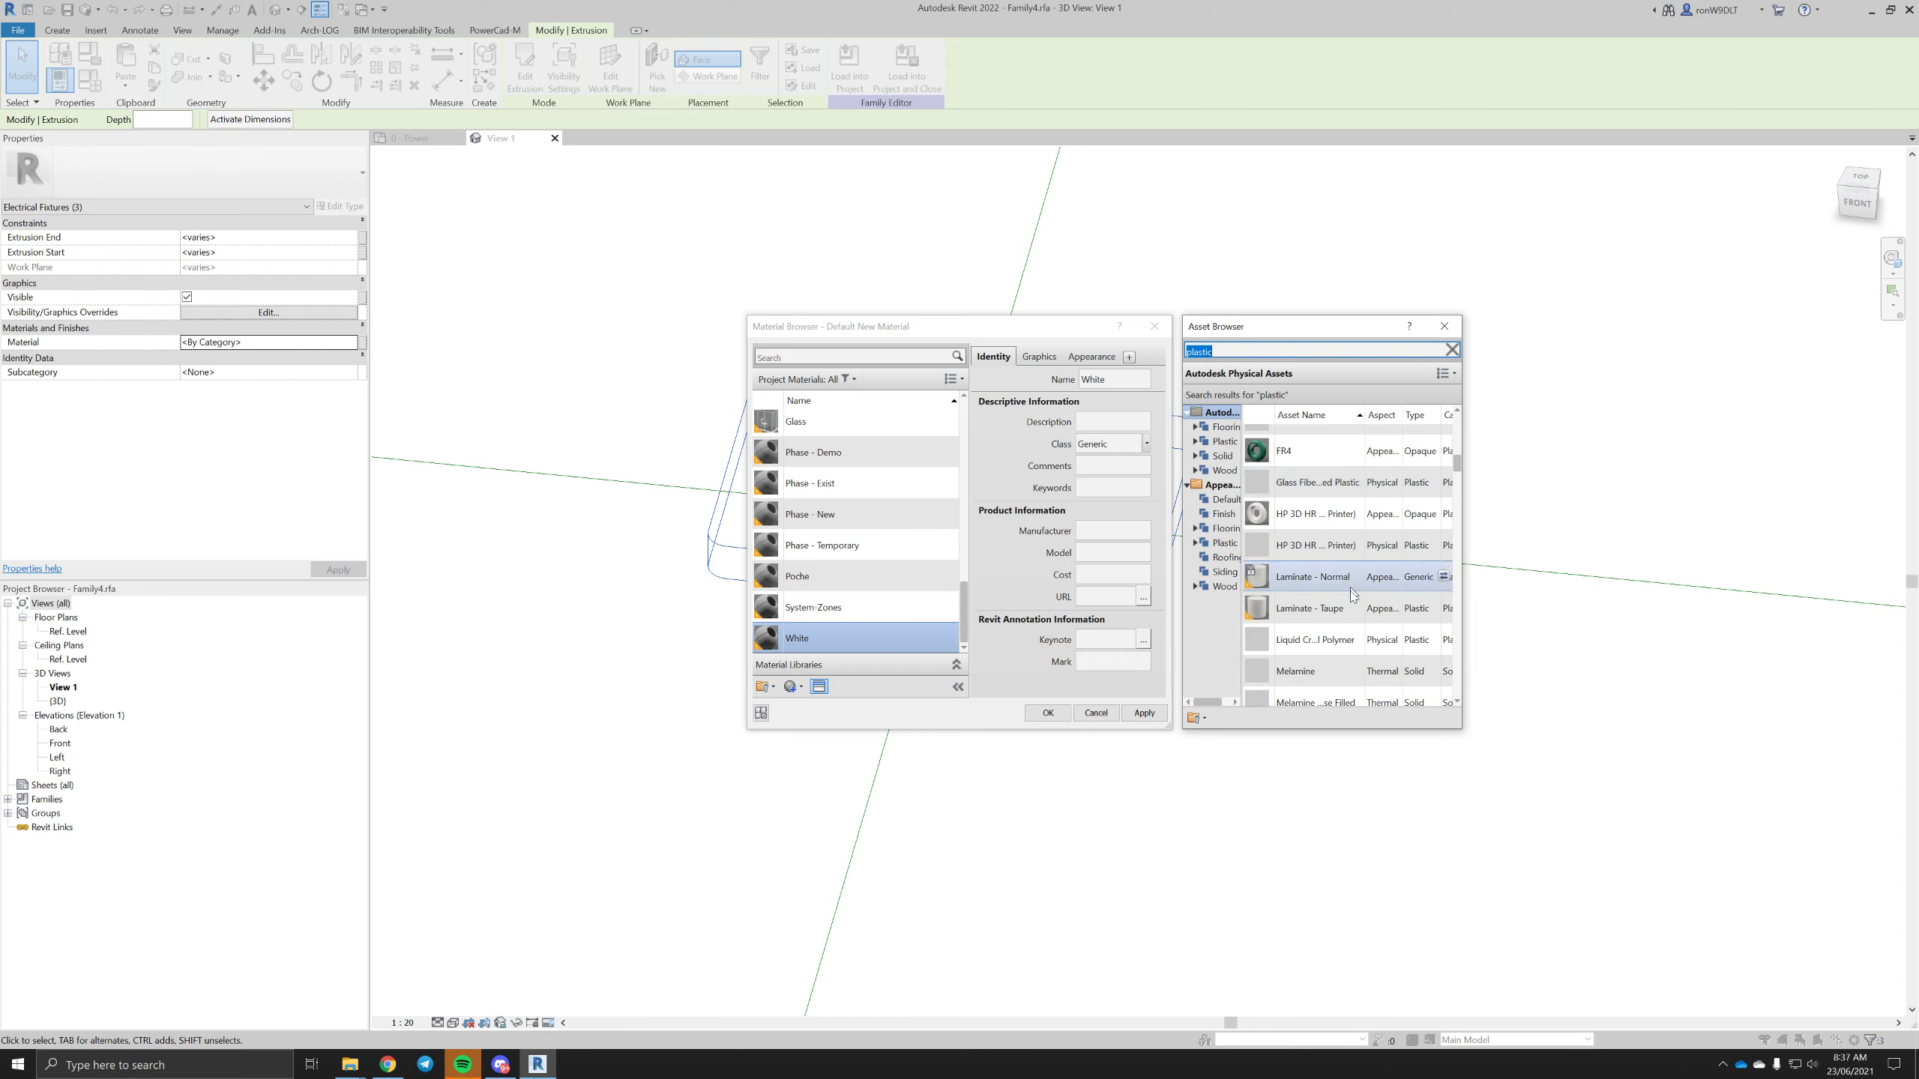
scroll(1356, 596, "down", 3)
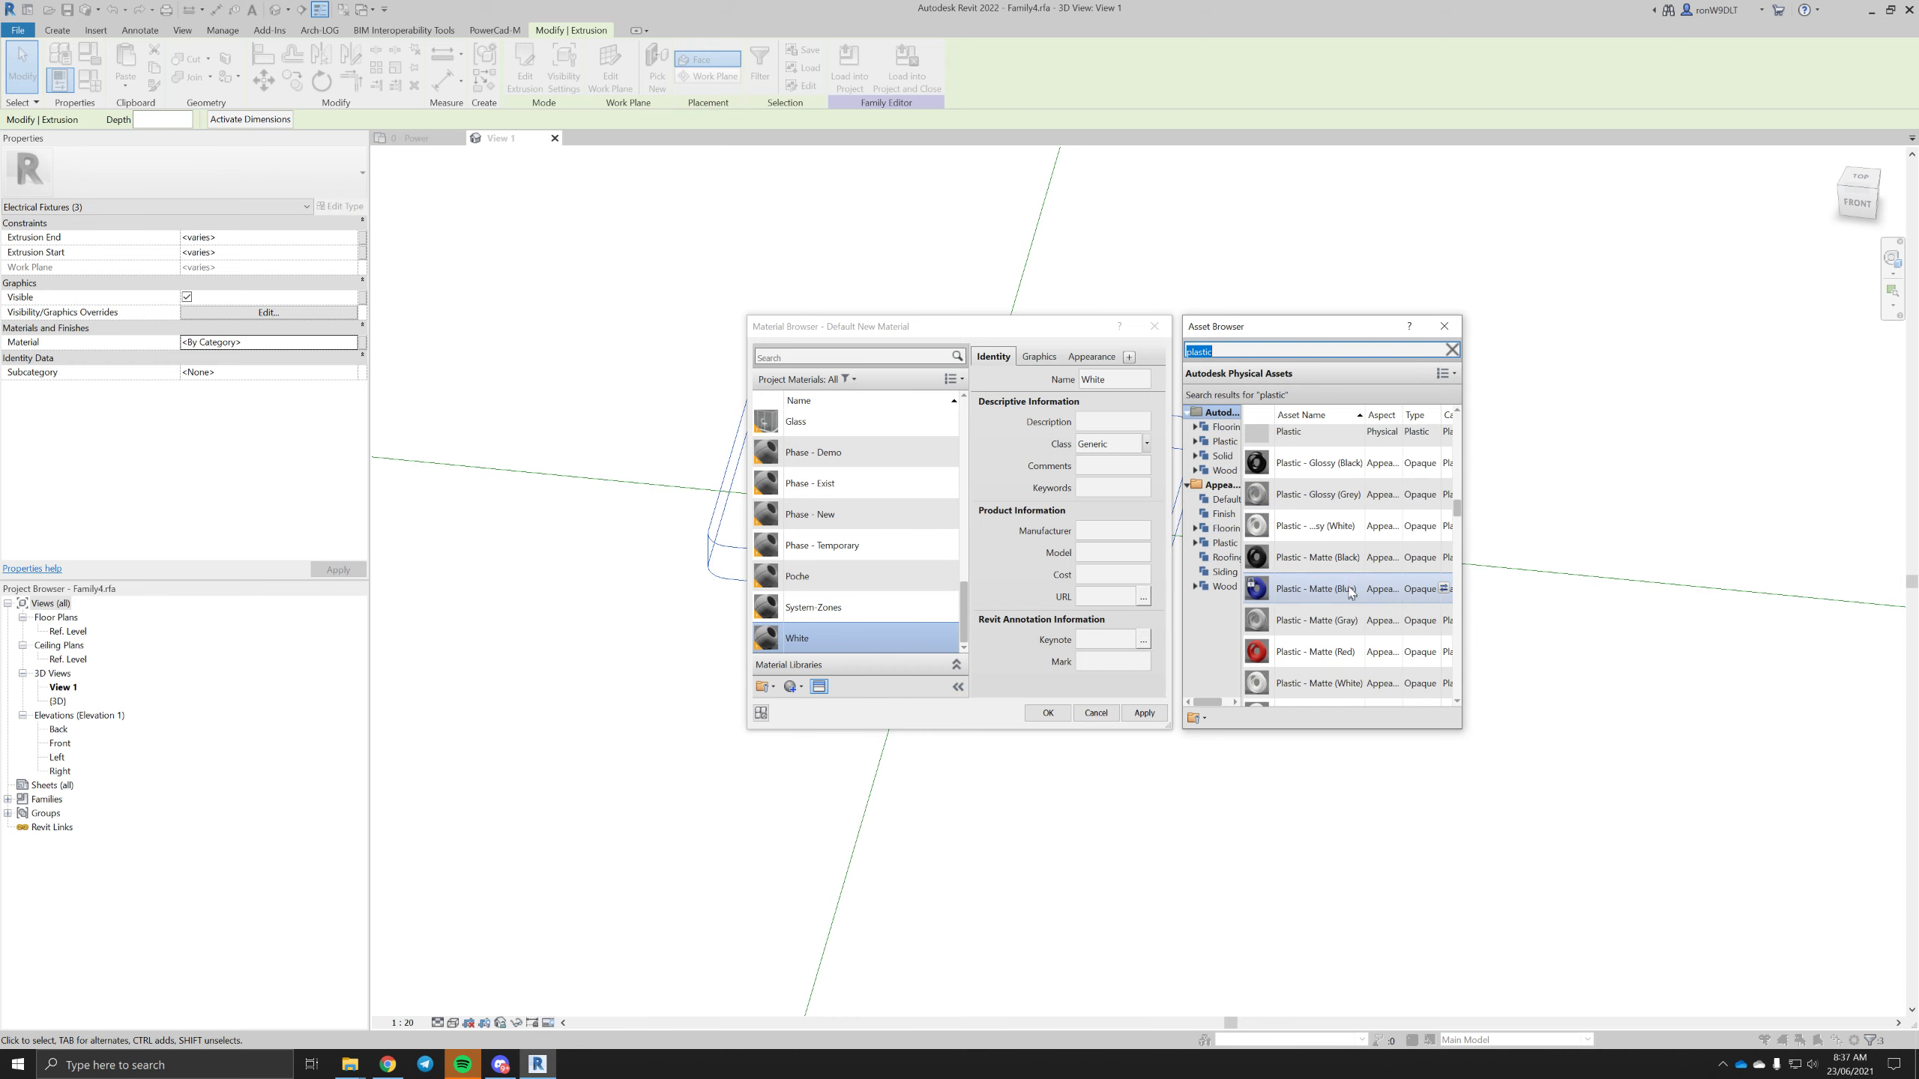
left_click(1312, 527)
double_click(1301, 533)
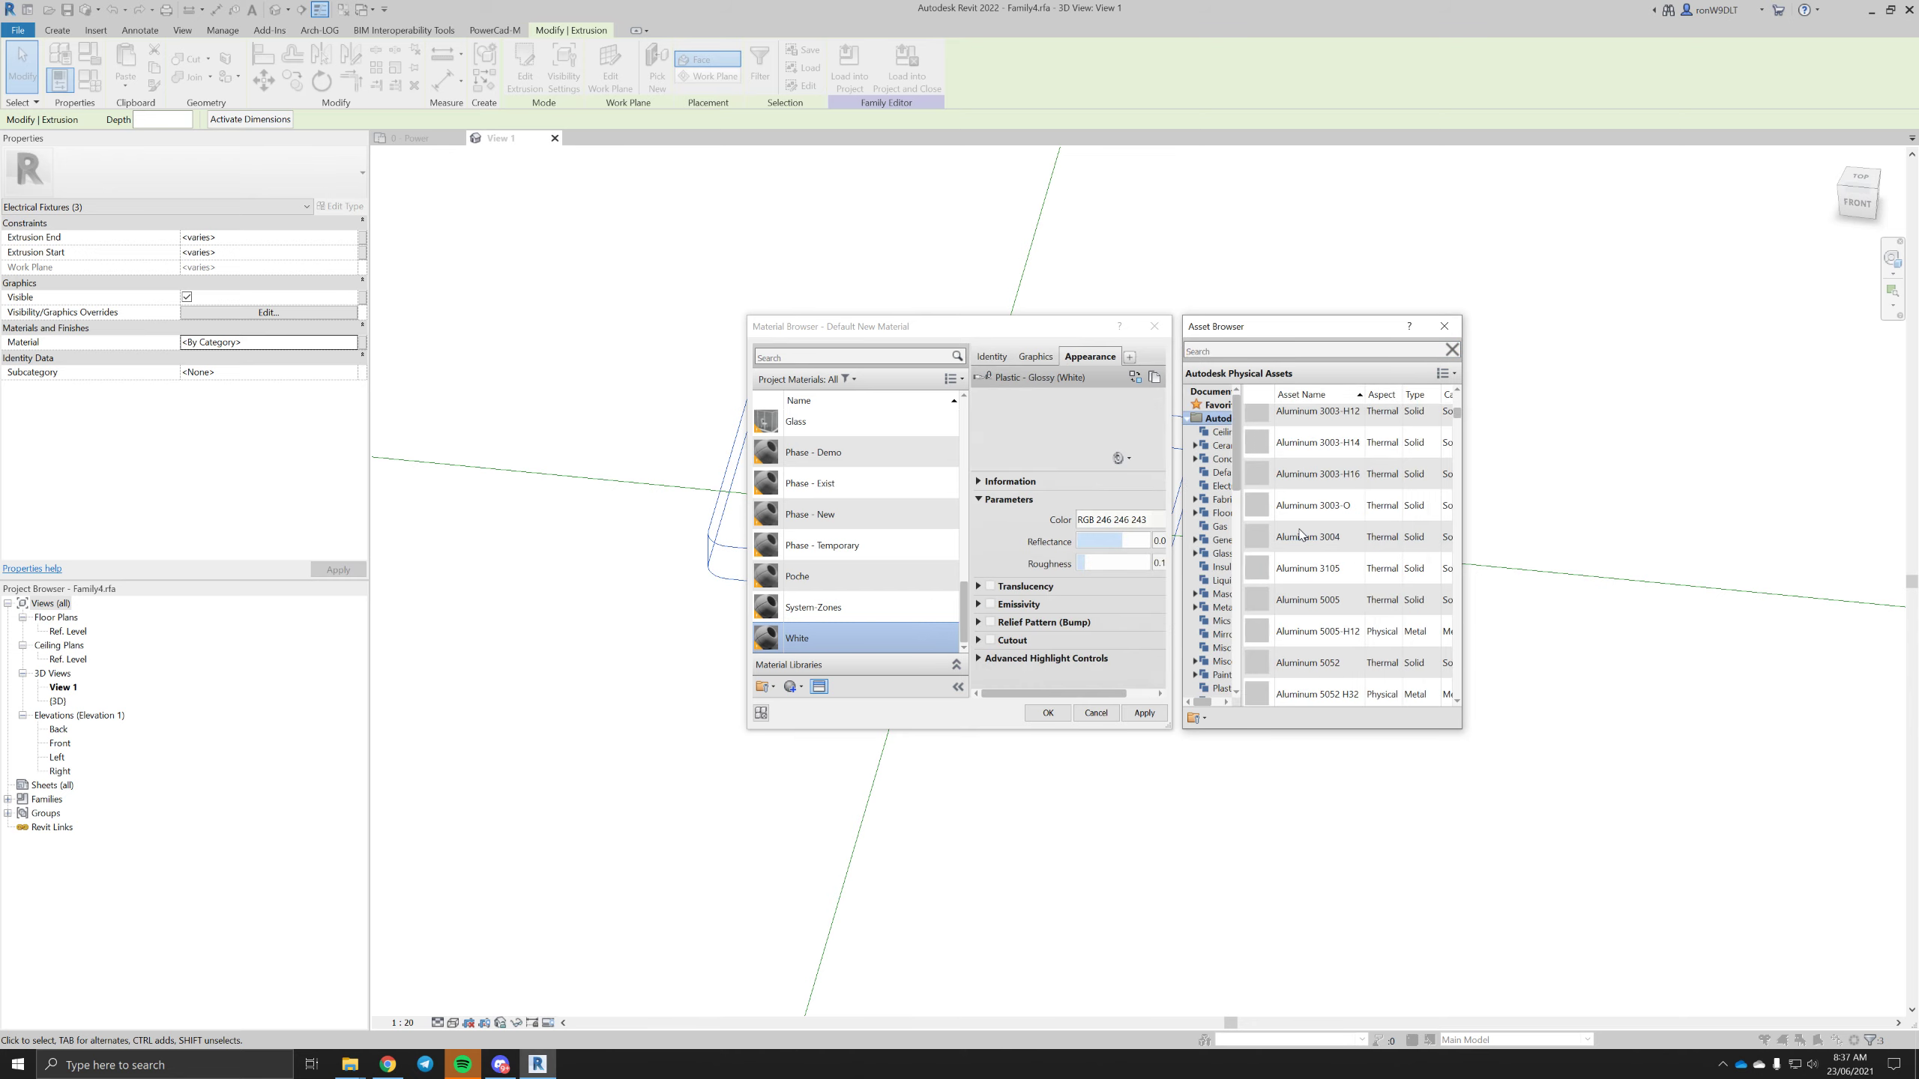
- Assign the White material to the plate and both switches and display the 3D view shaded
left_click(1048, 714)
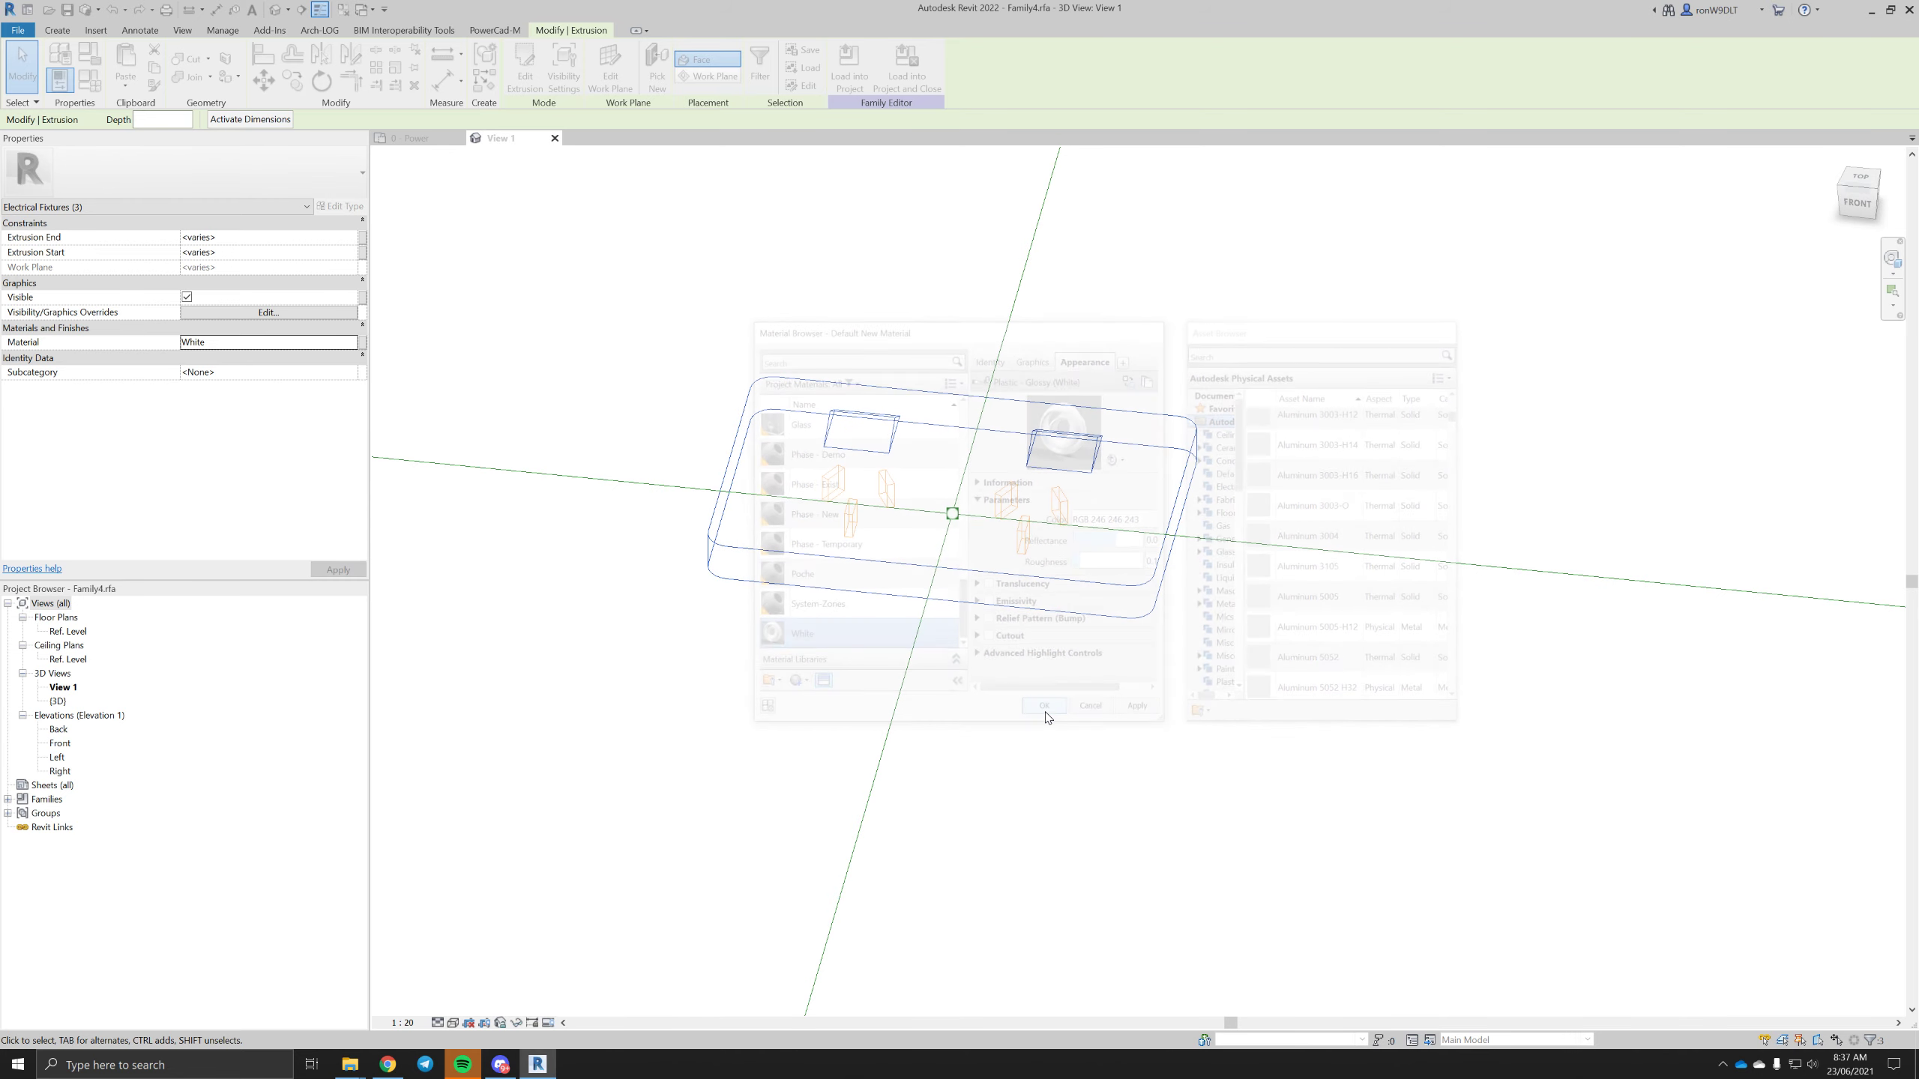
left_click(1201, 351)
key("d")
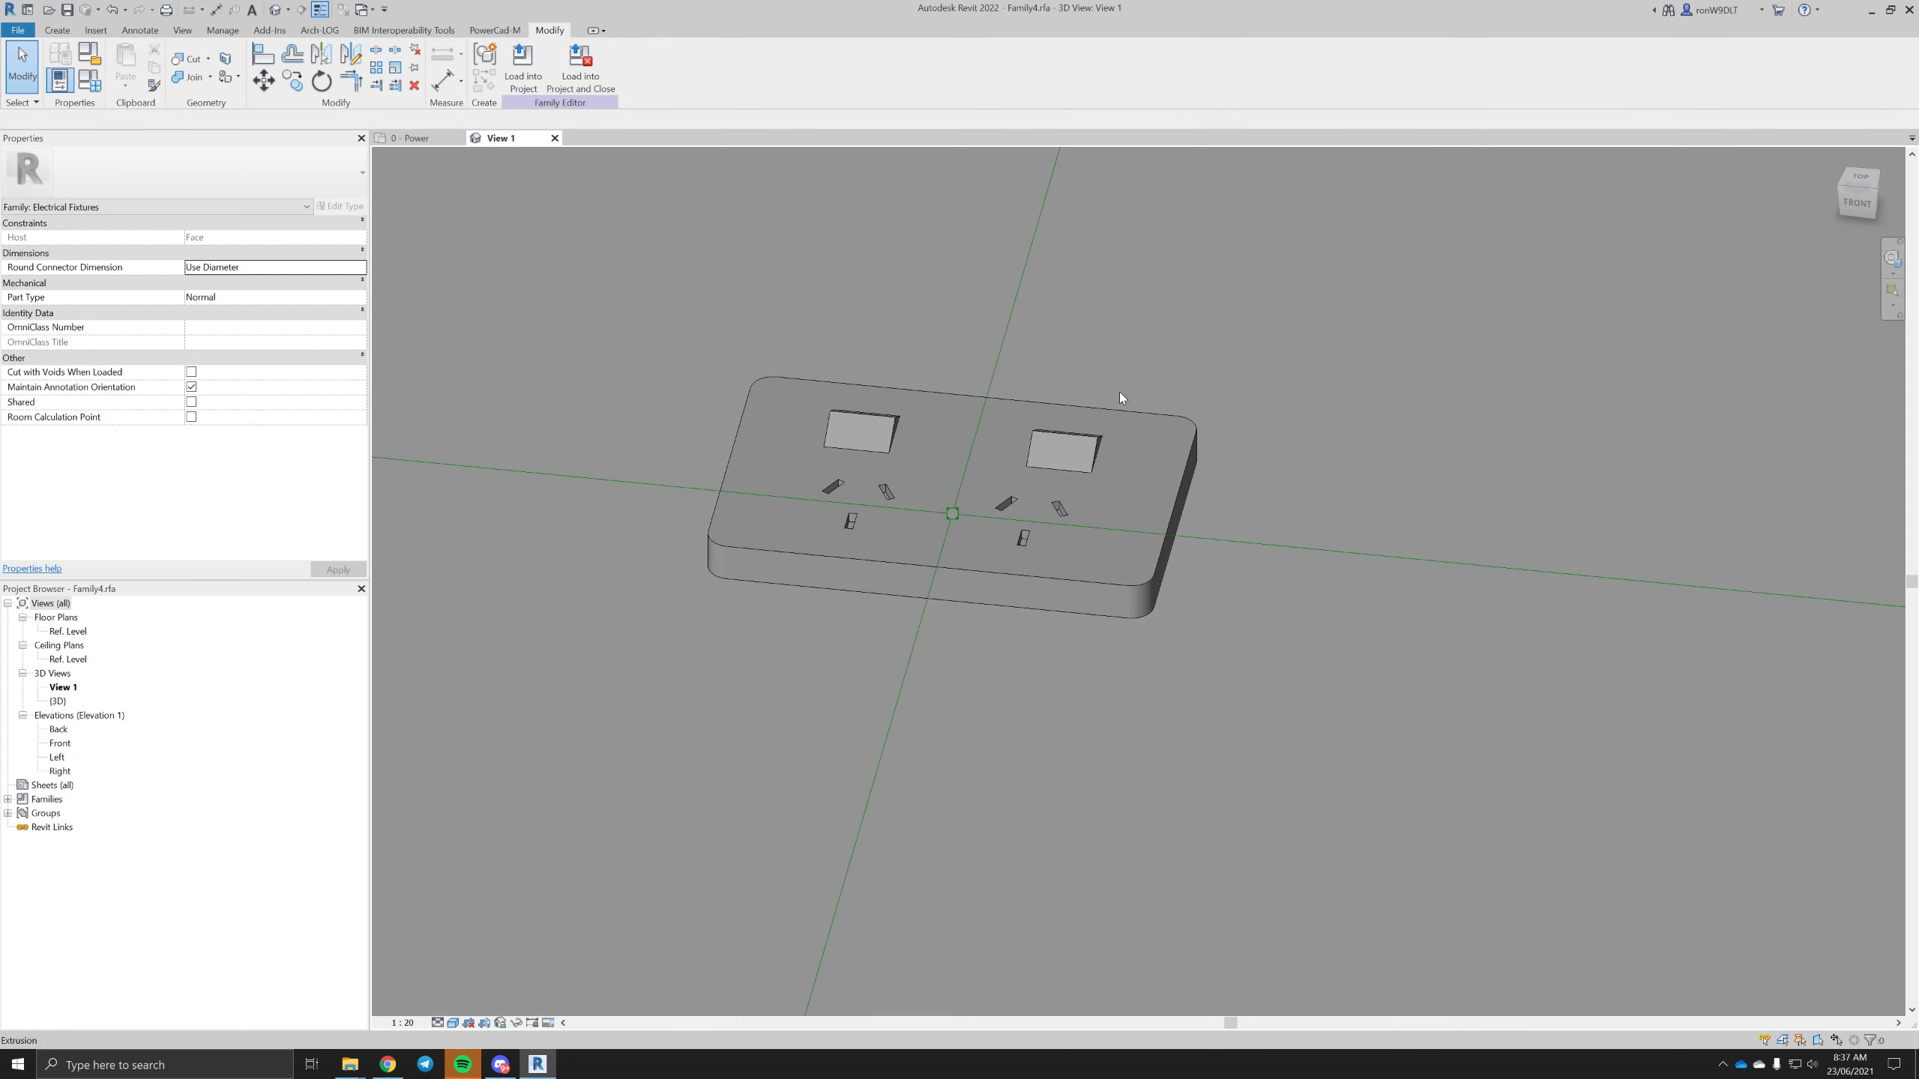
scroll(1119, 391, "down", 3)
middle_click_drag(1306, 514, 1260, 603, "shift")
left_click(1180, 548)
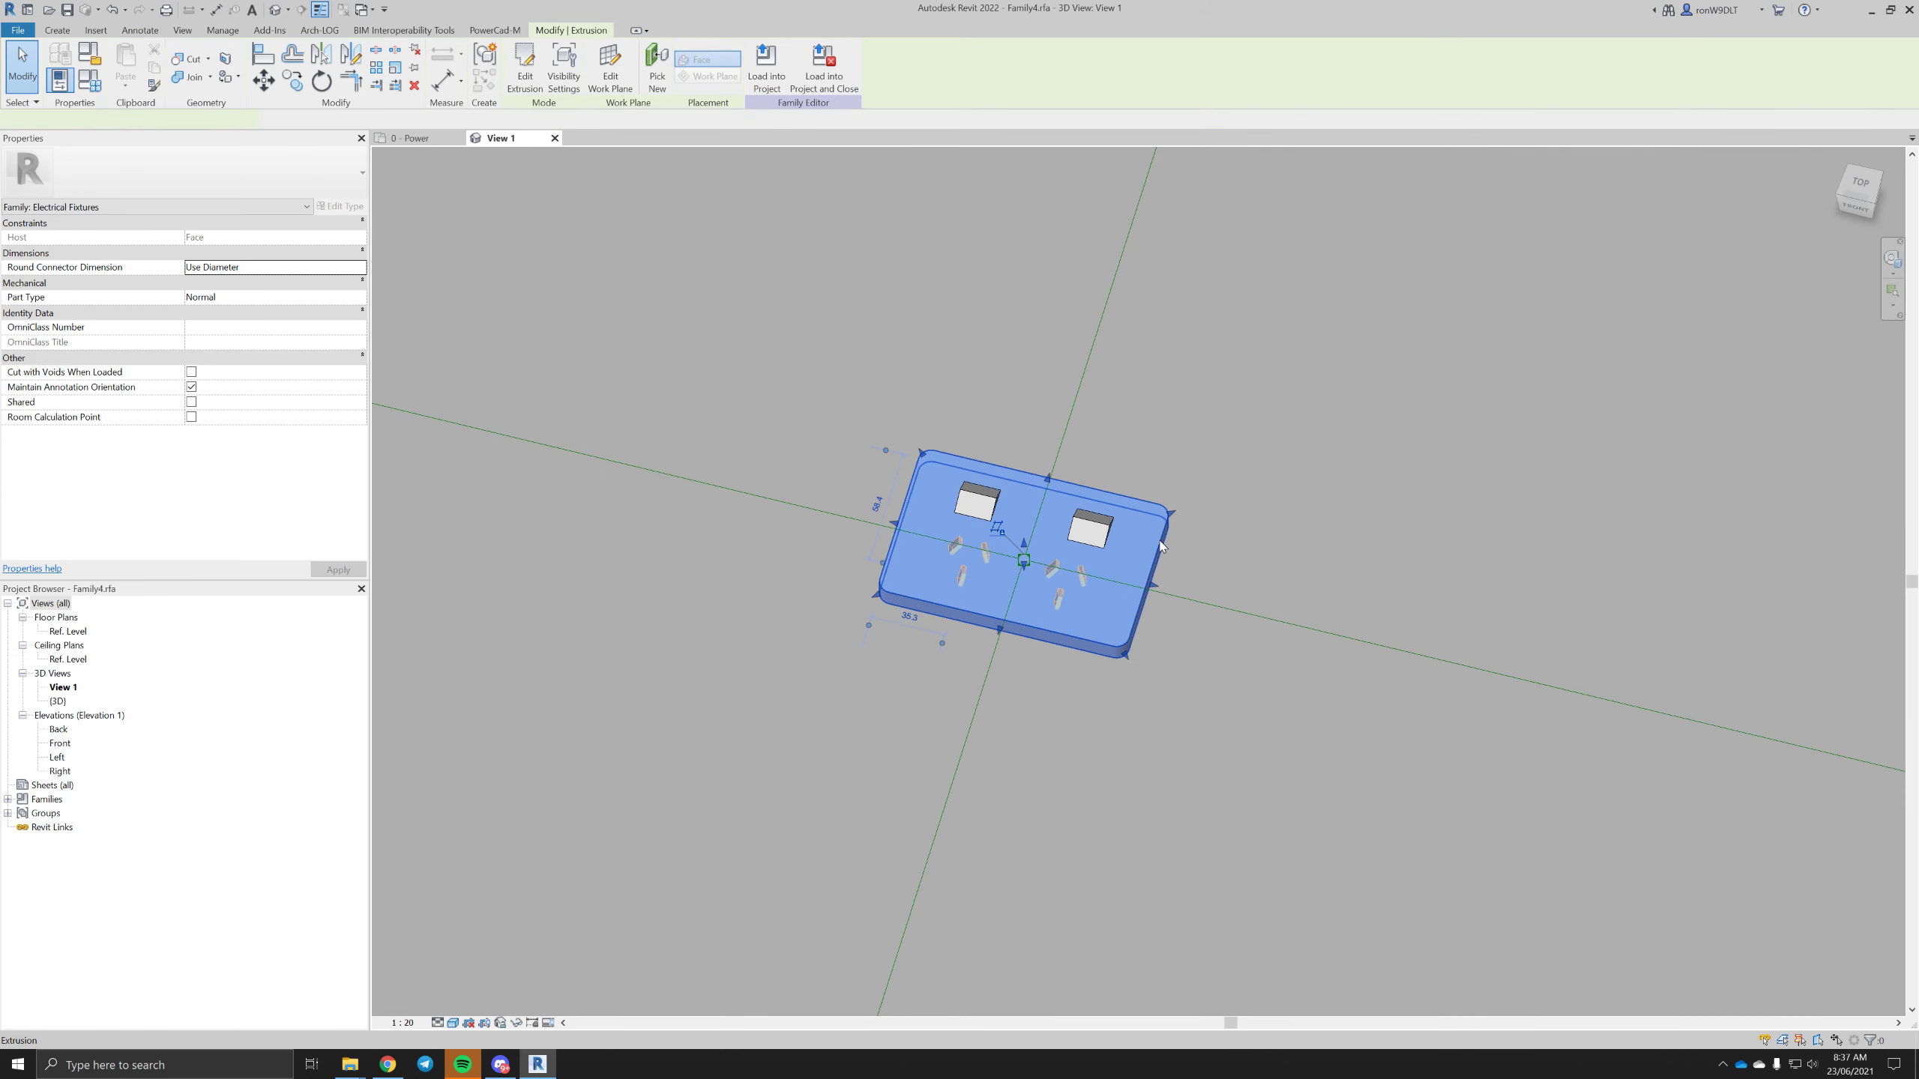
key("Escape")
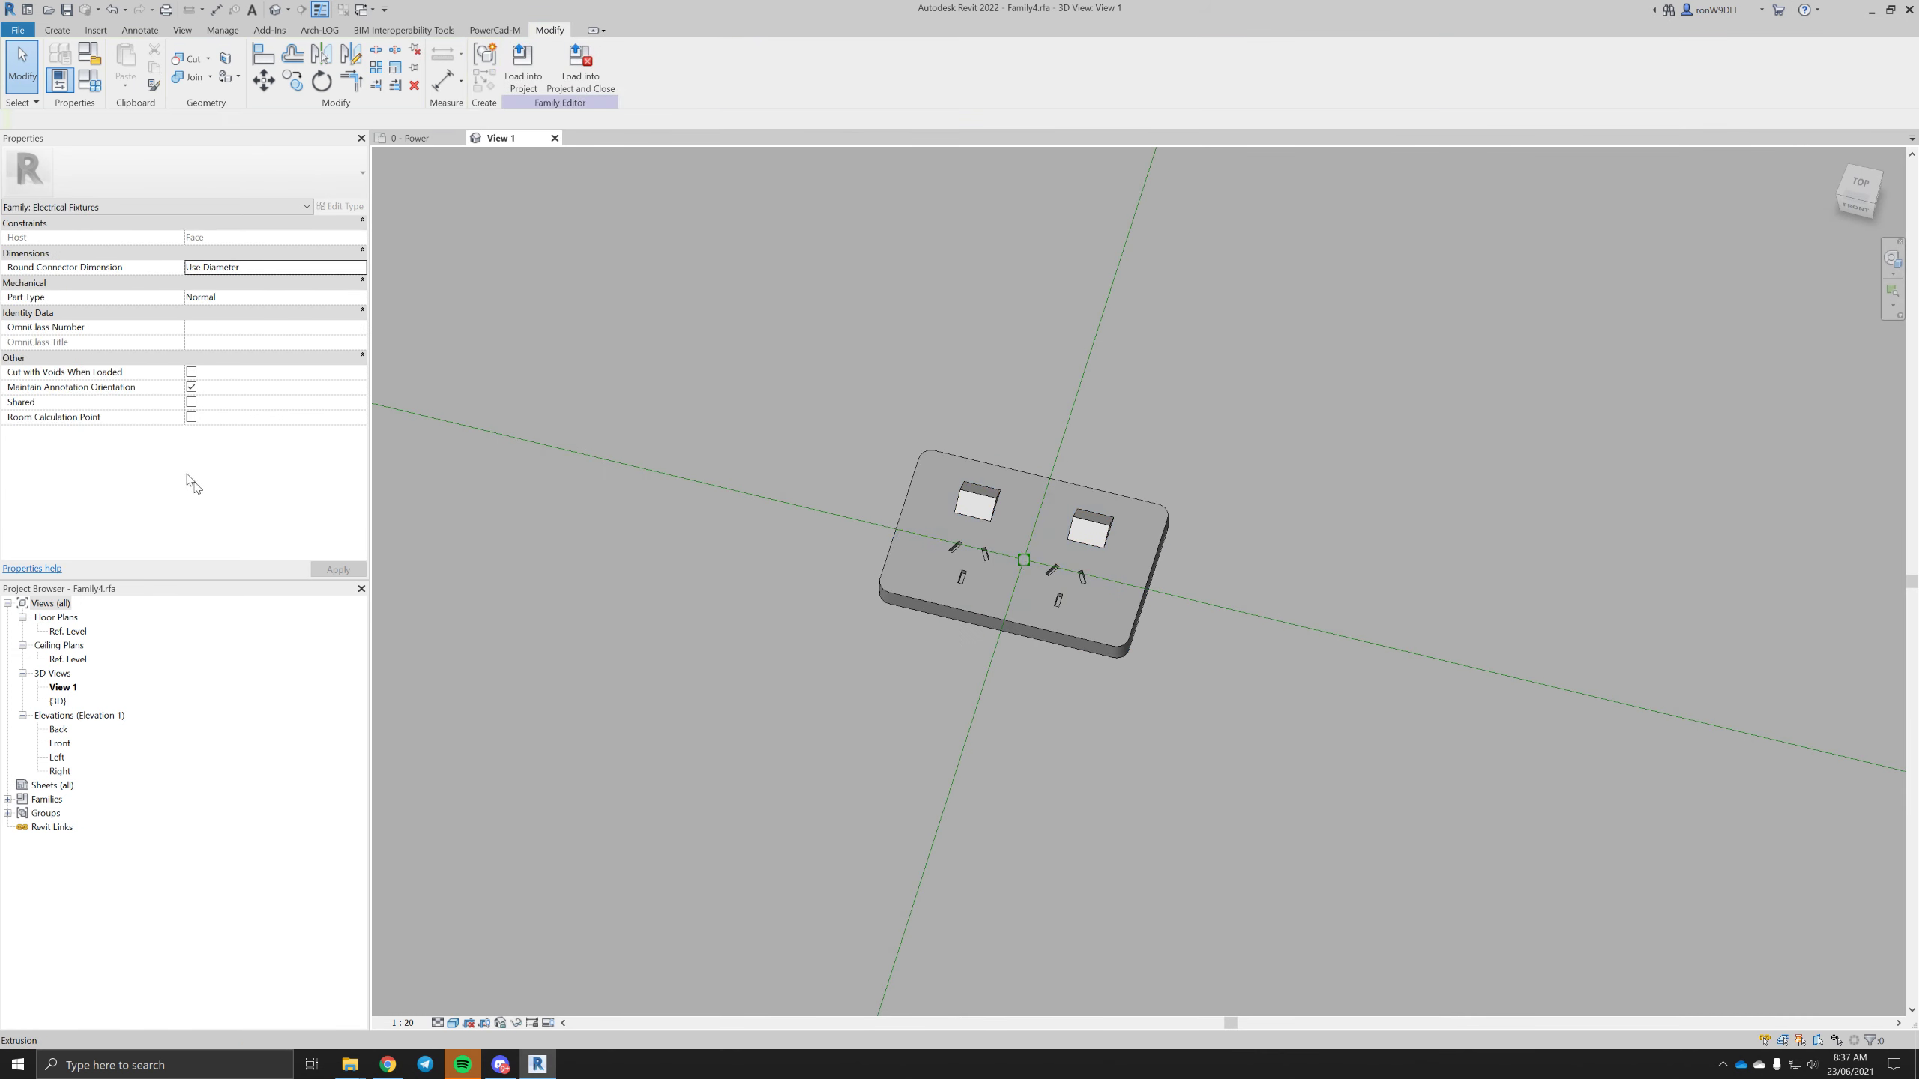
- Make the plate's White material use its render appearance for shading
left_click(910, 491)
left_click(266, 343)
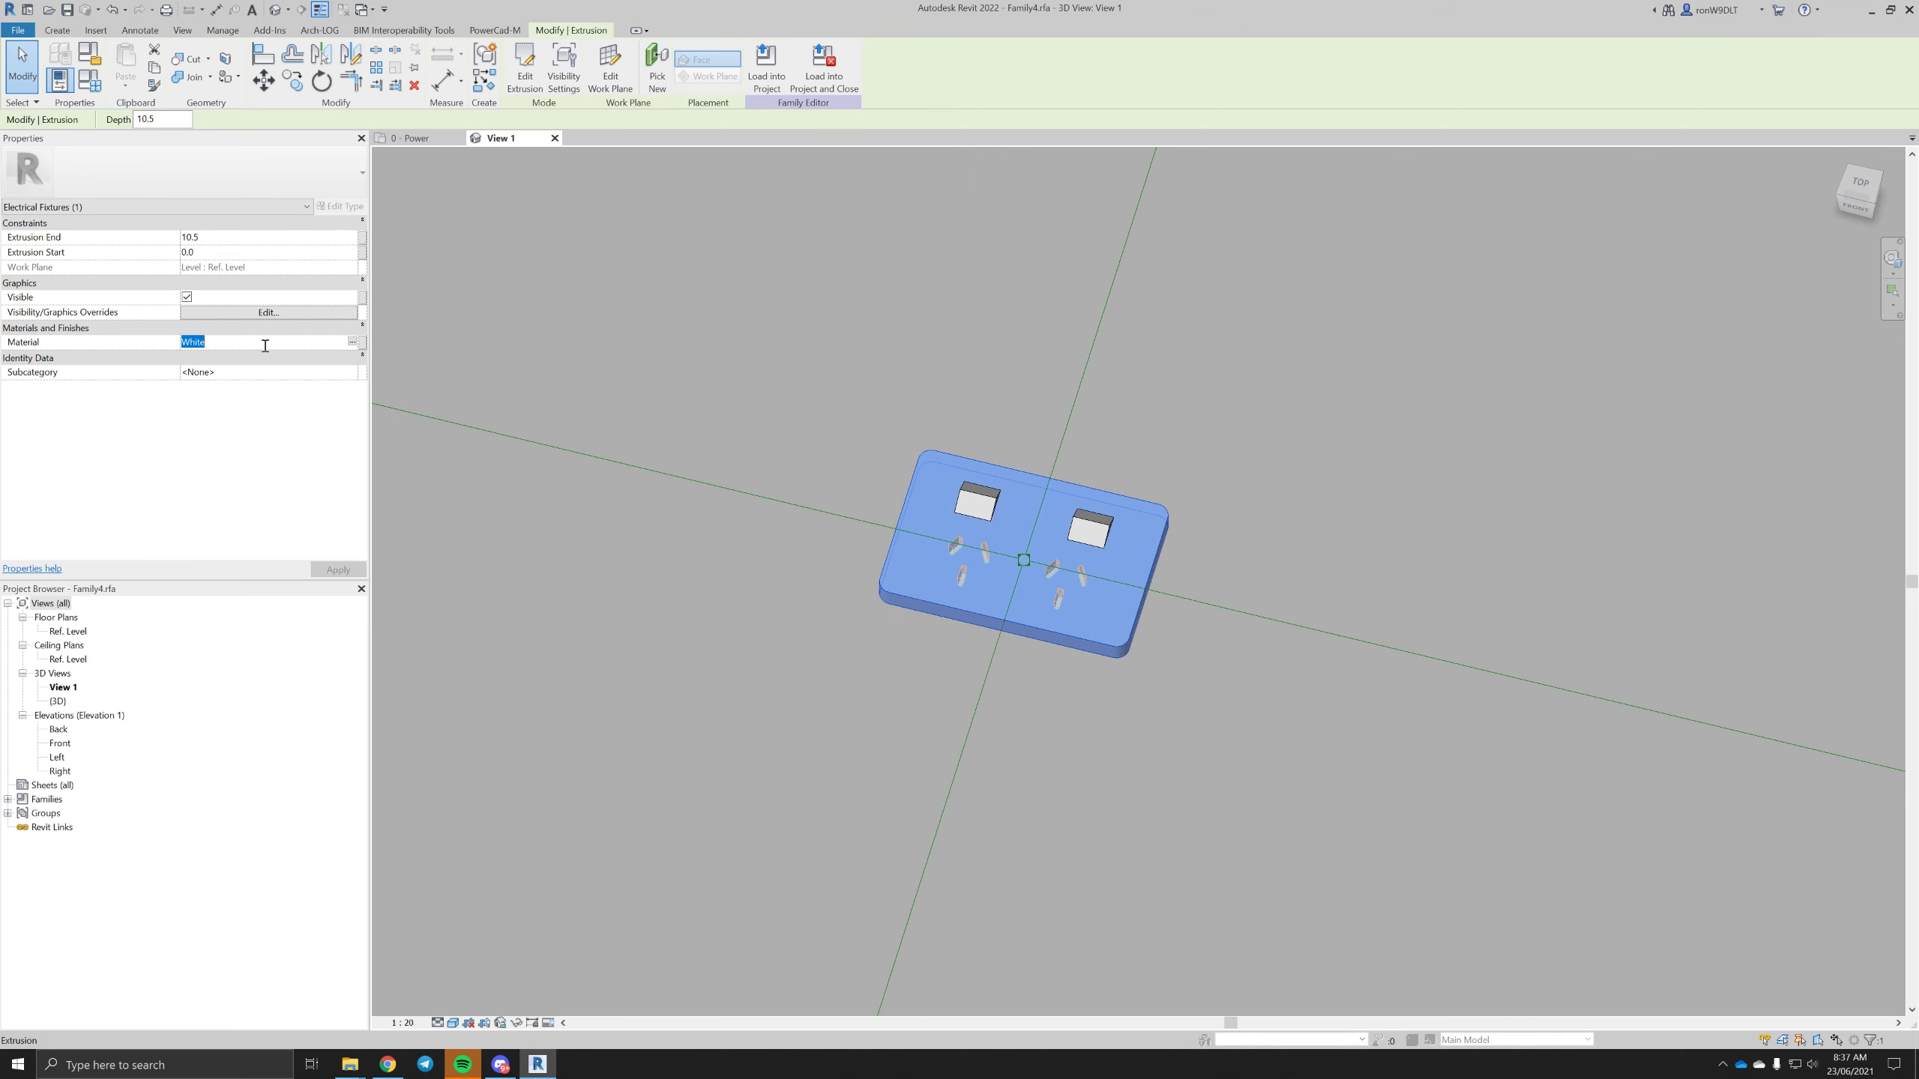
left_click(352, 342)
left_click(1035, 357)
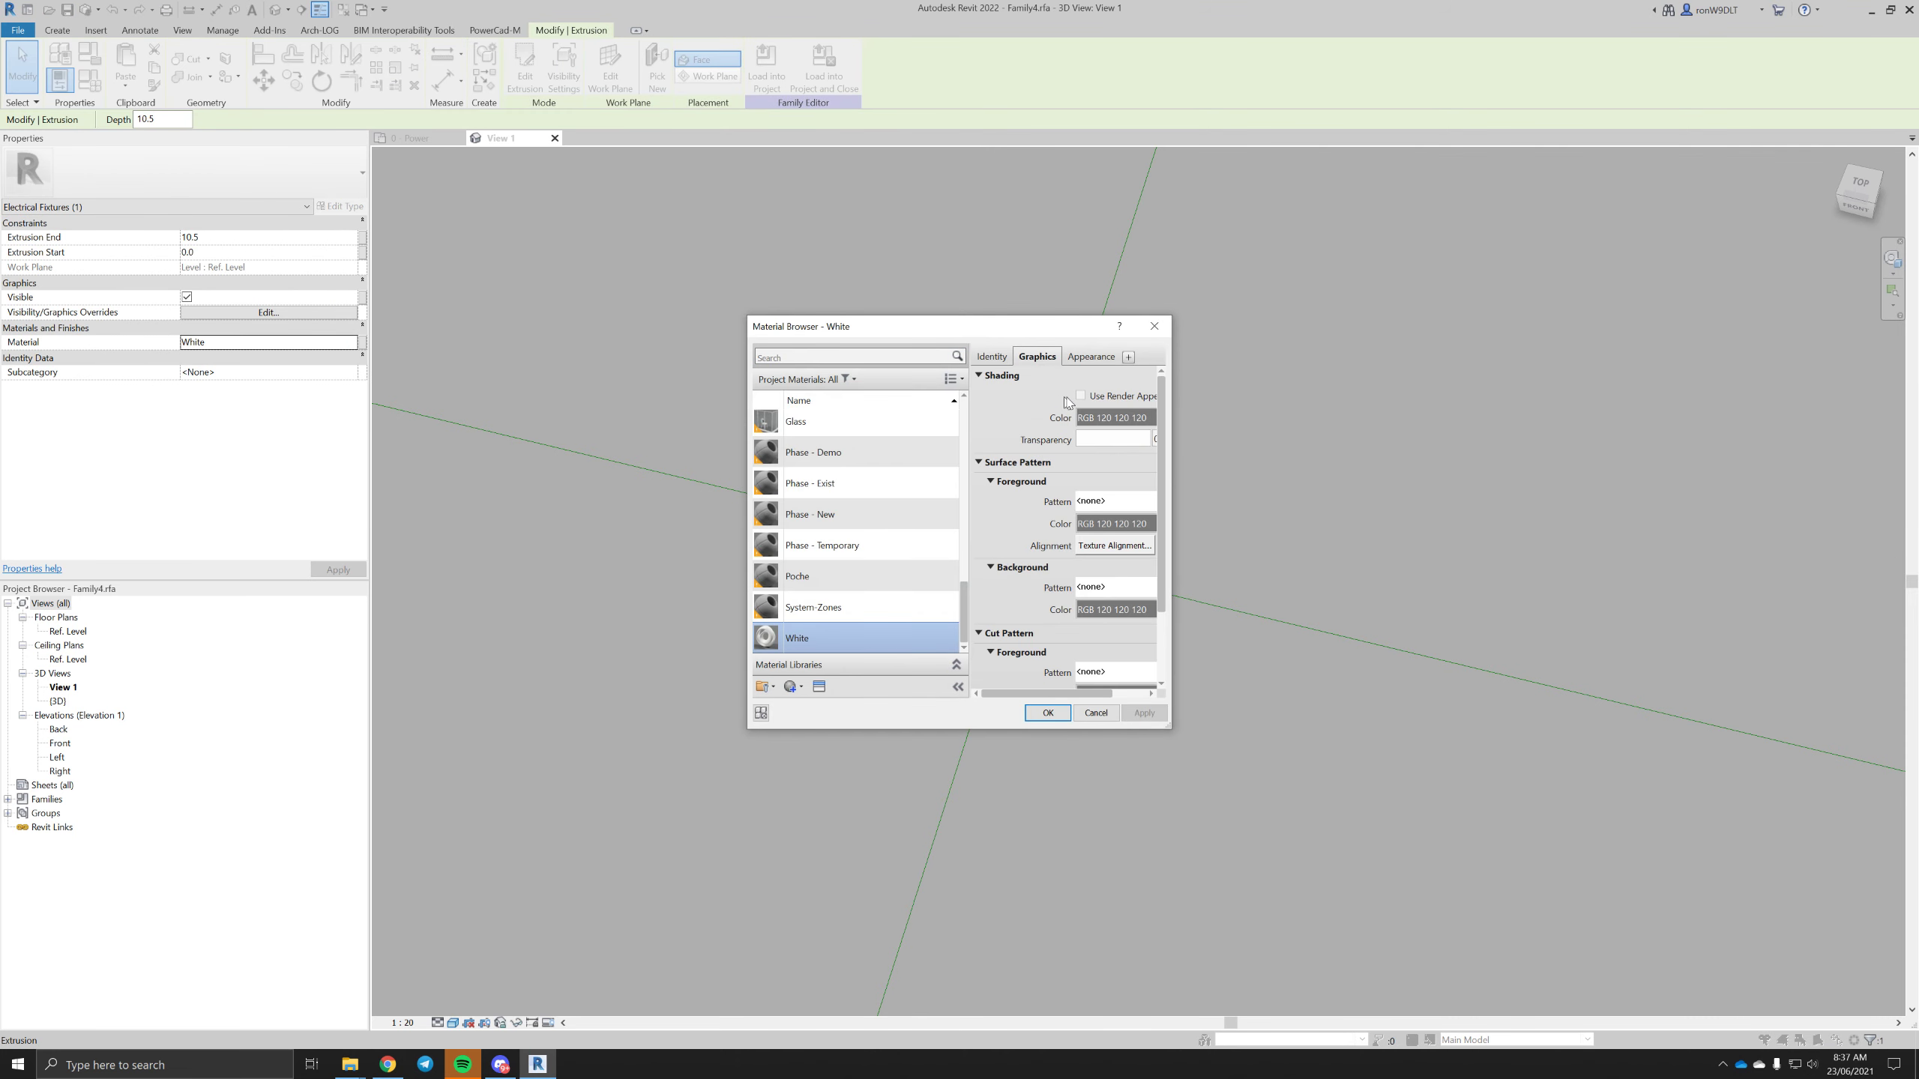
left_click(1080, 396)
left_click(1048, 717)
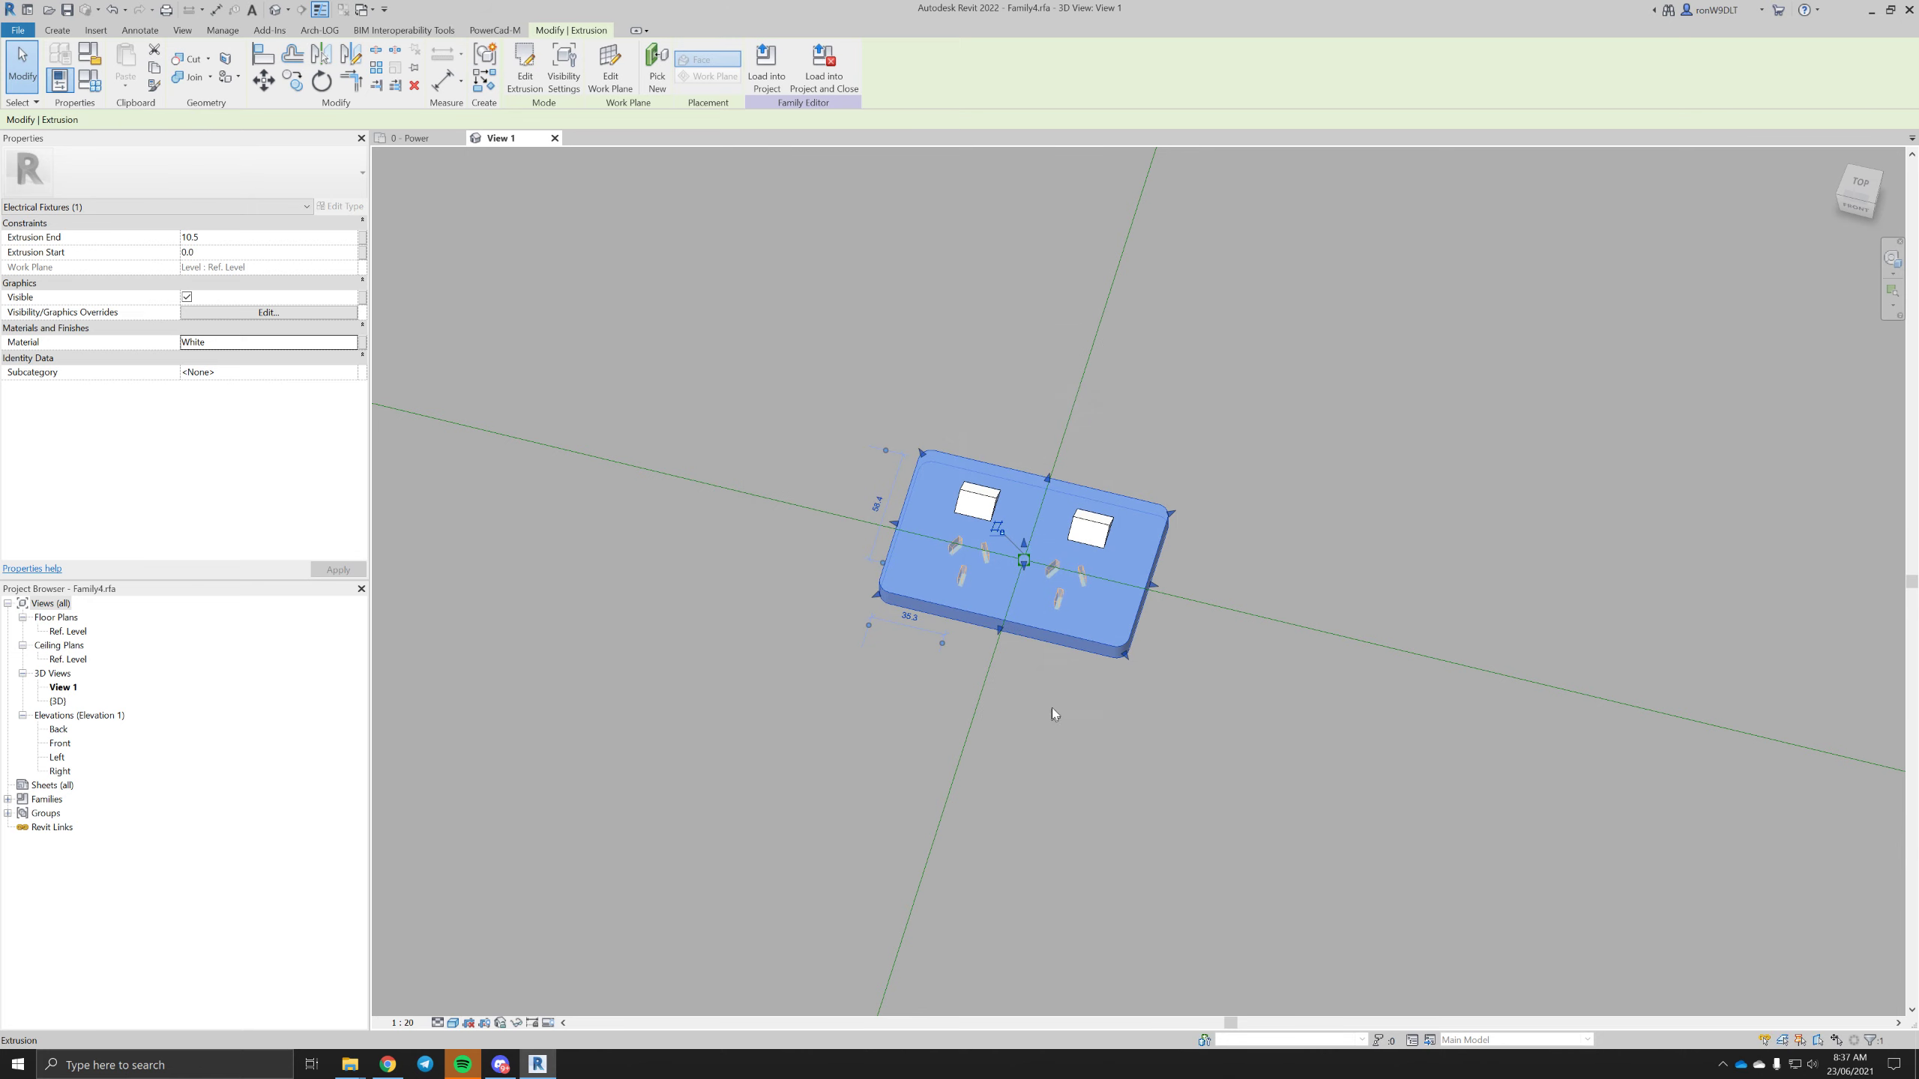
left_click(1333, 689)
- Load the outlet family into the project and close it without saving, overwriting the existing version and its parameter values
left_click(581, 69)
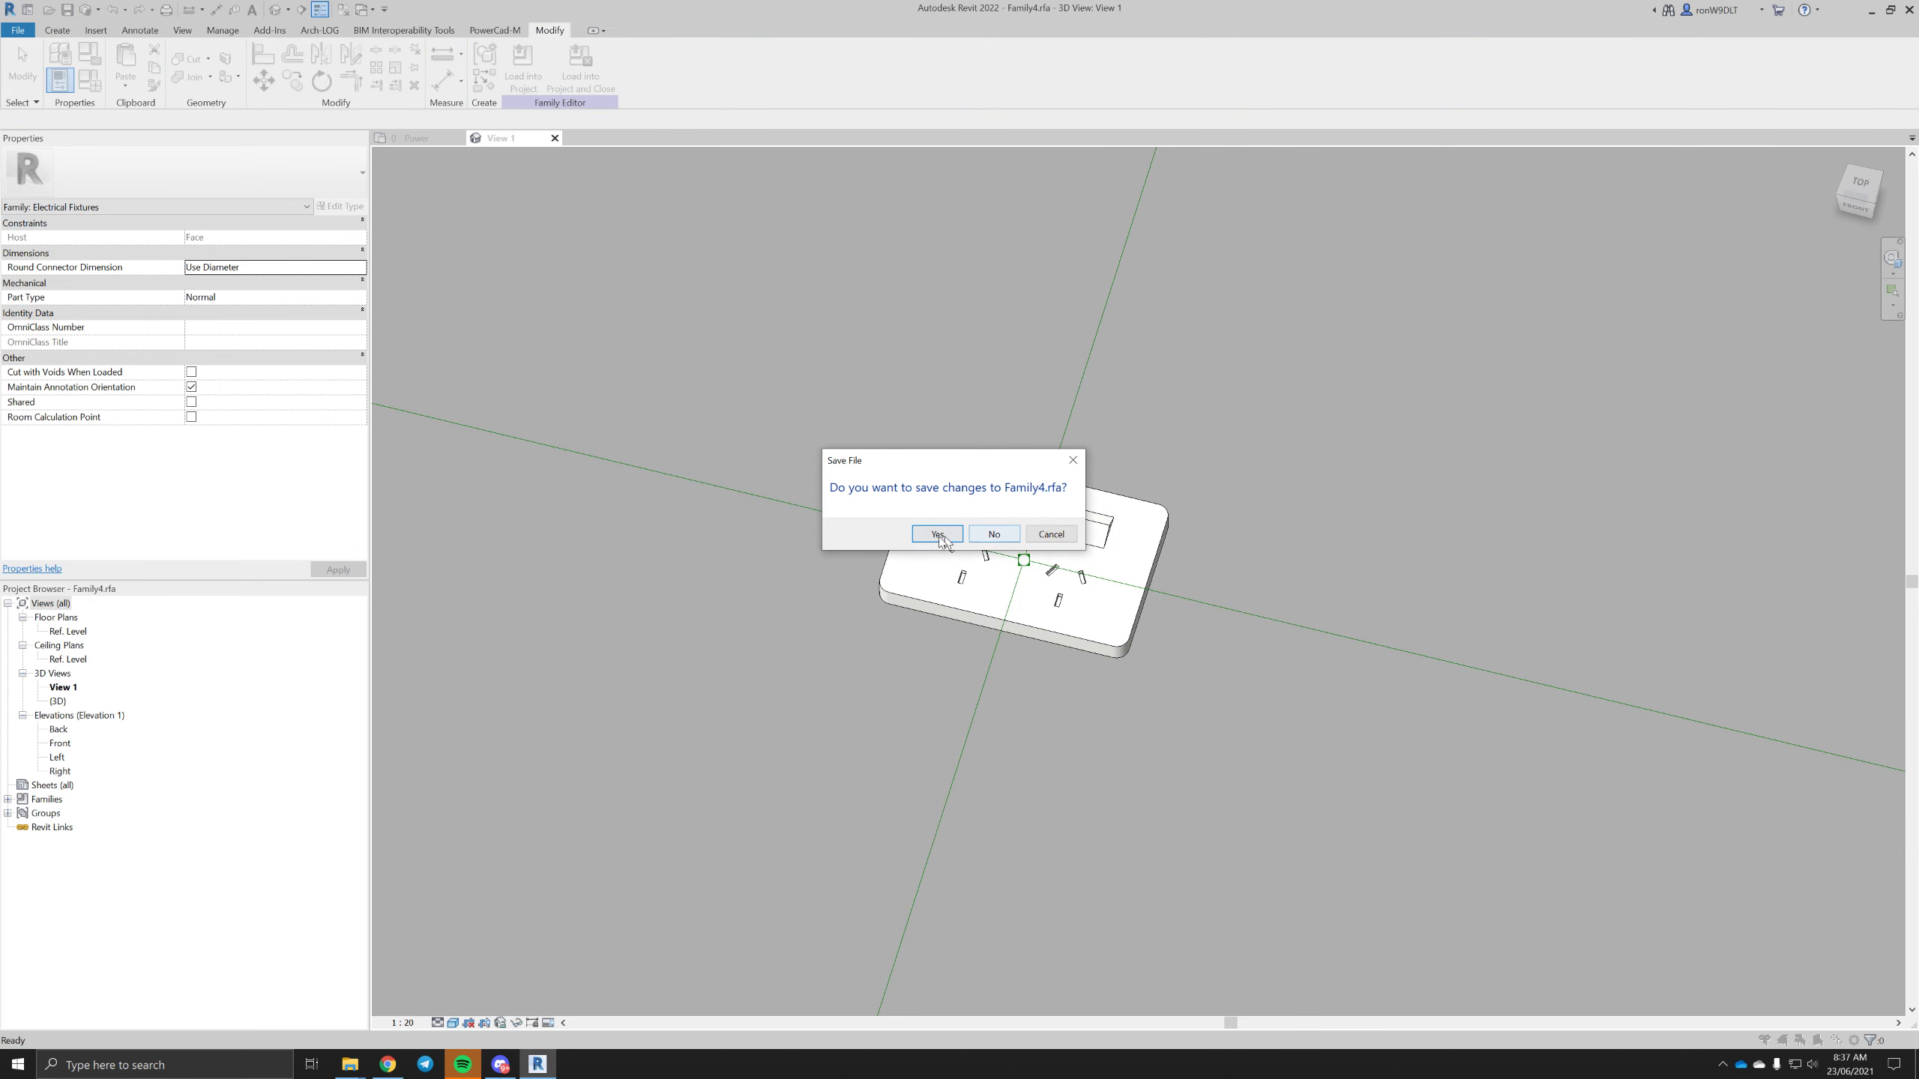
left_click(937, 537)
key("Escape")
left_click(607, 90)
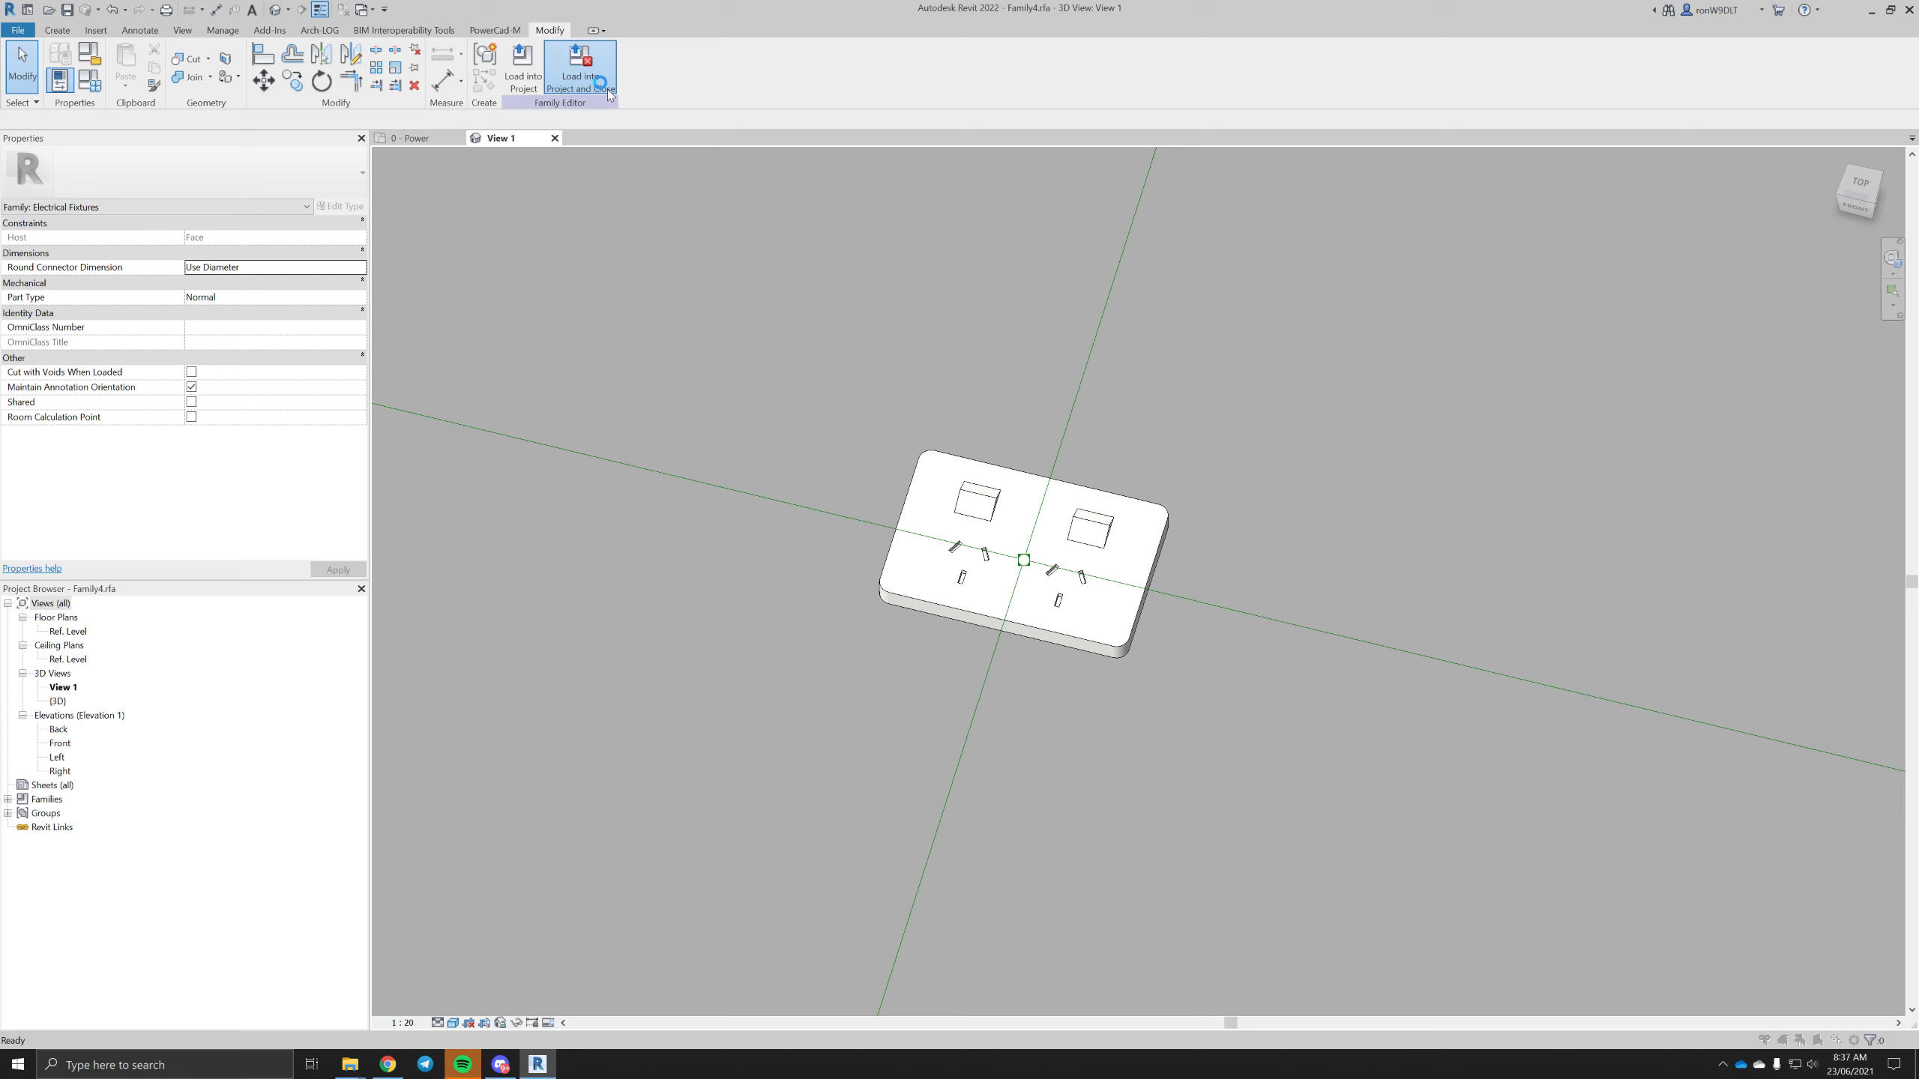
left_click(979, 534)
left_click(972, 536)
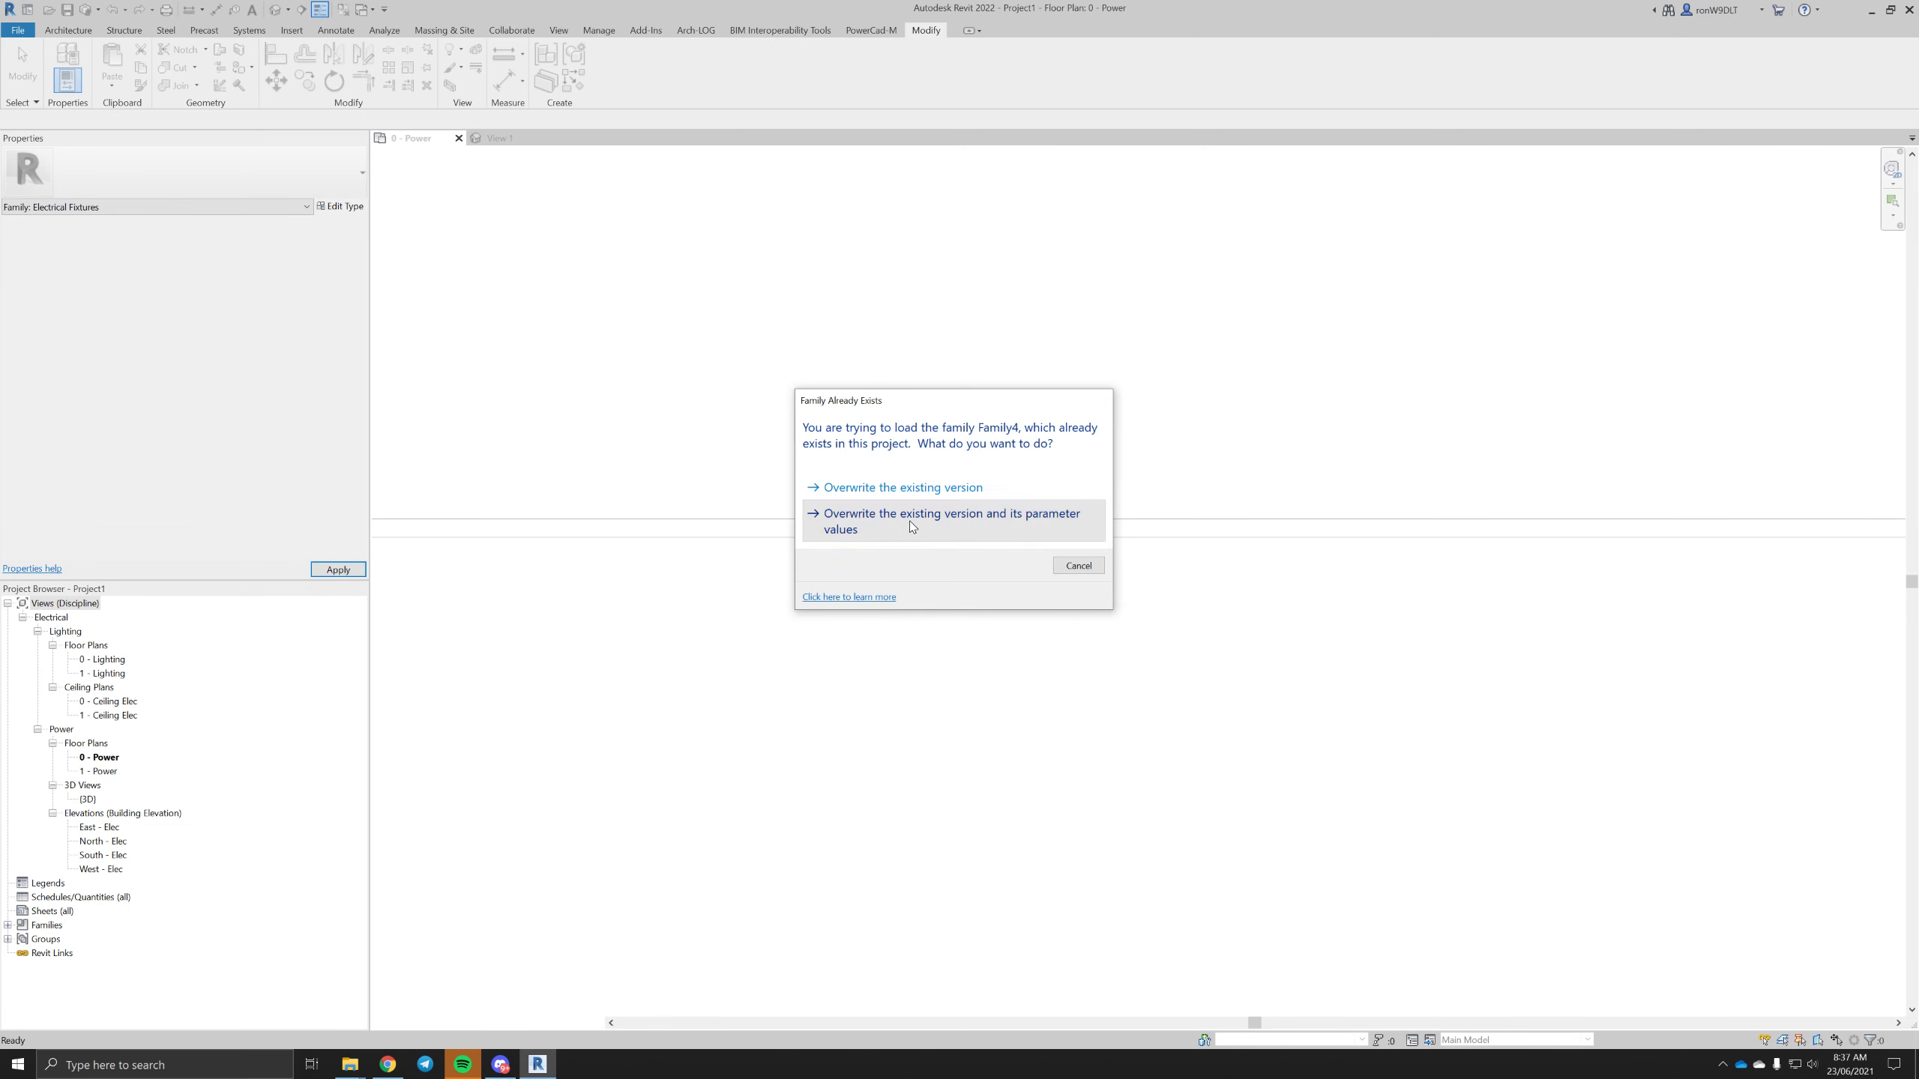
left_click(957, 527)
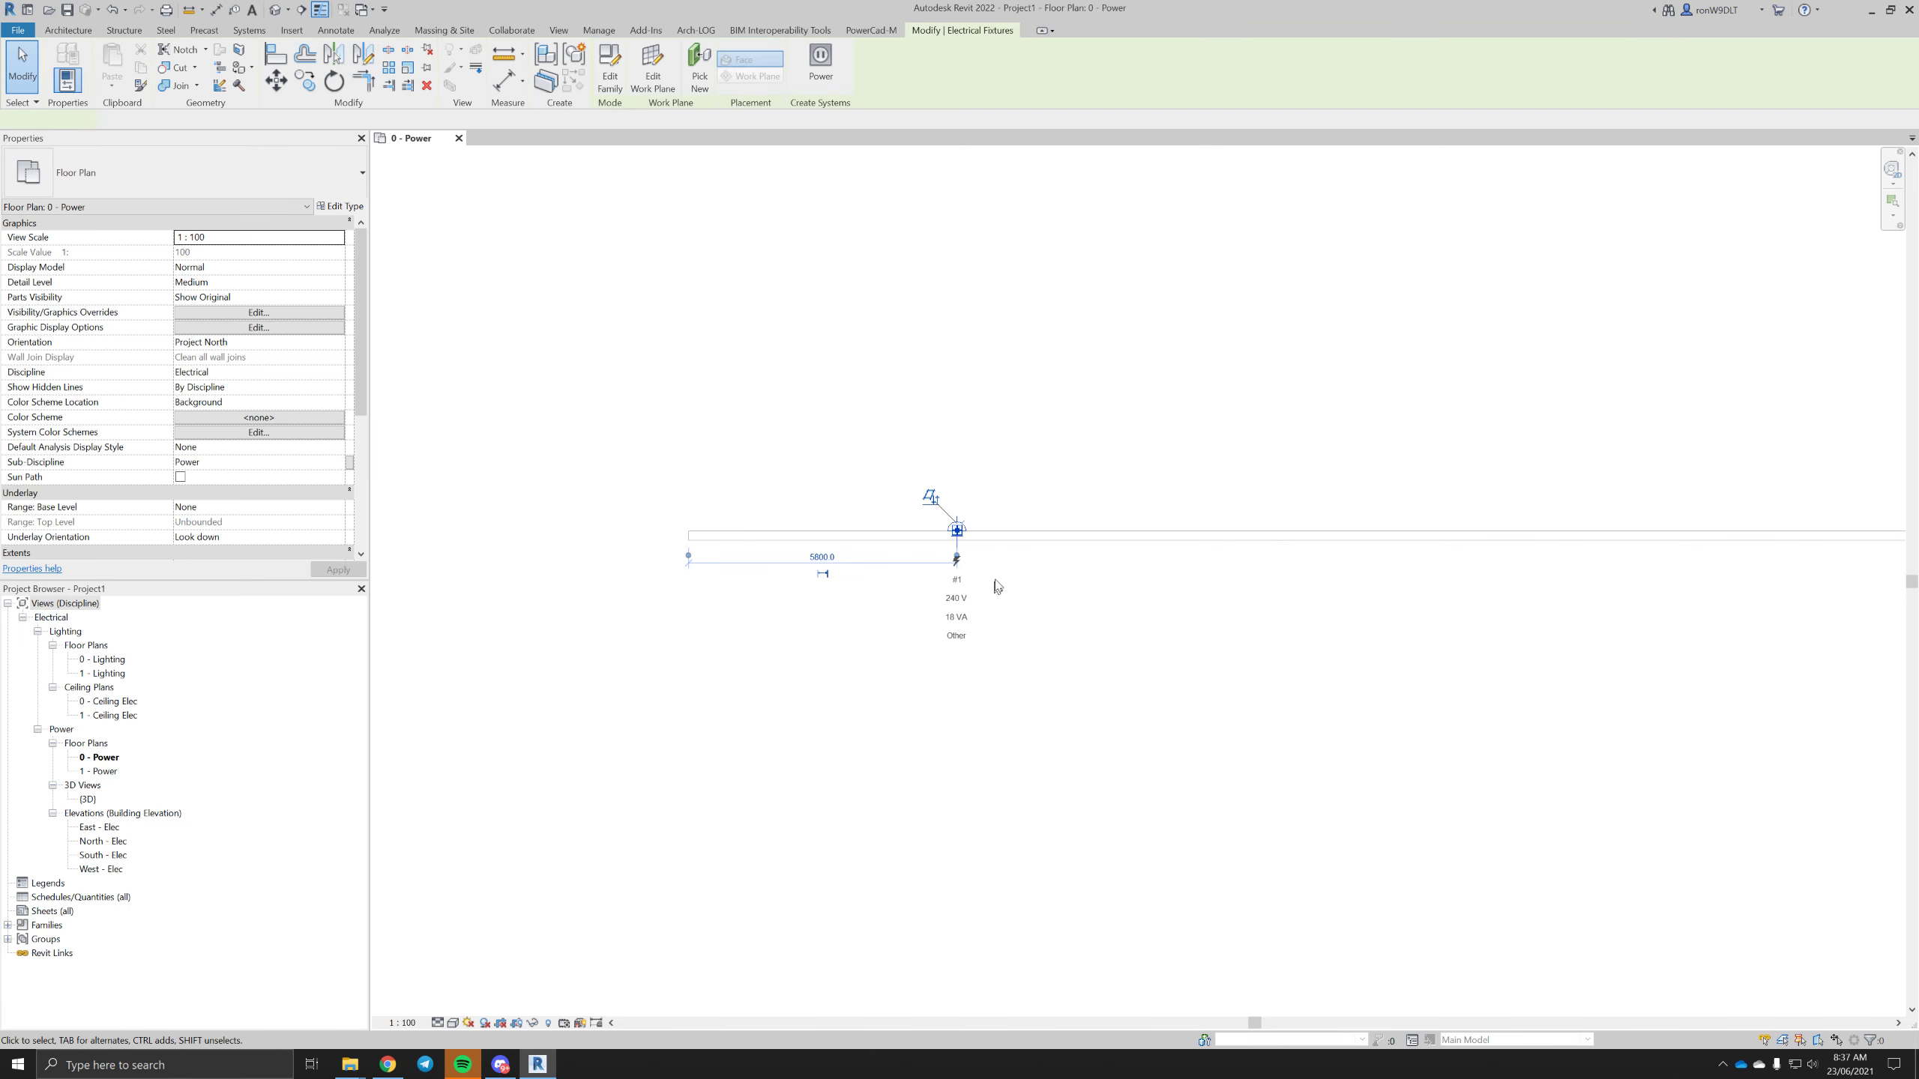
- Draw a section above the outlet in the floor plan, looking towards the wall, and open its view
middle_click_drag(1093, 582, 891, 548)
scroll(981, 556, "down", 2)
key("Escape")
scroll(893, 533, "up", 3)
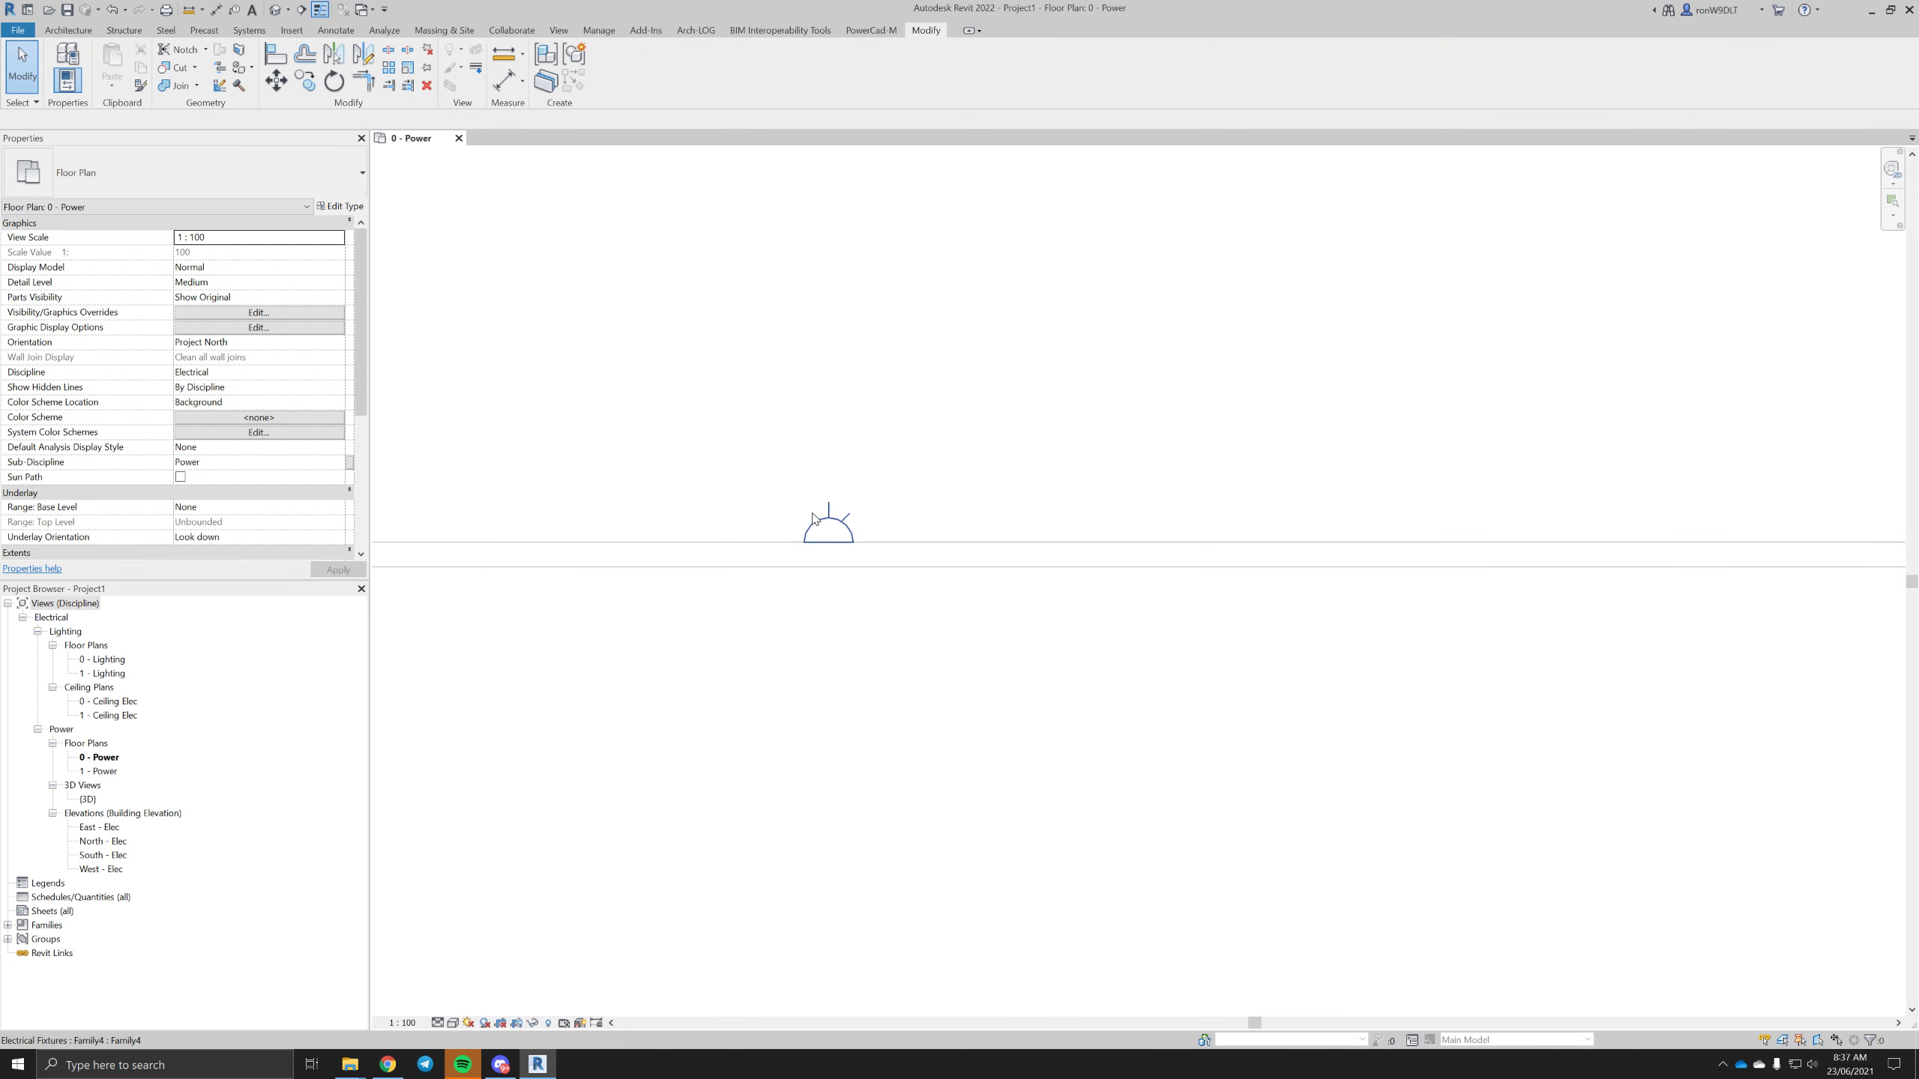
left_click(821, 514)
key("Escape")
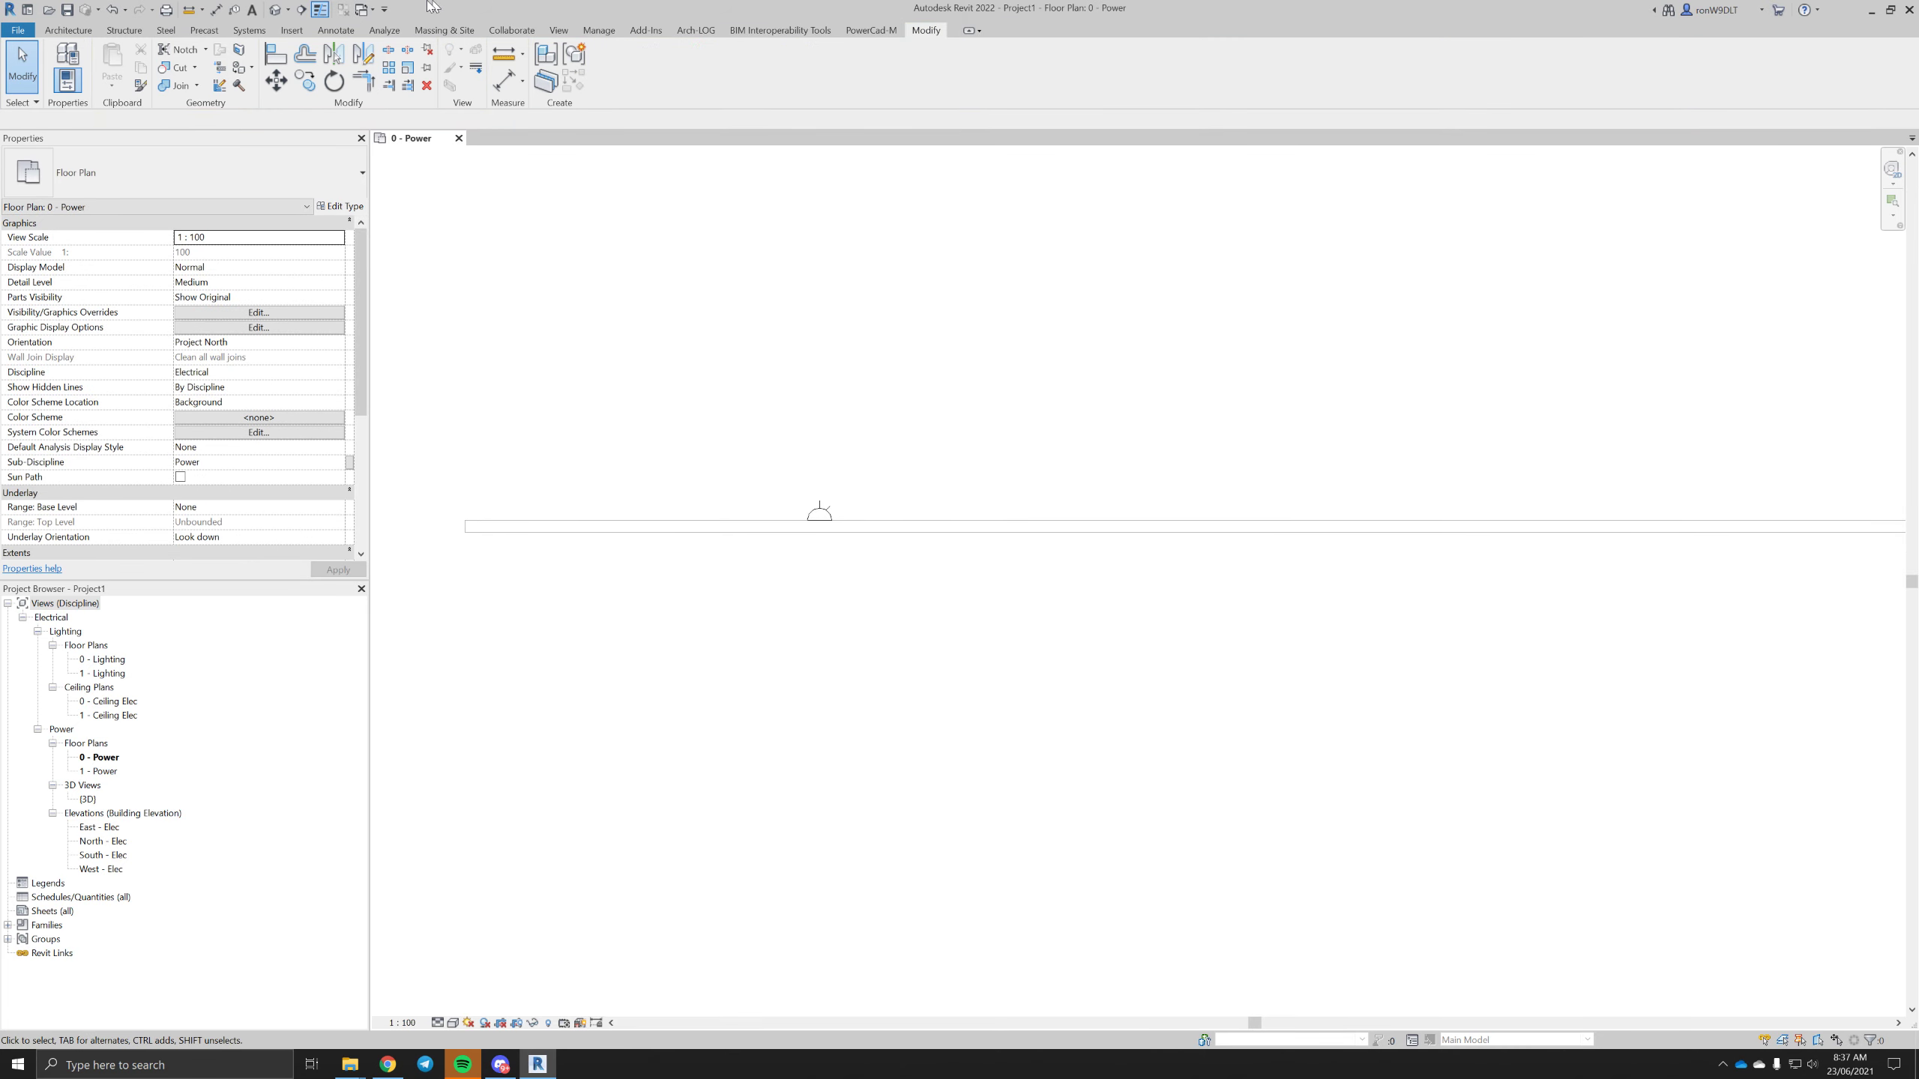
left_click(300, 10)
left_click(1095, 420)
left_click(603, 420)
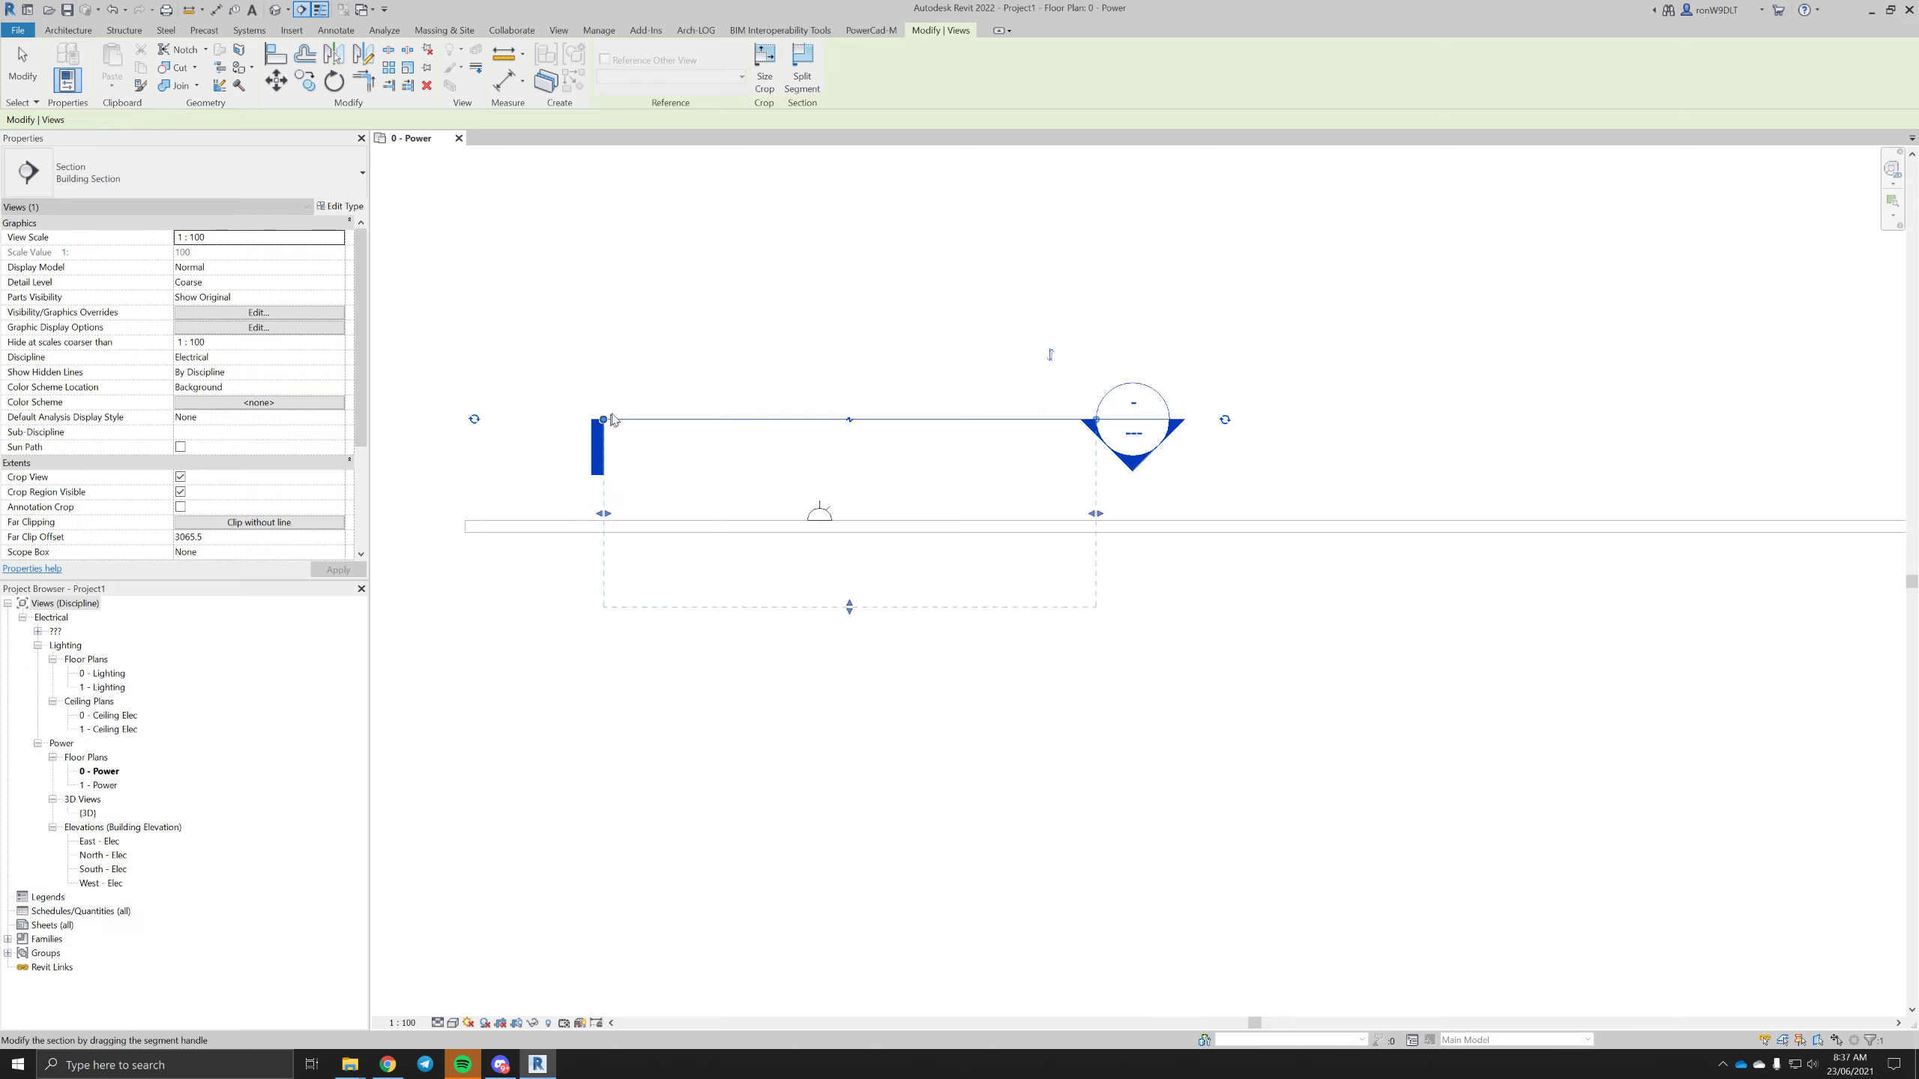
double_click(1133, 427)
- Add an aligned dimension between Level 0 and the outlet in the section view
middle_click_drag(1191, 814, 1073, 573)
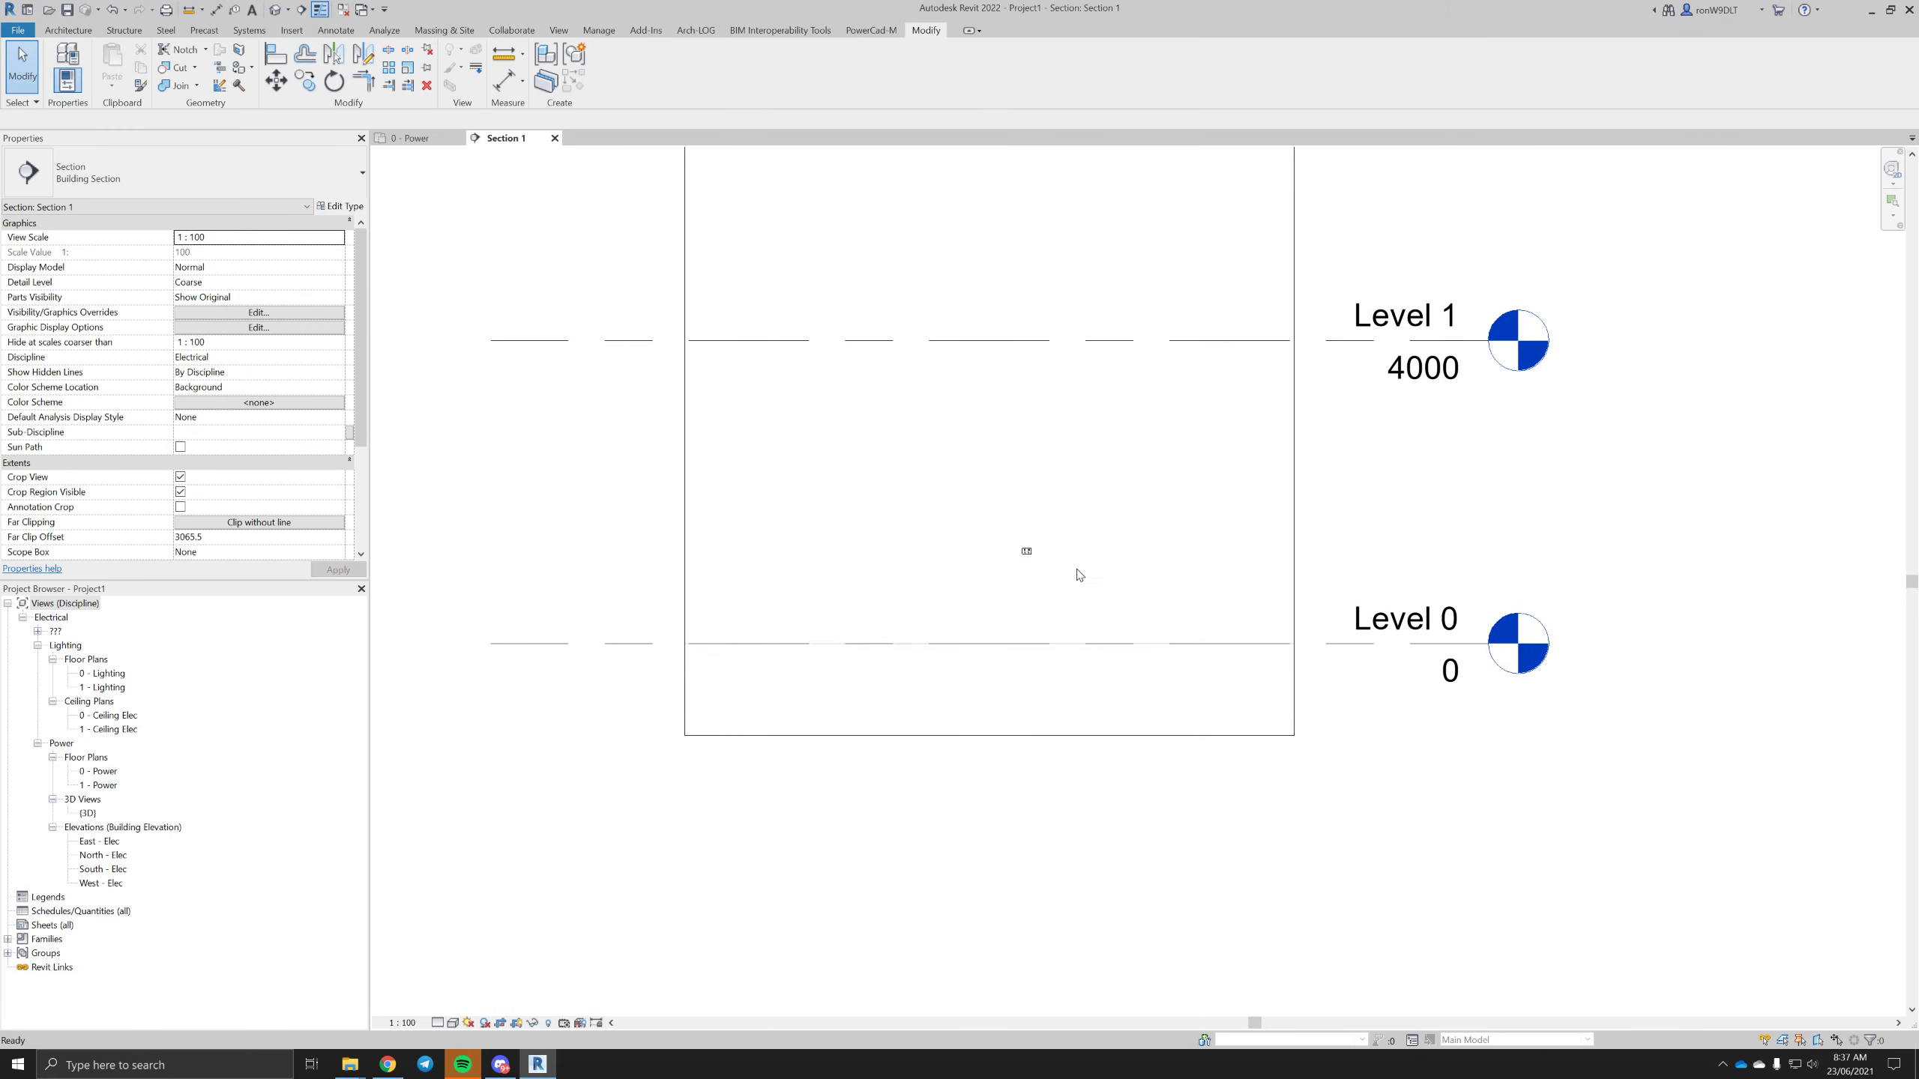
scroll(1073, 573, "up", 3)
key("i")
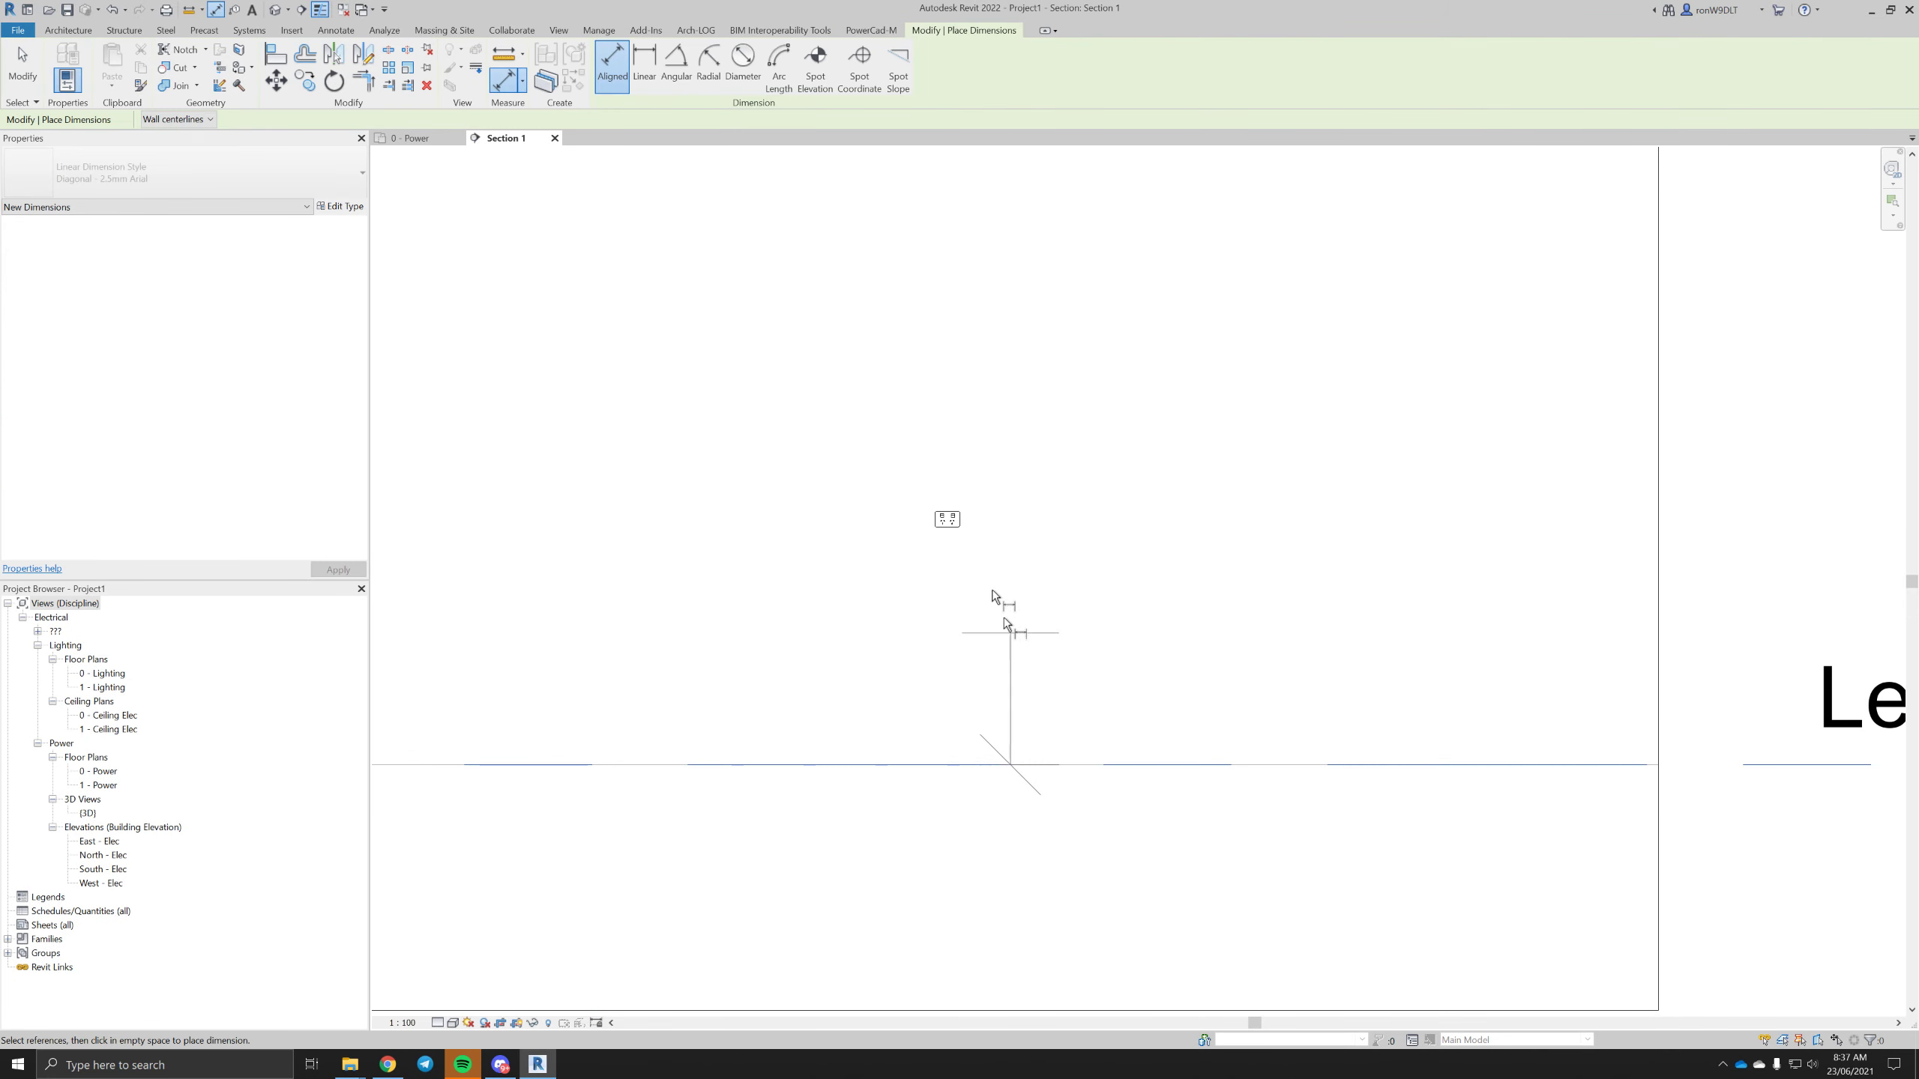
scroll(954, 526, "up", 3)
left_click(939, 509)
scroll(1366, 505, "down", 4)
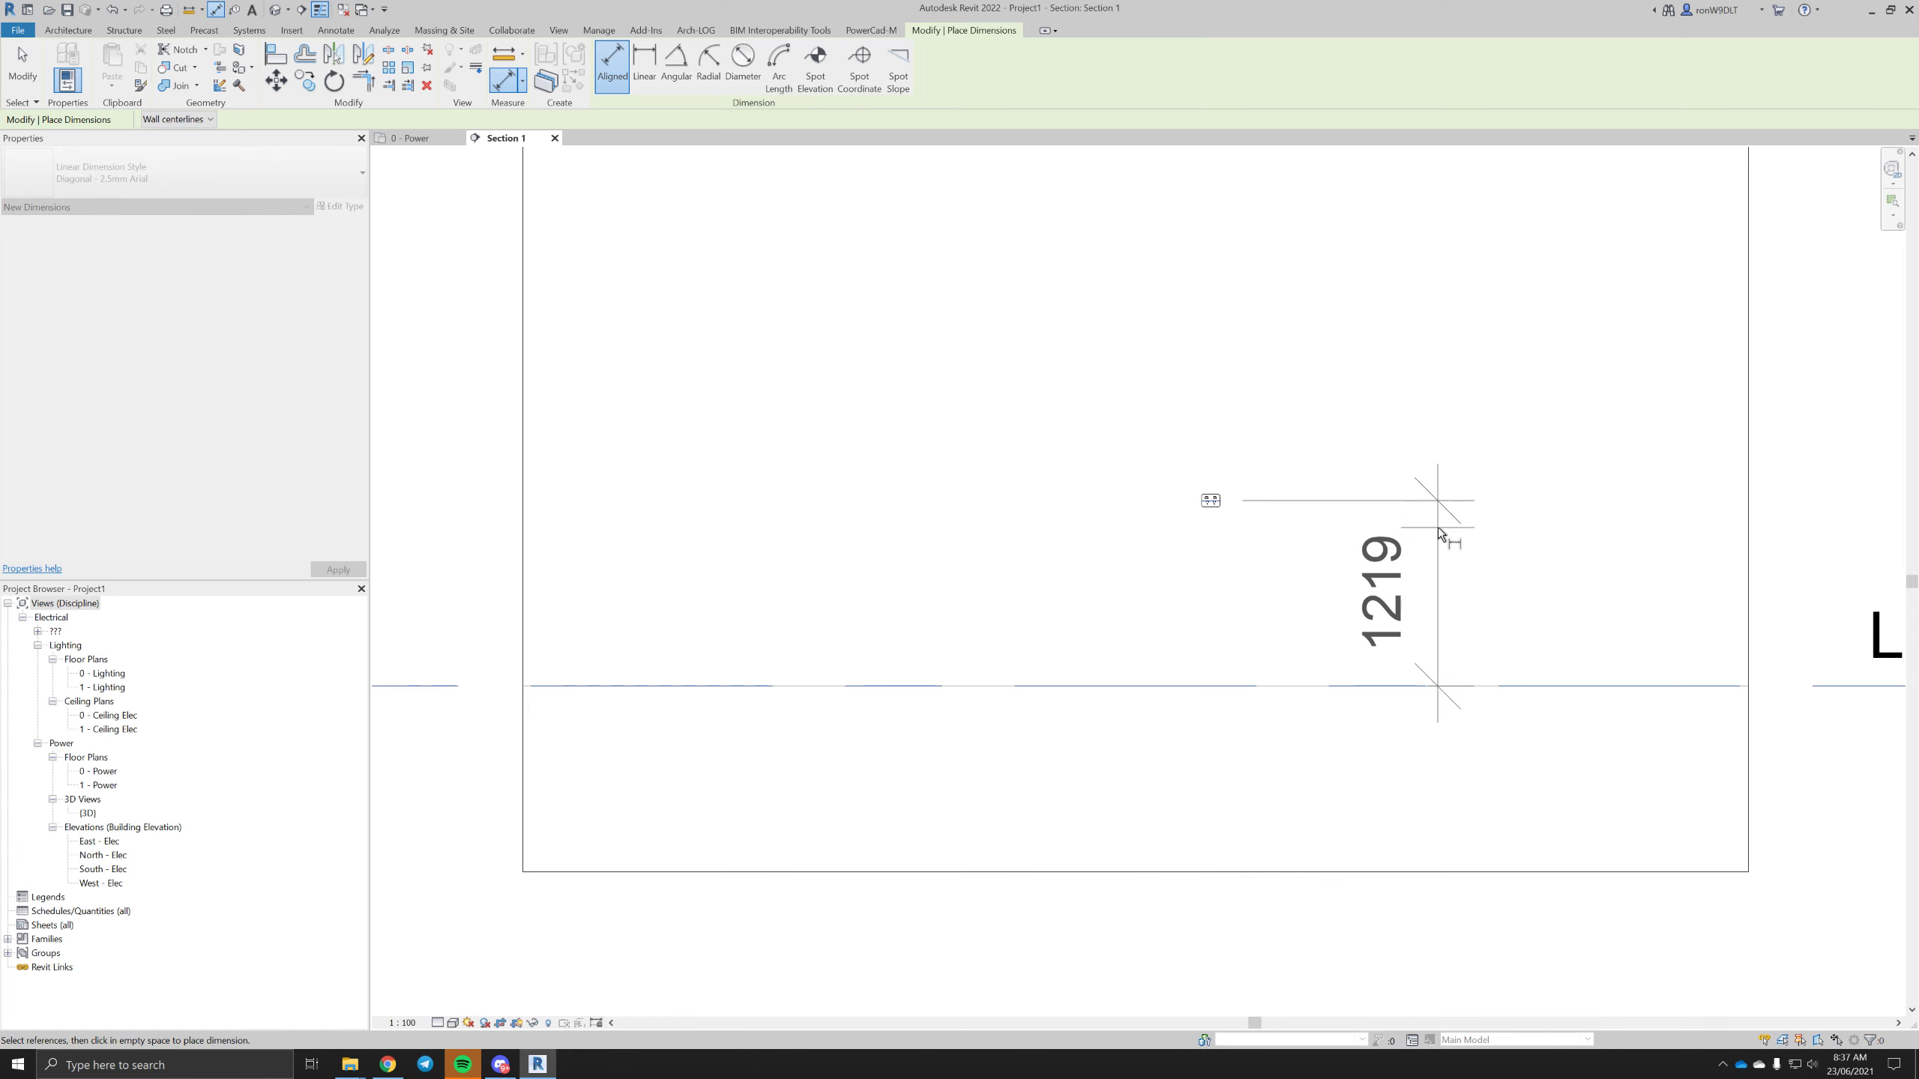
left_click(1438, 529)
key("Escape")
- Set the outlet's elevation from Level 0 to 200 mm
scroll(1210, 522, "up", 2)
left_click(1212, 505)
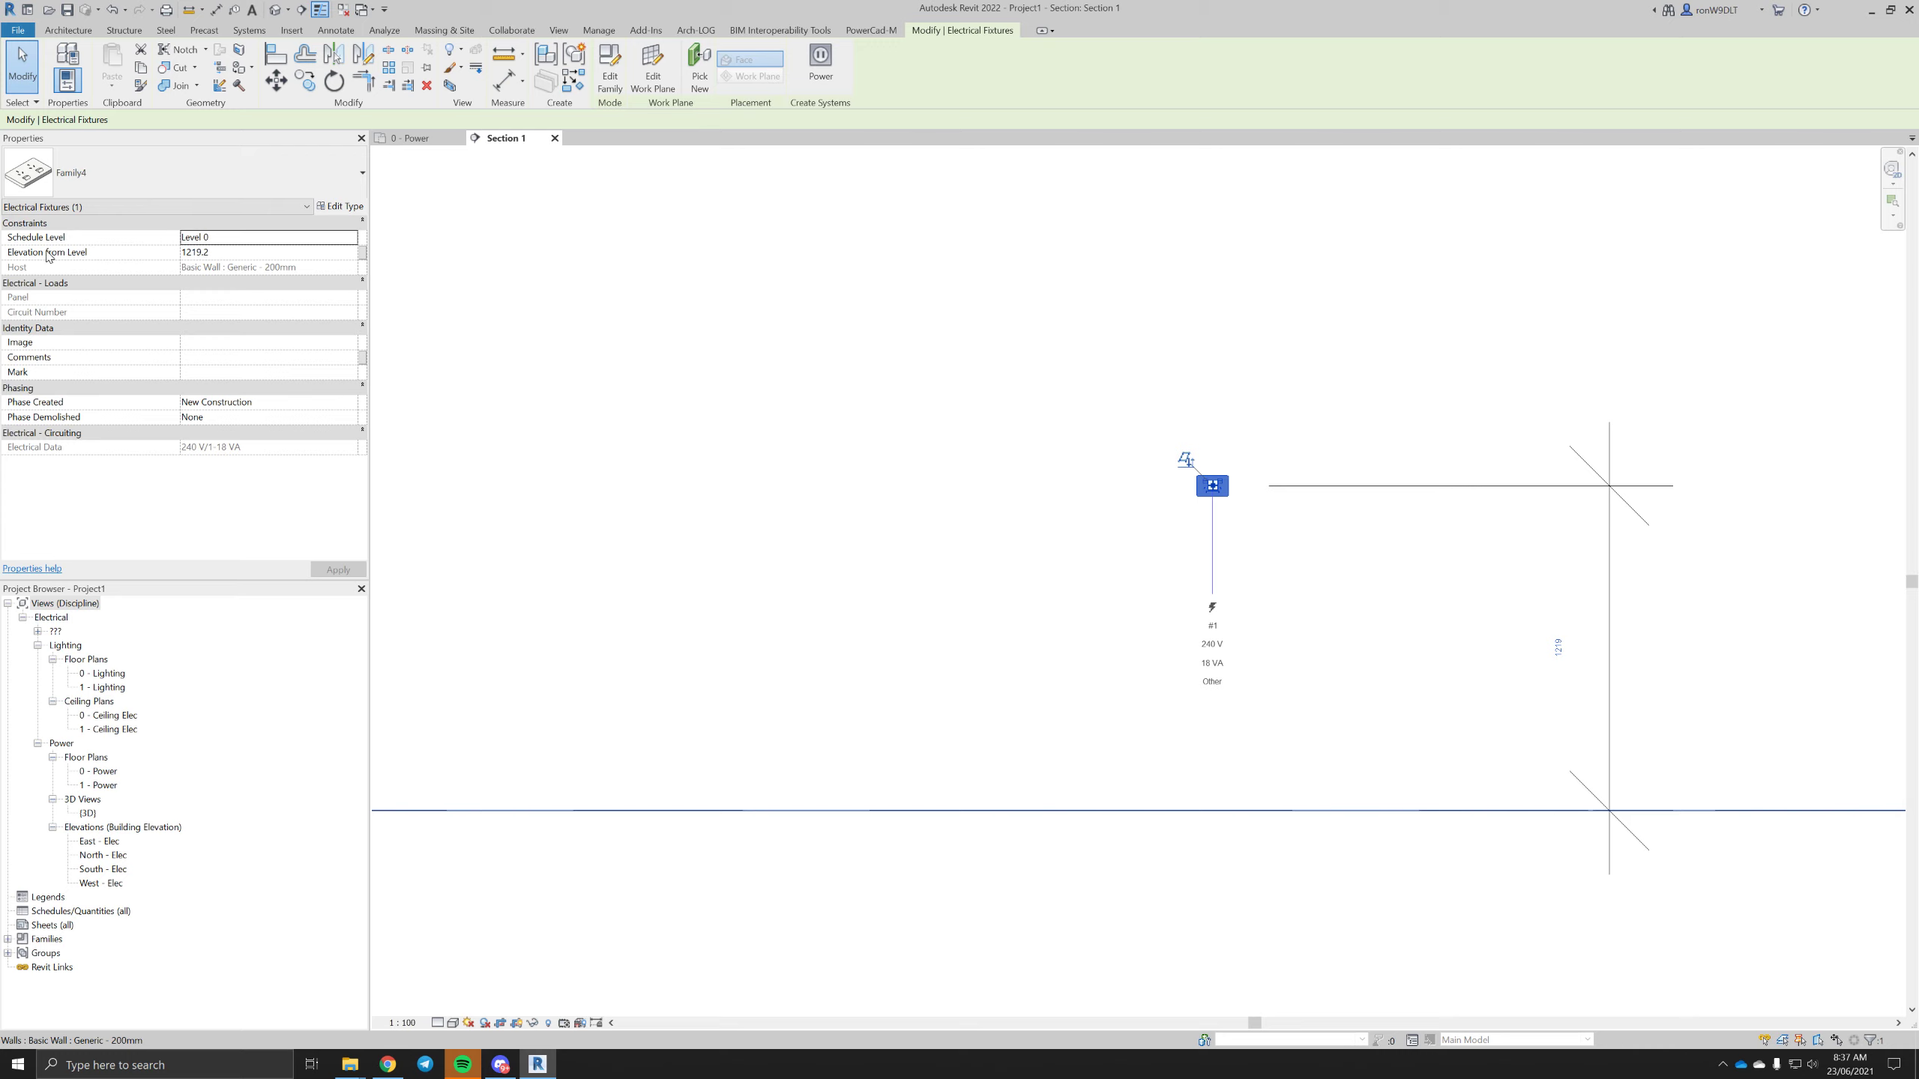
left_click(226, 251)
type("200")
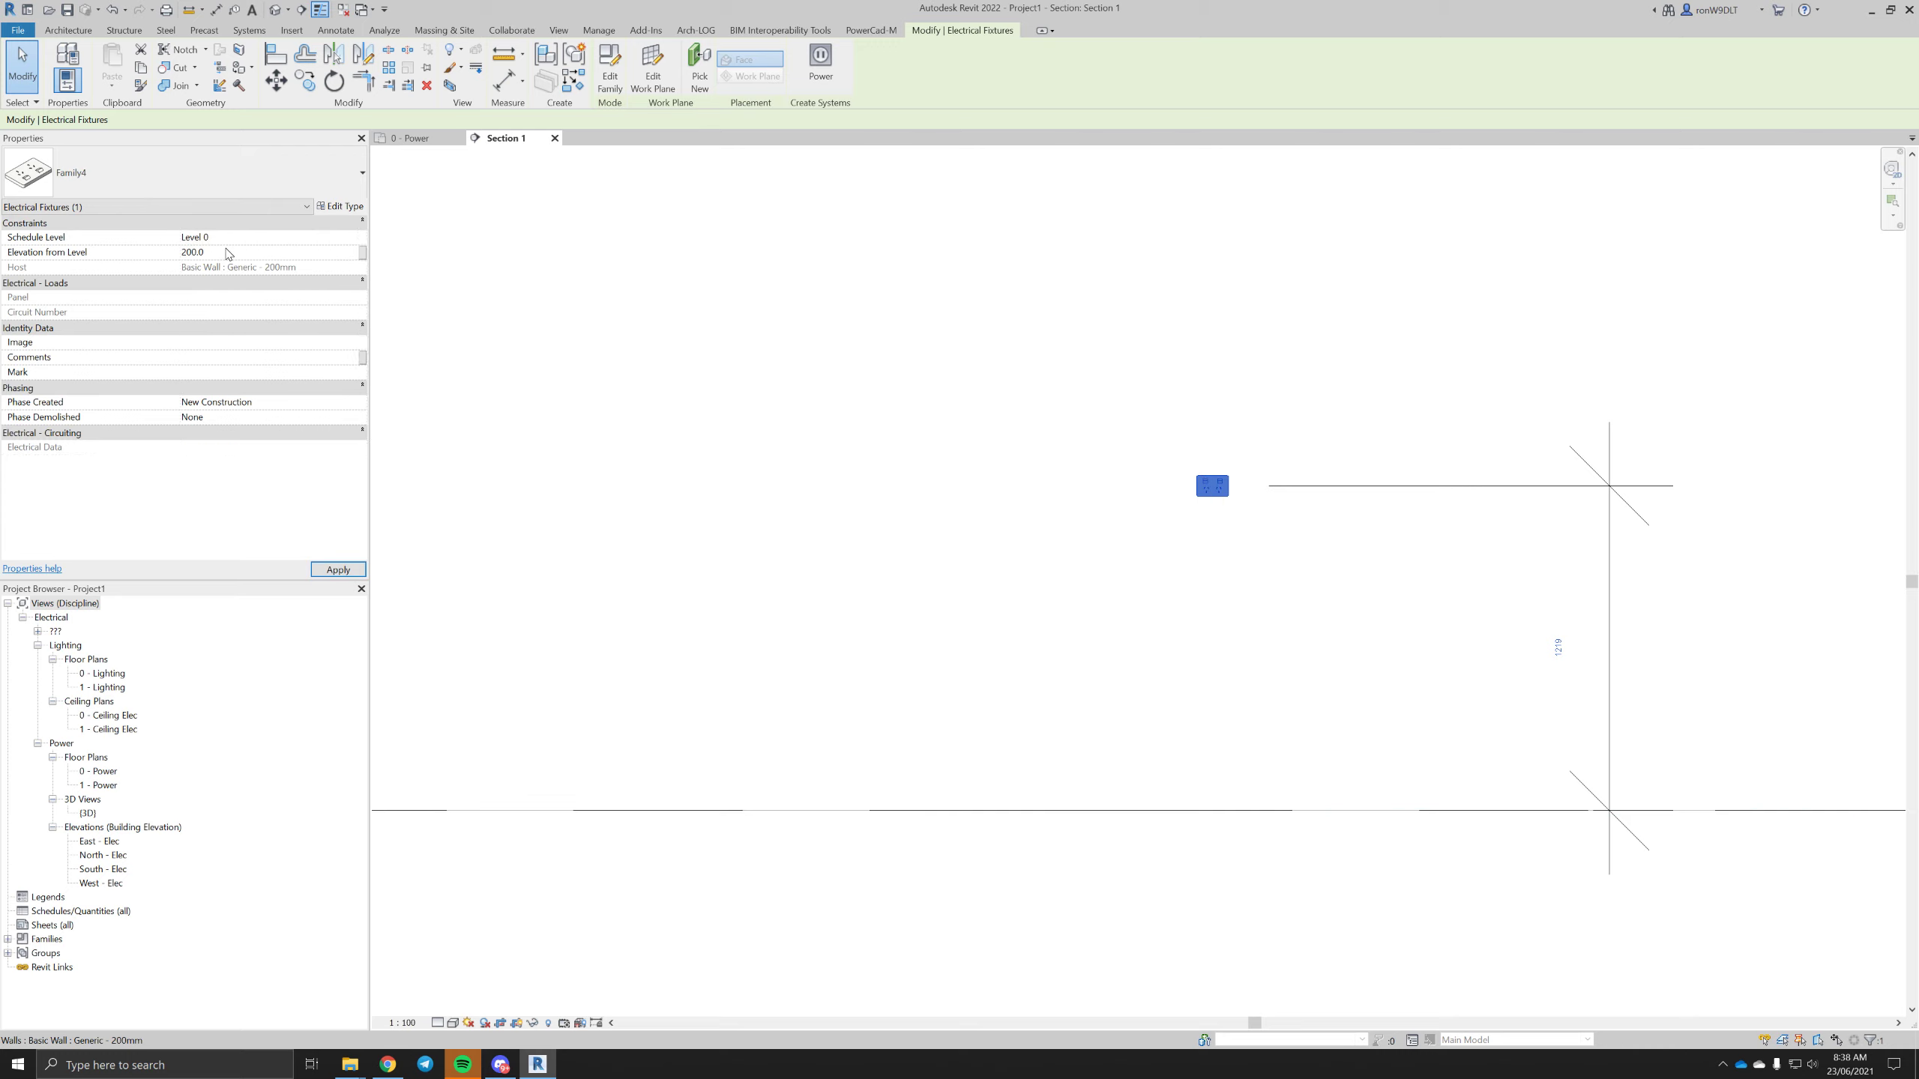
left_click(1127, 420)
scroll(1210, 498, "up", 3)
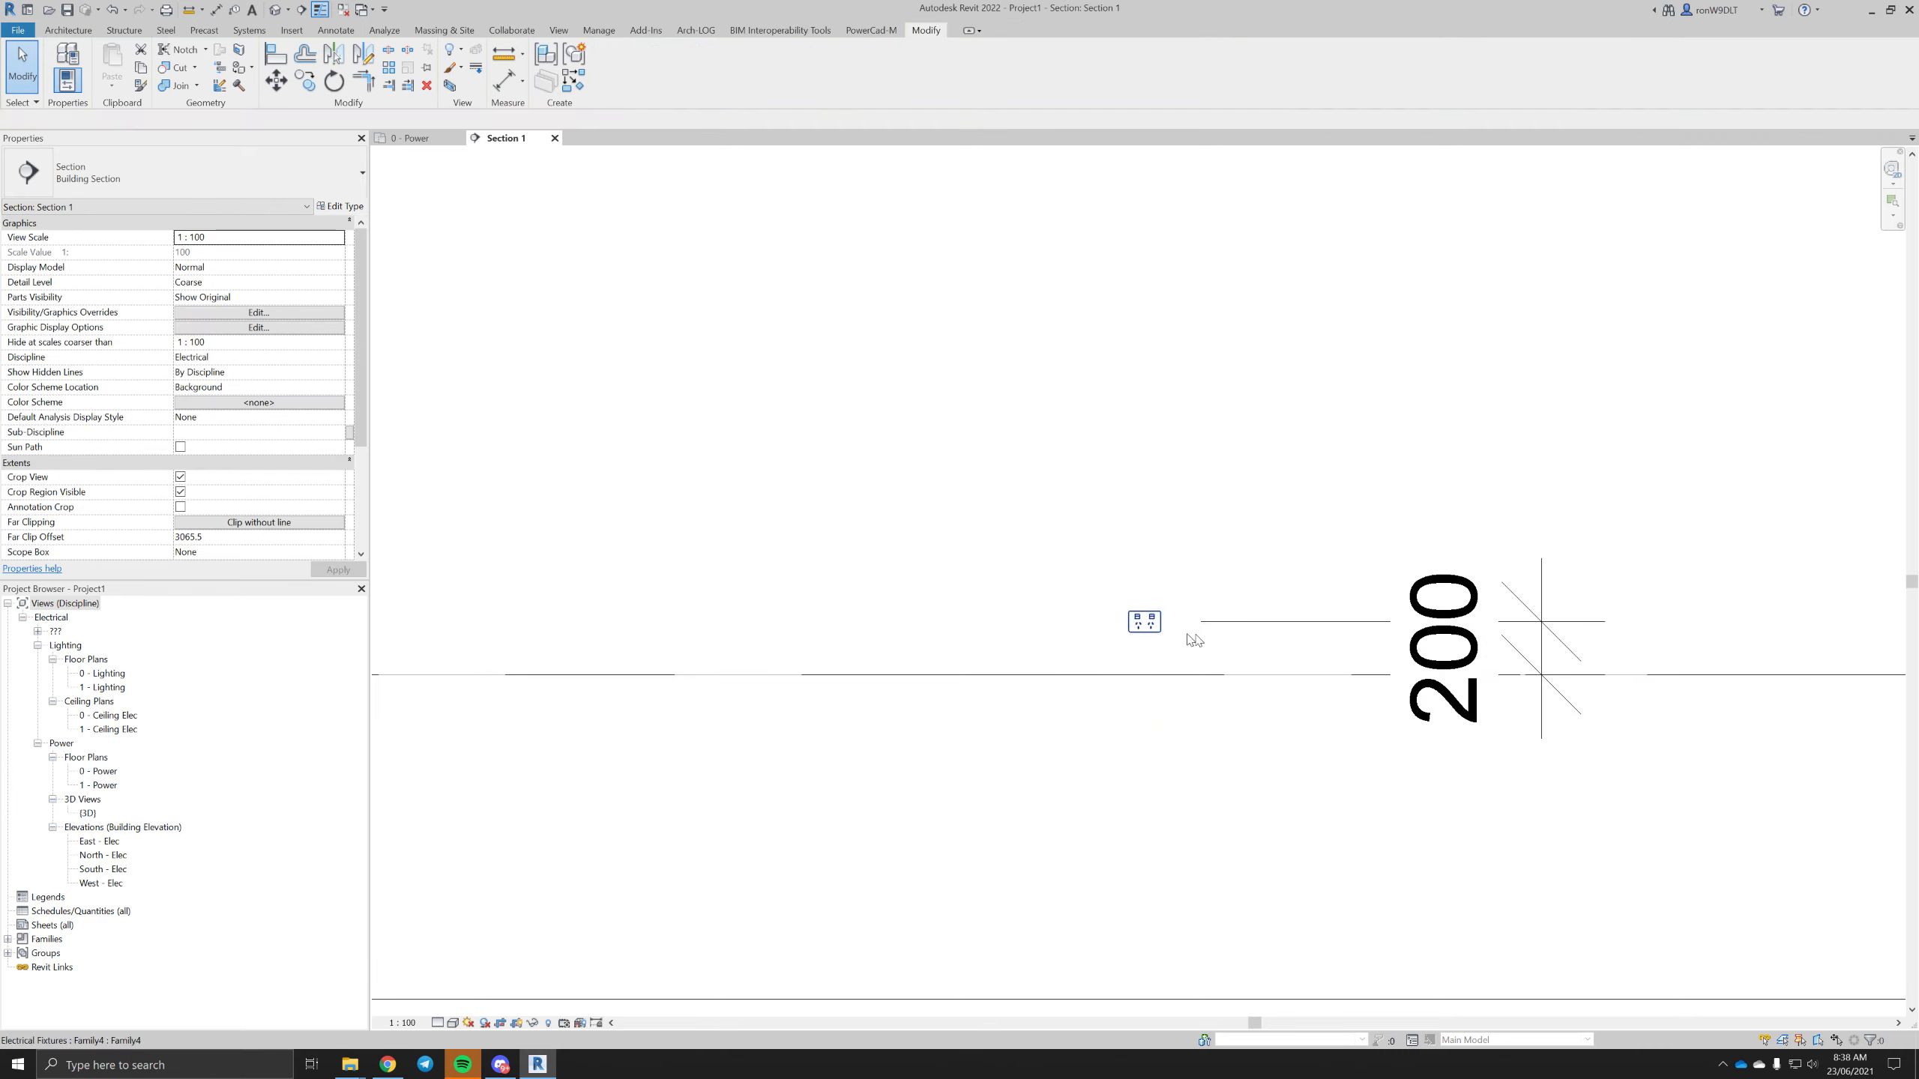
- Set the outlet's elevation from Level 0 to 300 mm
left_click(1155, 630)
middle_click_drag(1310, 544, 1149, 407)
left_click(1207, 455)
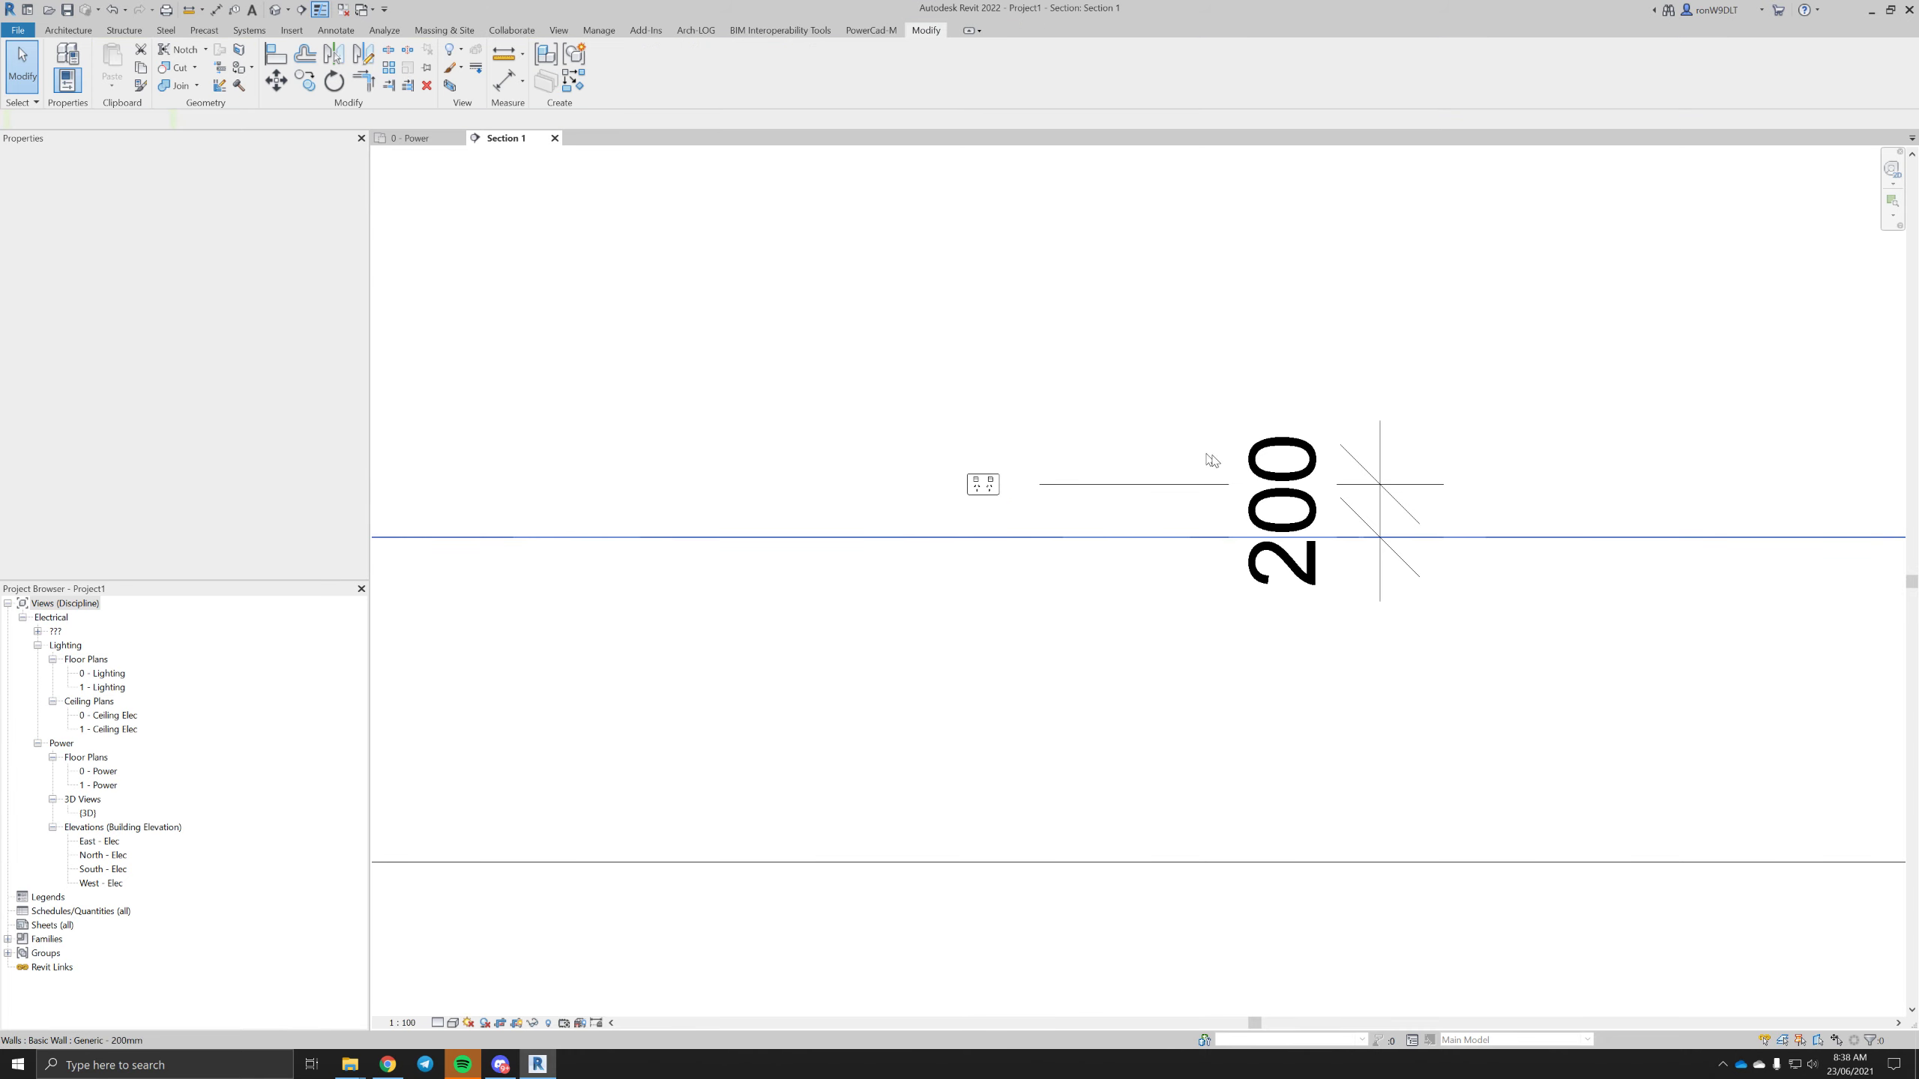
left_click(1169, 487)
key("Escape")
scroll(1169, 475, "down", 3)
left_click(1161, 488)
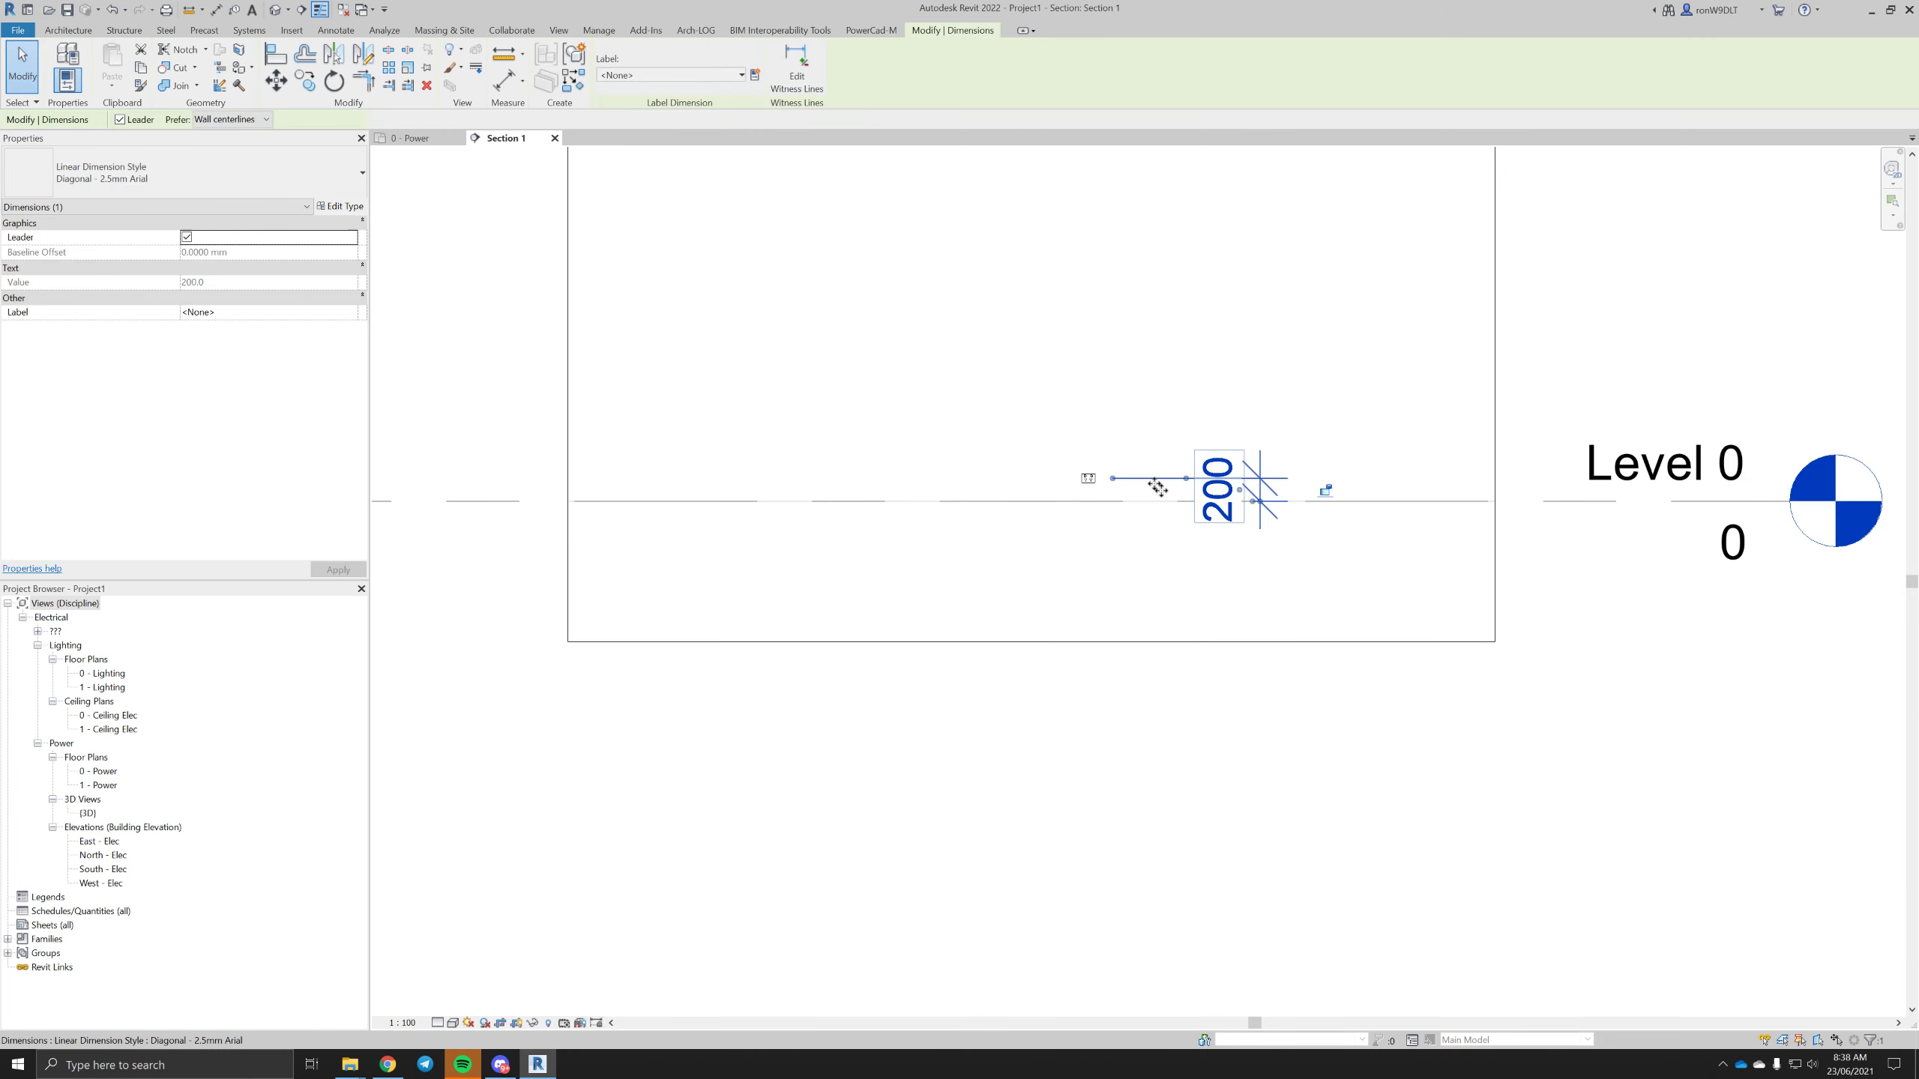
left_click(1087, 477)
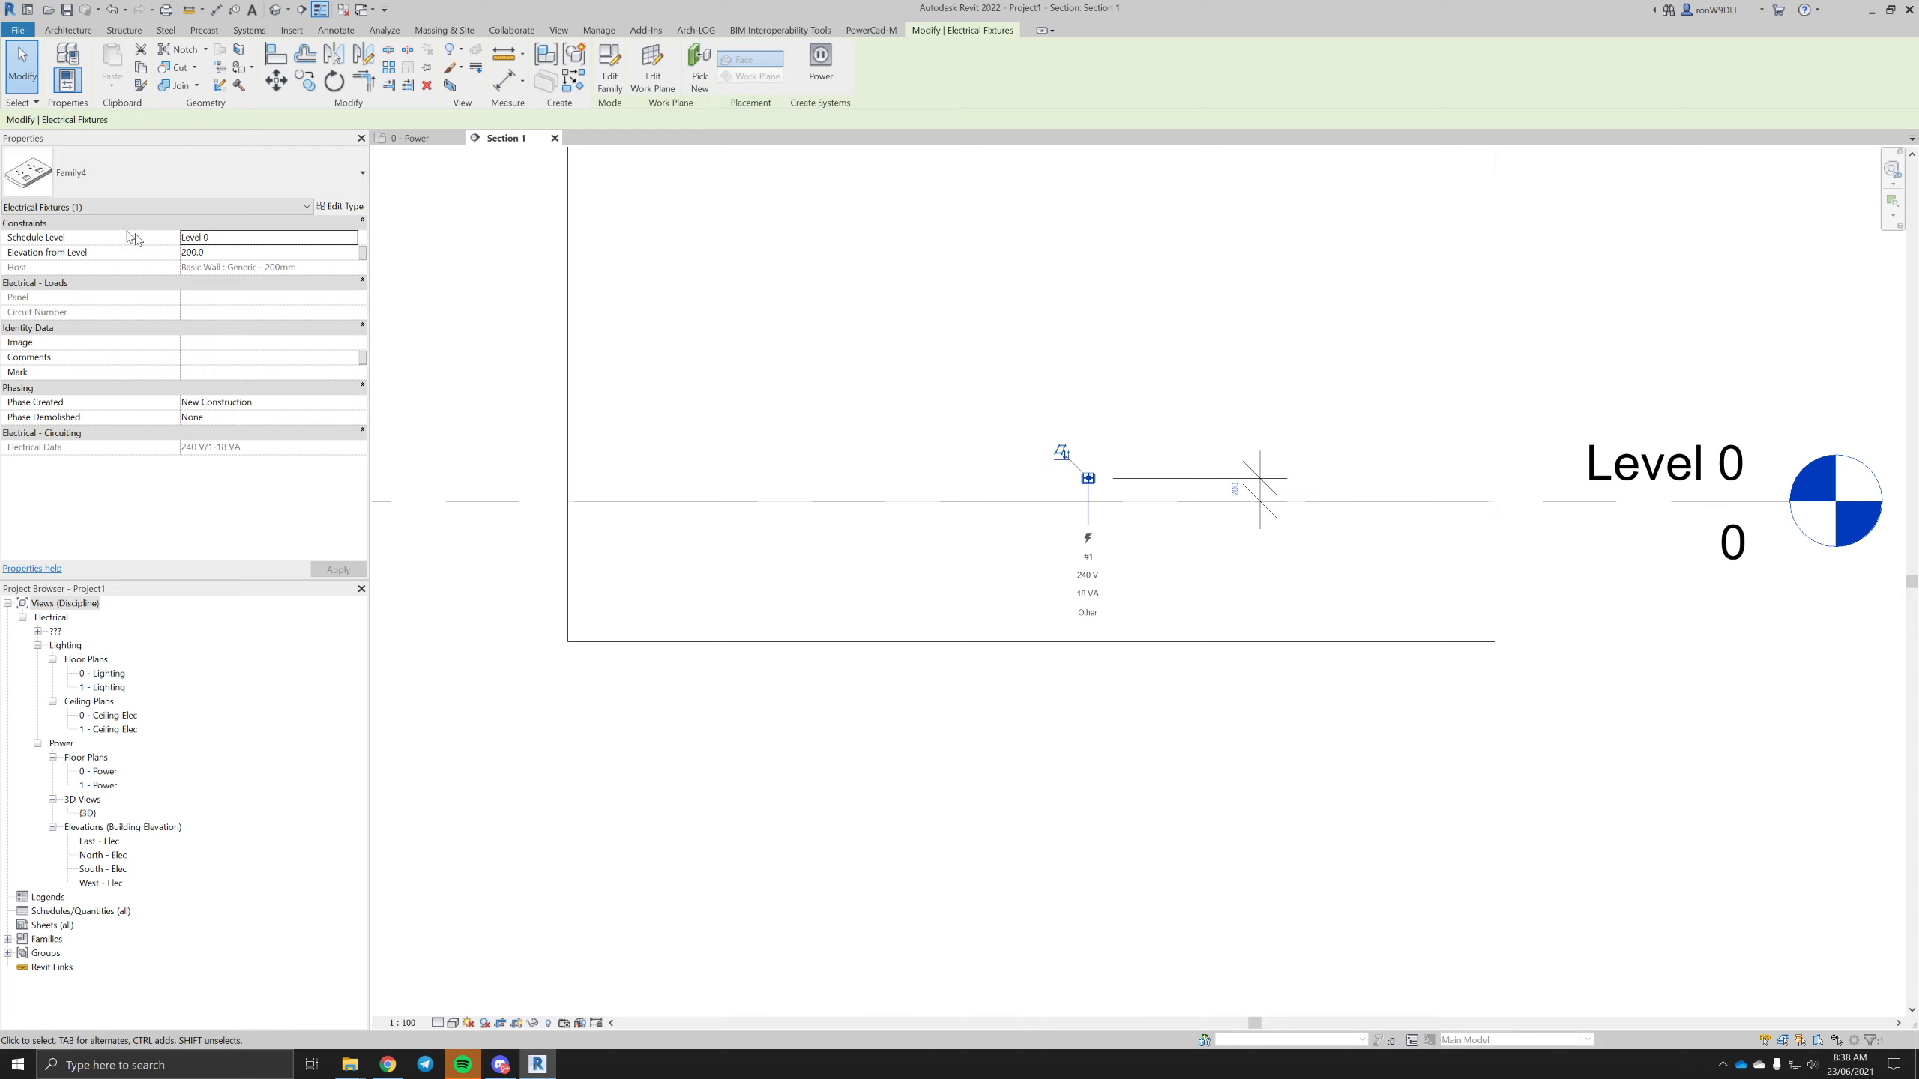
left_click(219, 253)
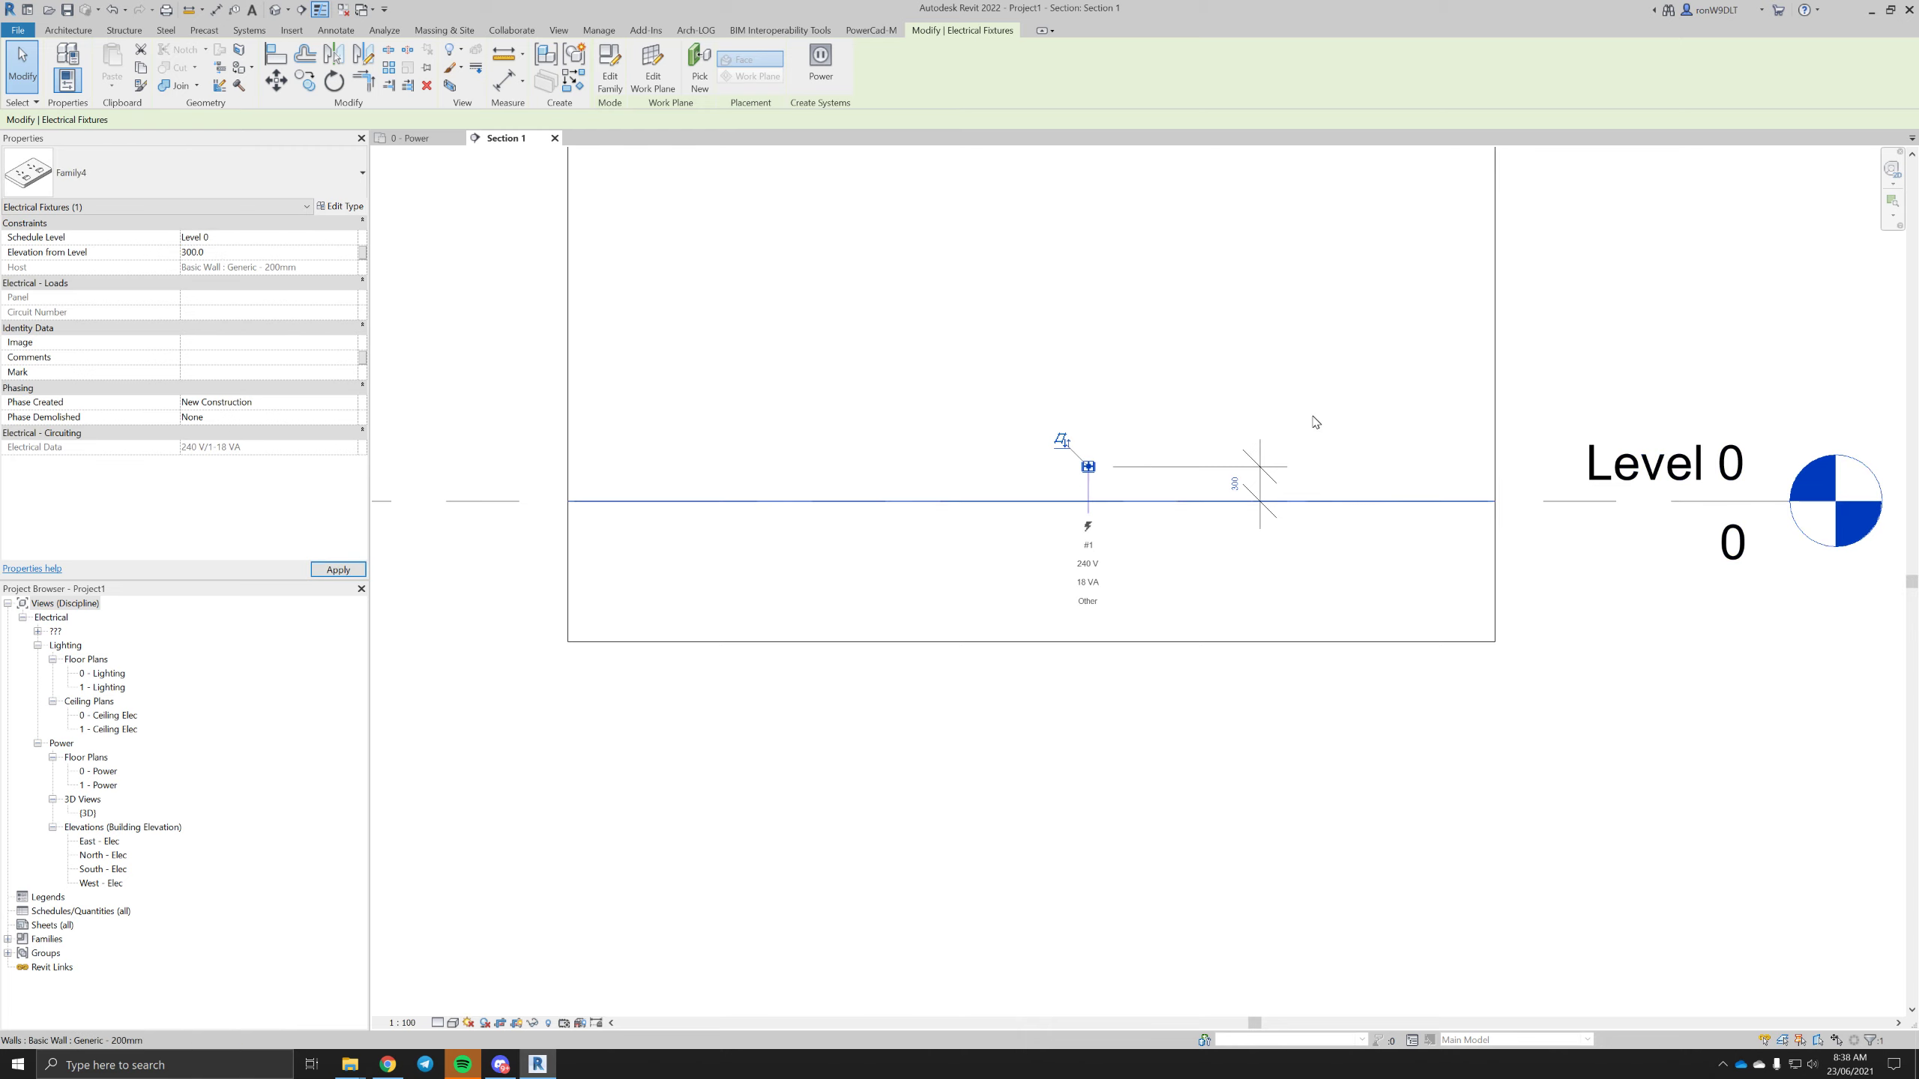
left_click(1215, 356)
key("Escape")
- Open the project's default 3D view, display it shaded and set its discipline to Coordination
left_click(274, 10)
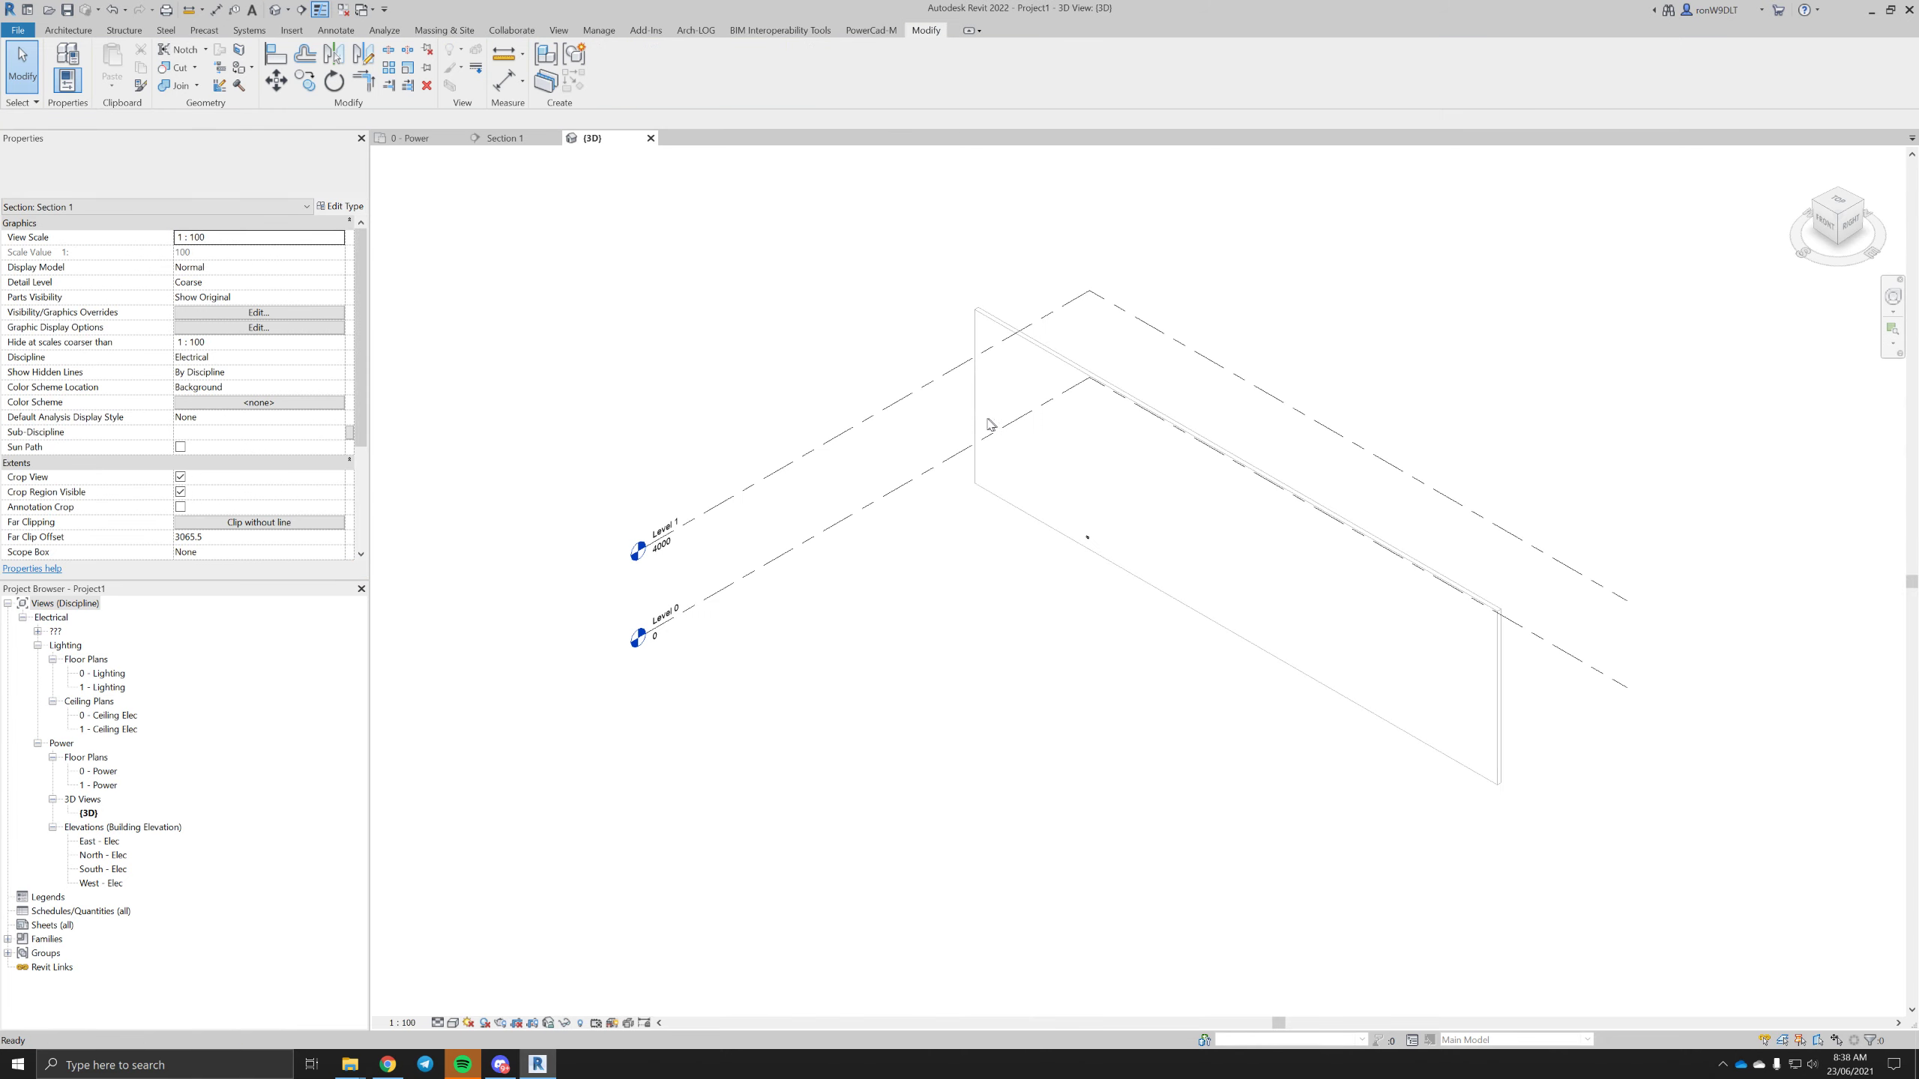
key("d")
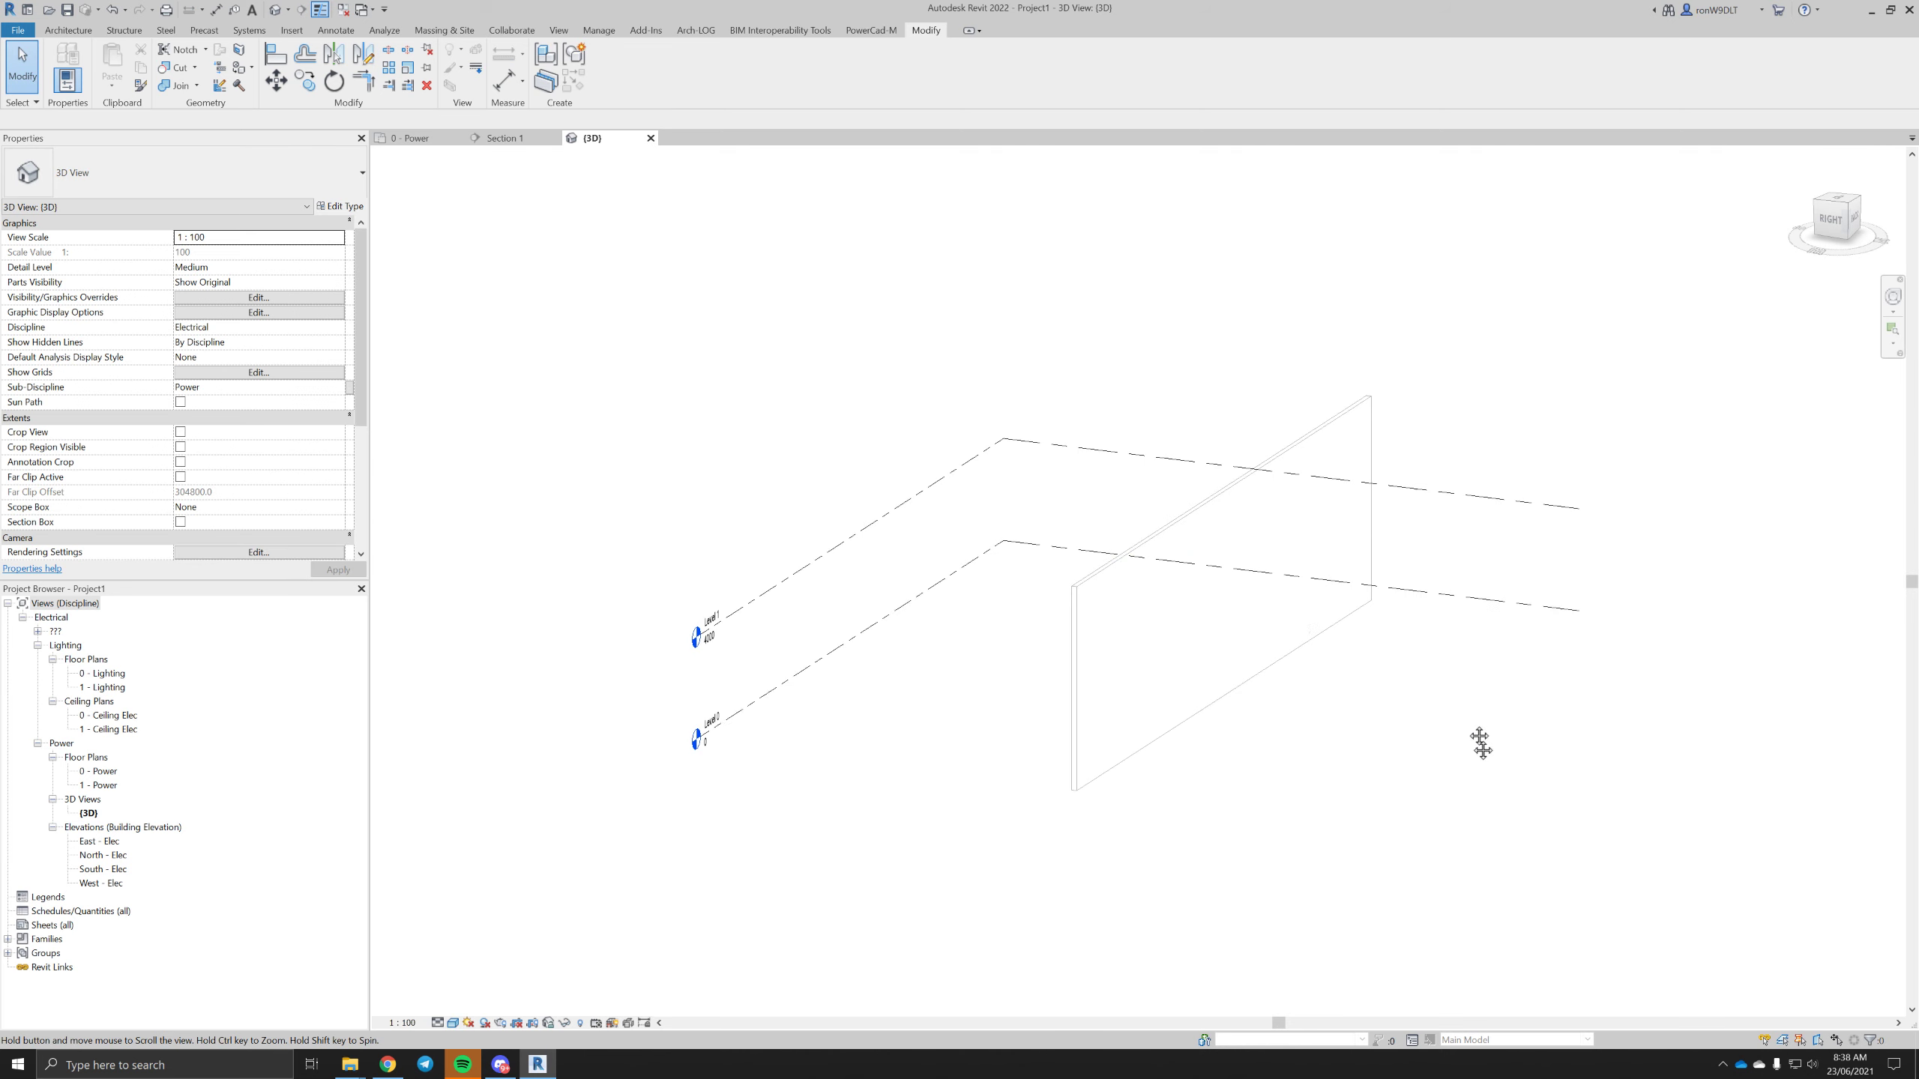
middle_click_drag(1482, 741, 1443, 658)
left_click(341, 329)
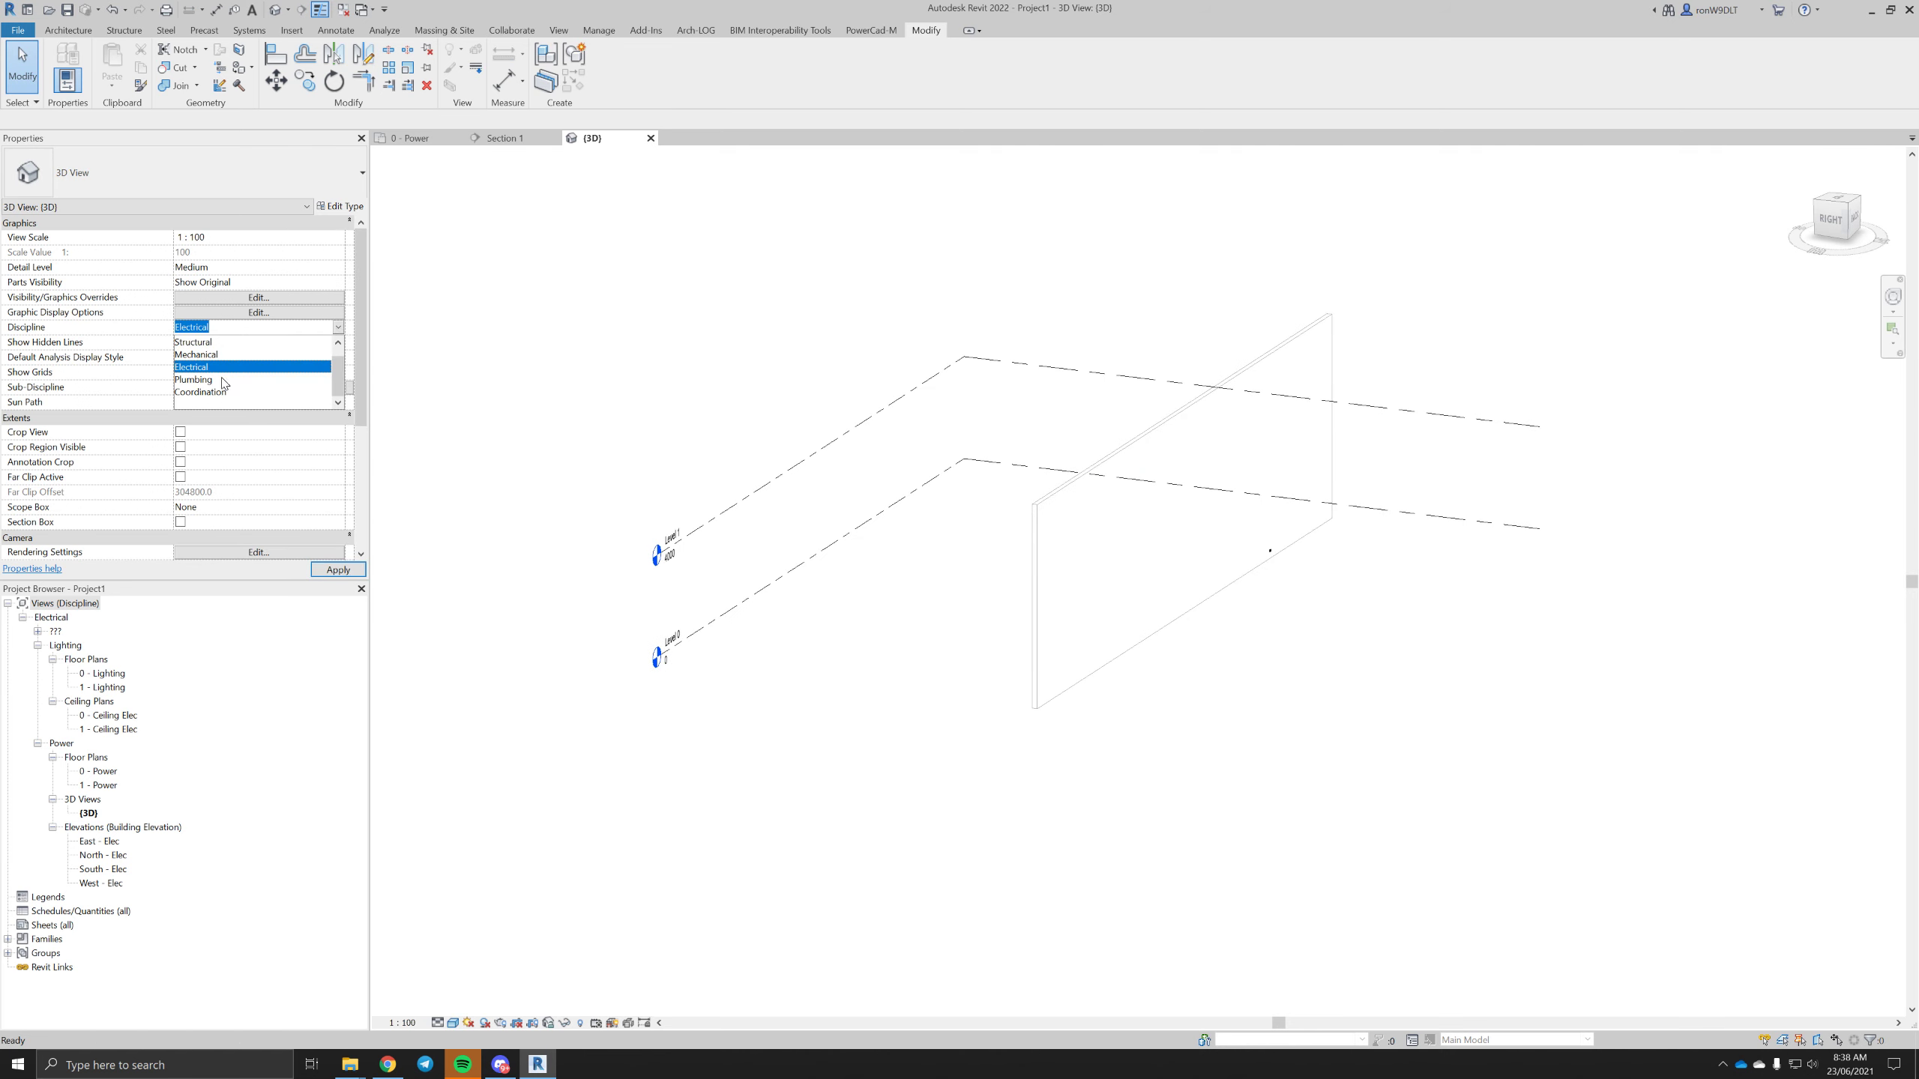
left_click(224, 392)
- Examine the outlet mounted on the wall in the 3D view, from the front and from other angles
scroll(1284, 567, "up", 3)
scroll(1248, 506, "up", 5)
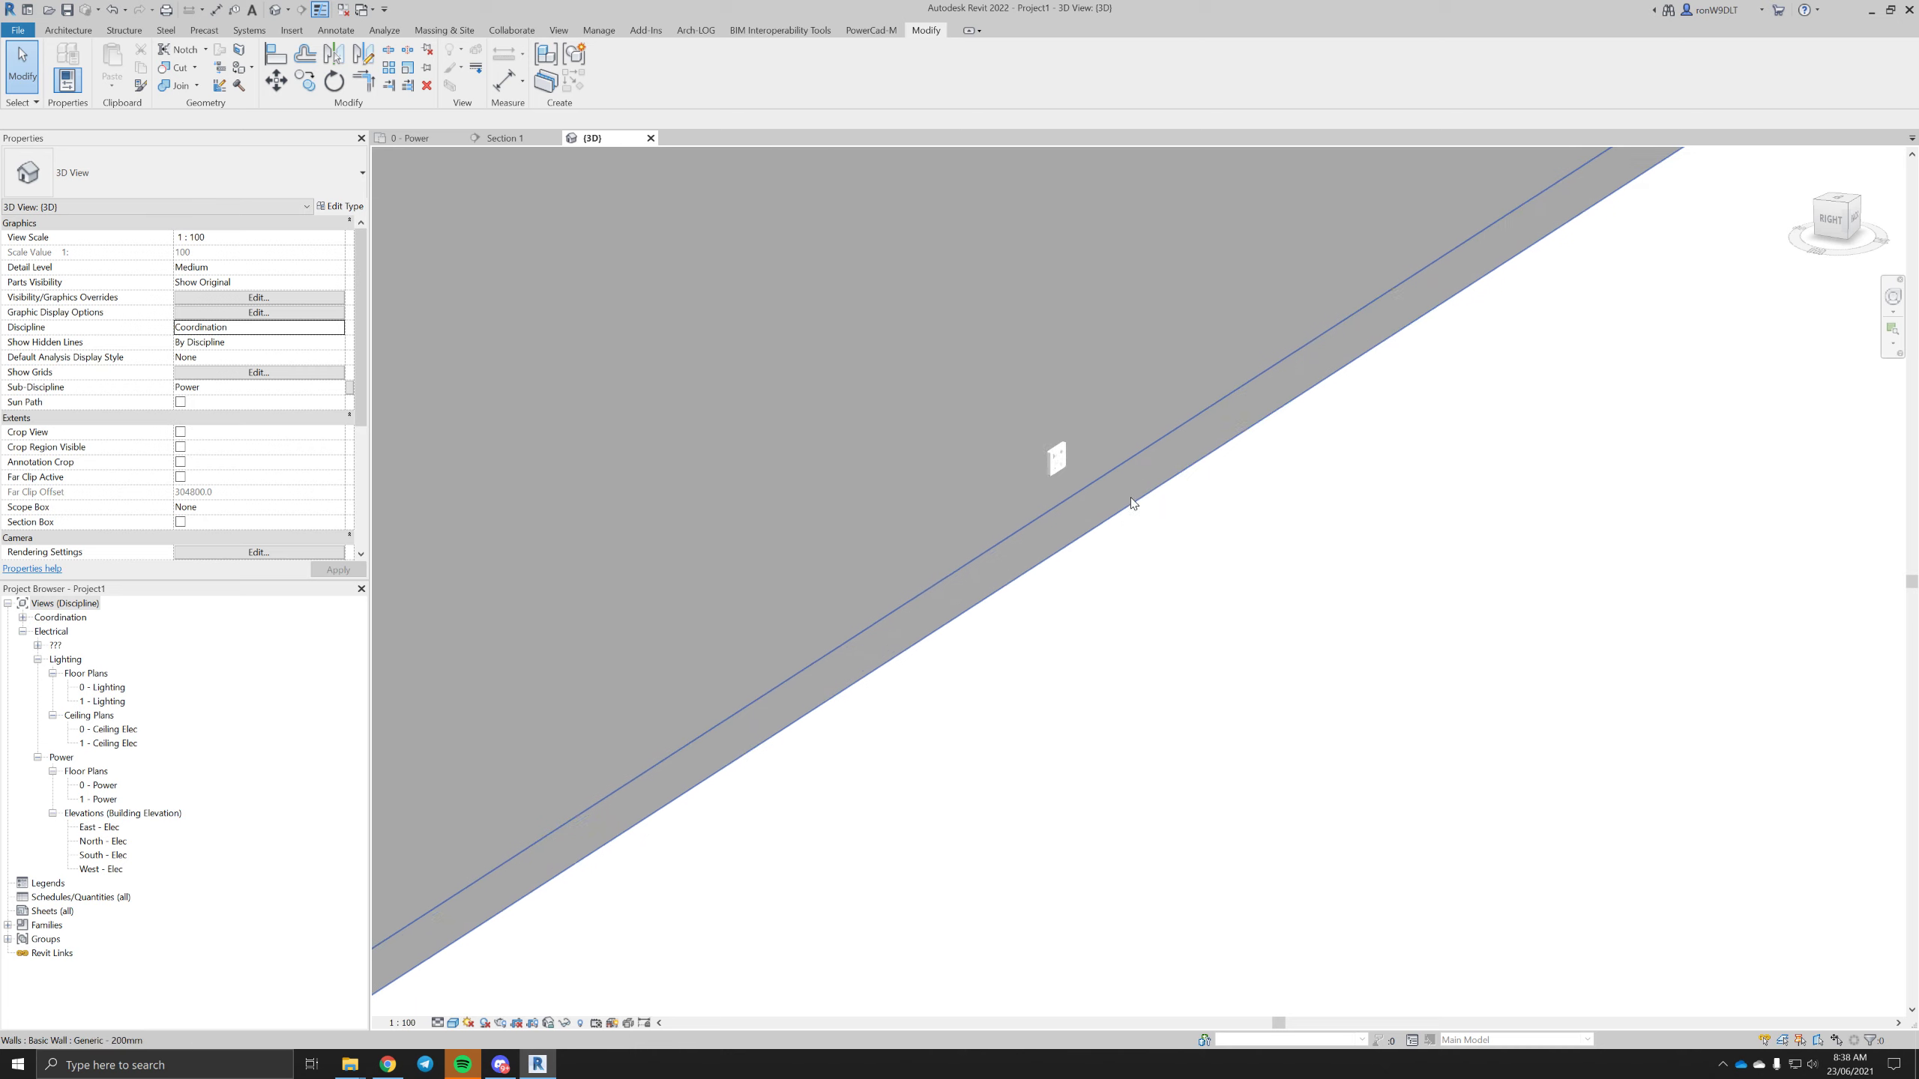
left_click(990, 421)
middle_click_drag(1080, 433, 1029, 470, "shift")
key("Escape")
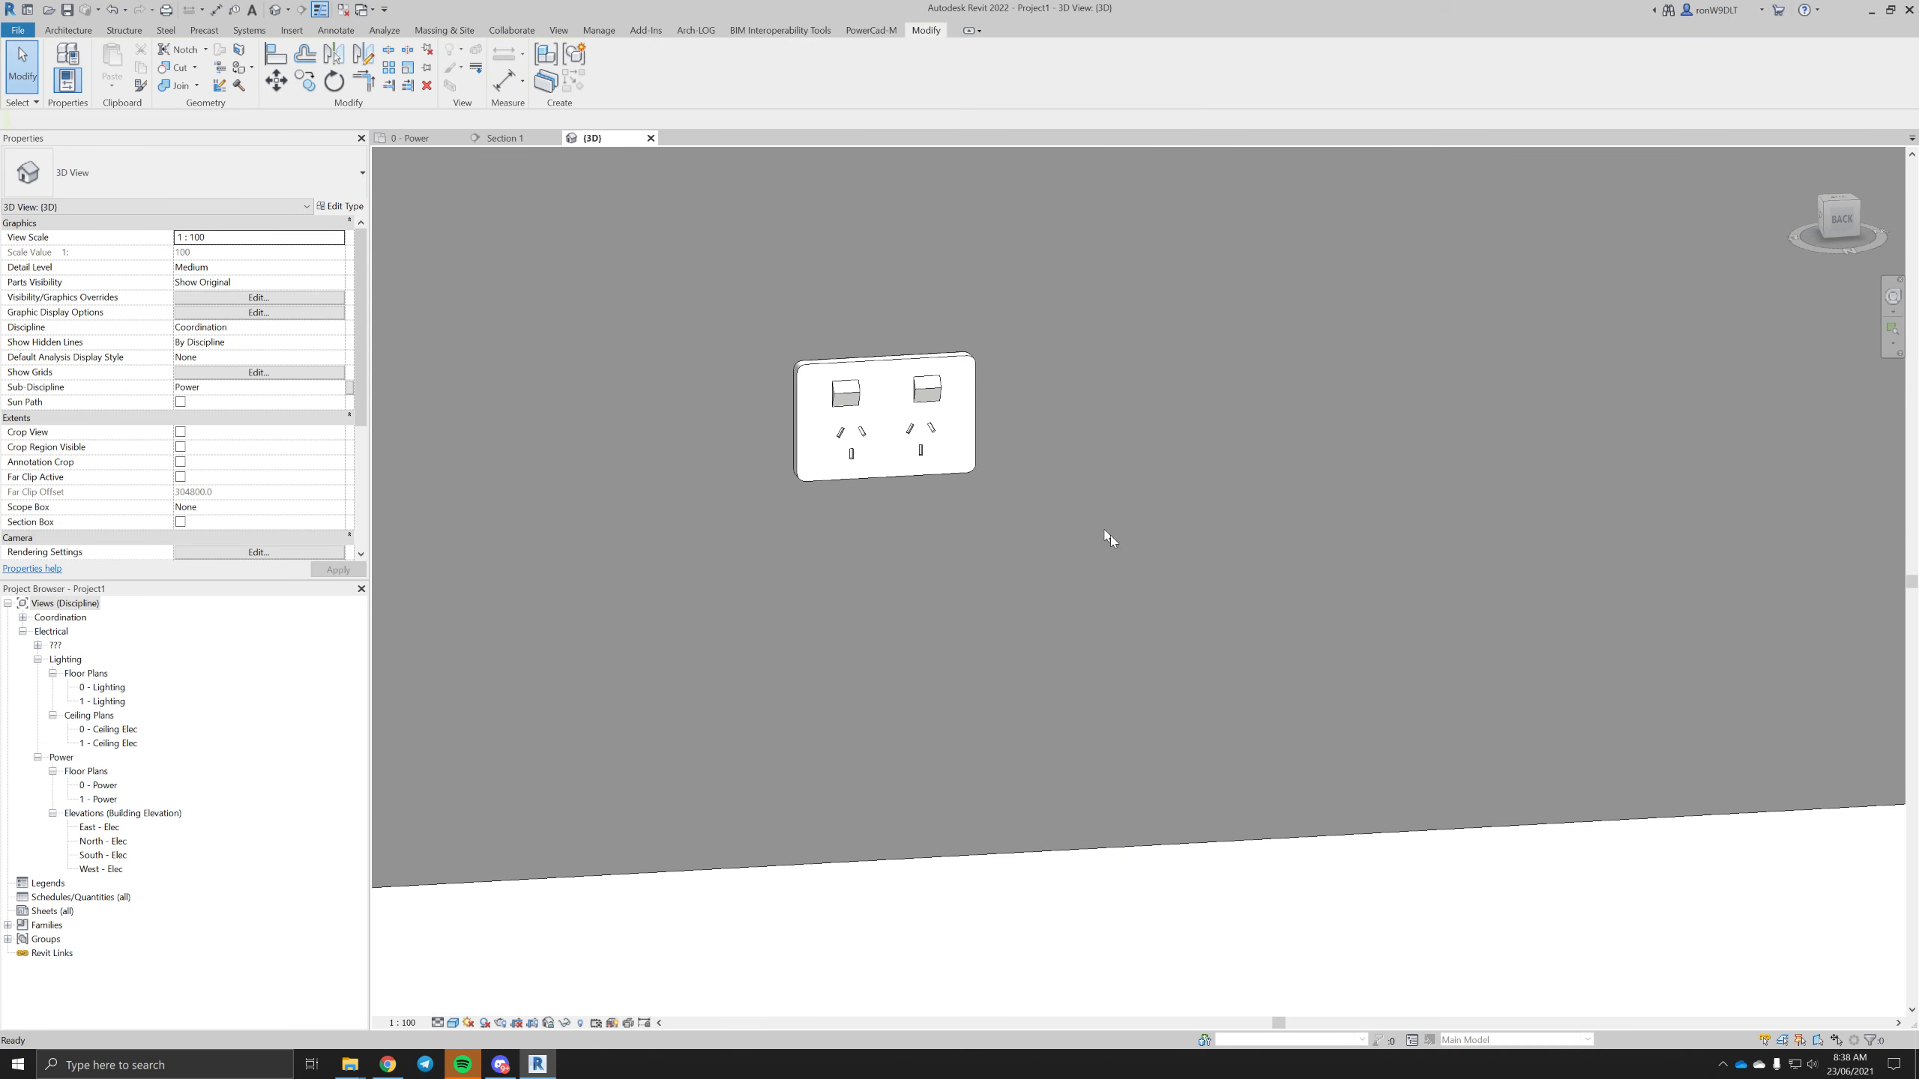
middle_click_drag(1126, 546, 1353, 479, "shift")
scroll(904, 476, "down", 3)
middle_click_drag(908, 483, 822, 646, "shift")
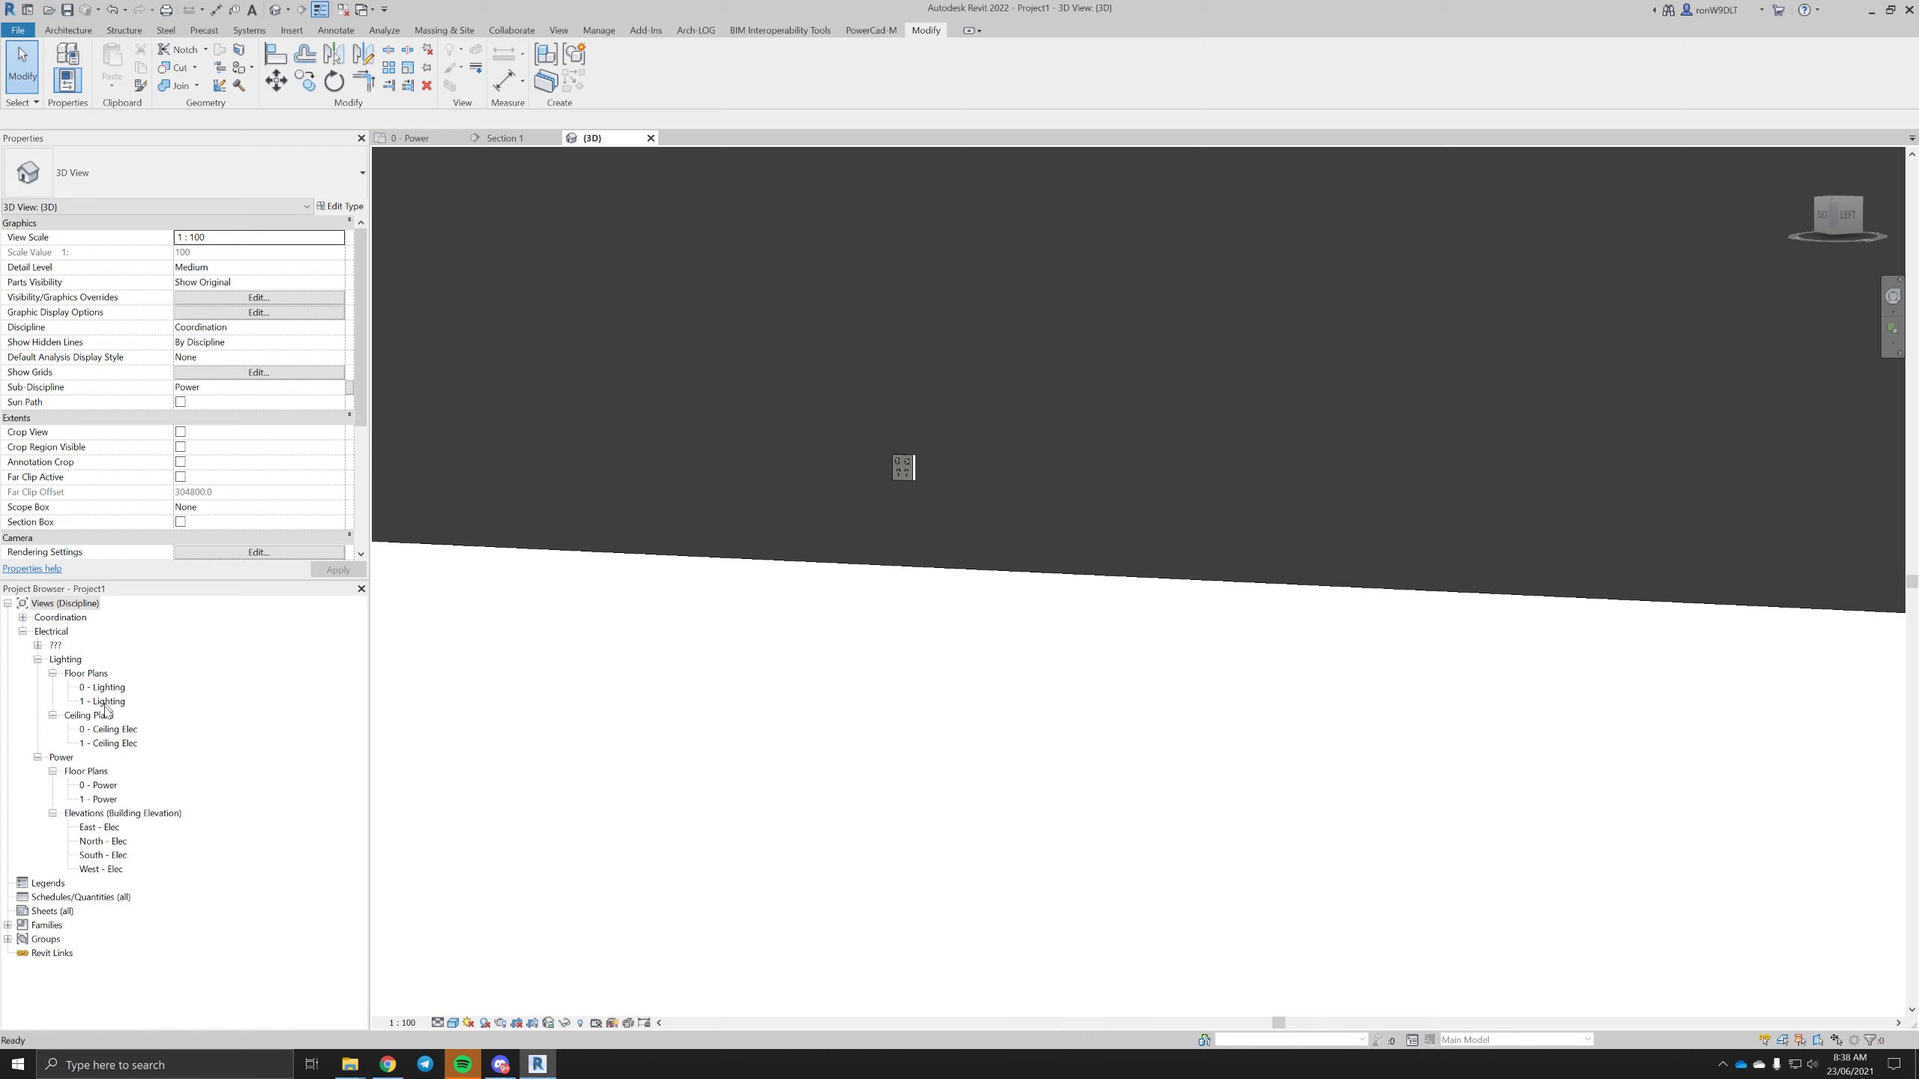
- Open the 0 - Power floor plan and examine the outlet symbol on the wall with thin lines turned off
double_click(102, 786)
scroll(837, 495, "up", 2)
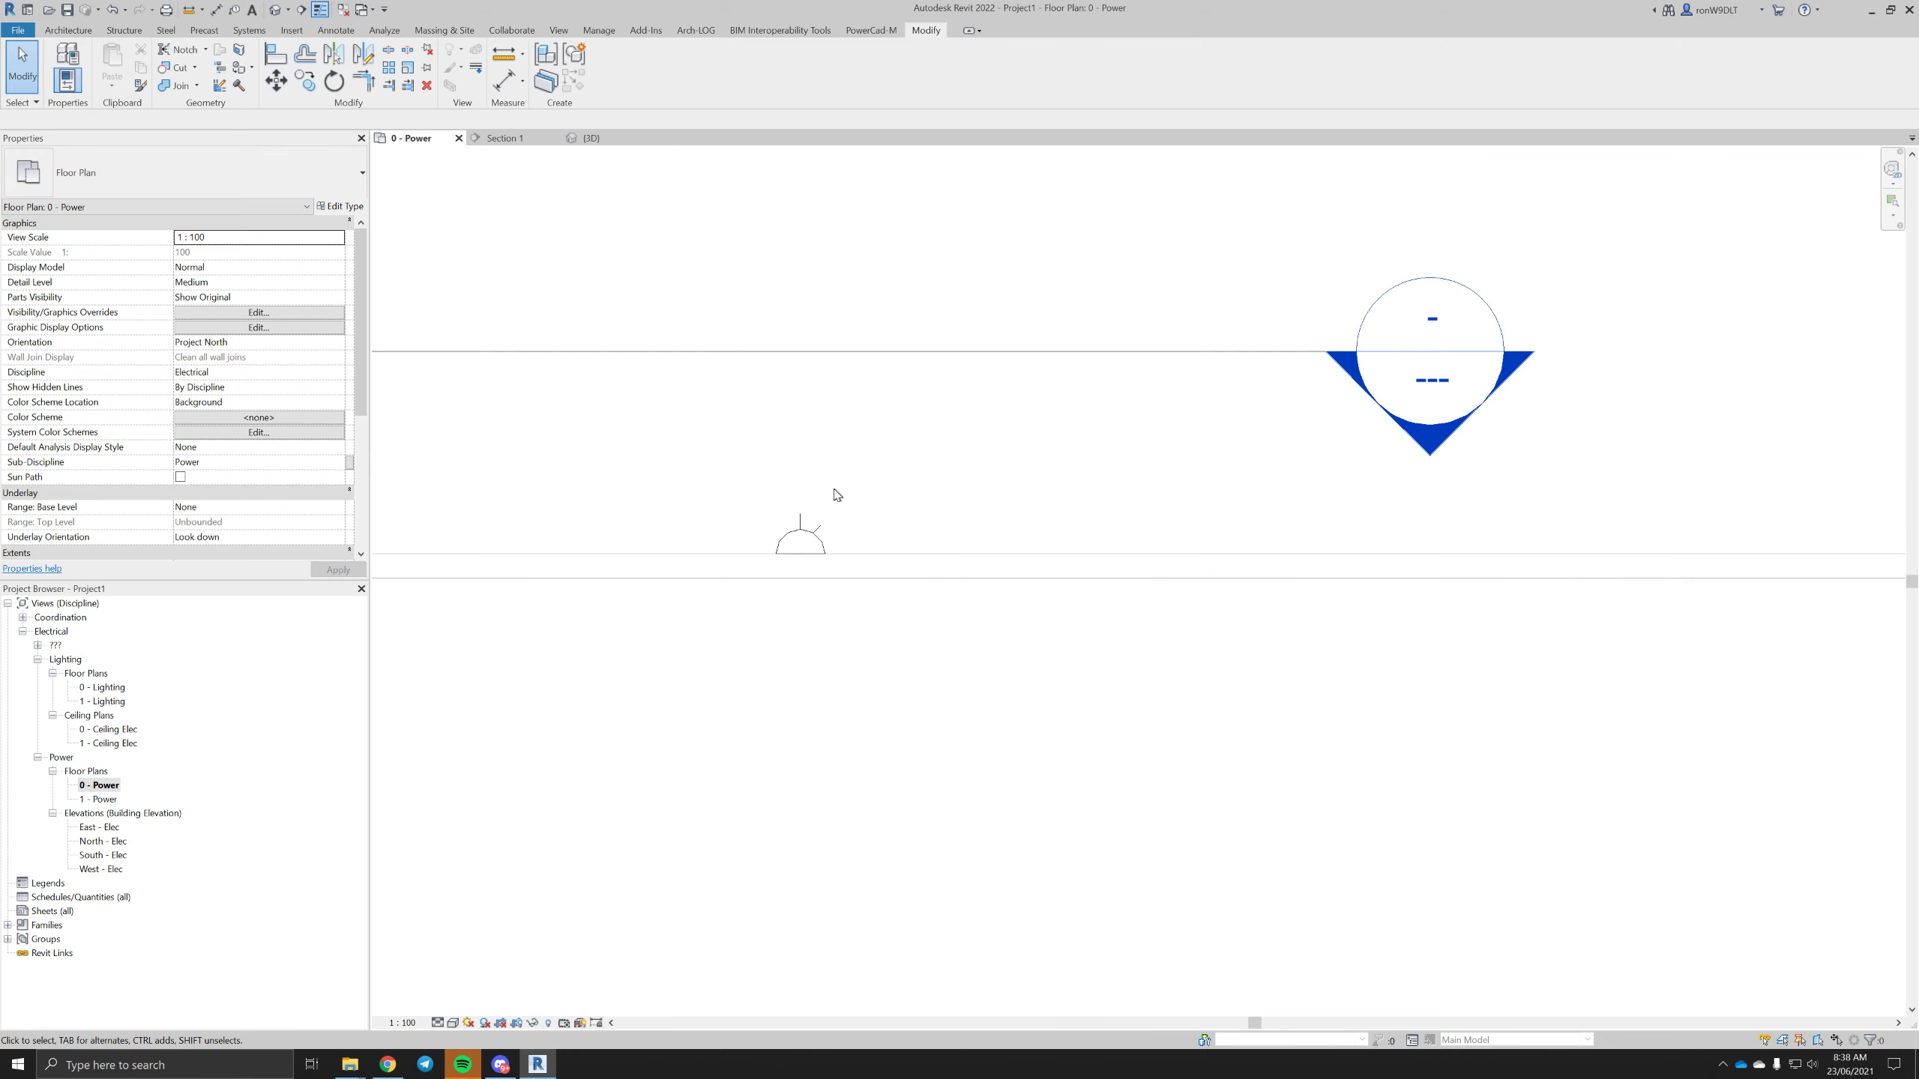
middle_click_drag(834, 494, 996, 455)
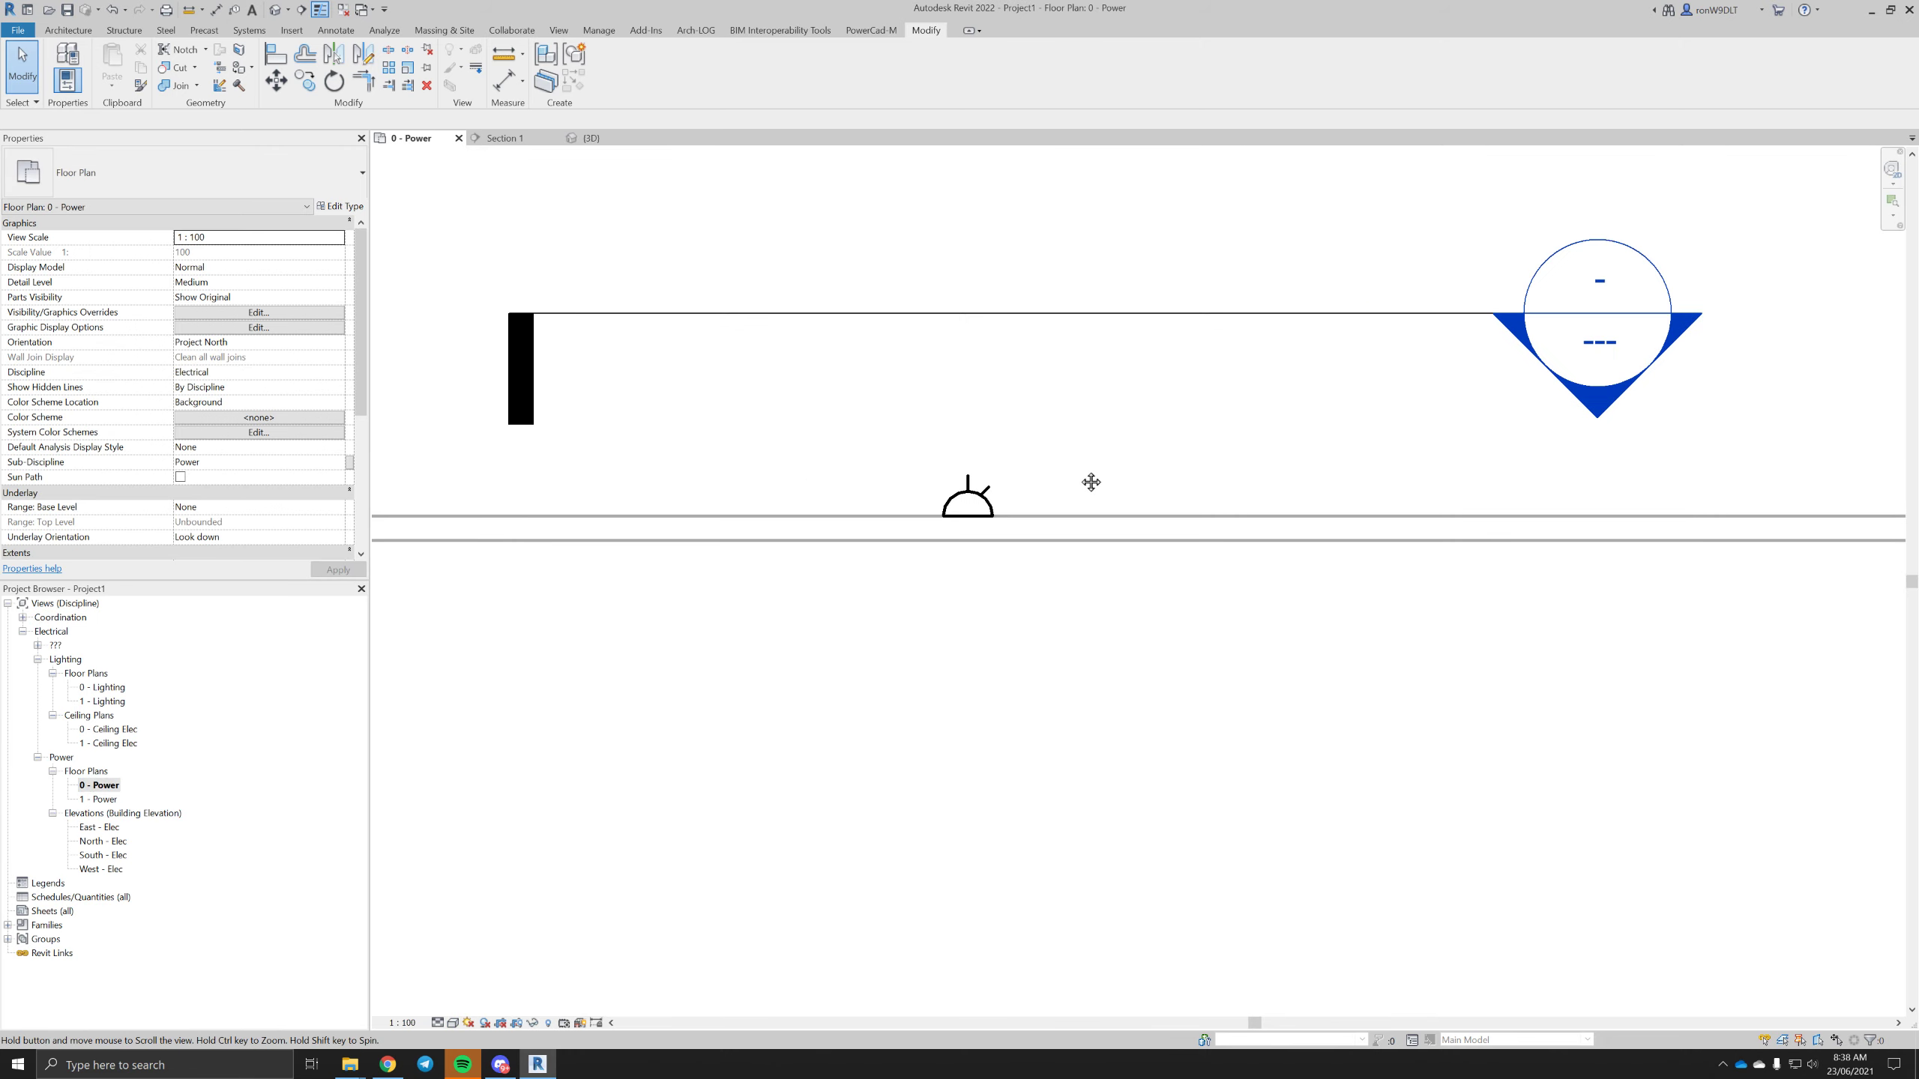
left_click(978, 506)
left_click(840, 563)
scroll(839, 563, "down", 3)
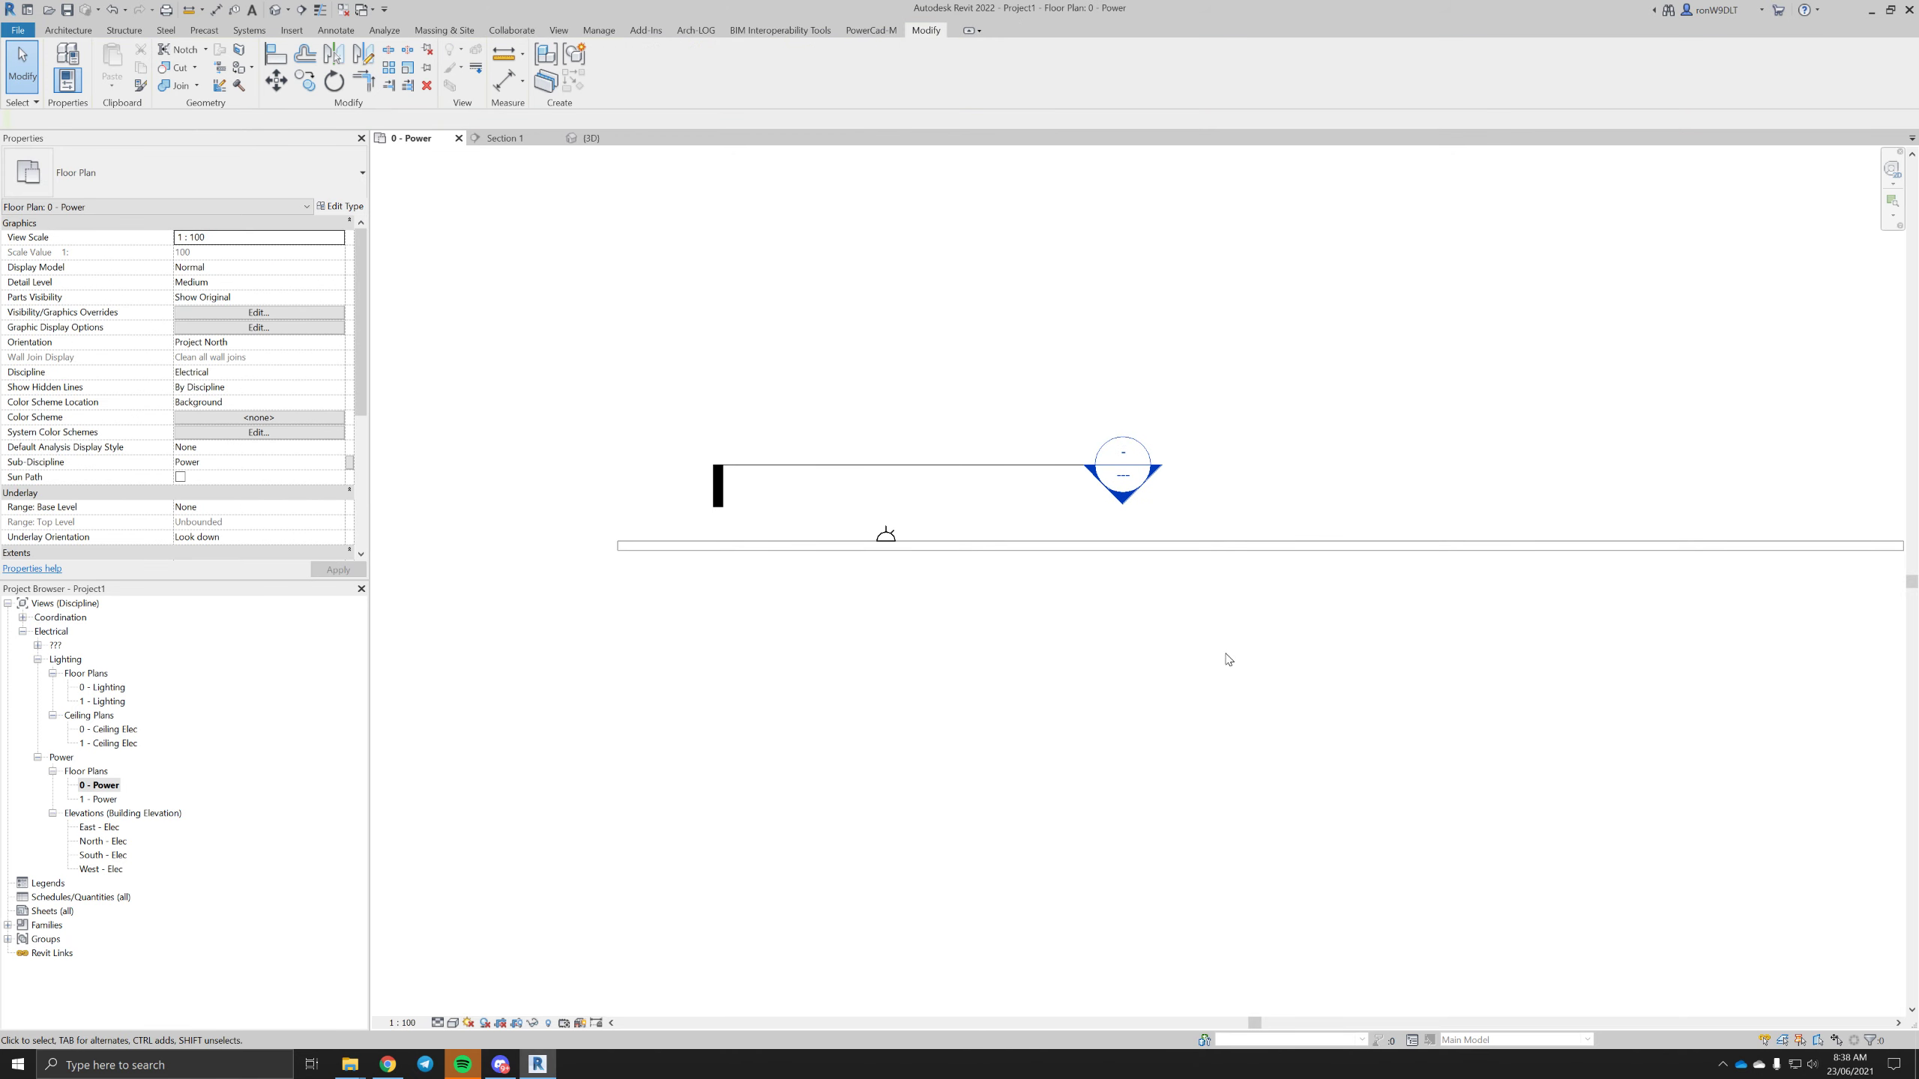
middle_click_drag(1229, 655, 973, 635)
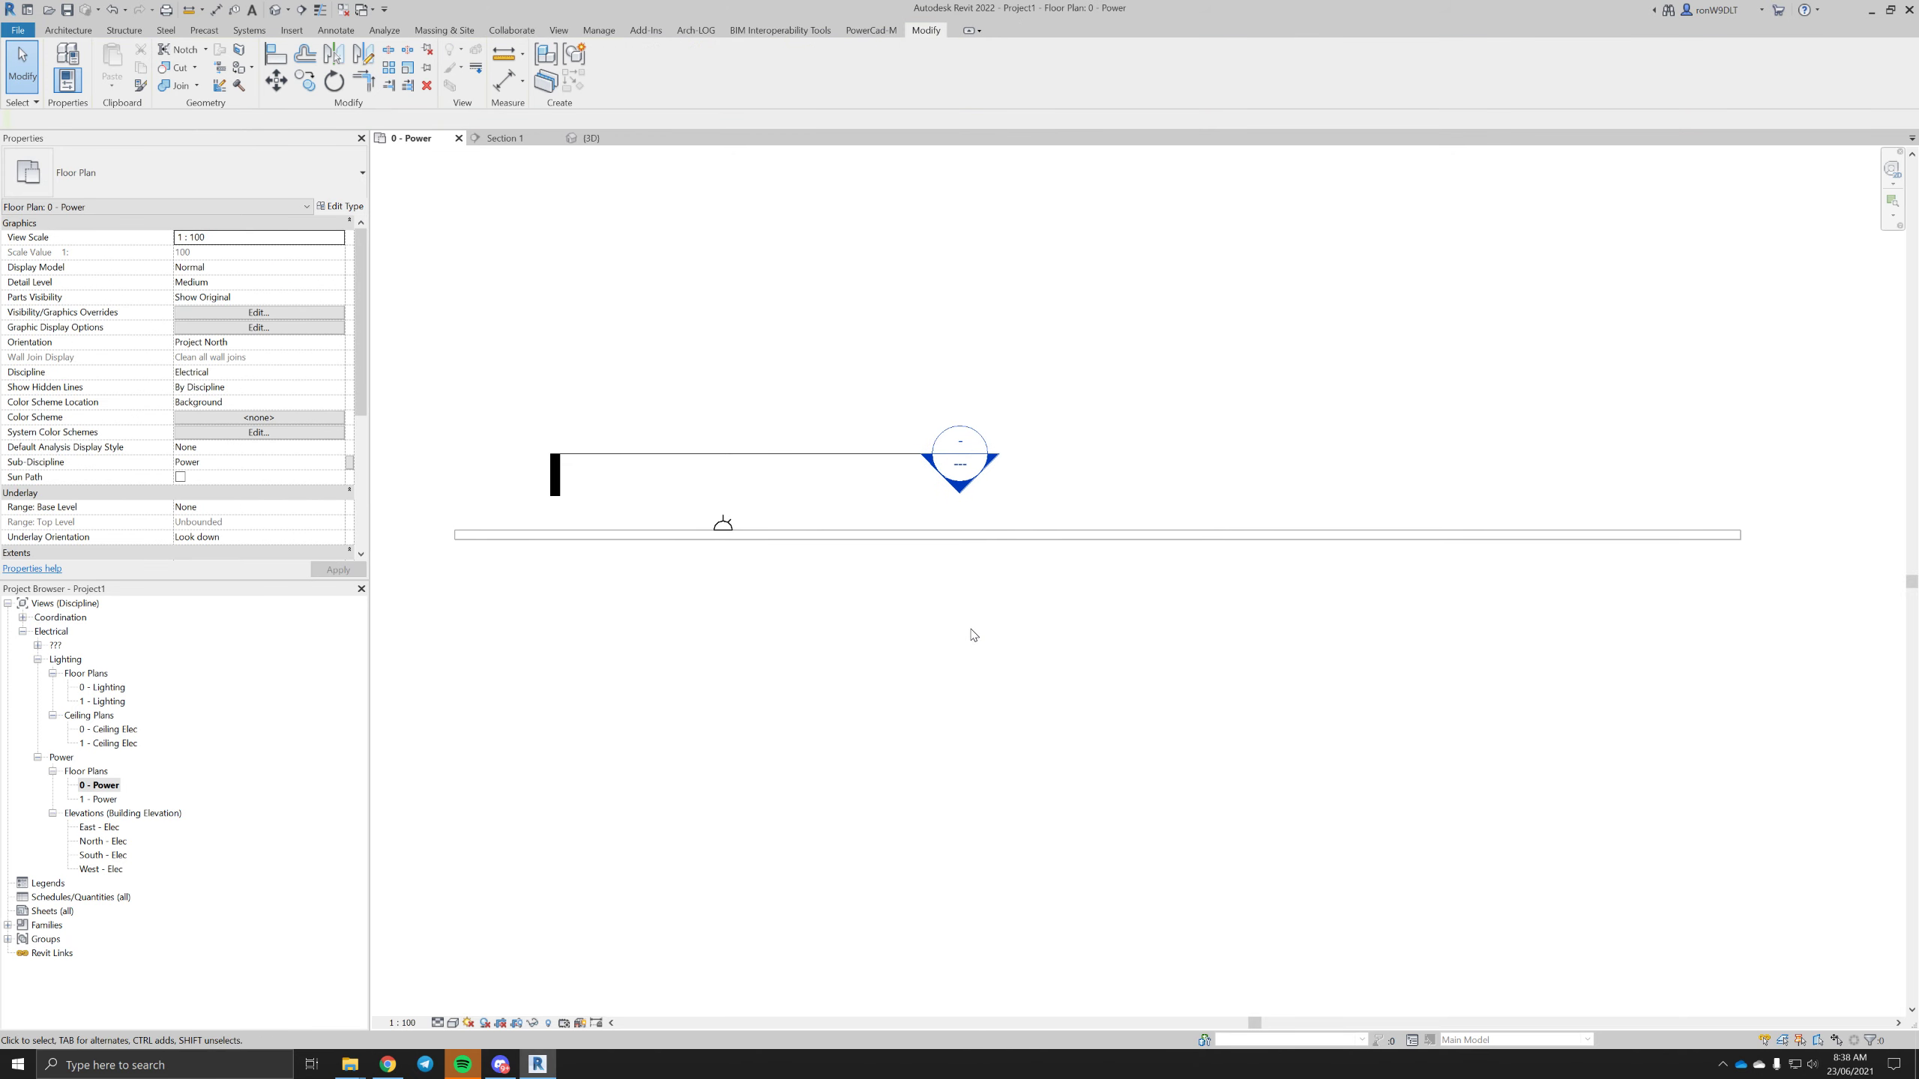